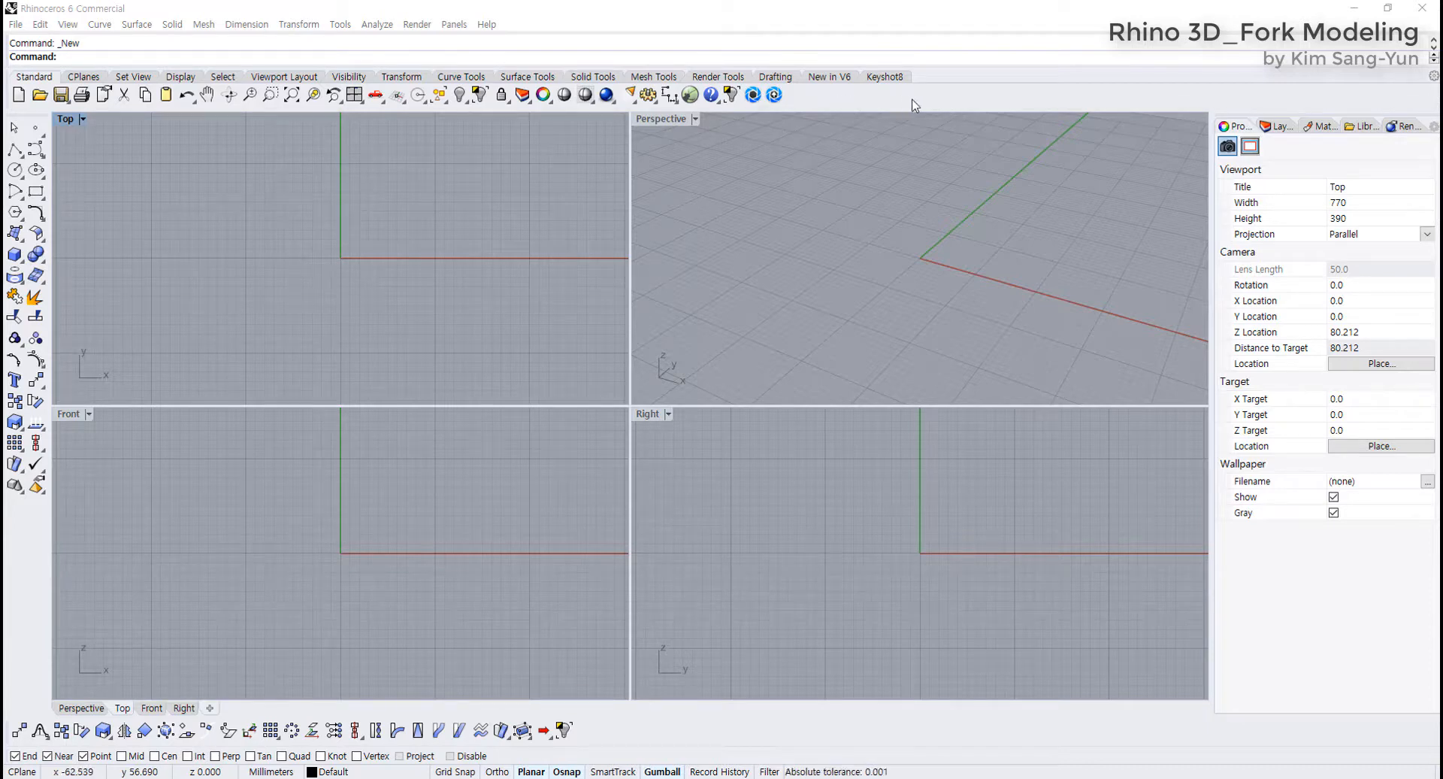
Show the Background Bitmap toolbar as a floating toolbar over the viewports
right_click(858, 103)
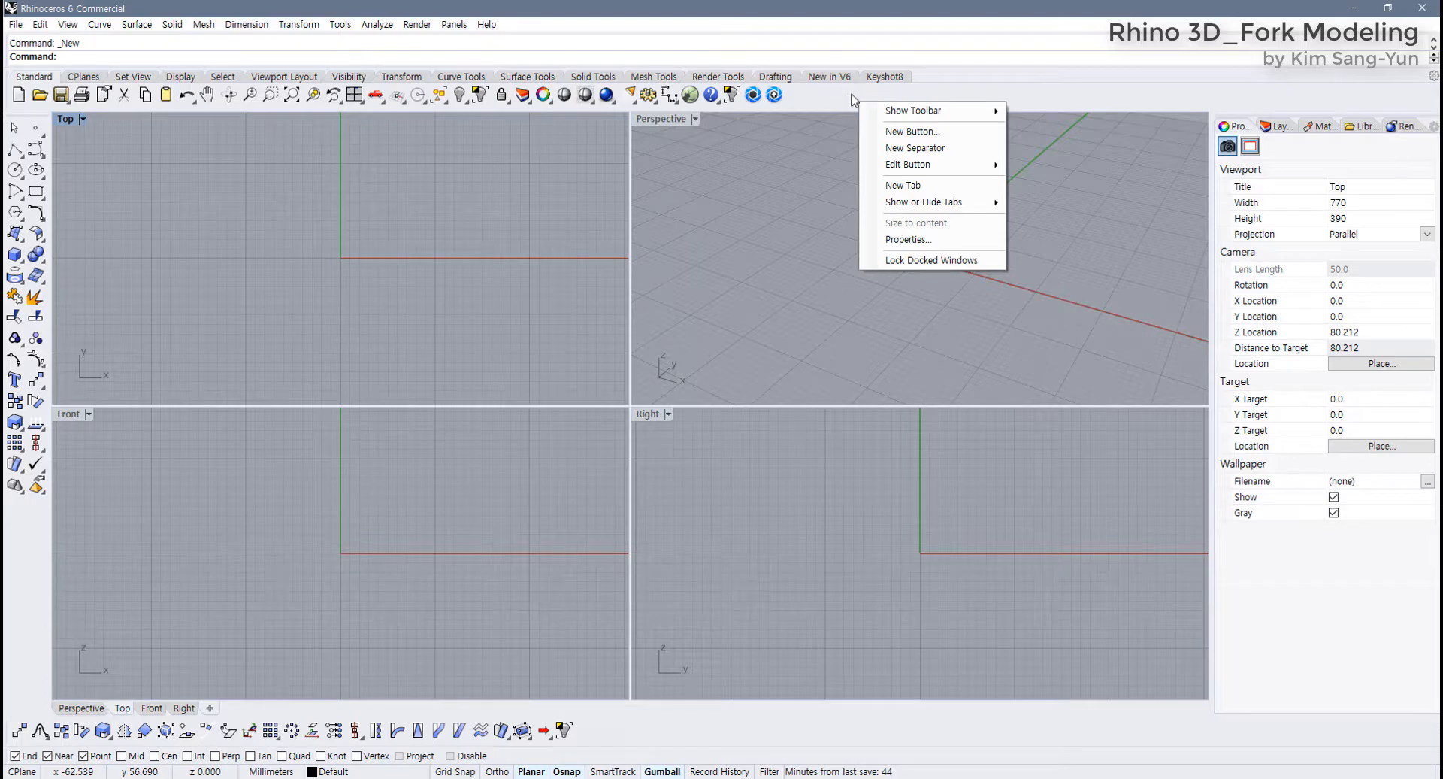
mouse_move(884, 113)
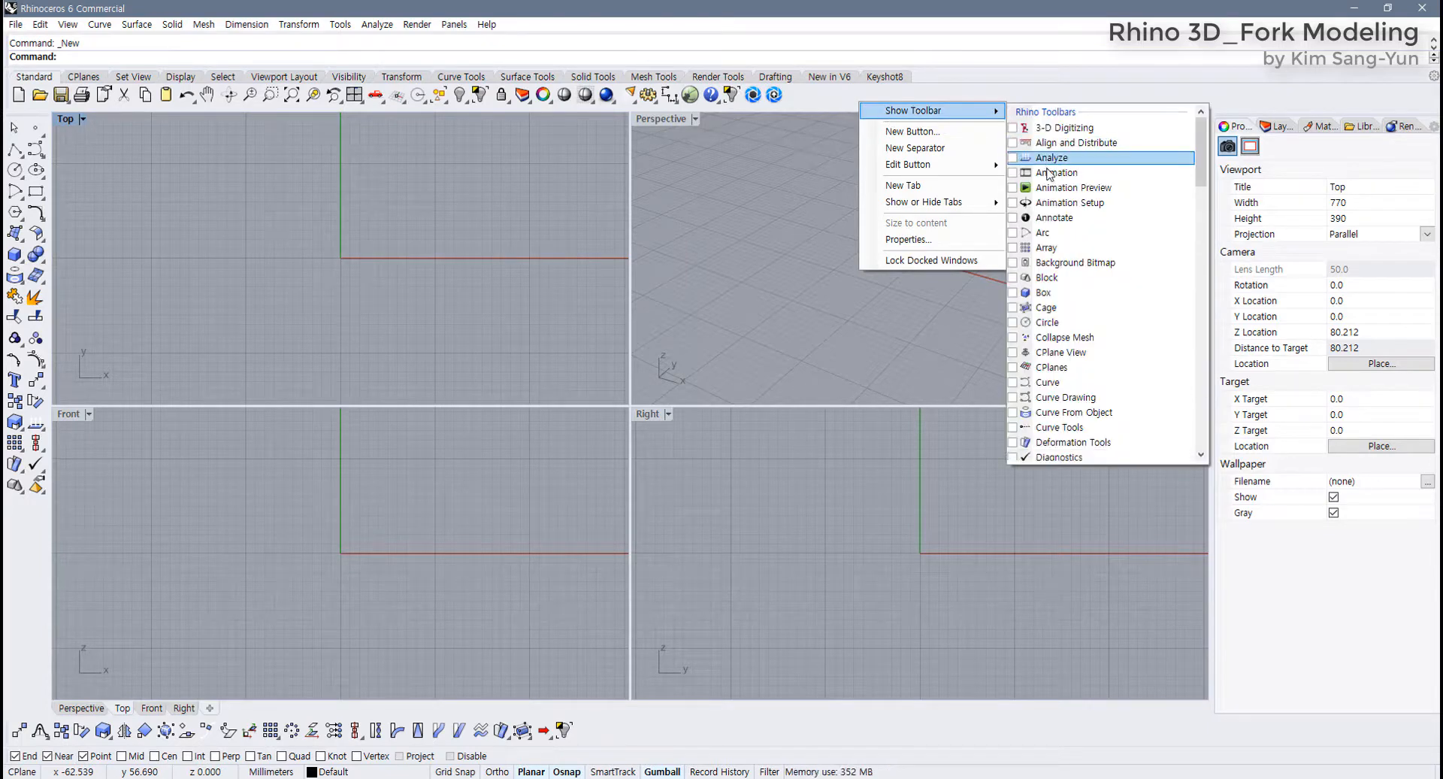
click(1020, 263)
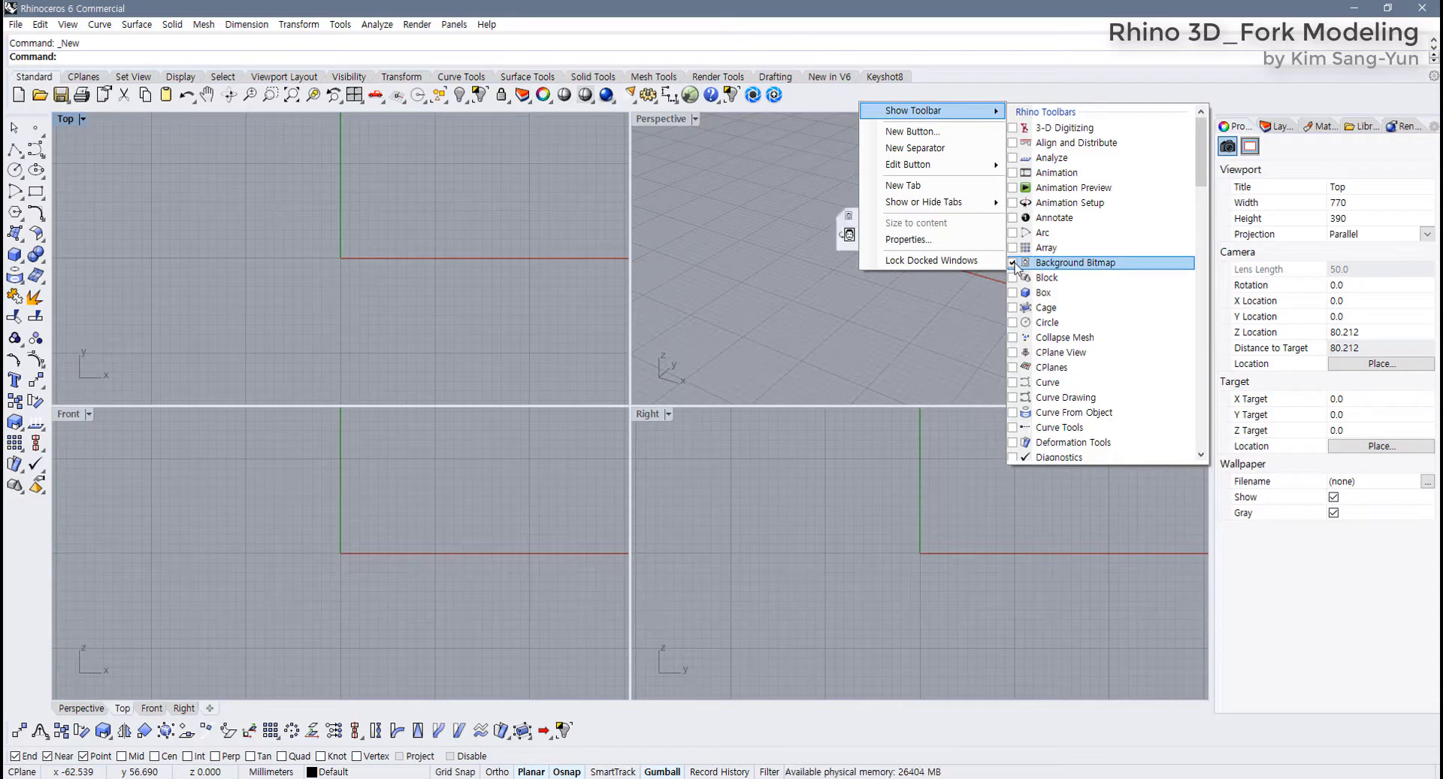
click(896, 274)
drag(960, 211, 720, 157)
Maximize the Top viewport
right_drag(538, 223, 350, 306)
double_click(73, 124)
scroll(308, 292, down, 4)
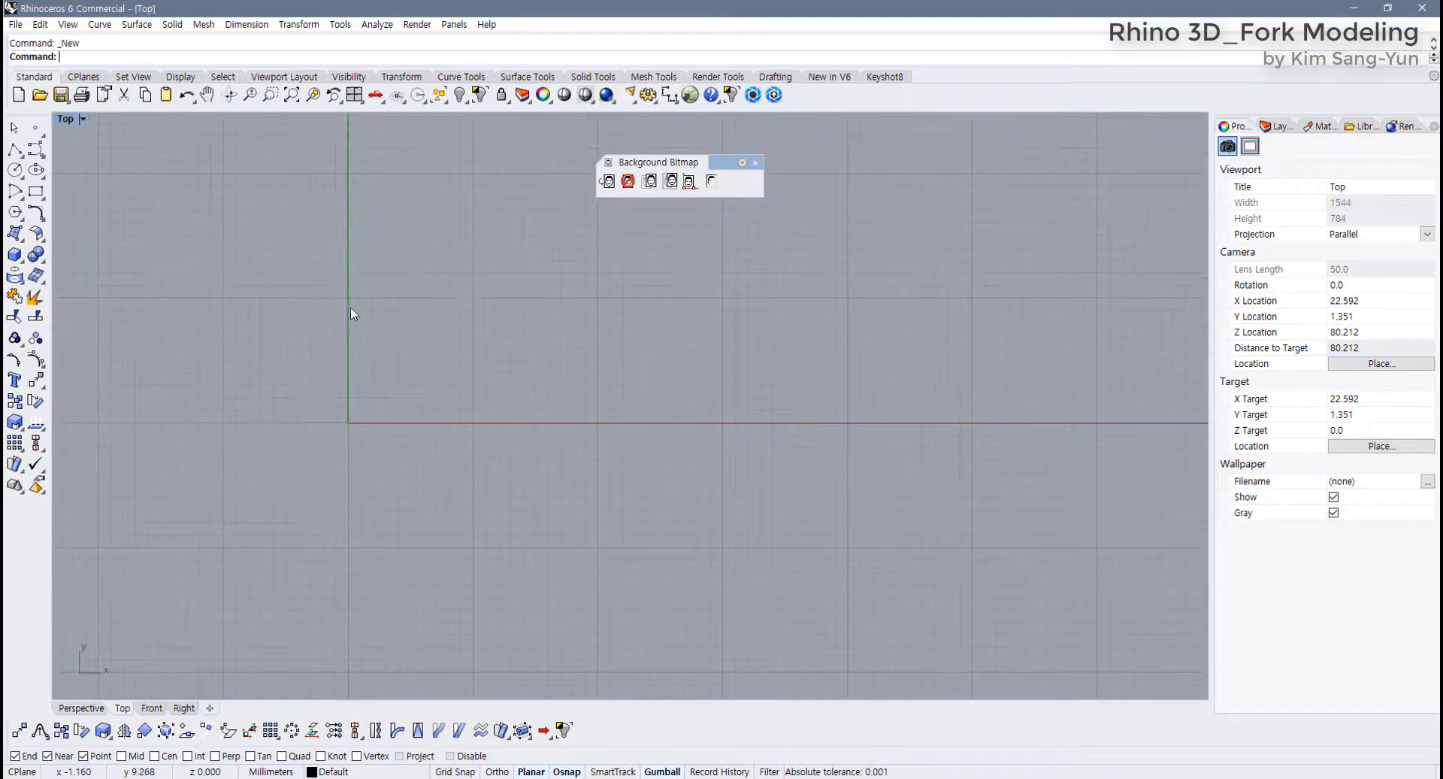
Place fork_도면.jpg as a background bitmap in the Top viewport, just above the X axis and beside the Y axis
click(608, 182)
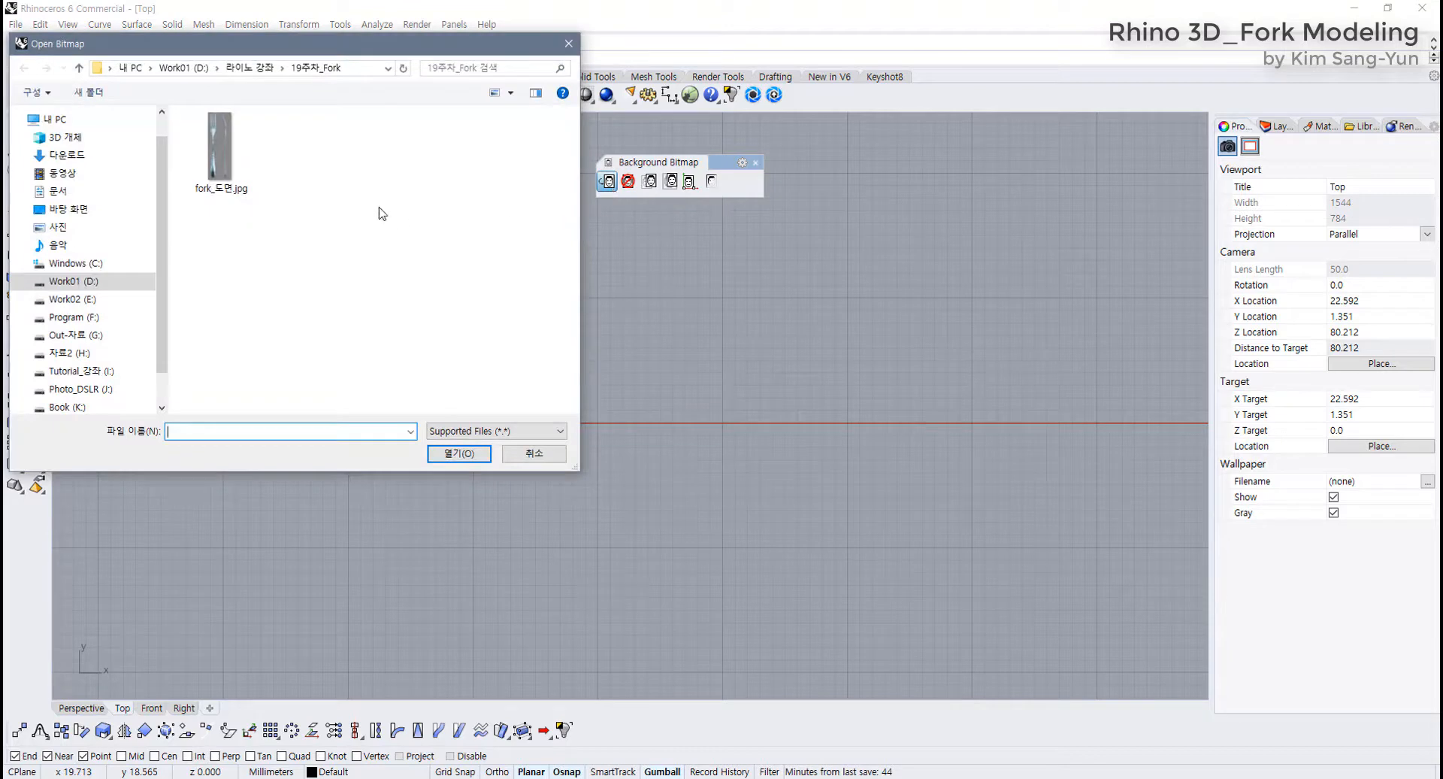
click(219, 180)
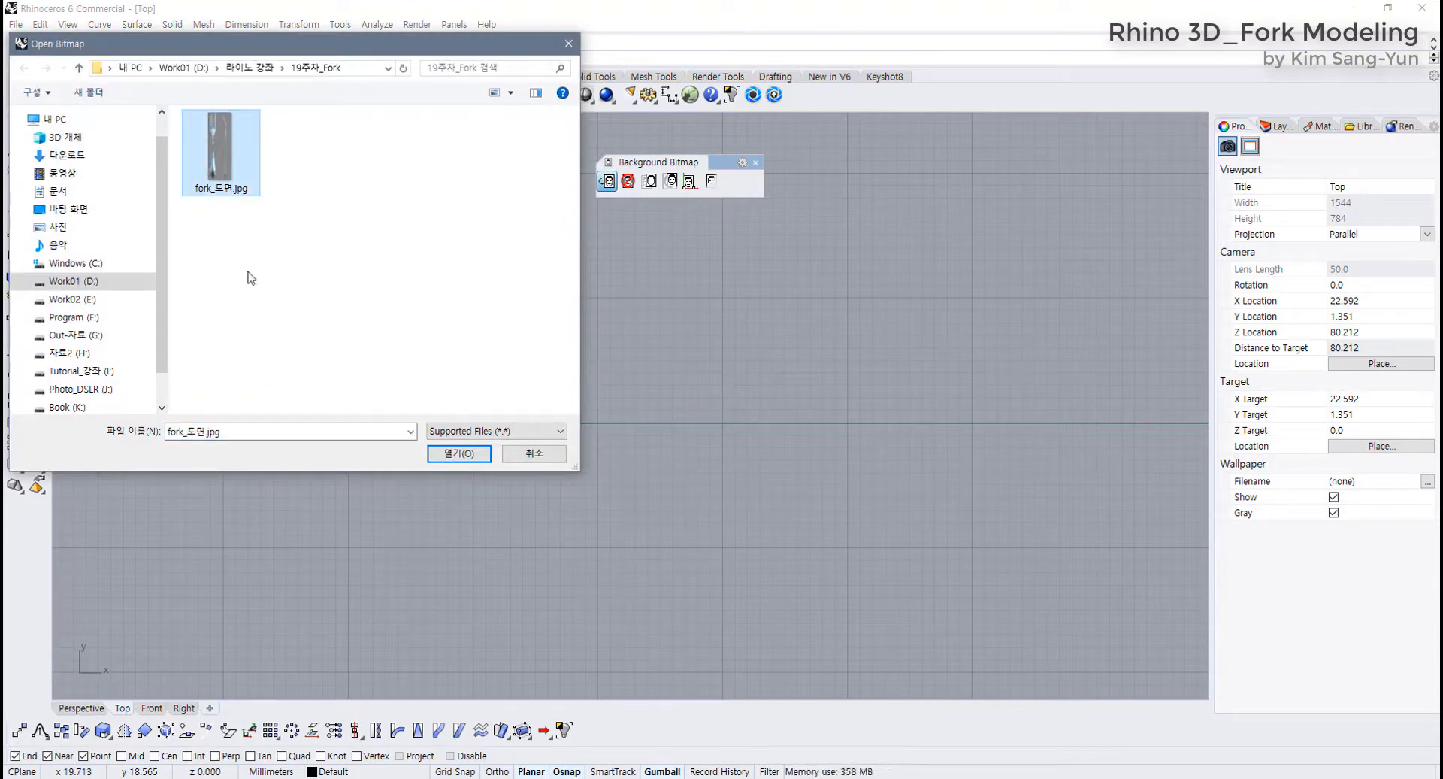
click(459, 453)
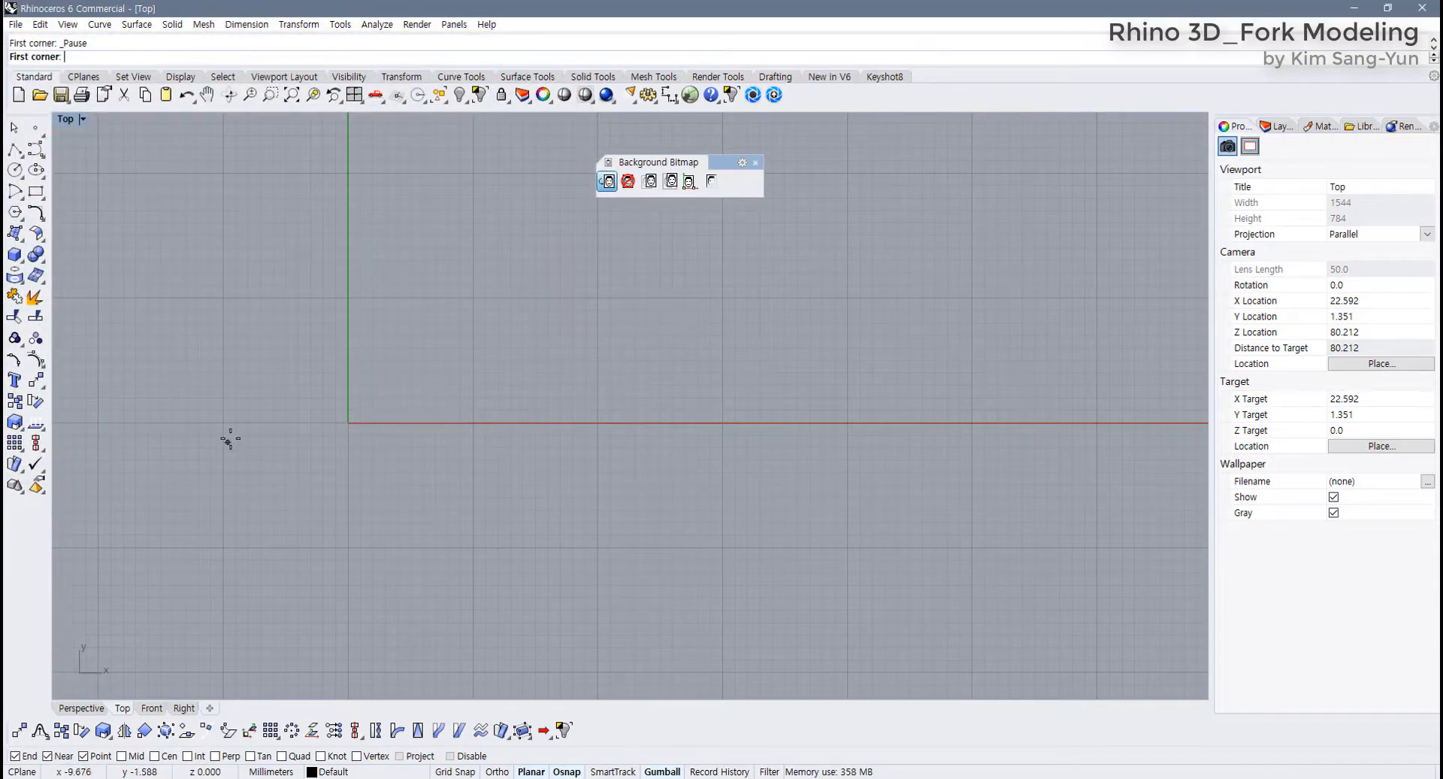
right_drag(472, 462, 390, 531)
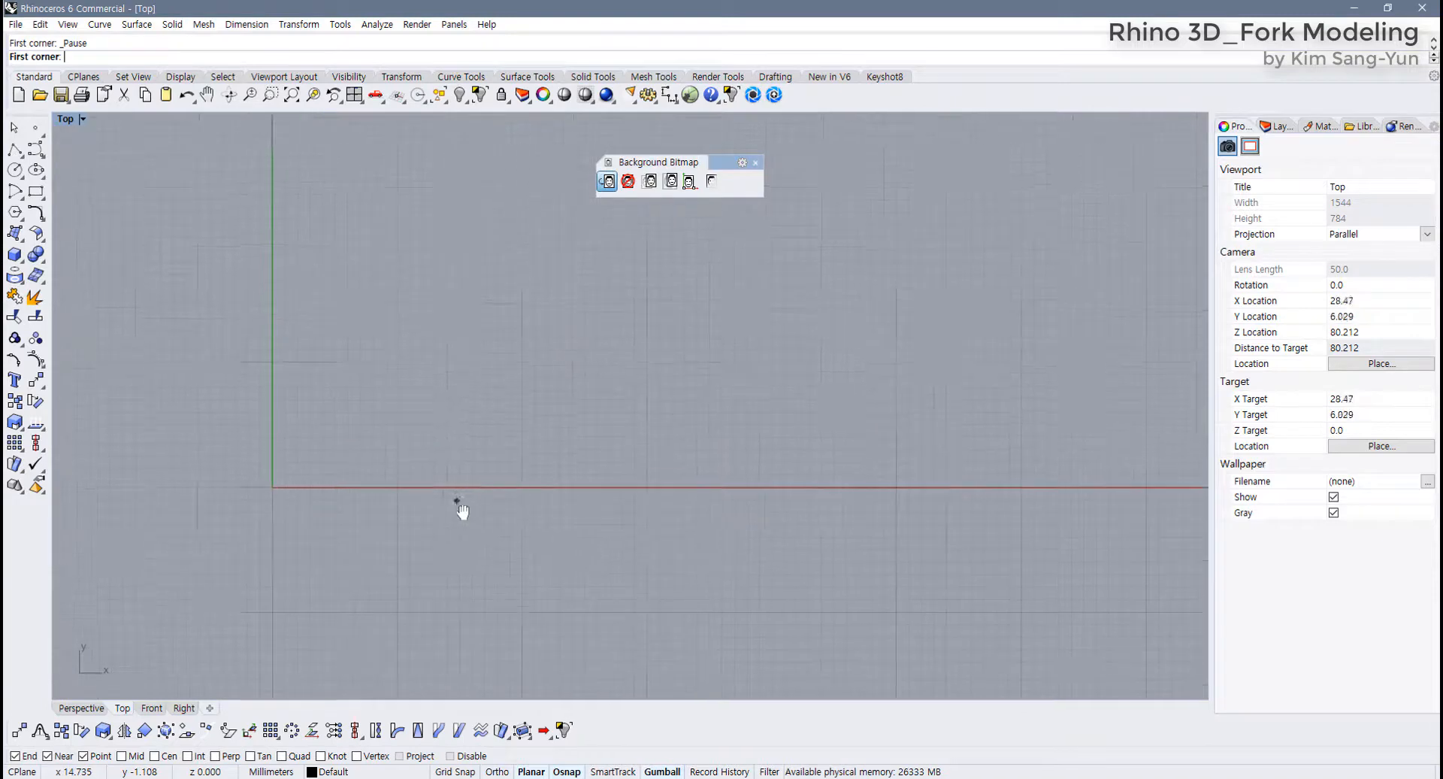
click(412, 425)
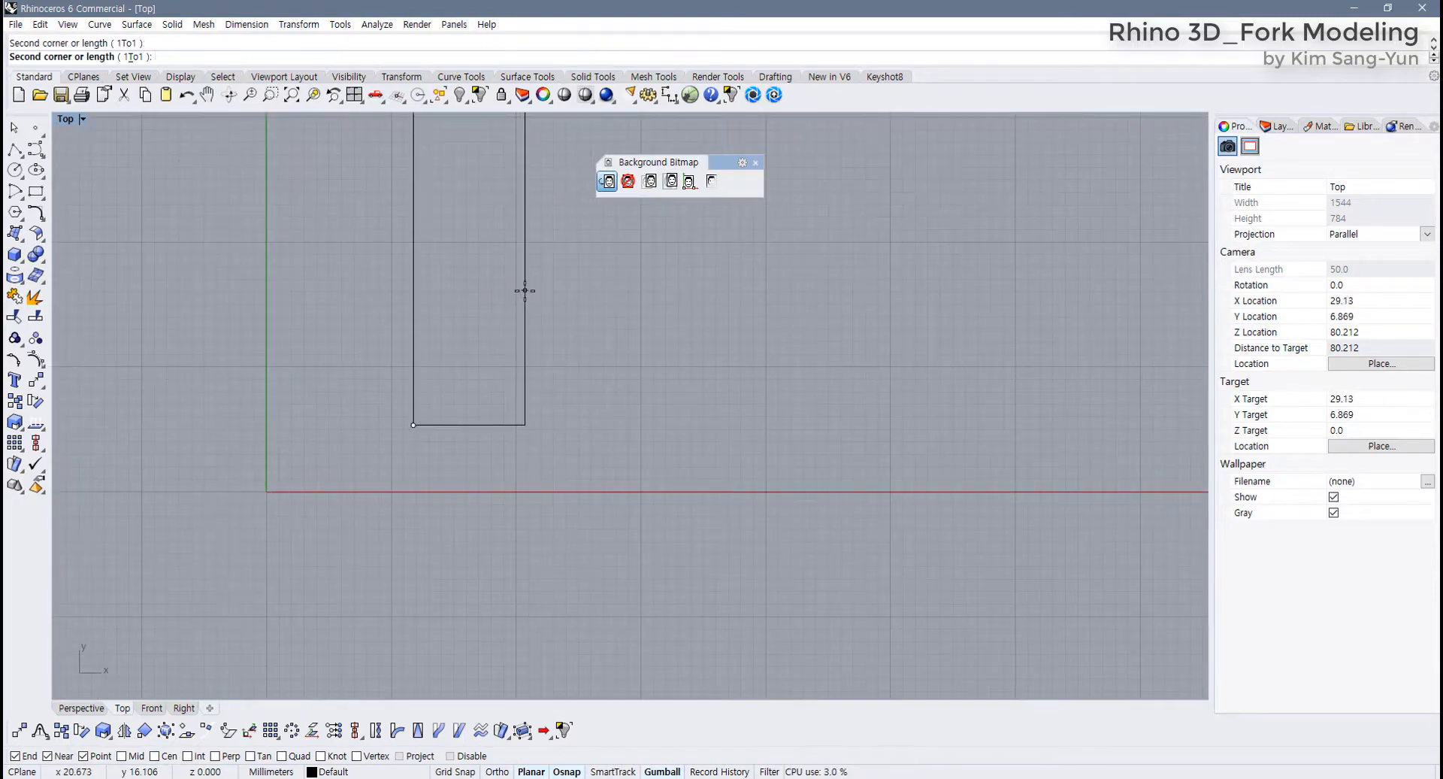
click(523, 292)
right_drag(420, 353, 466, 460)
right_drag(342, 443, 389, 420)
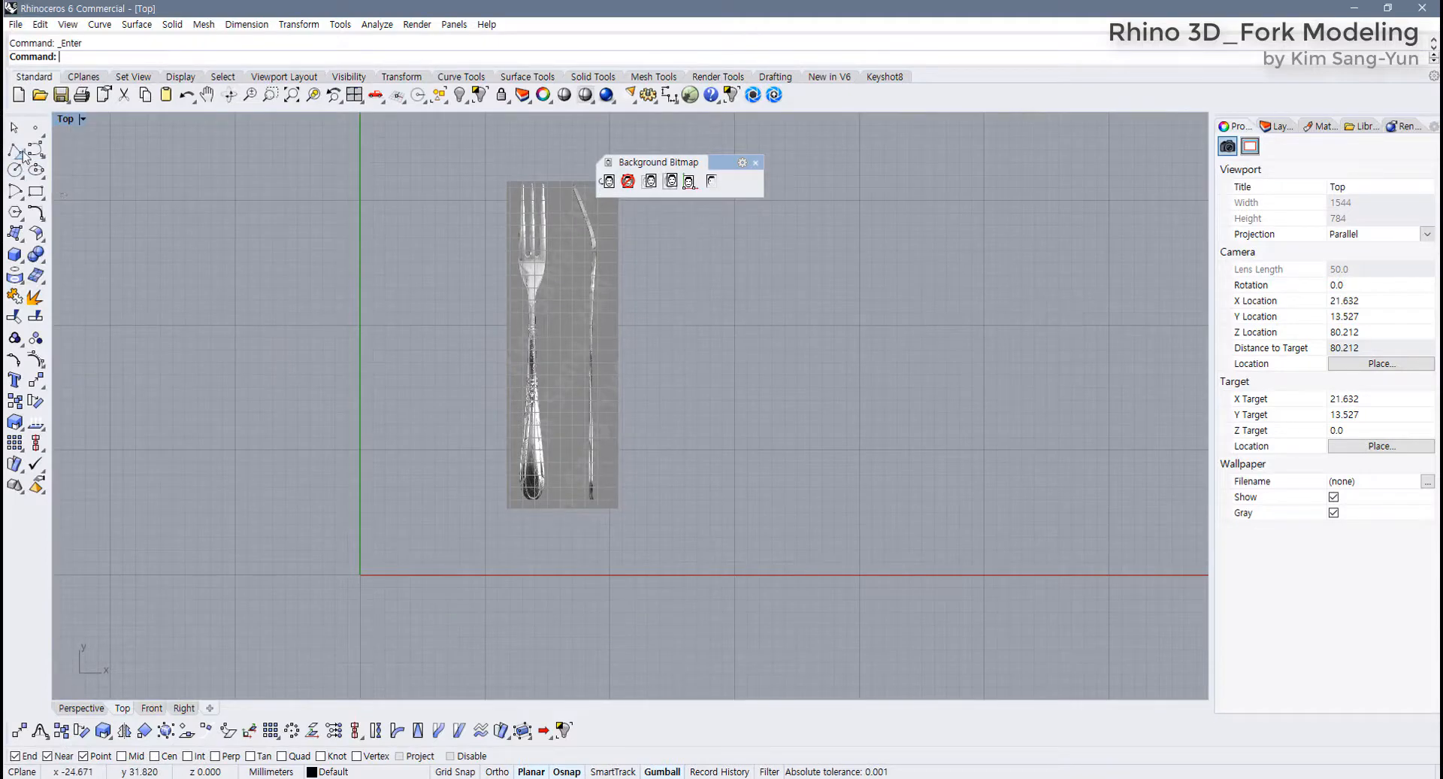
Check the grid spacing and the model units in the document options
click(649, 96)
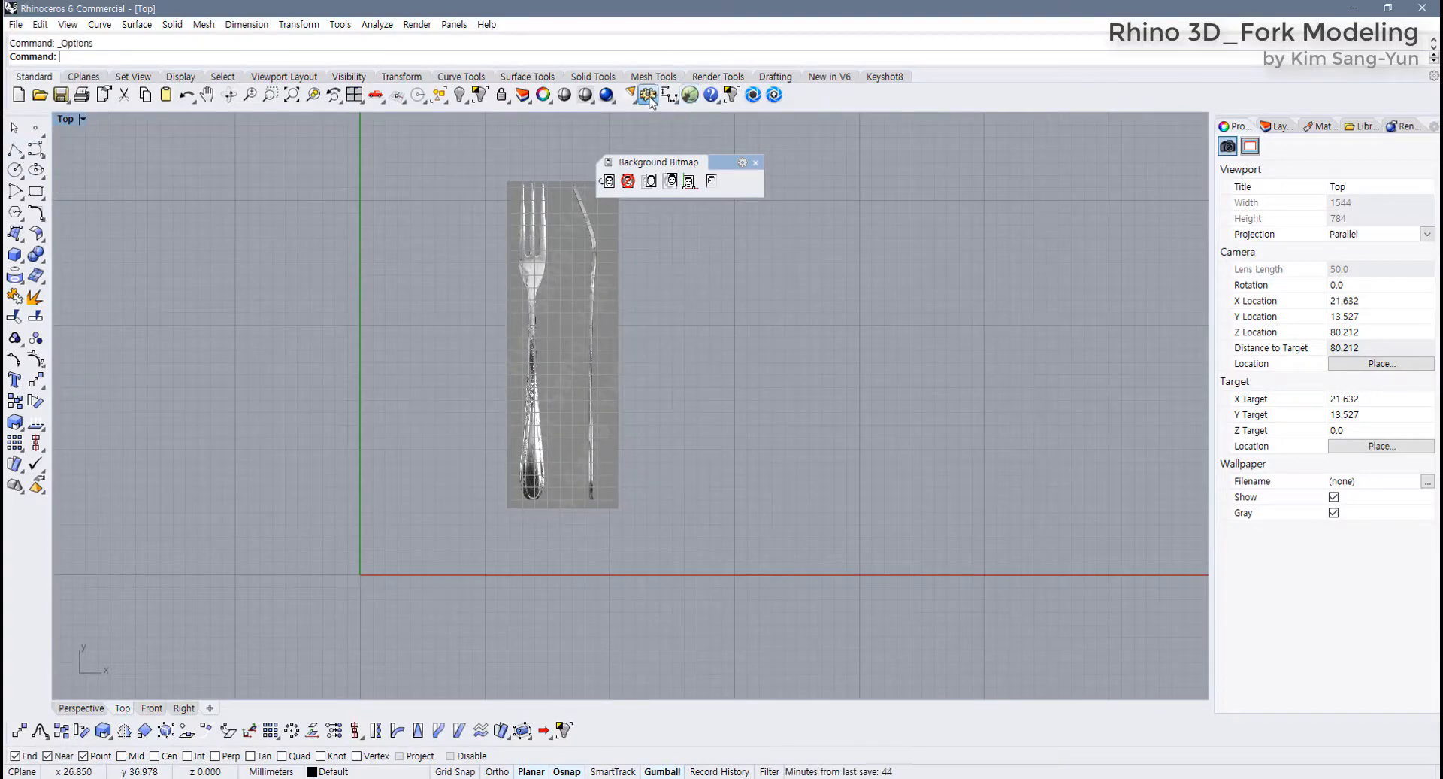
click(726, 231)
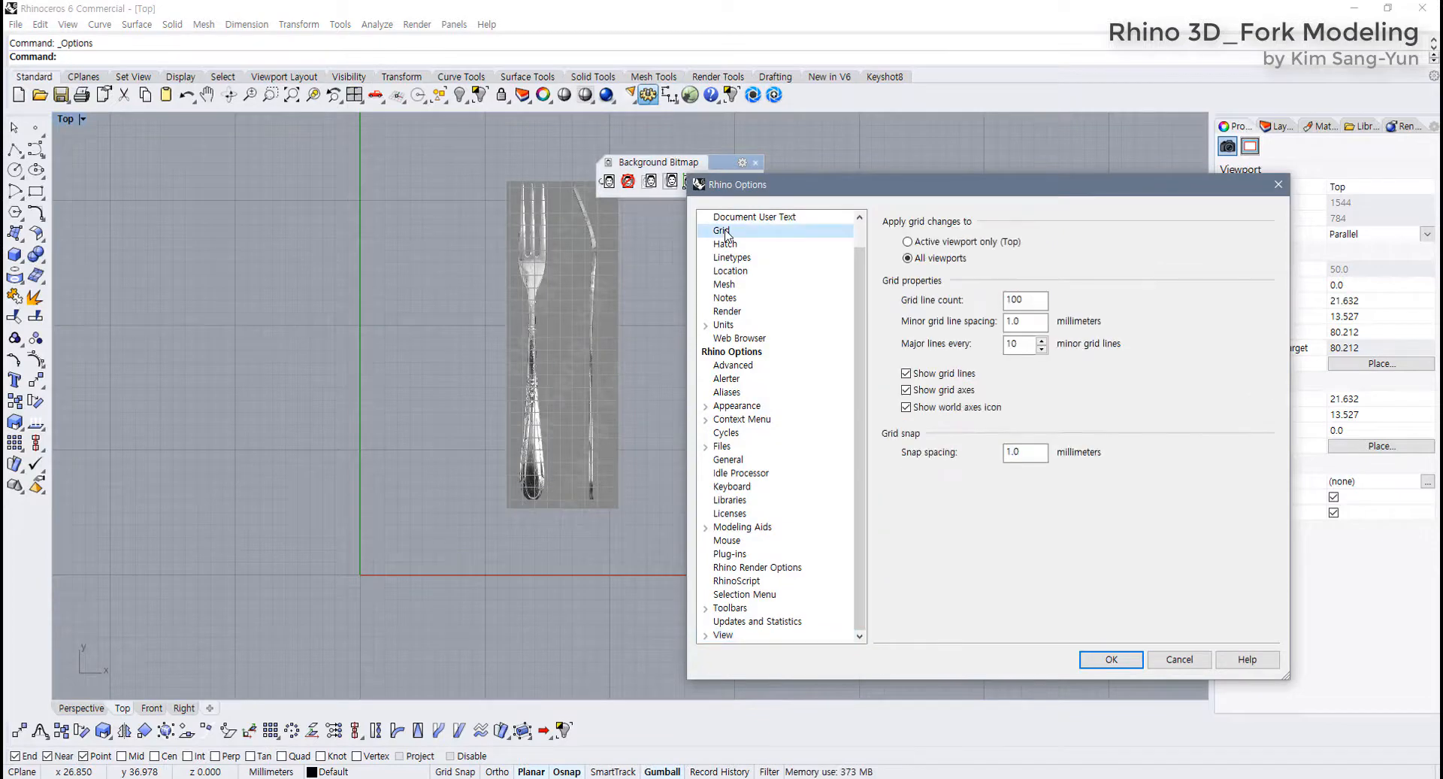
click(723, 326)
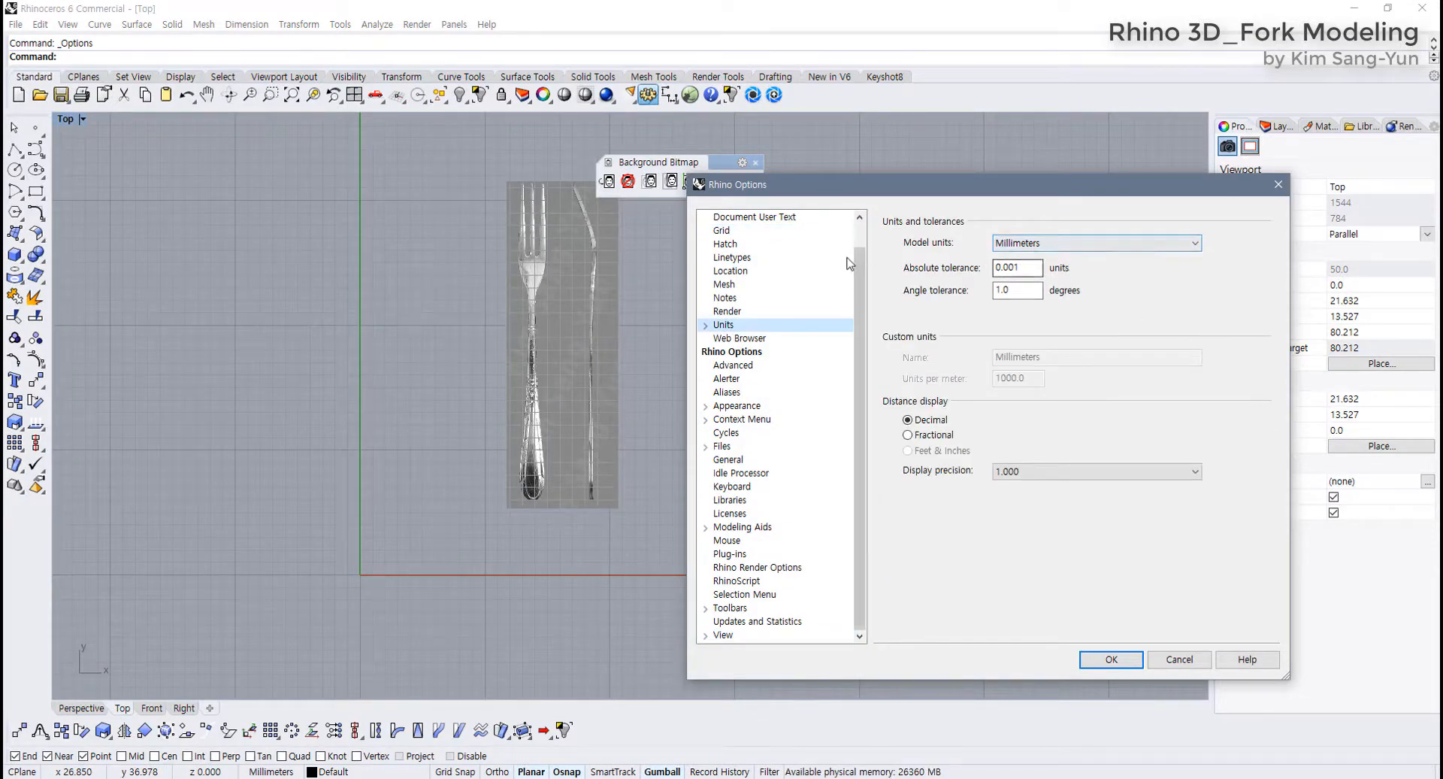
click(734, 232)
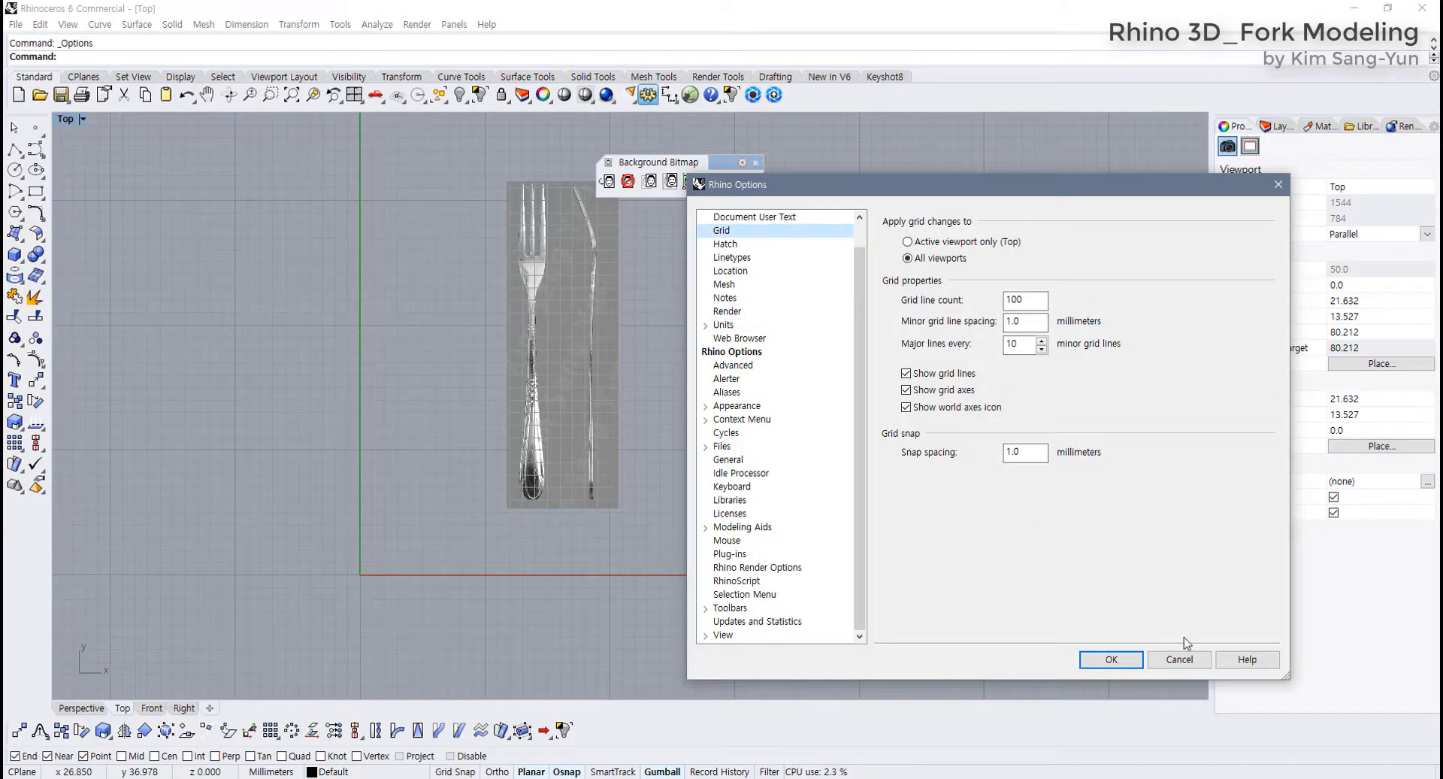
click(1112, 660)
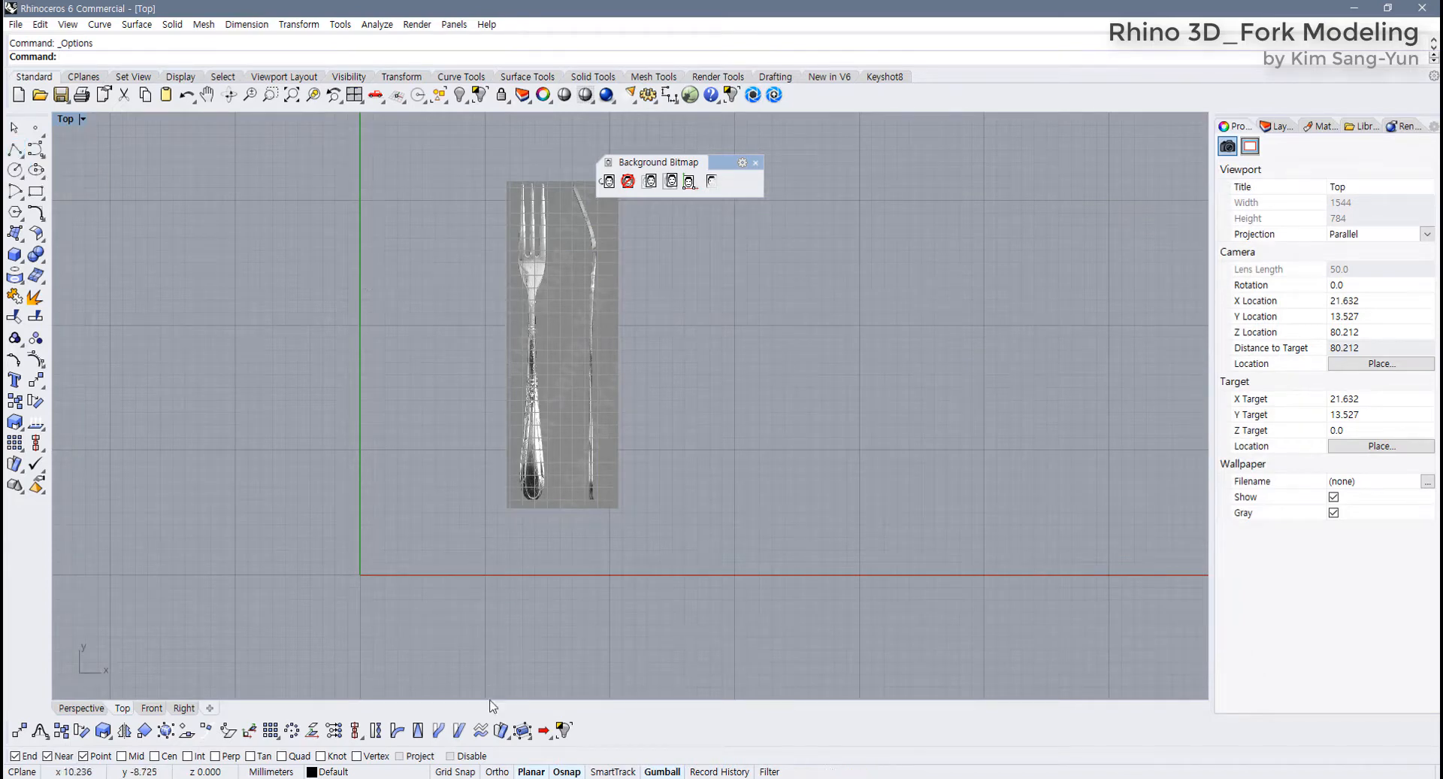
Draw a vertical reference polyline 134 mm long from the origin along the Y axis, with Grid Snap and Ortho on
click(459, 771)
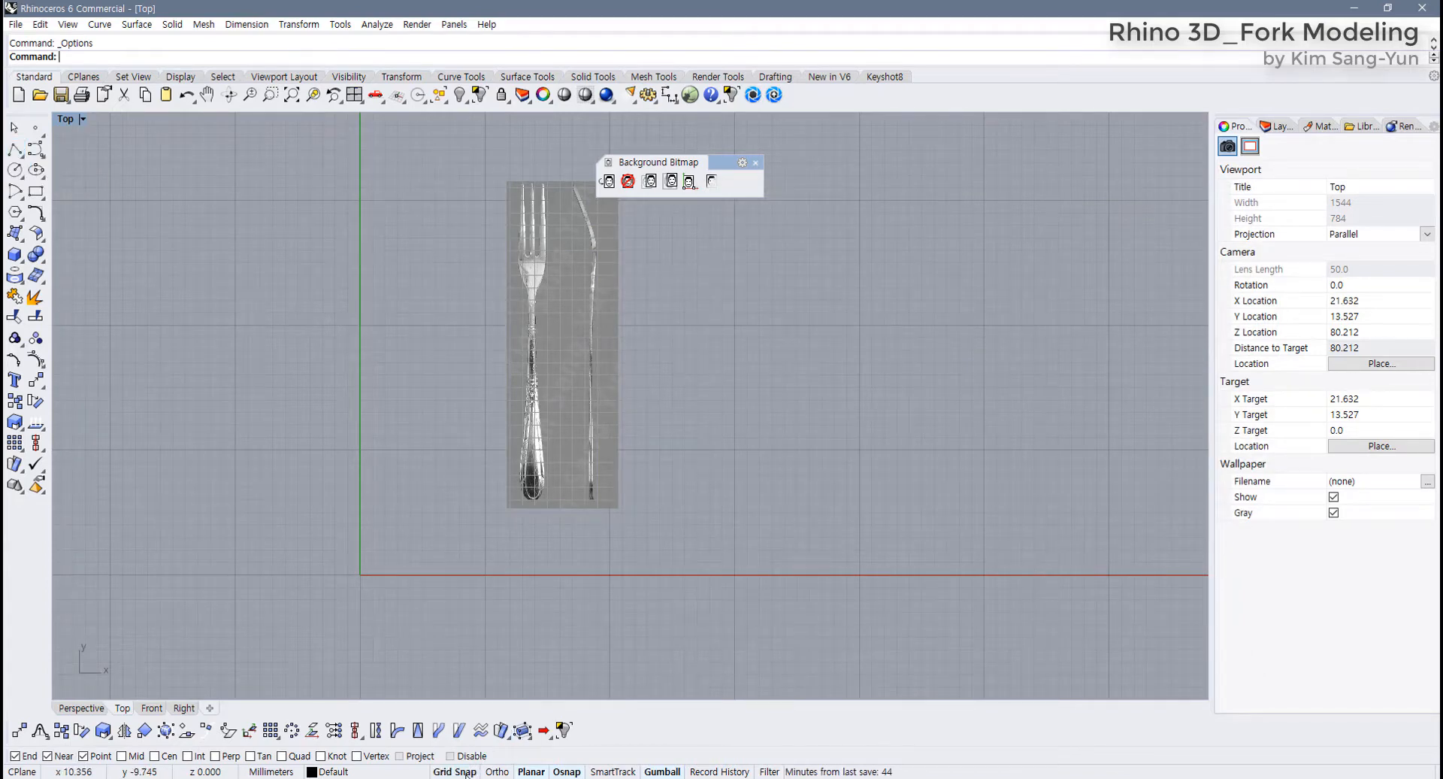
click(14, 151)
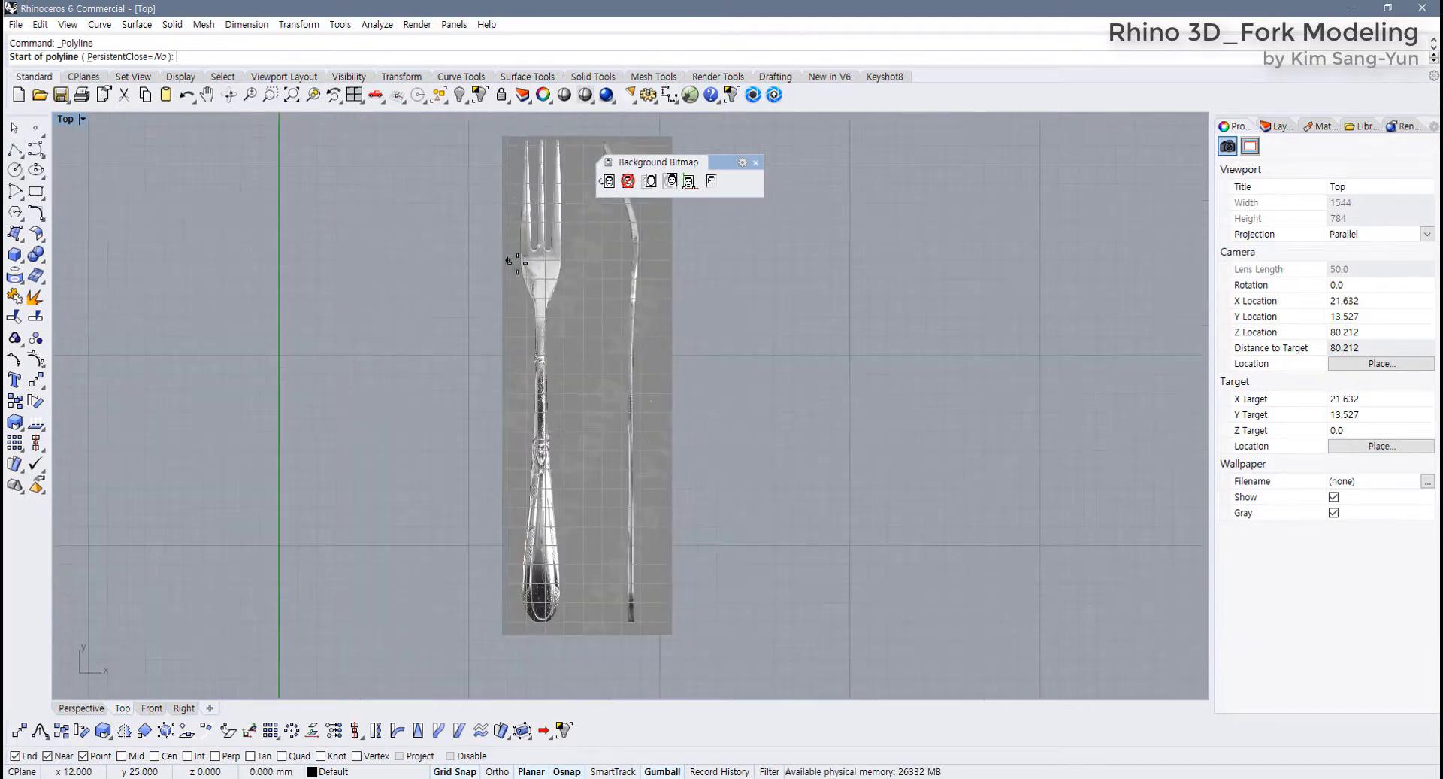
scroll(512, 263, up, 2)
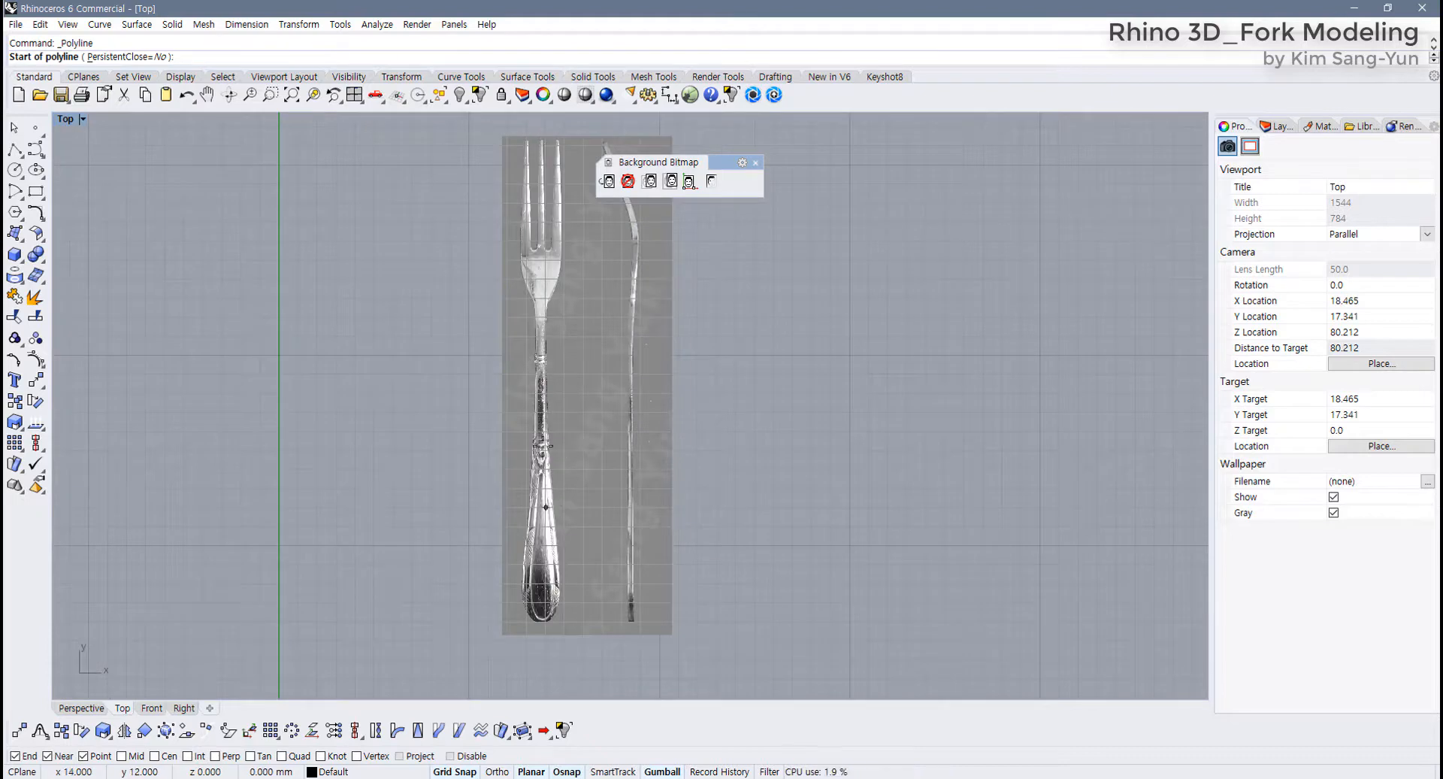
scroll(518, 429, down, 3)
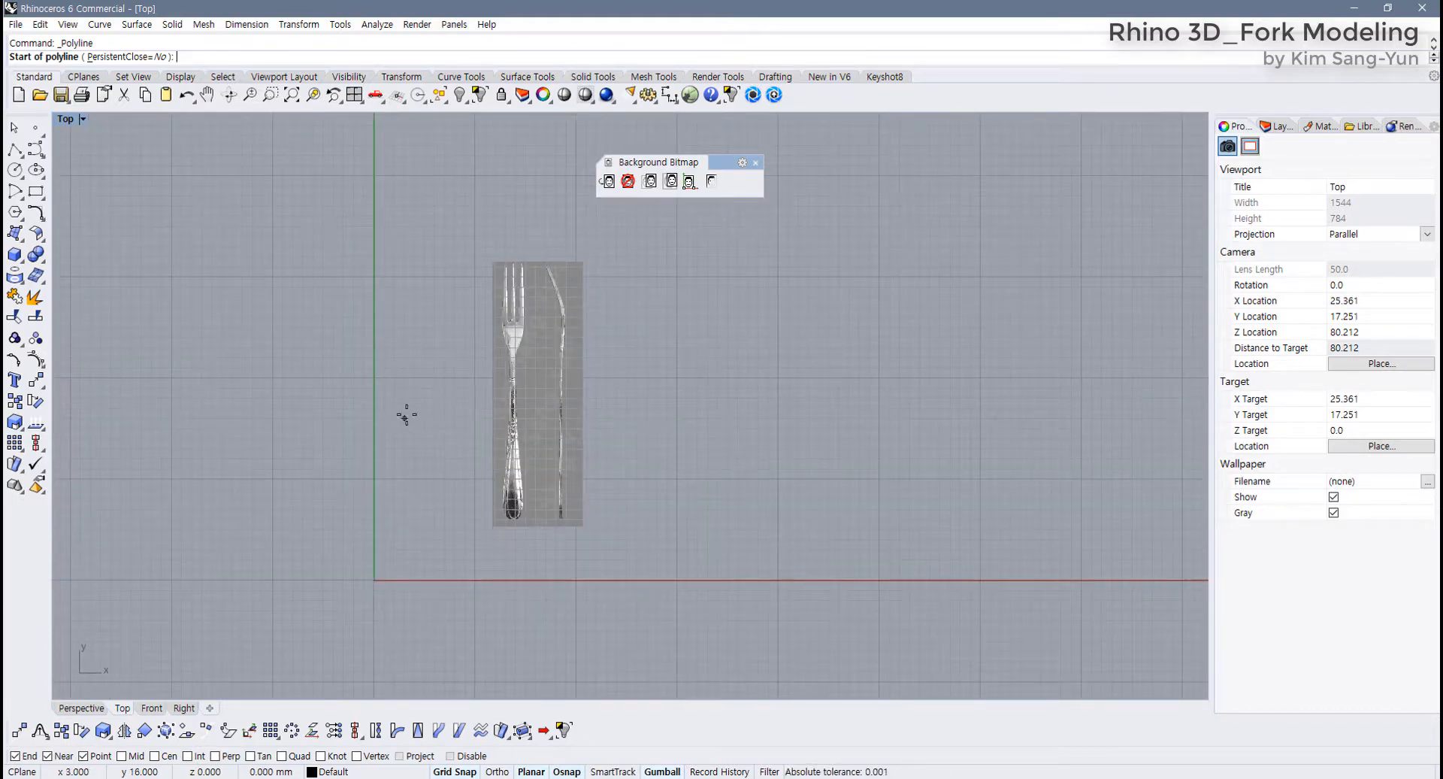
click(374, 579)
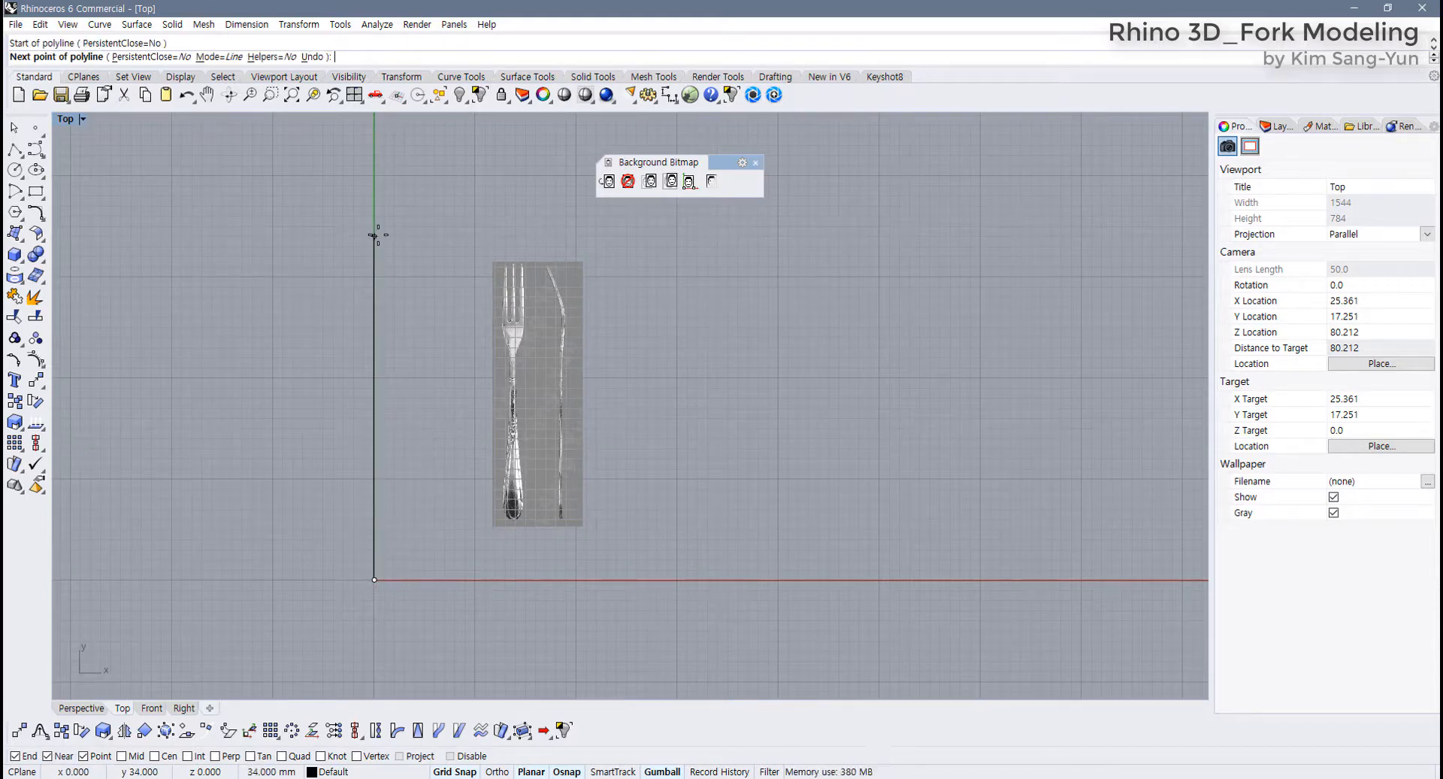
text(134)
key(Return)
scroll(378, 248, down, 5)
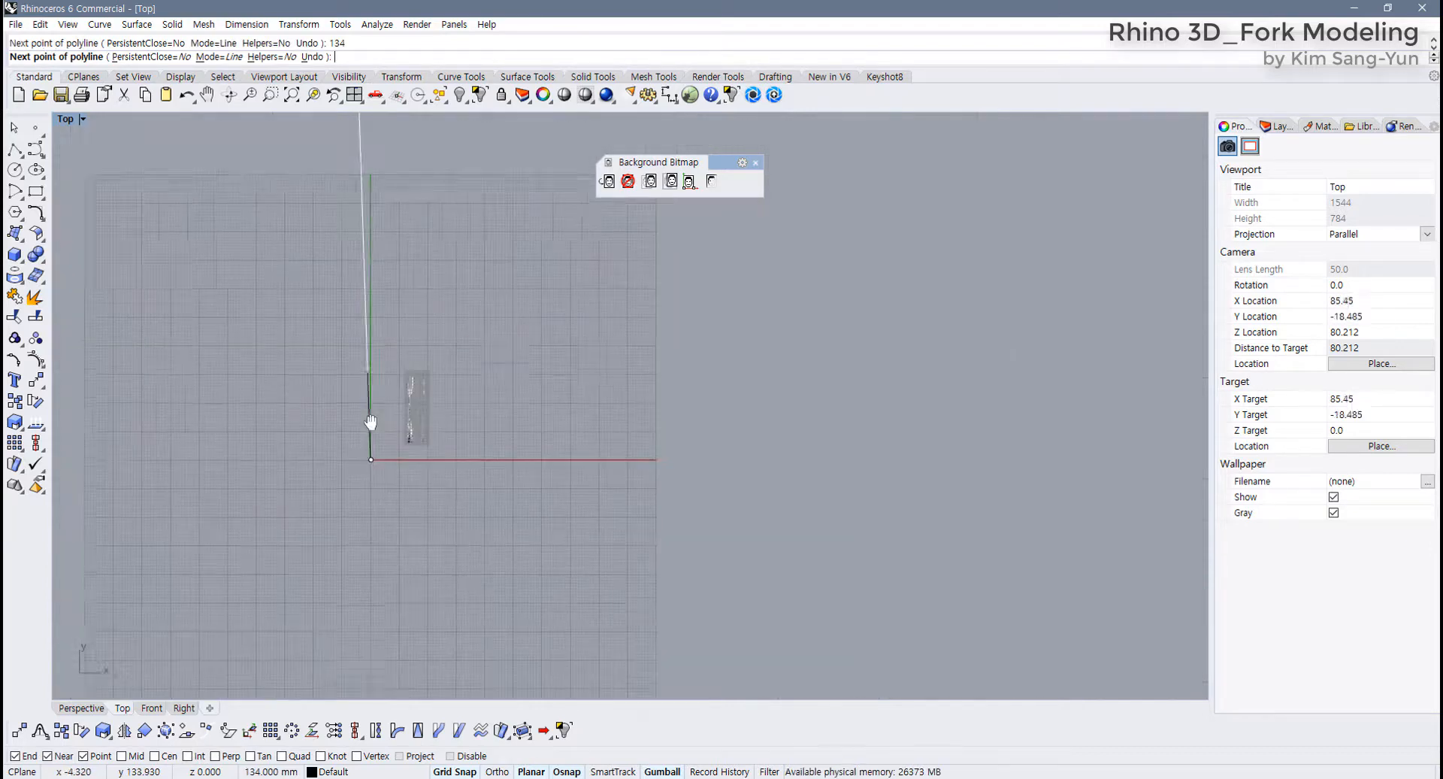
key(F8)
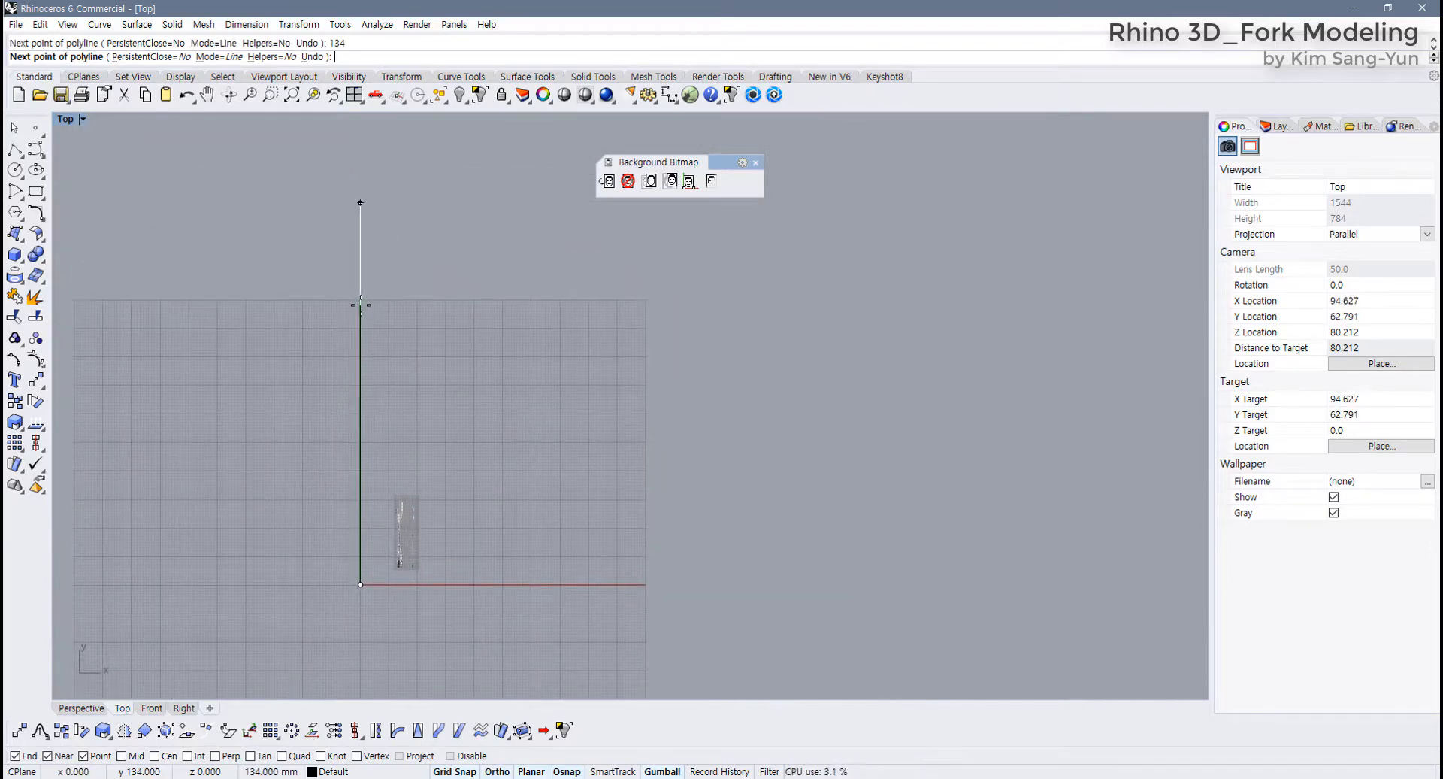
click(361, 305)
key(Return)
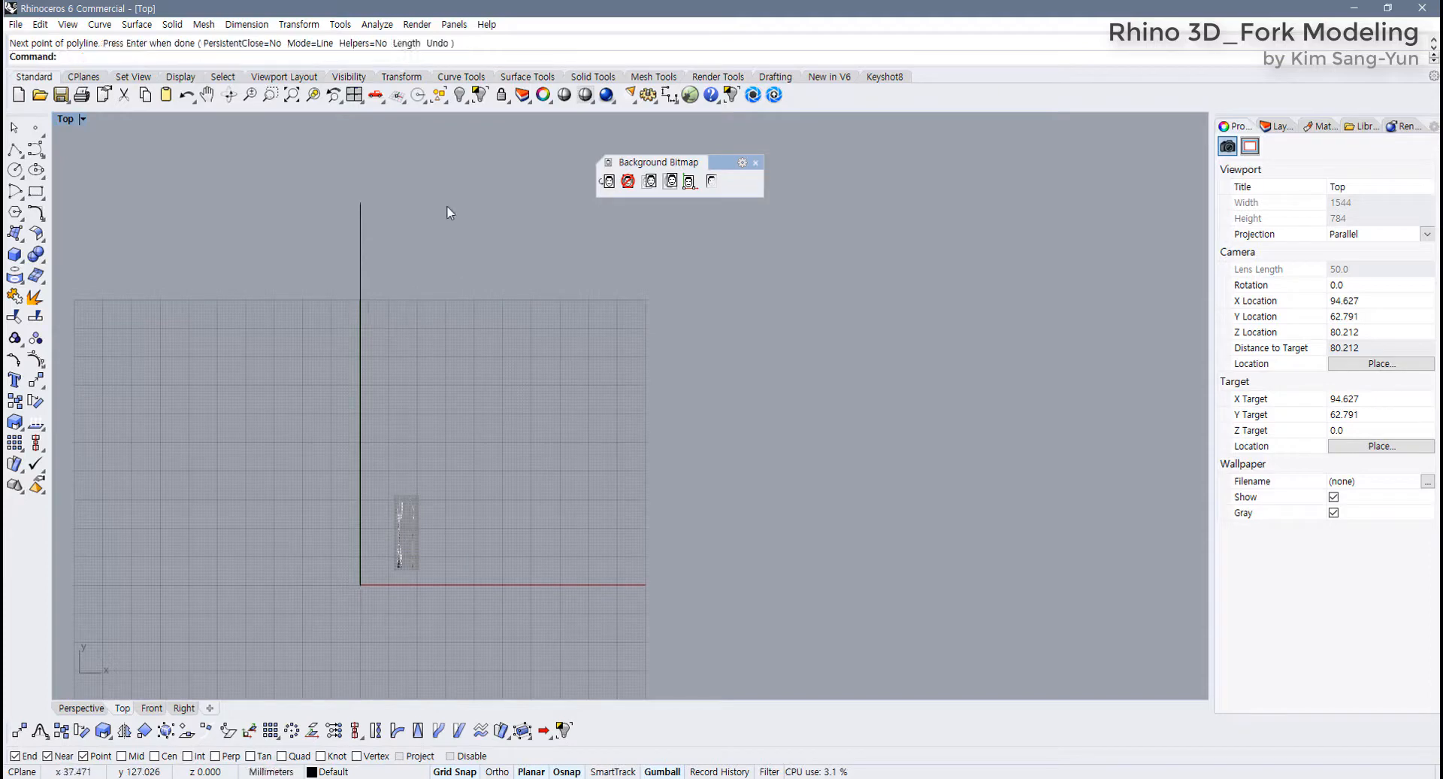
Turn off Grid Snap and hide the grid and axes in the Top viewport
right_drag(400, 325, 420, 306)
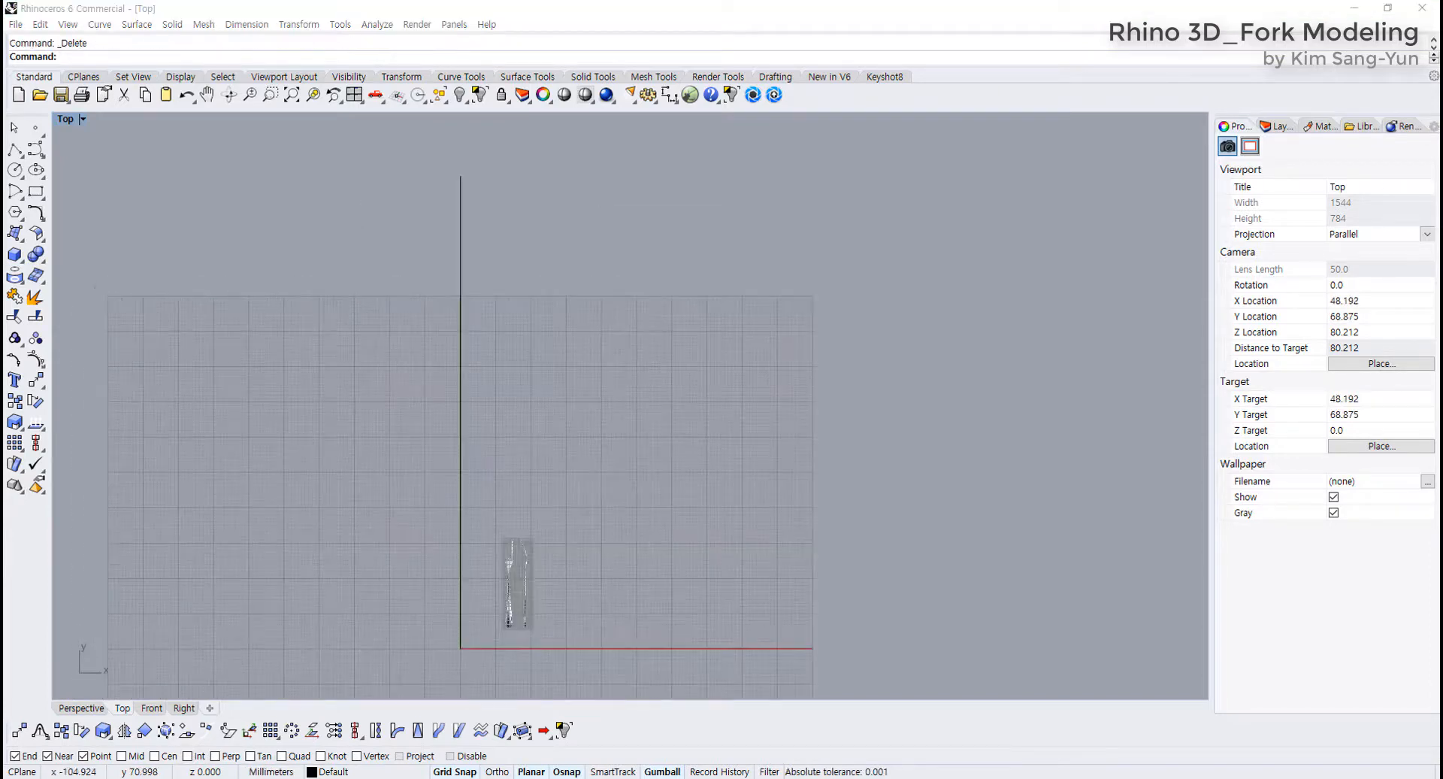
click(462, 772)
right_drag(636, 481, 556, 430)
scroll(388, 620, up, 12)
right_drag(387, 598, 471, 517)
scroll(445, 421, up, 8)
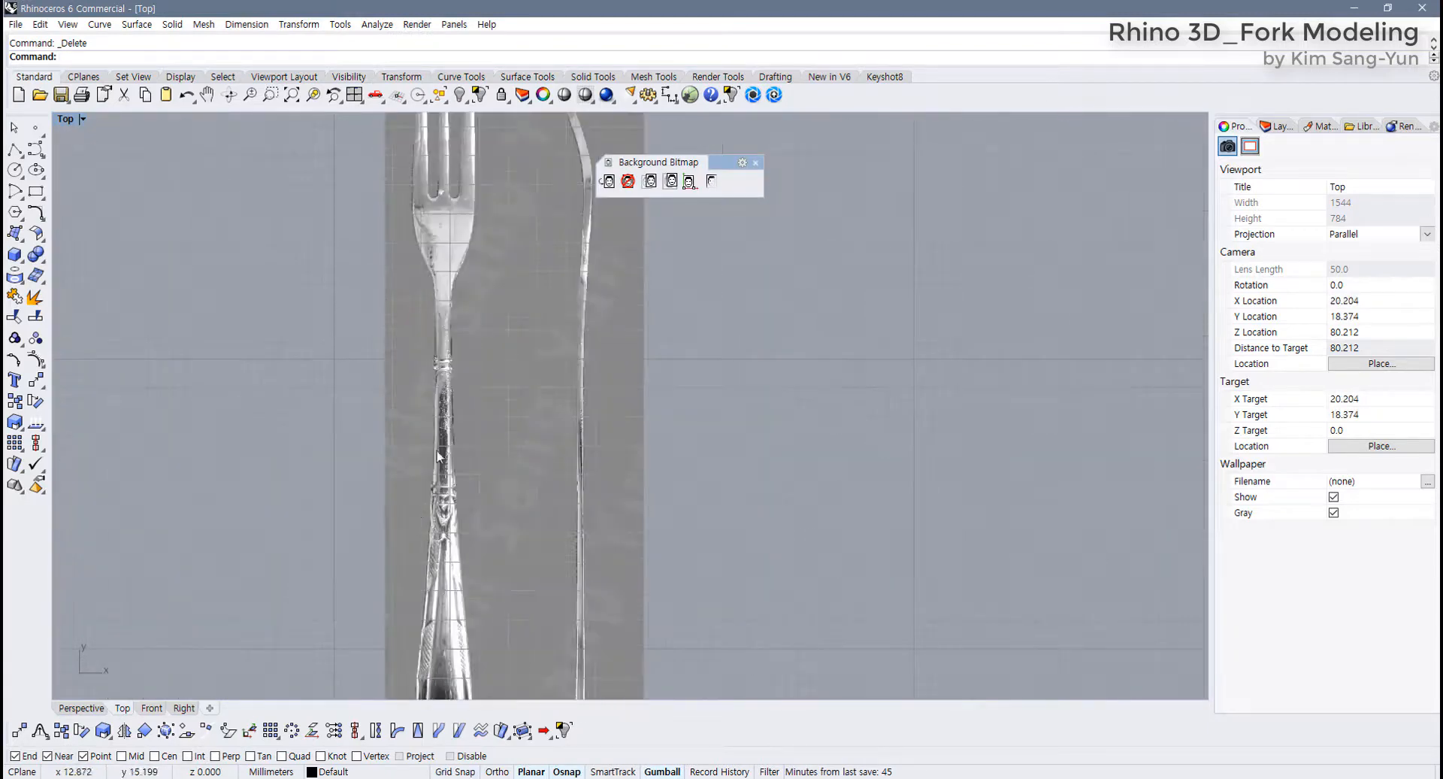
scroll(444, 419, down, 6)
scroll(445, 421, up, 2)
scroll(444, 435, down, 7)
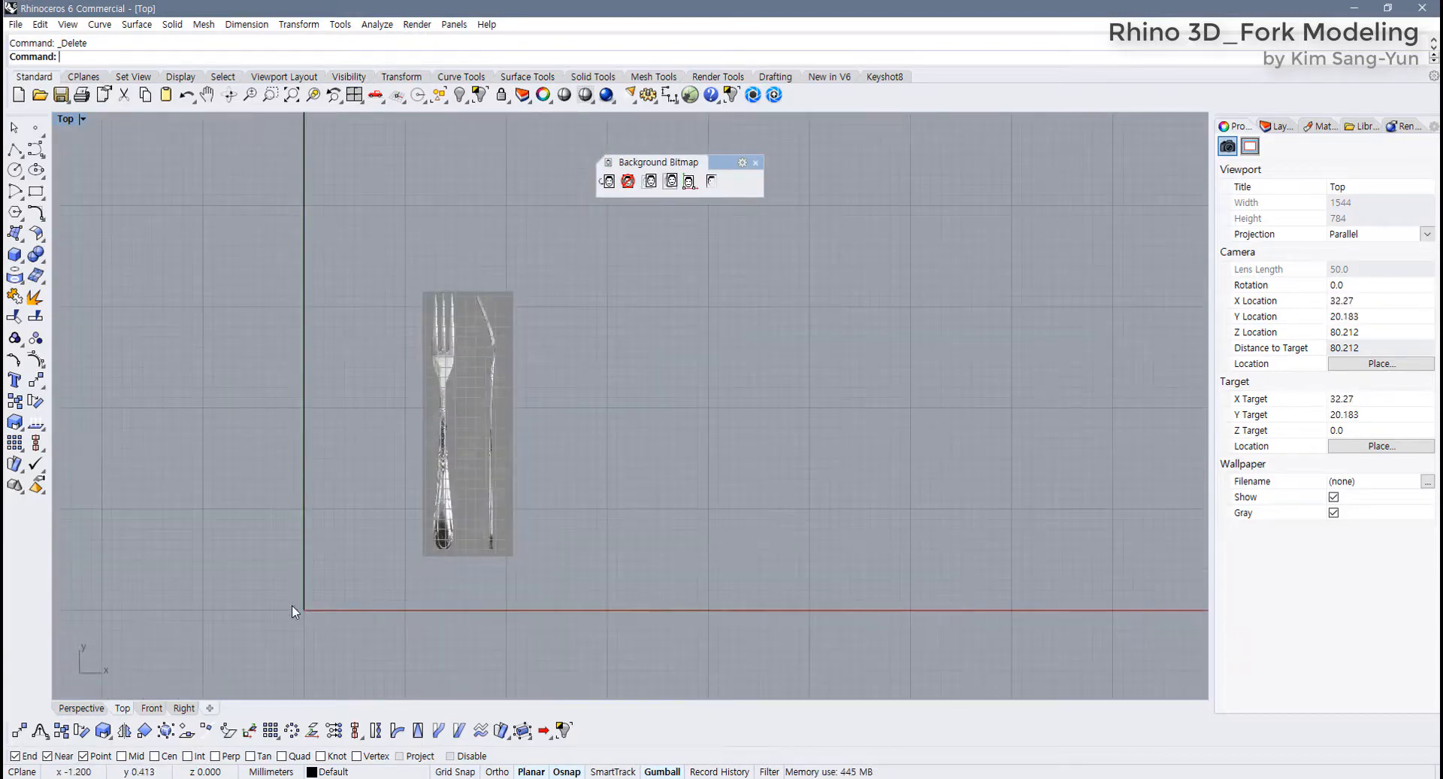
scroll(417, 501, up, 1)
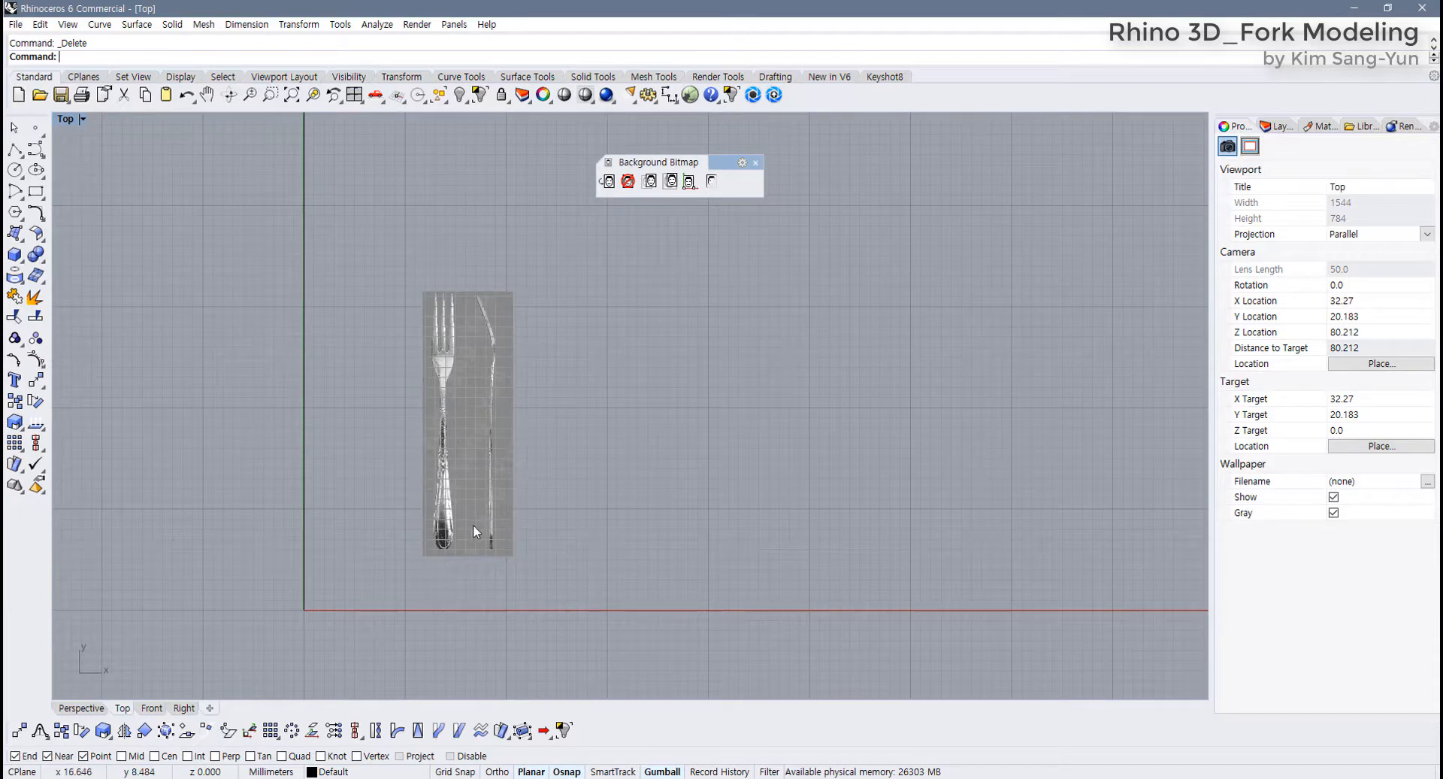
right_drag(472, 525, 477, 537)
key(F7)
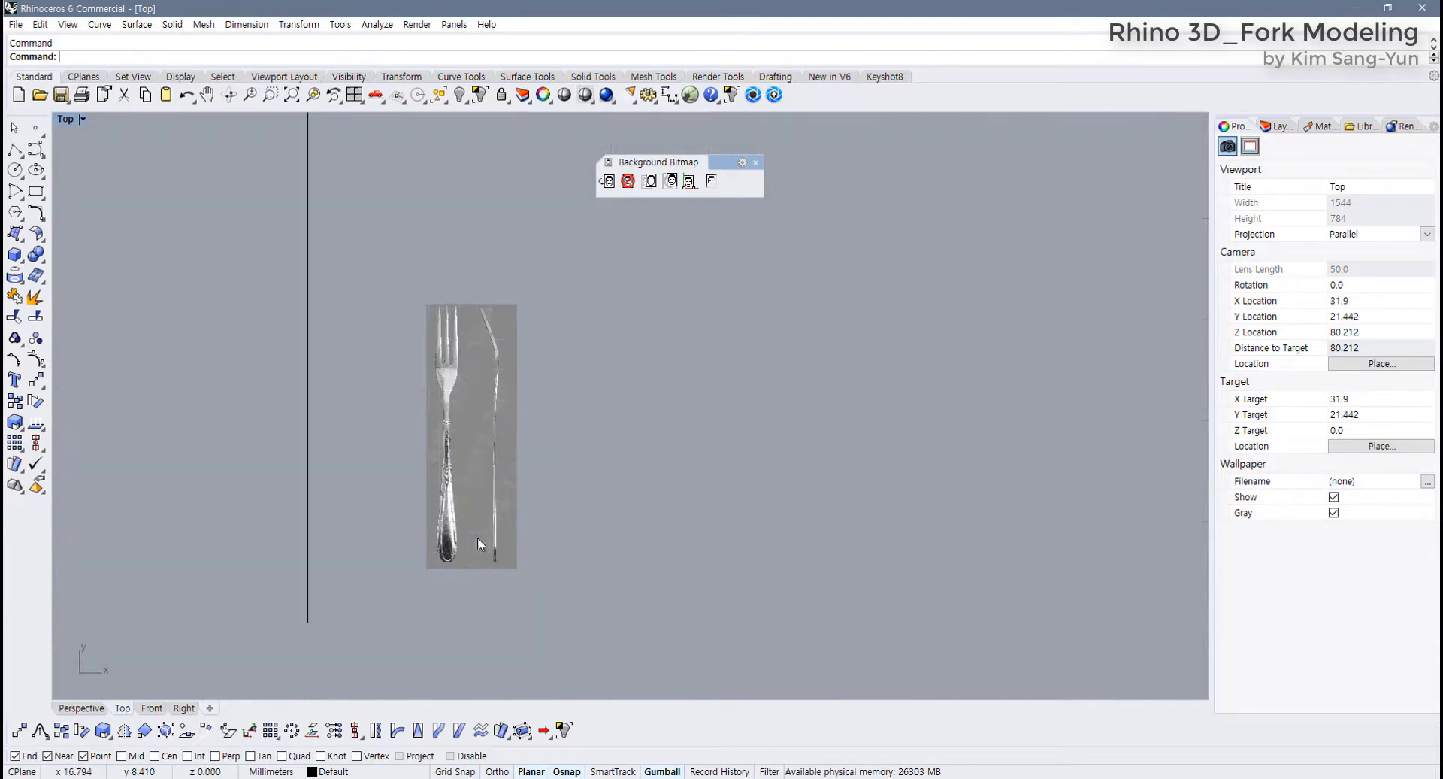
scroll(462, 508, up, 4)
scroll(469, 499, up, 1)
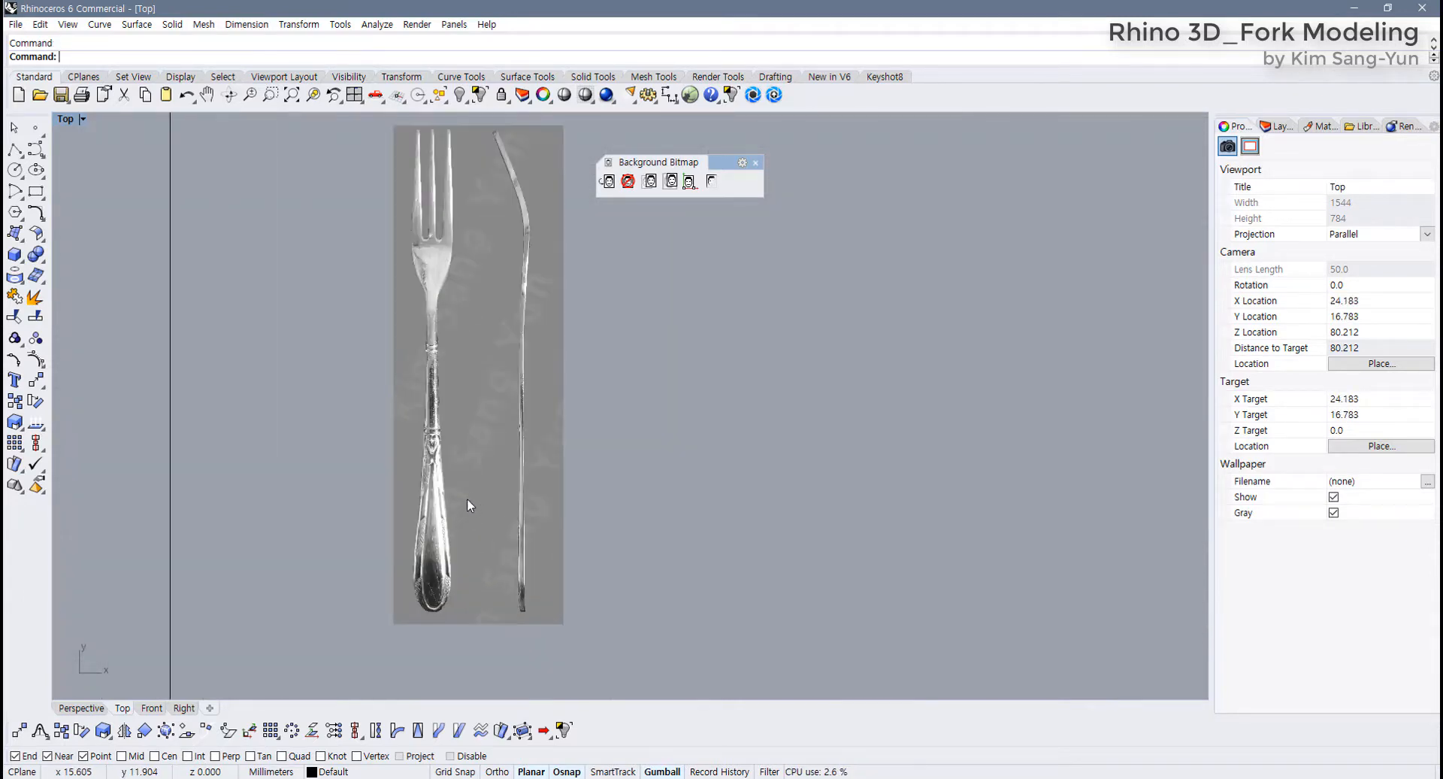
Start aligning the background bitmap, with the middle of the fork handle's bottom end as the base point
click(689, 184)
scroll(416, 434, down, 5)
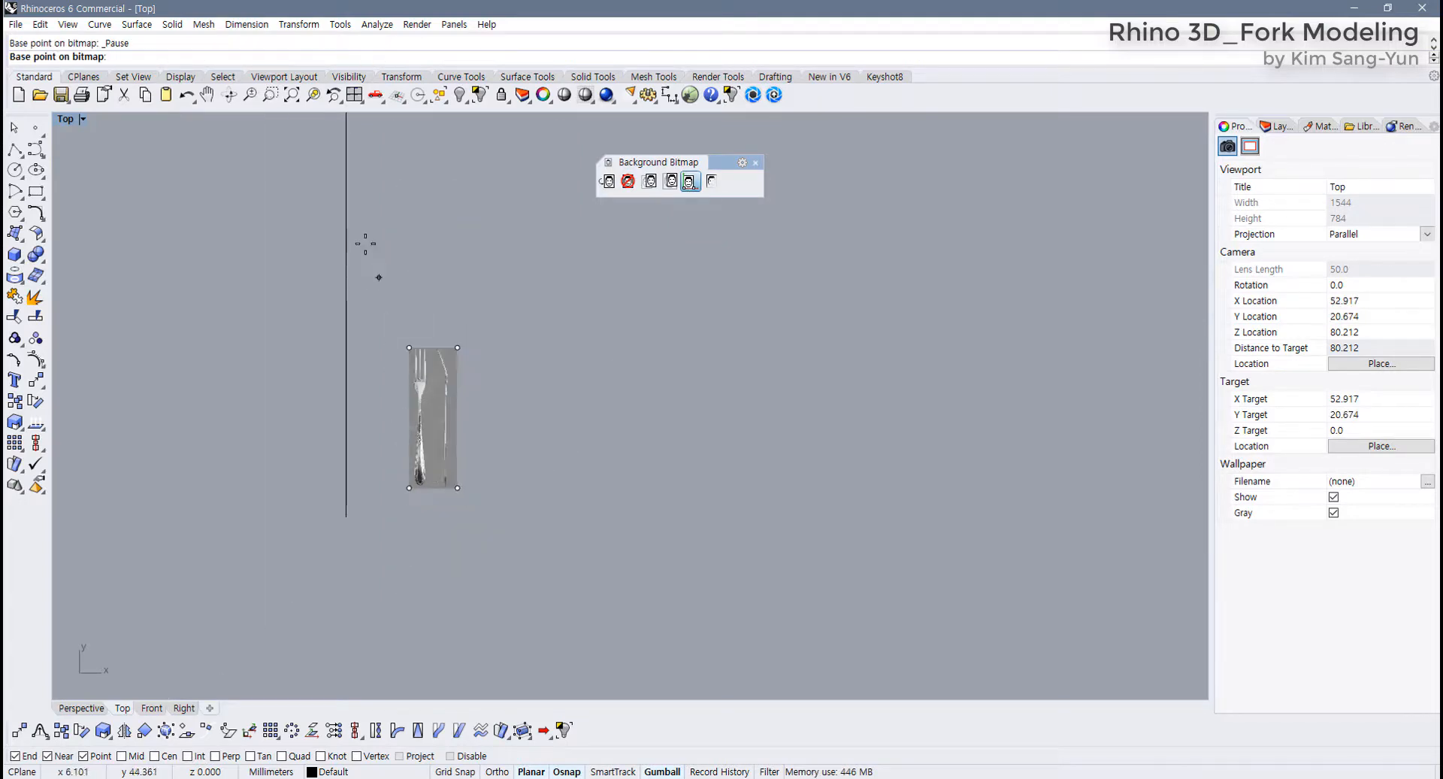
scroll(374, 354, down, 4)
right_drag(380, 289, 390, 409)
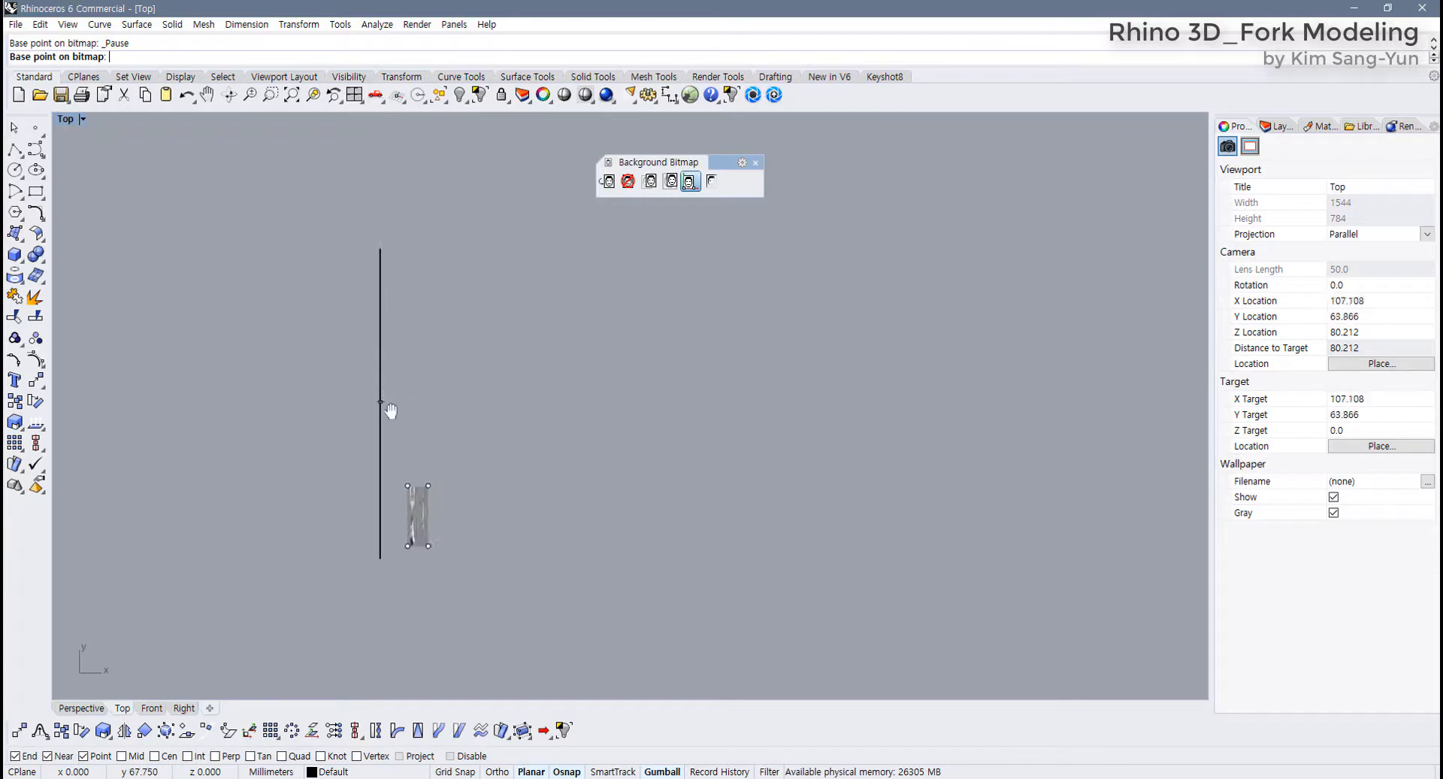
scroll(418, 589, up, 15)
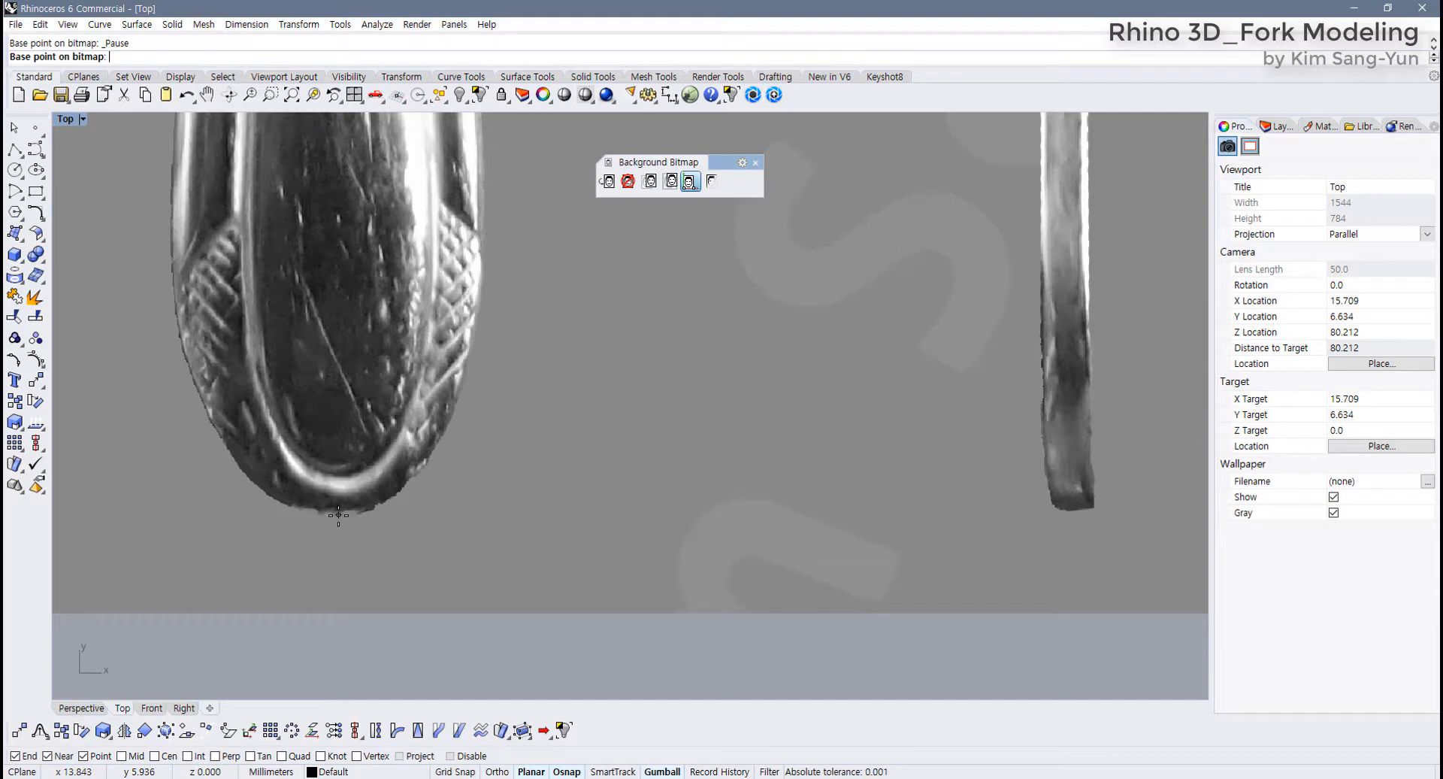
click(339, 515)
Set the tip of the fork's middle tine as the reference point on the background bitmap
scroll(429, 496, down, 5)
scroll(399, 348, up, 5)
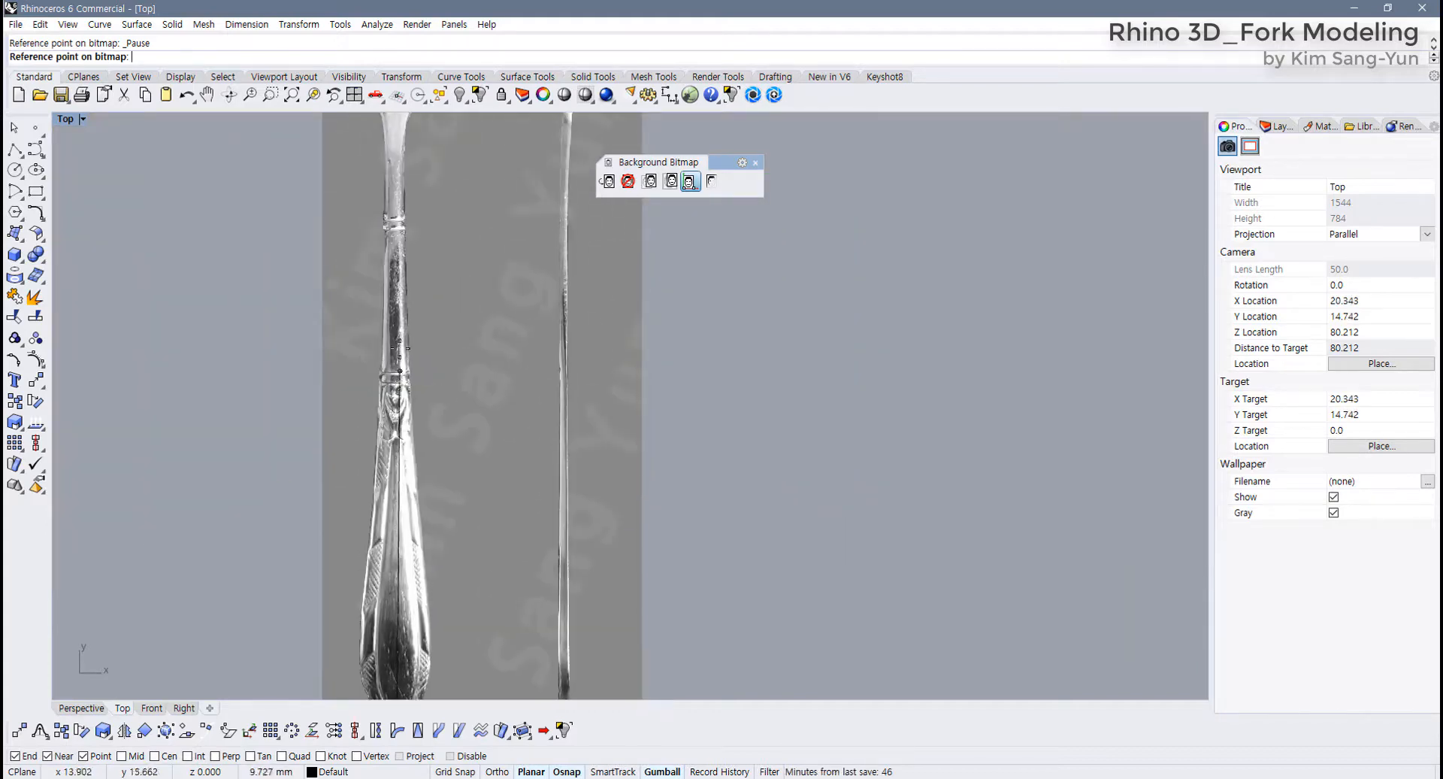
right_drag(396, 300, 392, 504)
right_drag(402, 273, 385, 466)
right_drag(383, 317, 393, 475)
scroll(375, 373, up, 10)
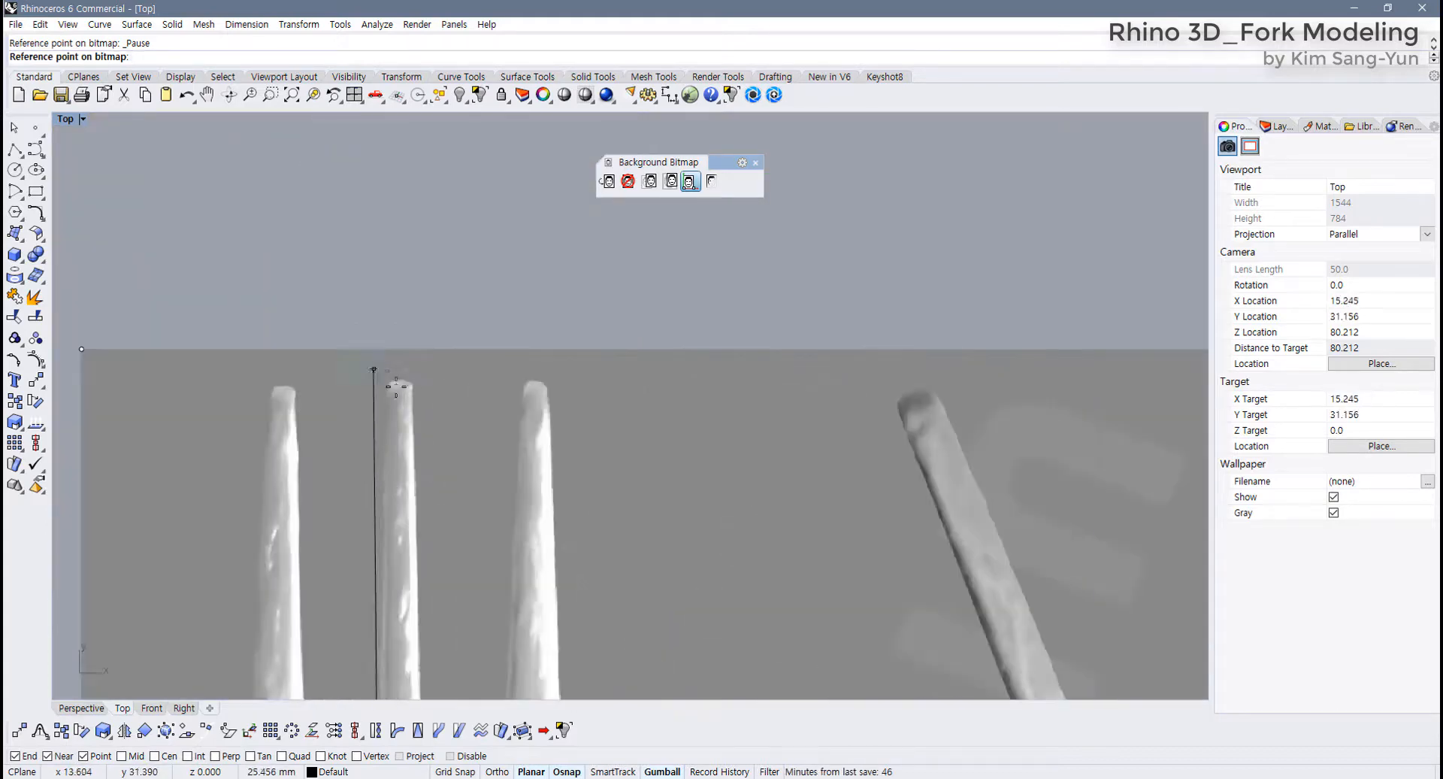
scroll(396, 386, up, 3)
key(F8)
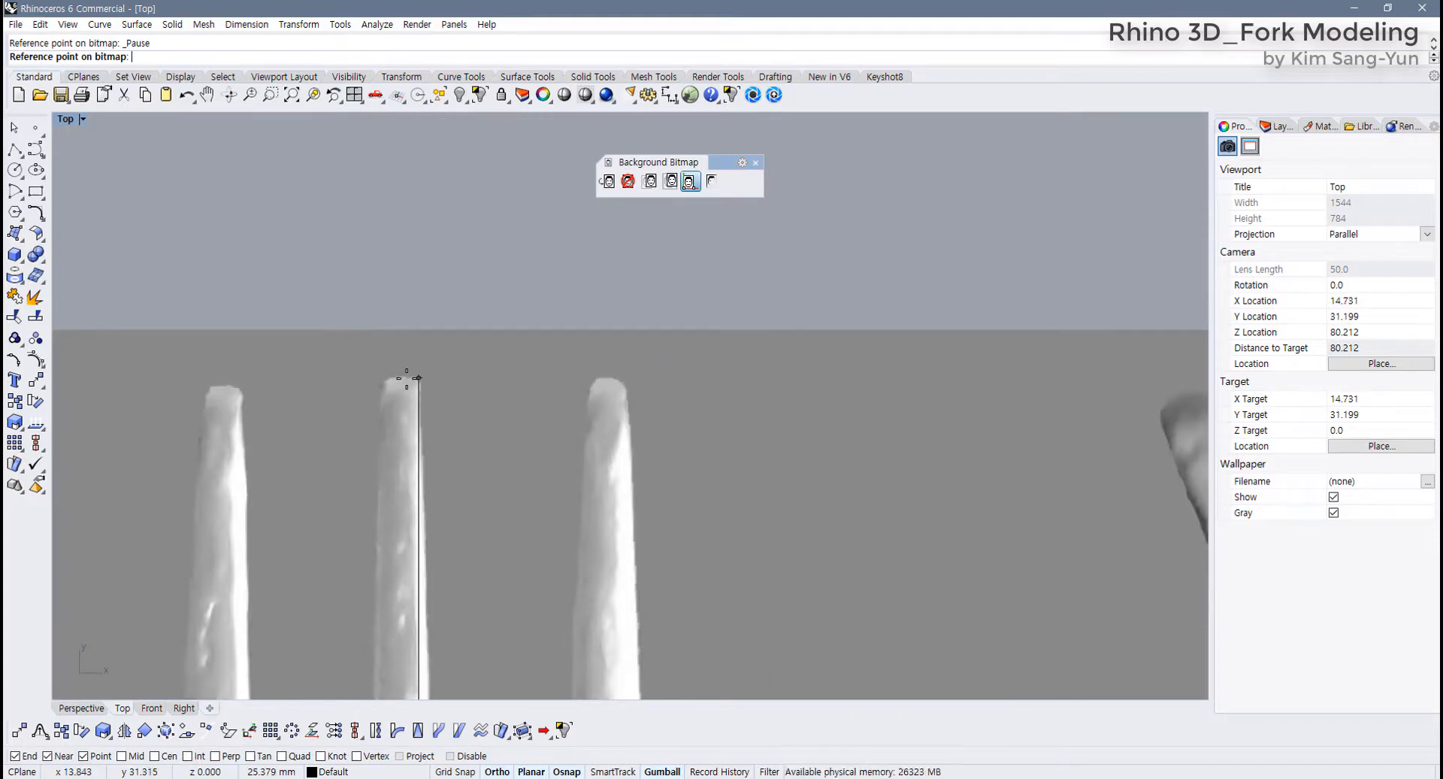
click(404, 379)
key(F8)
Finish aligning the bitmap by matching its base and reference points to the lower and upper ends of the 134 mm line
scroll(396, 390, down, 5)
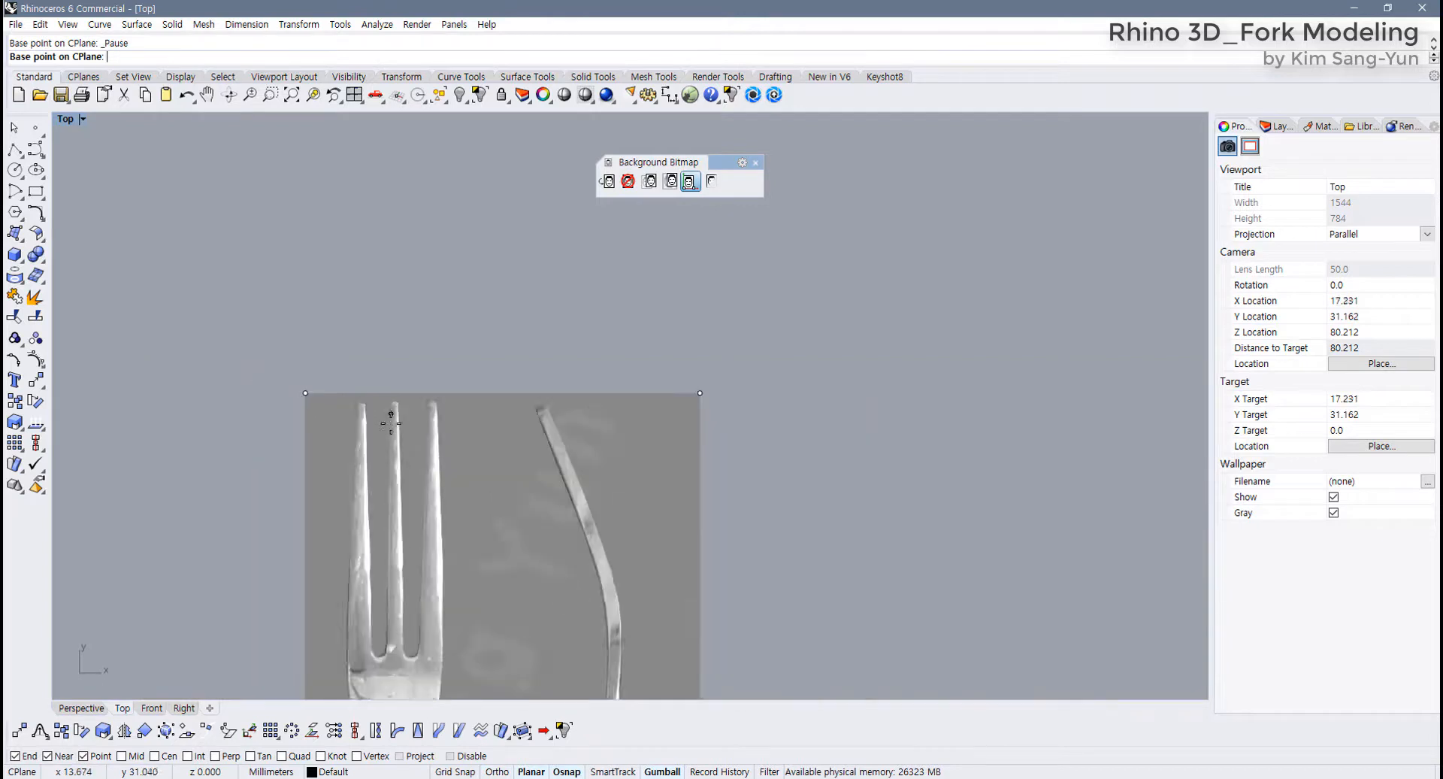
scroll(391, 424, down, 3)
right_drag(429, 454, 419, 421)
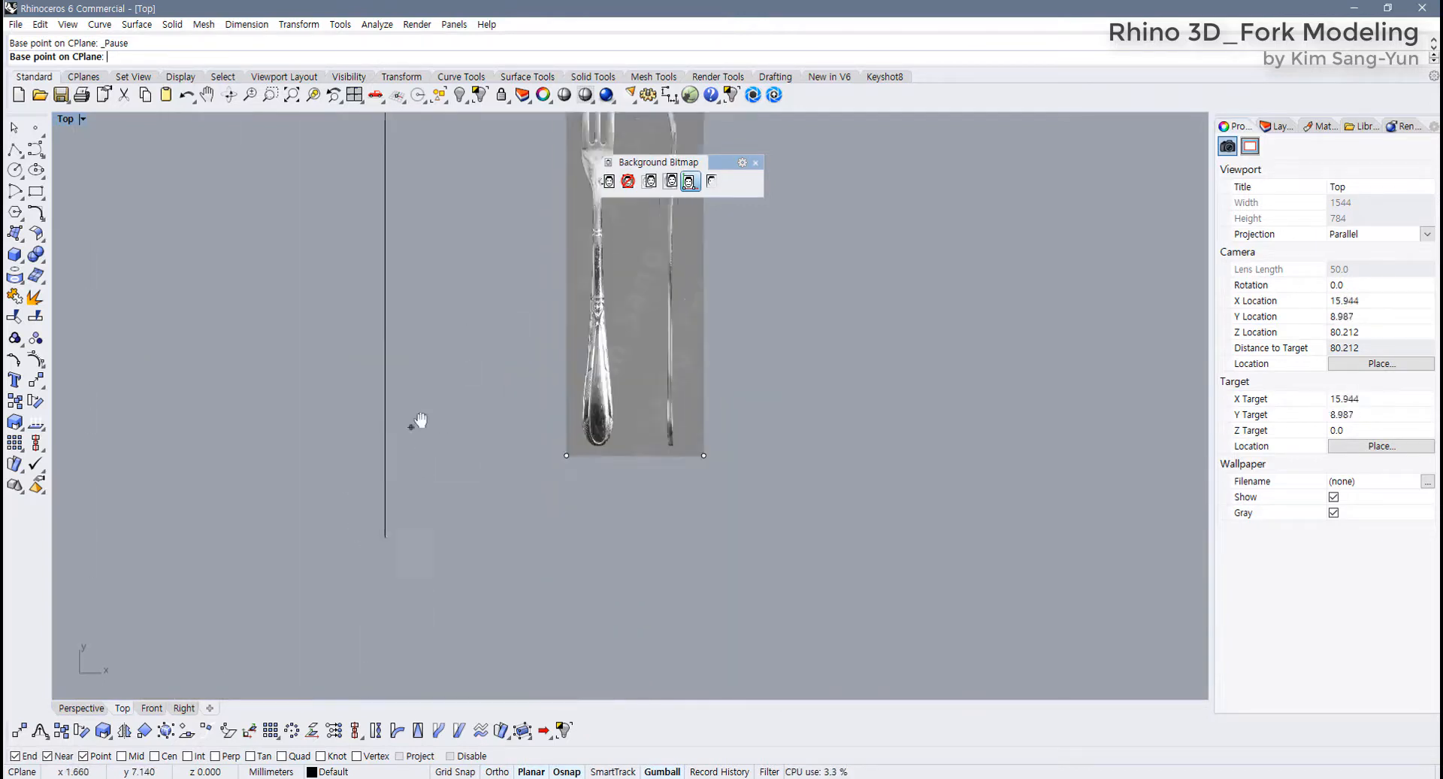
scroll(387, 526, up, 3)
click(382, 505)
scroll(517, 357, down, 3)
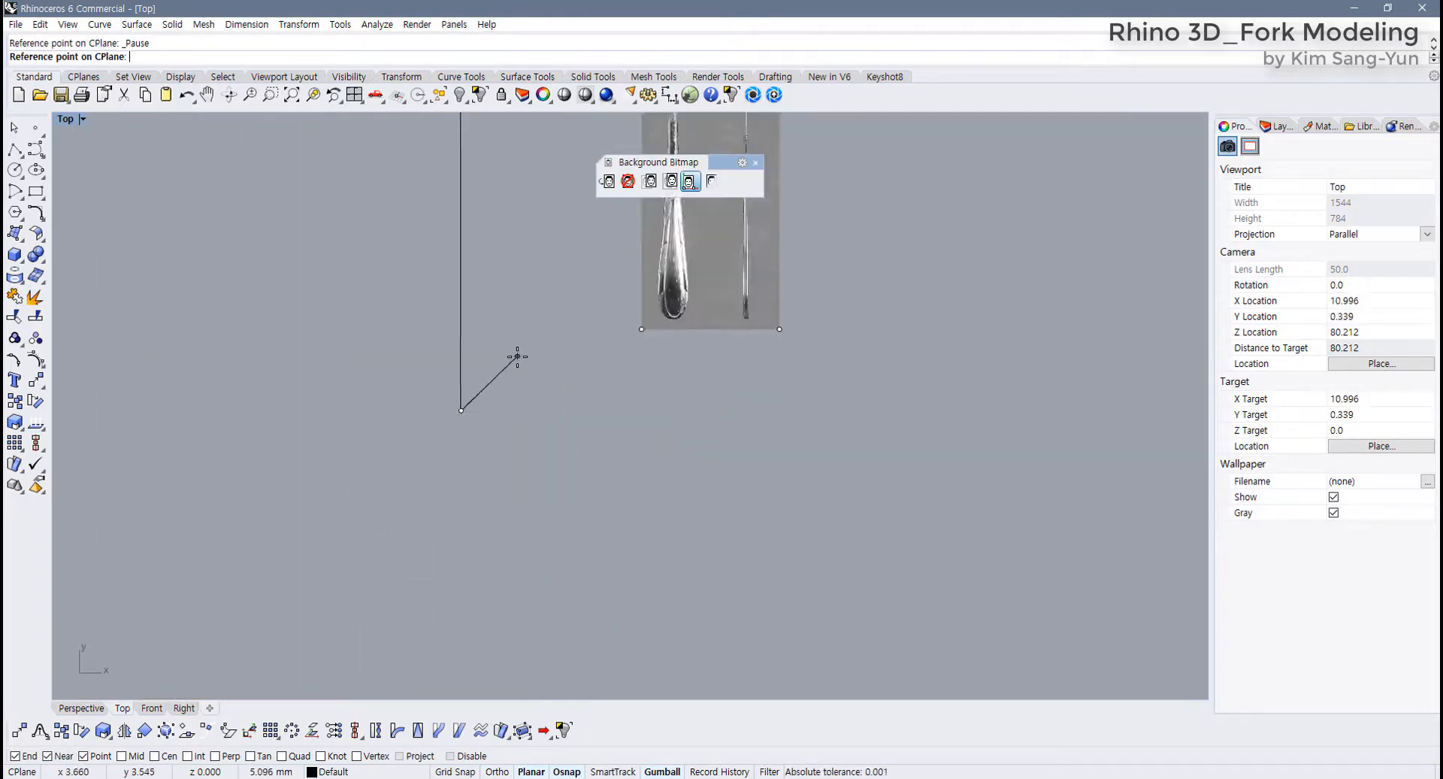
scroll(517, 353, down, 10)
right_drag(515, 309, 467, 631)
scroll(462, 488, down, 4)
right_drag(464, 384, 456, 519)
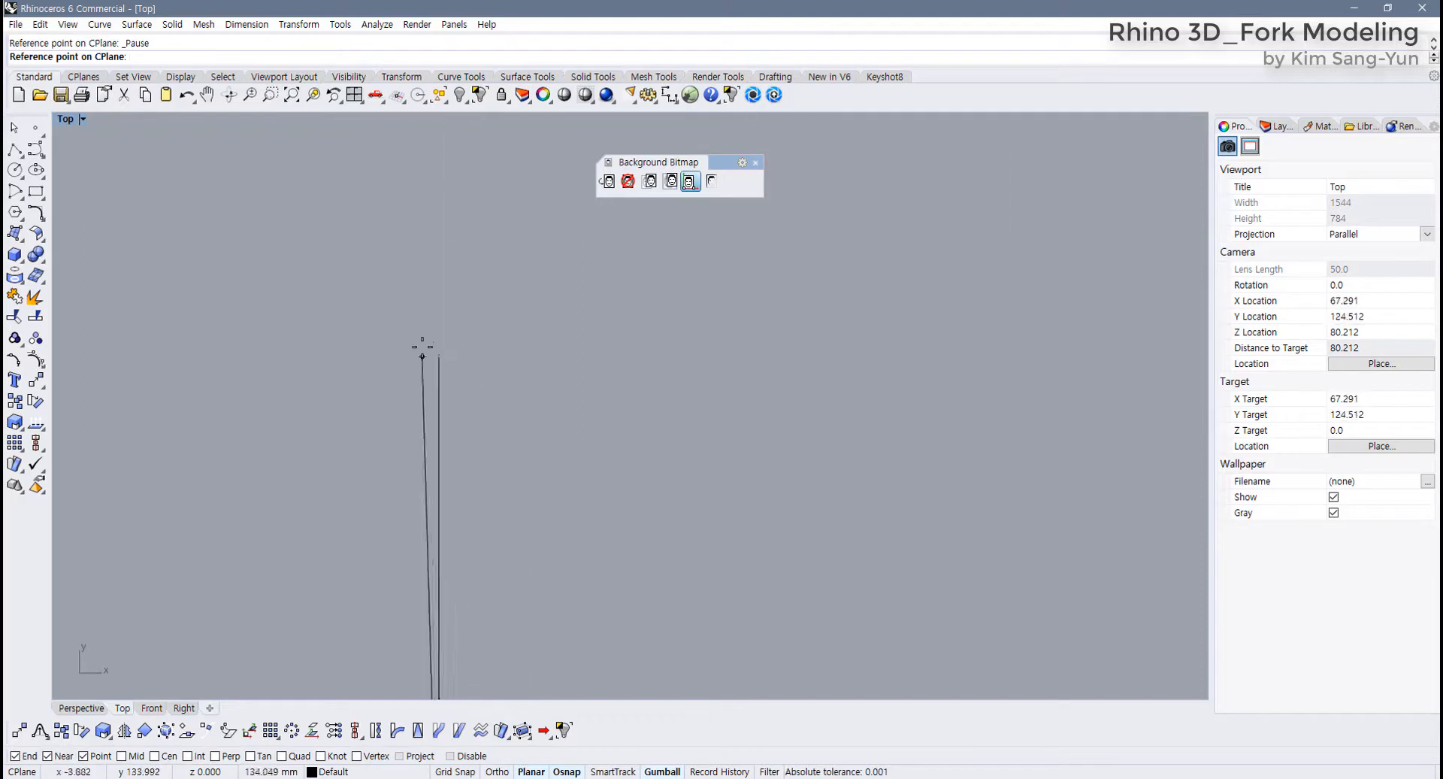
click(439, 363)
Examine how well the aligned fork image follows the vertical reference line from the handle to the tines
right_drag(454, 478, 467, 294)
mouse_move(476, 452)
right_down()
mouse_move(489, 366)
mouse_move(484, 575)
right_up()
scroll(474, 391, up, 5)
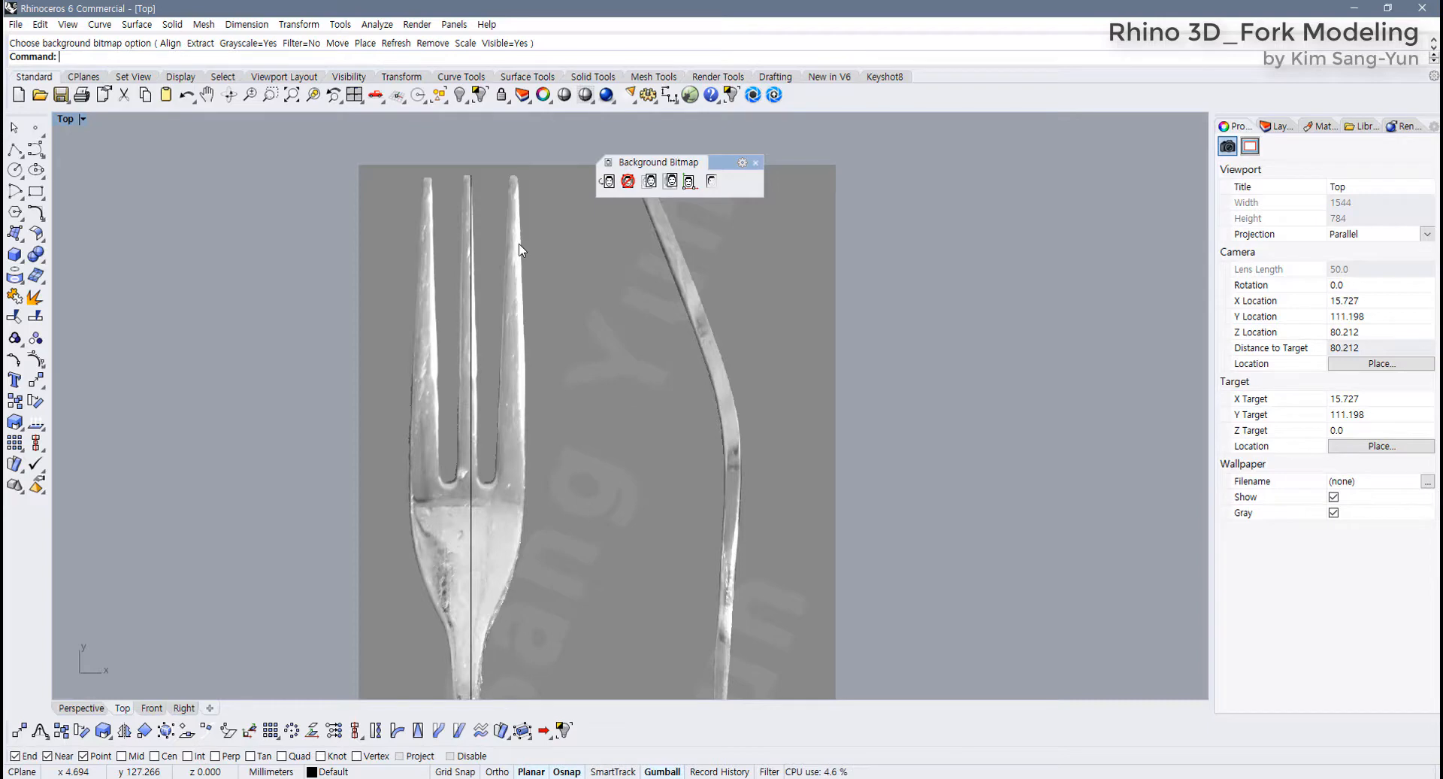
scroll(524, 268, down, 5)
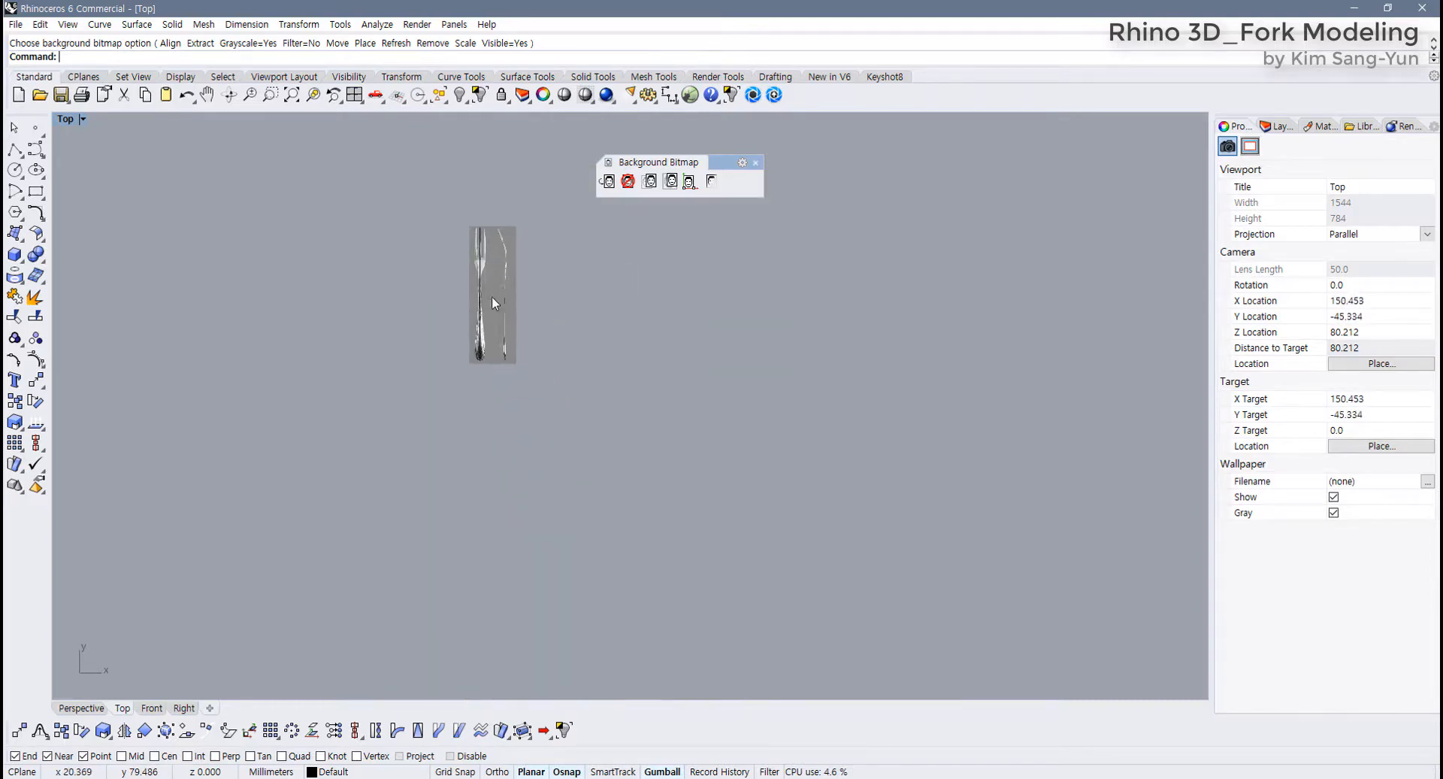
scroll(492, 296, up, 6)
right_drag(445, 264, 453, 454)
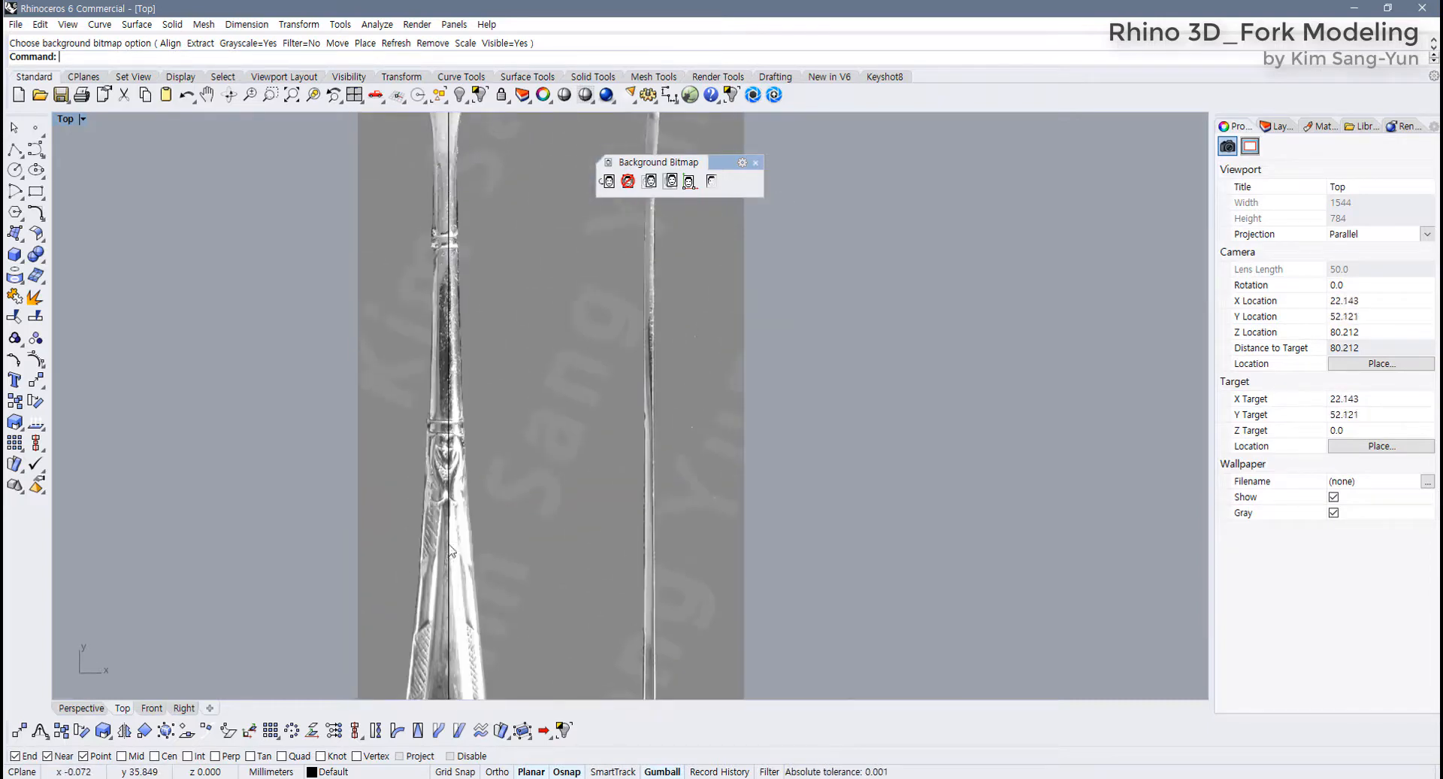
right_drag(443, 232, 418, 503)
scroll(391, 442, up, 6)
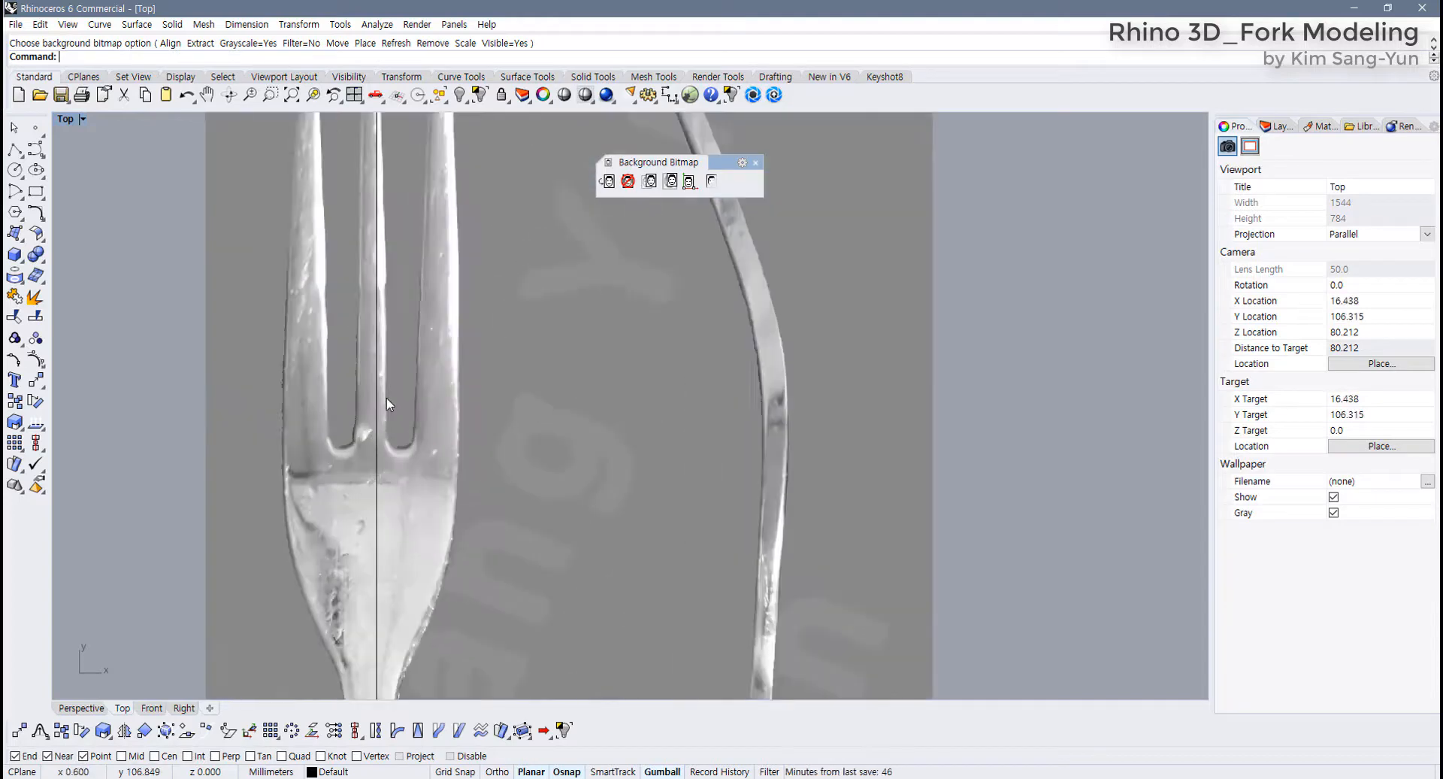
right_drag(387, 263, 396, 421)
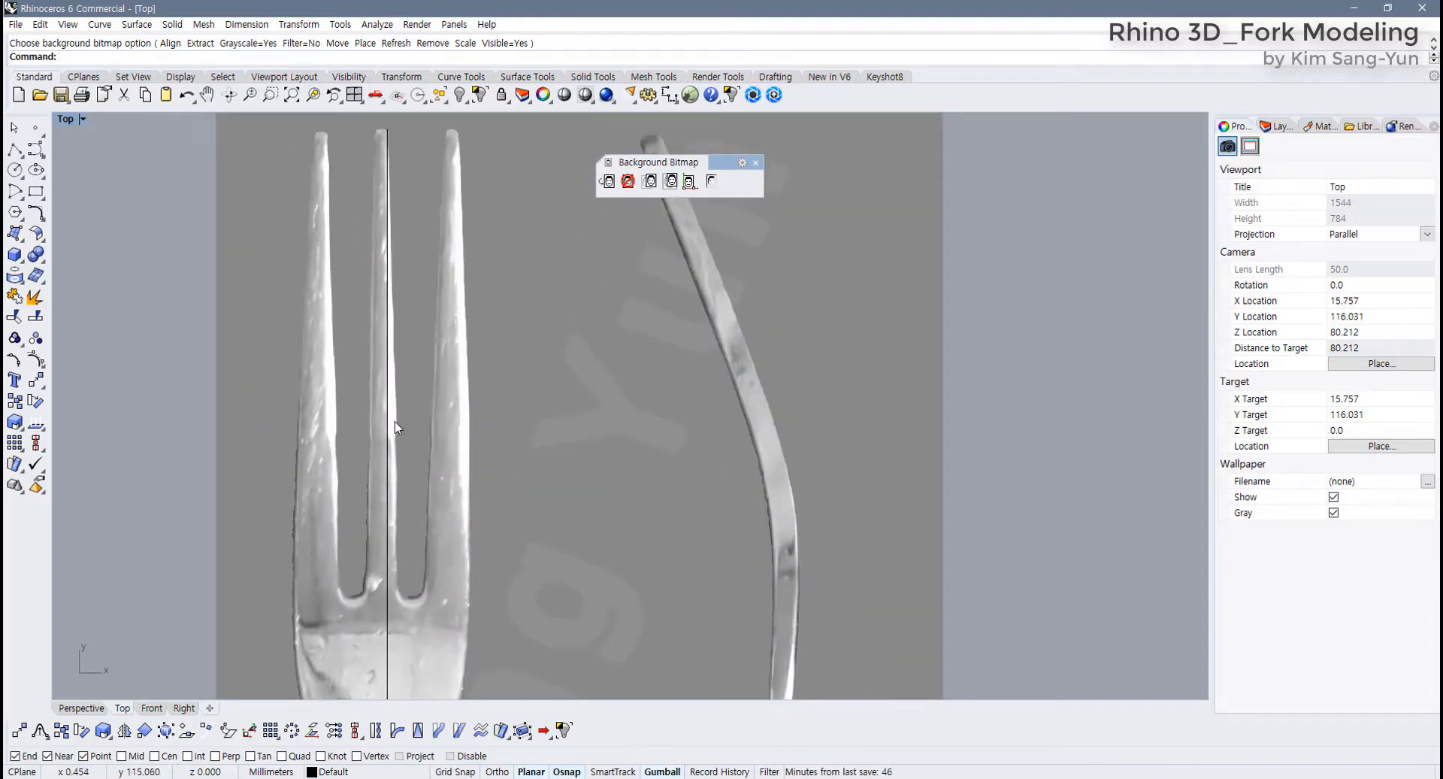
click(388, 425)
click(451, 443)
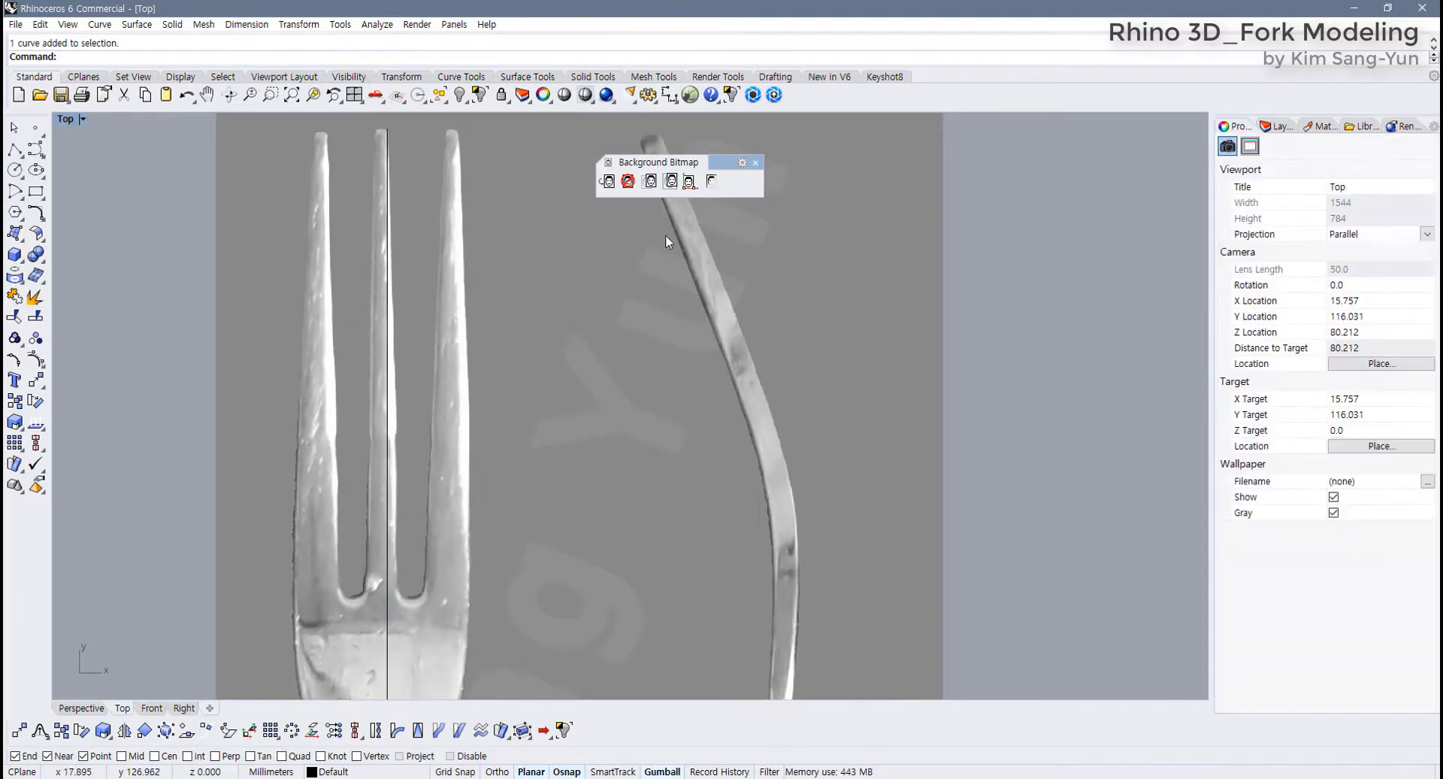
Move the background bitmap slightly to the right in two small horizontal moves to center the middle tine on the reference line
click(652, 188)
click(415, 250)
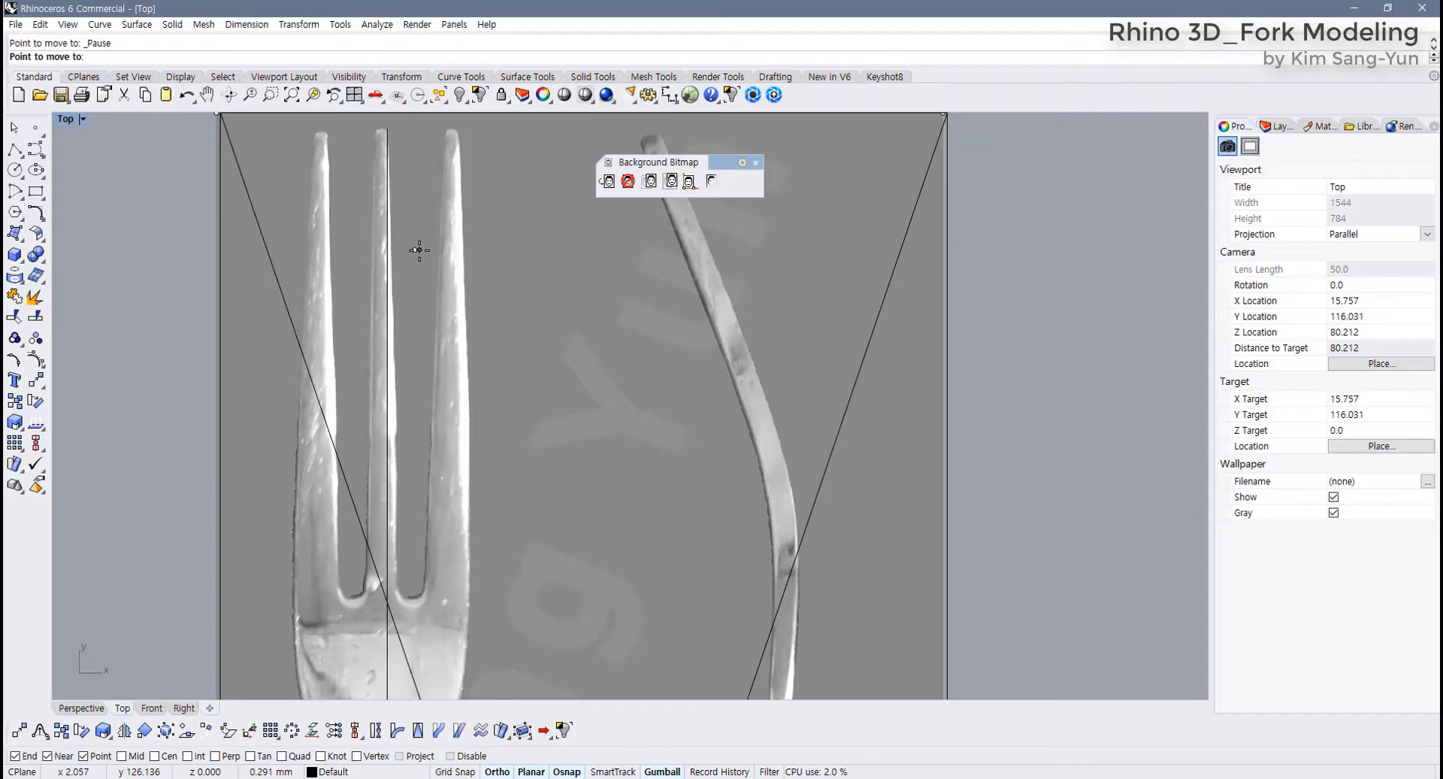
click(419, 250)
right_click(419, 250)
click(419, 250)
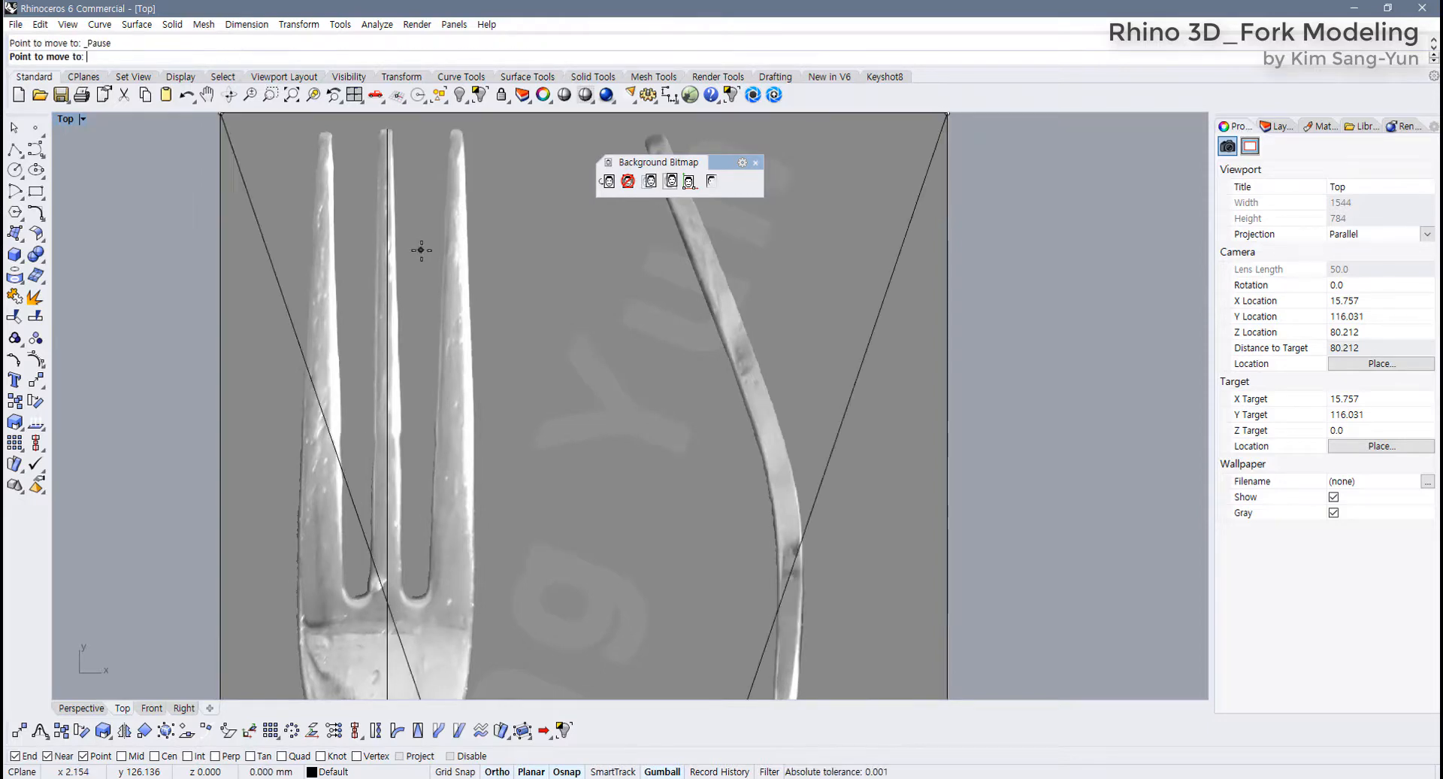
click(424, 250)
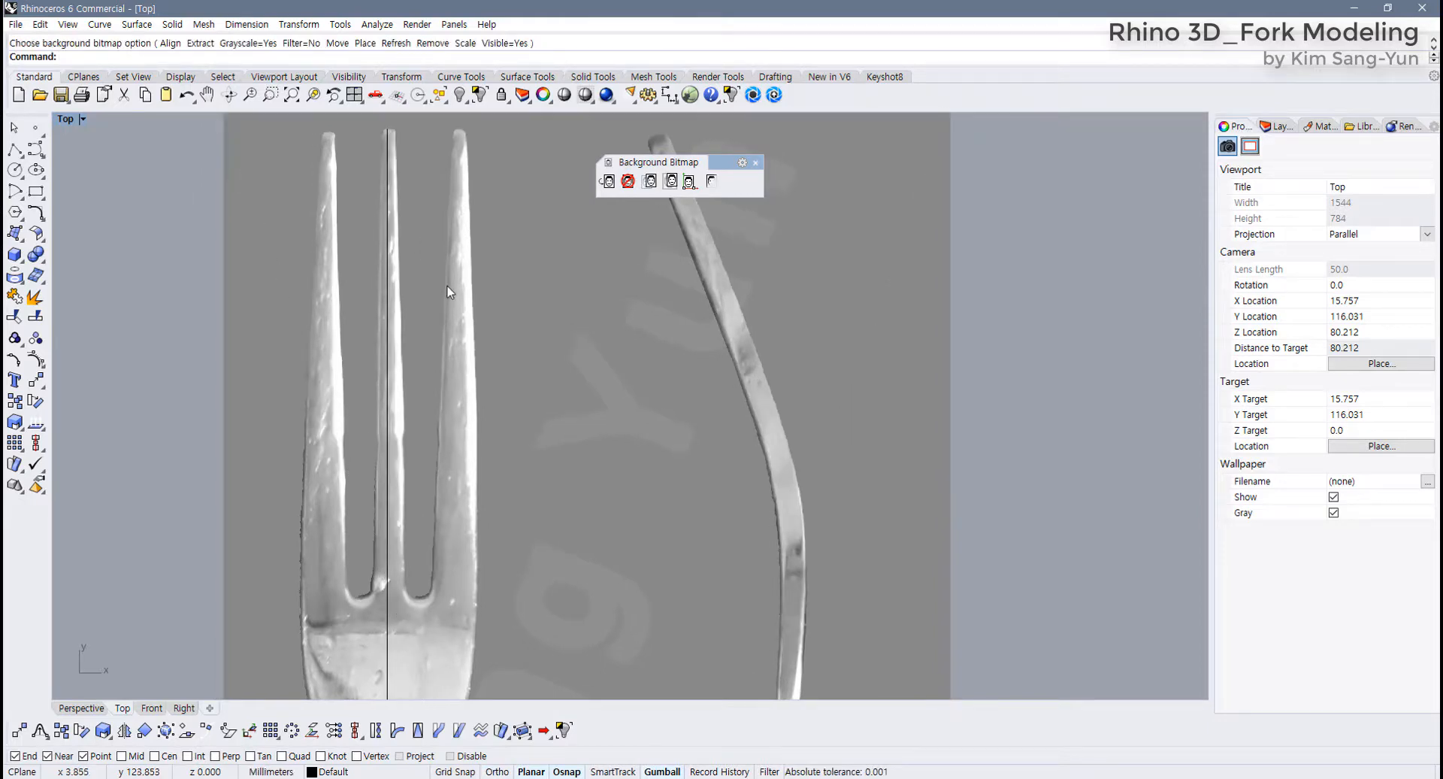
Fine-tune the bitmap's horizontal position with a small move to the left and a smaller one back to the right
right_click(445, 285)
click(441, 278)
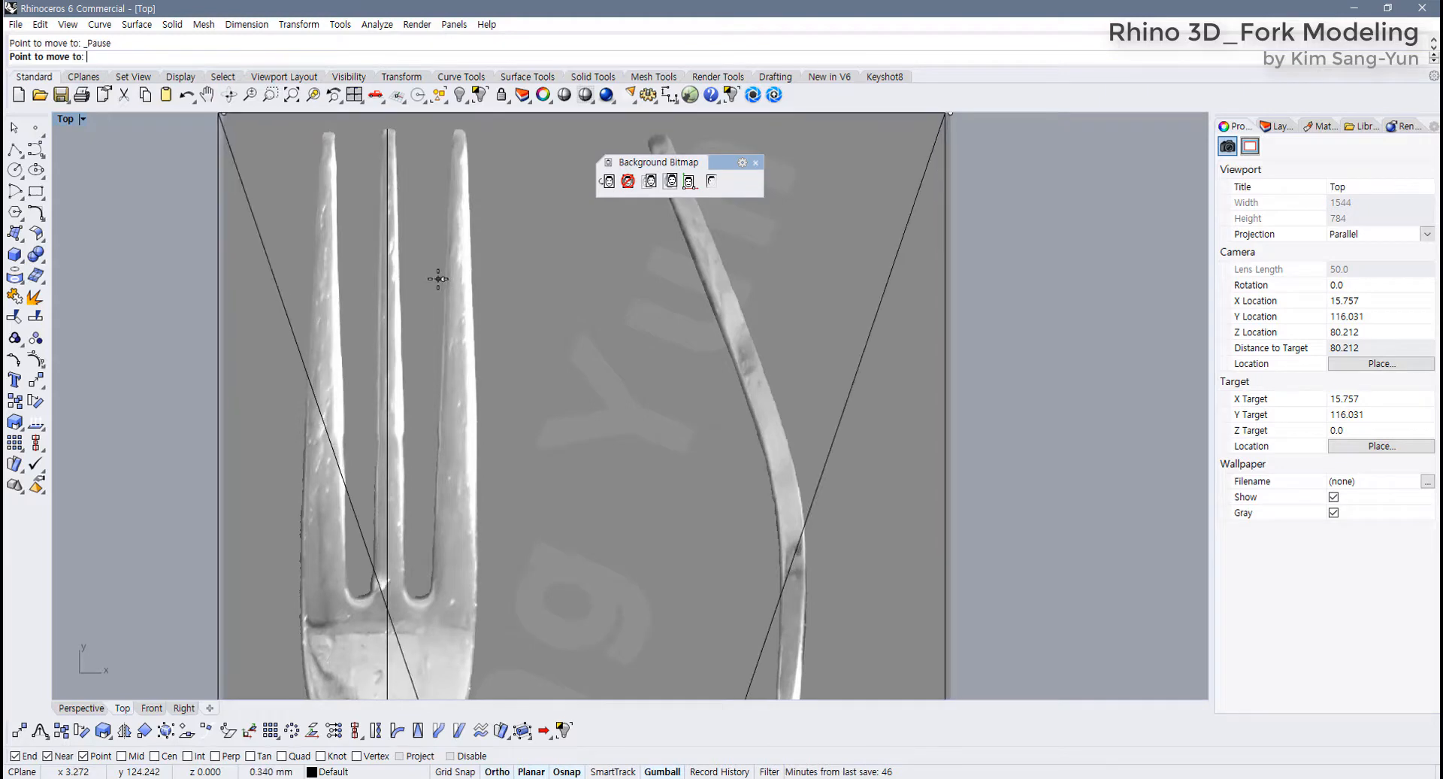
click(440, 279)
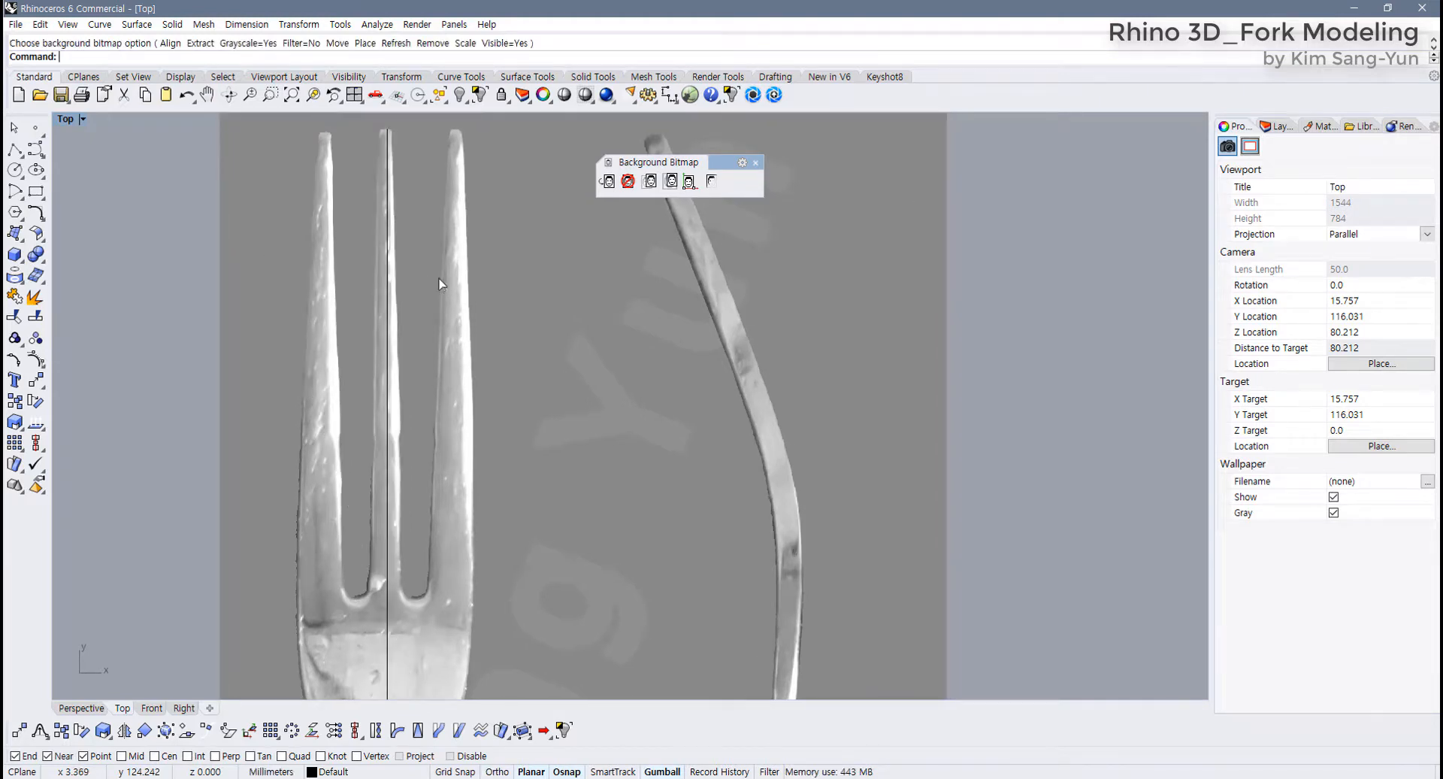
right_click(441, 283)
click(437, 278)
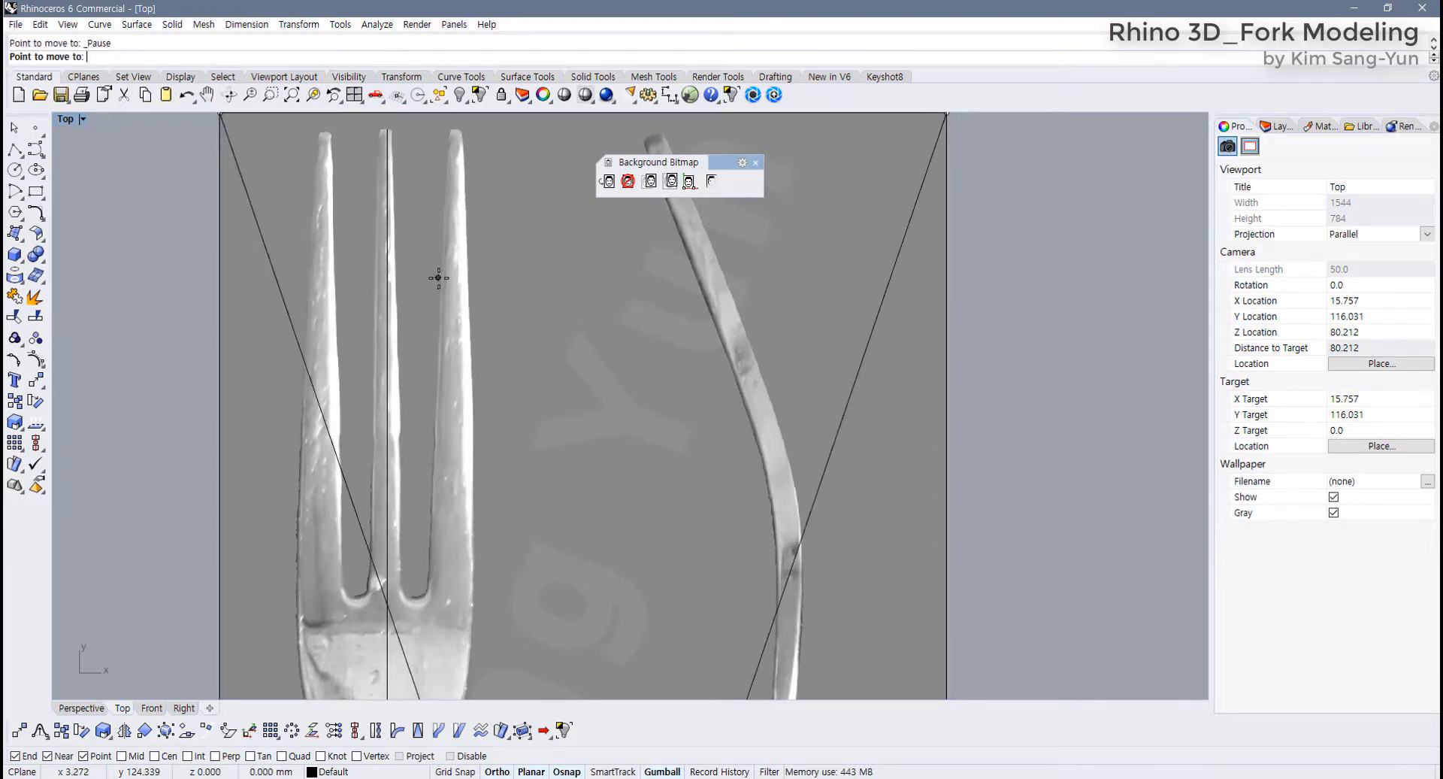
click(439, 278)
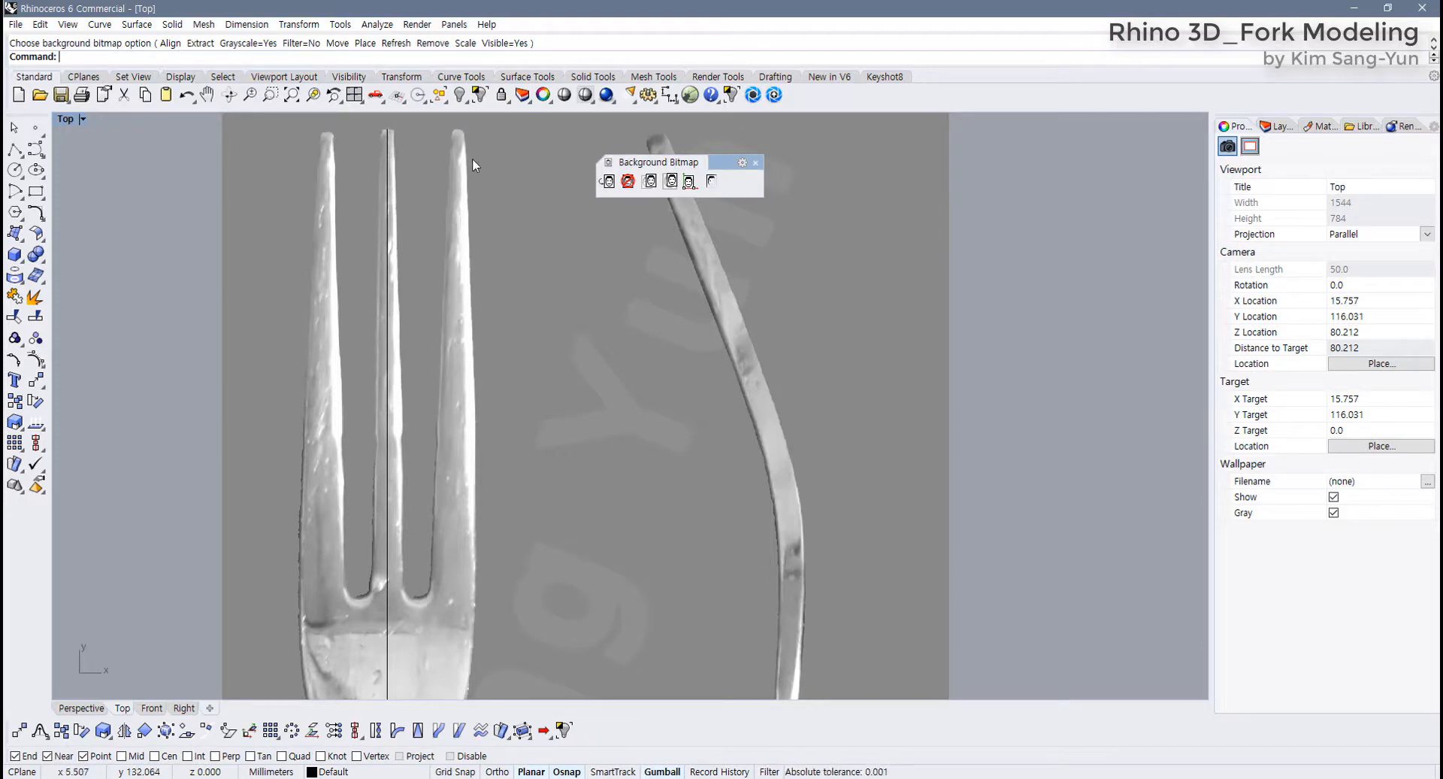
click(35, 150)
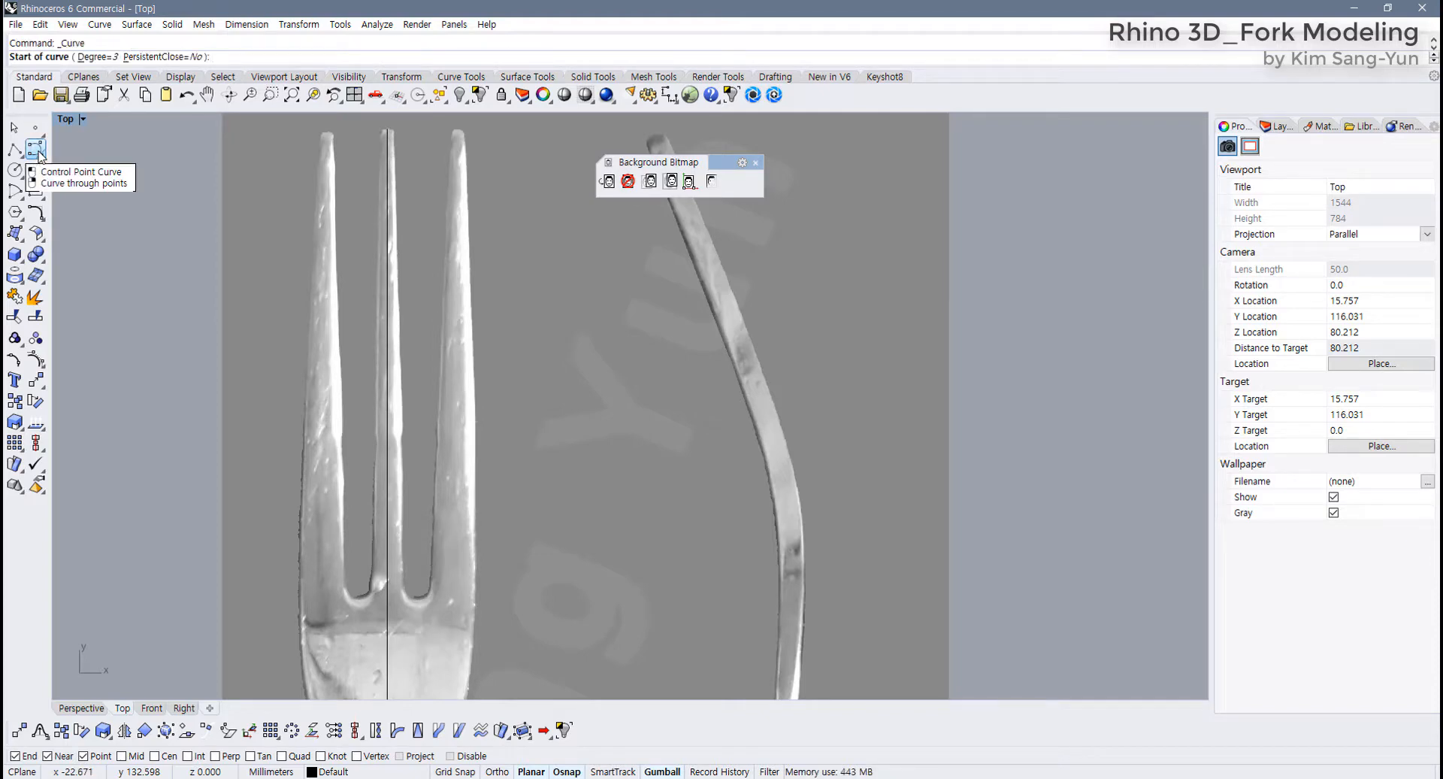
scroll(340, 216, up, 6)
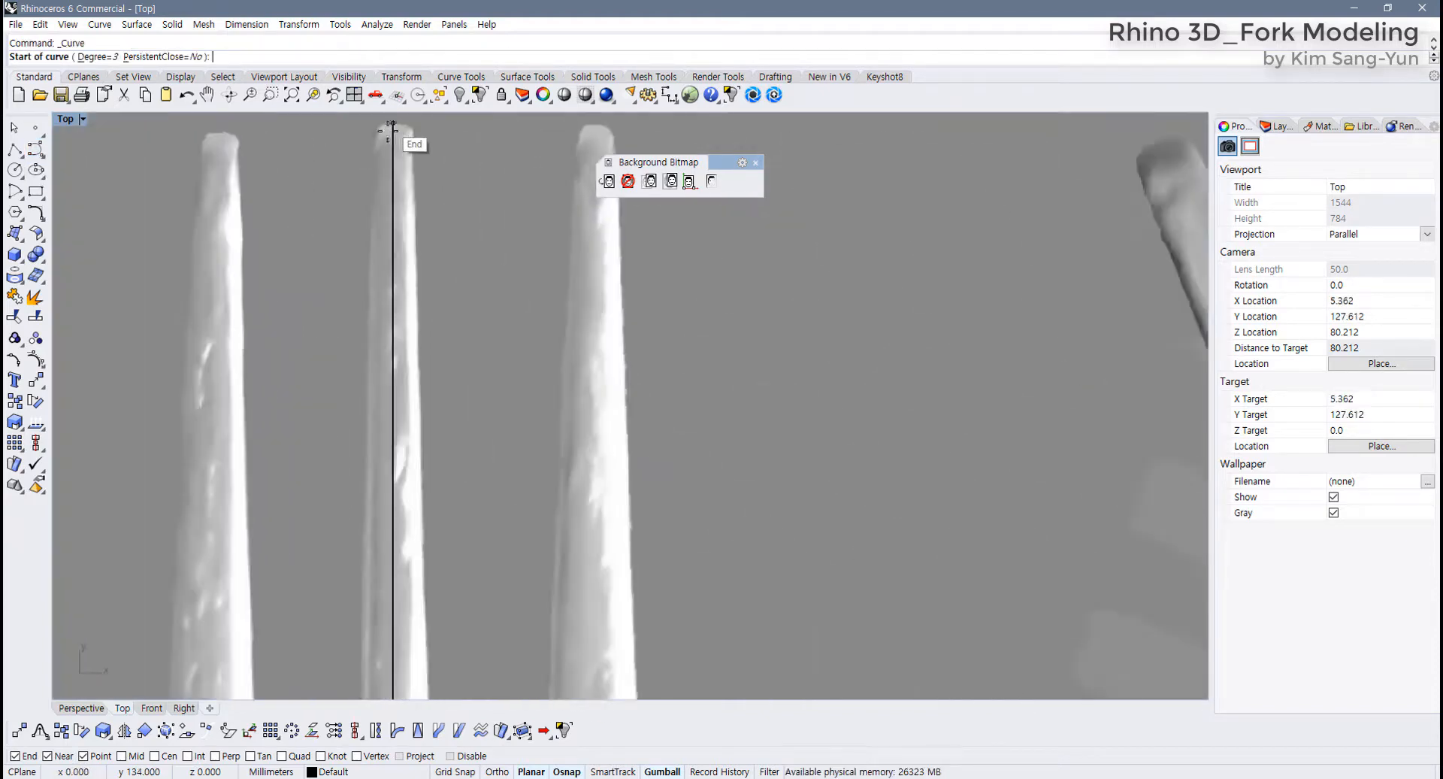
click(351, 303)
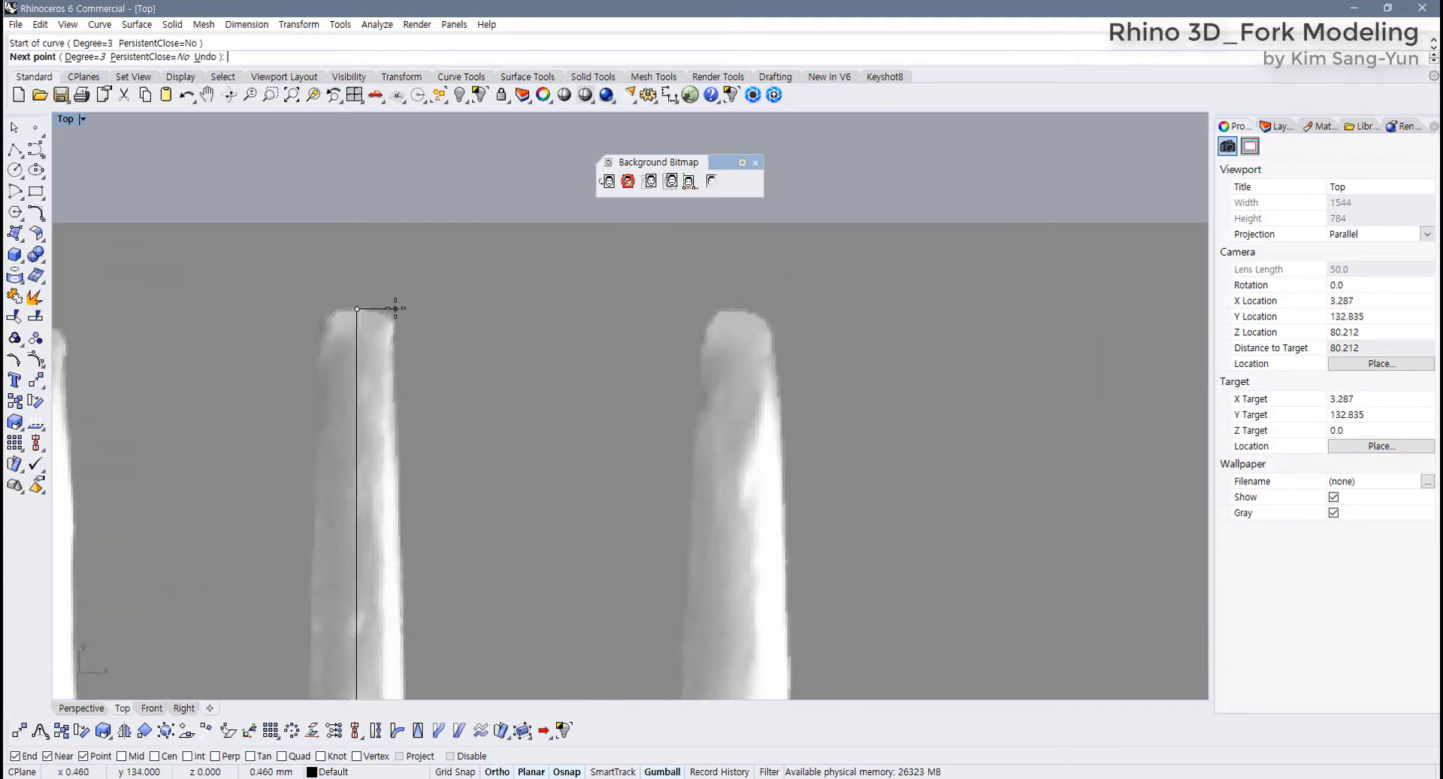
click(381, 313)
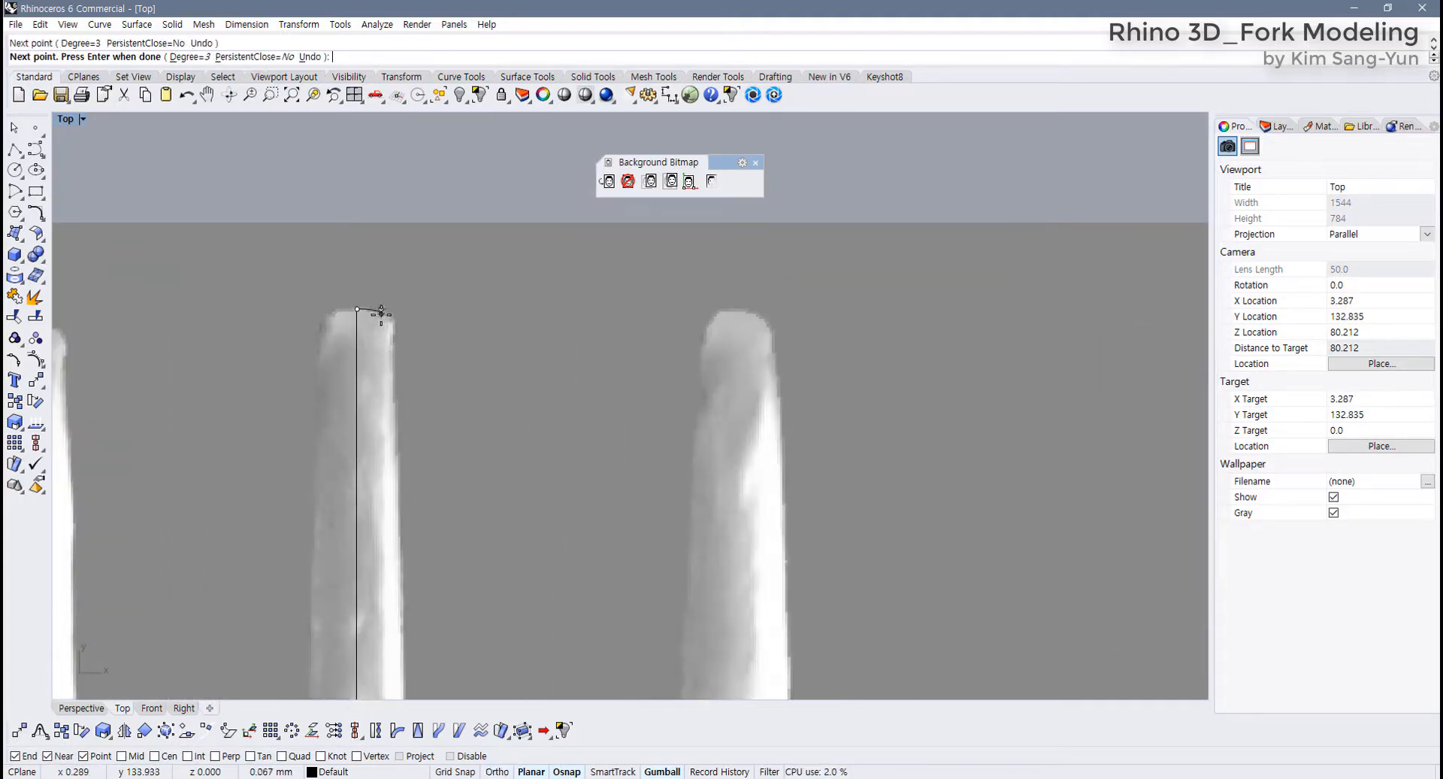
click(395, 329)
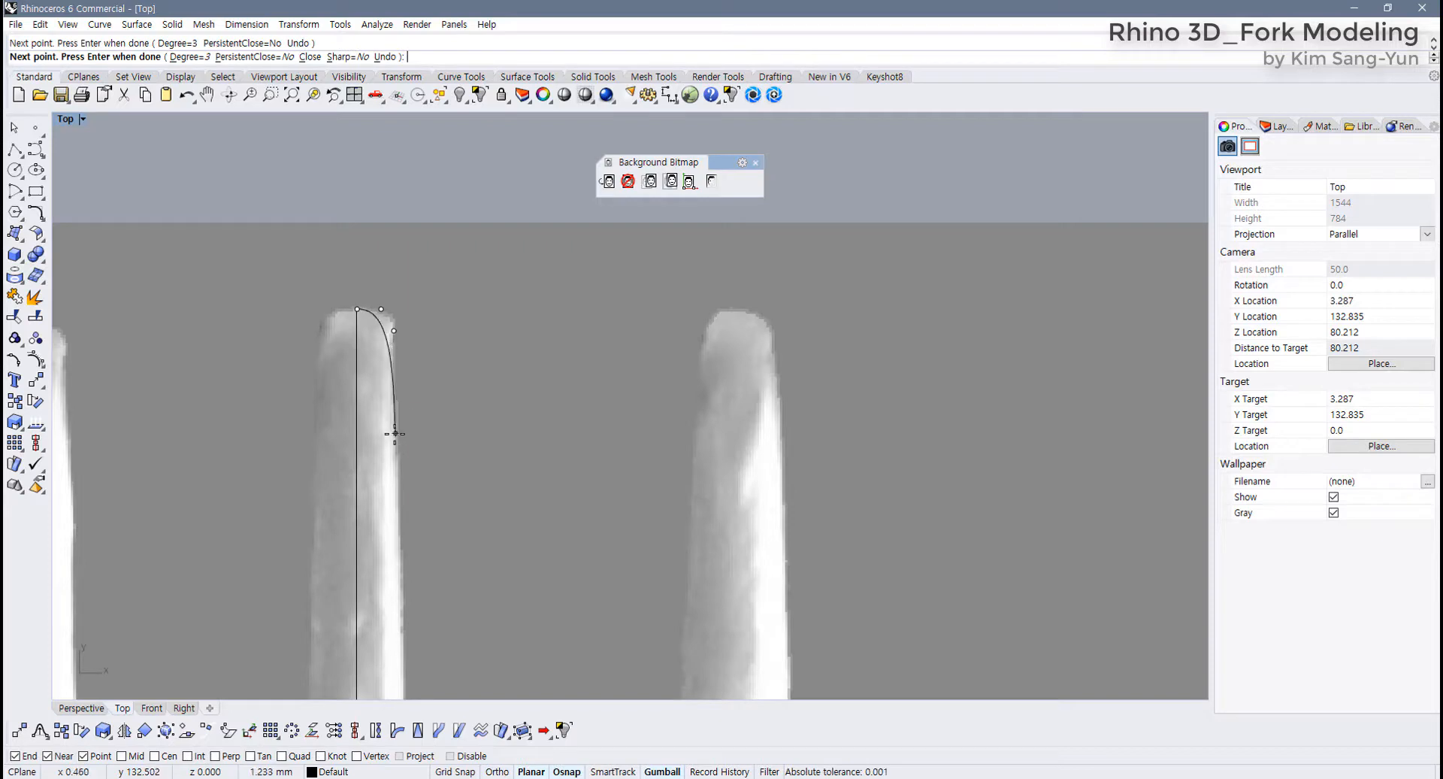
scroll(392, 435, down, 3)
click(357, 336)
scroll(358, 385, down, 2)
right_drag(357, 383, 328, 266)
right_drag(319, 137, 354, 444)
scroll(354, 444, up, 6)
scroll(354, 436, up, 3)
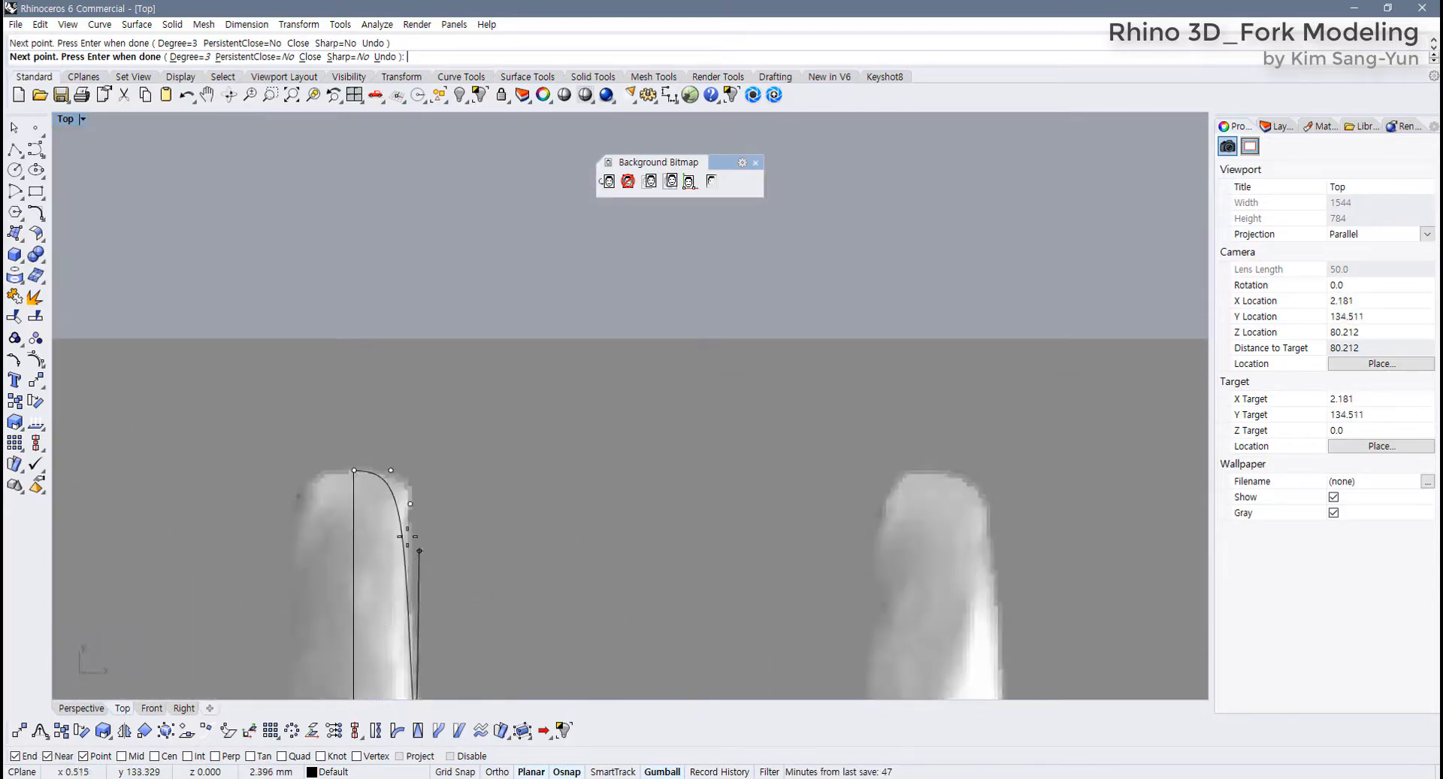
click(354, 470)
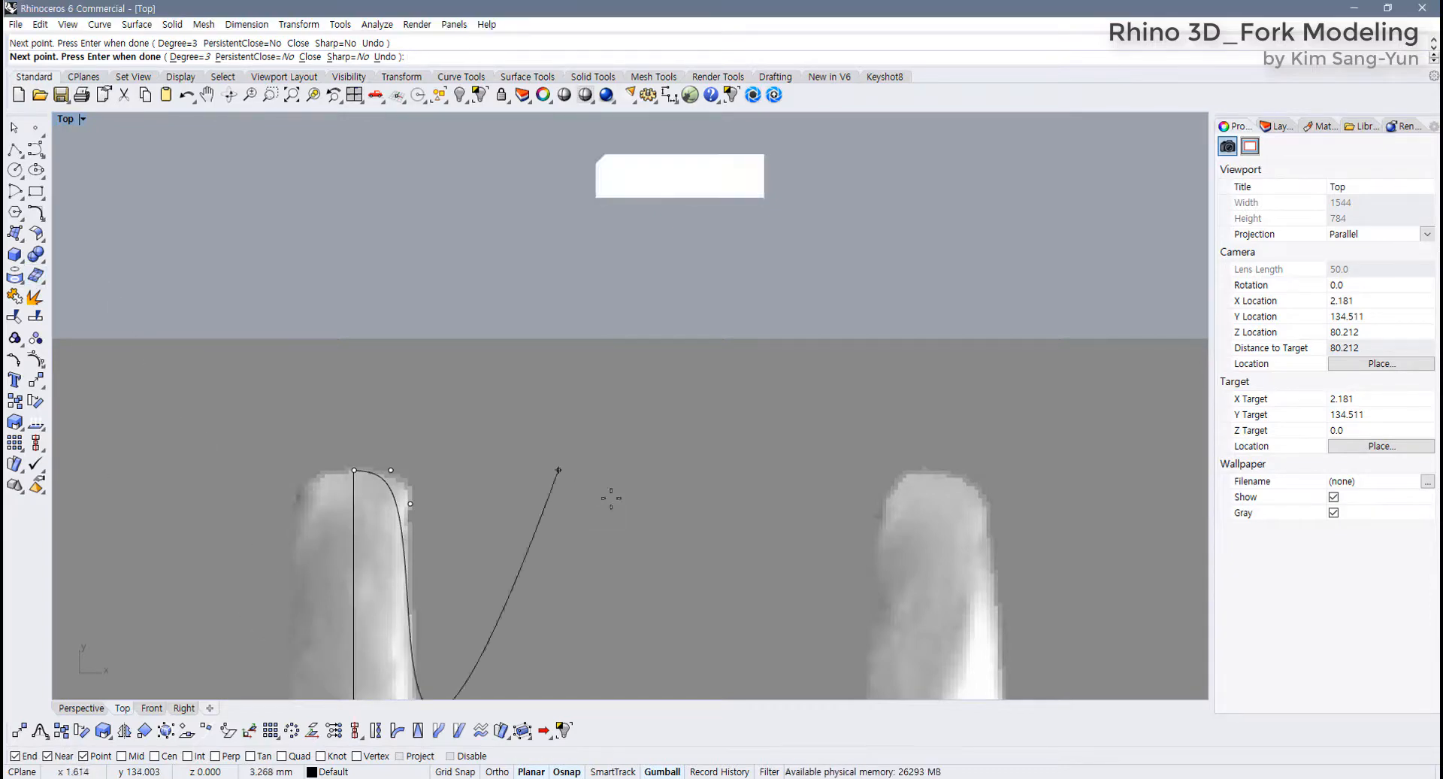
right_drag(554, 538, 579, 434)
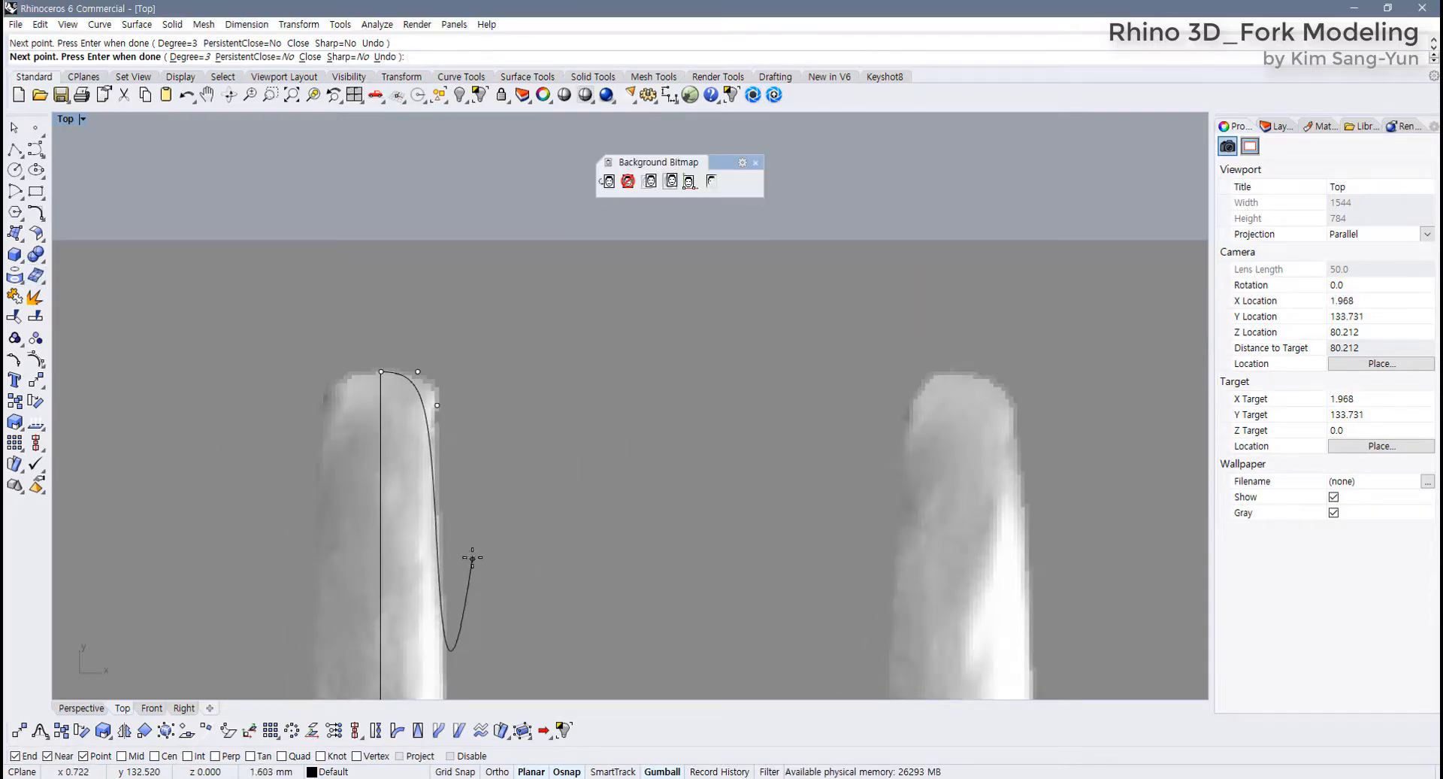
key(Escape)
Start a degree 3 control point curve at the reference line's upper end and round the right half of the middle tine's tip
right_click(379, 398)
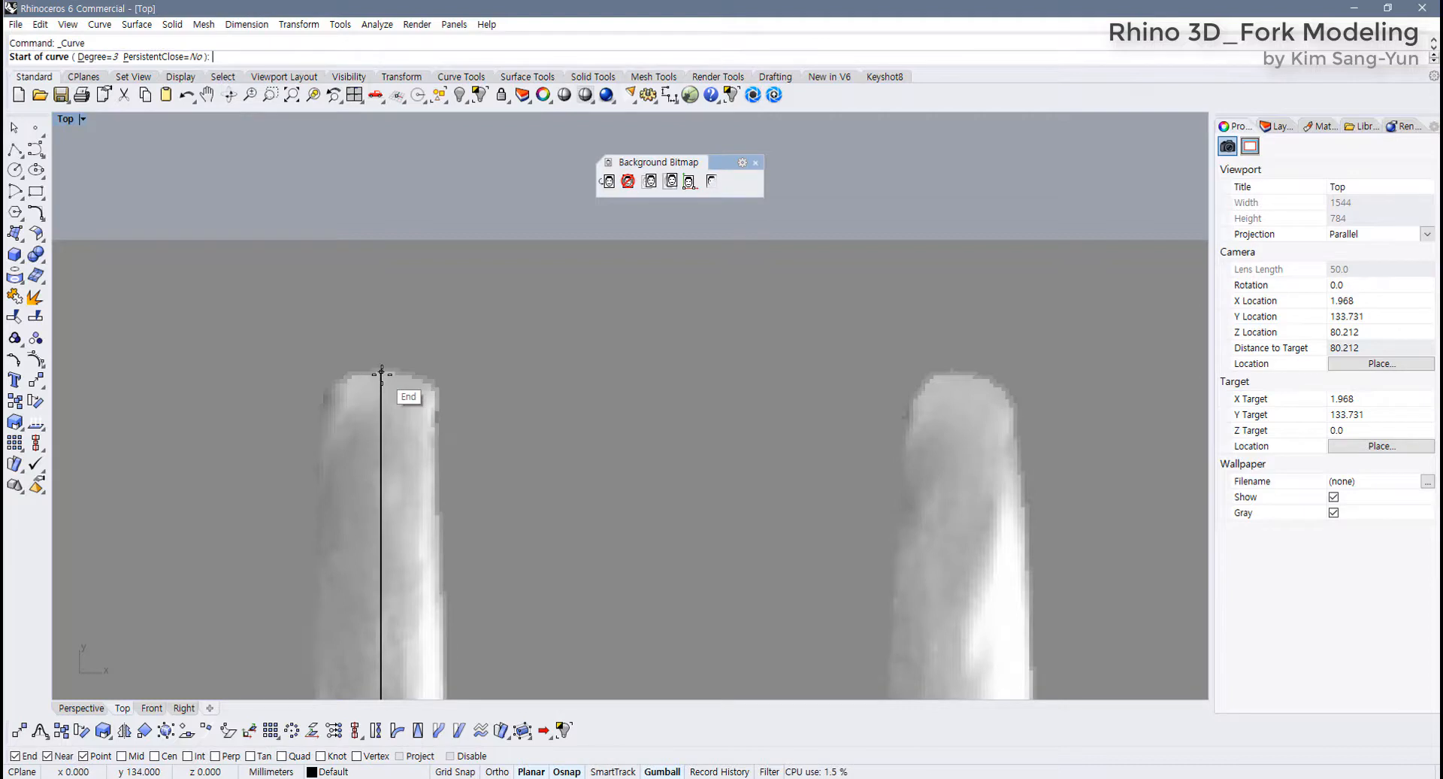
click(381, 373)
scroll(404, 380, up, 5)
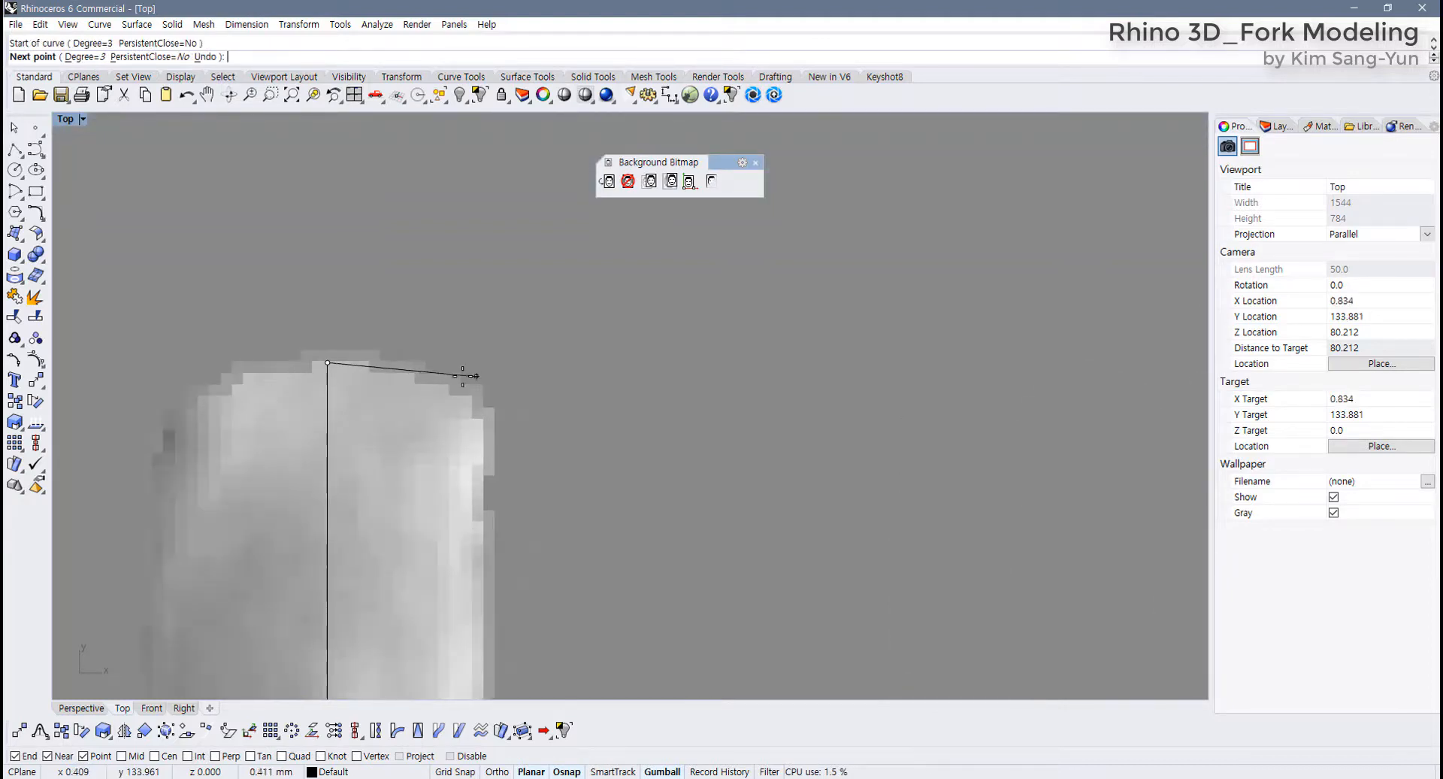
key(F8)
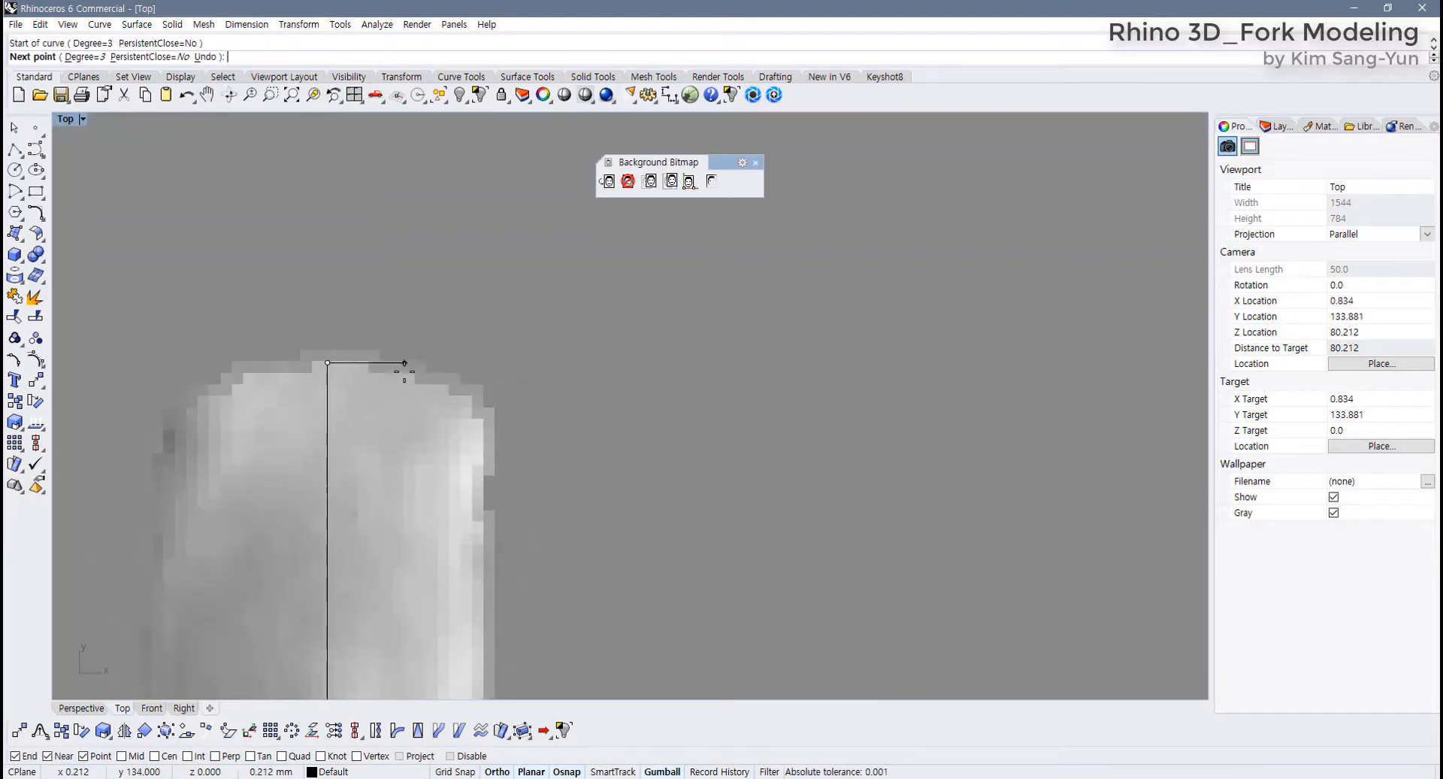
key(F8)
click(452, 369)
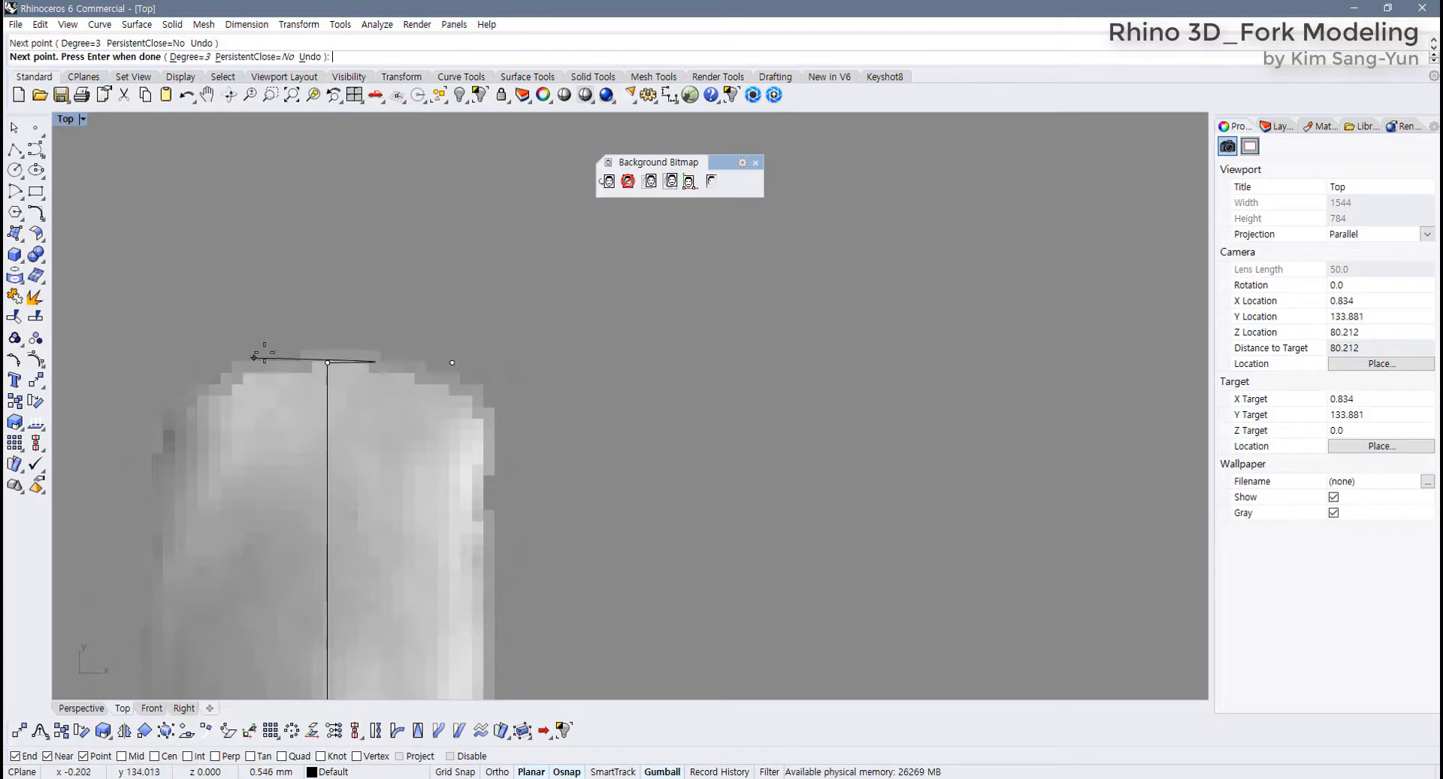
click(482, 472)
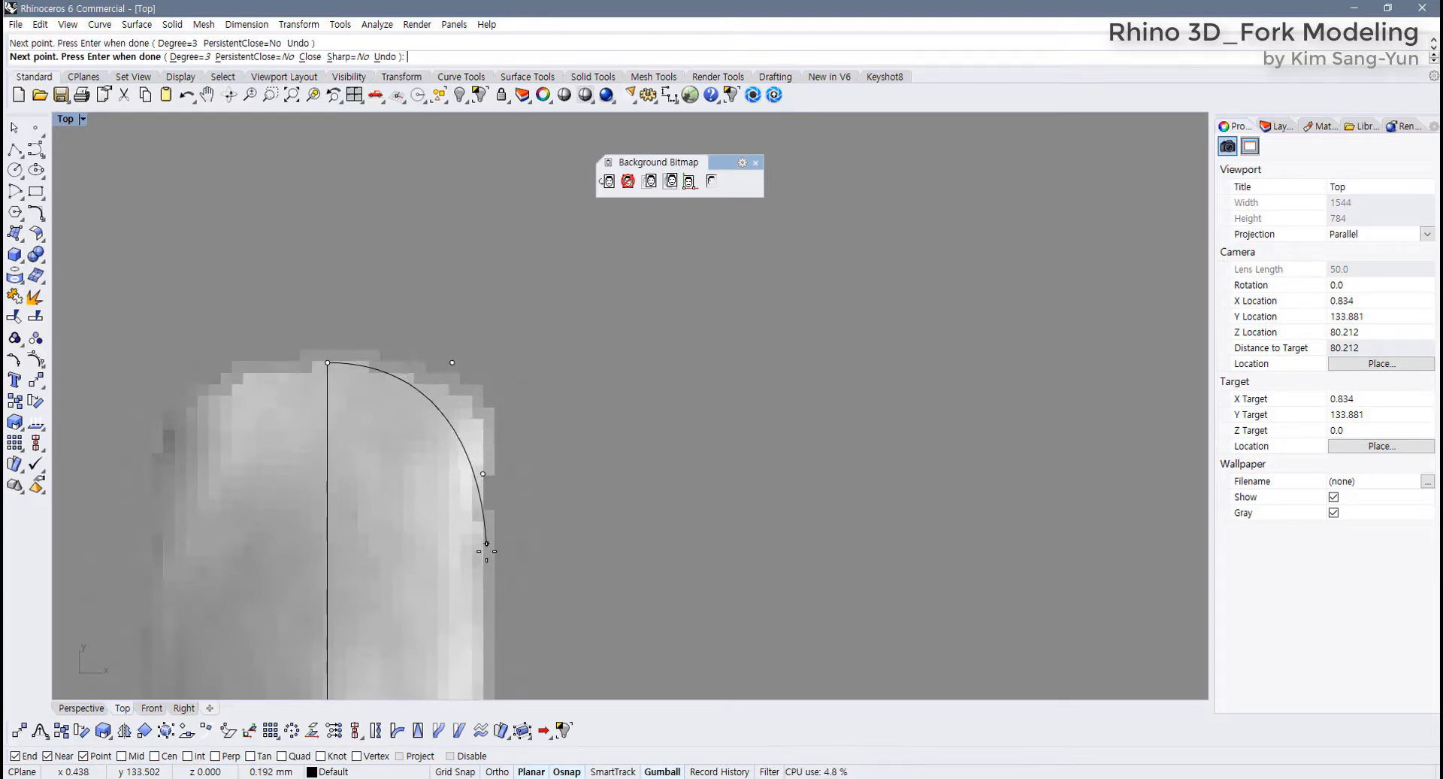
Extend the curve down the right edge of the middle tine to the gap beside the right tine
scroll(483, 472, down, 5)
click(448, 486)
scroll(451, 470, down, 6)
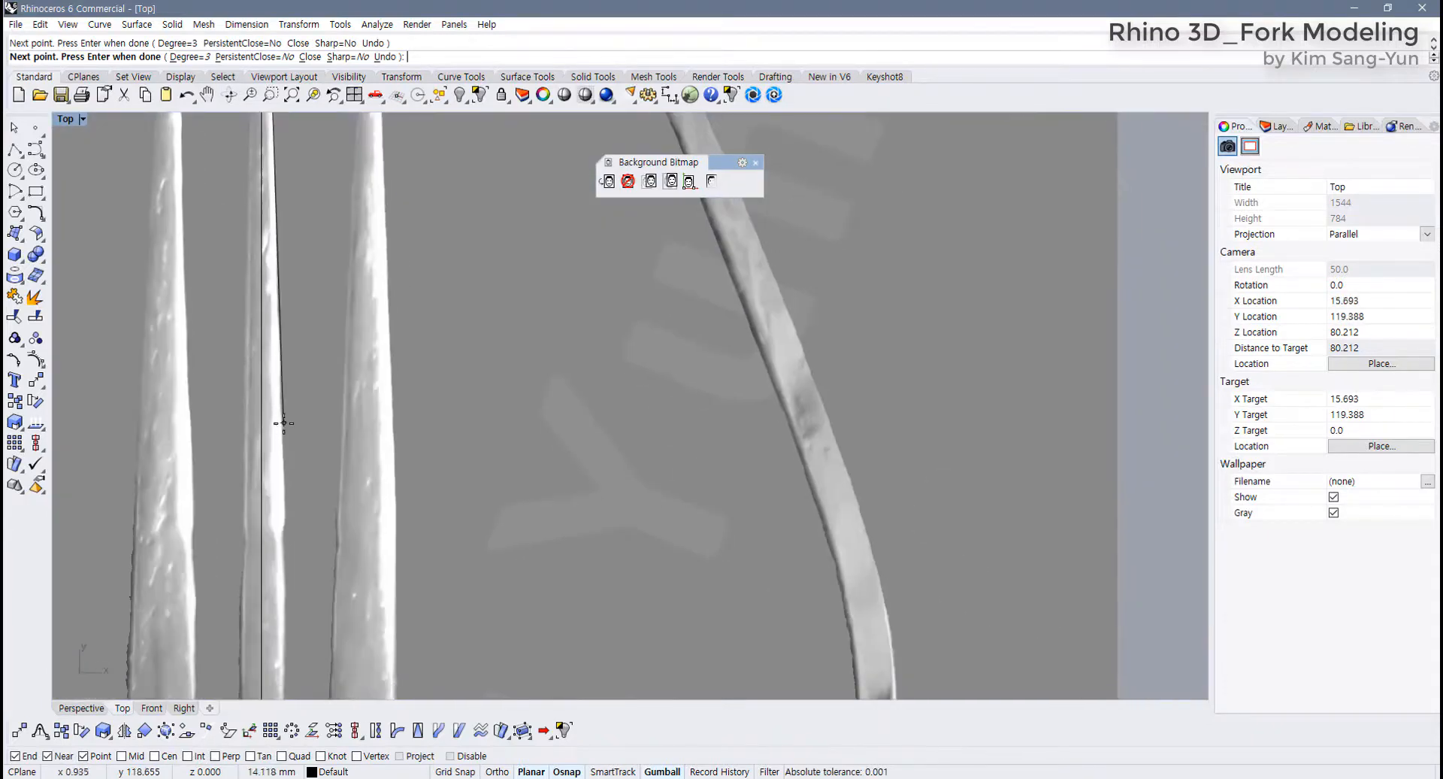
scroll(286, 451, down, 3)
scroll(293, 504, up, 8)
scroll(262, 548, up, 3)
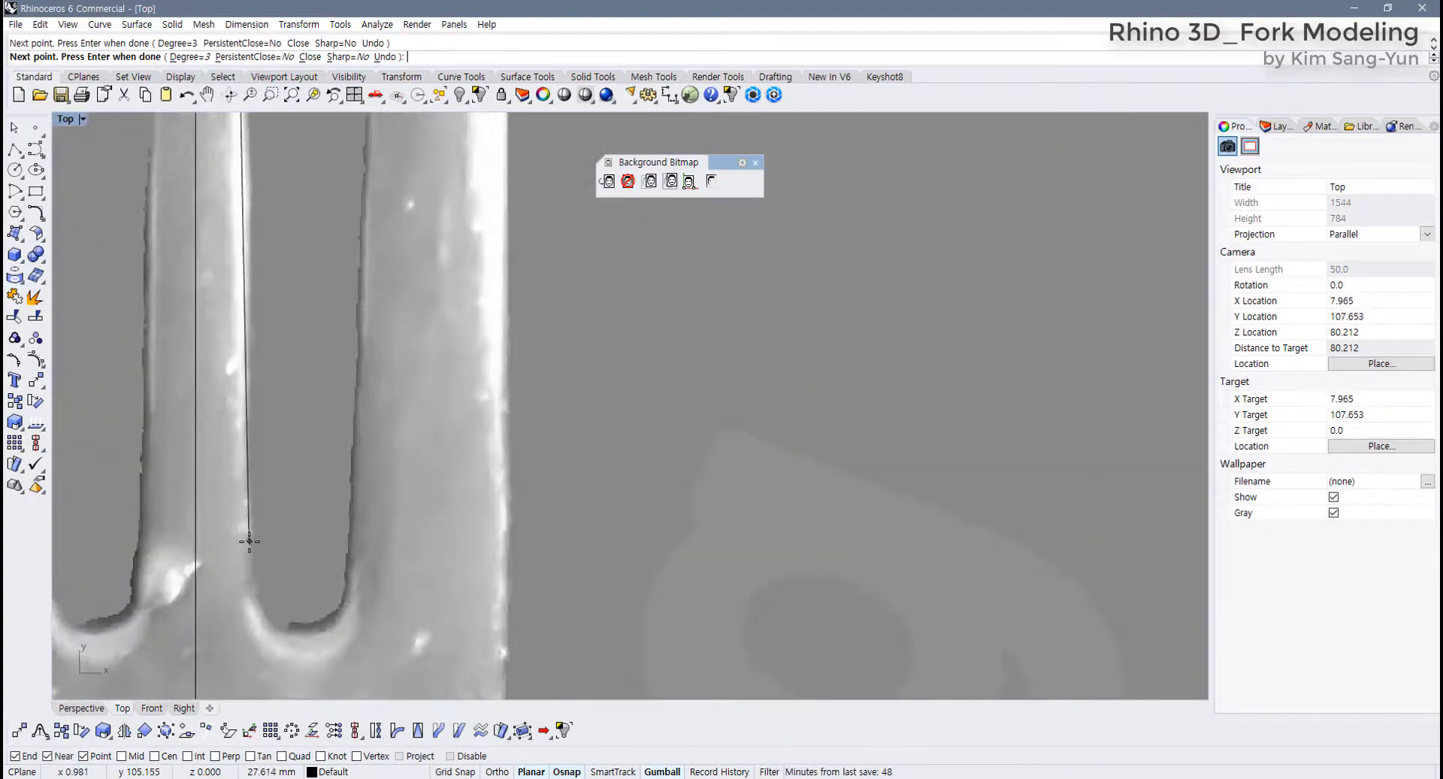
scroll(250, 532, down, 5)
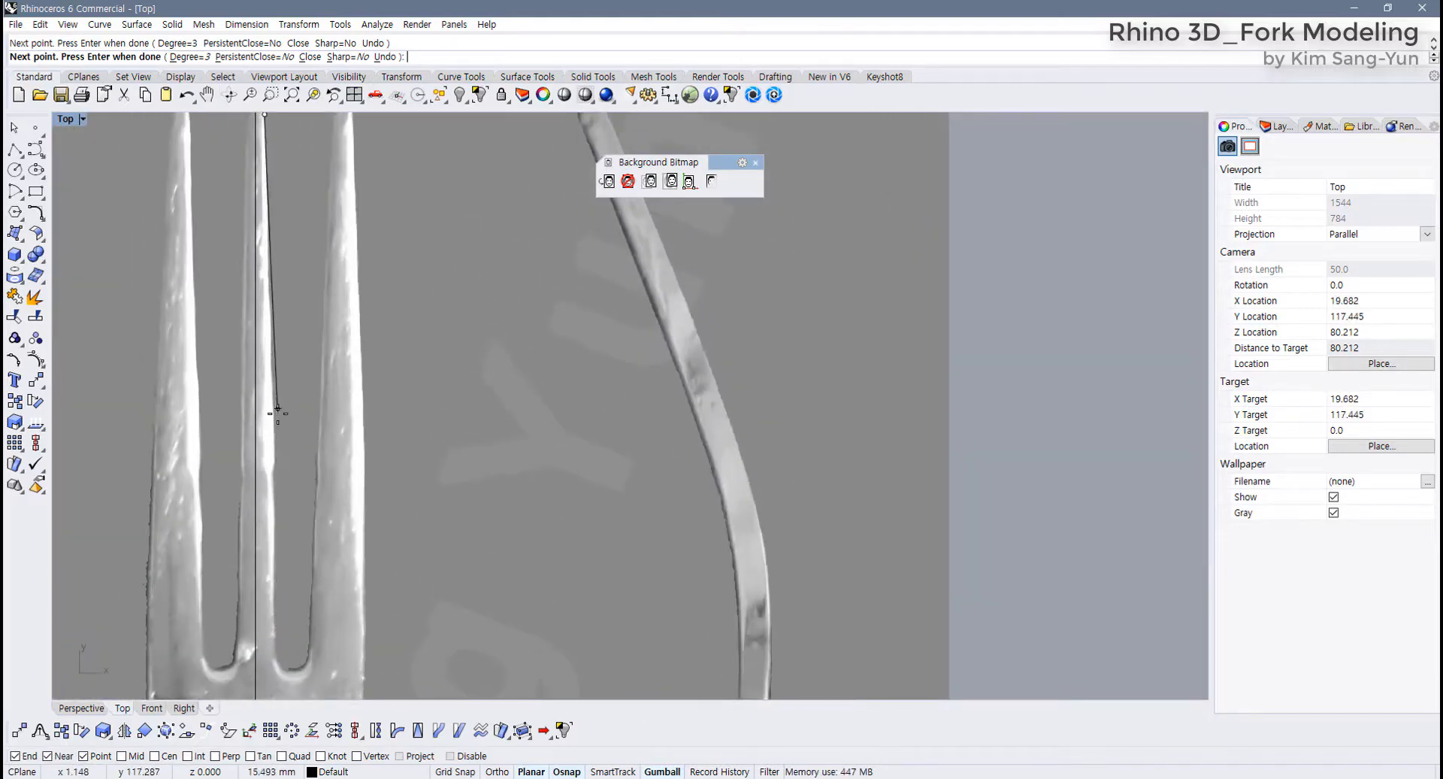
click(275, 529)
Round the bottom of the gap between the middle and right tines and lead the curve up the right tine's inner edge
scroll(275, 638, up, 8)
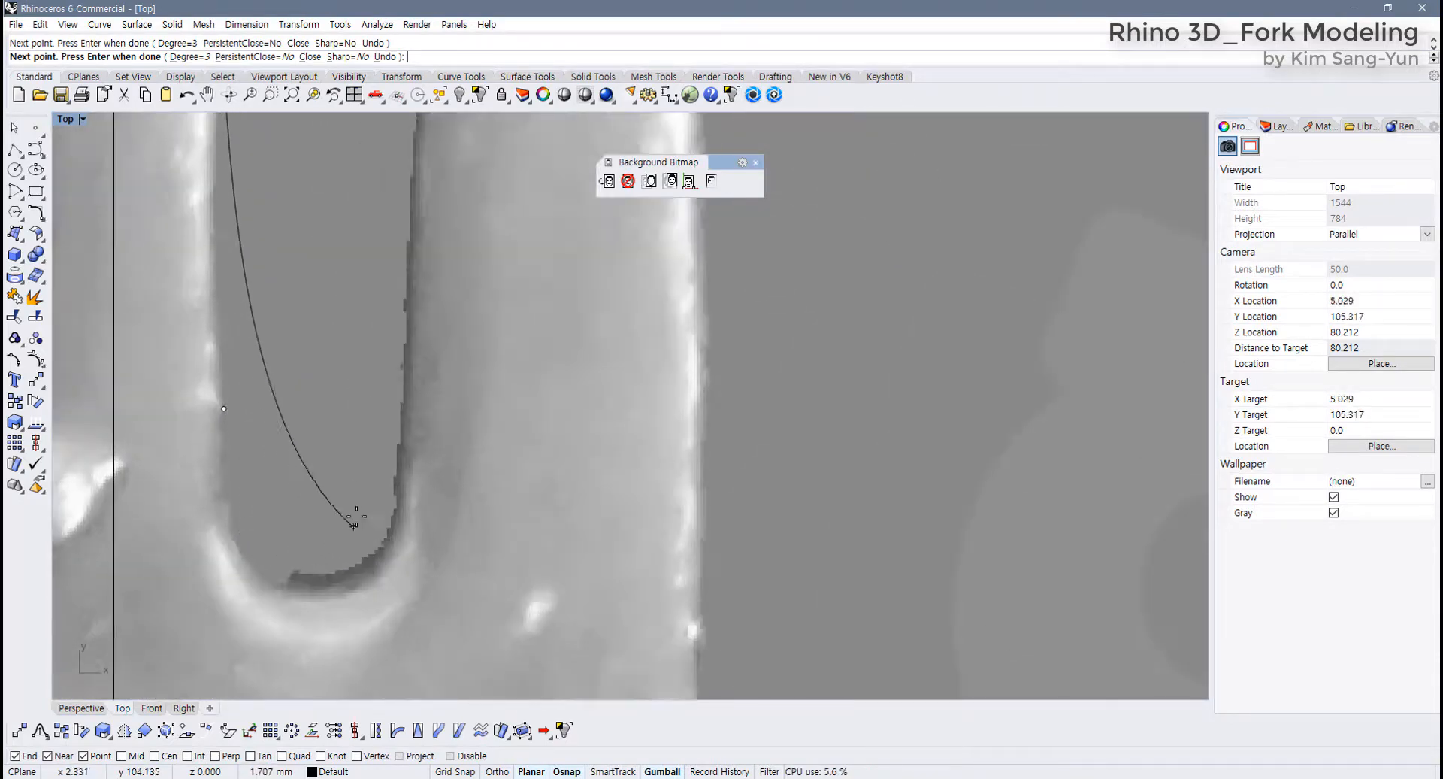
click(230, 516)
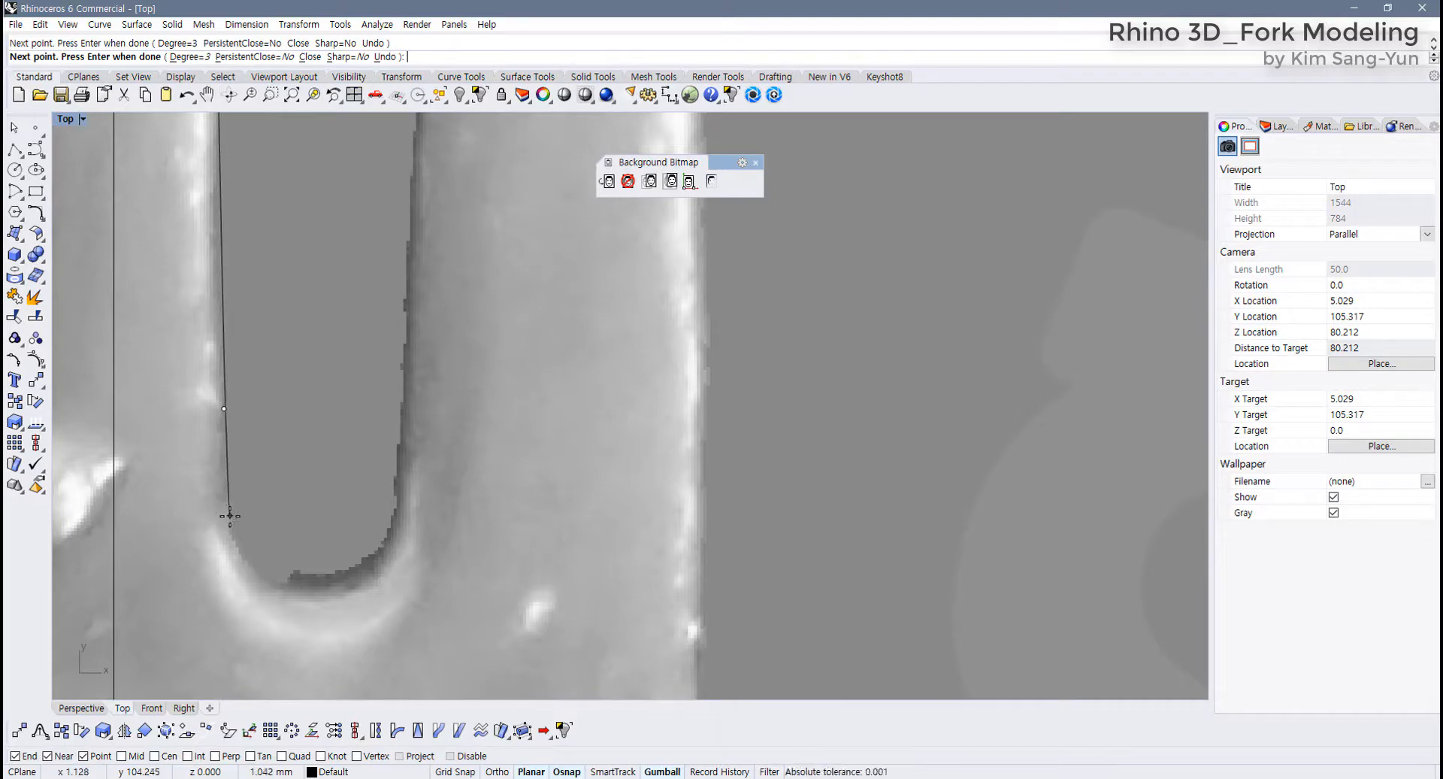
click(273, 577)
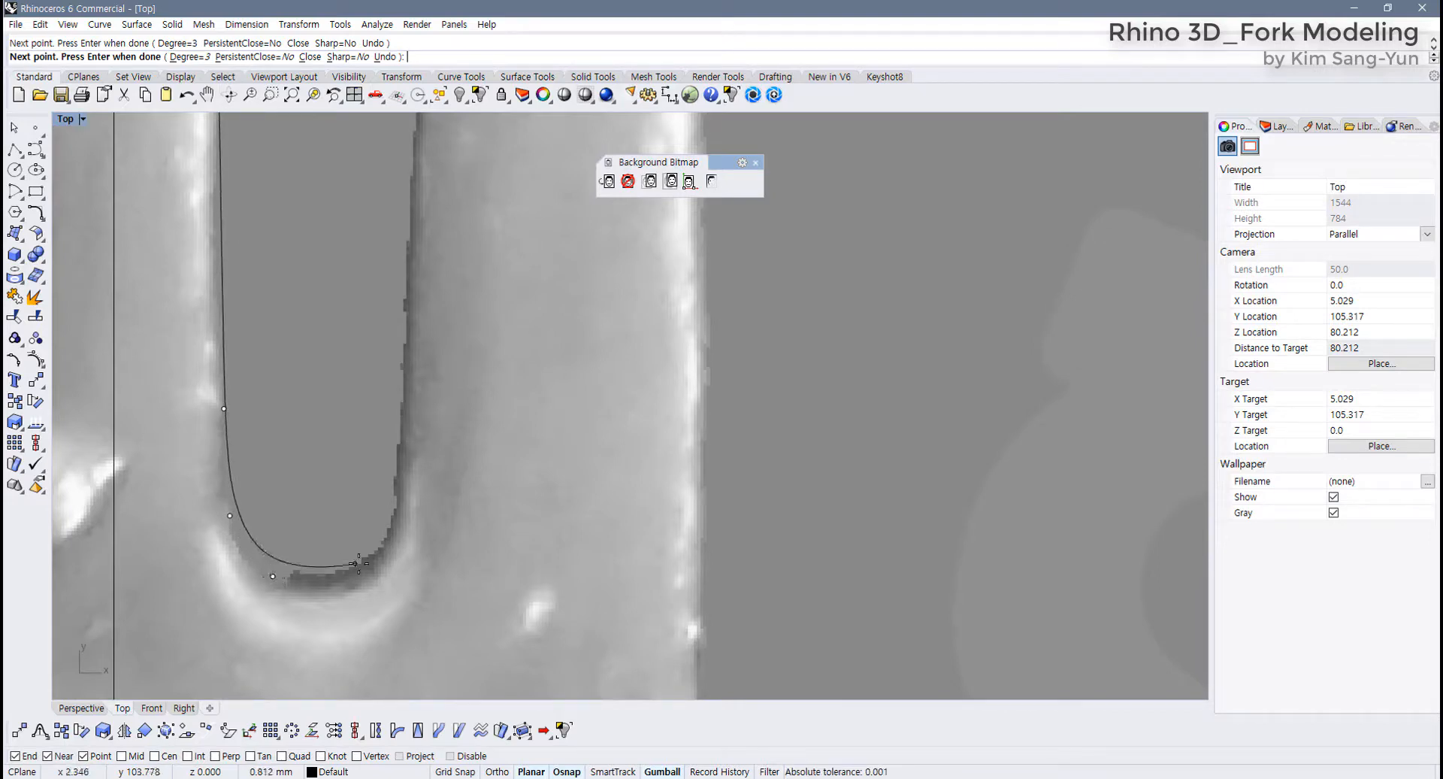
click(363, 564)
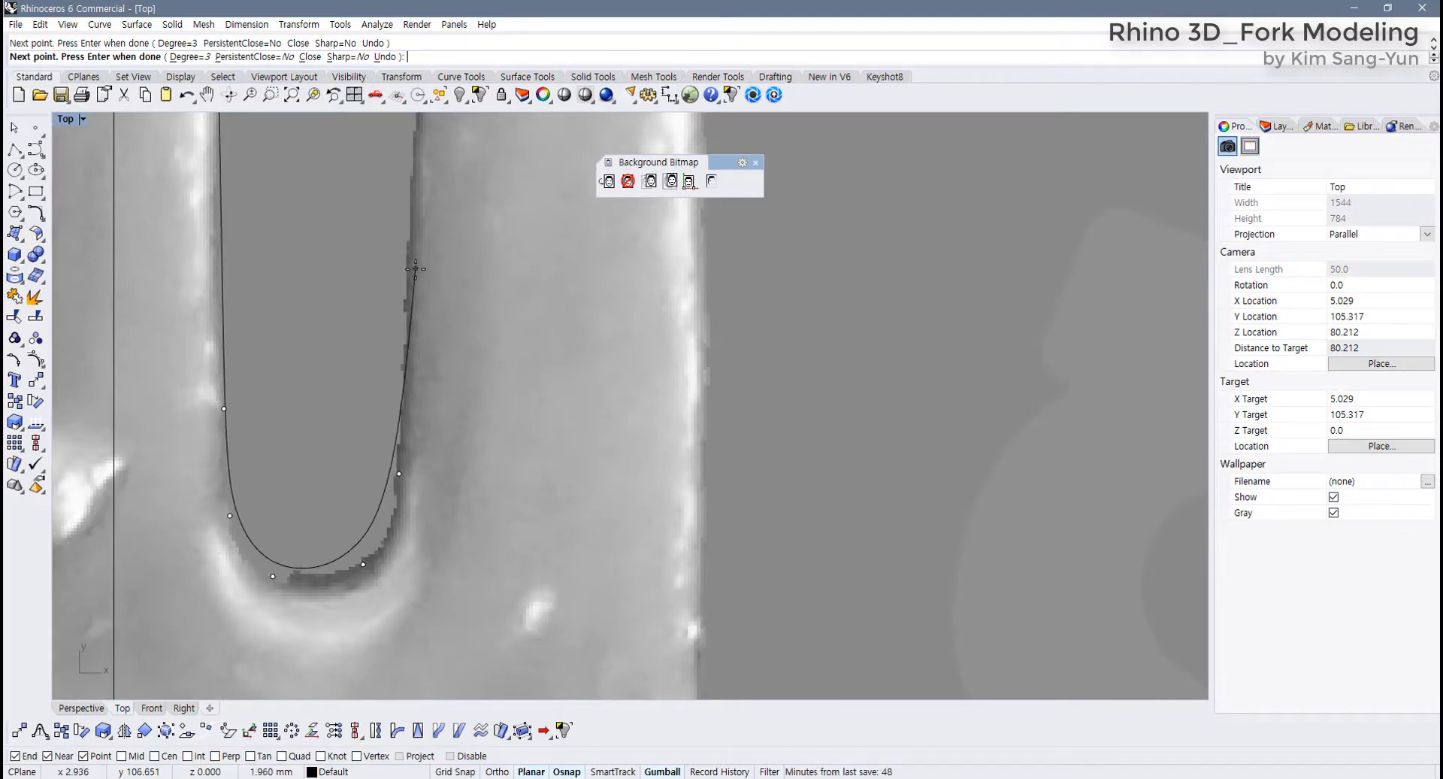
click(404, 242)
Carry the curve up to the right tine's tip and place control points around its rounded end
scroll(400, 319, down, 5)
scroll(397, 319, down, 6)
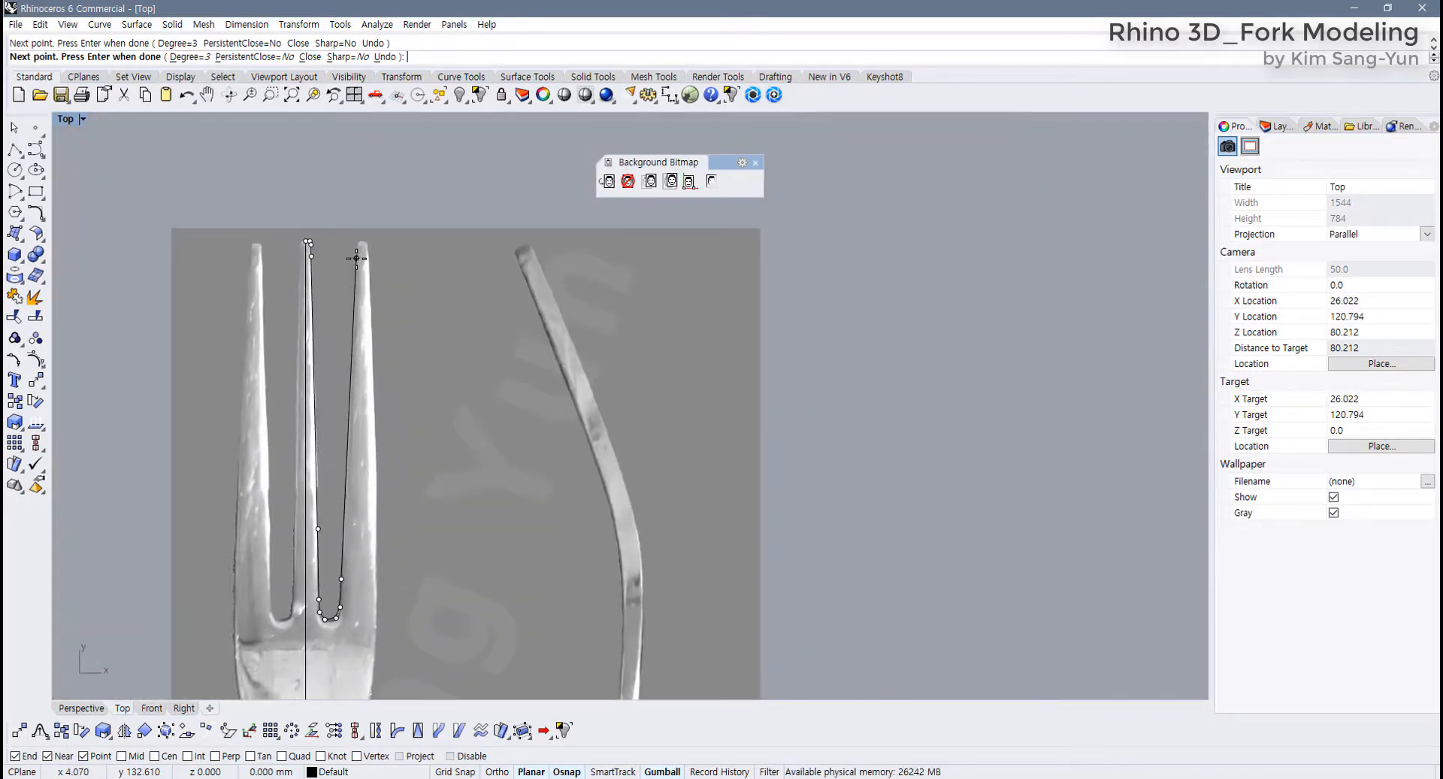
scroll(357, 258, up, 10)
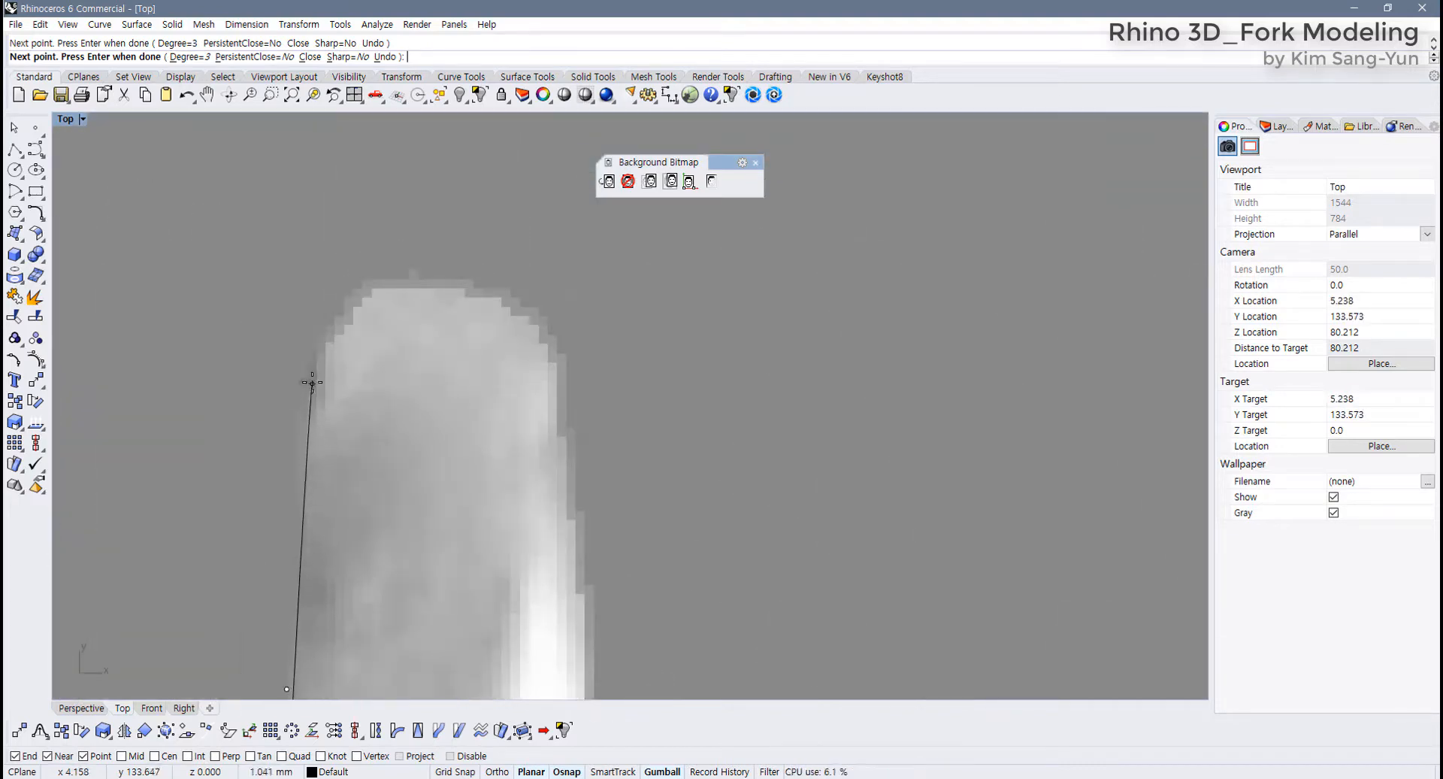
click(312, 371)
click(363, 285)
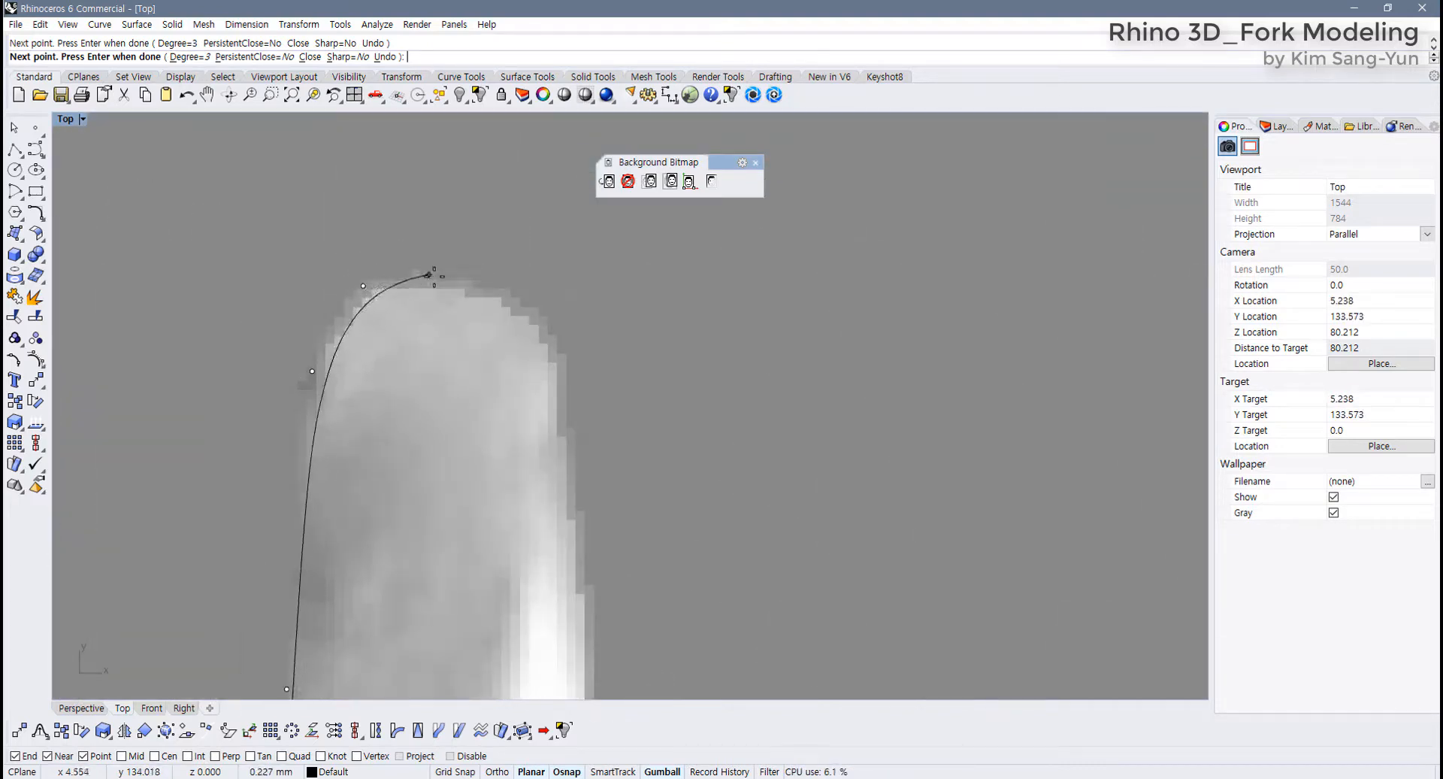
click(443, 276)
click(518, 295)
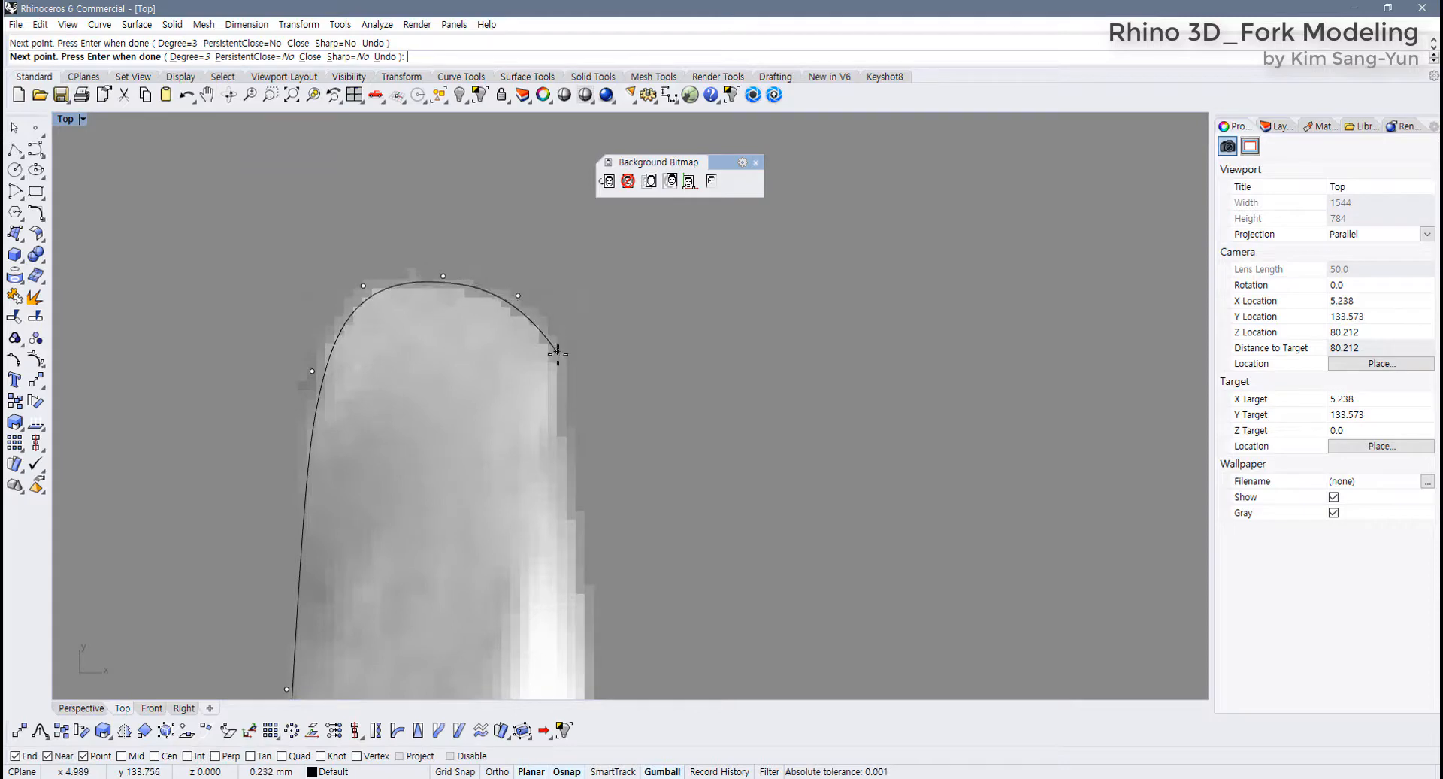
click(562, 375)
Trace the outer edge of the right tine from its tip down toward the base of the tines
scroll(557, 496, down, 3)
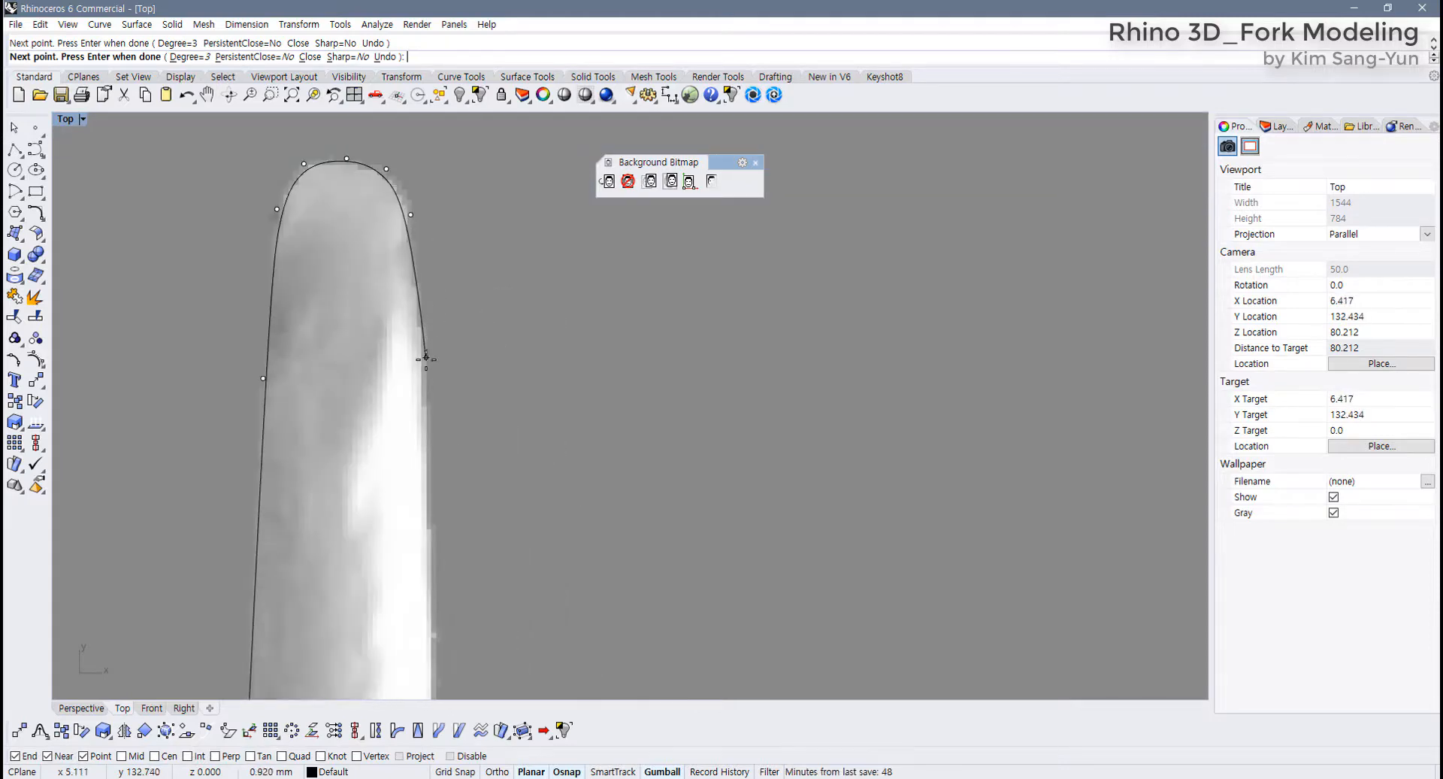
click(426, 390)
scroll(427, 391, down, 12)
right_drag(433, 405, 284, 113)
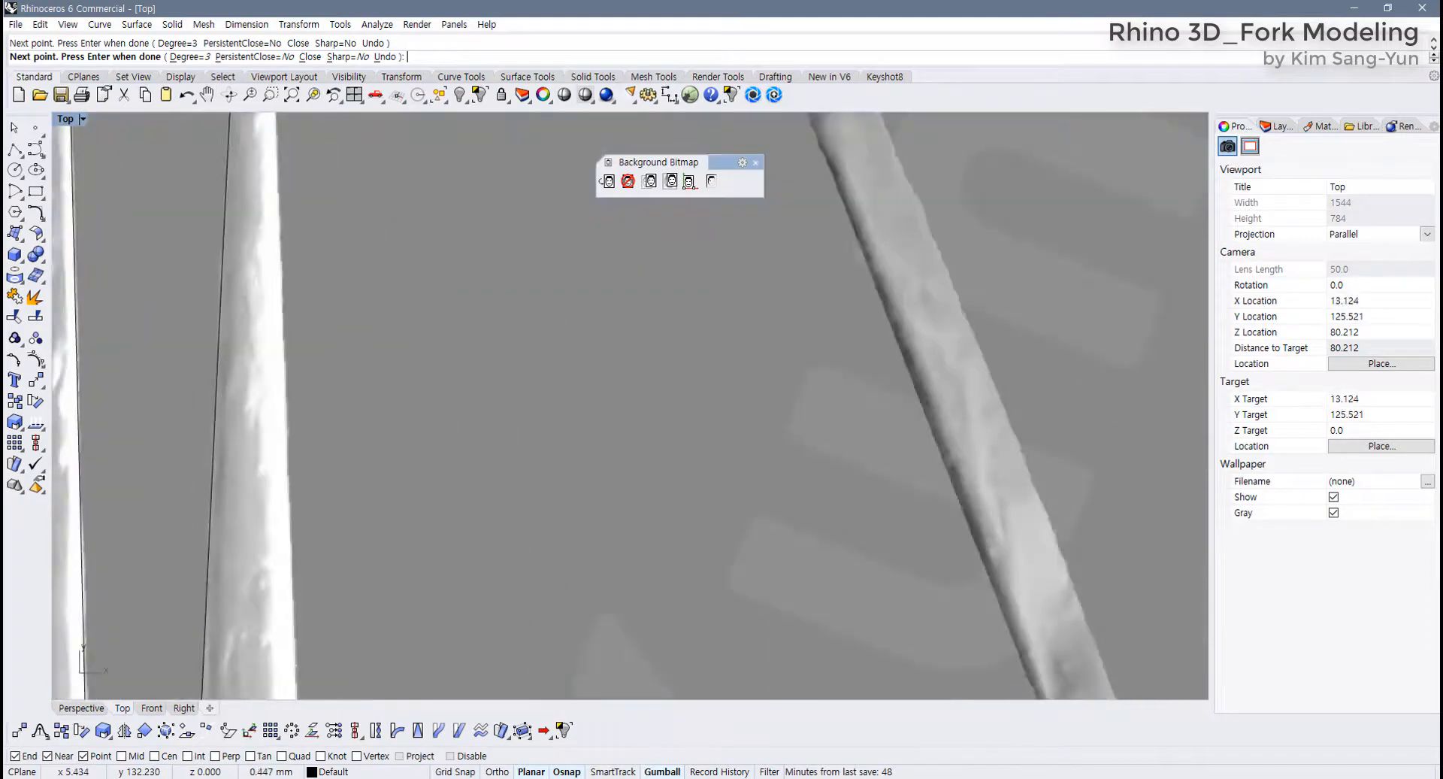
scroll(354, 636, down, 3)
scroll(300, 412, up, 8)
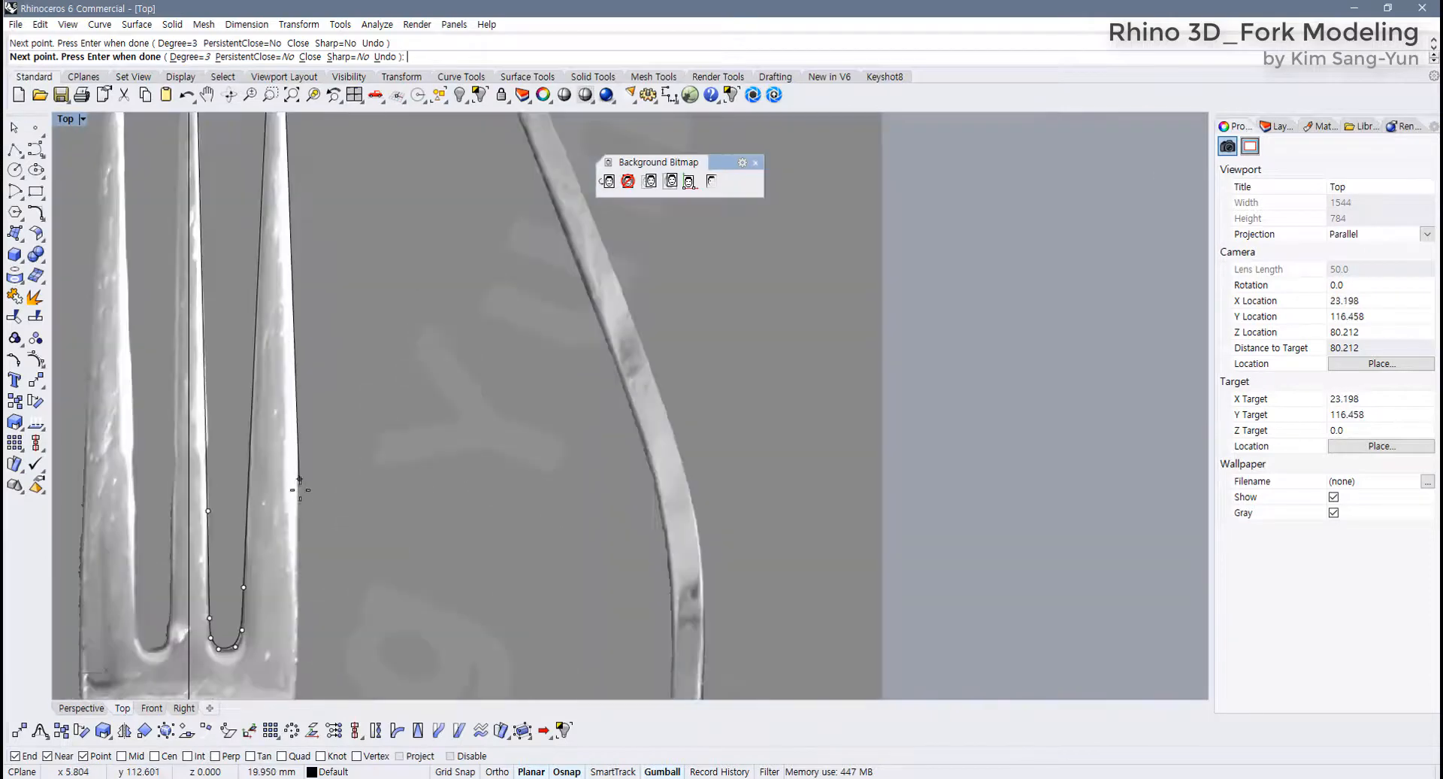
click(298, 520)
Continue the curve along the right side of the fork's head, following its taper toward the neck
scroll(296, 451, down, 4)
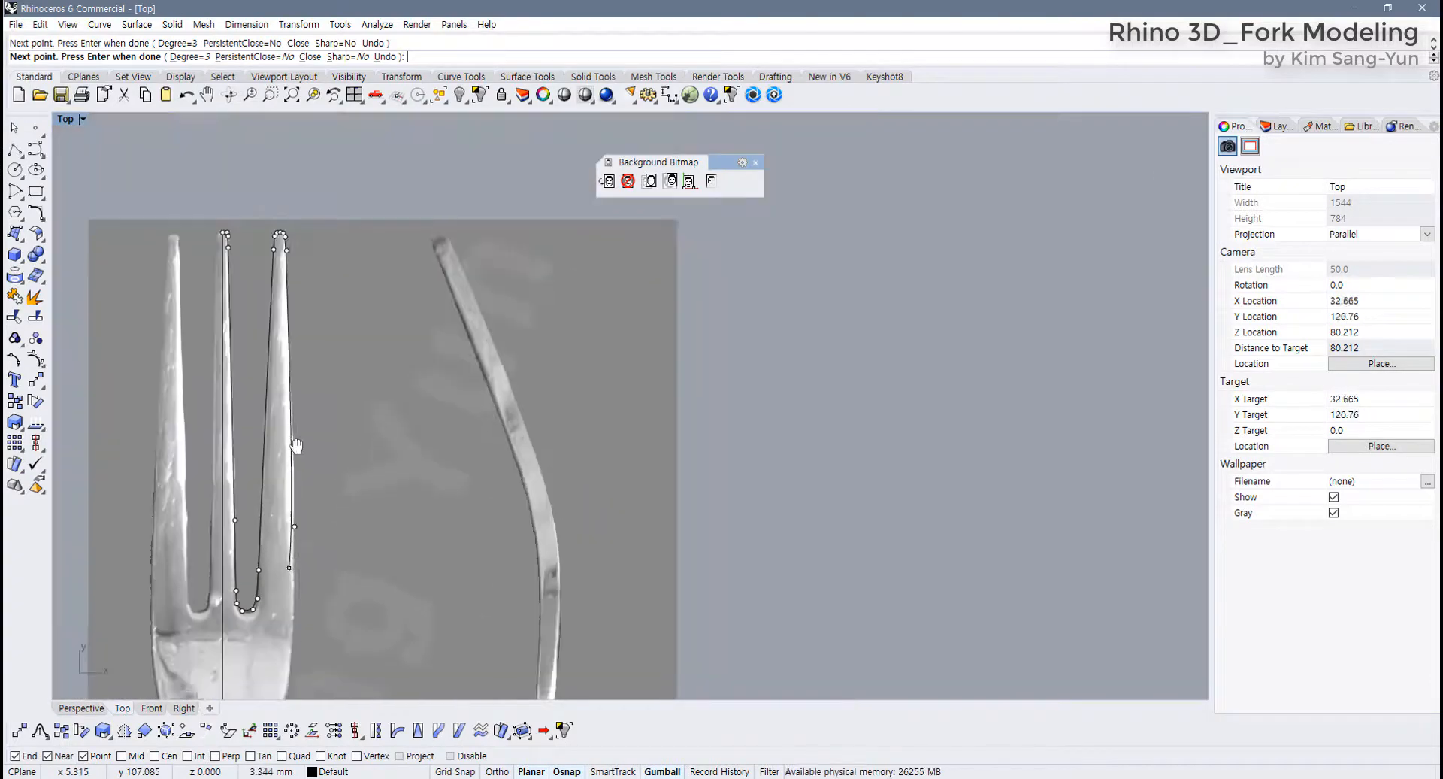
scroll(293, 451, up, 5)
click(293, 475)
right_drag(293, 475, 327, 317)
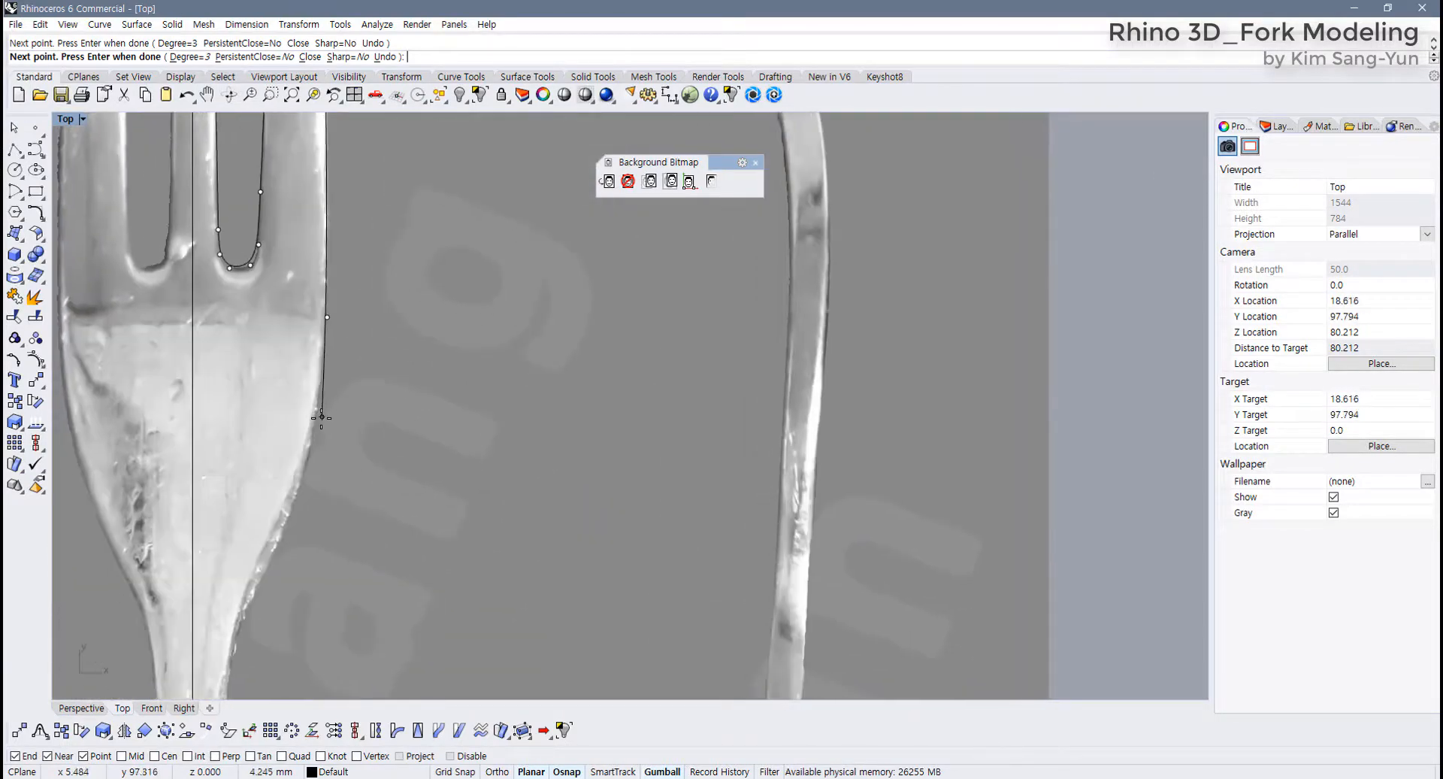
click(314, 432)
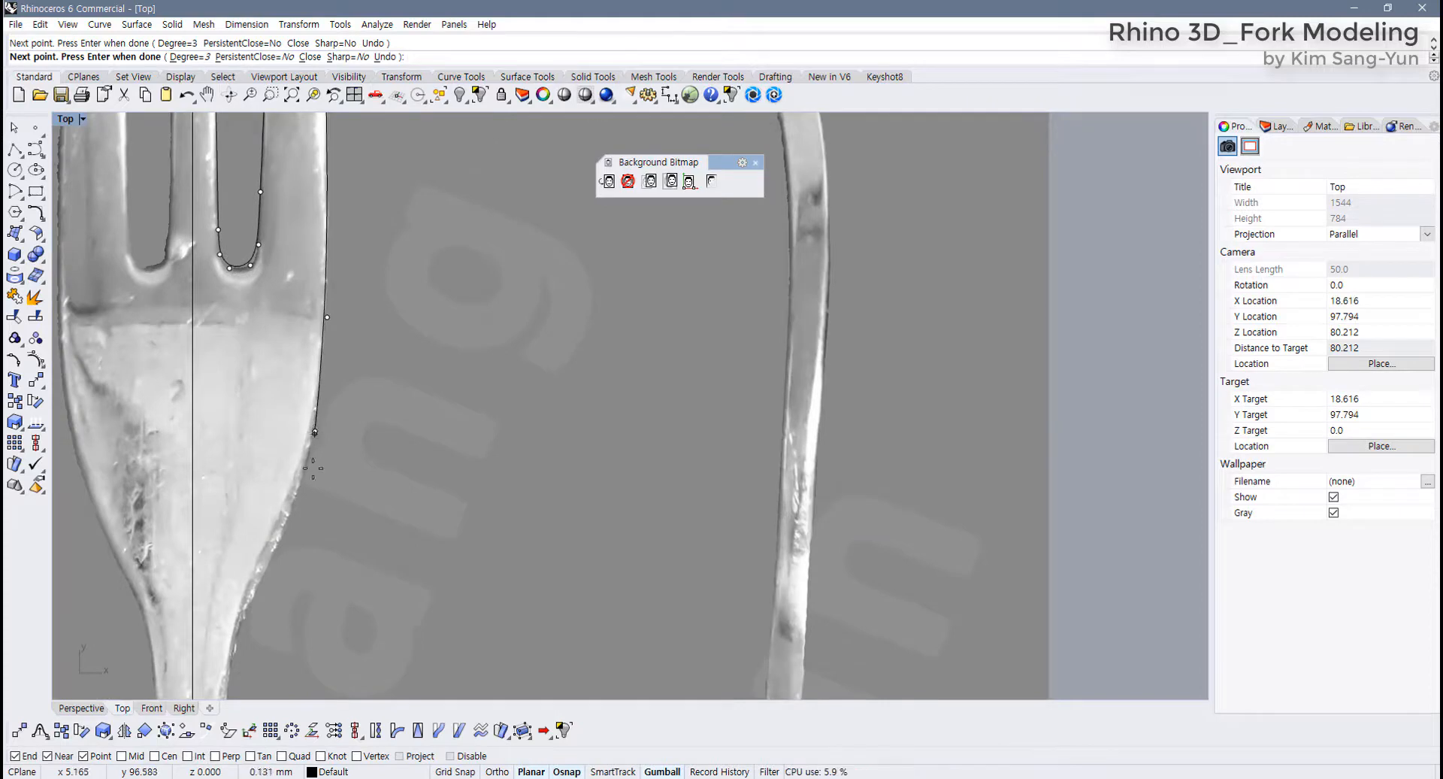
click(282, 538)
Follow the narrowing neck's right edge with further control points down to the upper part of the handle
right_drag(282, 538, 351, 250)
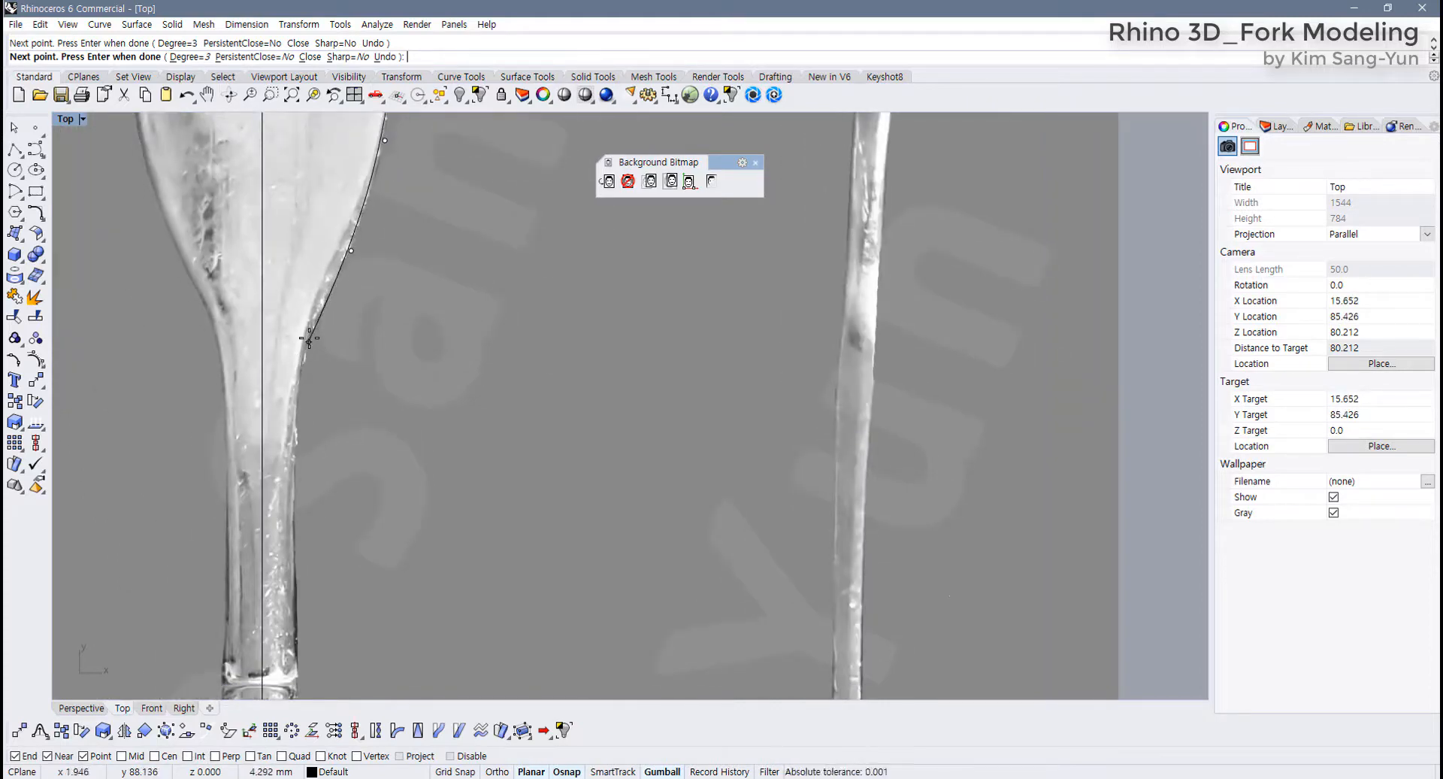
click(296, 504)
scroll(296, 504, down, 10)
right_drag(297, 503, 281, 288)
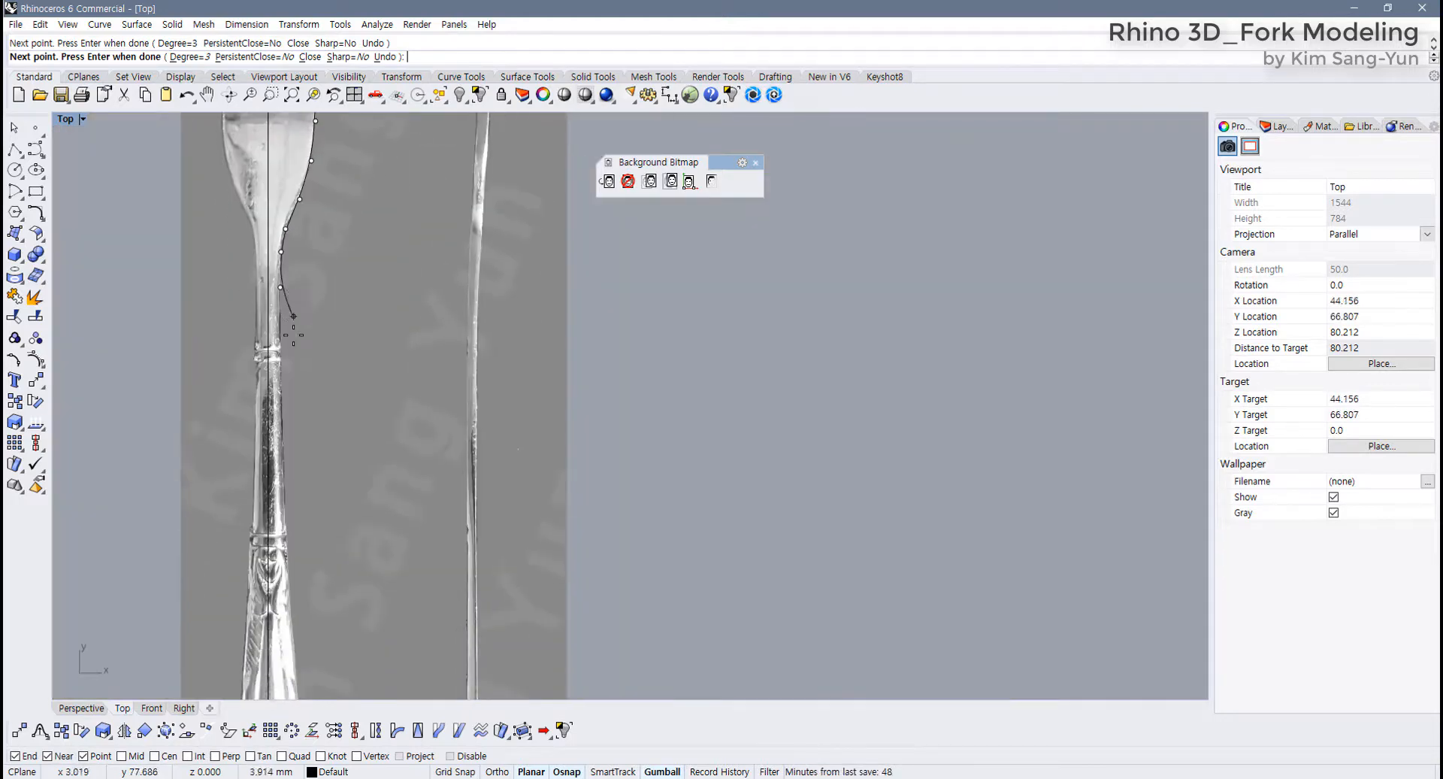
scroll(293, 387, up, 2)
right_drag(286, 434, 285, 213)
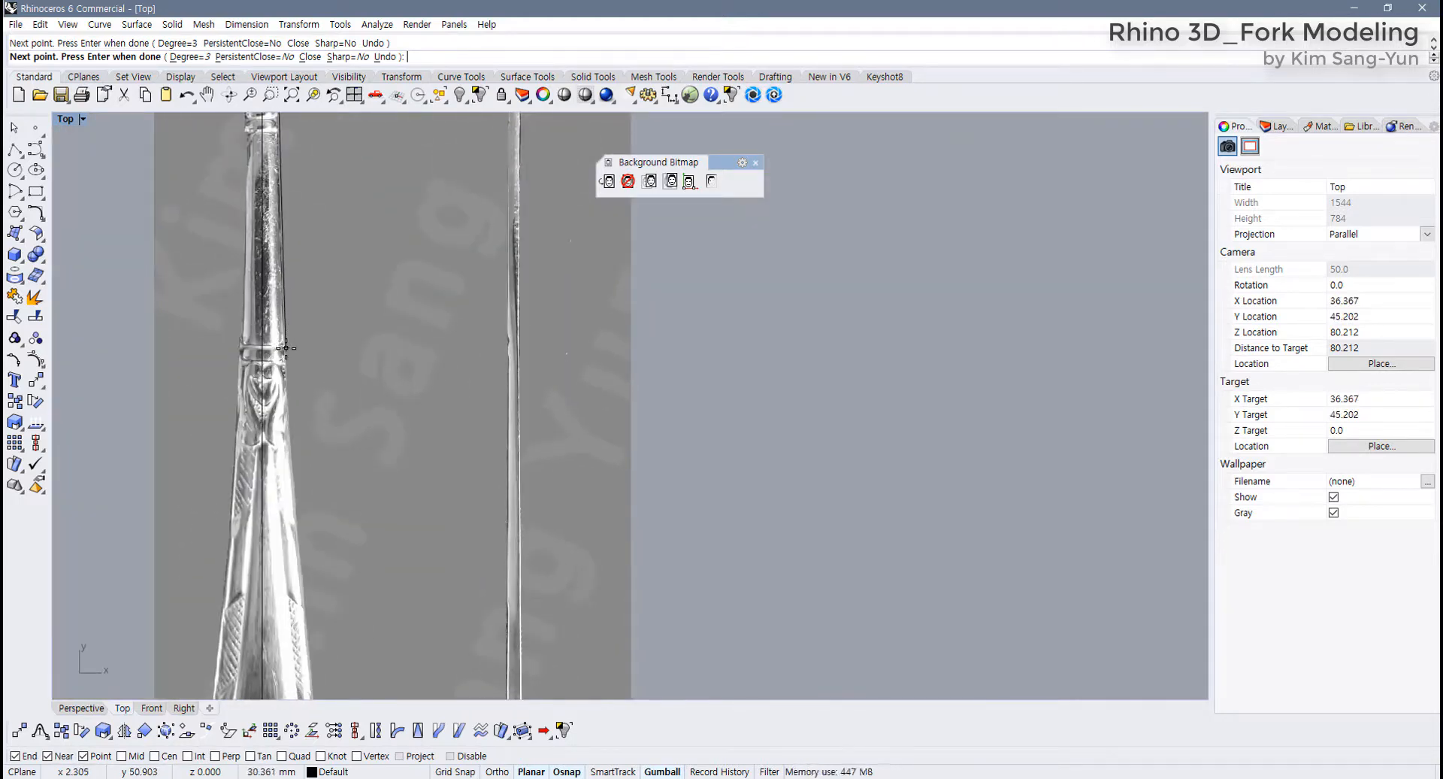
Trace the right side of the widening lower handle and start rounding its end
scroll(293, 376, down, 4)
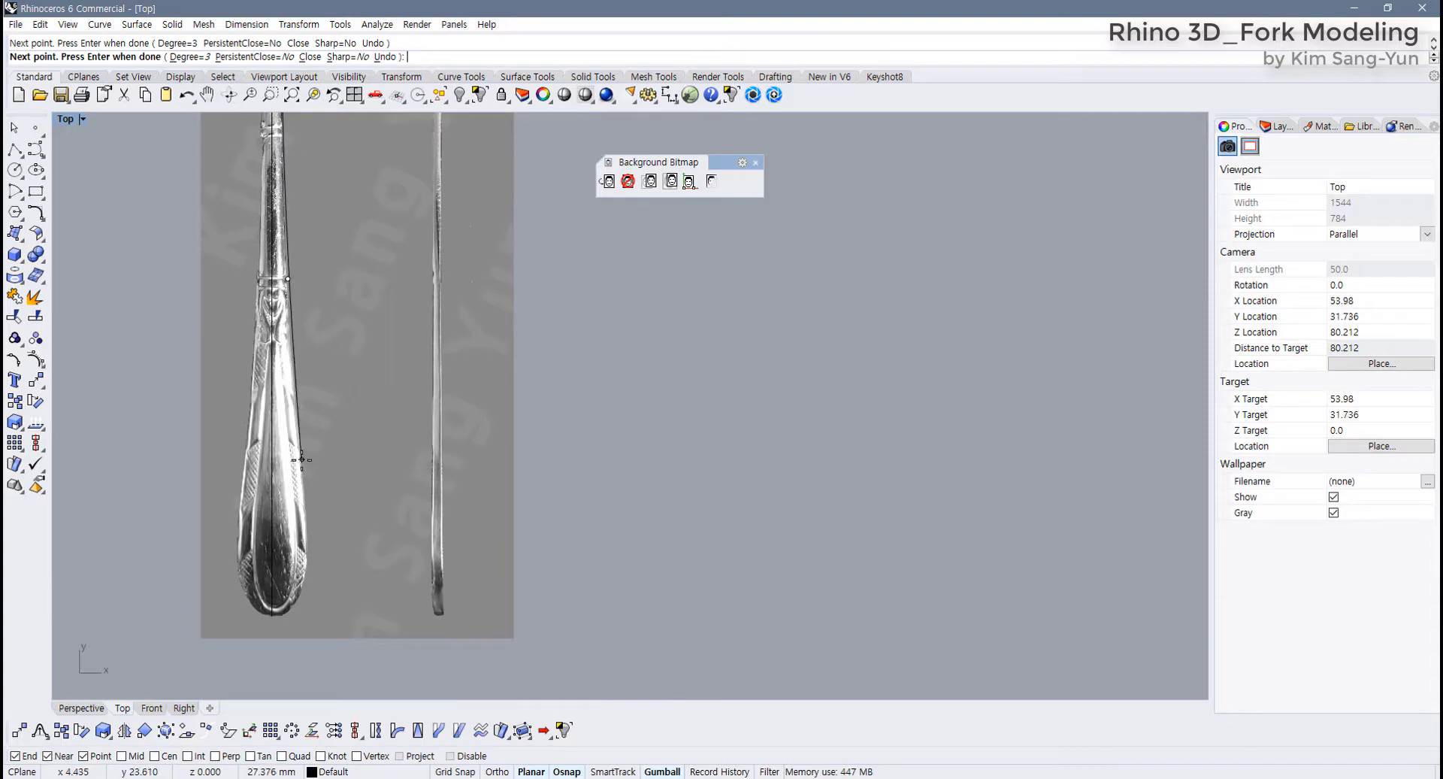
scroll(306, 529, up, 3)
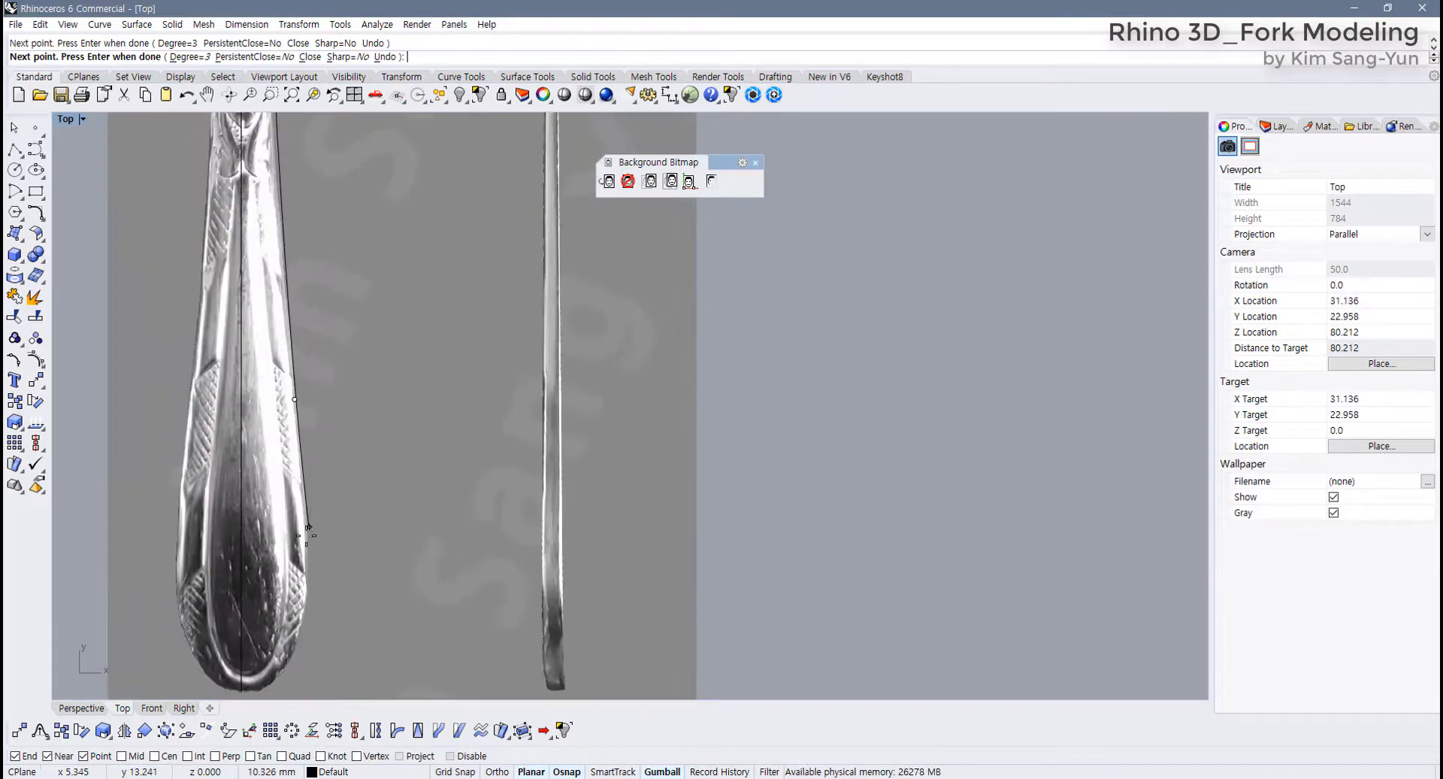
scroll(310, 552, up, 5)
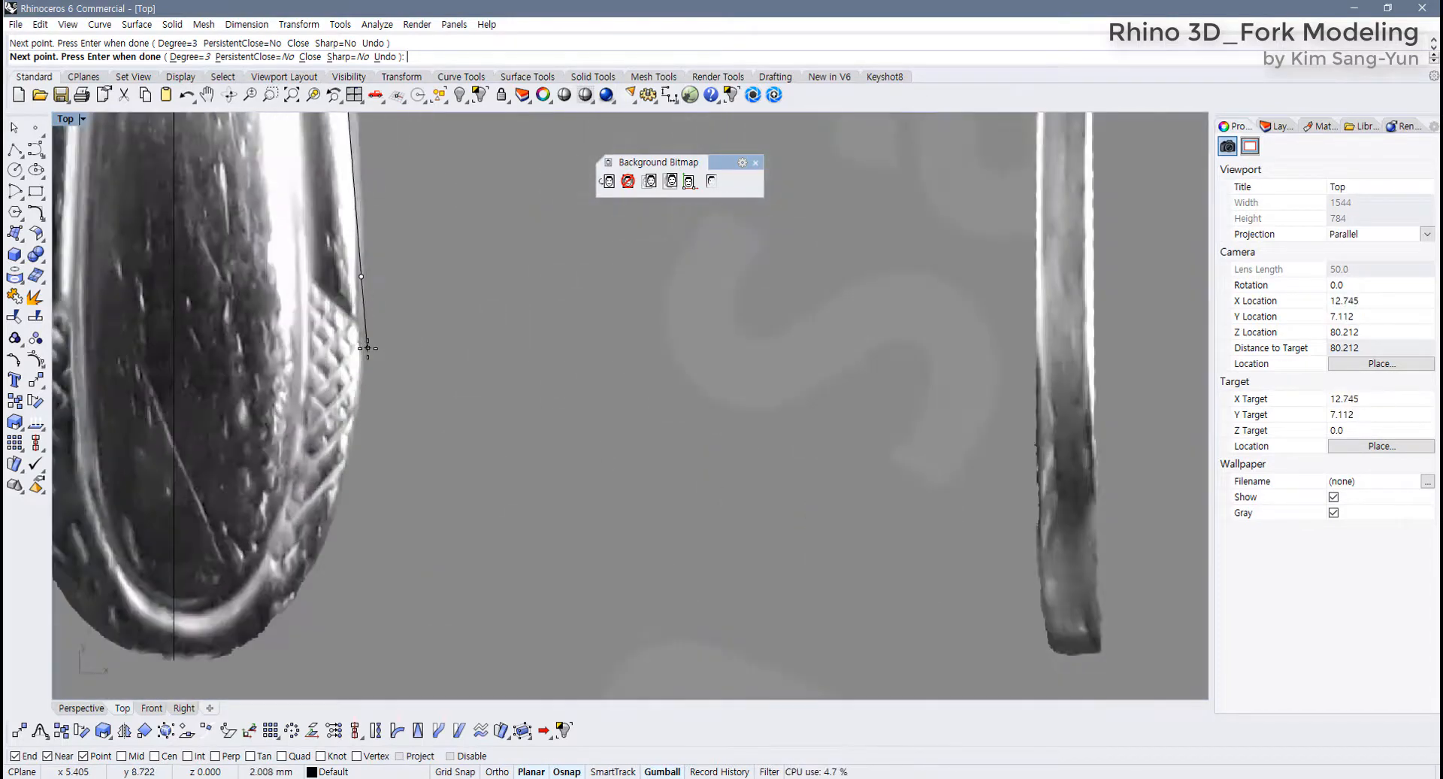
click(309, 578)
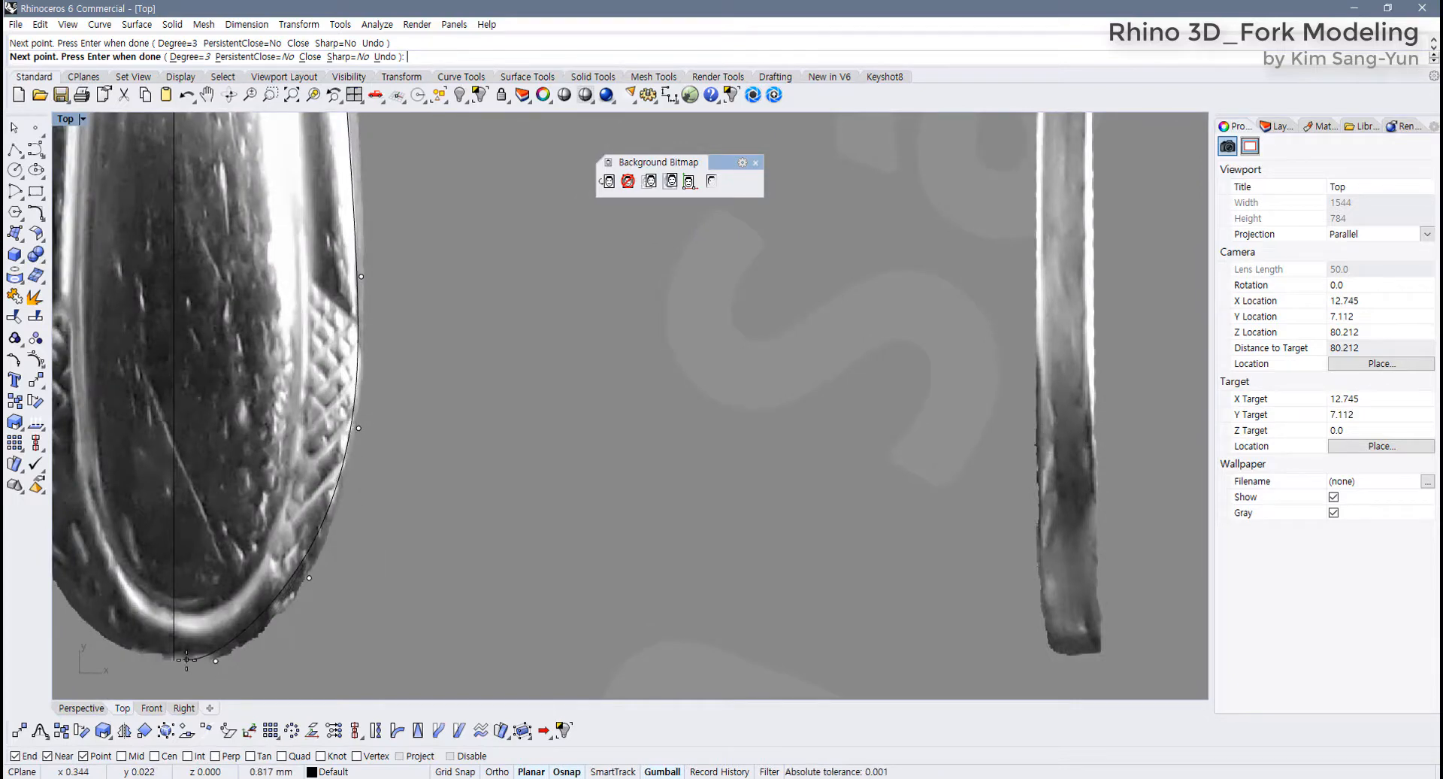
Finish the outline curve at the lower end of the vertical reference line, at the center of the handle's end
scroll(214, 665, up, 4)
scroll(222, 672, up, 8)
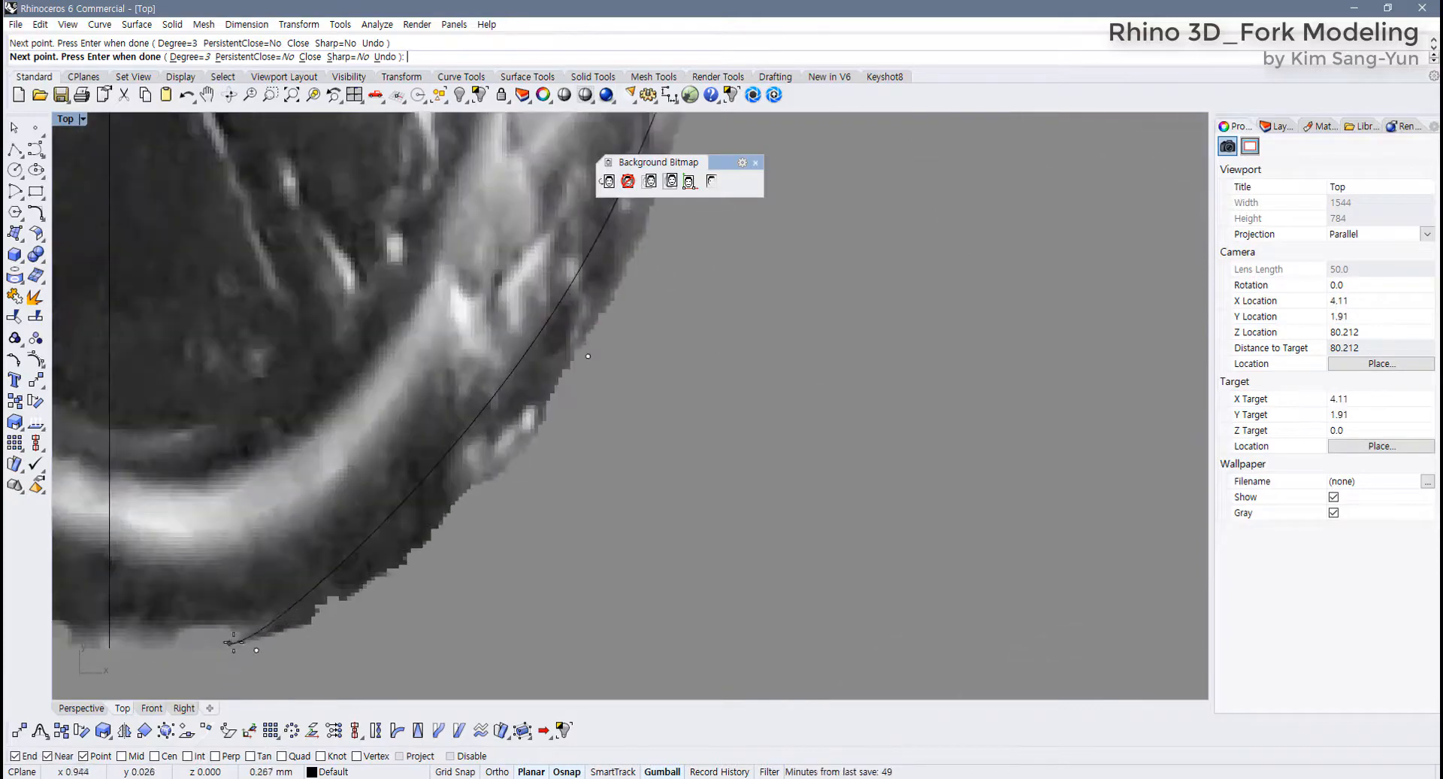
right_drag(218, 656, 344, 636)
key(shift)
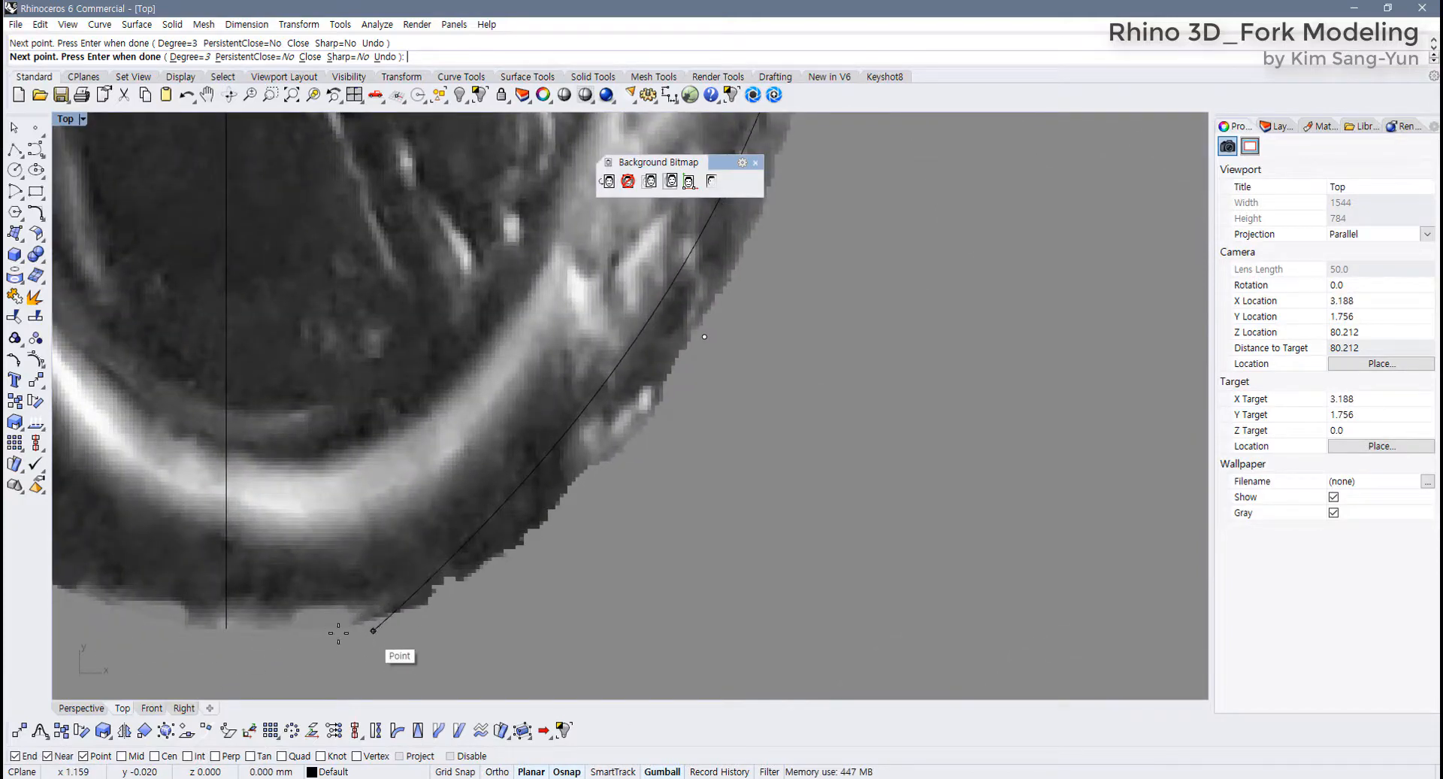
click(228, 628)
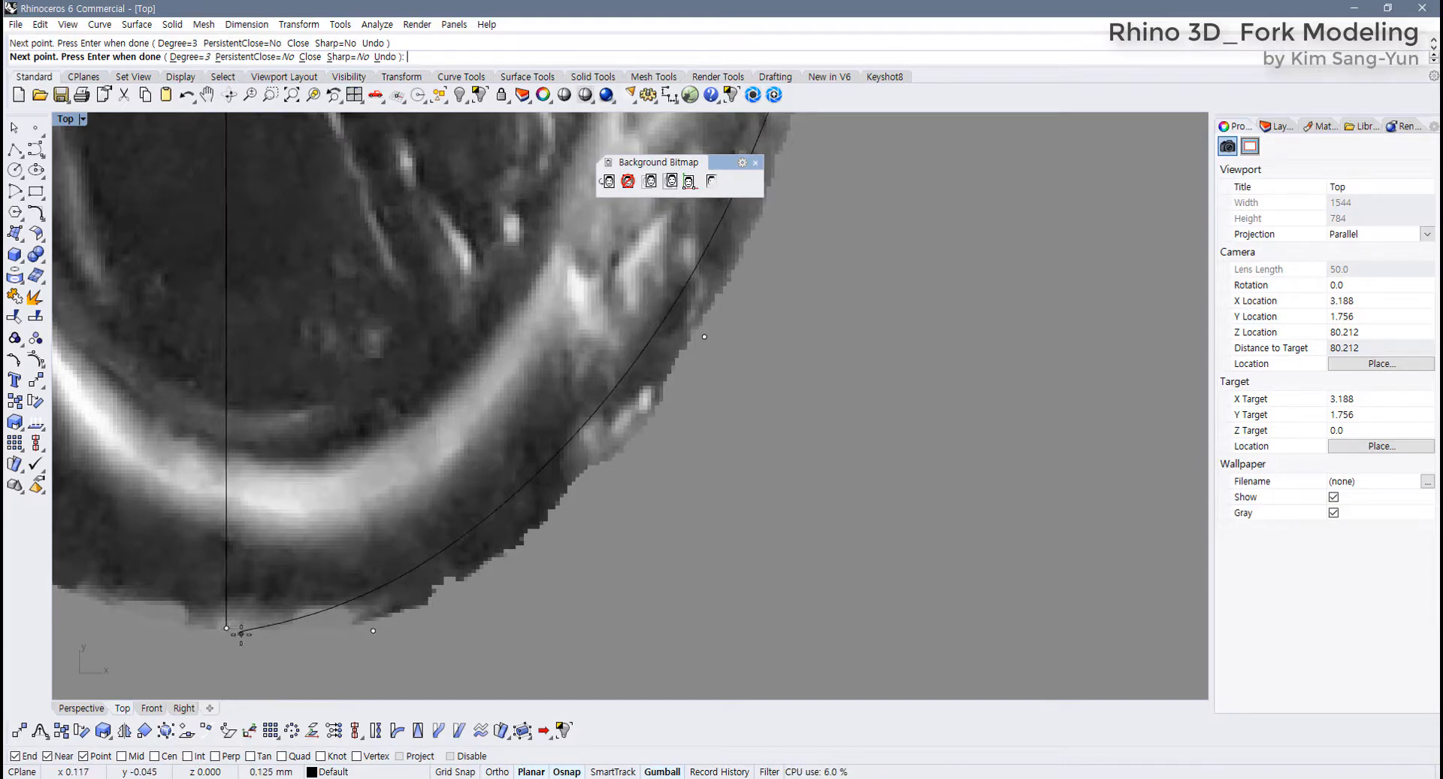
key(Return)
Show the outline curve's control points and move the second-to-last one horizontally outward to fit the handle's rounded end
click(381, 584)
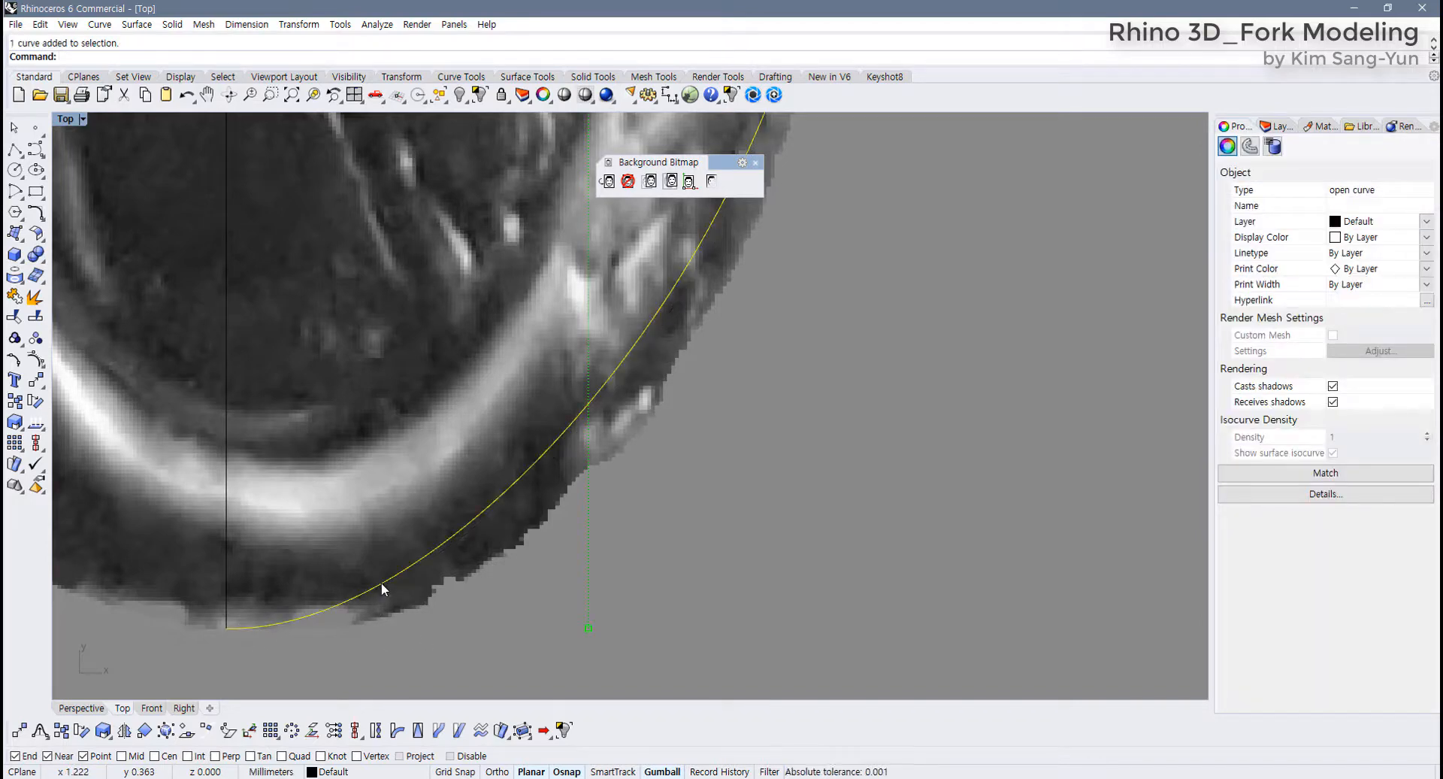
key(F10)
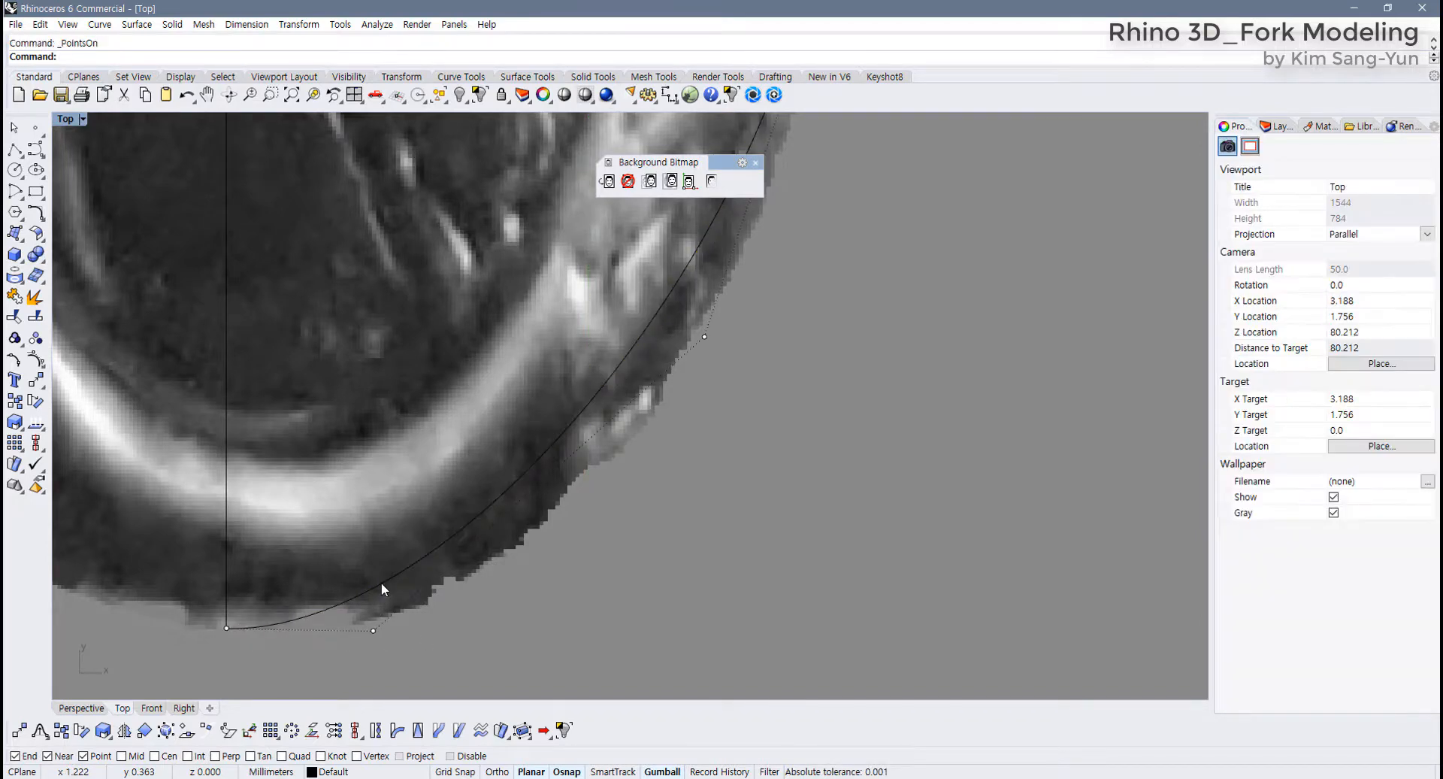
drag(284, 565, 399, 628)
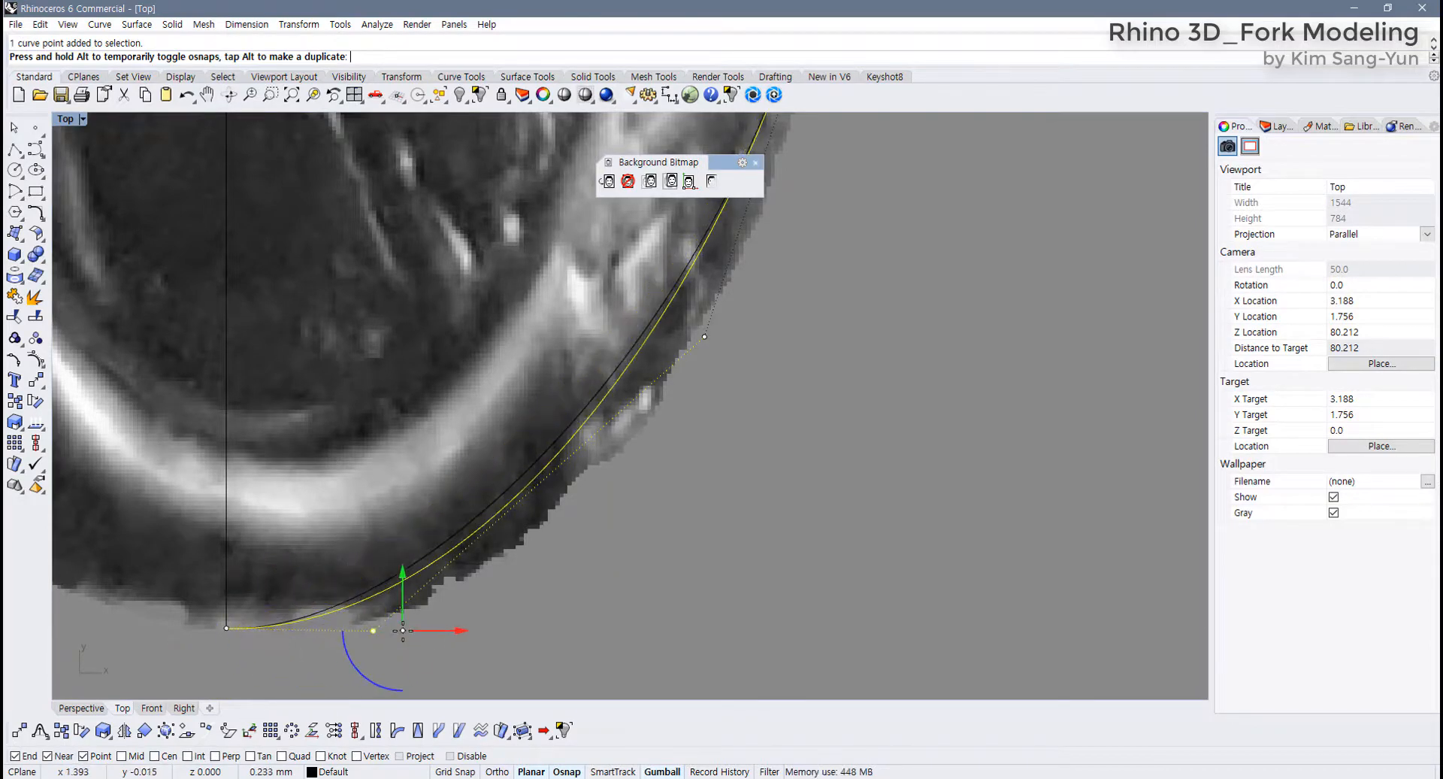
key(ctrl+z)
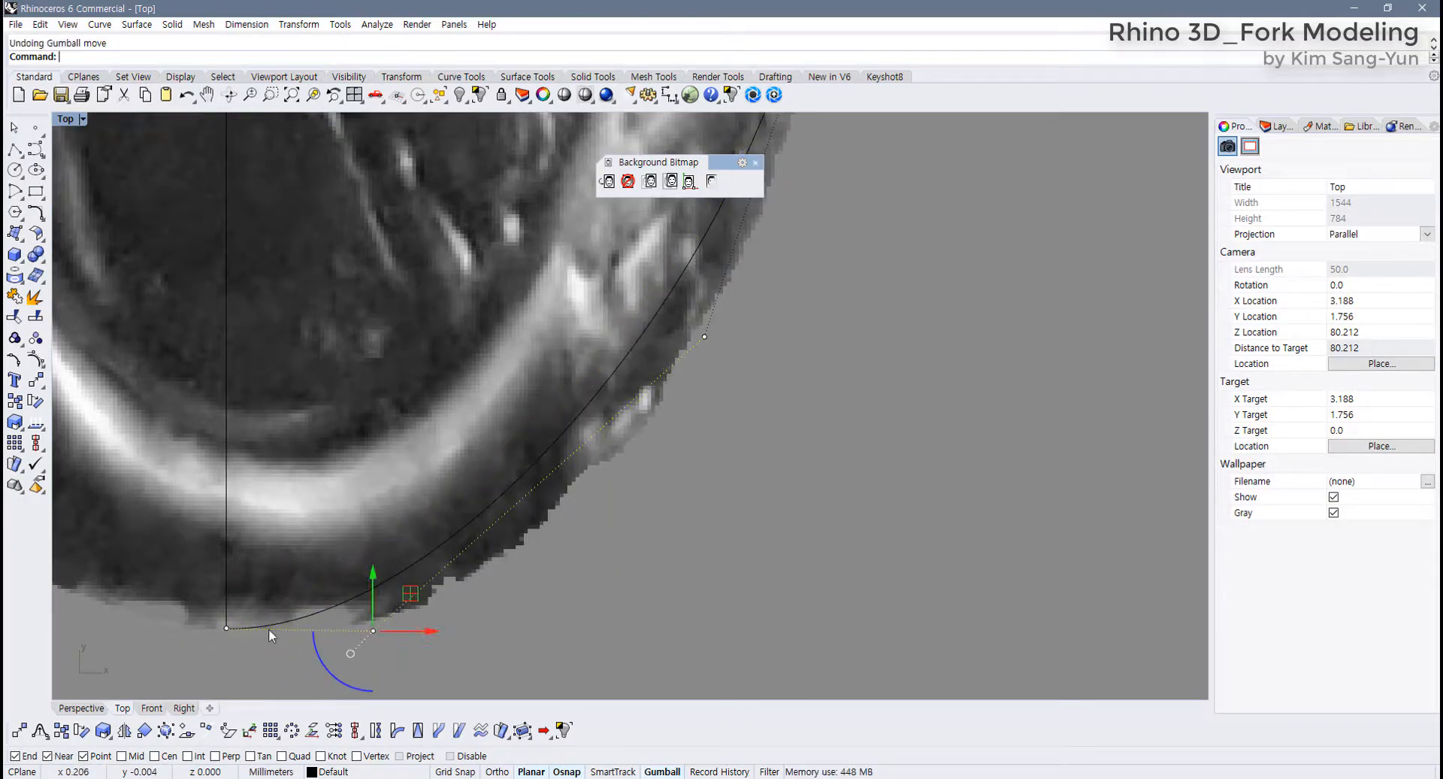
click(374, 630)
drag(374, 630, 545, 635)
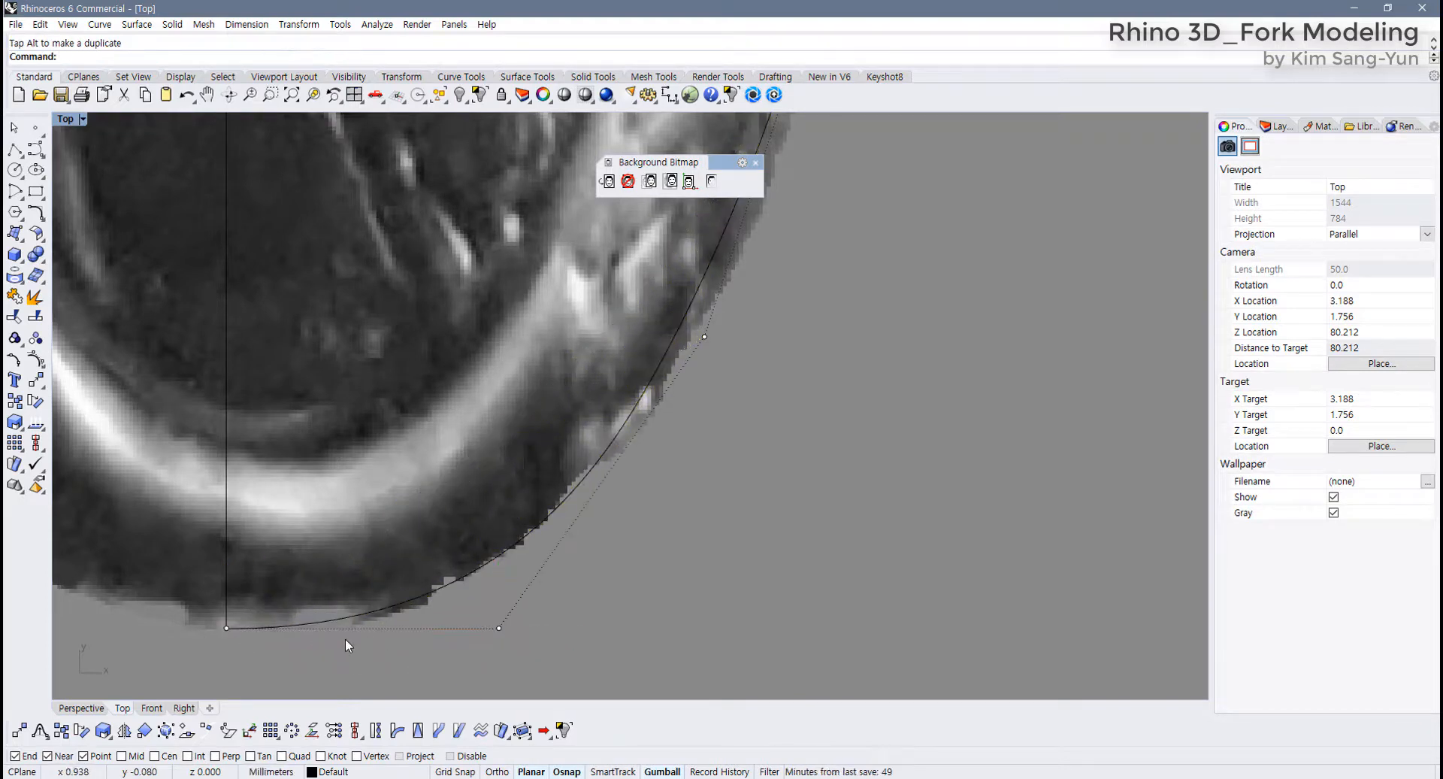
Adjust the third-to-last control point at the handle's lower right so the curve follows the image edge
scroll(345, 638, down, 6)
scroll(499, 571, down, 7)
right_drag(533, 491, 451, 558)
scroll(443, 560, up, 5)
drag(400, 556, 521, 643)
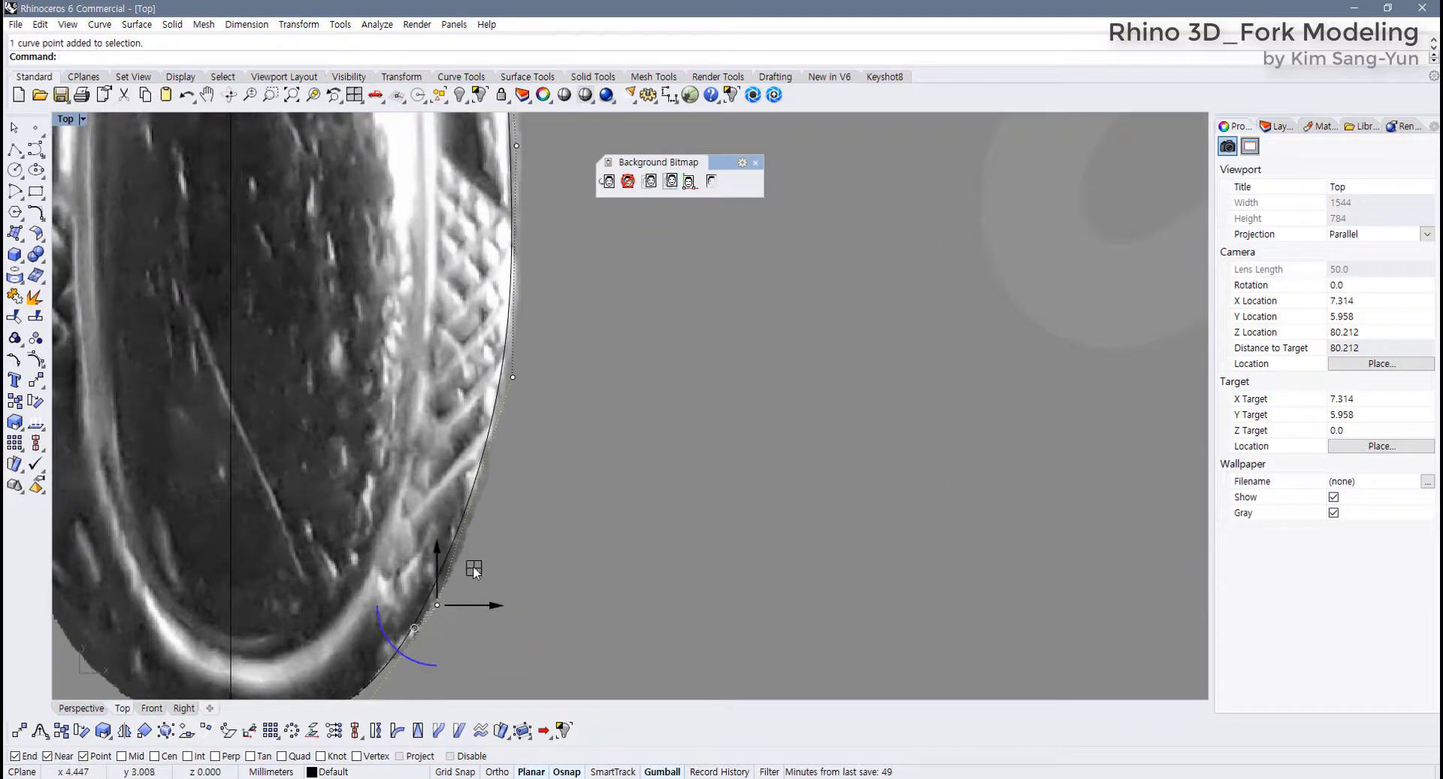
Move the control point beside the handle's crosshatched pattern slightly outward and clear the selection
right_drag(498, 536, 460, 502)
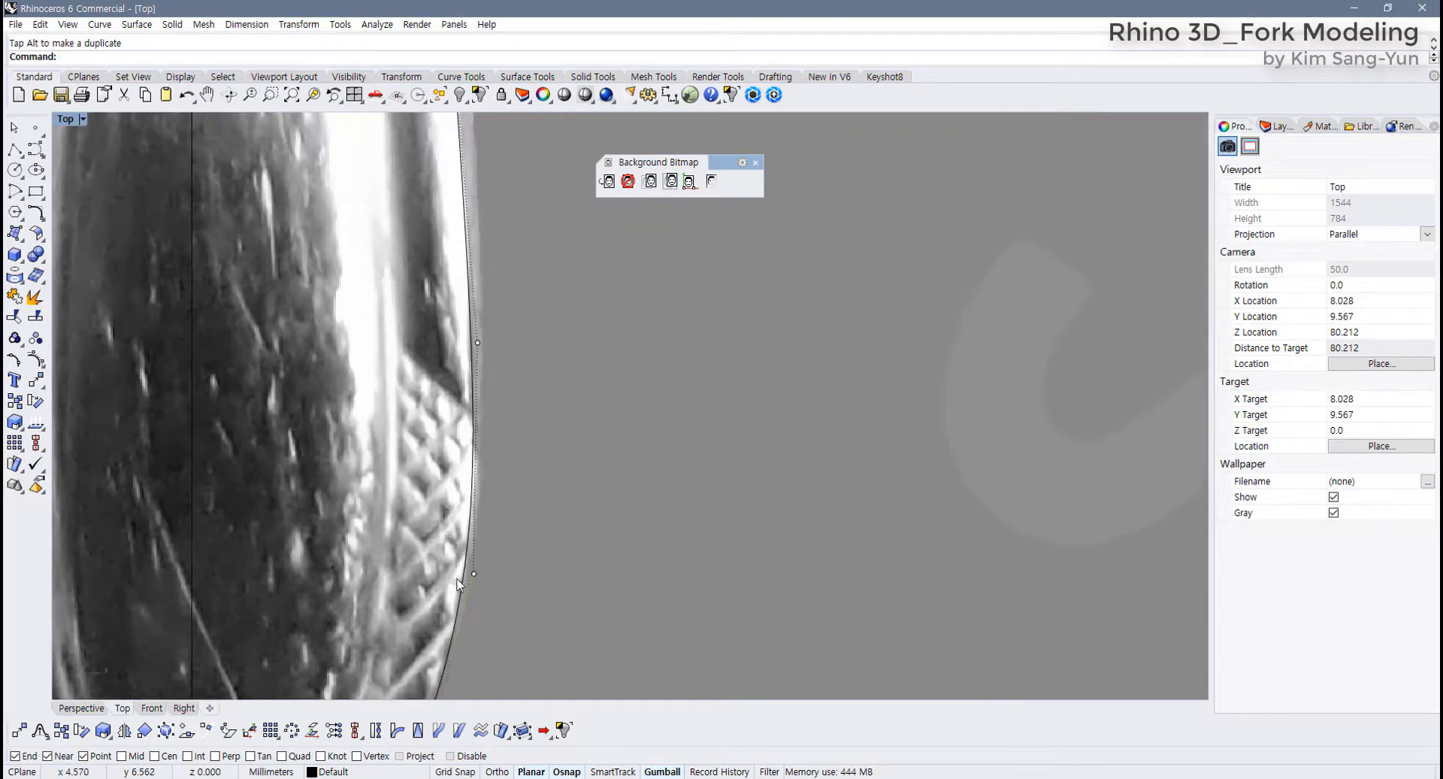
drag(459, 564, 523, 570)
click(517, 338)
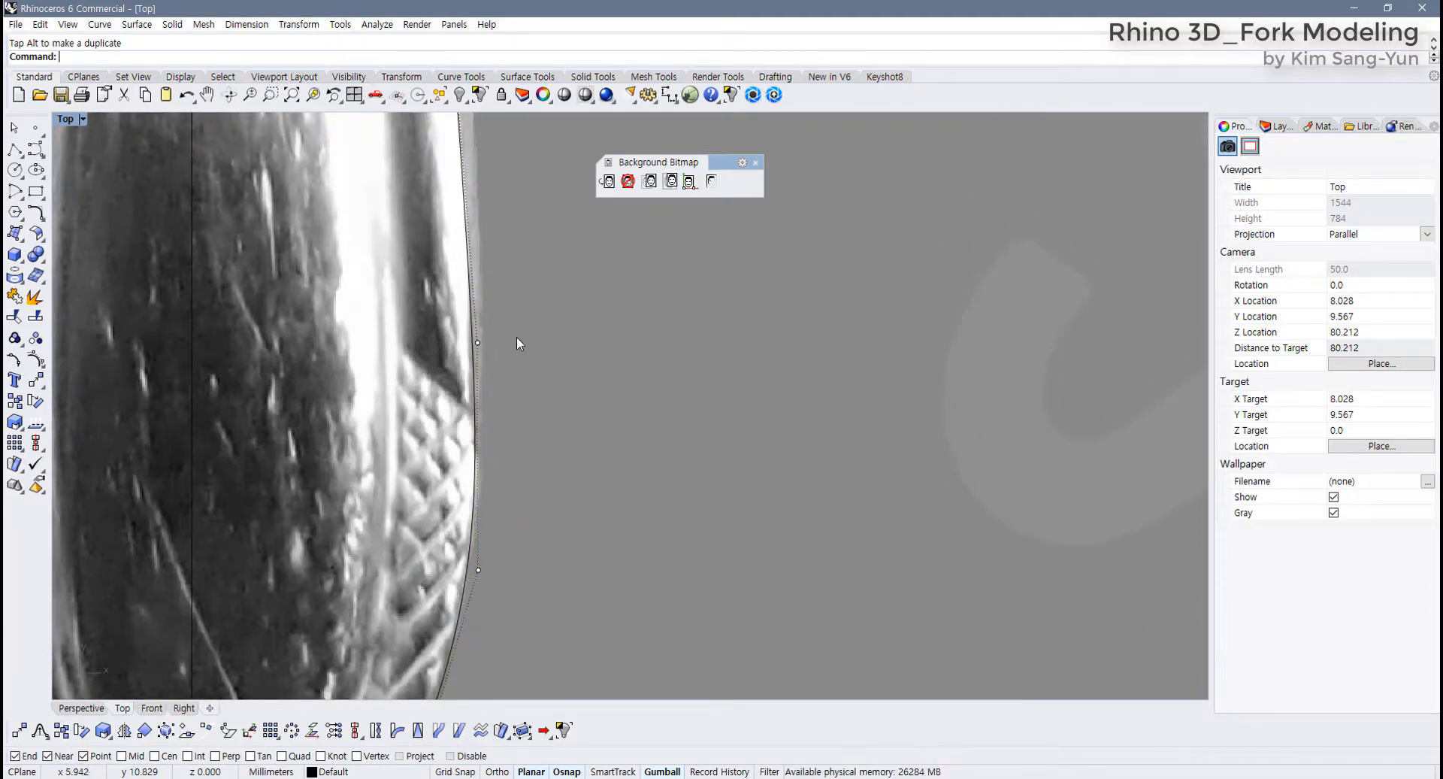
Shift the control point just above the handle's lower crosshatched area upward along the image edge and clear the selection
drag(502, 397, 503, 398)
scroll(503, 393, down, 6)
right_drag(501, 321, 484, 601)
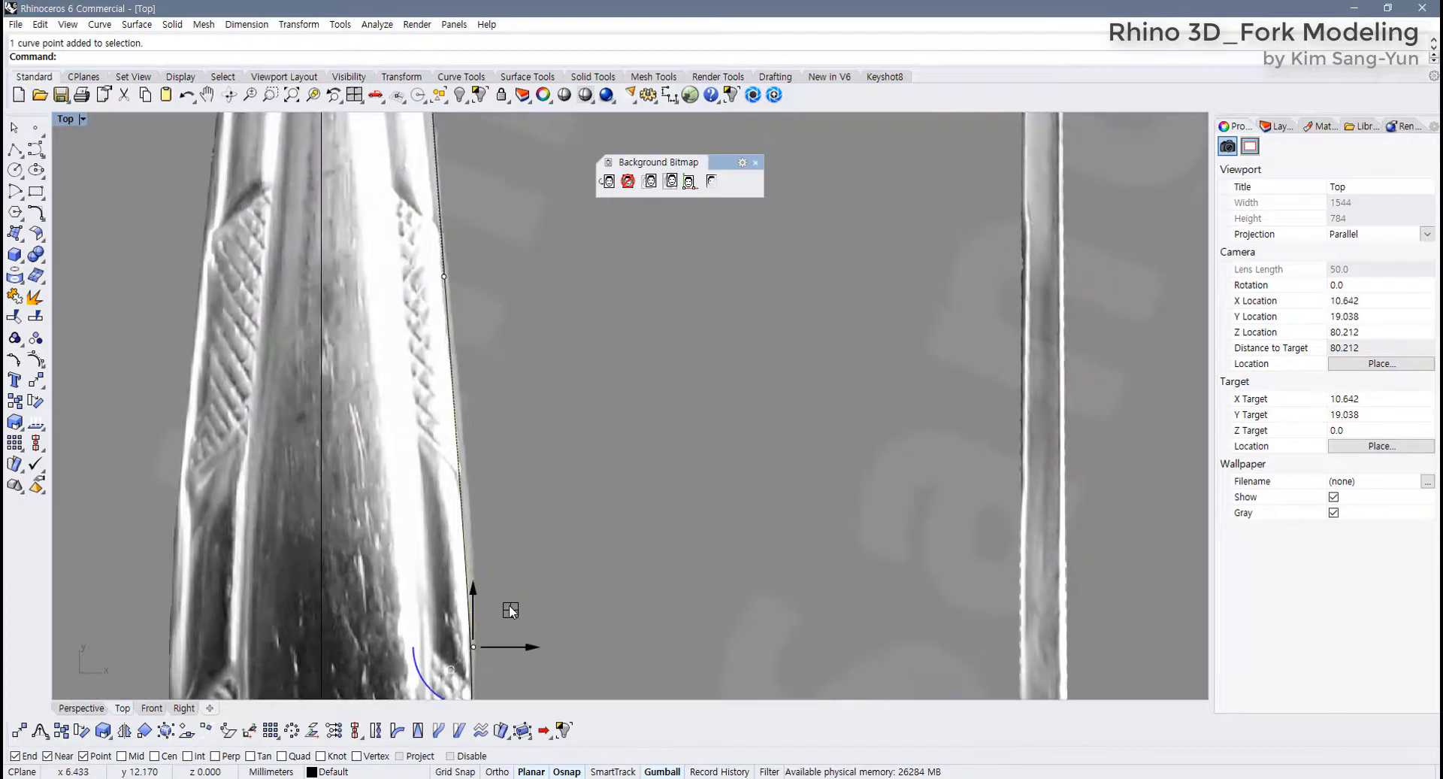
drag(510, 610, 513, 587)
scroll(439, 534, down, 6)
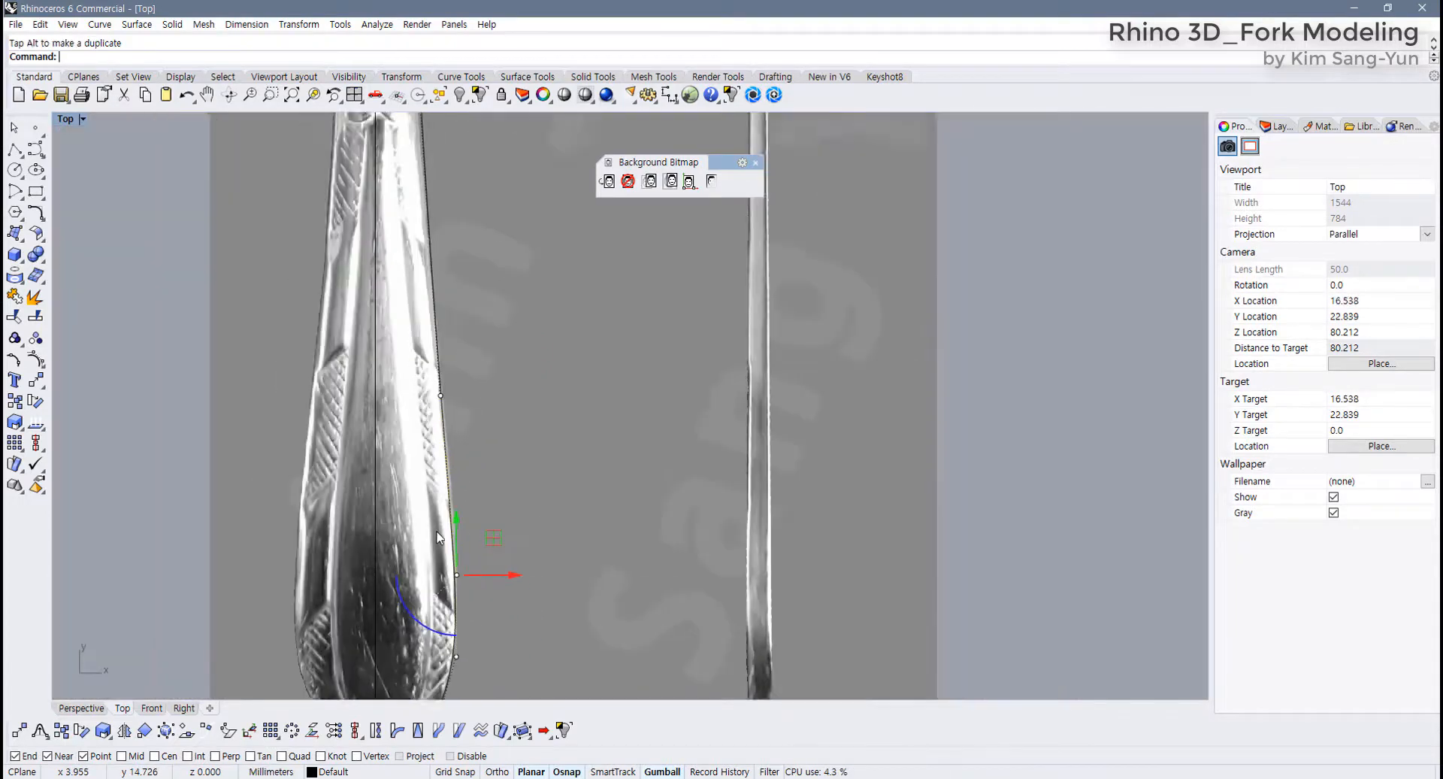
right_drag(439, 536, 430, 416)
click(425, 530)
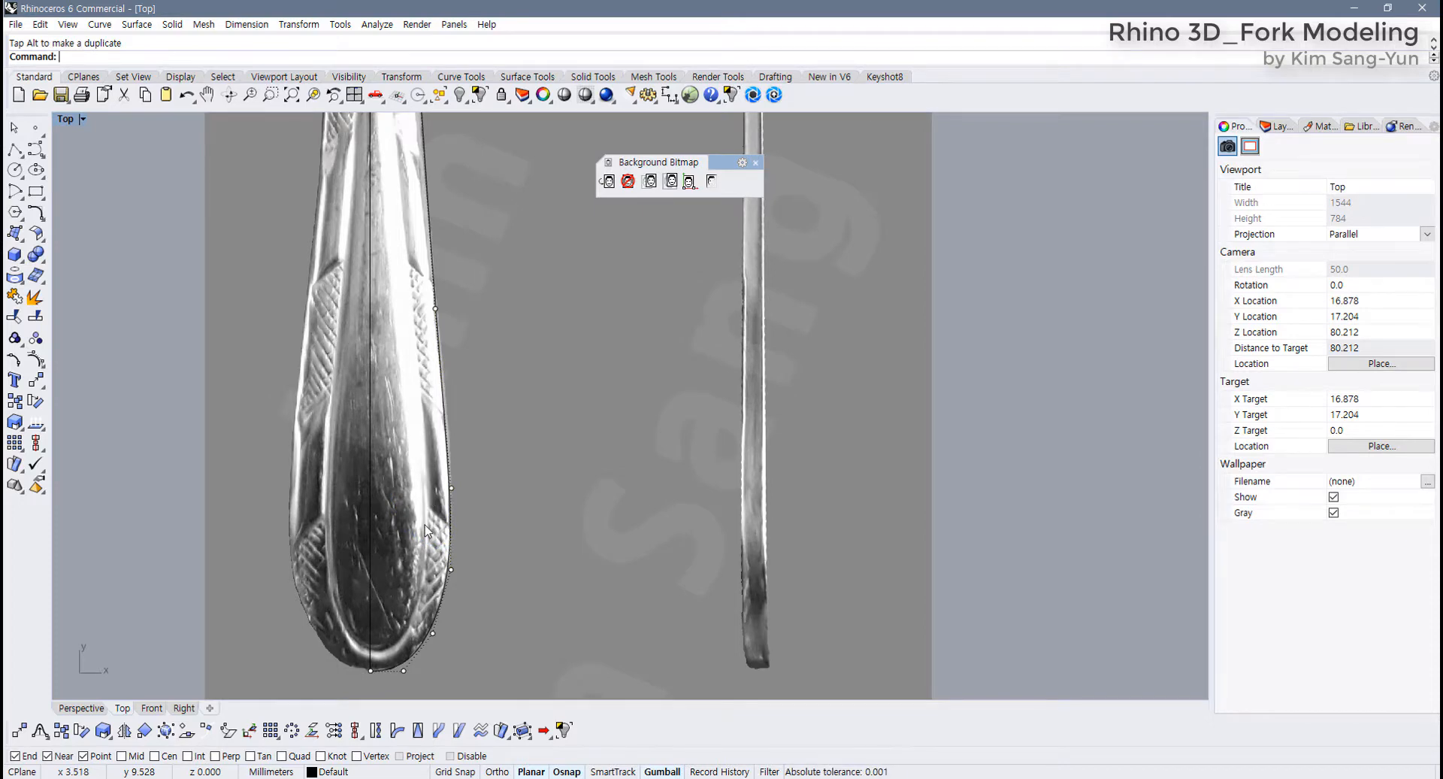
Nudge the control point beside the middle crosshatched pattern of the handle horizontally to match the image edge
scroll(432, 314, up, 4)
right_drag(432, 314, 380, 553)
click(386, 556)
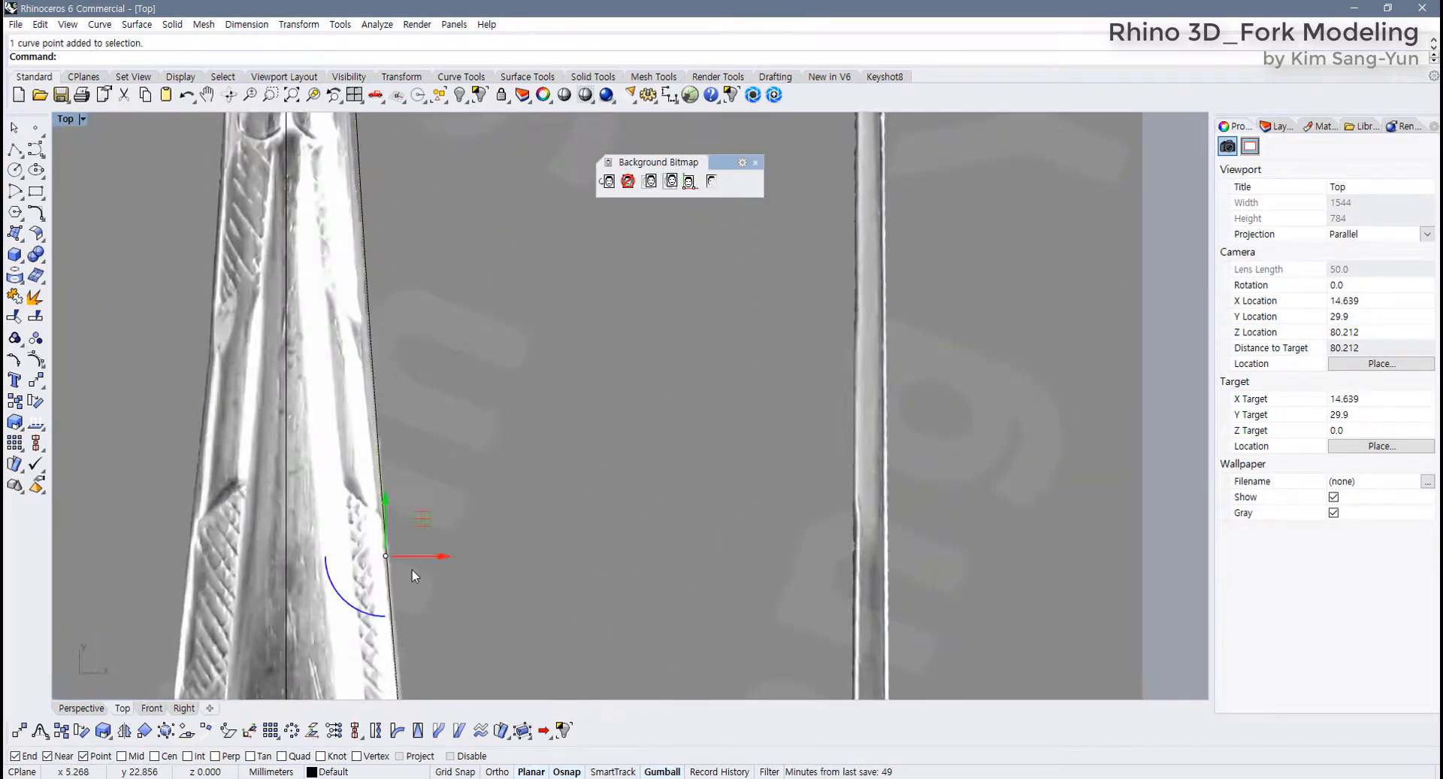
drag(421, 560, 423, 561)
drag(420, 556, 419, 556)
scroll(411, 565, down, 4)
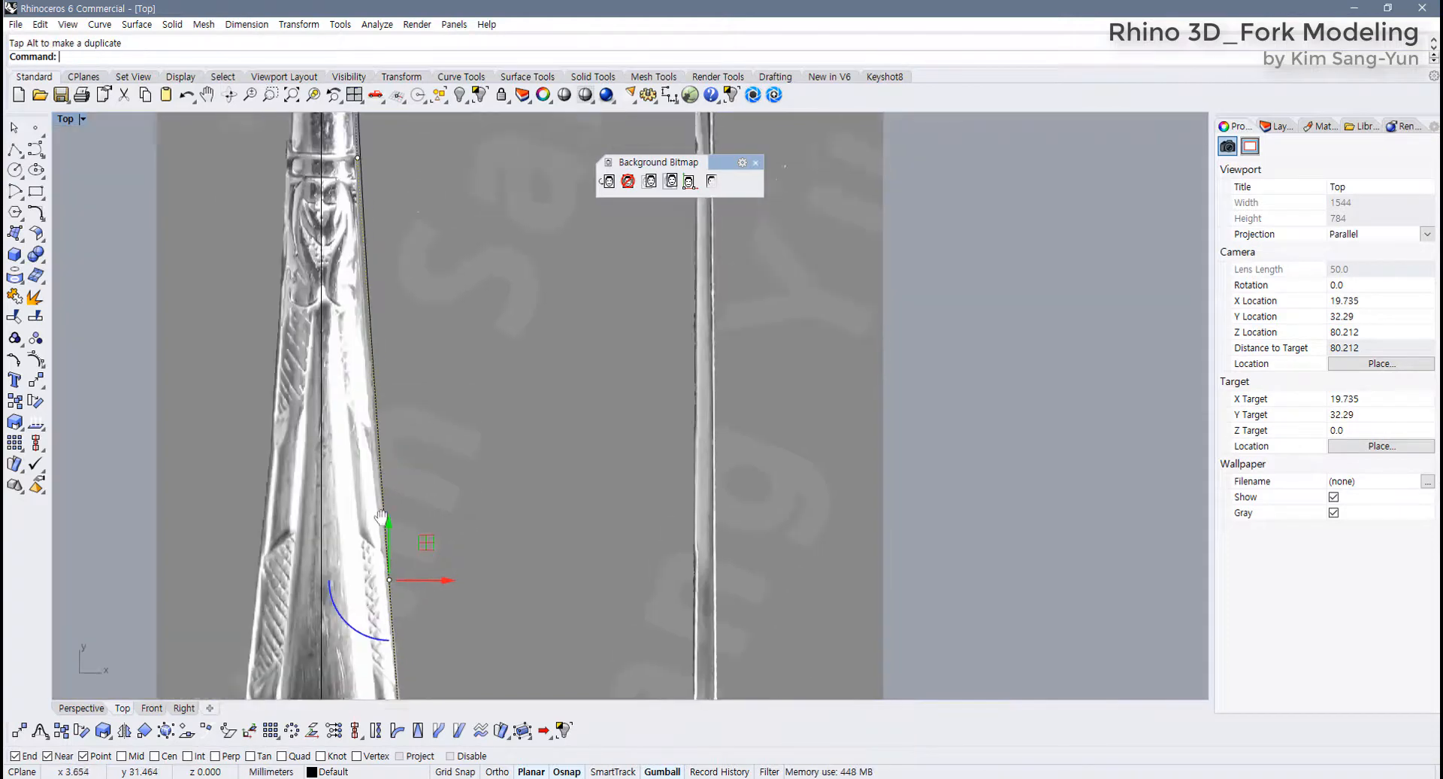
Move the control point at the lower decorative collar horizontally inward onto the handle's edge and clear the selection
right_drag(355, 341, 351, 474)
scroll(348, 408, up, 4)
right_drag(343, 287, 341, 400)
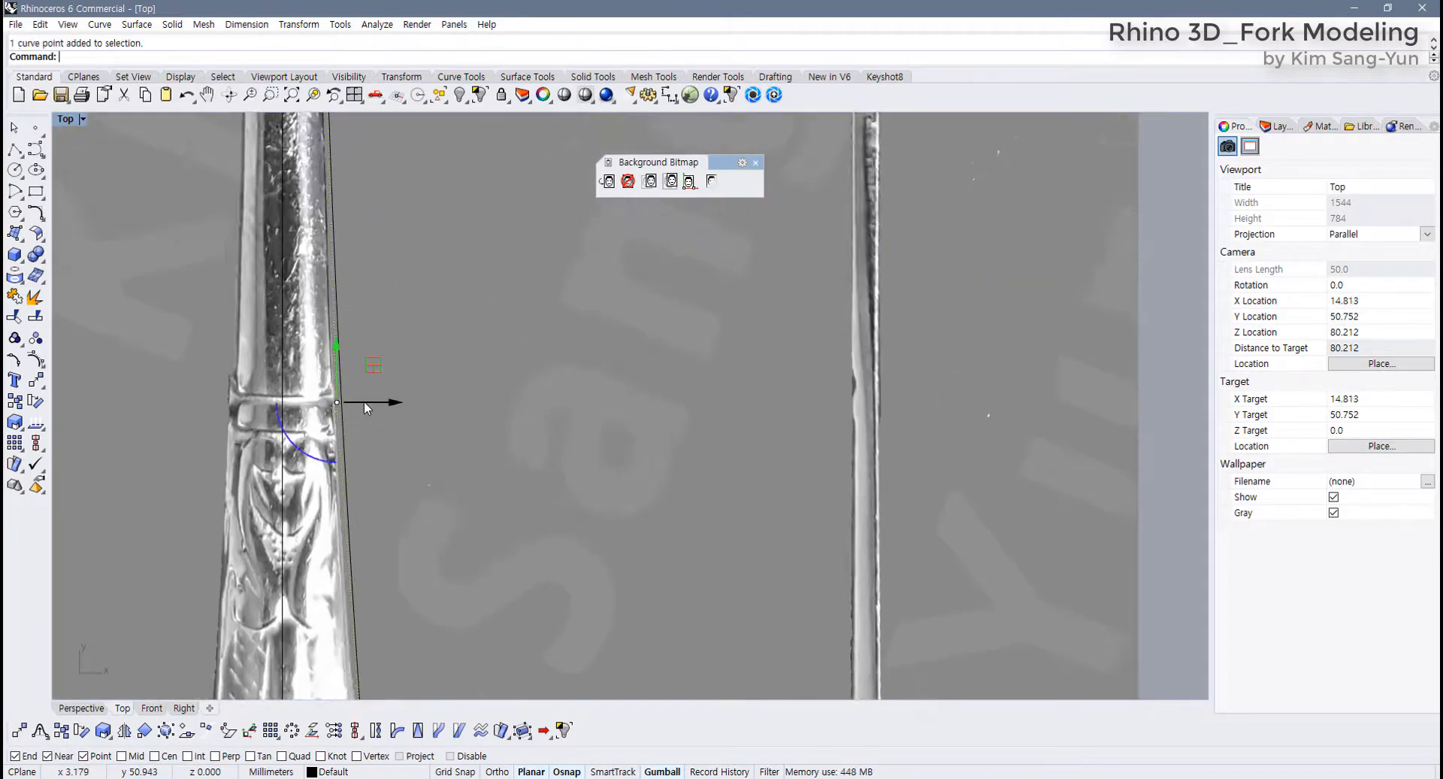
click(336, 401)
drag(359, 404, 358, 404)
click(467, 427)
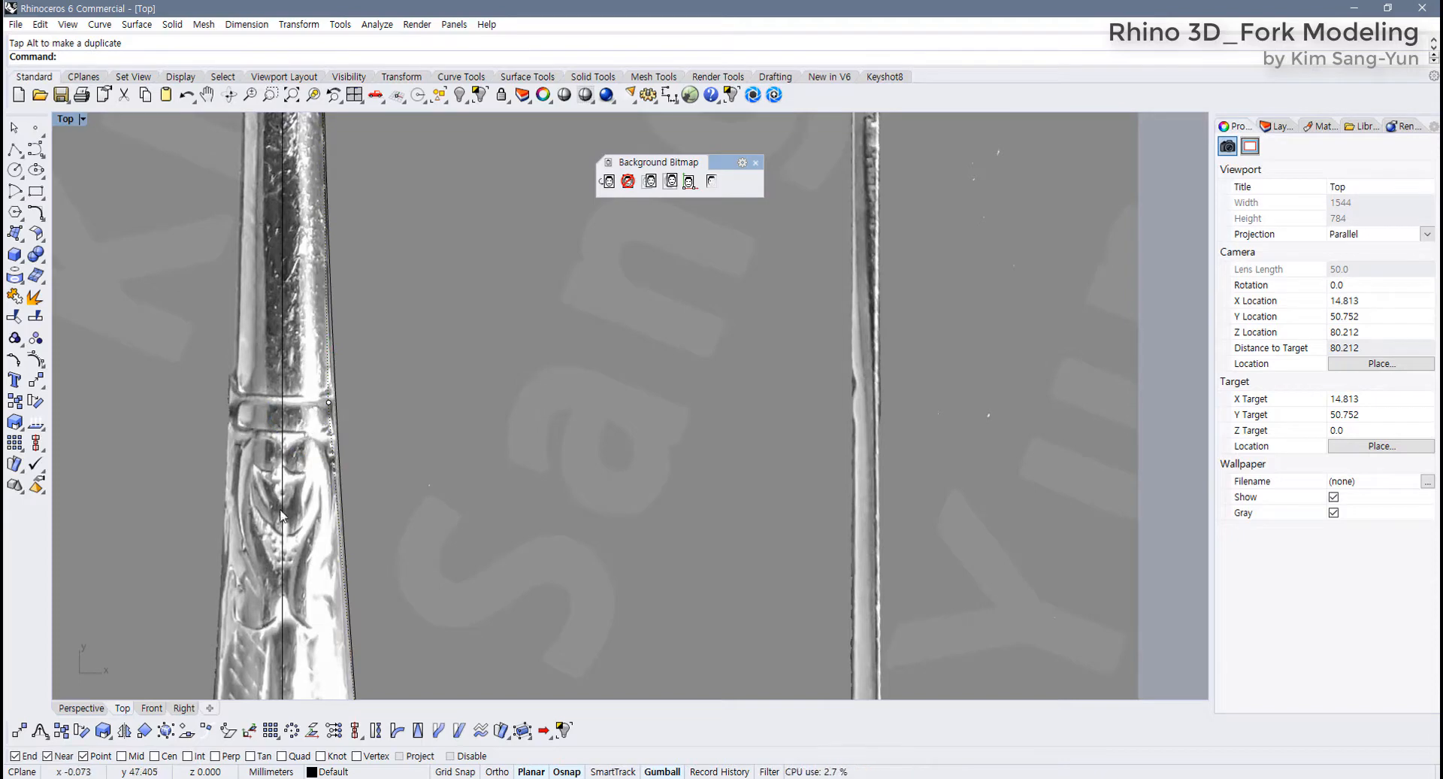
Adjust the control point on the narrow neck, just below where it widens into the fork head, to follow the image
scroll(306, 456, down, 6)
right_drag(308, 213, 303, 403)
scroll(304, 403, up, 4)
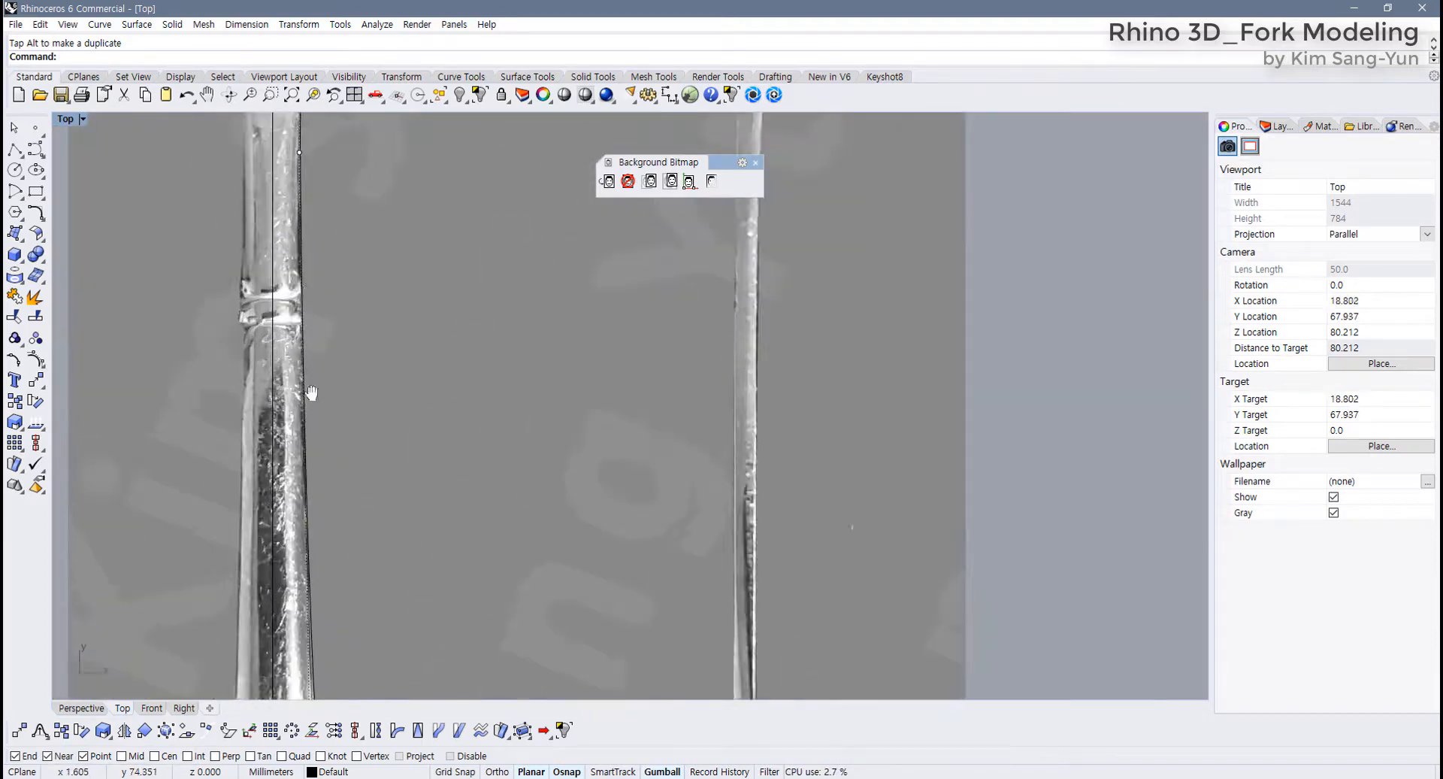
right_drag(313, 136, 300, 464)
scroll(286, 415, up, 2)
drag(358, 612, 348, 571)
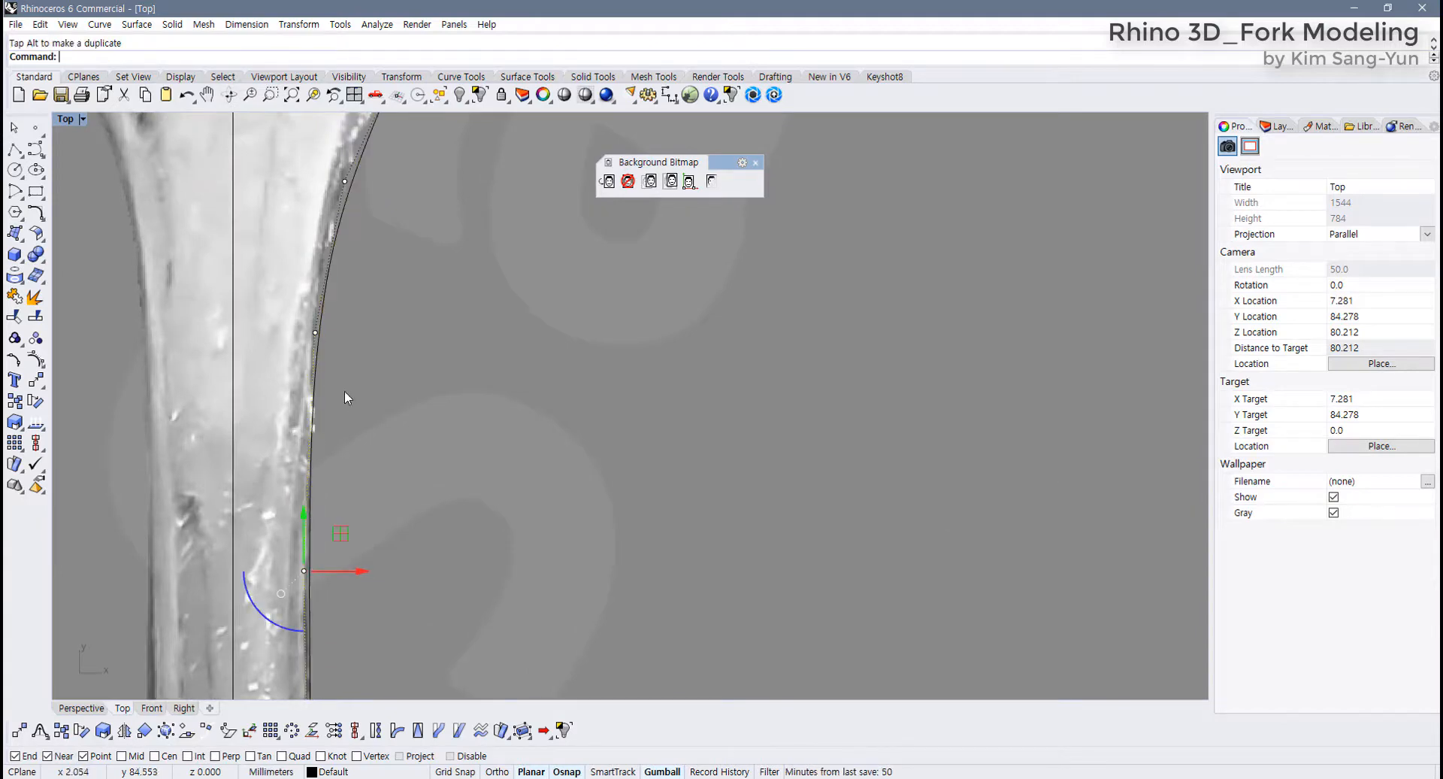
Reposition the control points where the neck flares out into the fork head so the curve follows the image edge
right_drag(338, 350, 306, 521)
drag(257, 486, 313, 525)
drag(314, 466, 312, 447)
right_drag(342, 368, 293, 474)
drag(244, 439, 290, 478)
drag(301, 423, 298, 415)
Adjust the control points along the fork head's lower right side, up to the shoulder, to fit the image edge
right_drag(353, 272, 240, 531)
drag(263, 525, 281, 481)
right_drag(342, 353, 248, 515)
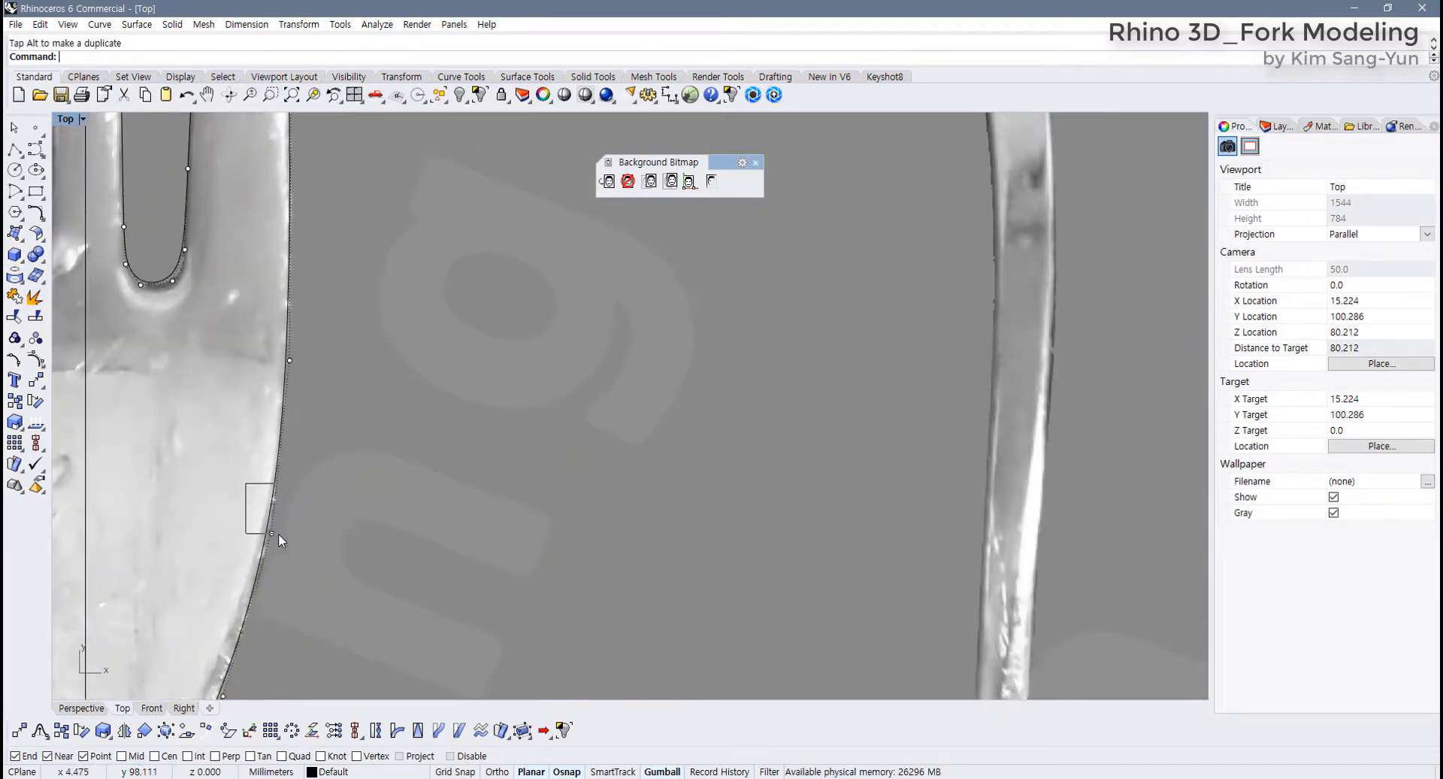
drag(278, 534, 294, 533)
scroll(293, 536, down, 4)
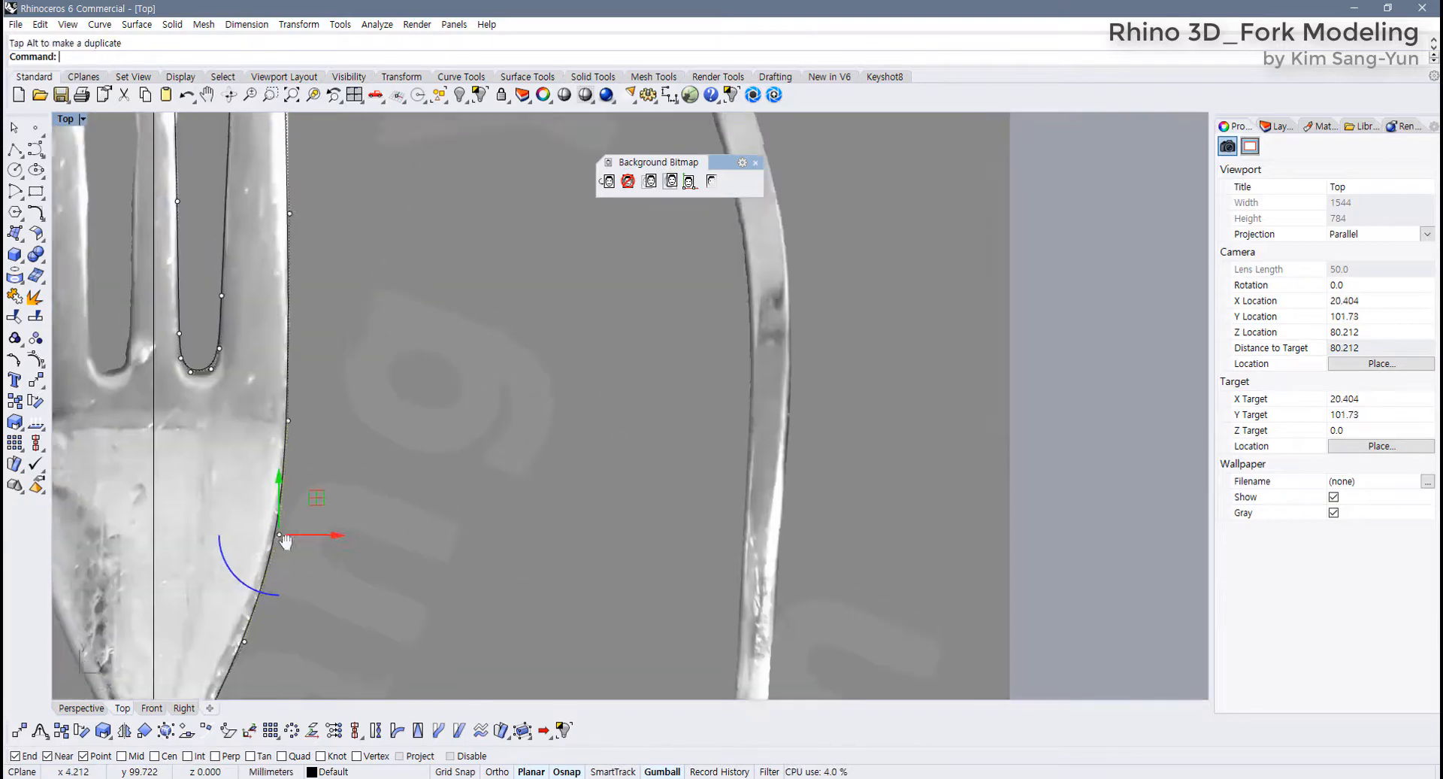
Adjust the control points around the rounded bottom of the slot between the tines to match the image
right_drag(215, 362, 234, 463)
scroll(235, 463, up, 15)
drag(235, 466, 347, 558)
drag(324, 463, 382, 447)
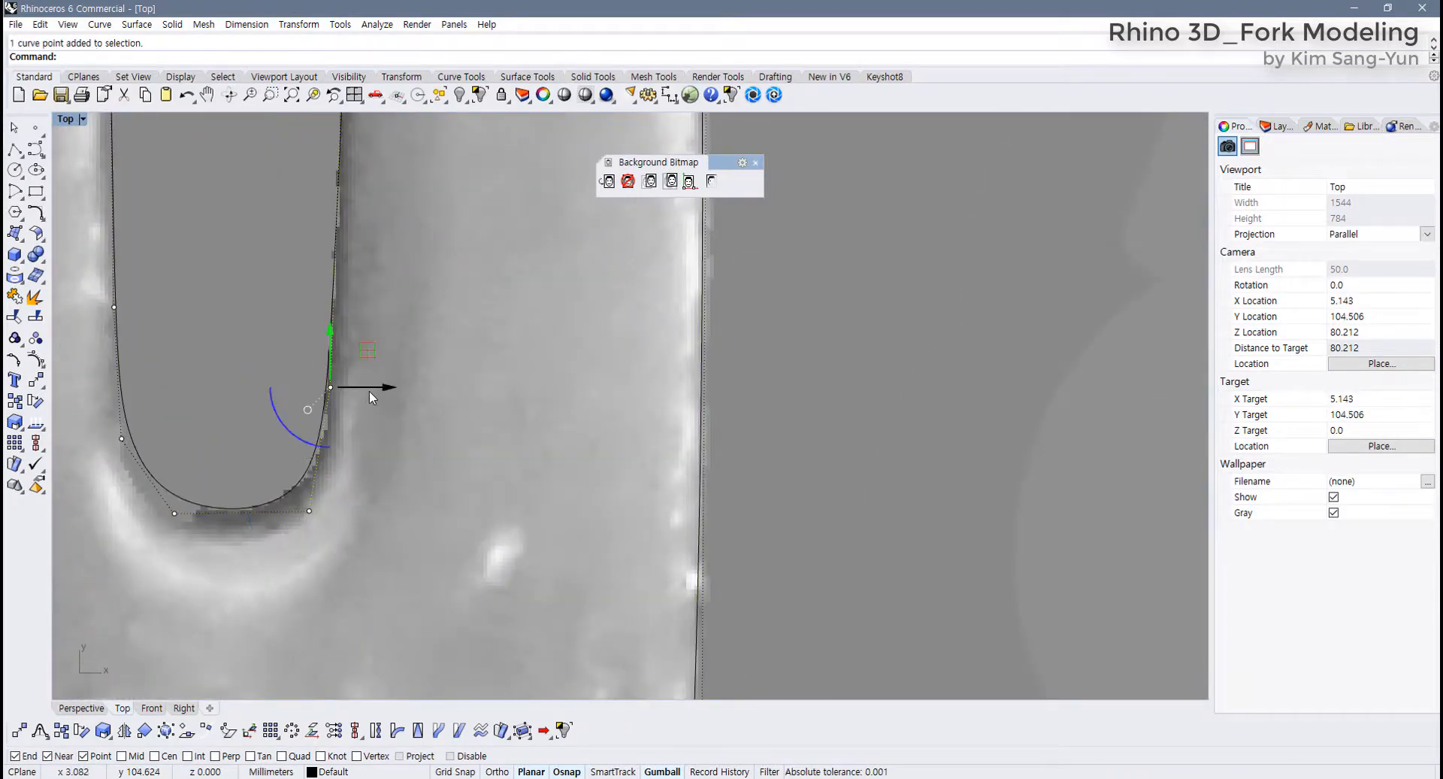
drag(370, 389, 372, 389)
drag(120, 534, 161, 521)
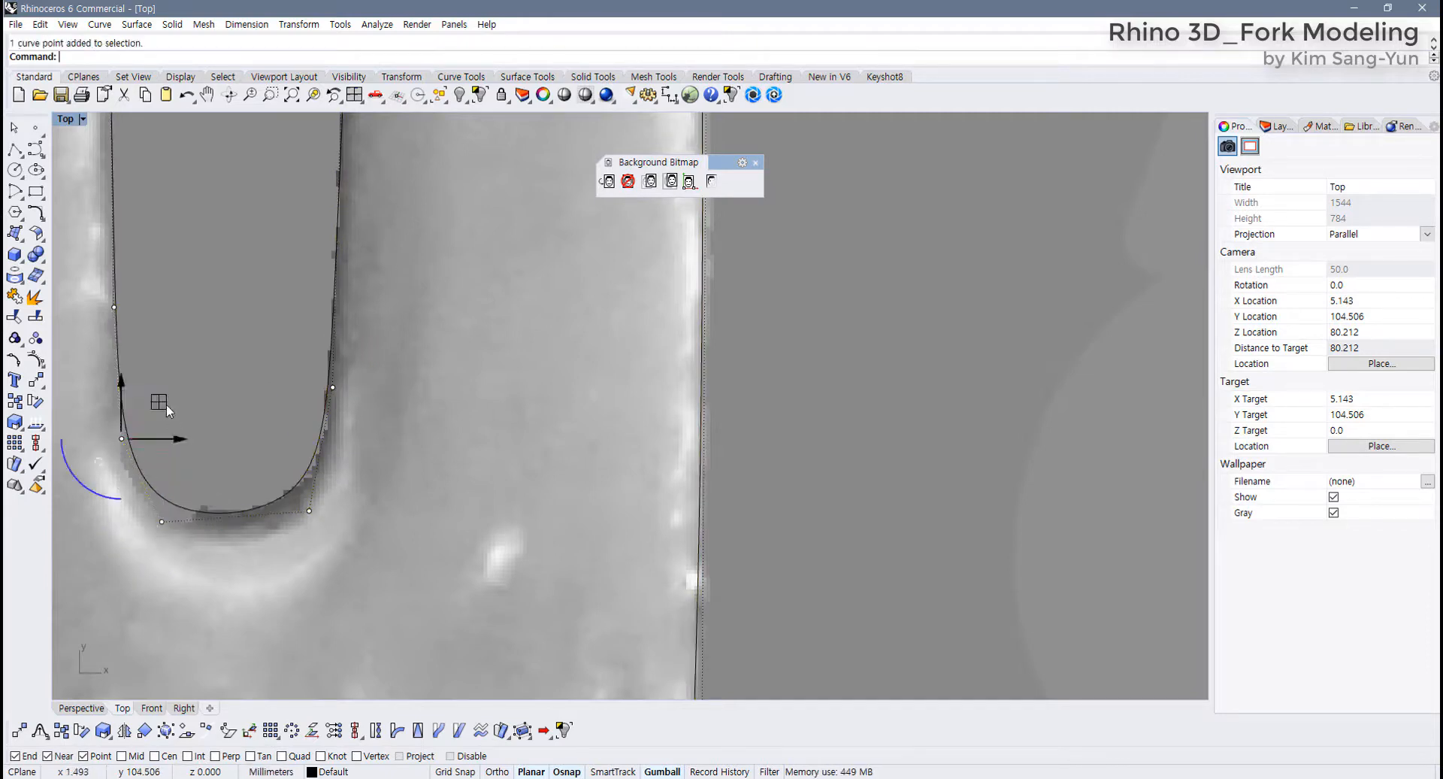
scroll(242, 400, down, 5)
scroll(242, 400, down, 4)
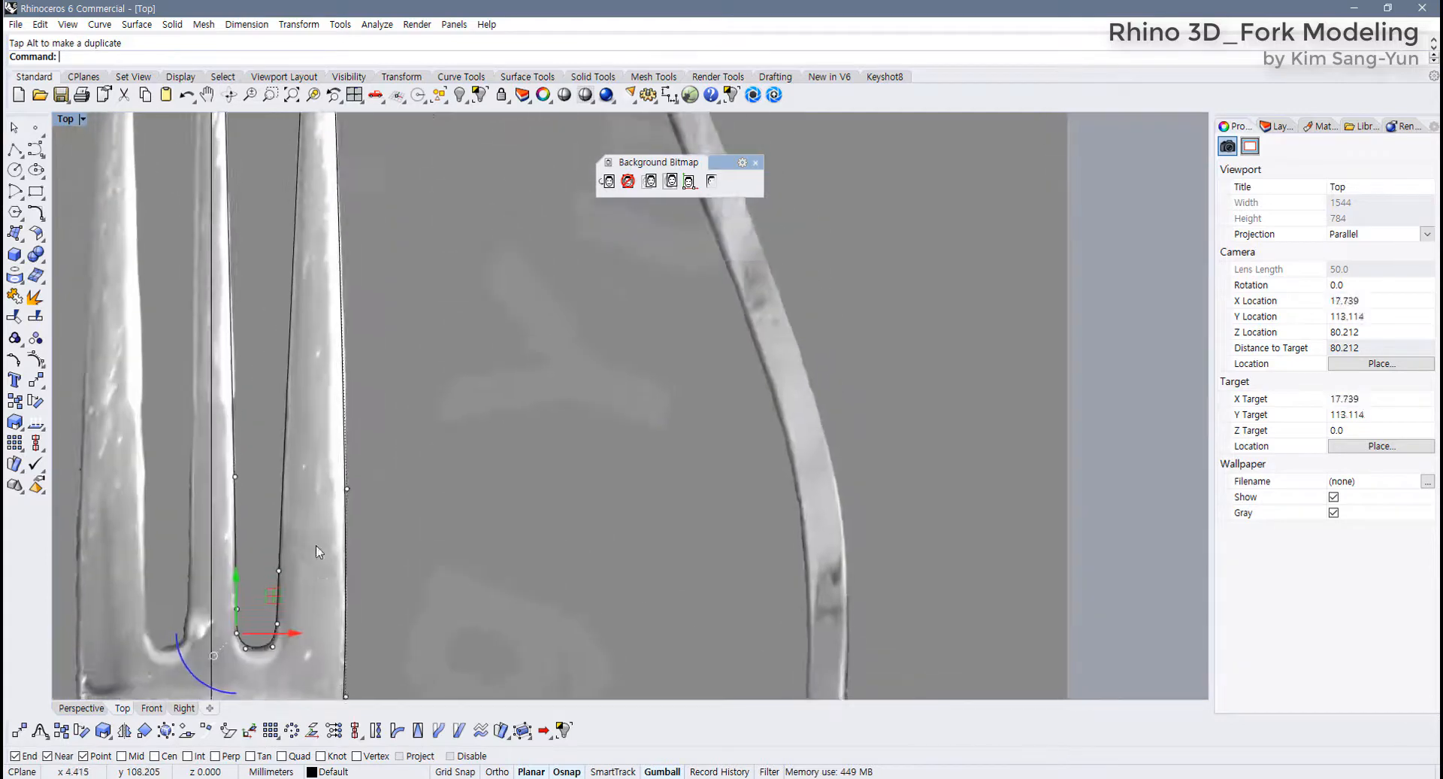
Adjust the control points on both sides of the outer tine's rounded tip so the curve fits the image
scroll(293, 414, up, 6)
scroll(293, 413, up, 6)
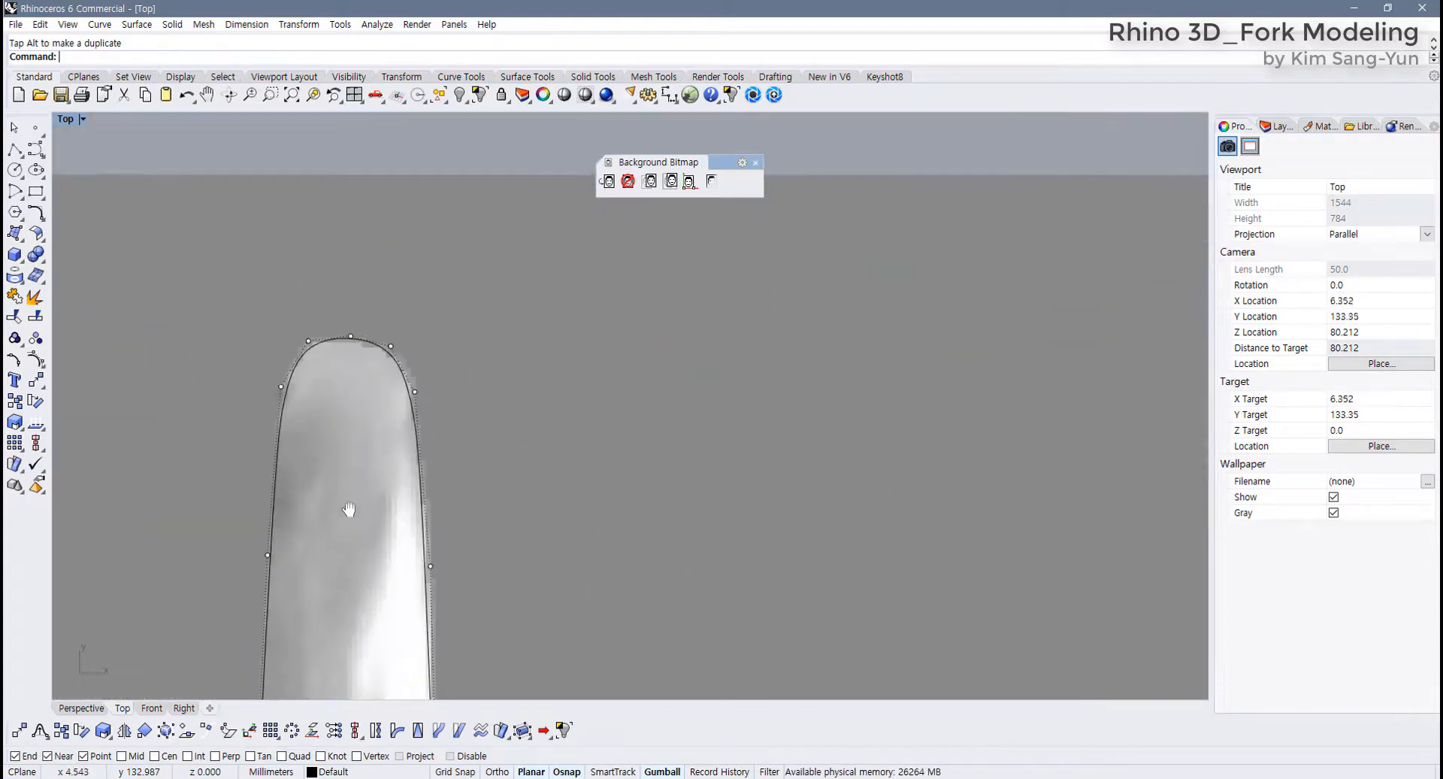
drag(308, 462, 309, 464)
drag(292, 339, 286, 338)
drag(282, 282, 312, 328)
drag(332, 269, 332, 271)
click(449, 299)
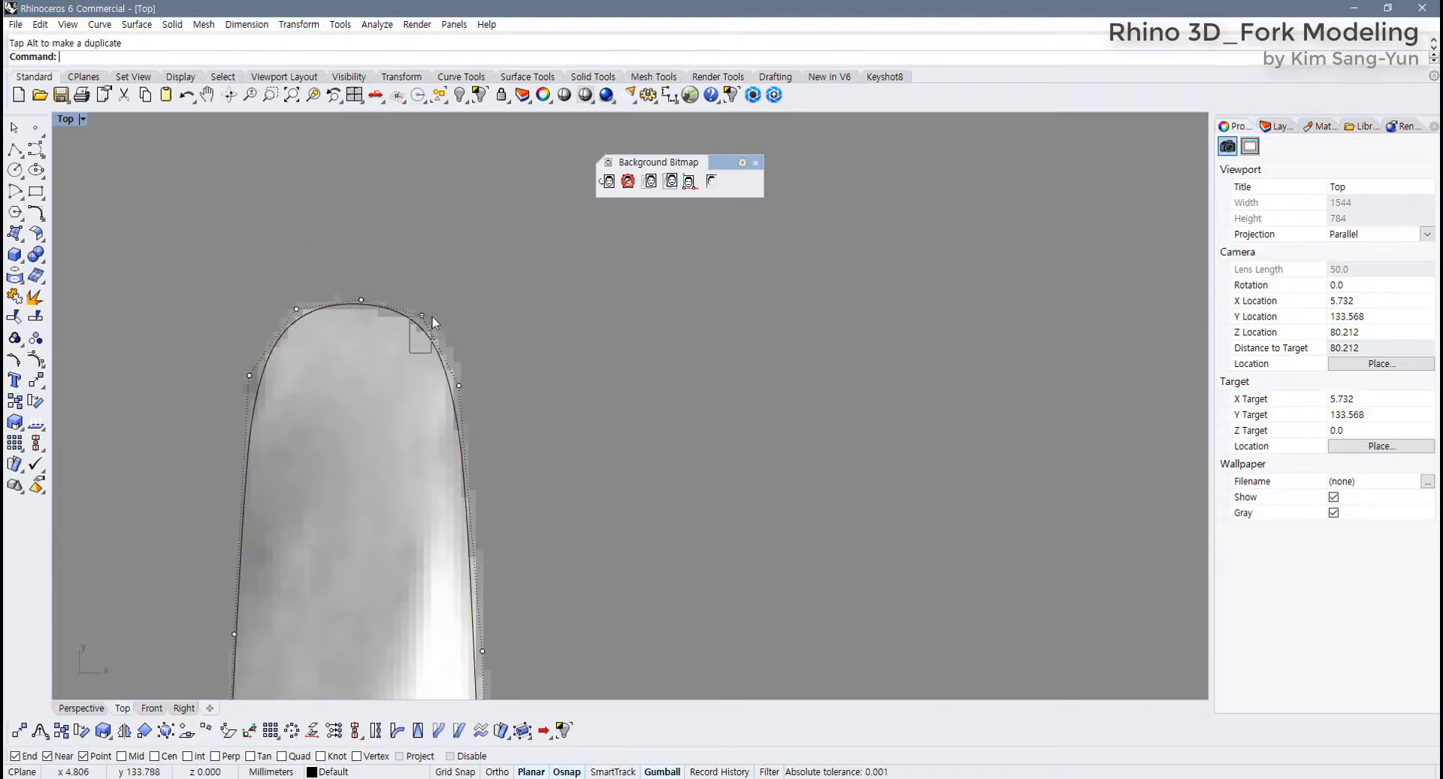
drag(431, 318, 468, 282)
drag(411, 438, 475, 409)
drag(496, 348, 494, 365)
Move the control point beside the center tine's tip so its rounded corner fits the image
scroll(231, 447, down, 12)
right_drag(193, 454, 339, 431)
scroll(245, 336, up, 6)
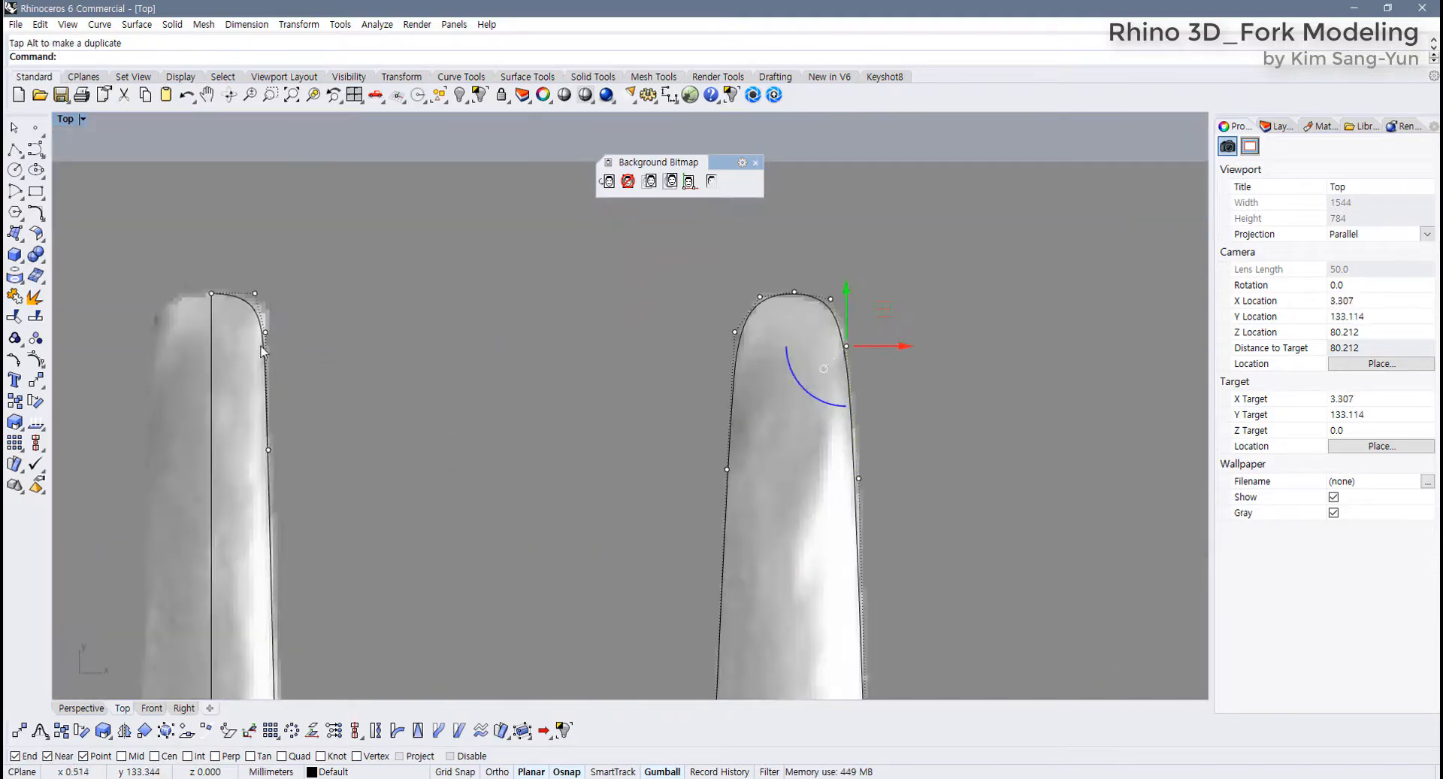
drag(316, 304, 309, 283)
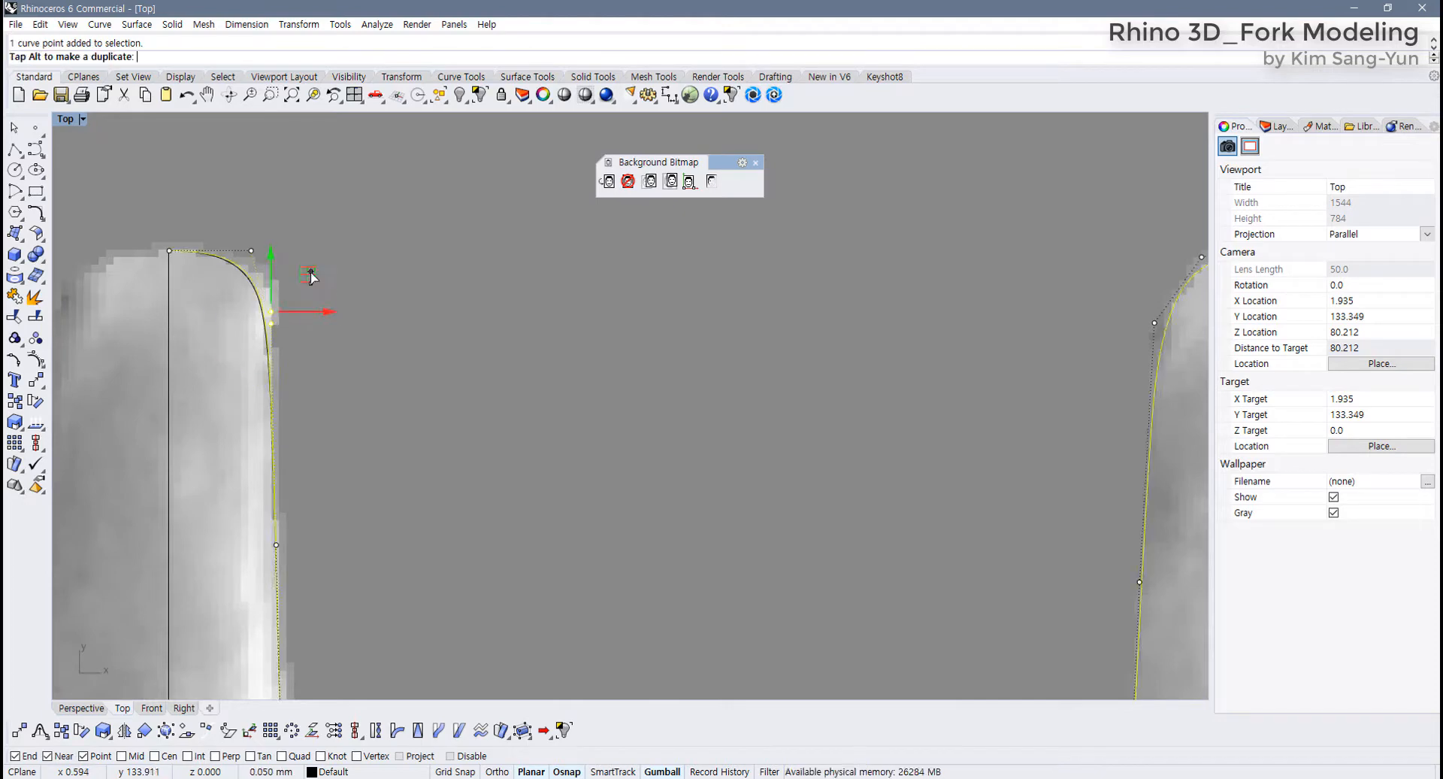
scroll(338, 473, down, 5)
scroll(336, 519, down, 5)
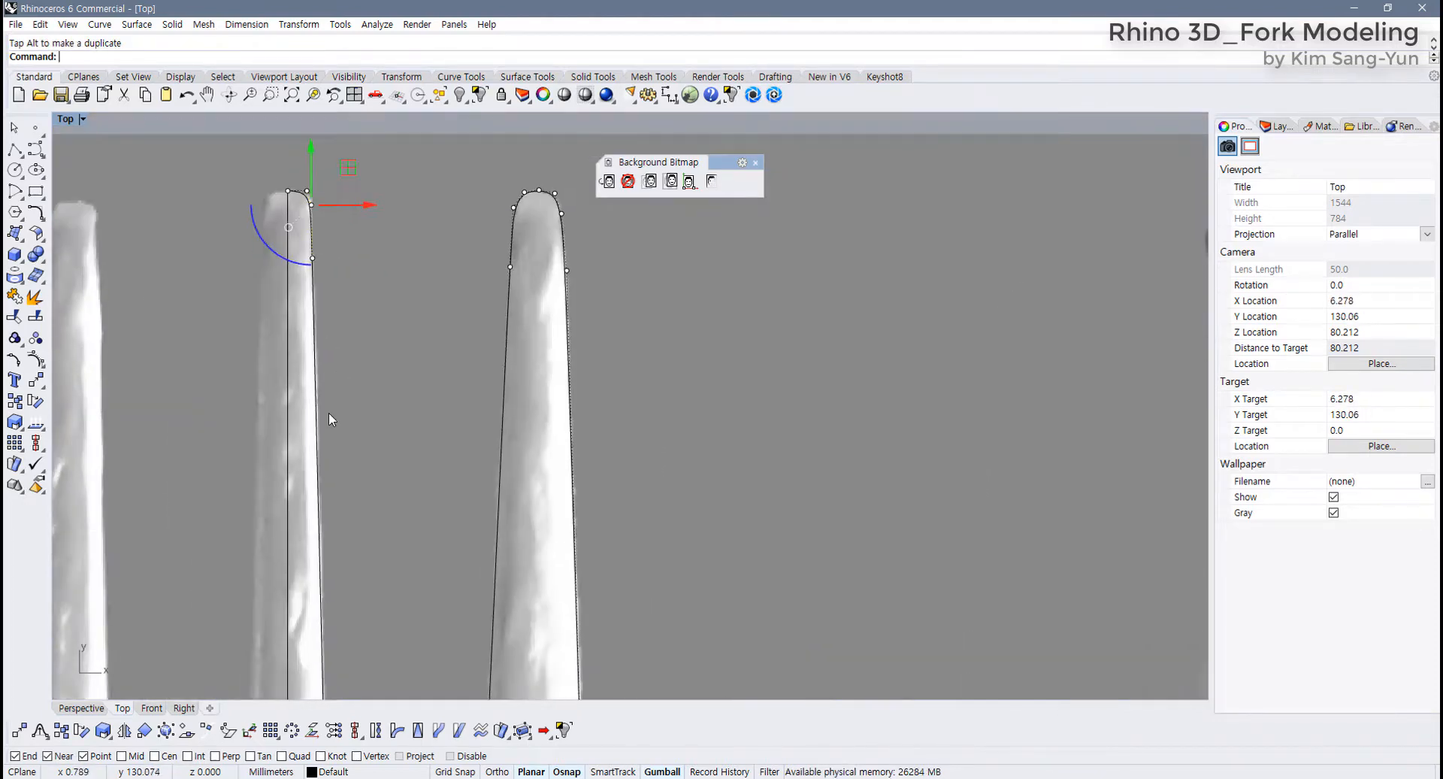
Hide the control points and mirror a copy of the outline curve across the vertical center line
key(F11)
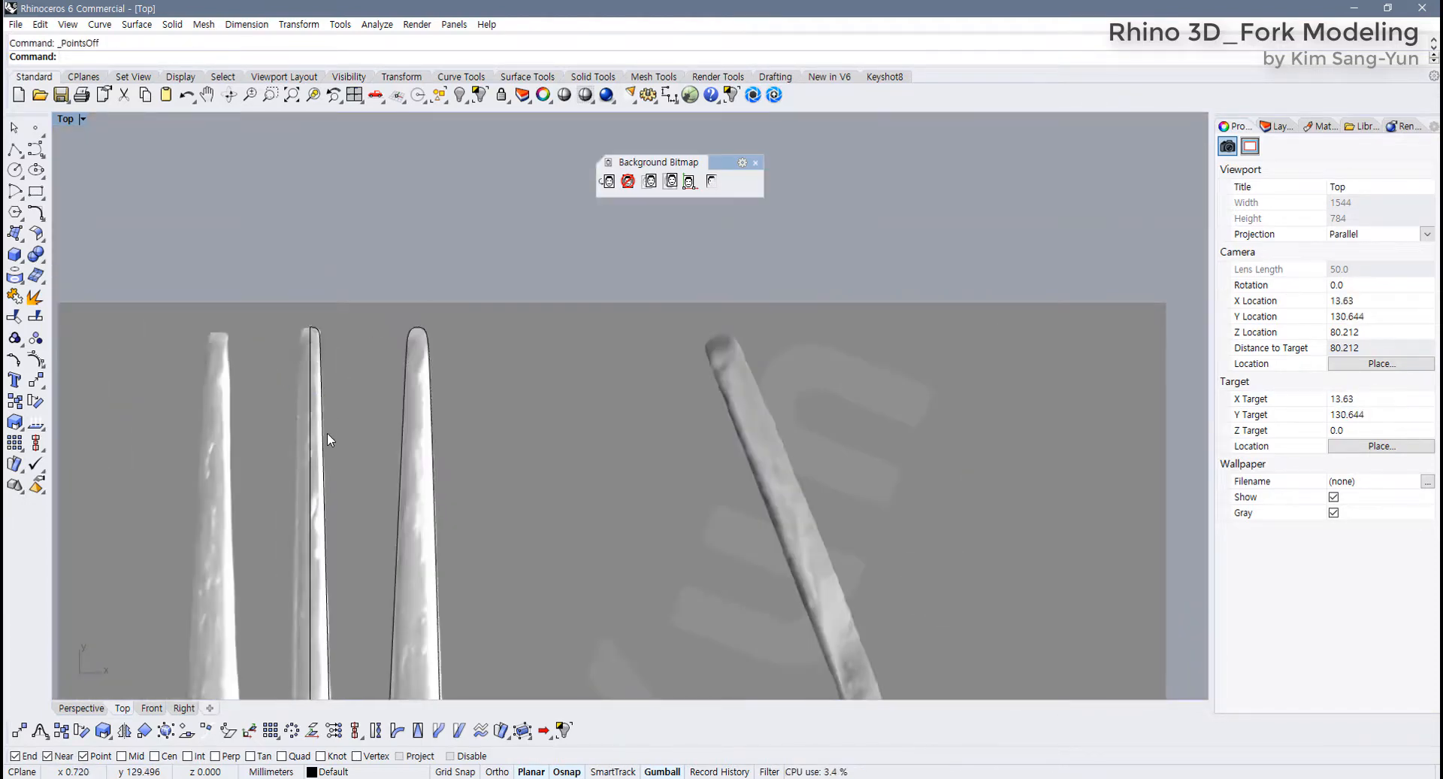
click(321, 433)
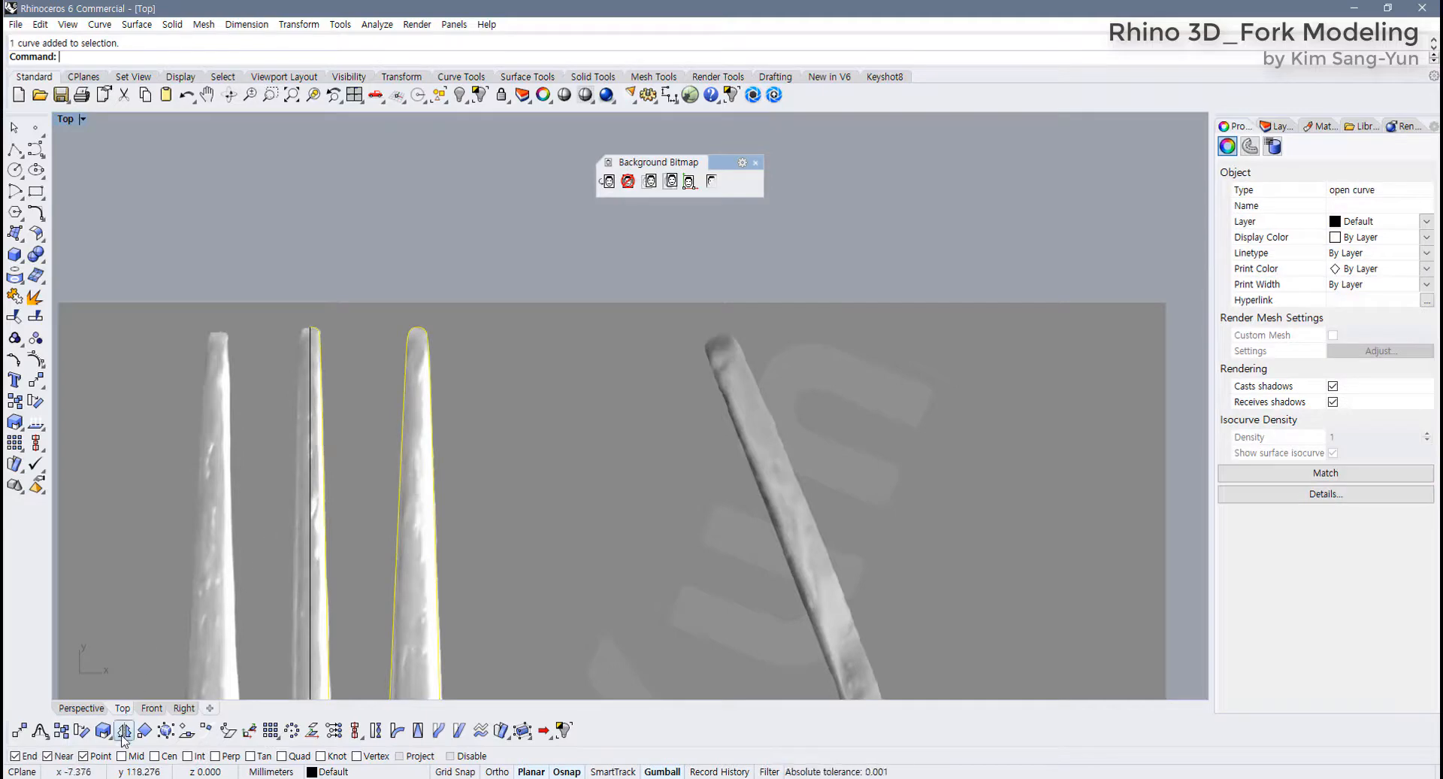
click(124, 731)
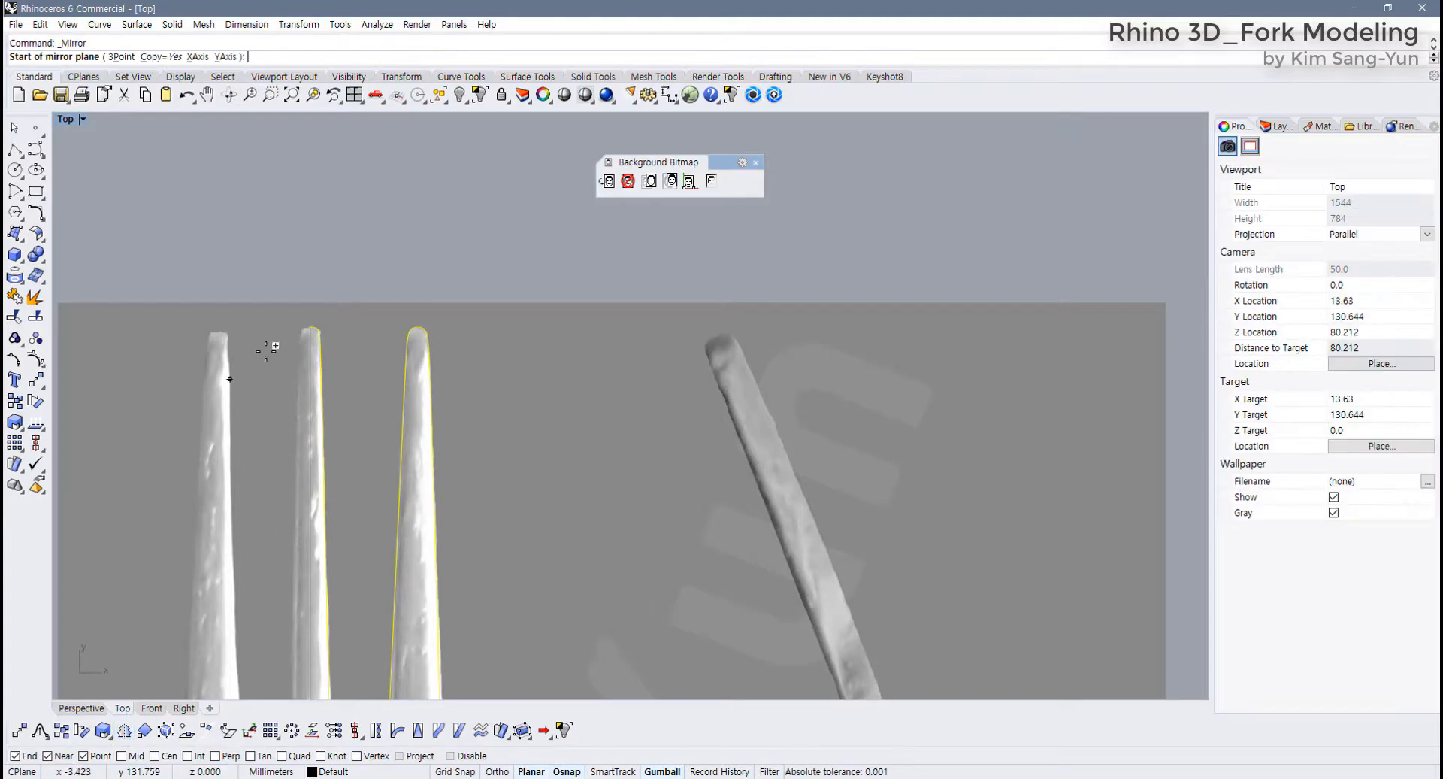
click(310, 327)
click(310, 379)
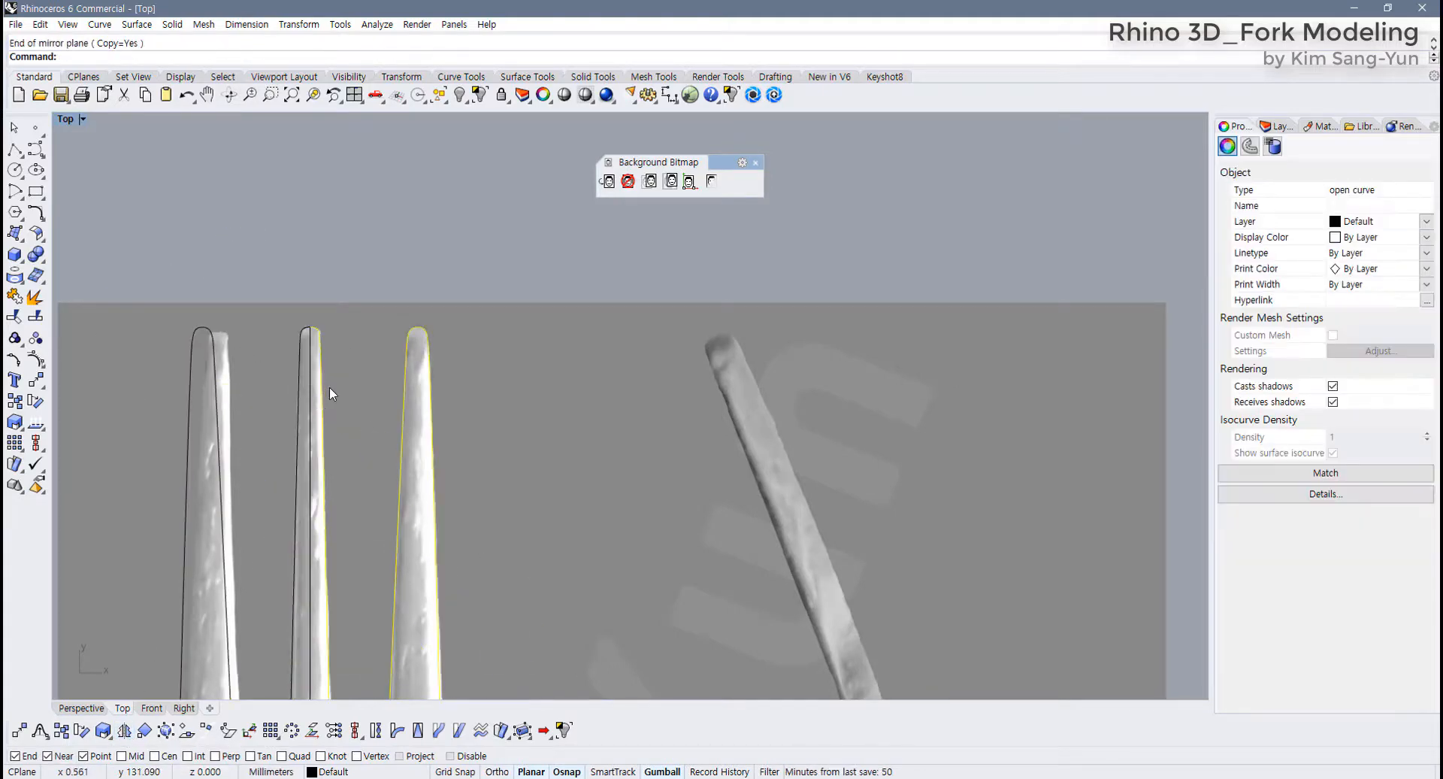
Join the original and mirrored outline halves into one closed curve
shift+click(300, 359)
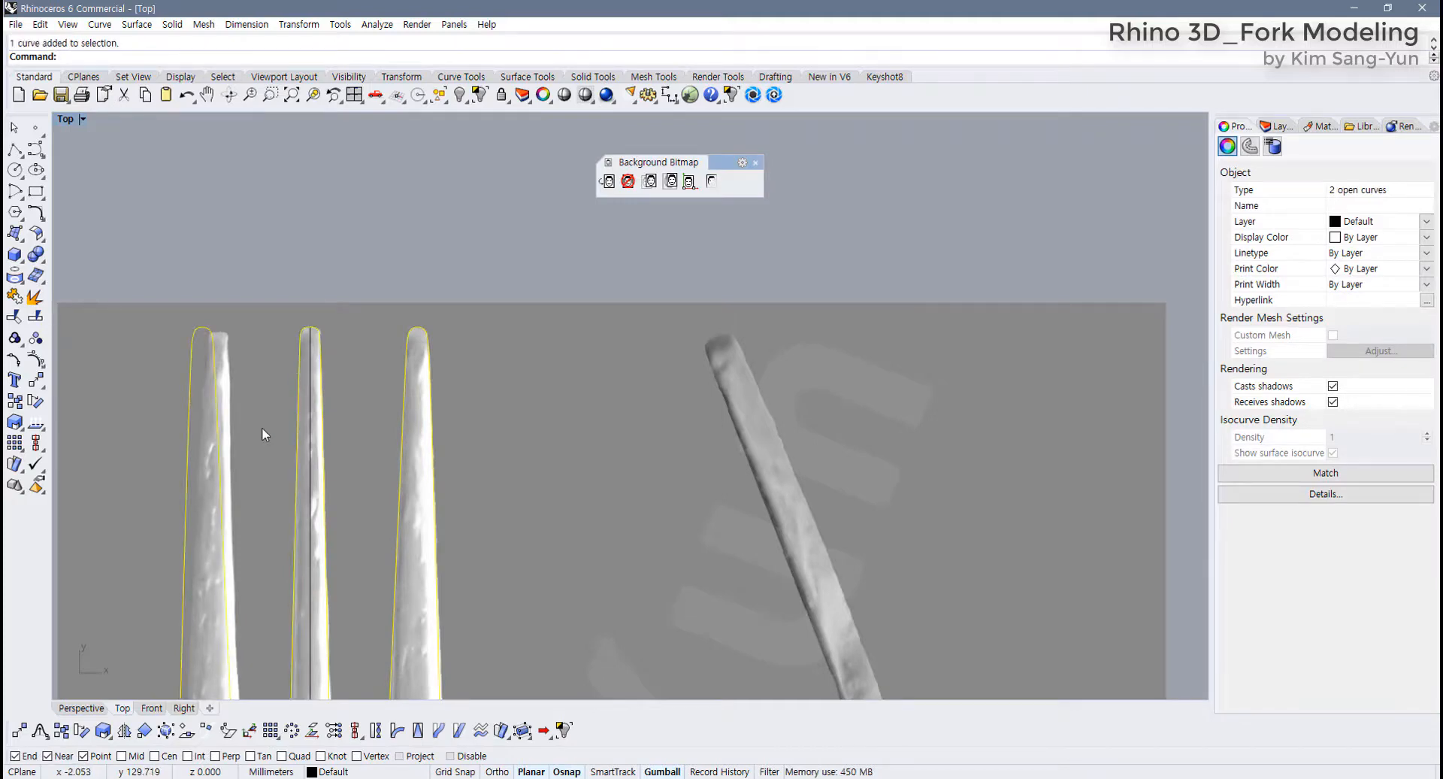
scroll(261, 427, down, 3)
key(ctrl+j)
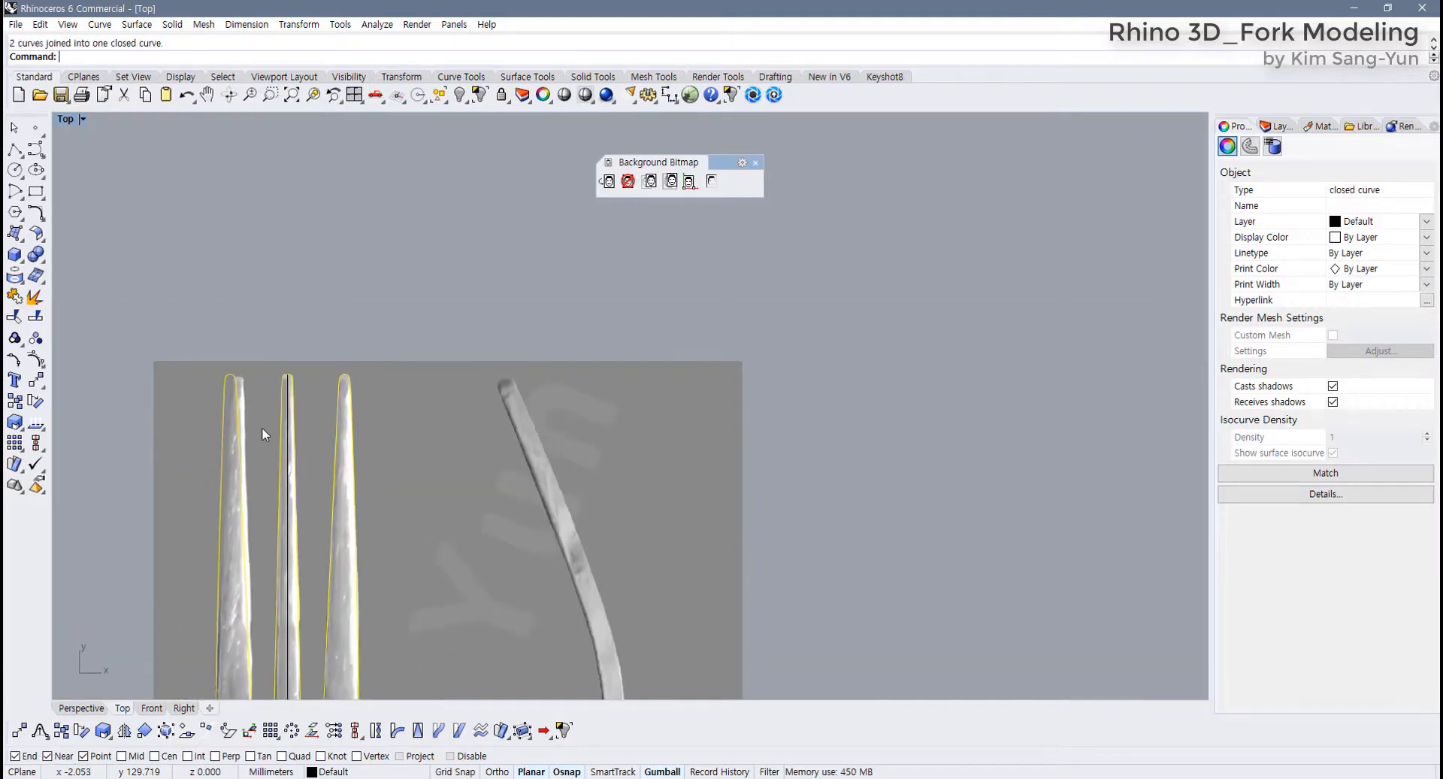
Inspect the joined fork outline against the background image, from the tine tips to the handle
scroll(403, 376, down, 3)
scroll(333, 471, up, 3)
scroll(332, 454, up, 4)
right_drag(331, 410, 321, 564)
scroll(294, 384, down, 2)
right_drag(295, 376, 299, 487)
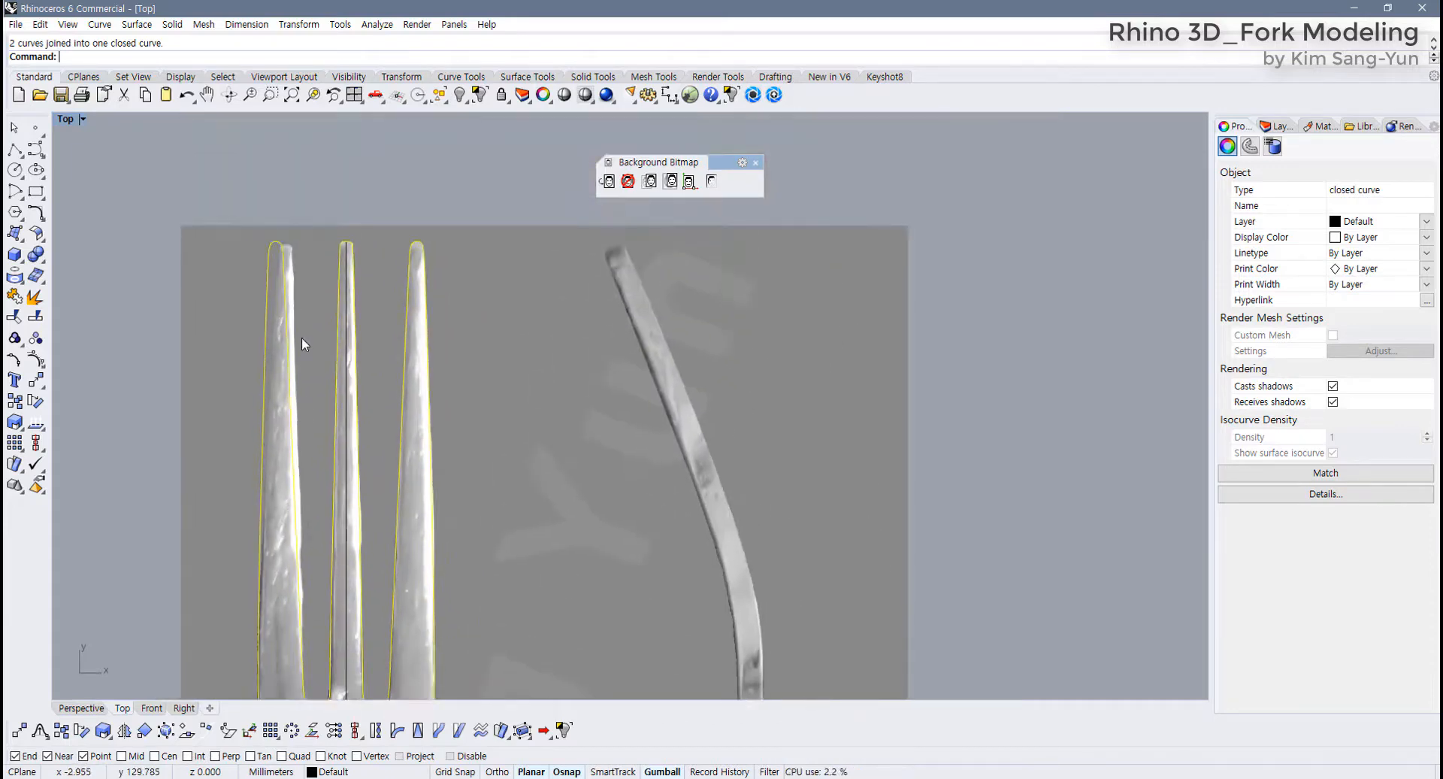
scroll(335, 471, down, 3)
scroll(291, 473, up, 1)
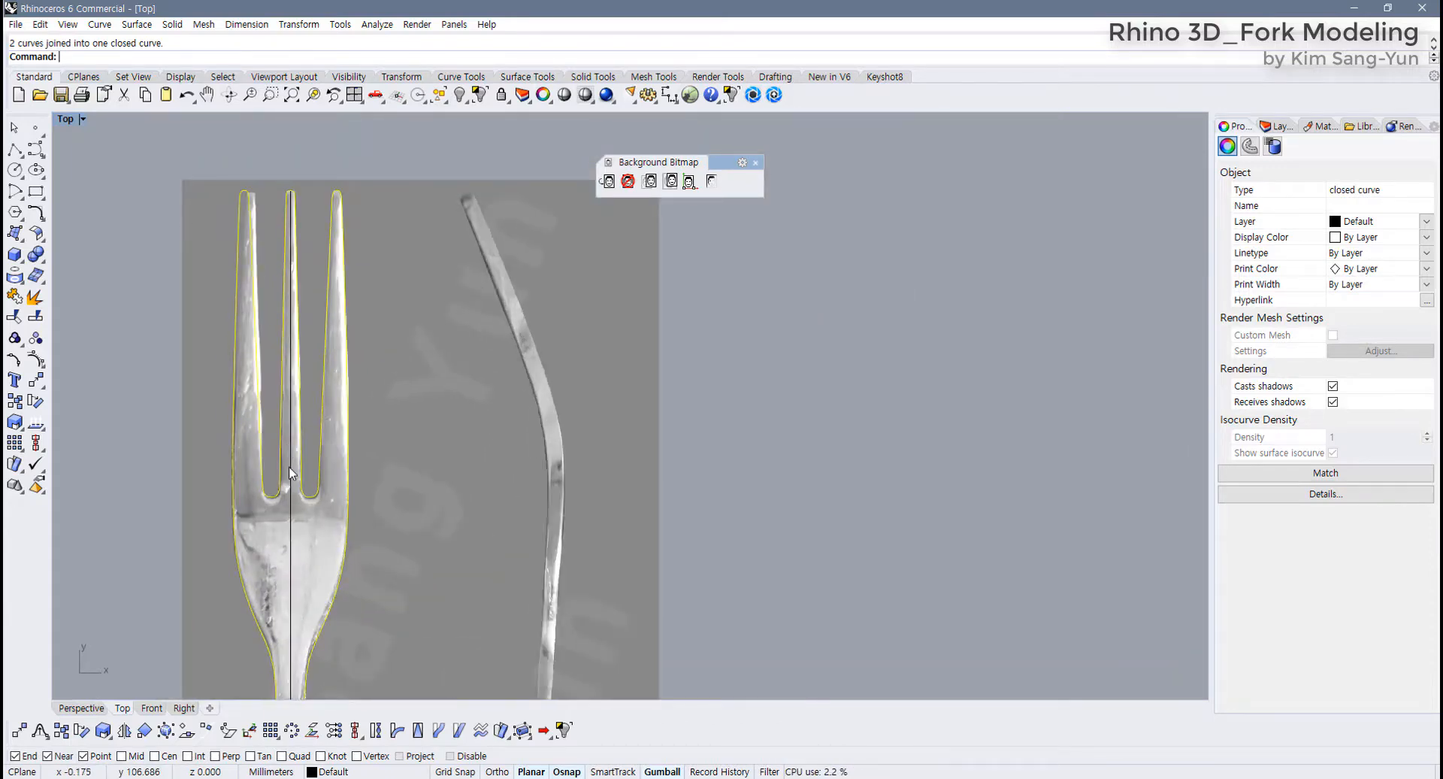
scroll(308, 540, down, 8)
right_drag(324, 559, 356, 420)
scroll(299, 398, up, 8)
scroll(367, 477, down, 4)
scroll(386, 442, up, 2)
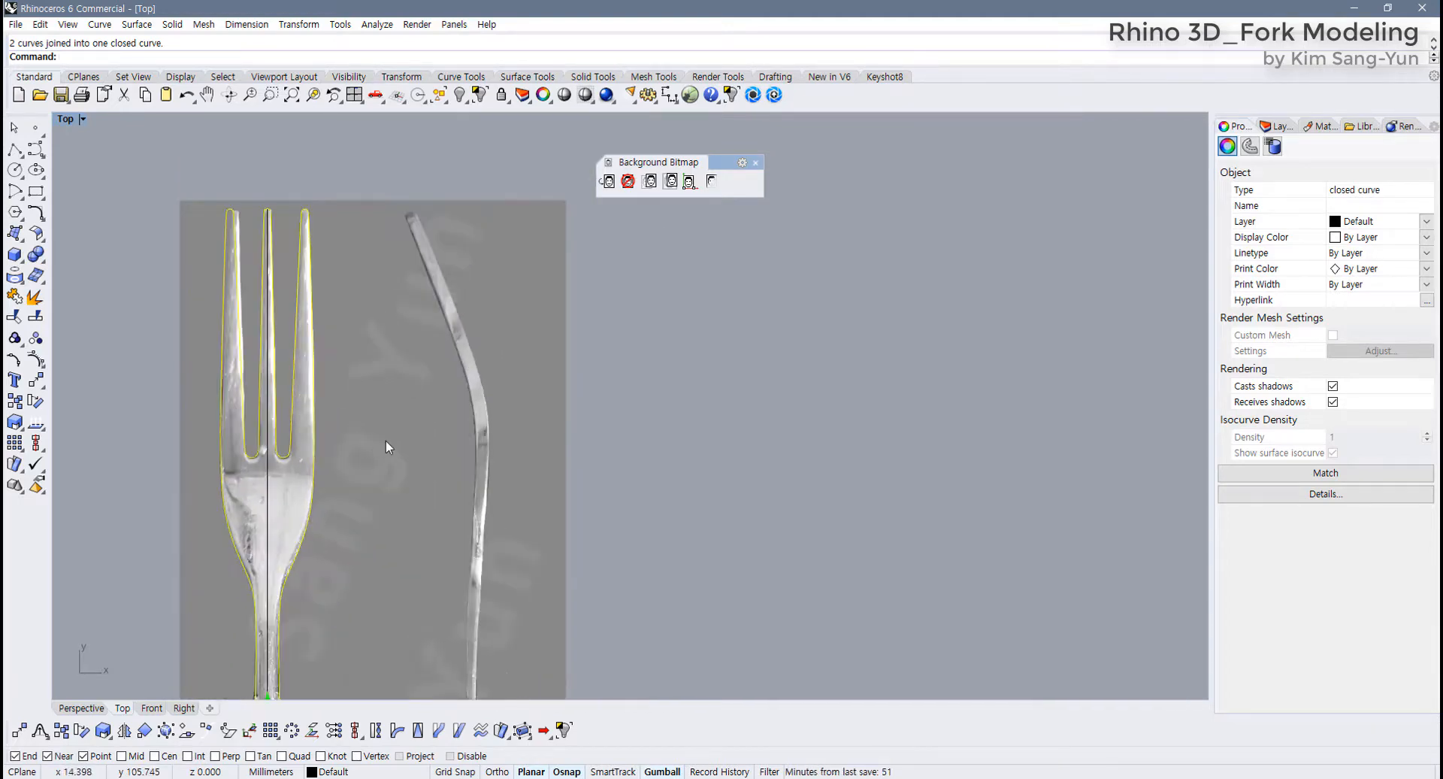
scroll(364, 442, down, 3)
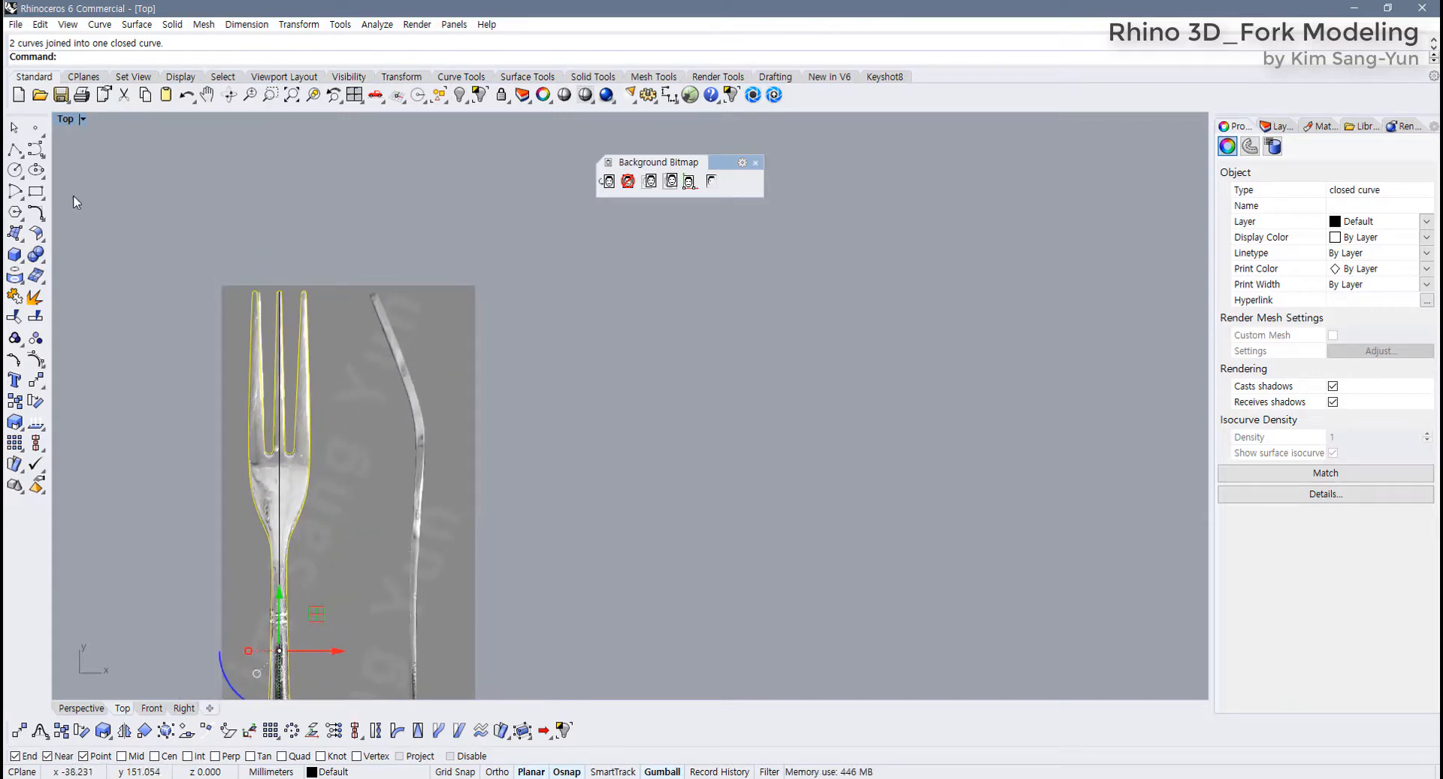
Start a degree 3 control point curve above the side-view fork's tip and place points along its left edge past the bend
click(36, 149)
scroll(373, 315, up, 3)
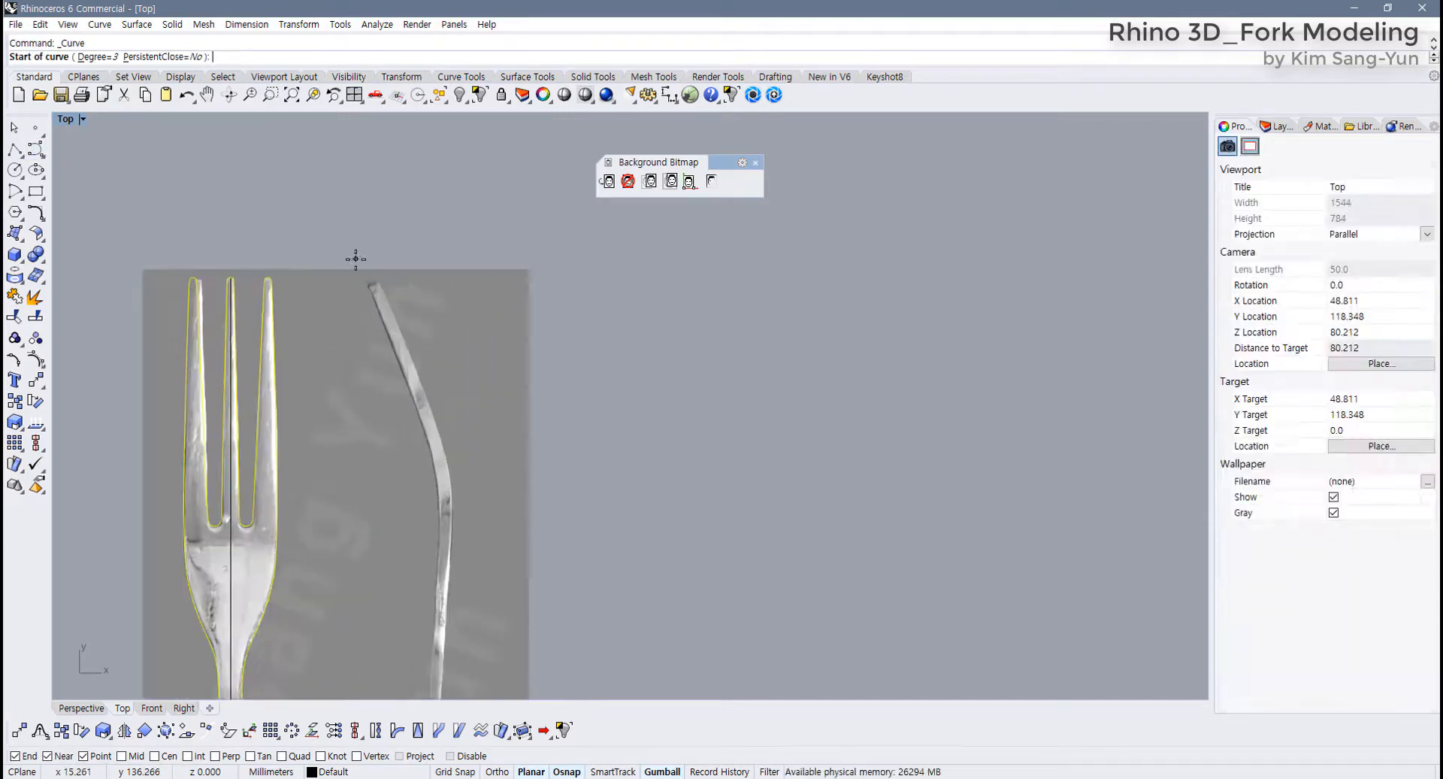
click(350, 252)
click(407, 385)
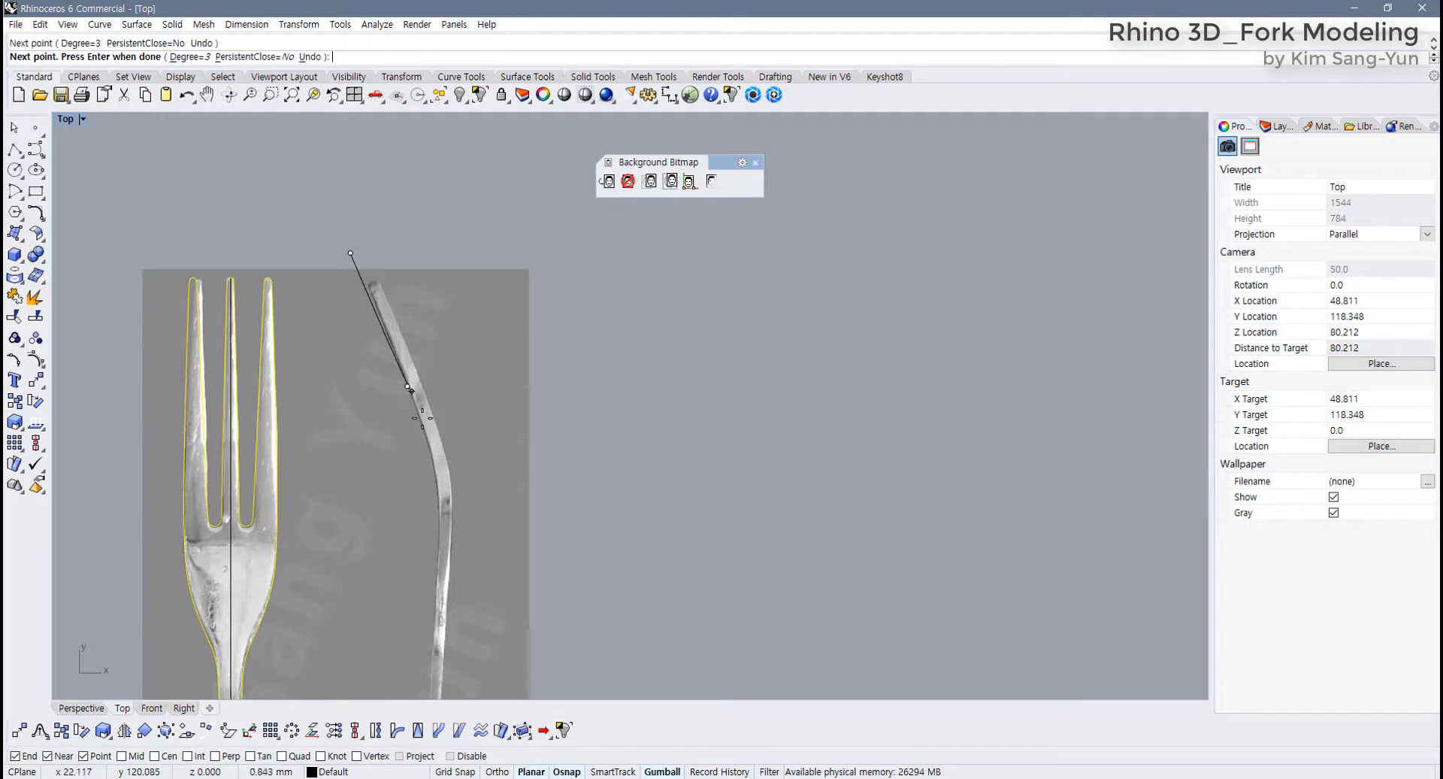
click(436, 472)
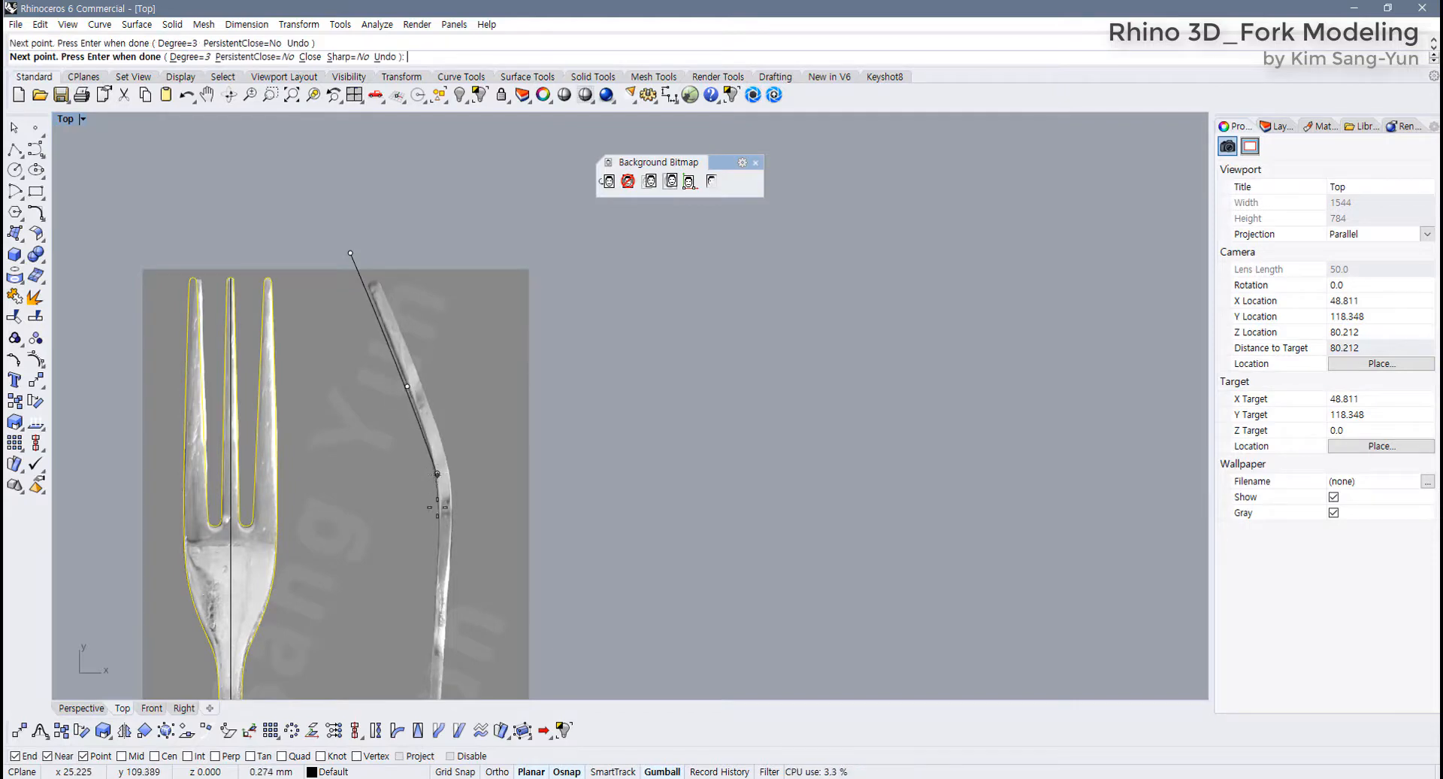
click(439, 545)
Continue the side-view control point curve down the handle's left edge and finish it just below the handle's end
scroll(439, 545, down, 3)
right_drag(439, 545, 414, 268)
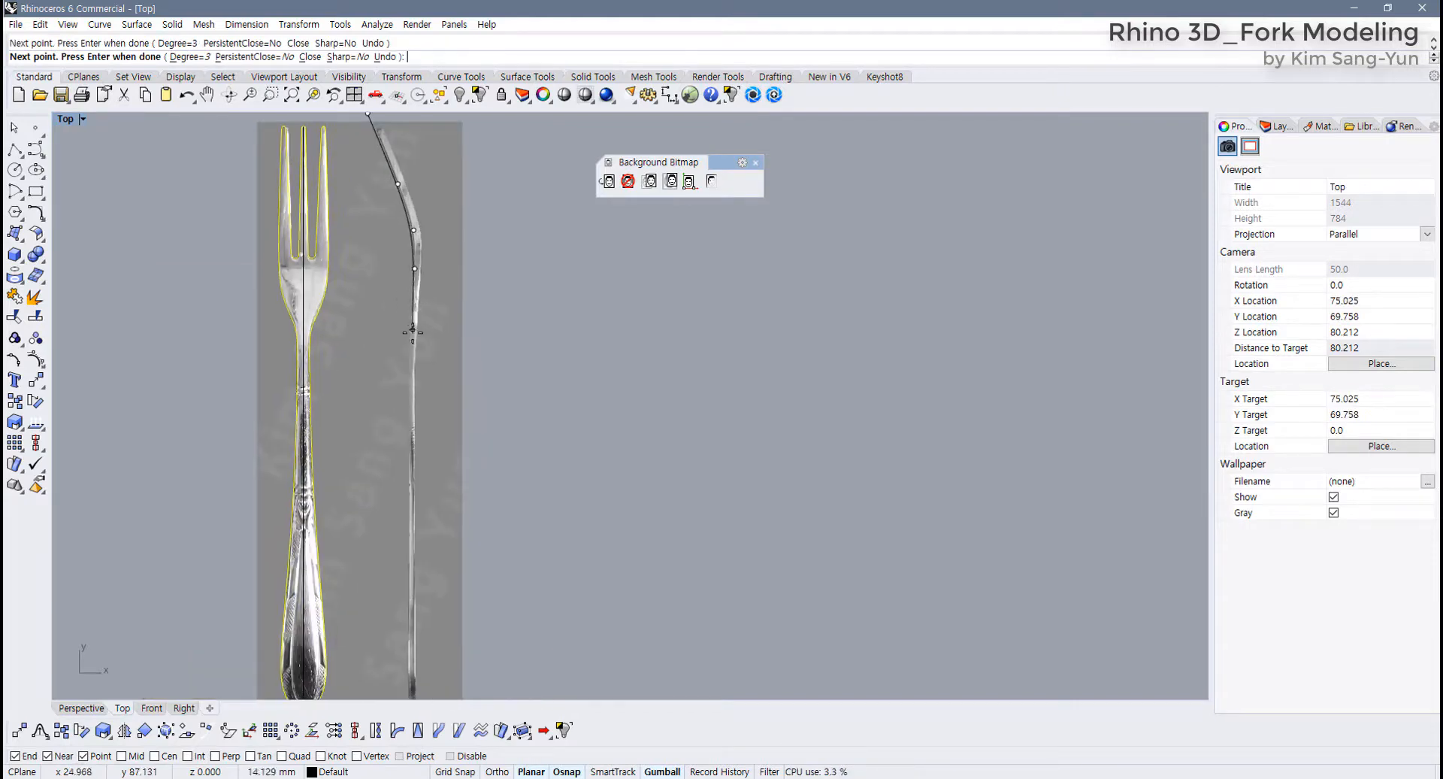
click(408, 386)
scroll(406, 519, down, 2)
right_drag(406, 518, 378, 383)
scroll(376, 431, up, 6)
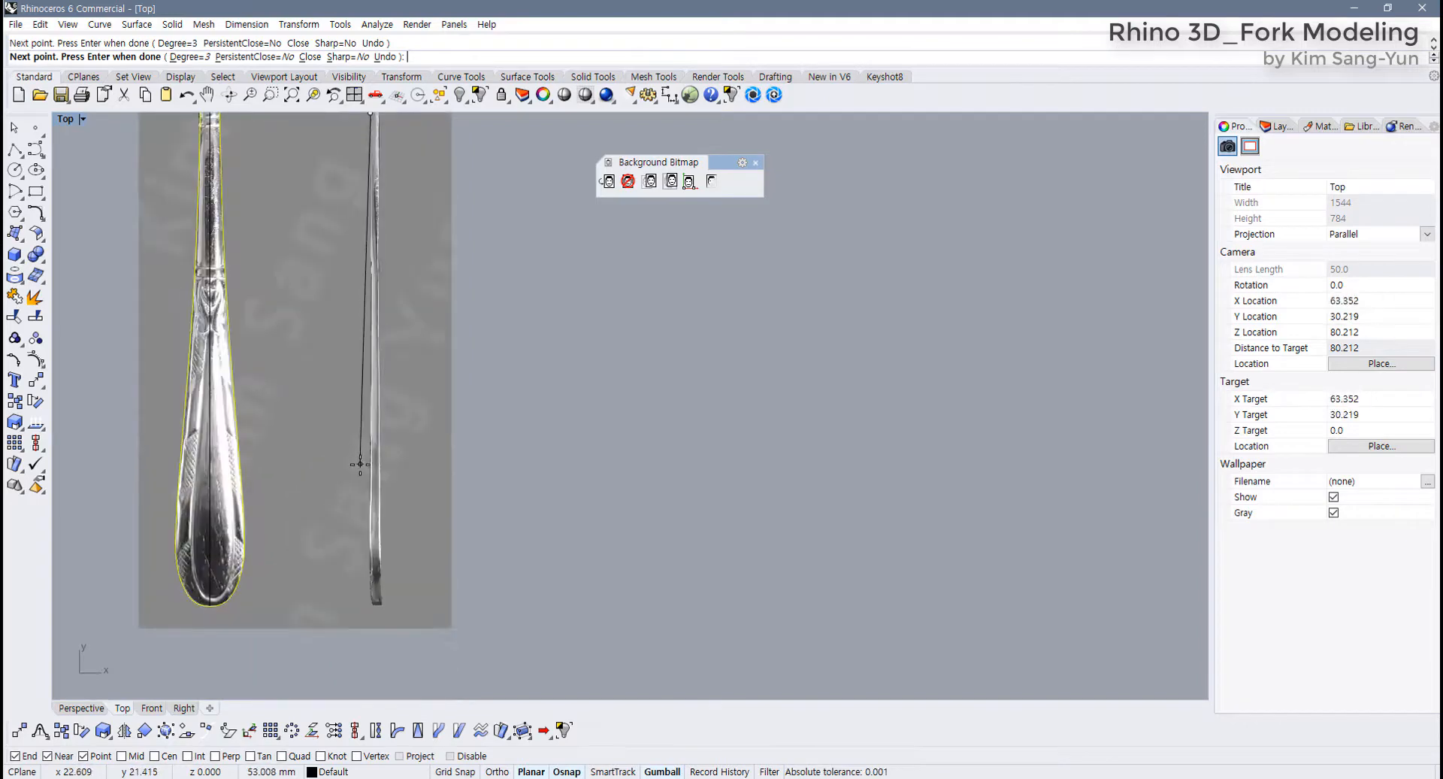
click(369, 523)
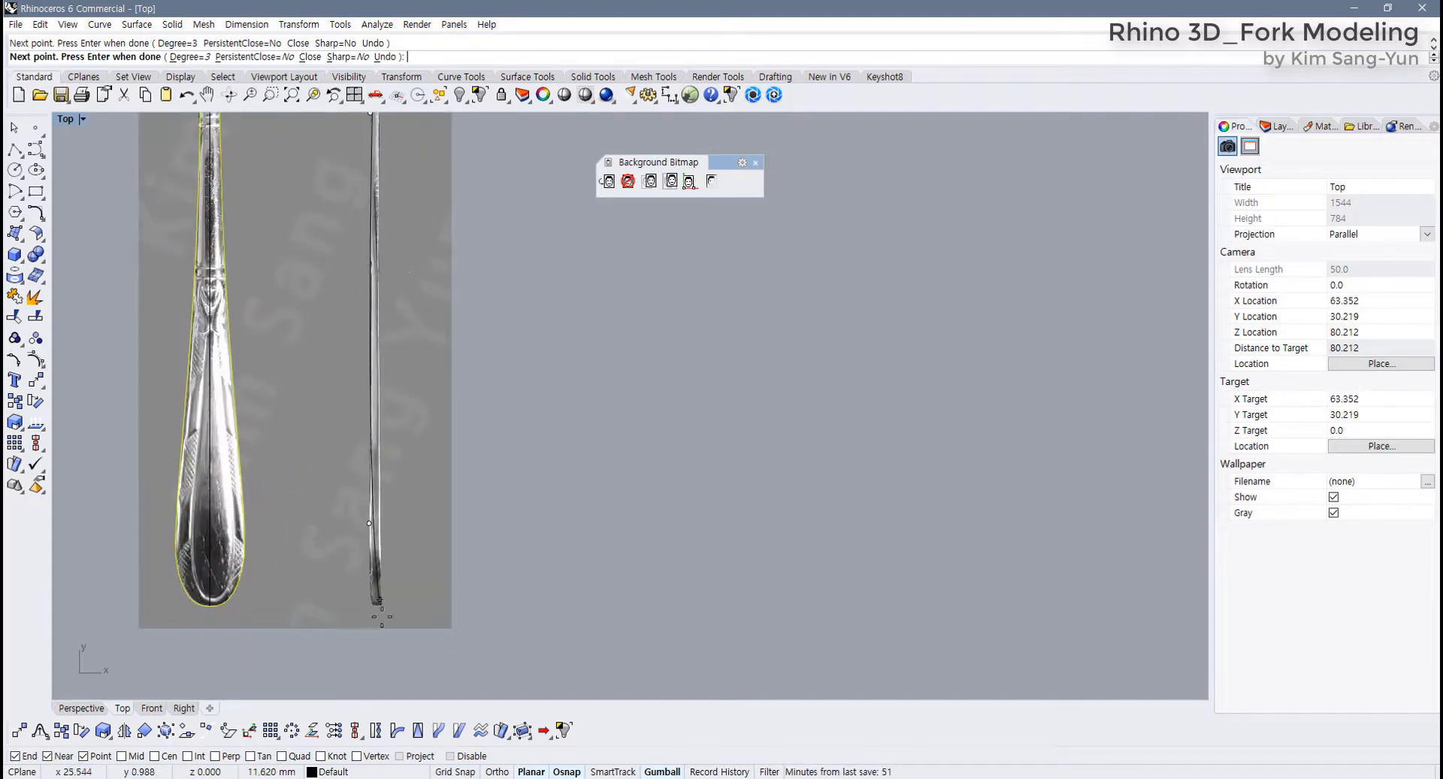
click(367, 654)
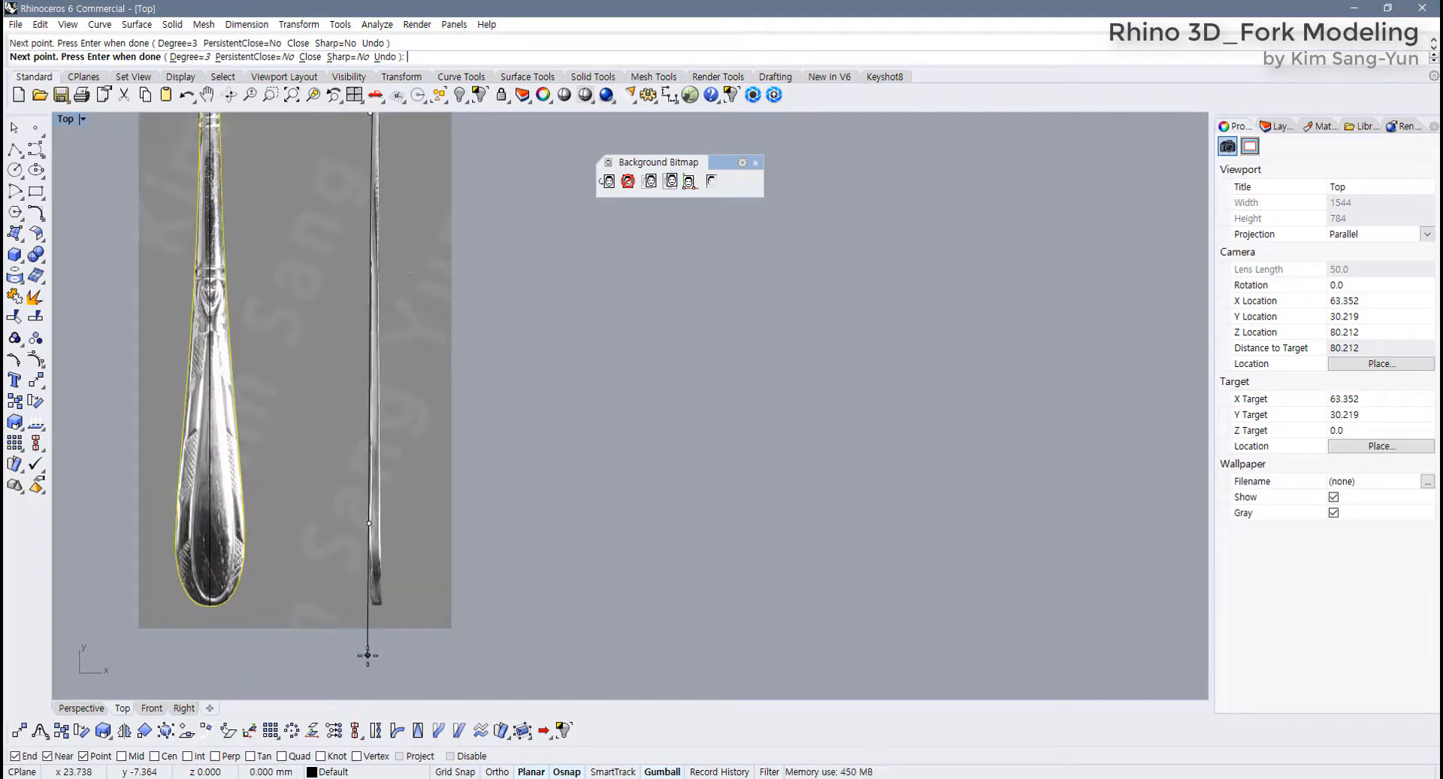
scroll(445, 548, down, 4)
Show the side-view curve's control points and shift the point at the bend slightly toward the fork along X
scroll(372, 470, up, 3)
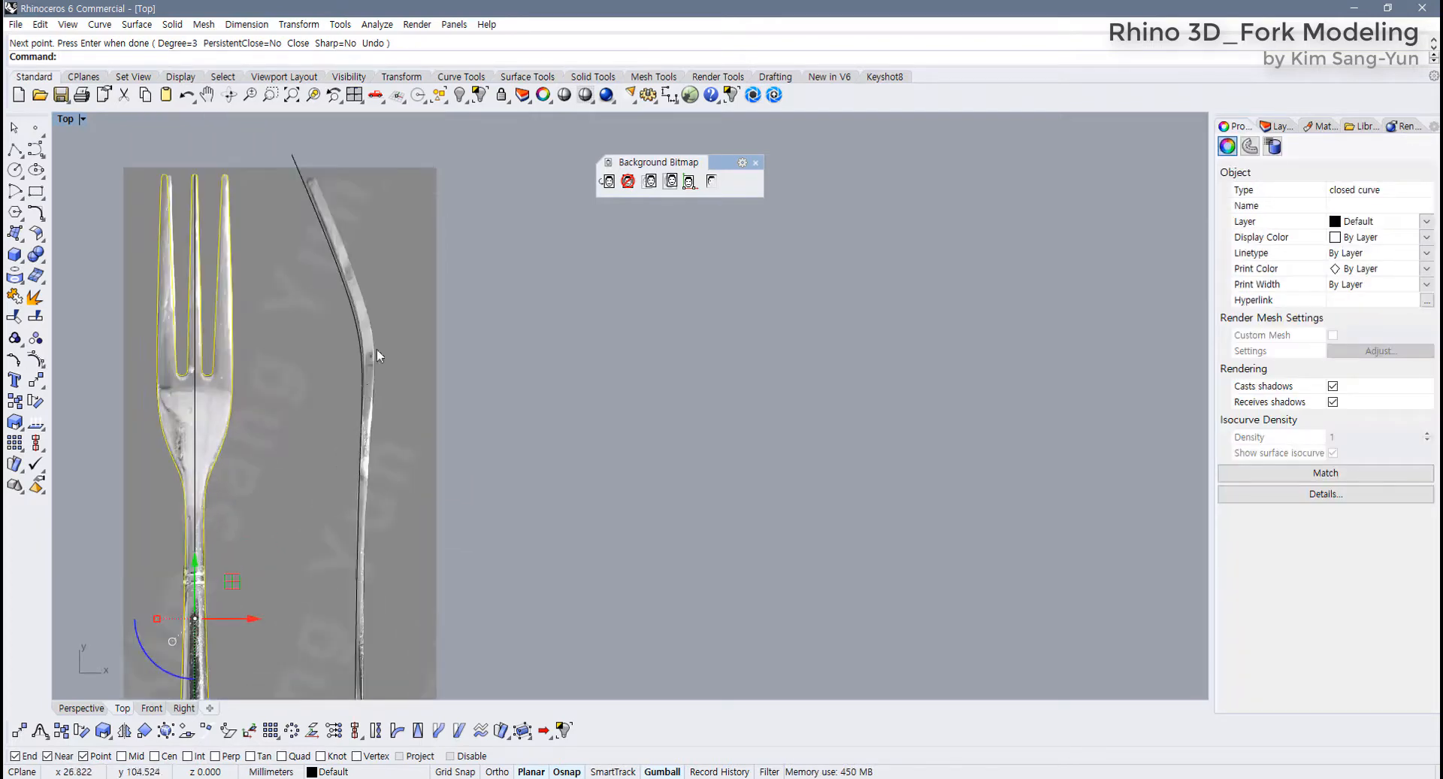
click(355, 376)
key(F10)
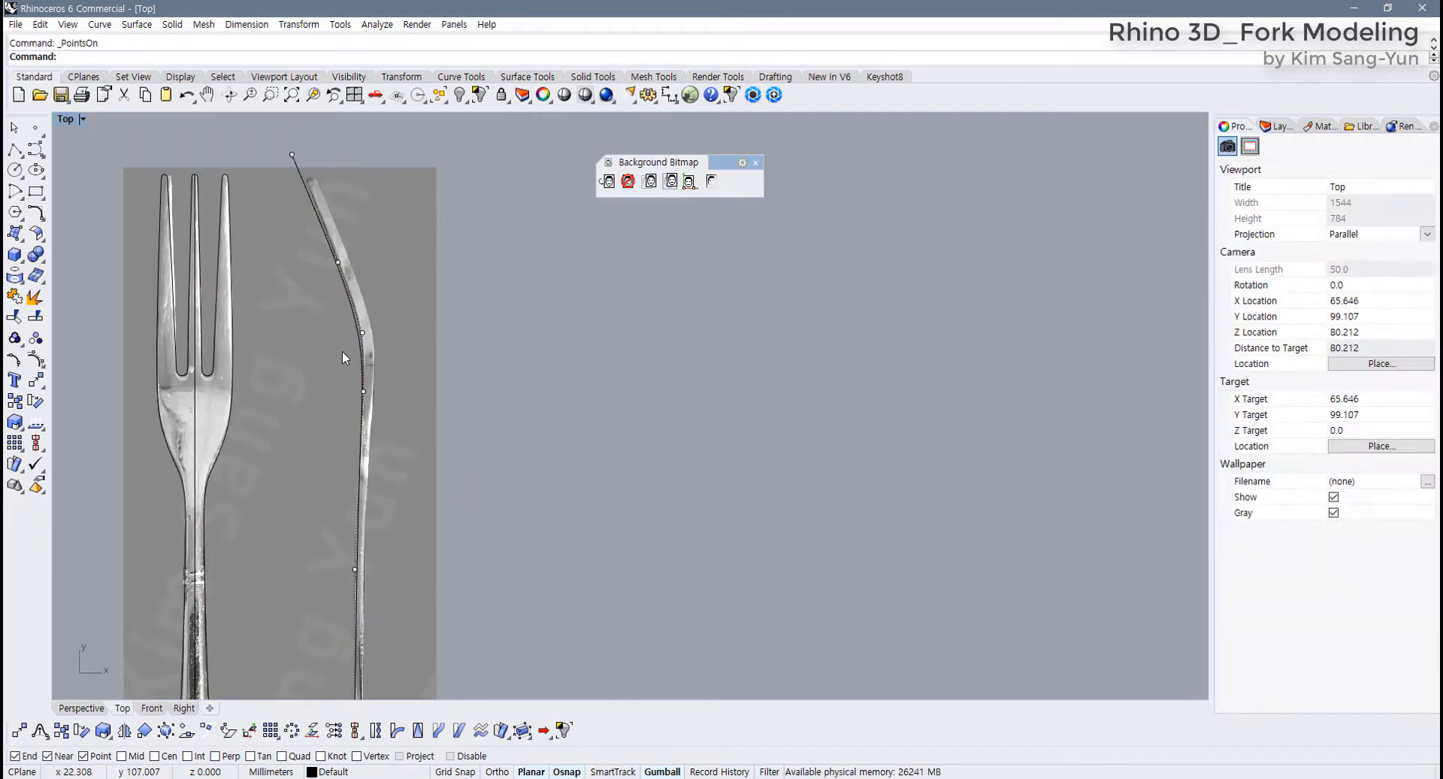
click(363, 332)
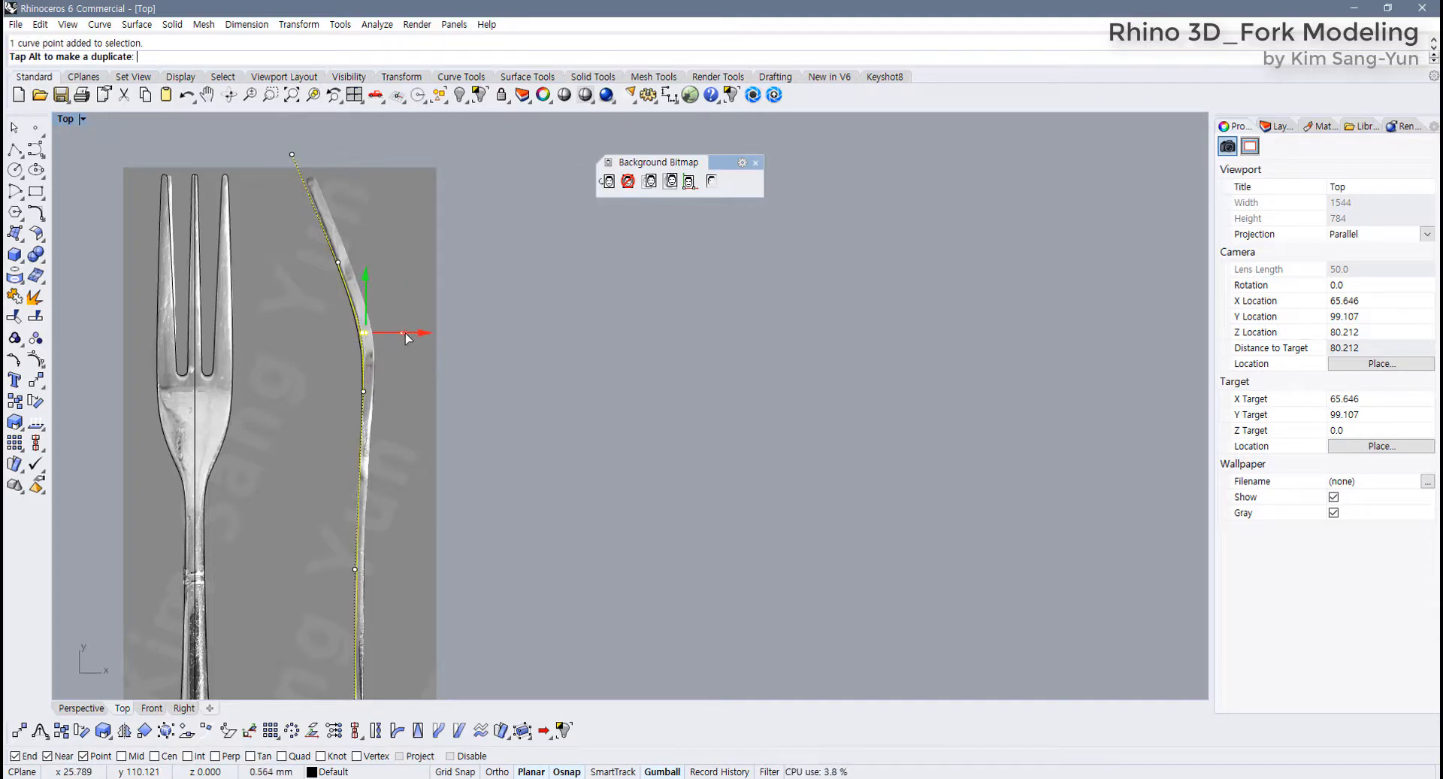
drag(404, 333, 405, 332)
right_drag(331, 296, 309, 373)
scroll(309, 373, up, 4)
Adjust the side-view curve's upper two control points so the curve follows the left edge up to the tip
click(318, 321)
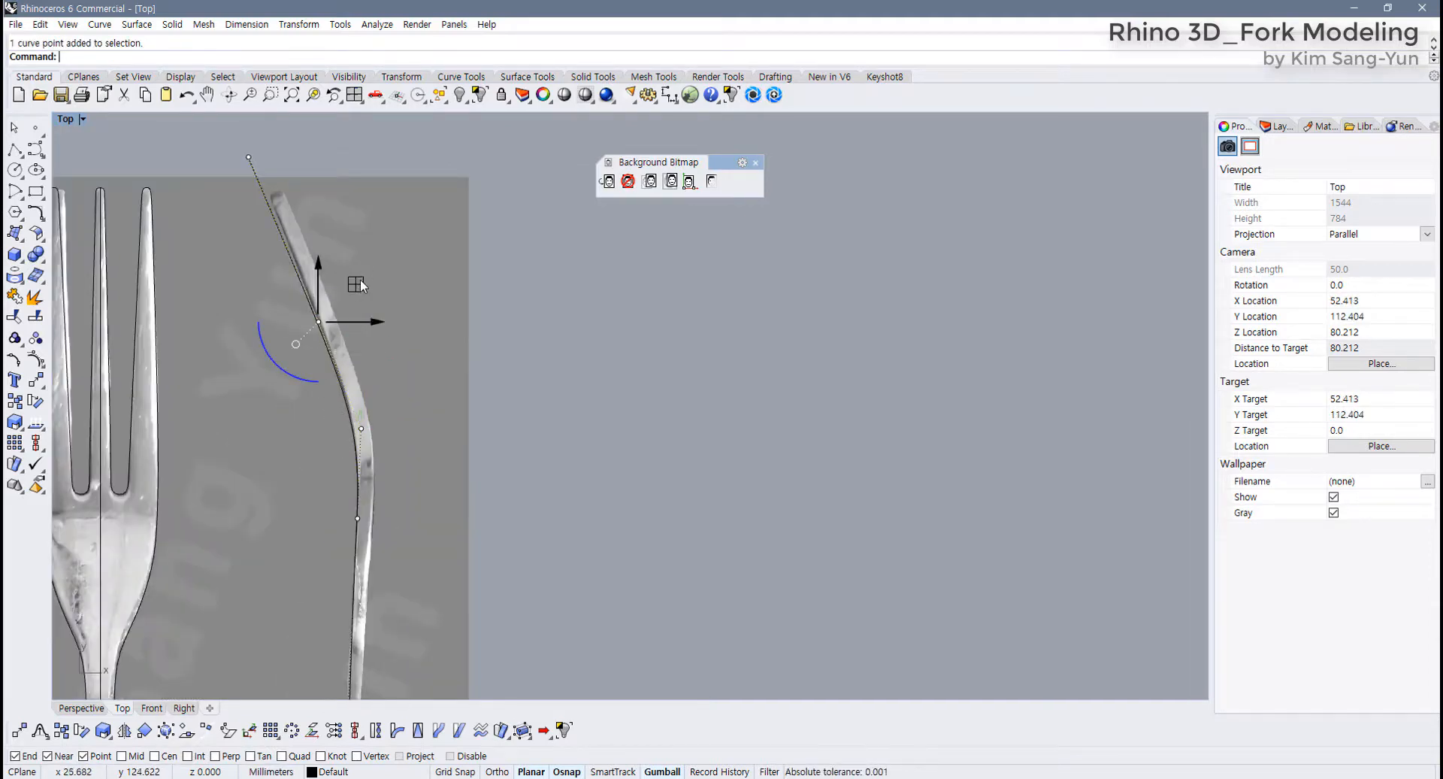
drag(360, 281, 360, 274)
right_drag(309, 256, 309, 387)
drag(235, 274, 265, 302)
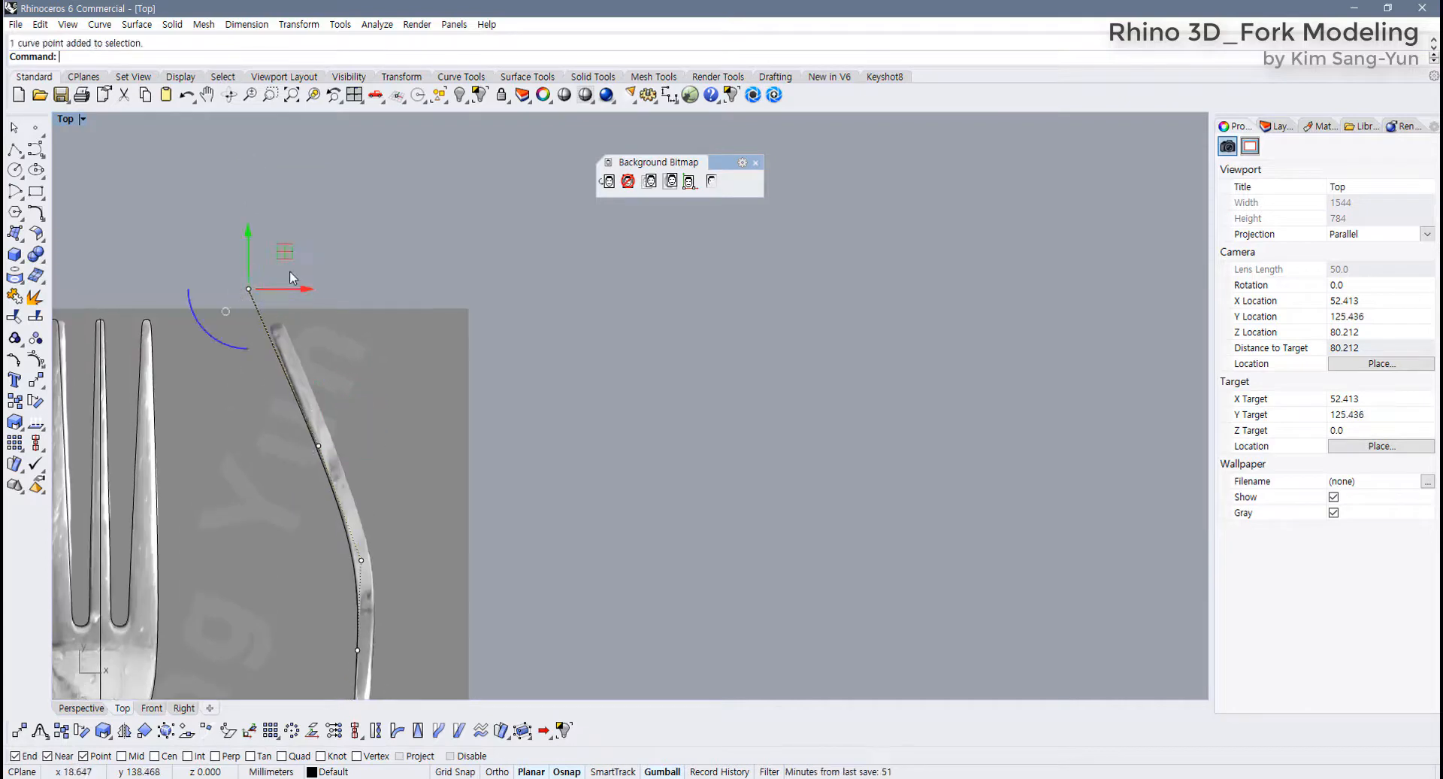
drag(290, 257, 296, 254)
click(330, 370)
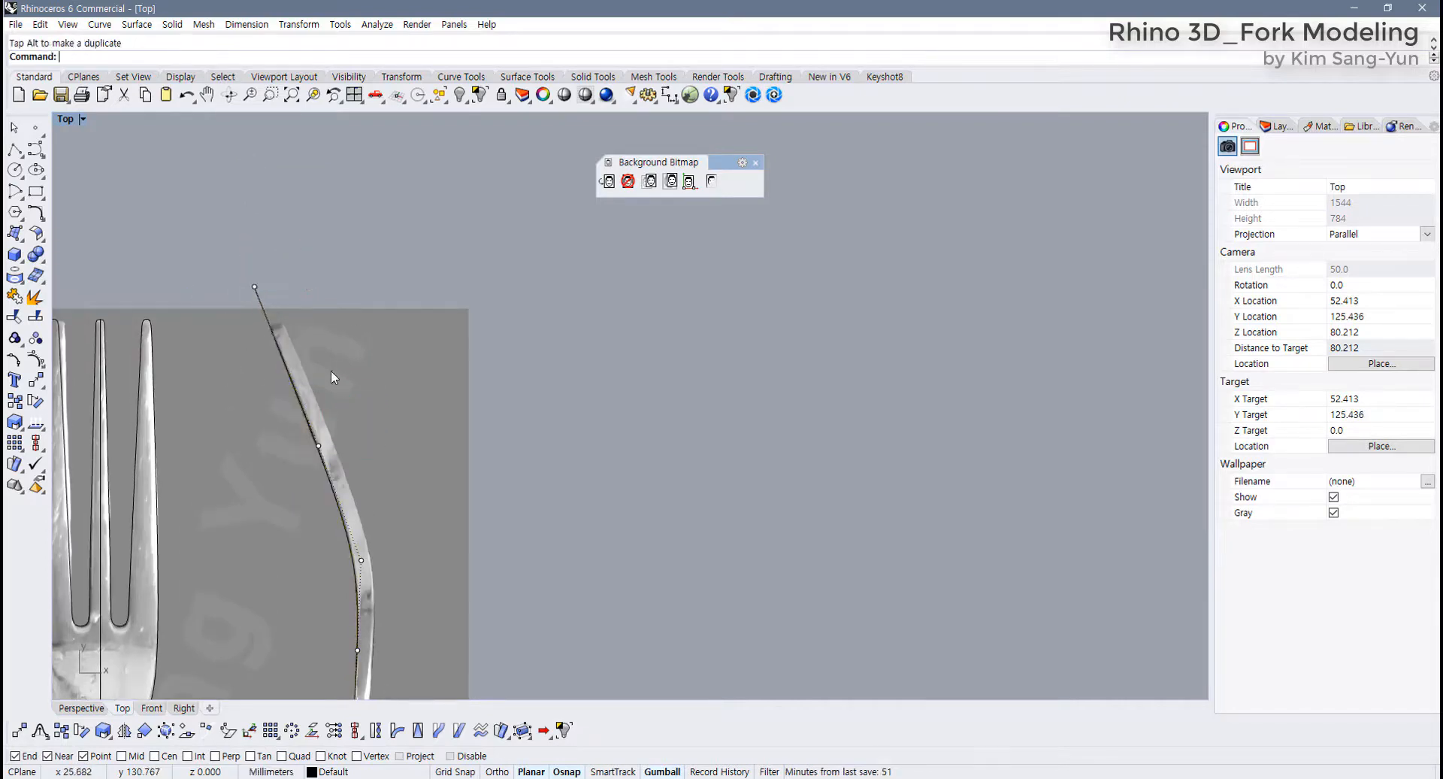
Examine the closed top-view outline alongside the side-view profile over the fork's full length
scroll(305, 403, down, 4)
right_drag(287, 447, 330, 402)
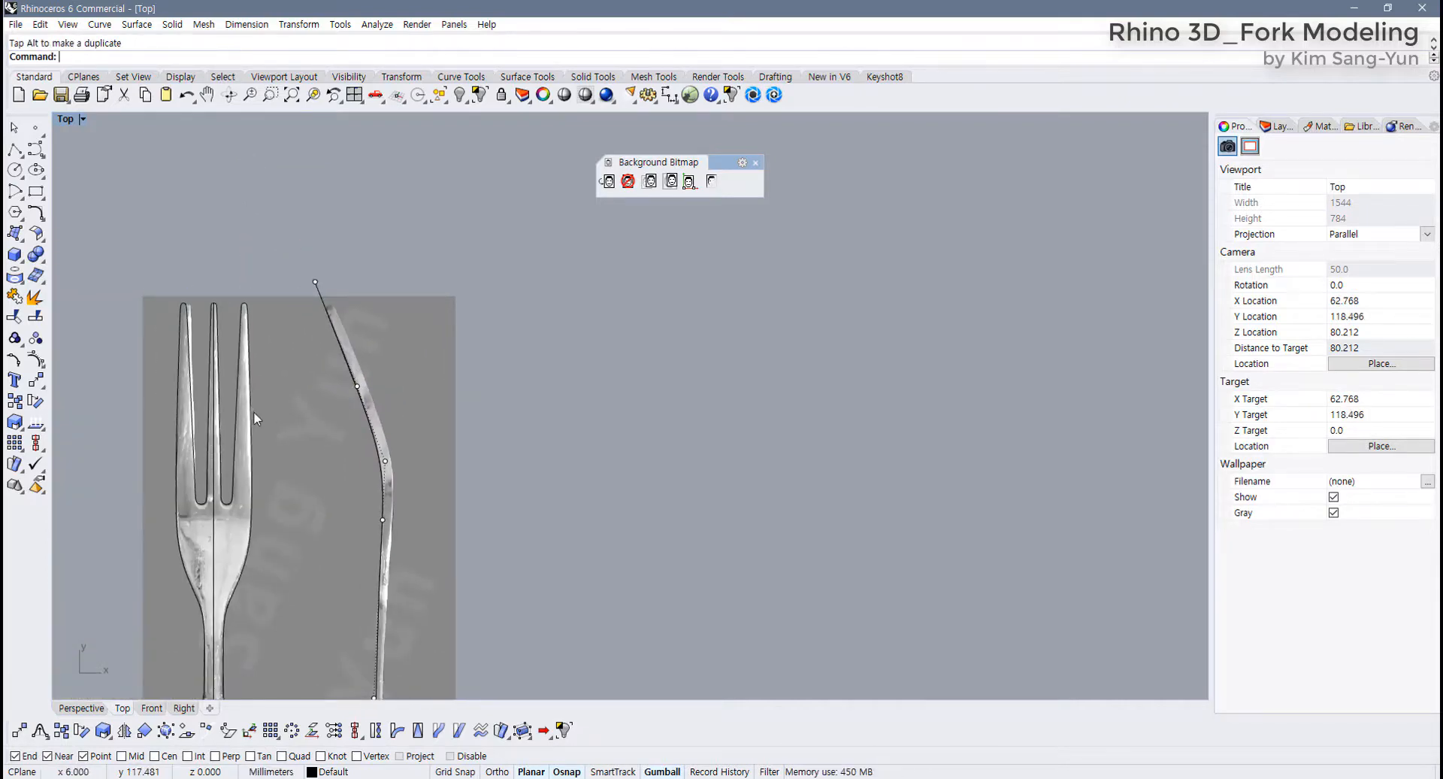
click(250, 407)
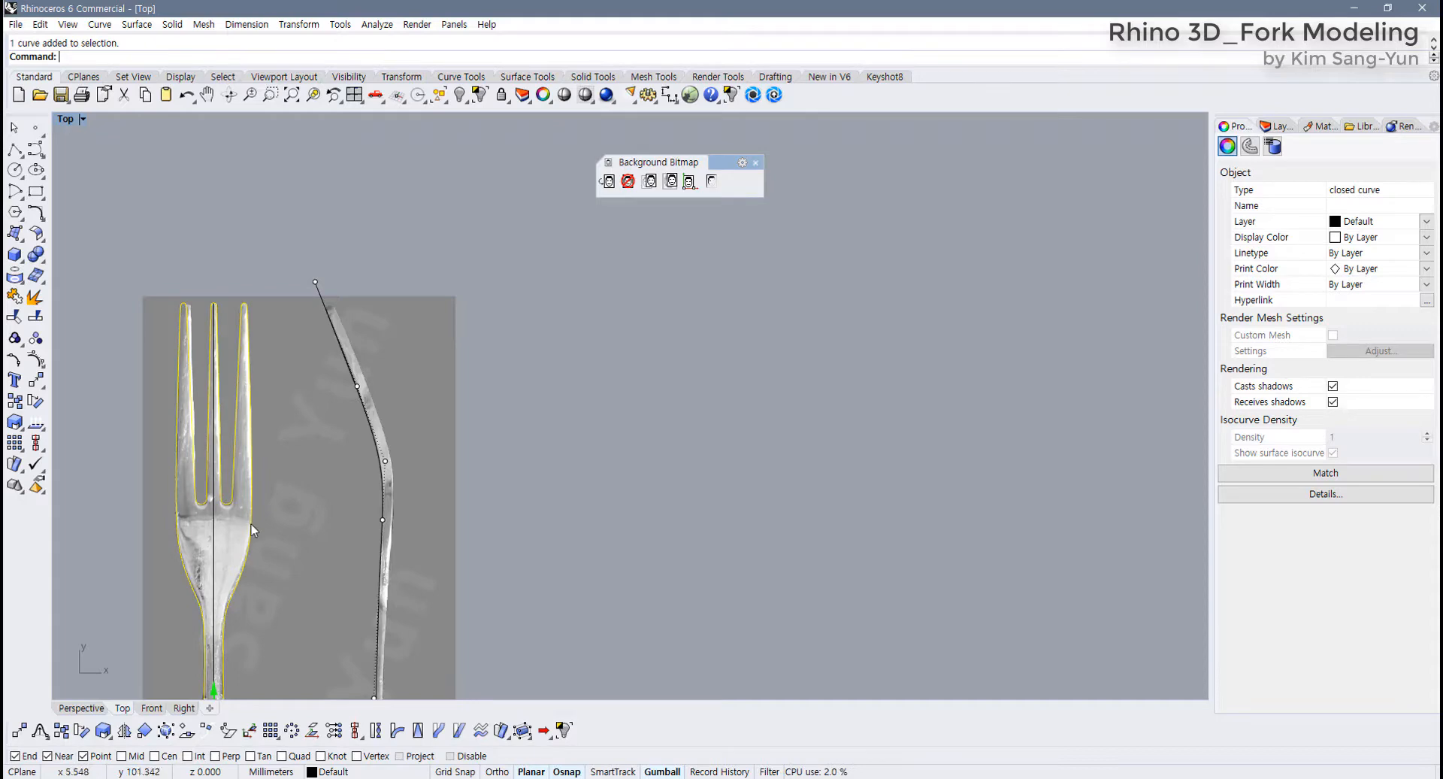
scroll(251, 524, down, 6)
right_drag(251, 525, 273, 372)
scroll(254, 376, up, 8)
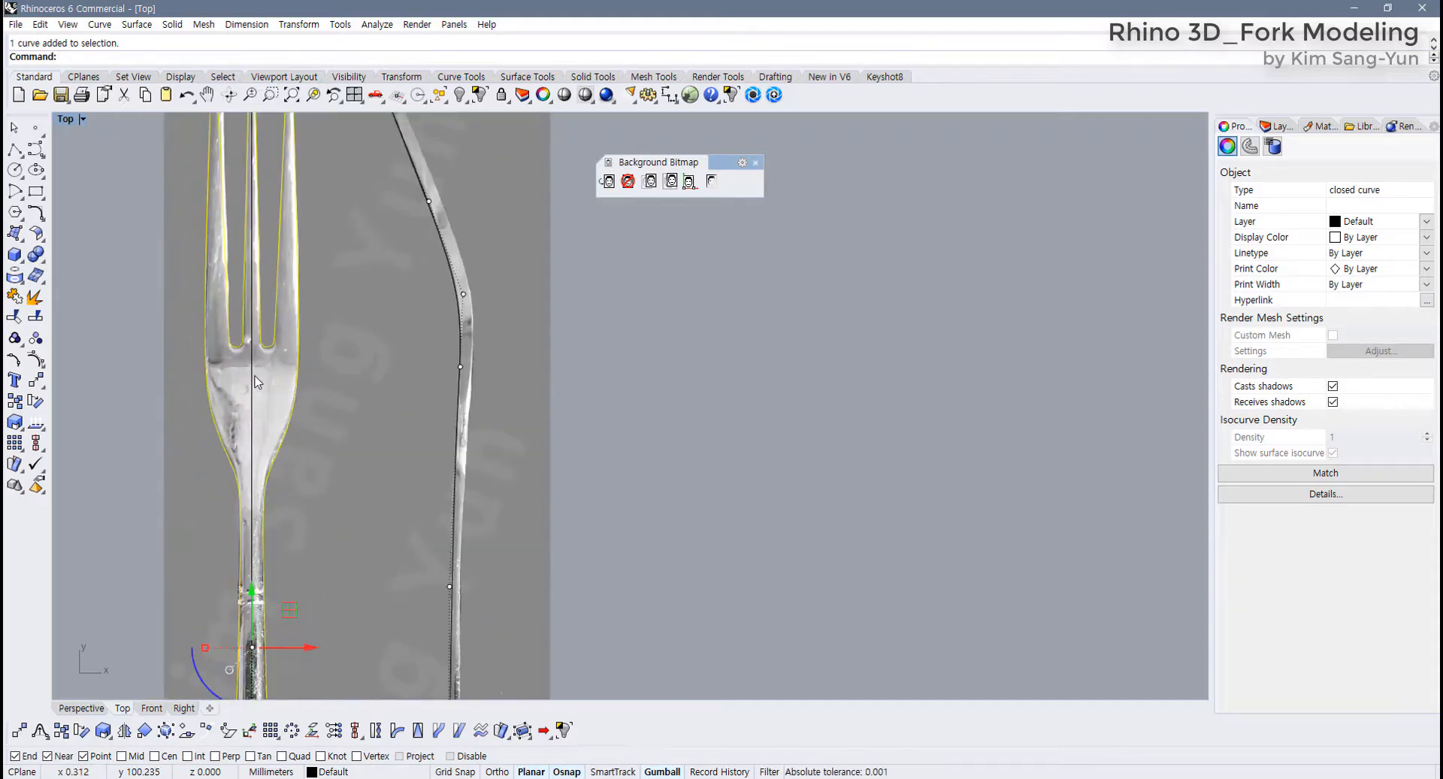
scroll(256, 384, down, 3)
right_drag(256, 384, 285, 443)
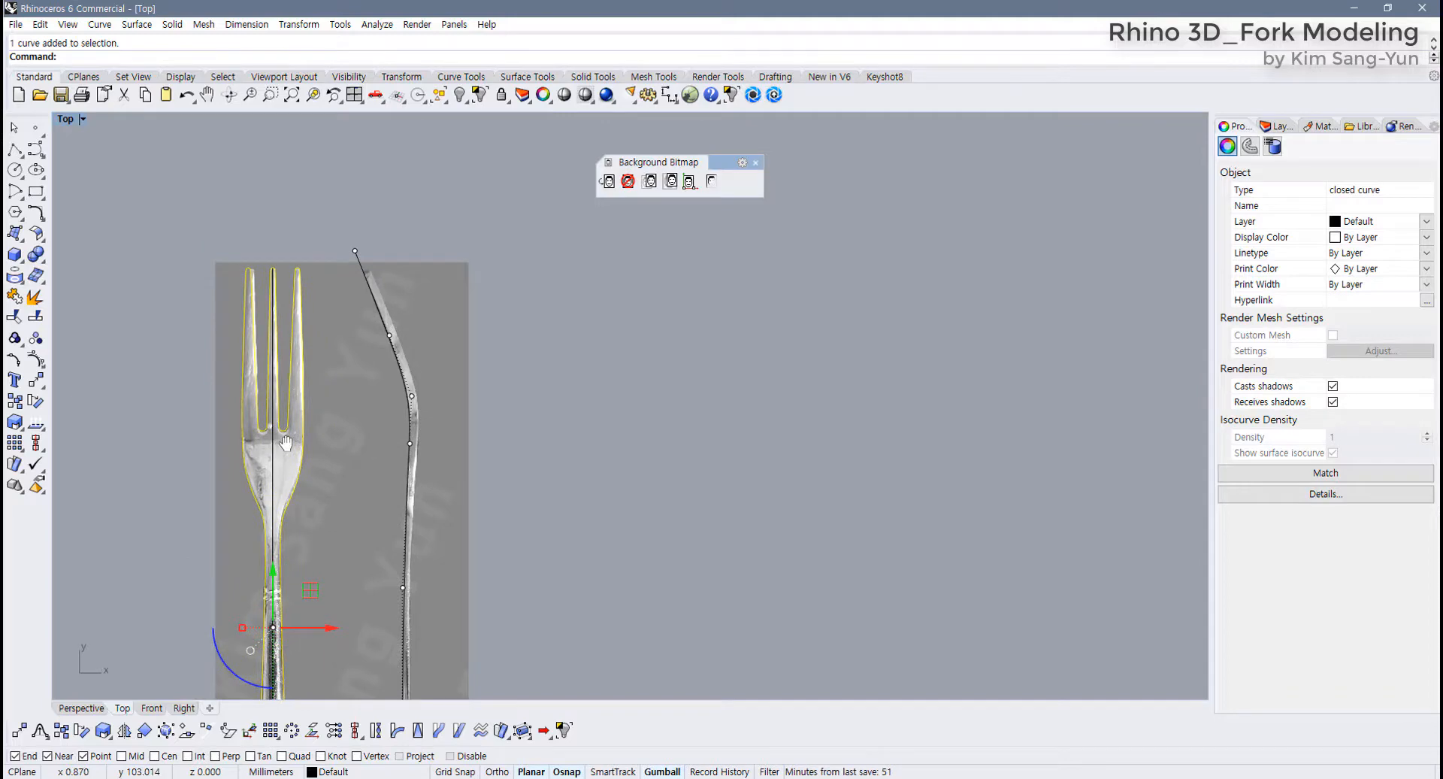
scroll(276, 450, down, 2)
right_drag(345, 506, 332, 387)
scroll(332, 387, down, 2)
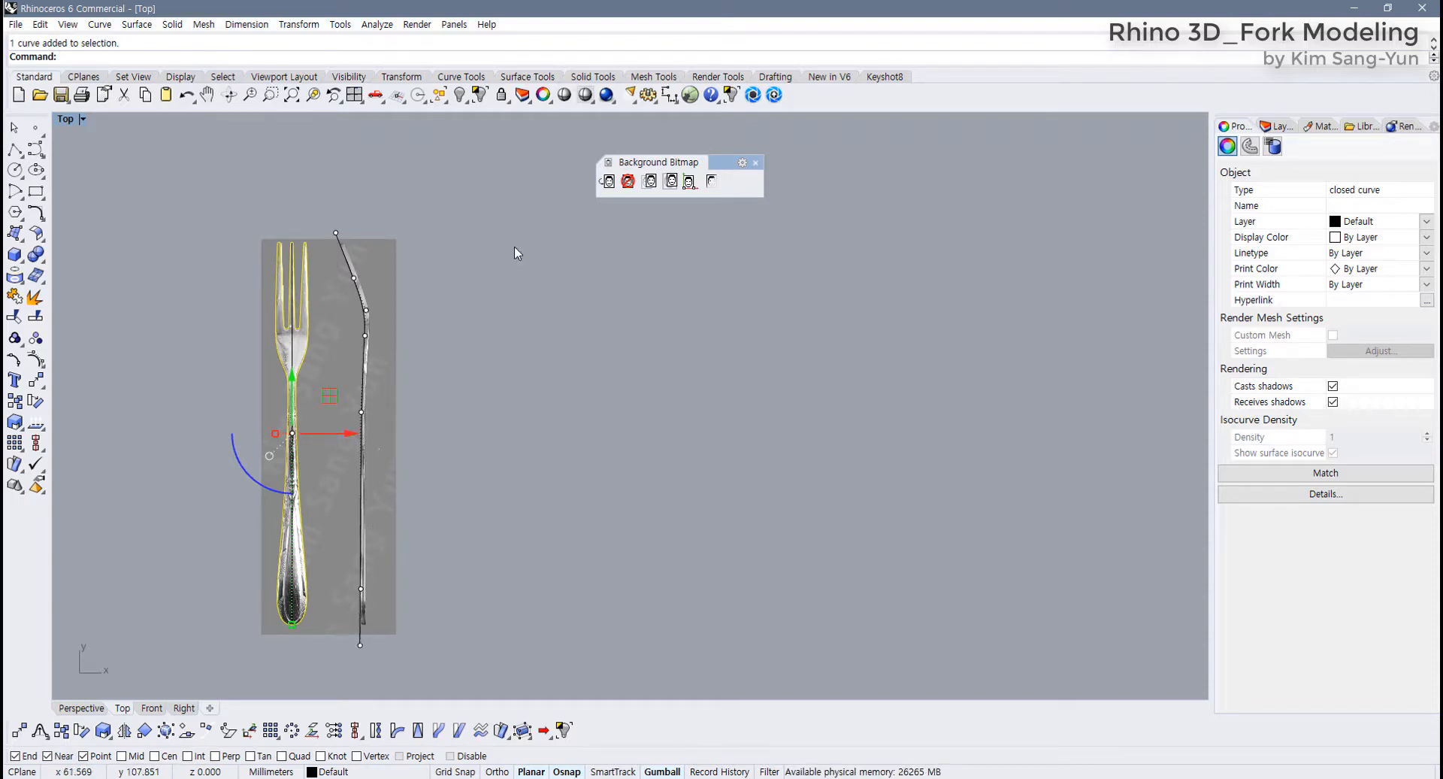
click(404, 79)
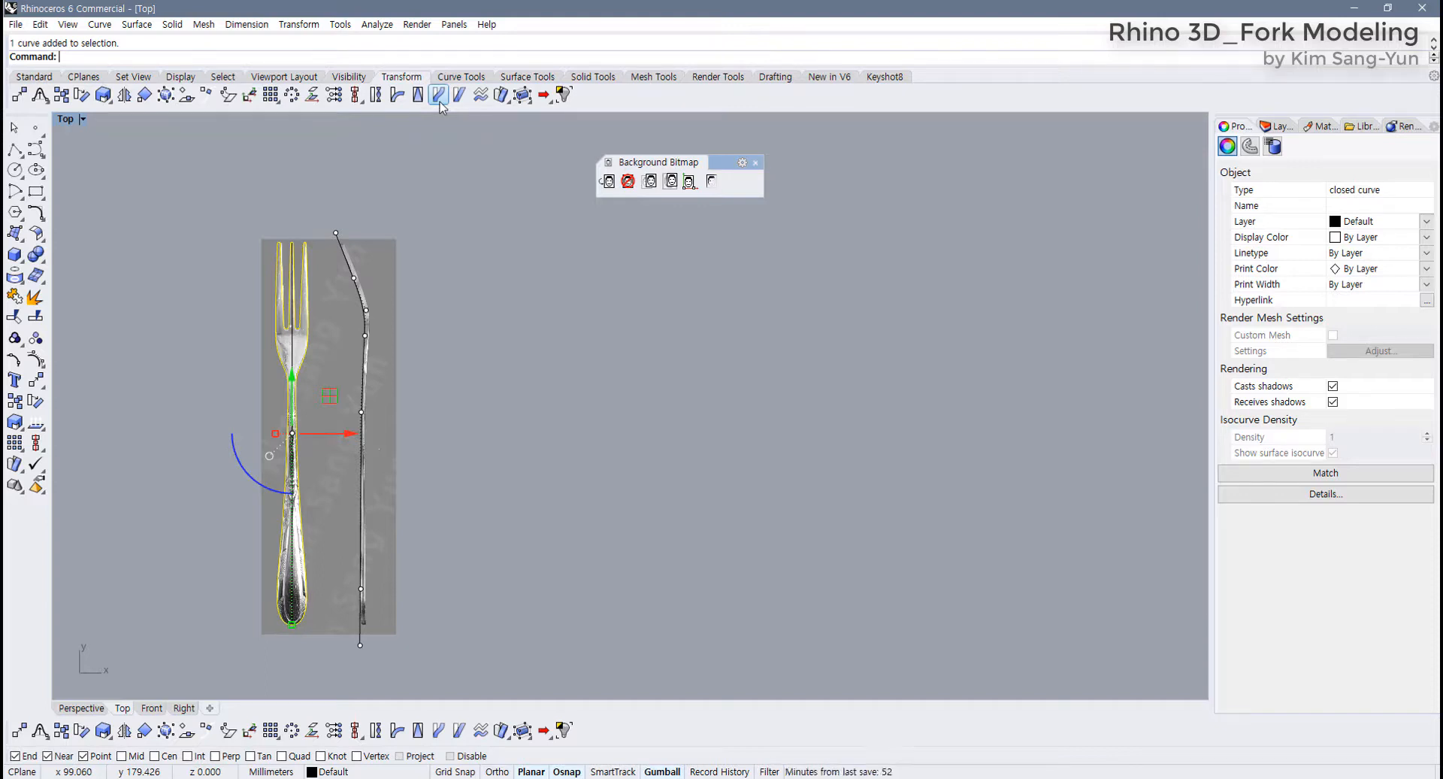
click(349, 352)
click(308, 348)
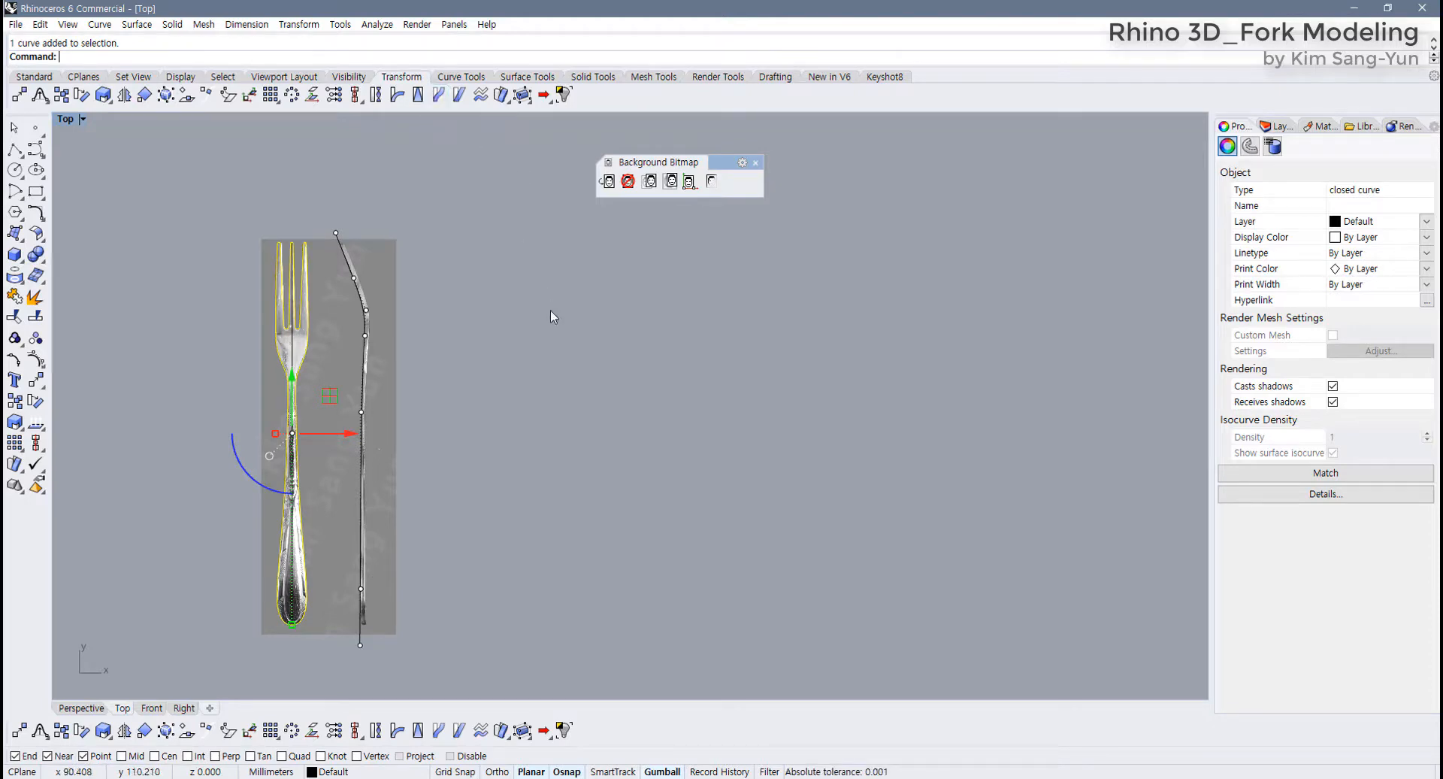
Redisplay the side-view curve's control points and move its top end point down to the fork's tip
key(F11)
scroll(403, 245, up, 1)
scroll(290, 204, up, 6)
right_drag(309, 262, 437, 300)
scroll(413, 327, up, 8)
right_drag(414, 334, 485, 393)
drag(606, 284, 498, 357)
key(F10)
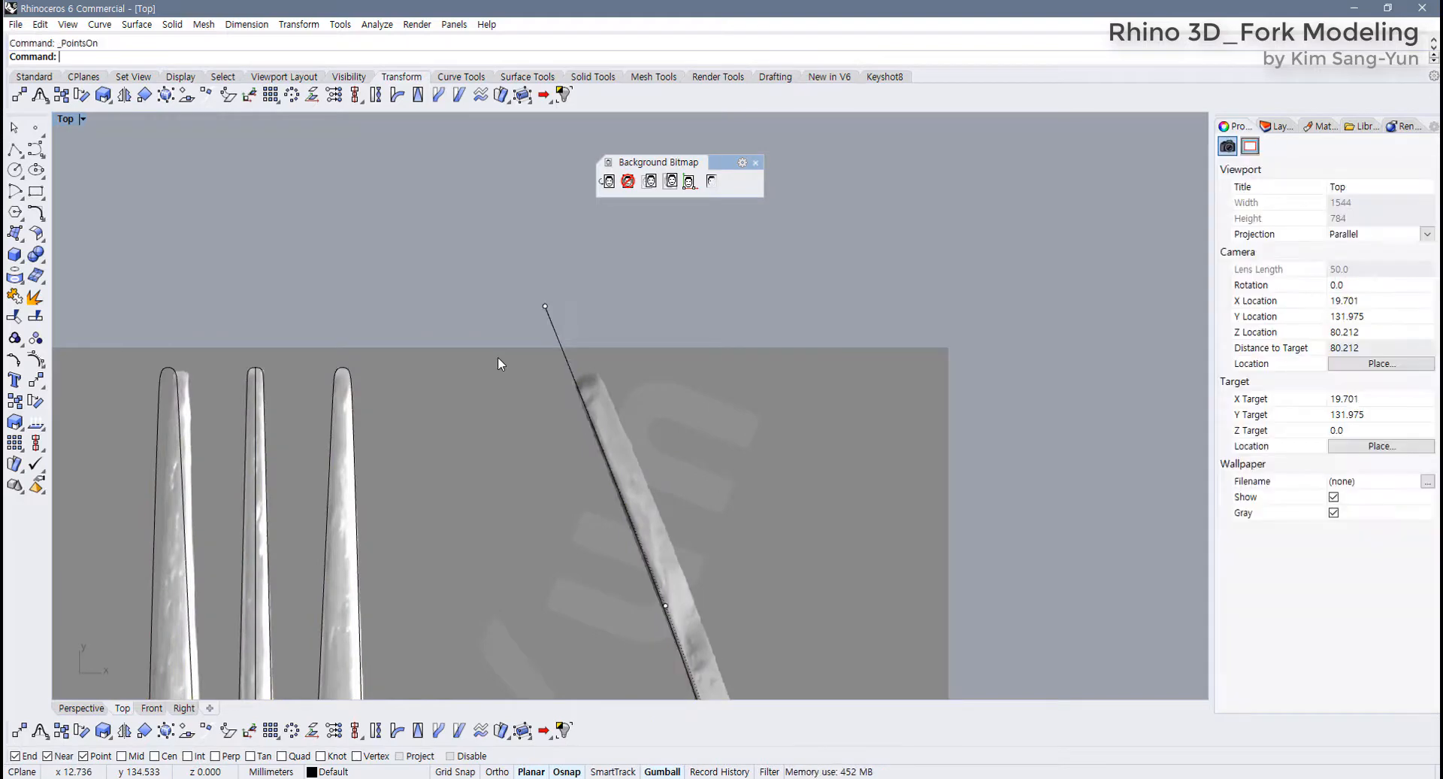
click(545, 306)
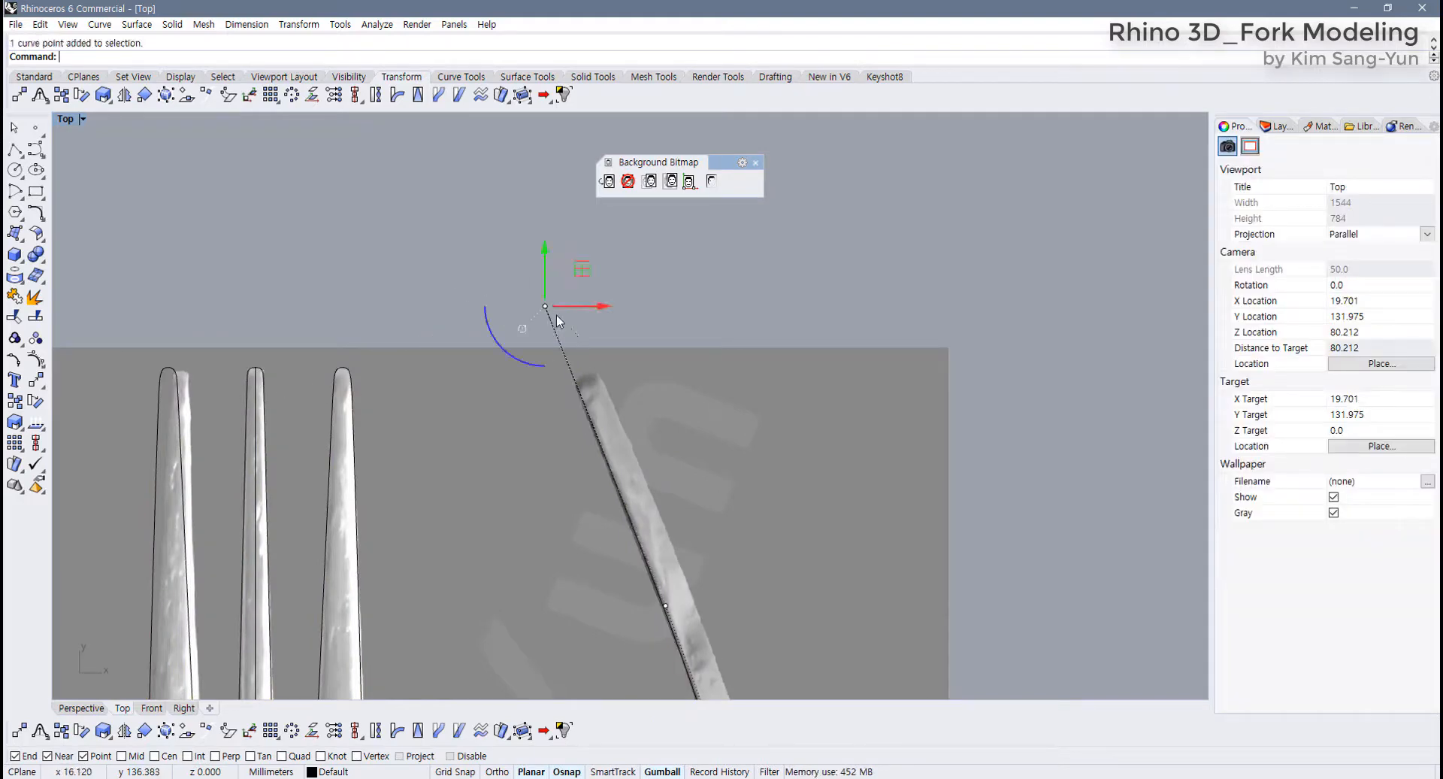
drag(547, 311, 607, 353)
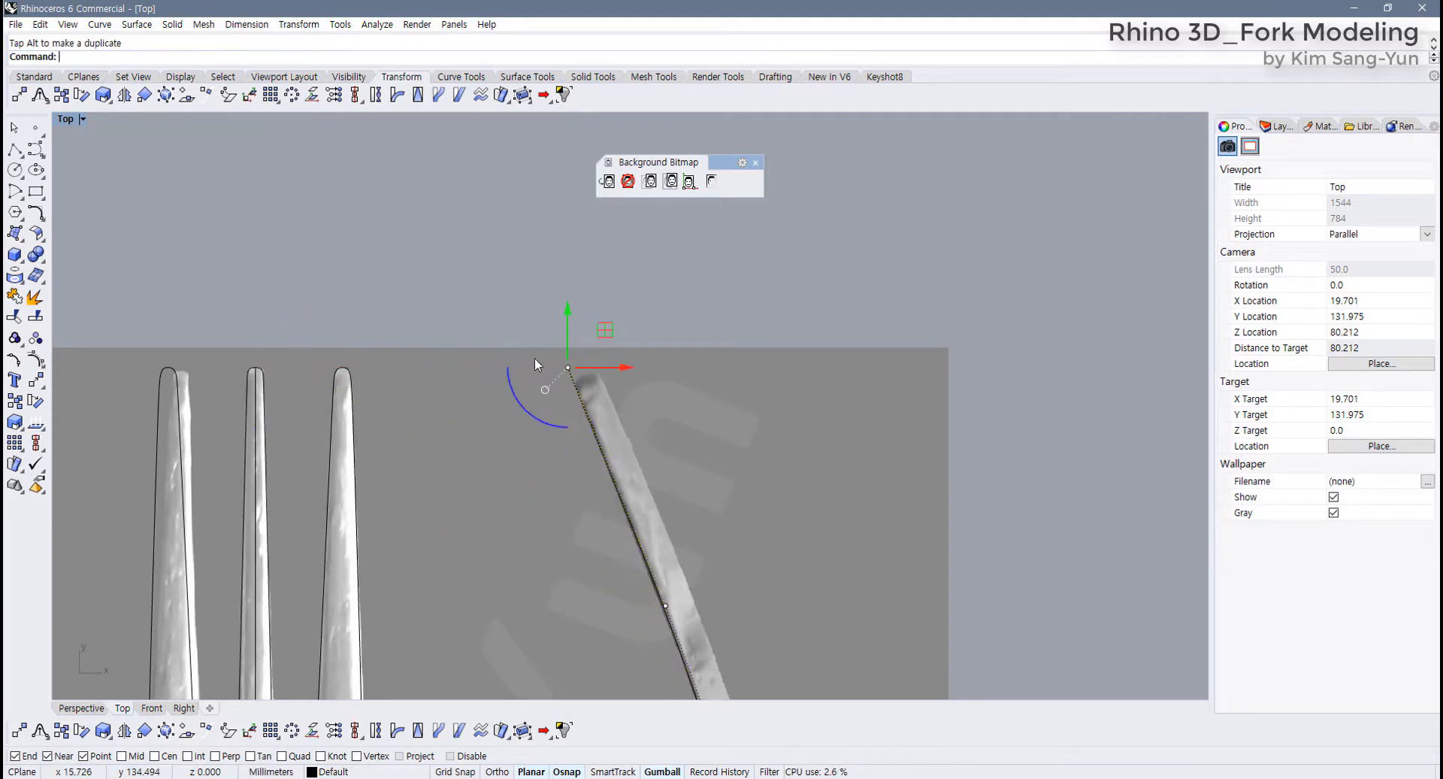
click(742, 429)
Move the side-view curve's bottom end point up to the end of the handle
scroll(712, 439, down, 10)
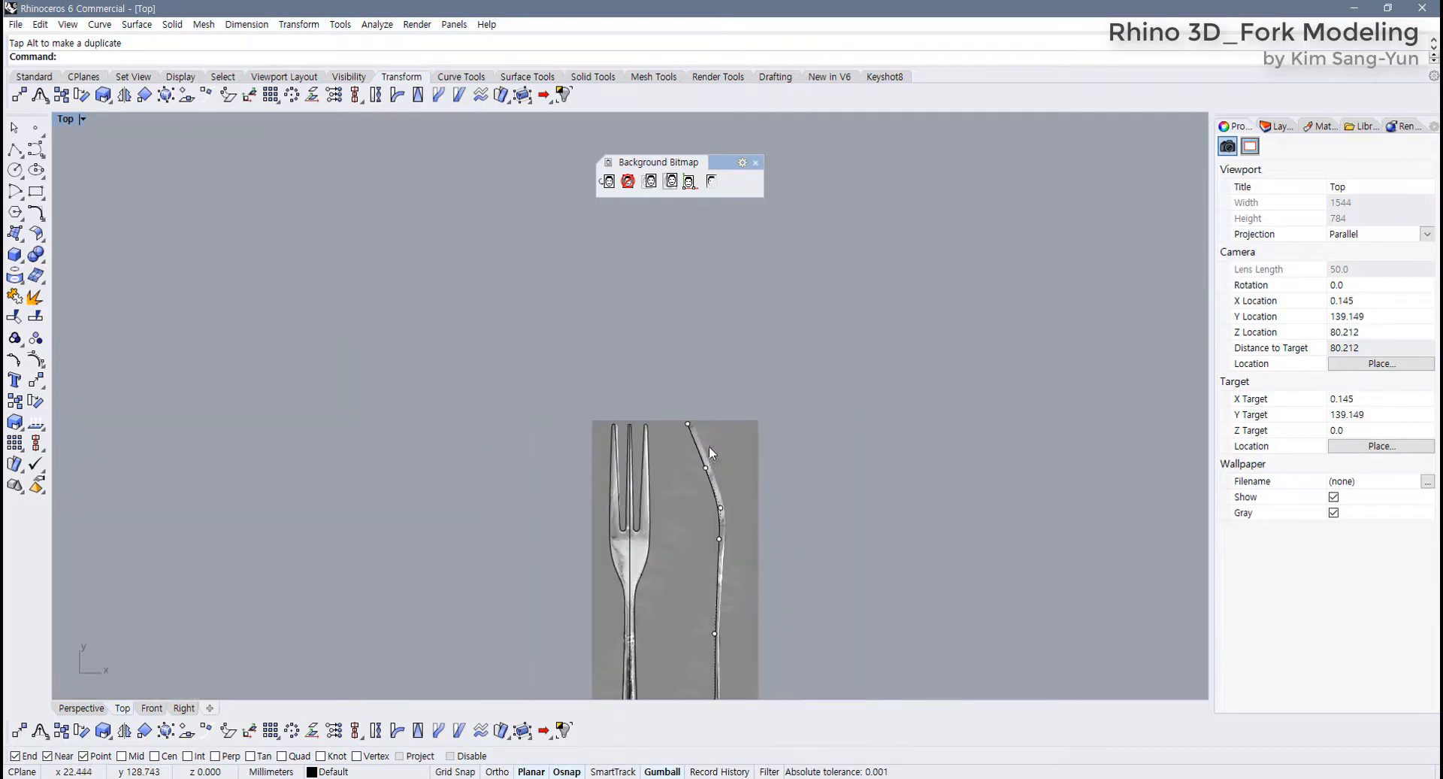
right_drag(733, 506, 517, 200)
scroll(511, 459, up, 5)
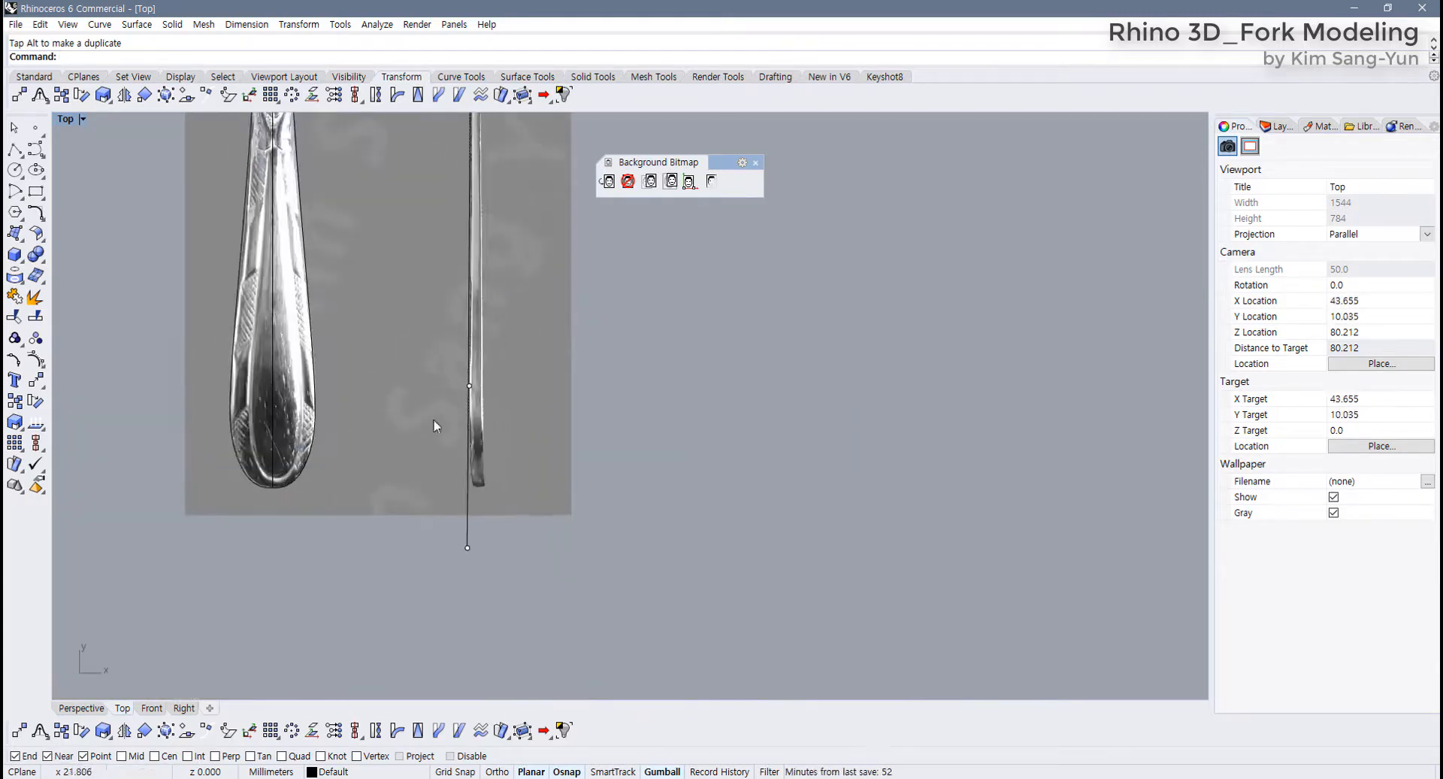
drag(406, 485, 564, 611)
drag(472, 548, 512, 479)
key(Escape)
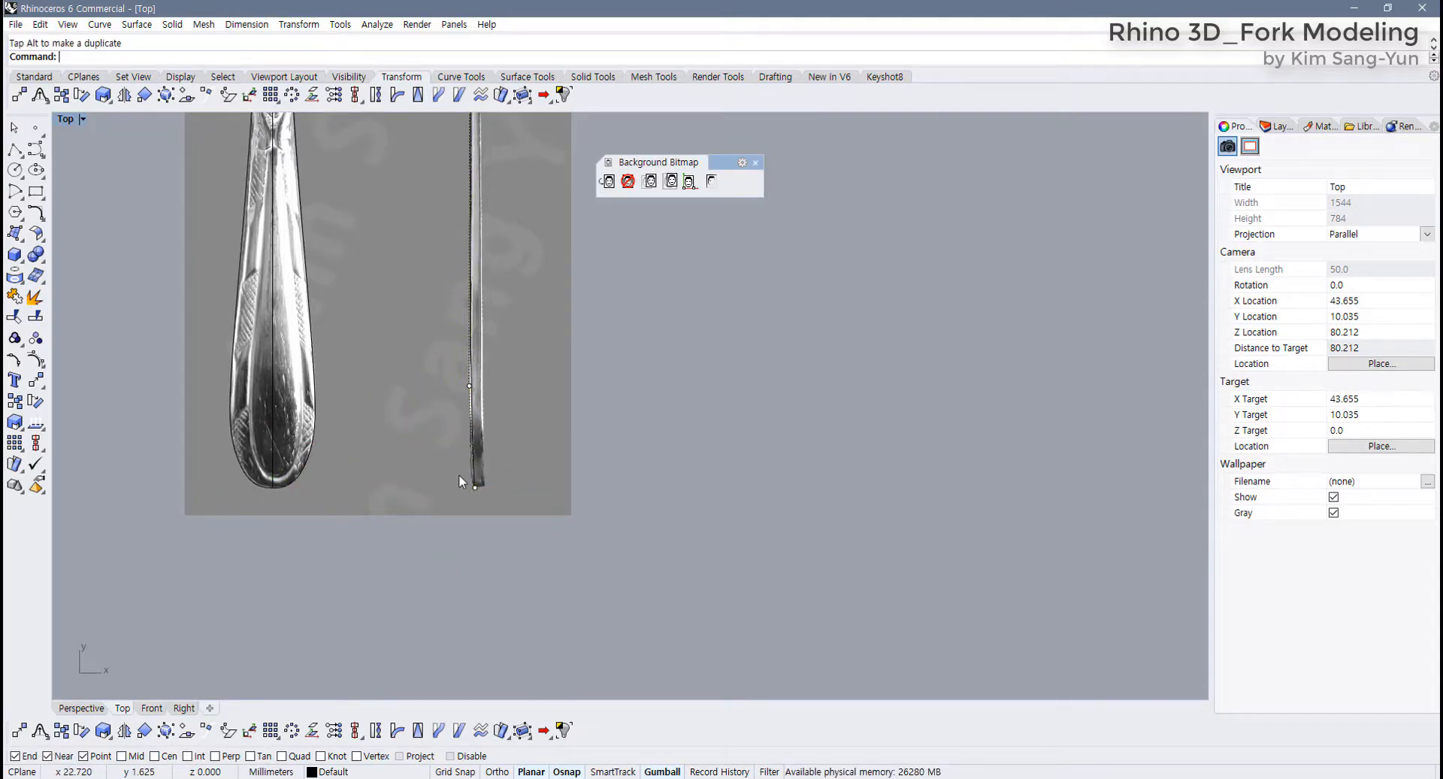
Nudge the side-view curve's control point at the upper handle along X to fit the handle's left edge
scroll(456, 466, down, 10)
scroll(453, 472, up, 8)
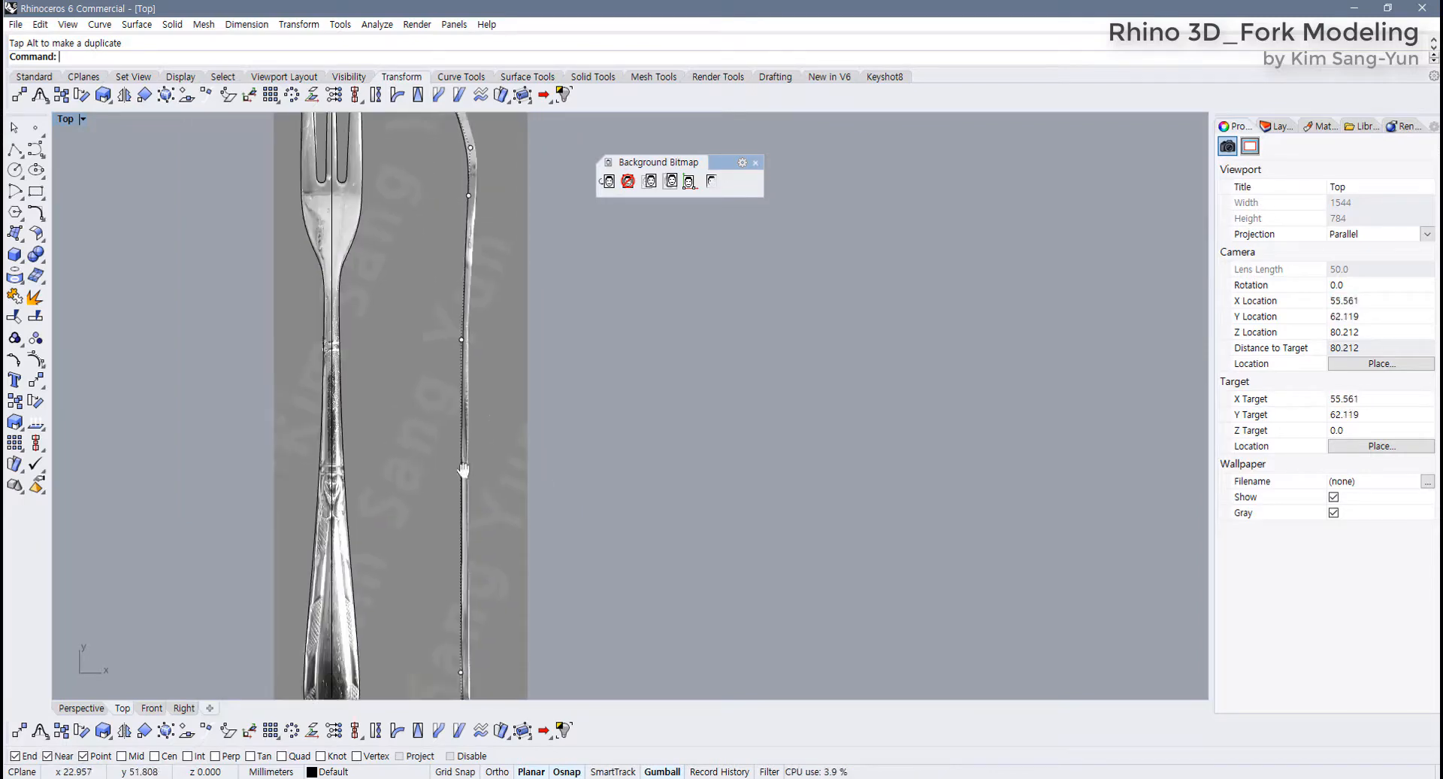
scroll(463, 470, up, 3)
click(454, 320)
scroll(504, 324, up, 3)
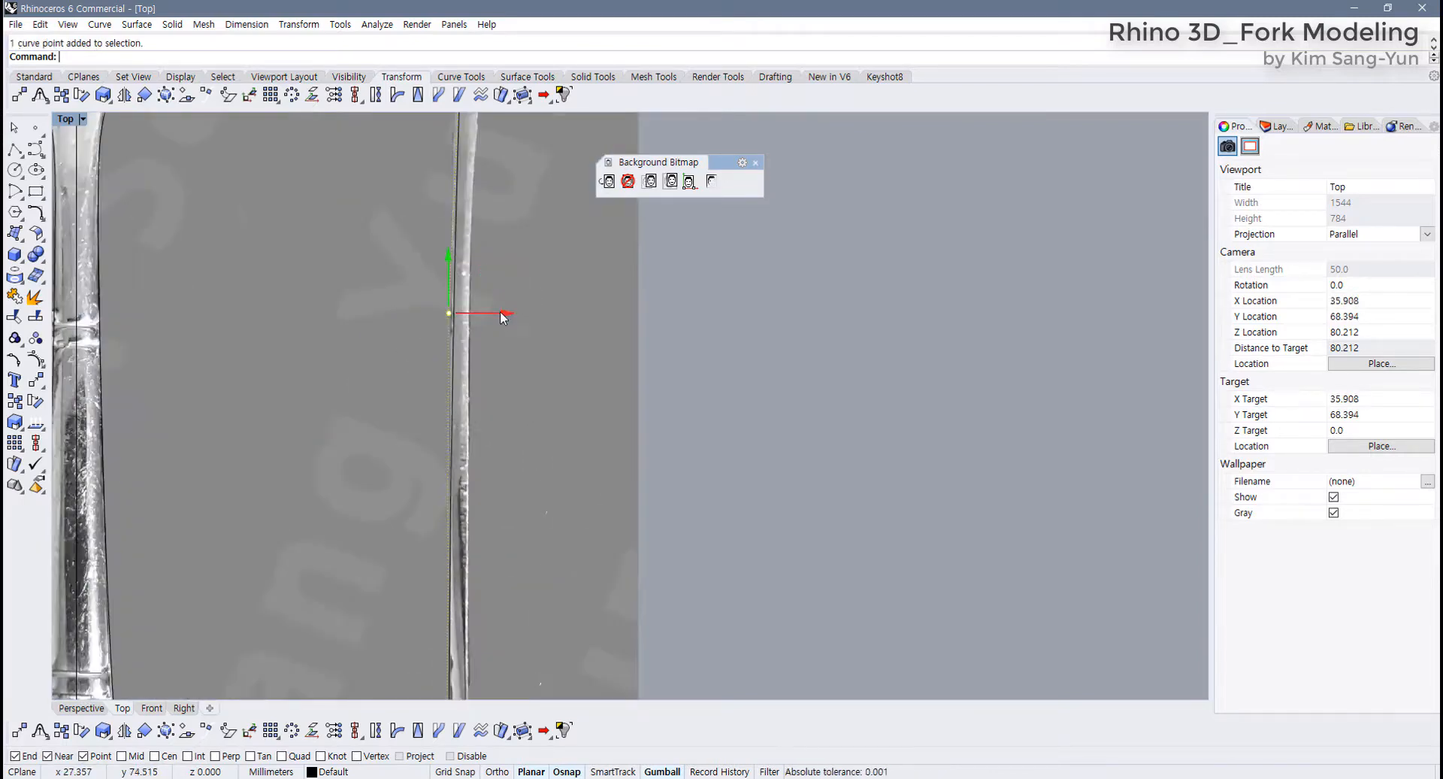
drag(502, 314, 504, 314)
key(Escape)
Check the adjusted side-view curve, turn its control points off and clear the selection
scroll(455, 376, down, 3)
right_drag(445, 417, 460, 589)
click(316, 358)
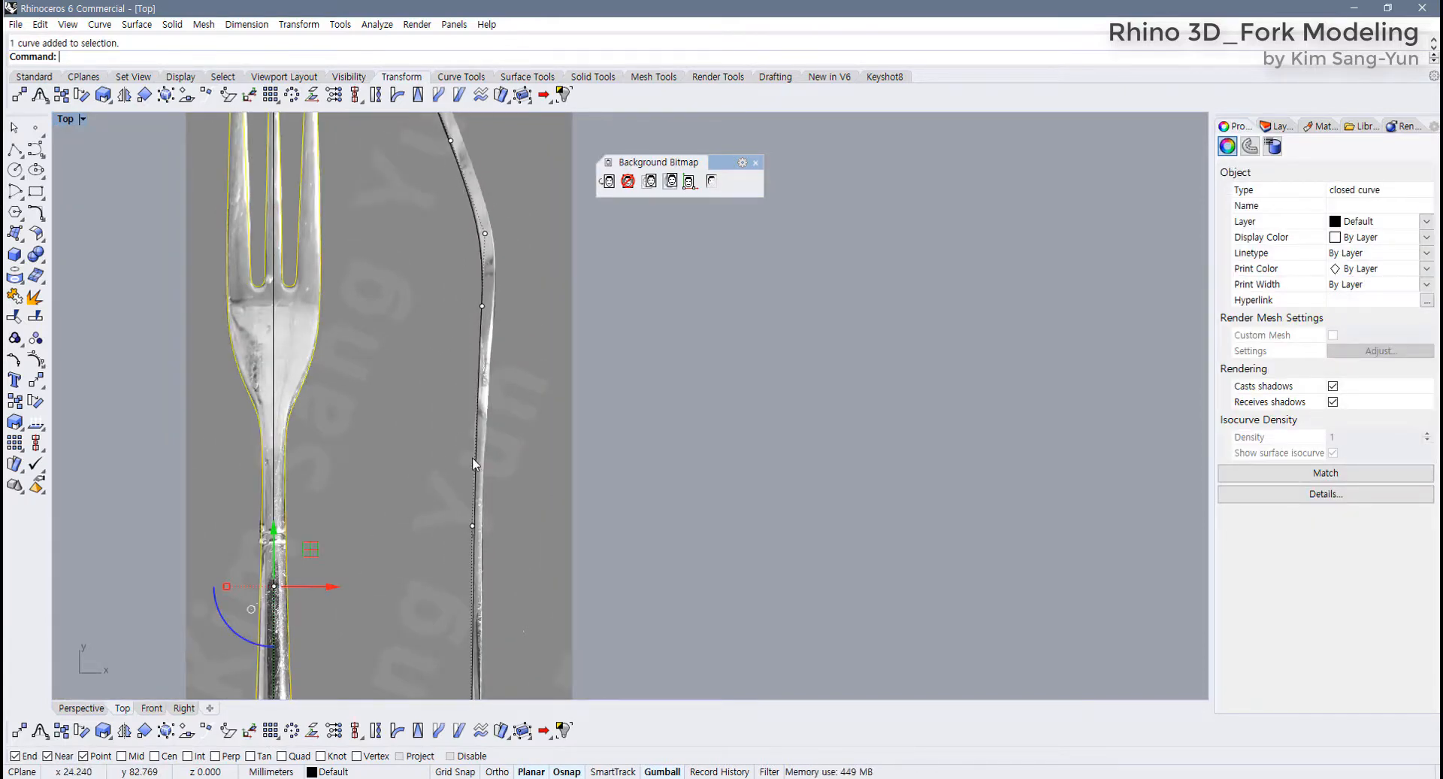
scroll(472, 457, down, 3)
key(F11)
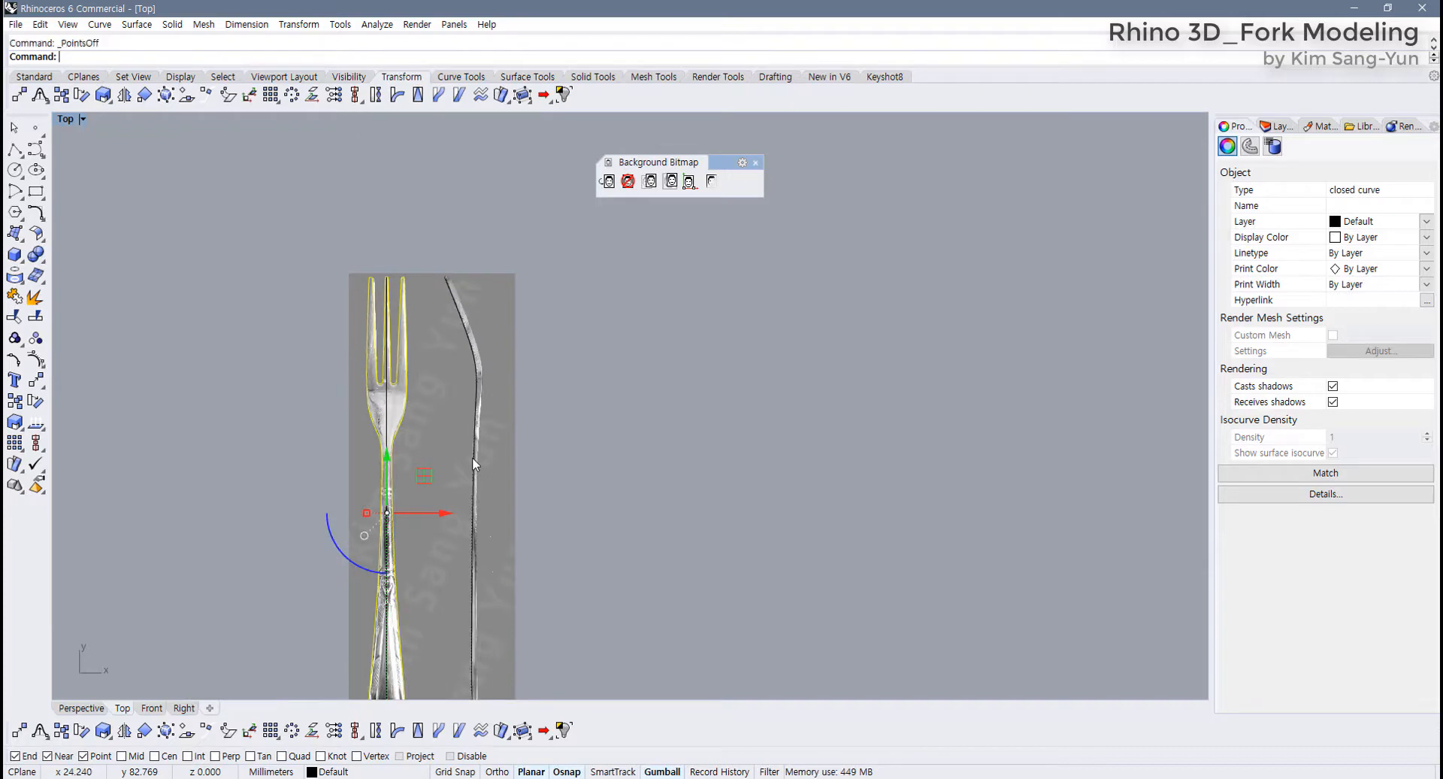
click(439, 427)
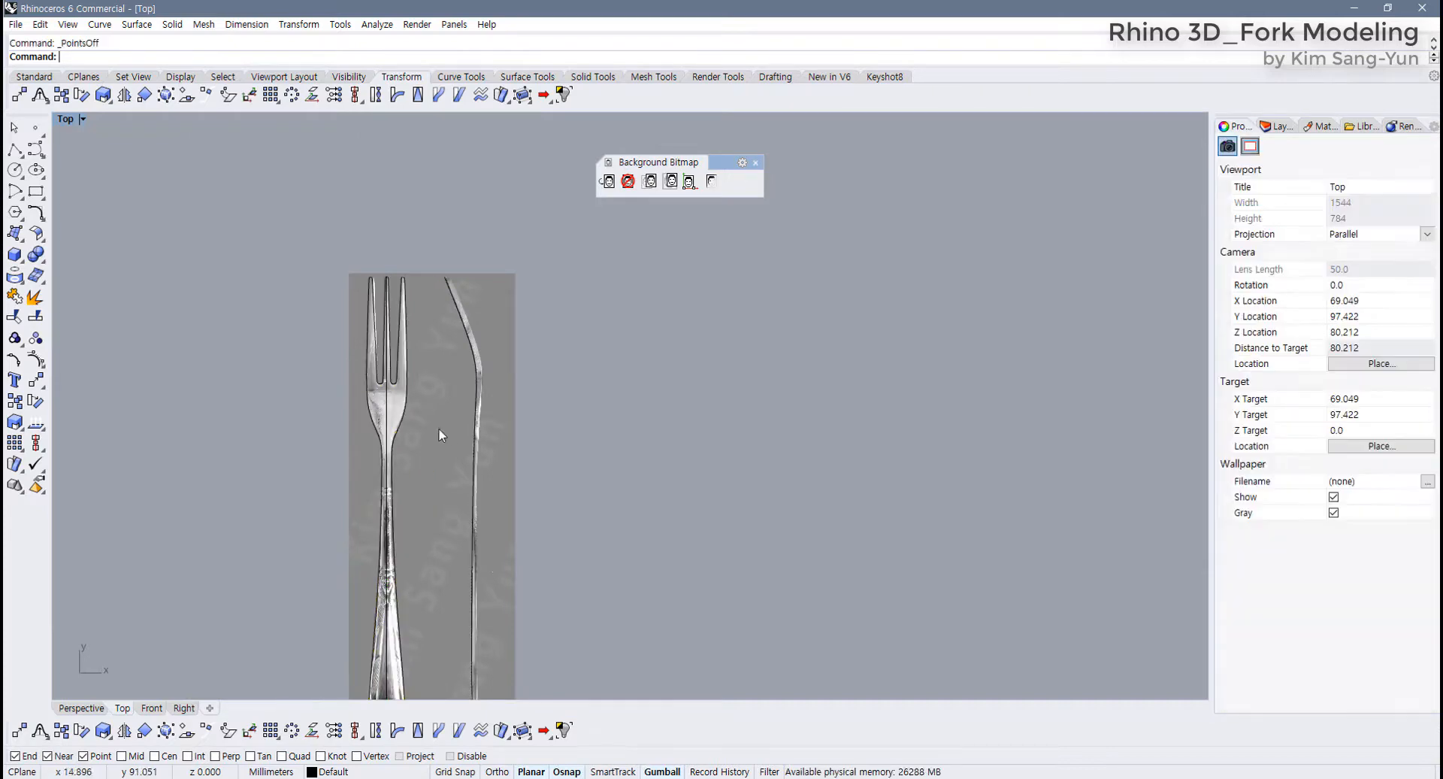
Set the display color of the fork's vertical center line to Red
click(390, 423)
scroll(390, 417, up, 2)
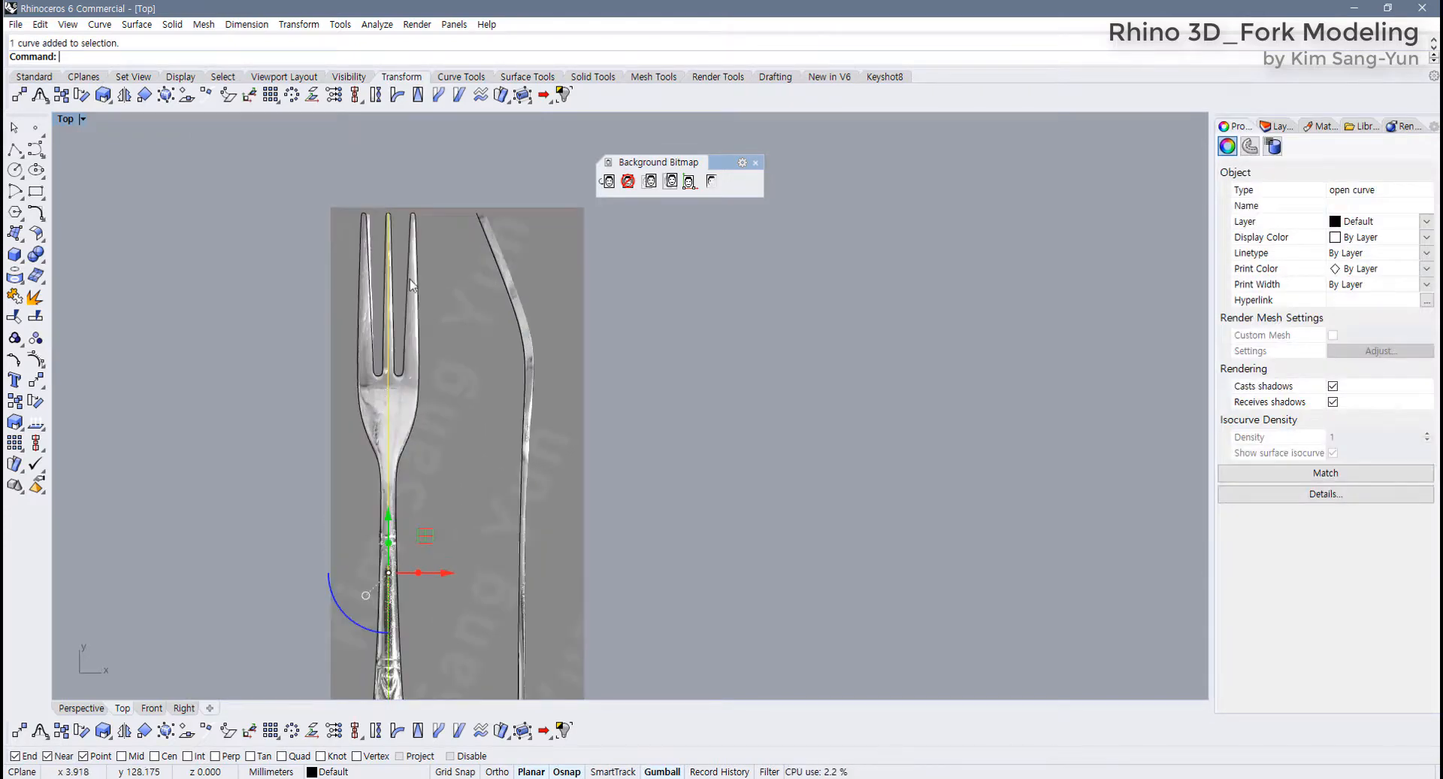
scroll(392, 367, up, 4)
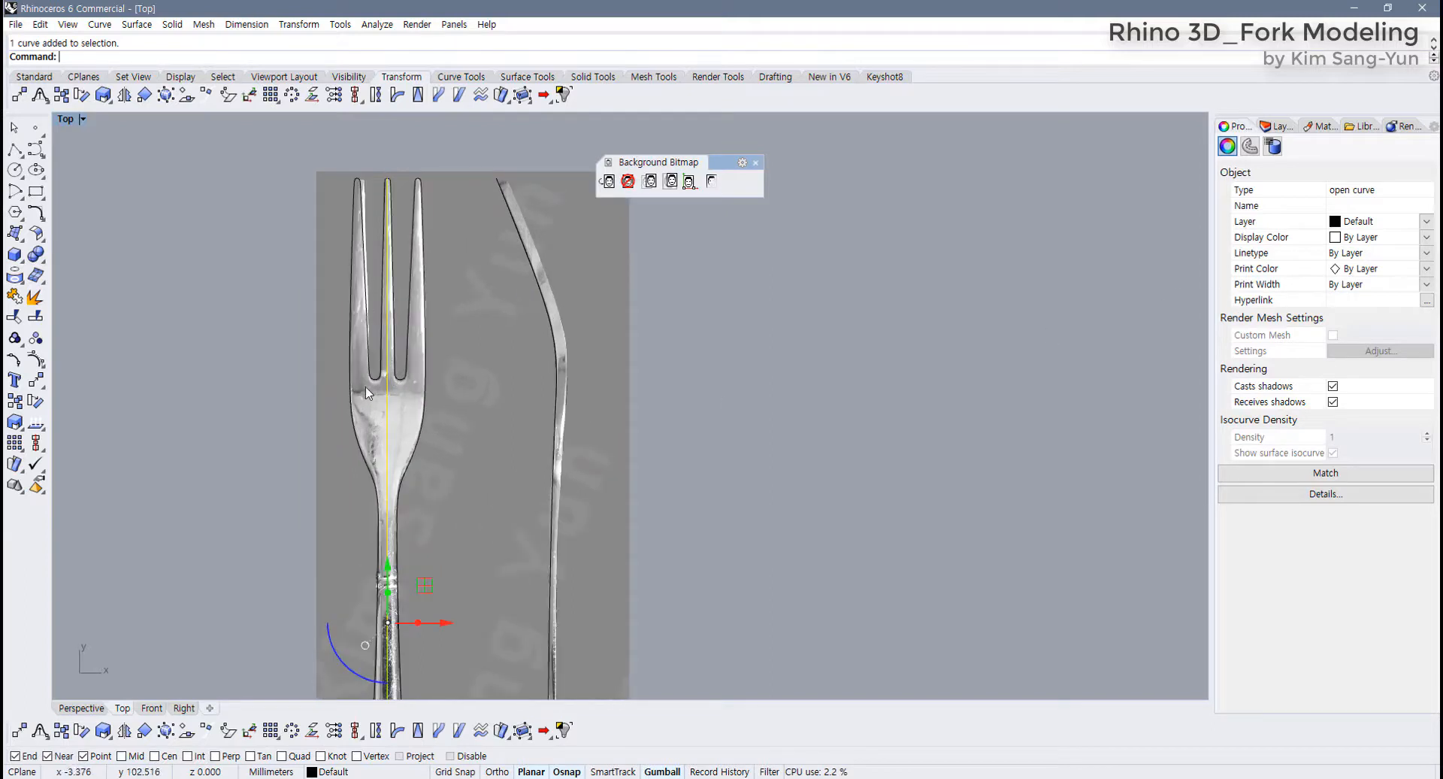
click(1351, 242)
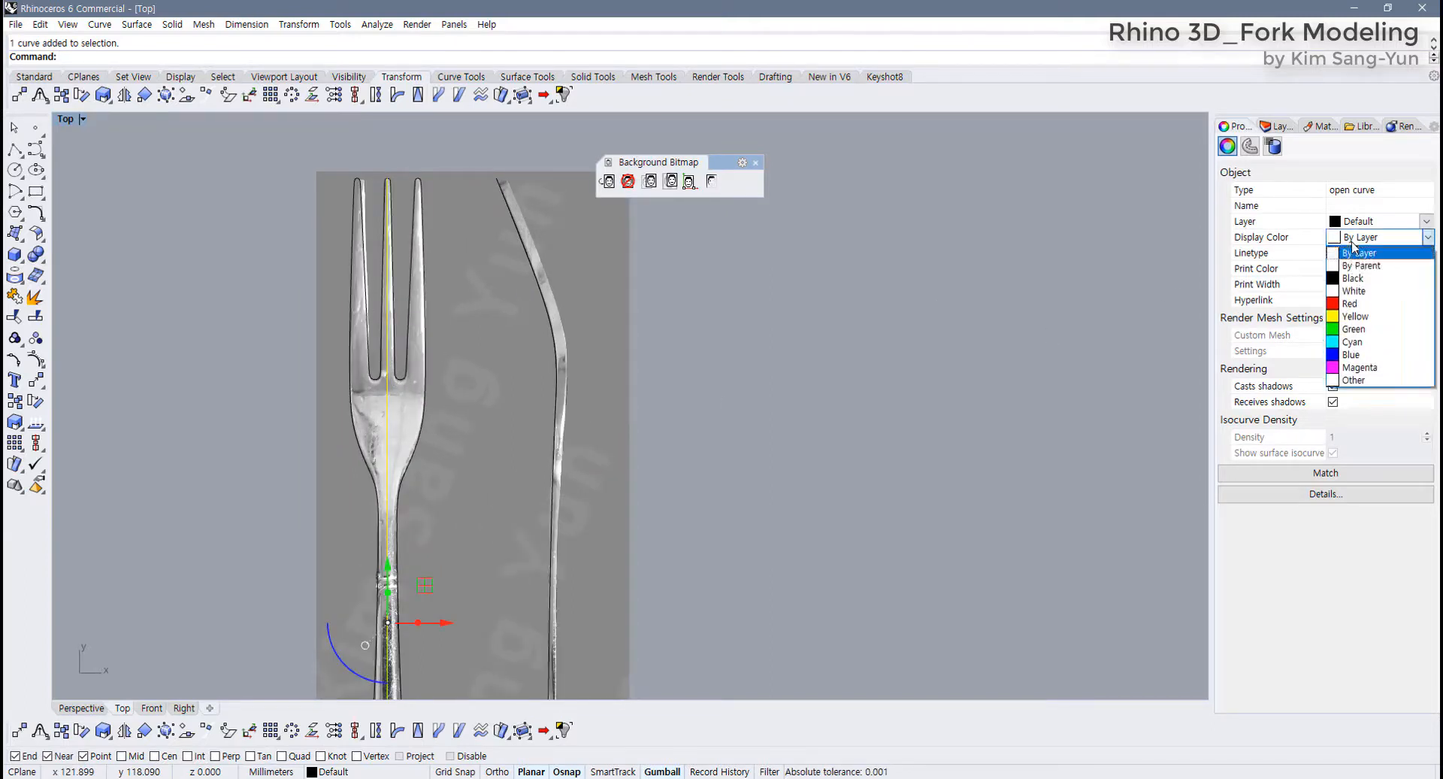
click(1353, 305)
key(Escape)
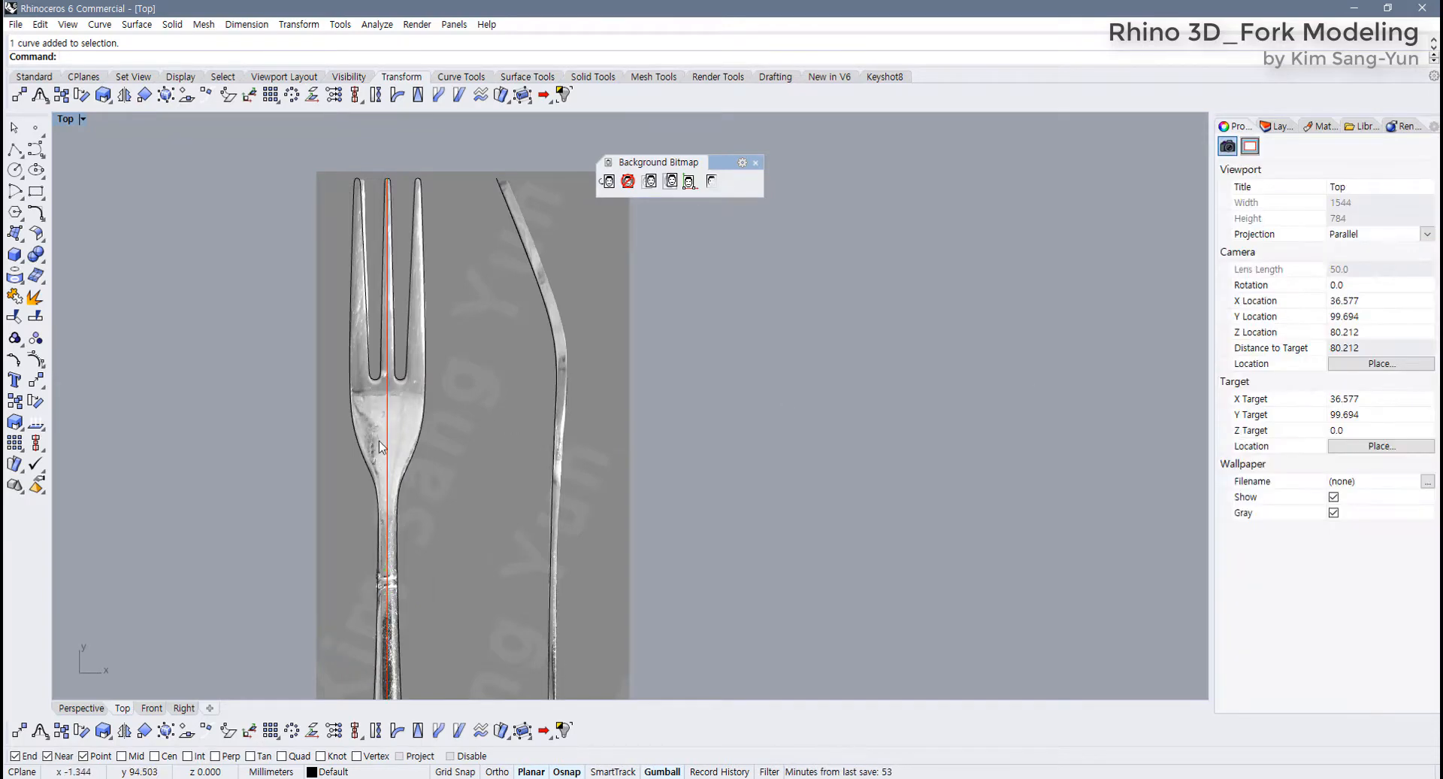
Select the fork's closed top-view outline and show it in a maximized Perspective view
scroll(379, 440, down, 5)
scroll(395, 440, up, 6)
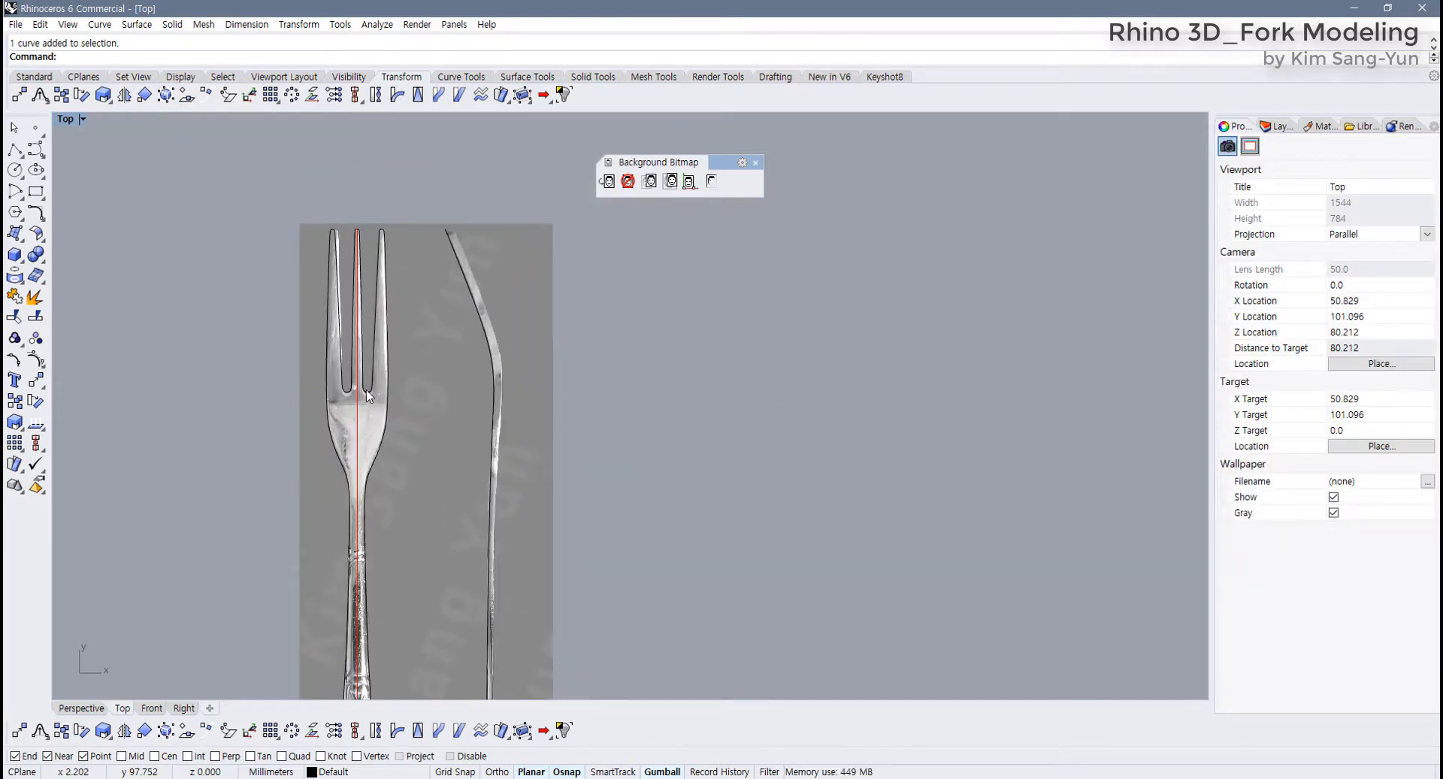
scroll(358, 431, up, 6)
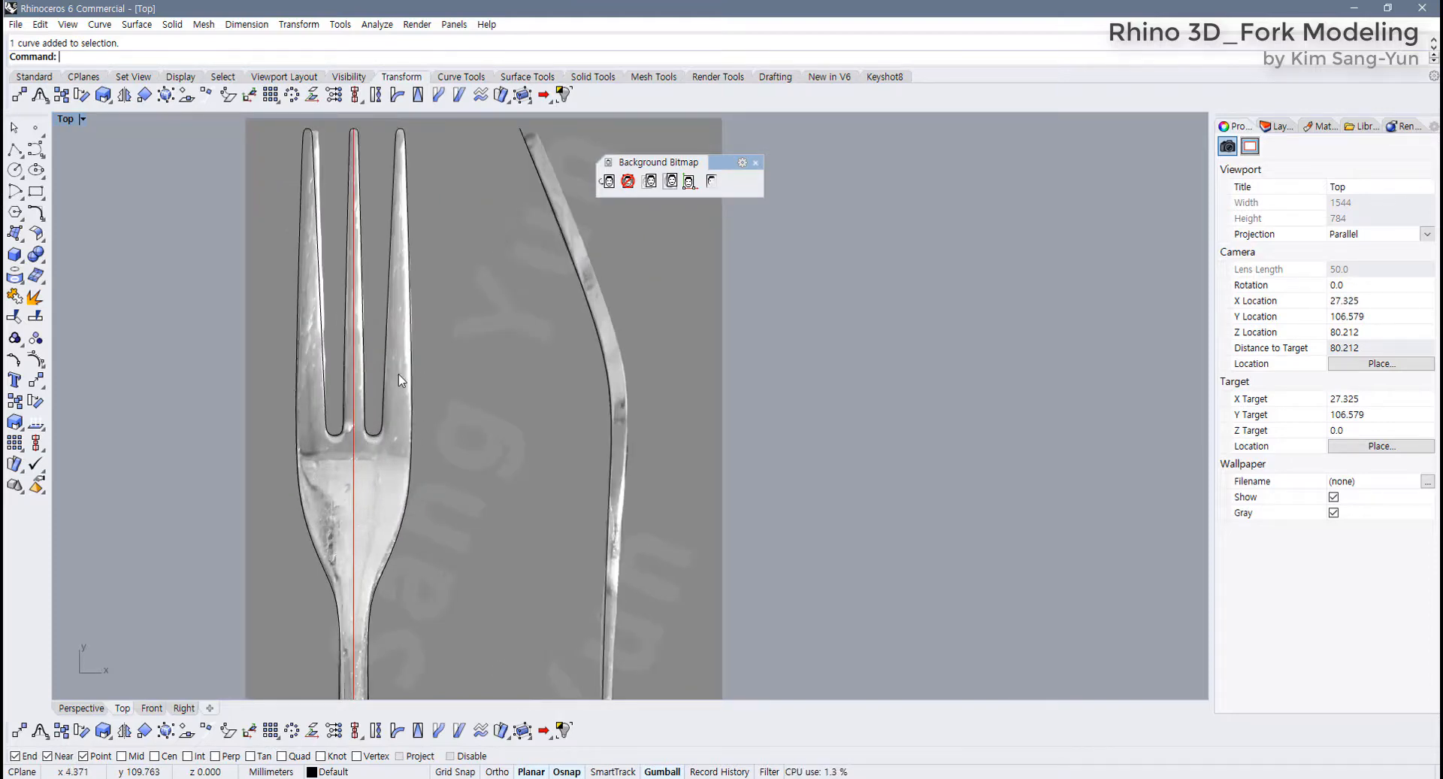
click(407, 441)
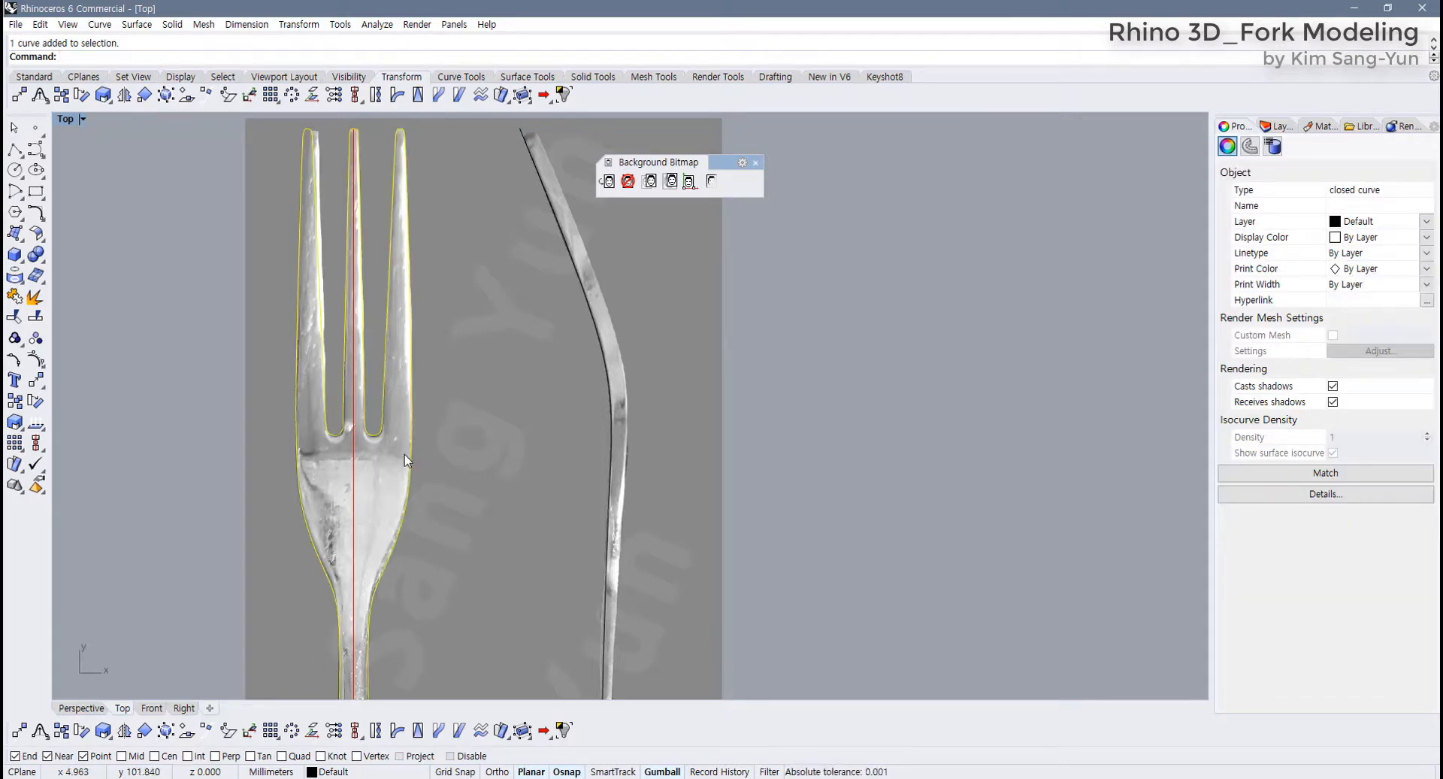
double_click(65, 122)
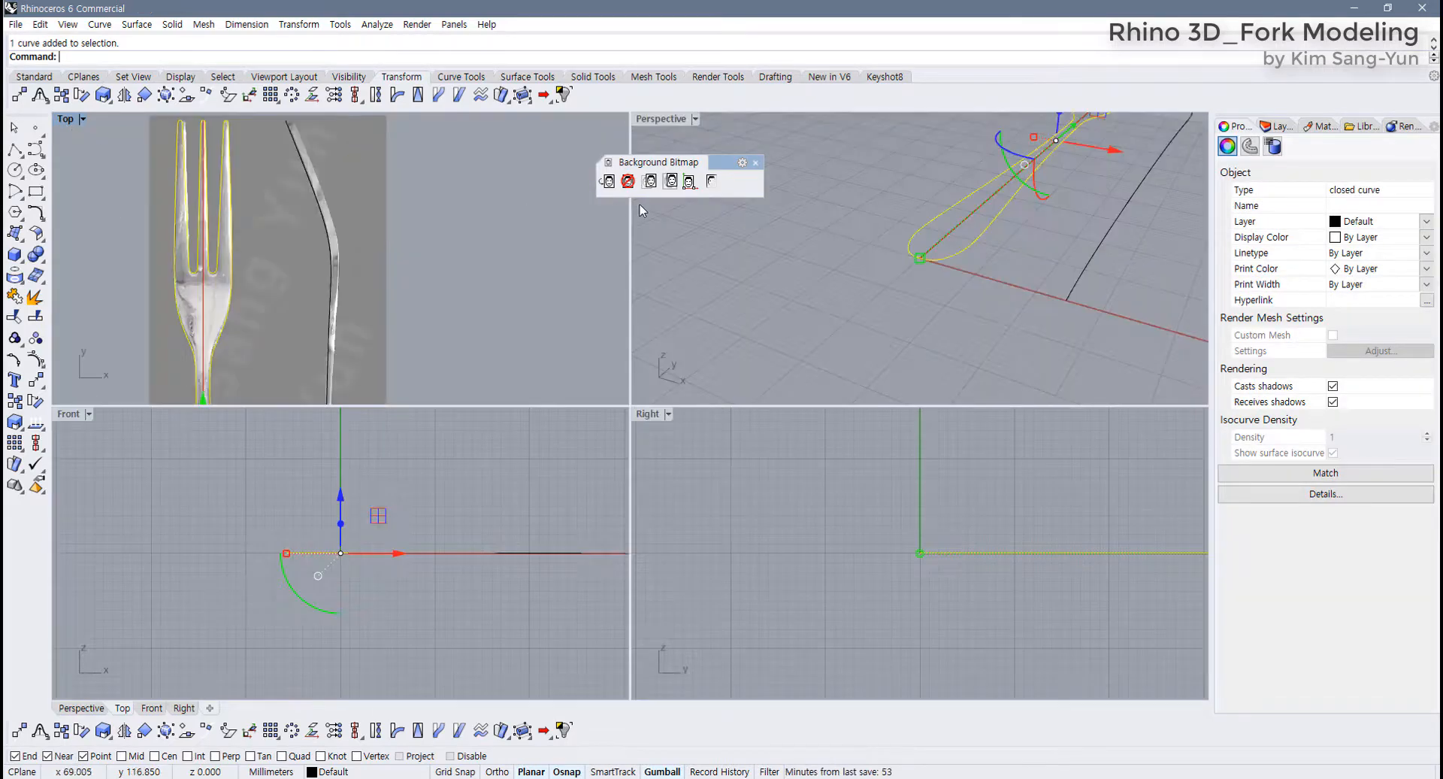
double_click(658, 122)
scroll(593, 415, down, 6)
shift+right_drag(594, 415, 265, 498)
shift+right_drag(264, 498, 178, 562)
click(526, 77)
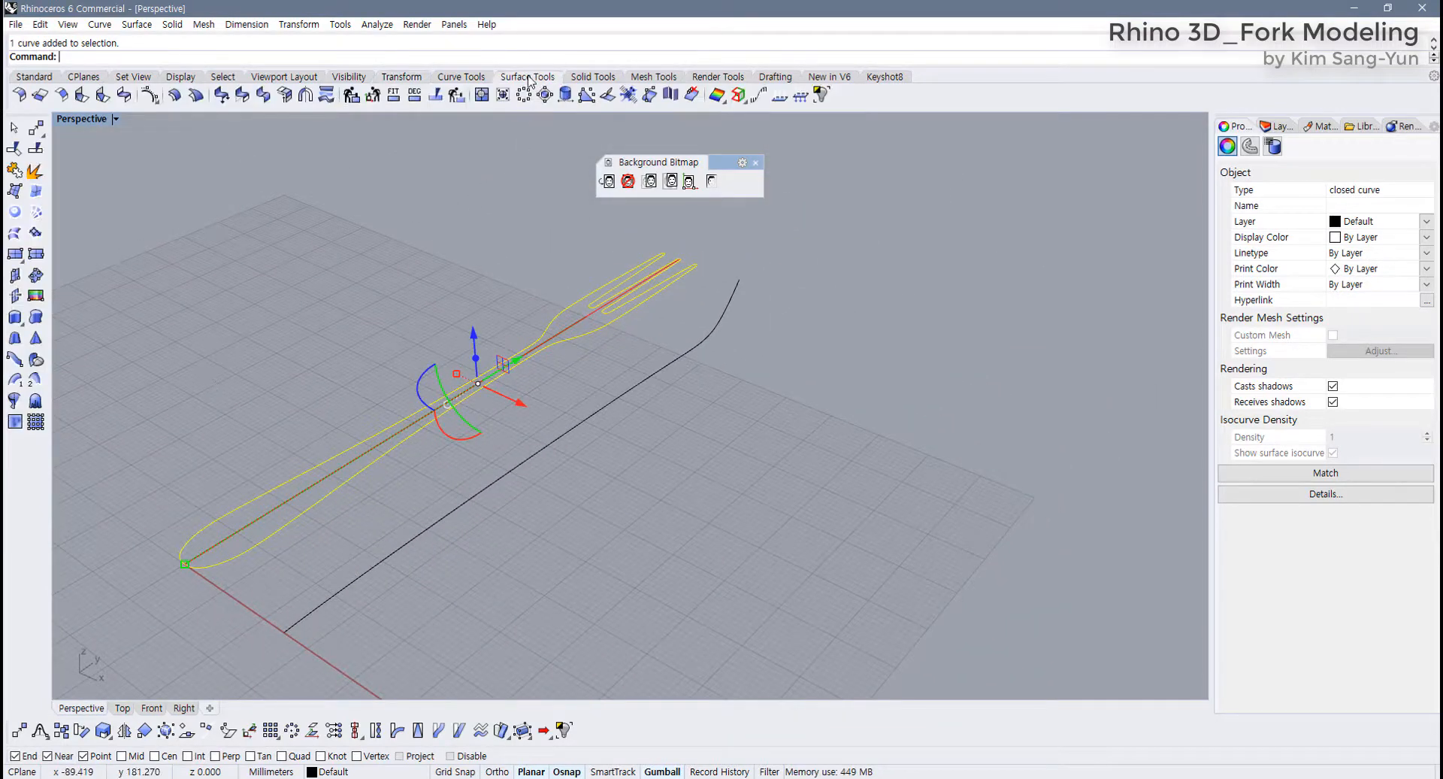
Start a Patch surface from the closed fork outline and preview it with 10 U and 10 V spans
click(15, 232)
drag(150, 241, 199, 214)
click(272, 484)
right_drag(494, 445, 513, 414)
scroll(526, 399, up, 6)
scroll(552, 388, up, 2)
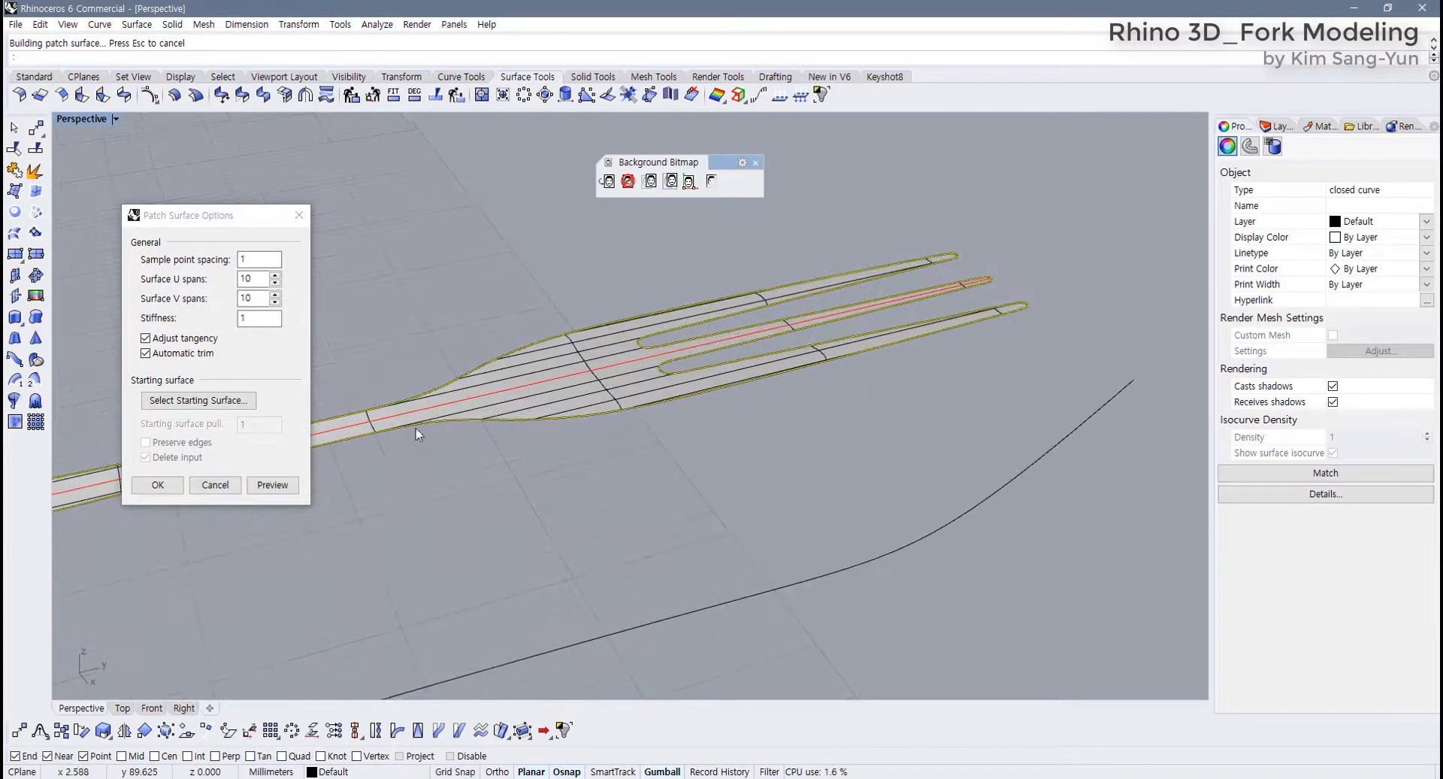
scroll(451, 432, up, 2)
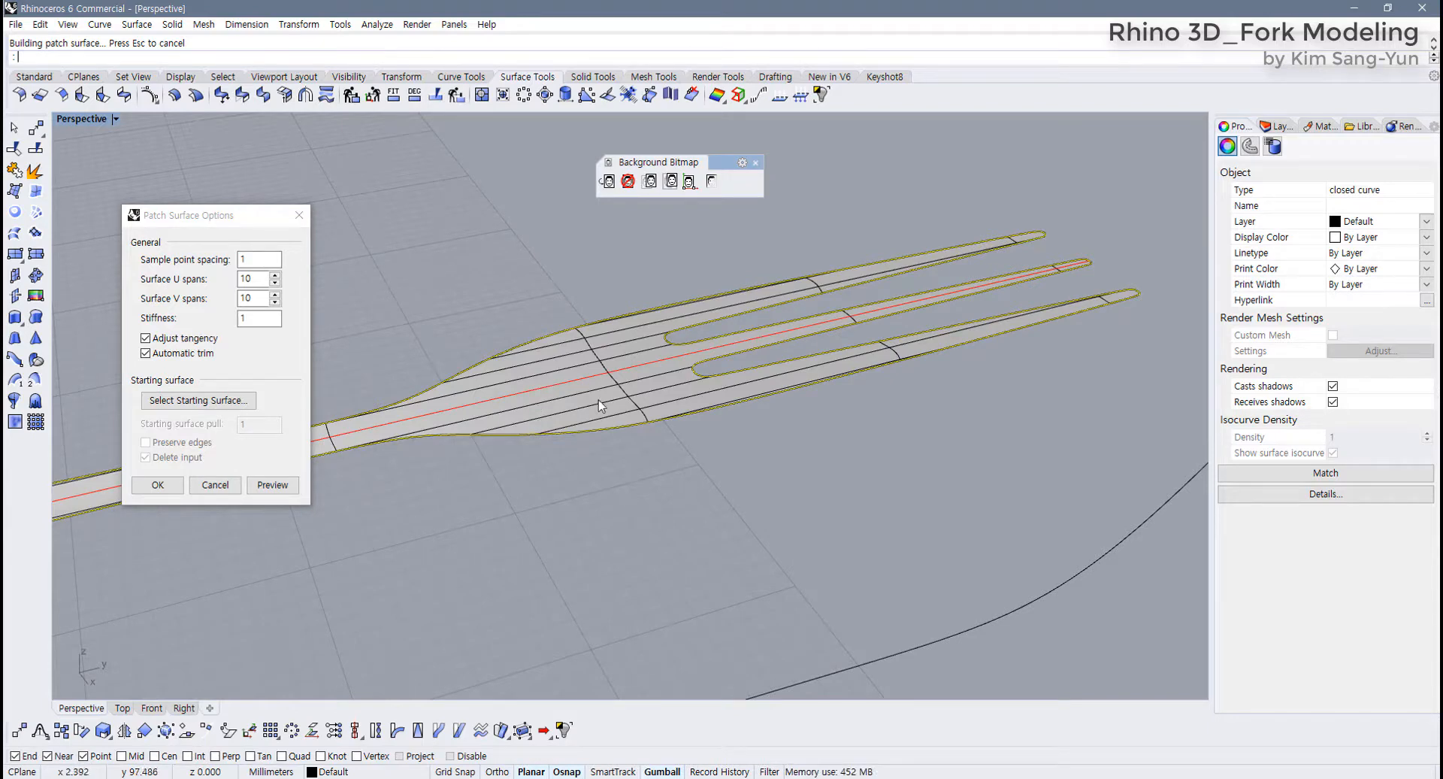
right_drag(690, 413, 557, 434)
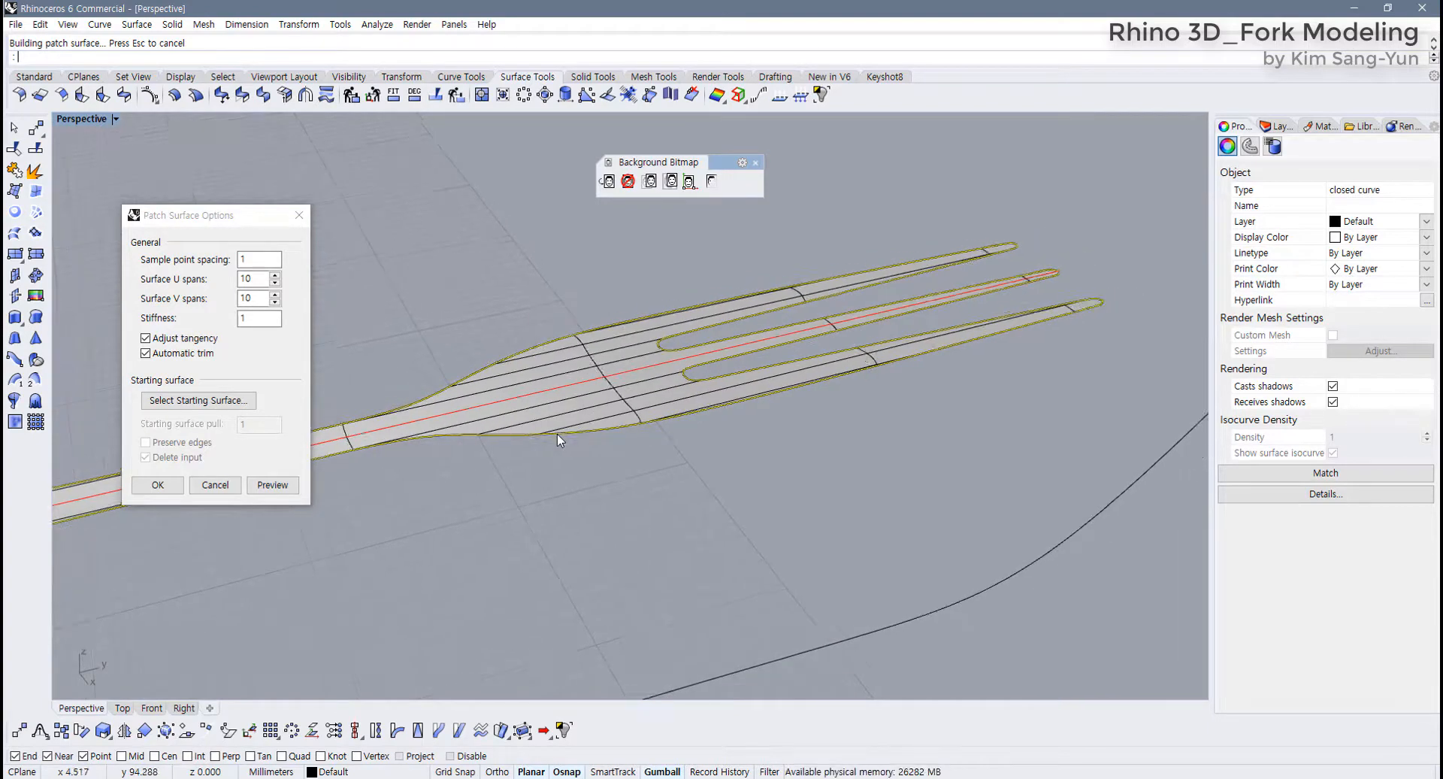
Set the patch's surface U and V spans to 40, preview the denser surface and create it
click(192, 279)
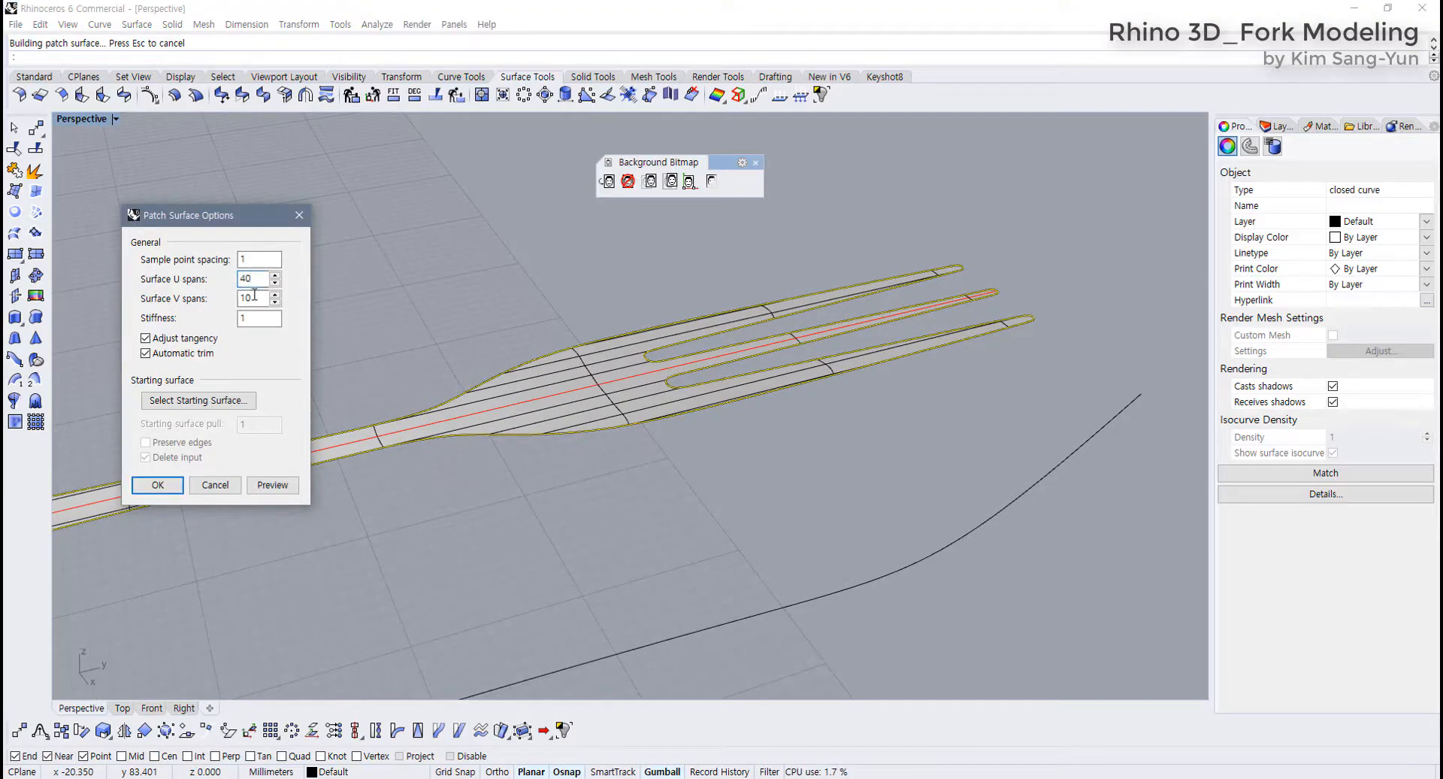
key(Tab)
text(40)
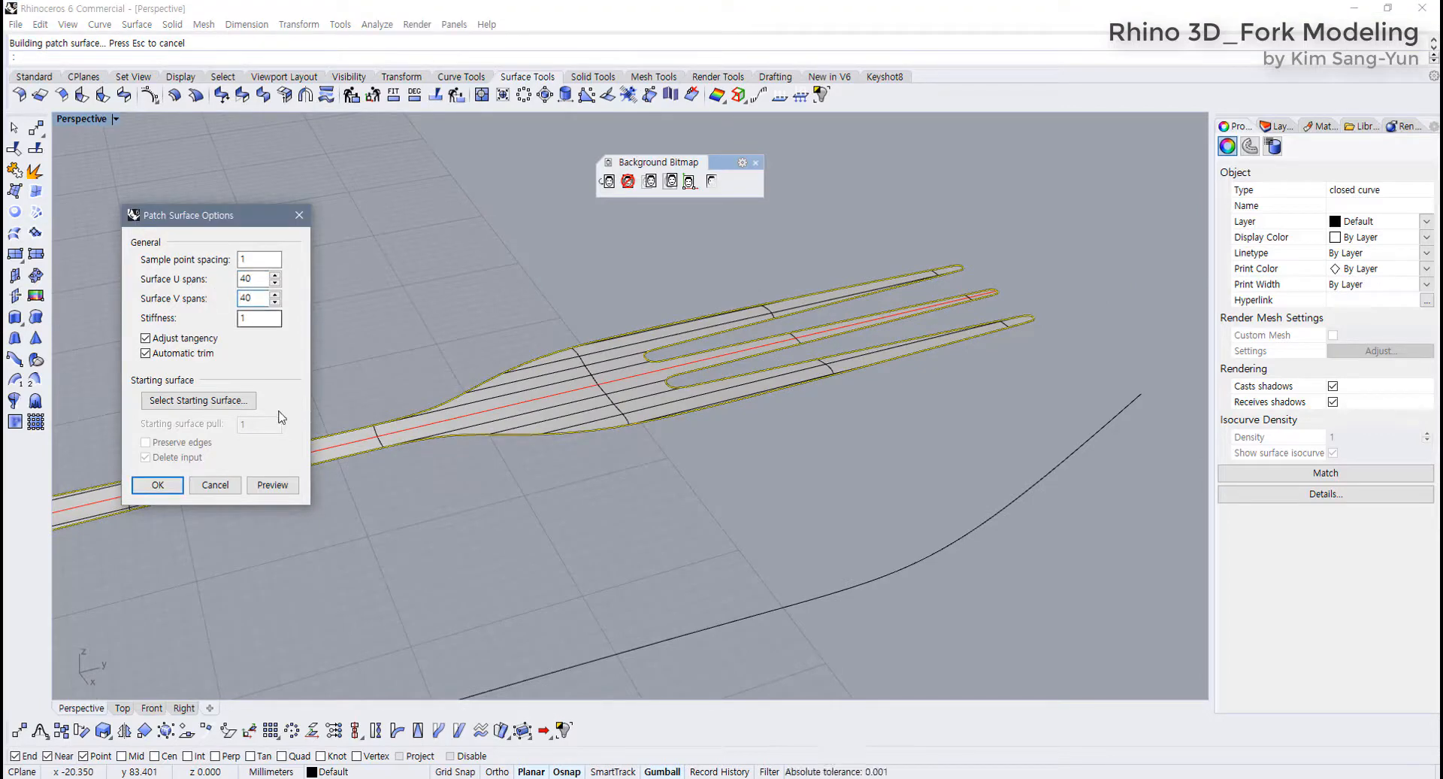
click(272, 484)
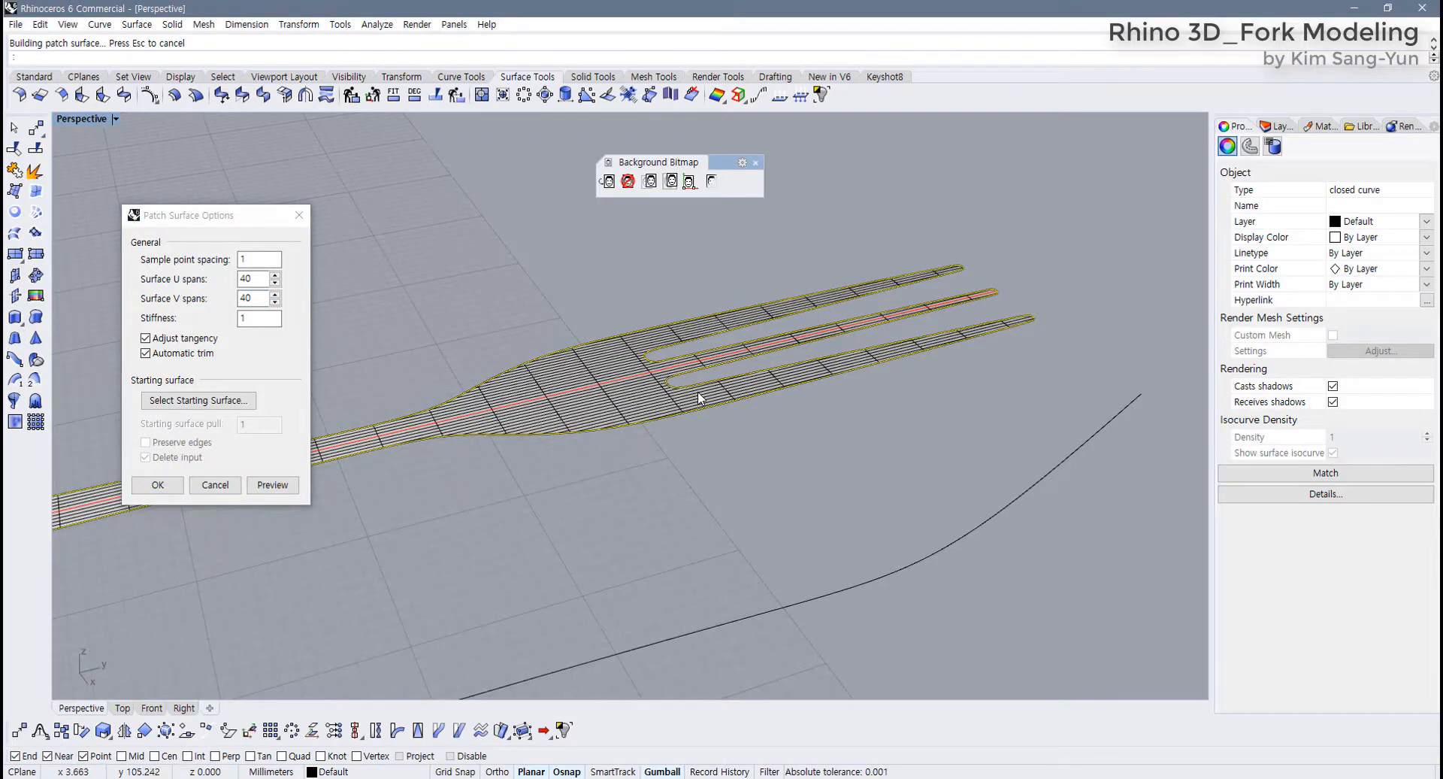
click(158, 485)
scroll(409, 573, down, 2)
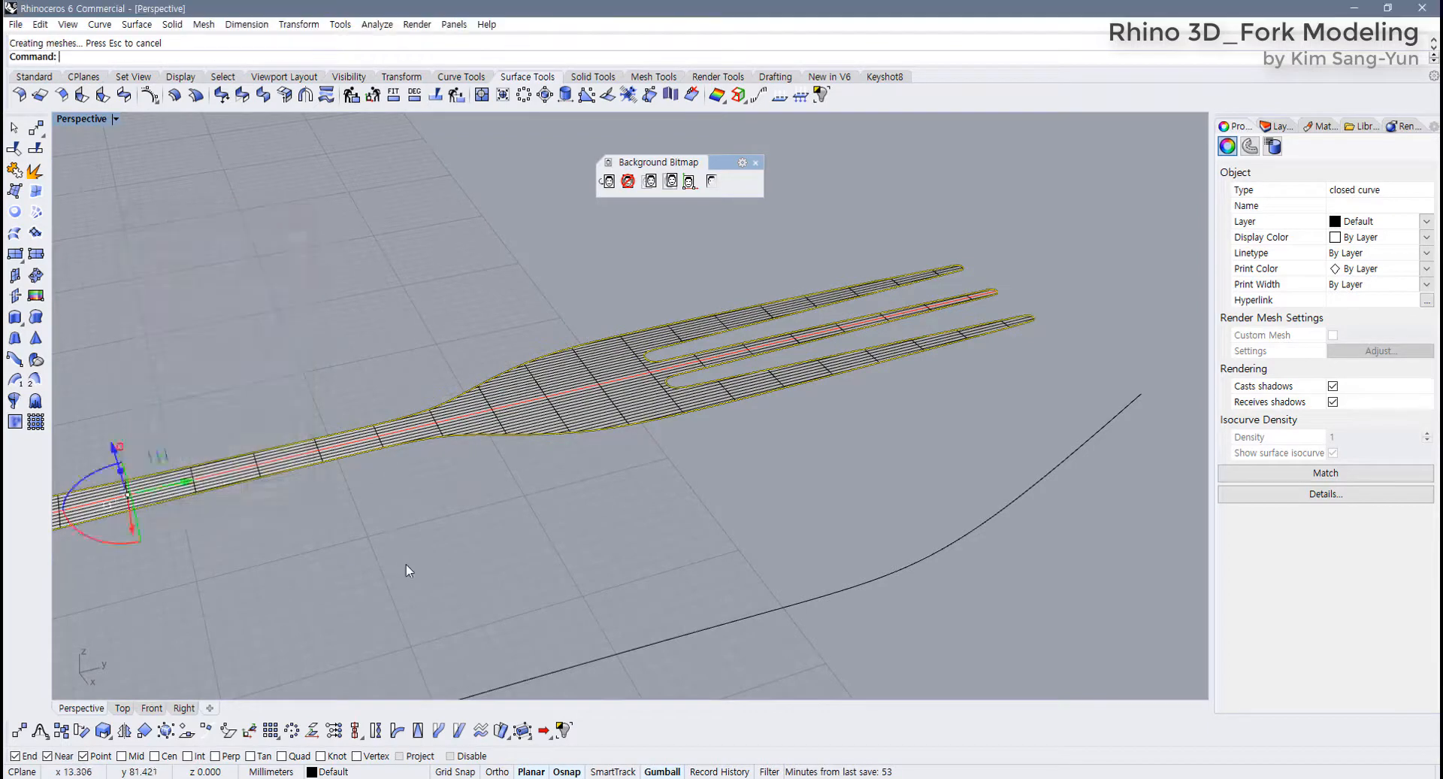
scroll(371, 534, down, 10)
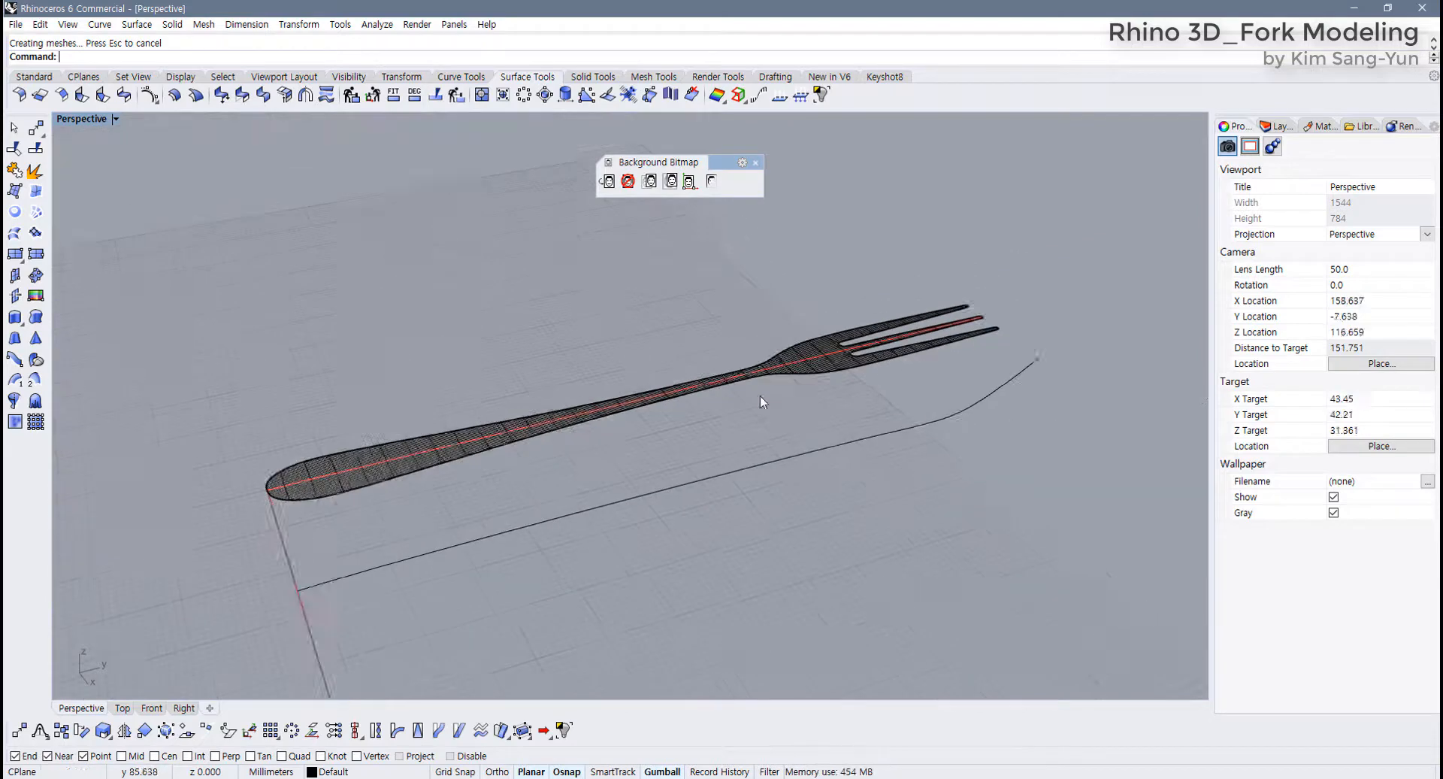
scroll(870, 322, up, 3)
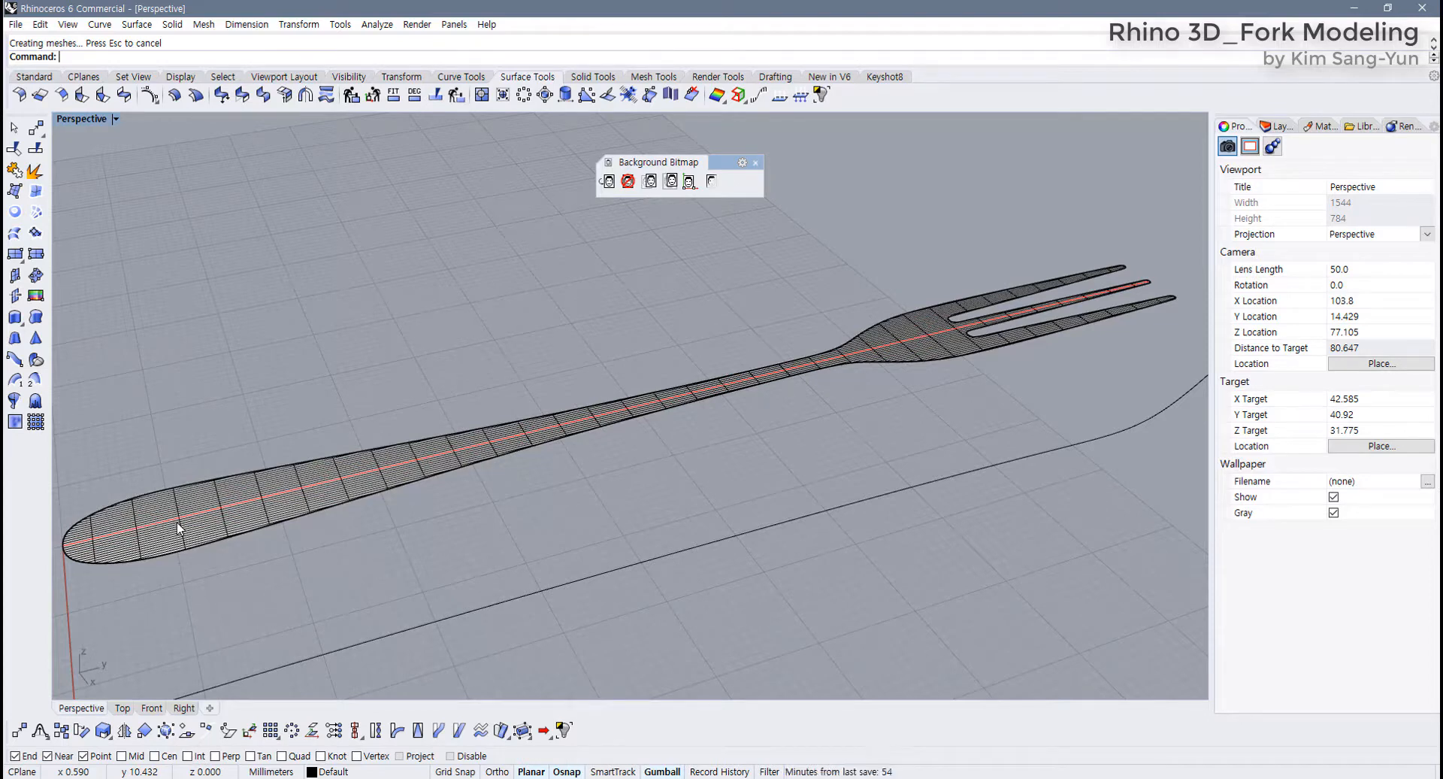
Undo the patch surface on the fork outline
key(ctrl+z)
shift+right_drag(223, 540, 513, 490)
right_drag(512, 490, 136, 447)
scroll(645, 467, down, 6)
shift+right_drag(628, 467, 226, 384)
scroll(303, 408, up, 6)
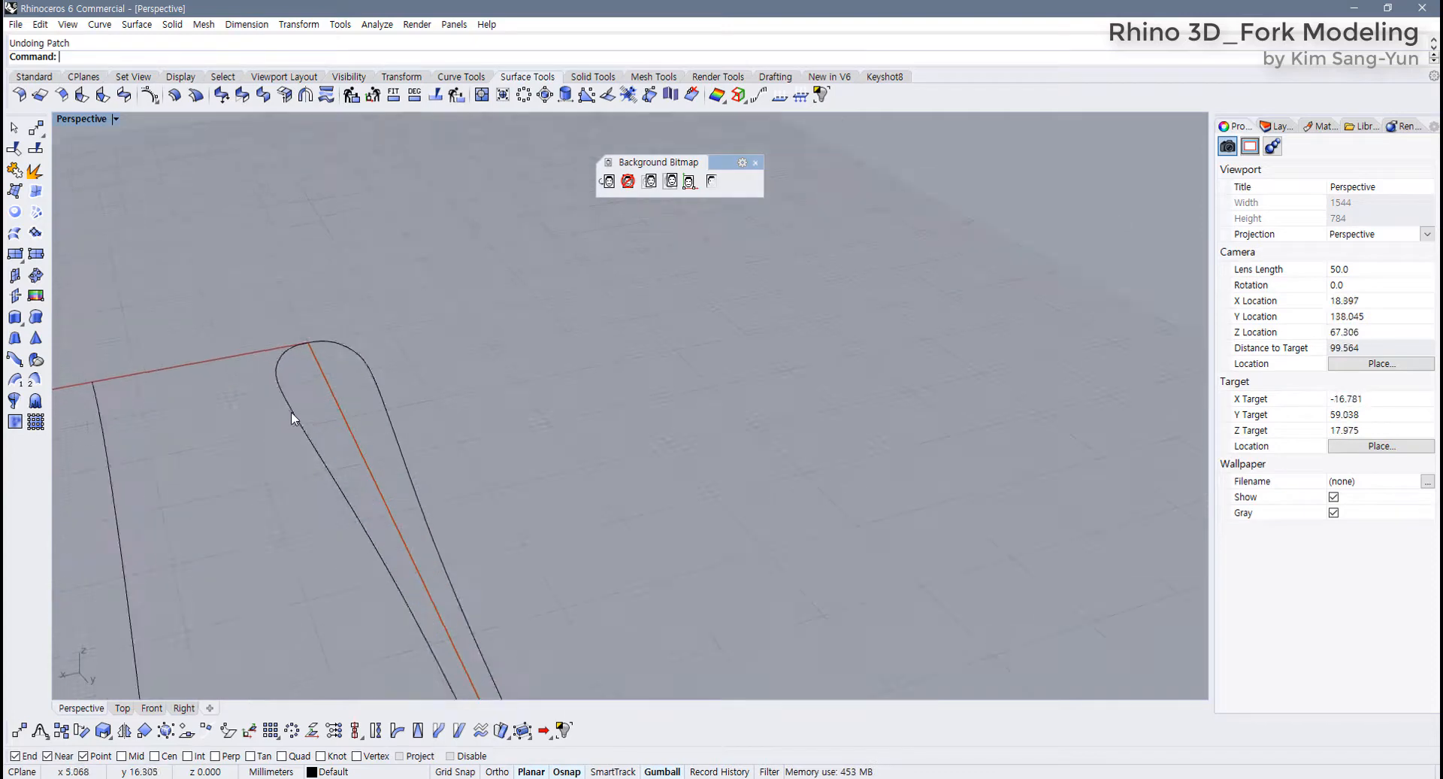
Return to the maximized Top view and hide the background bitmap
double_click(79, 119)
click(84, 161)
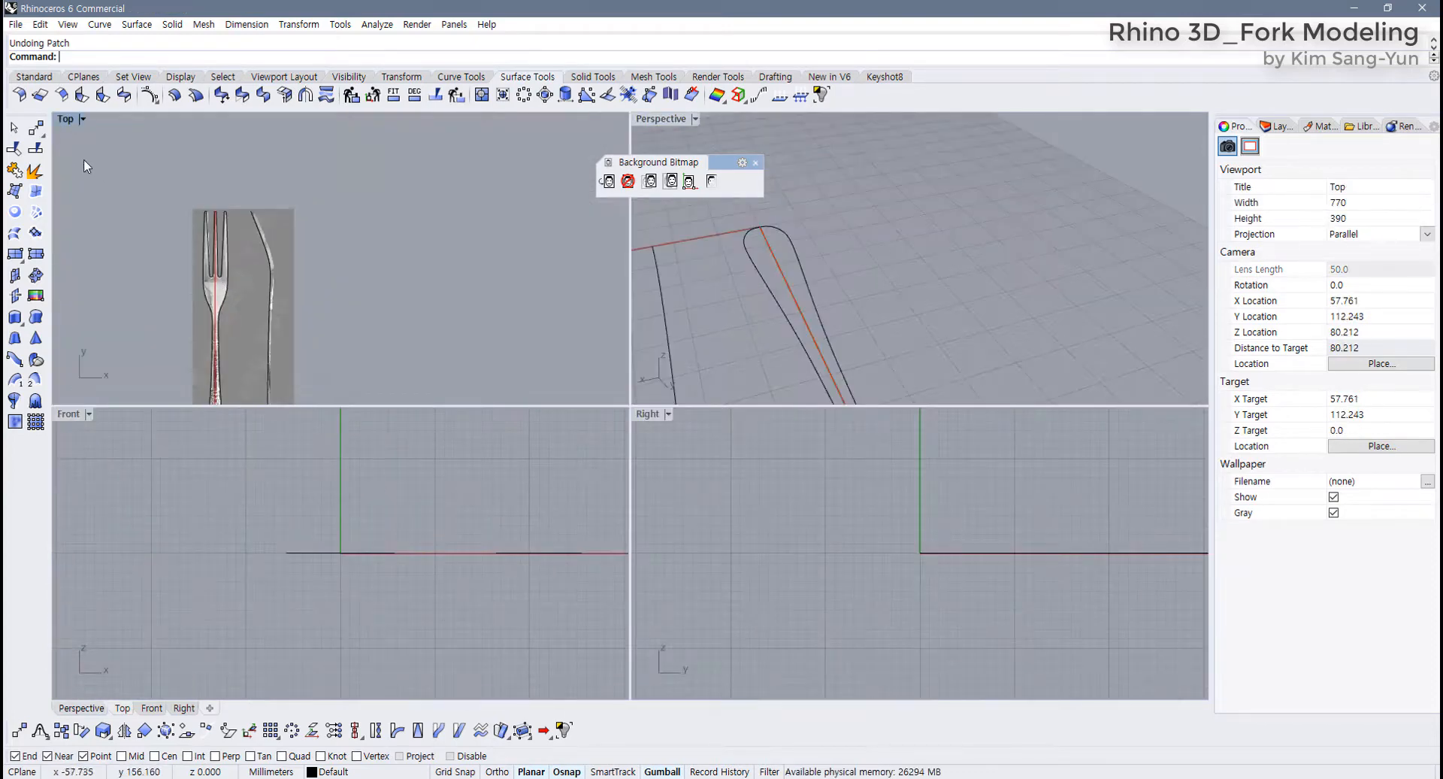
double_click(66, 119)
scroll(312, 399, up, 8)
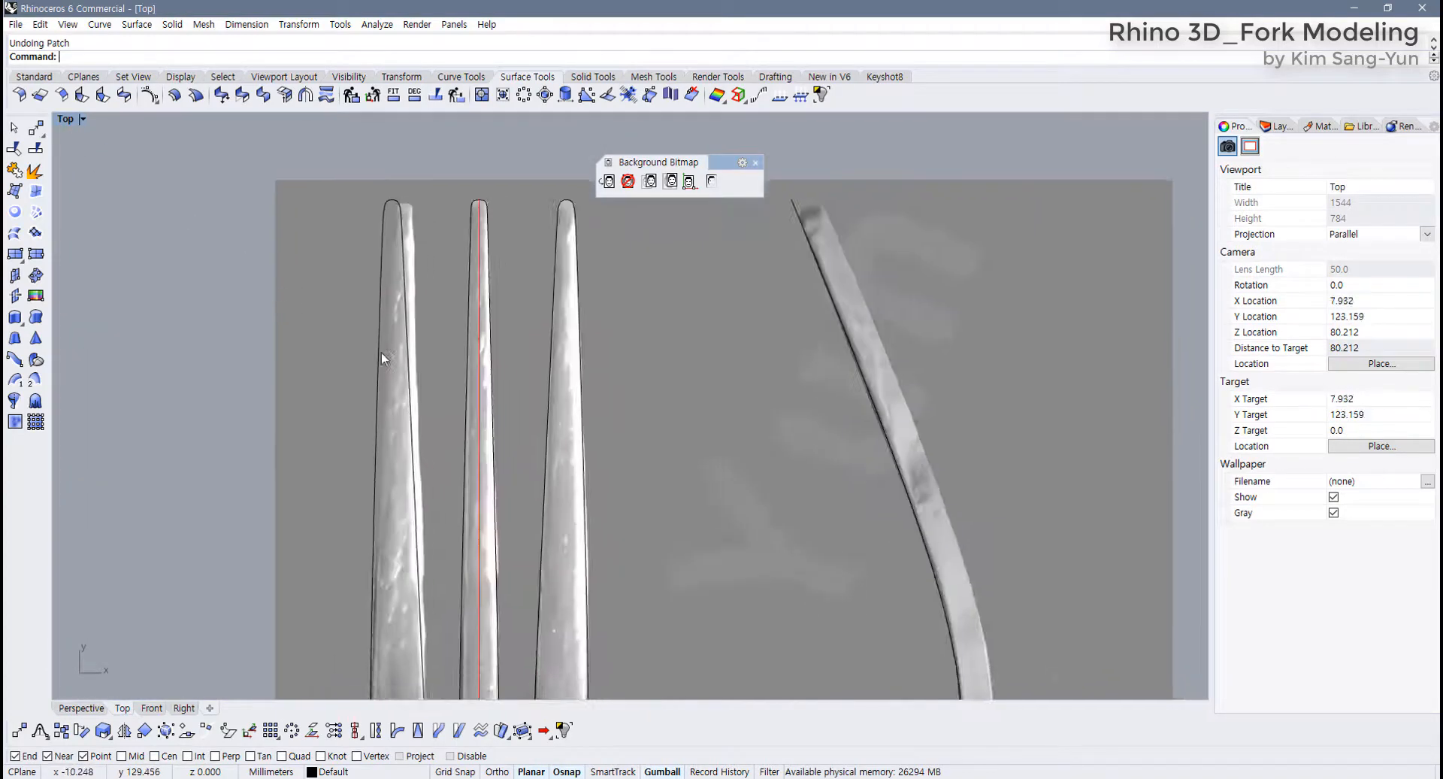
scroll(308, 458, down, 3)
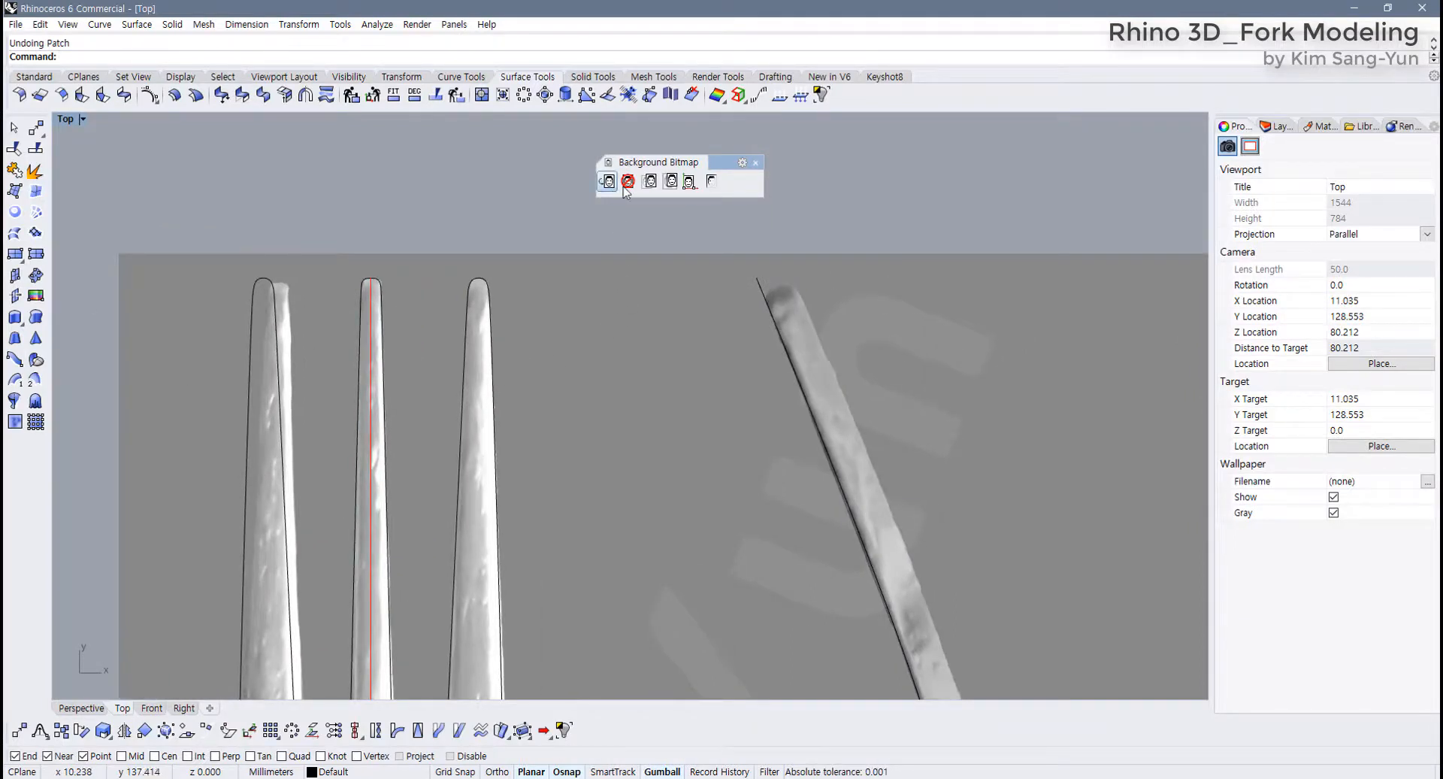
click(708, 186)
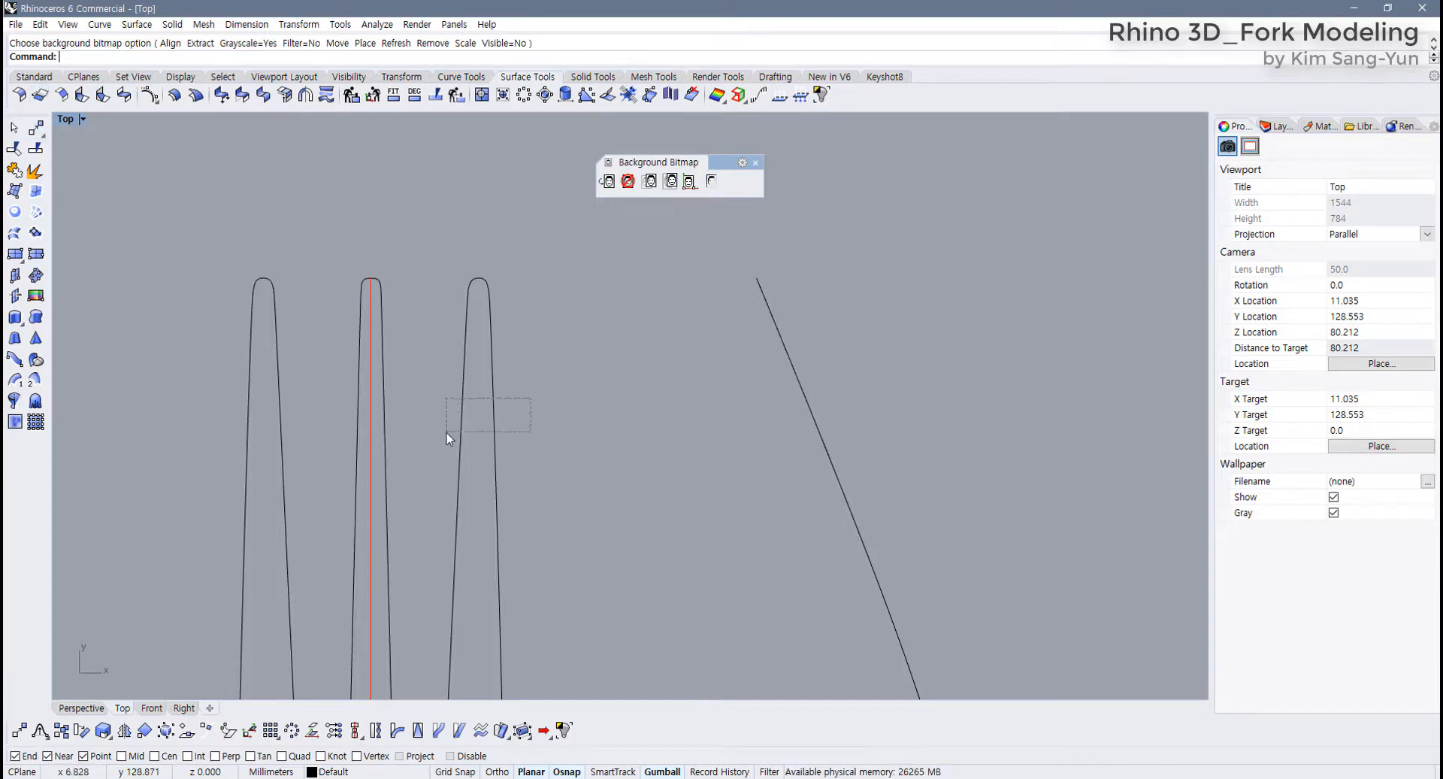
Select the closed fork outline and create a horizontal cut plane across the upper part of the three tines
drag(447, 436, 447, 437)
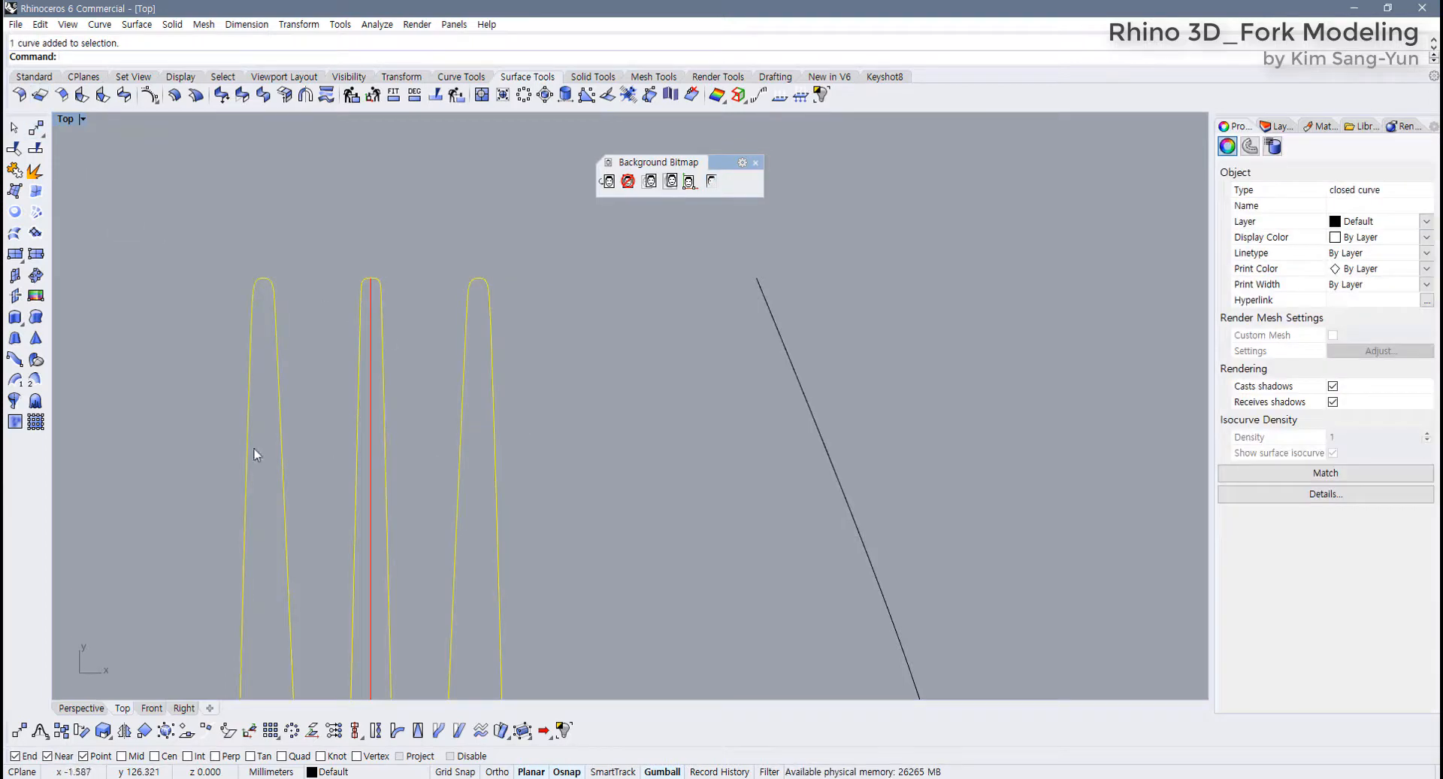
click(34, 76)
click(527, 76)
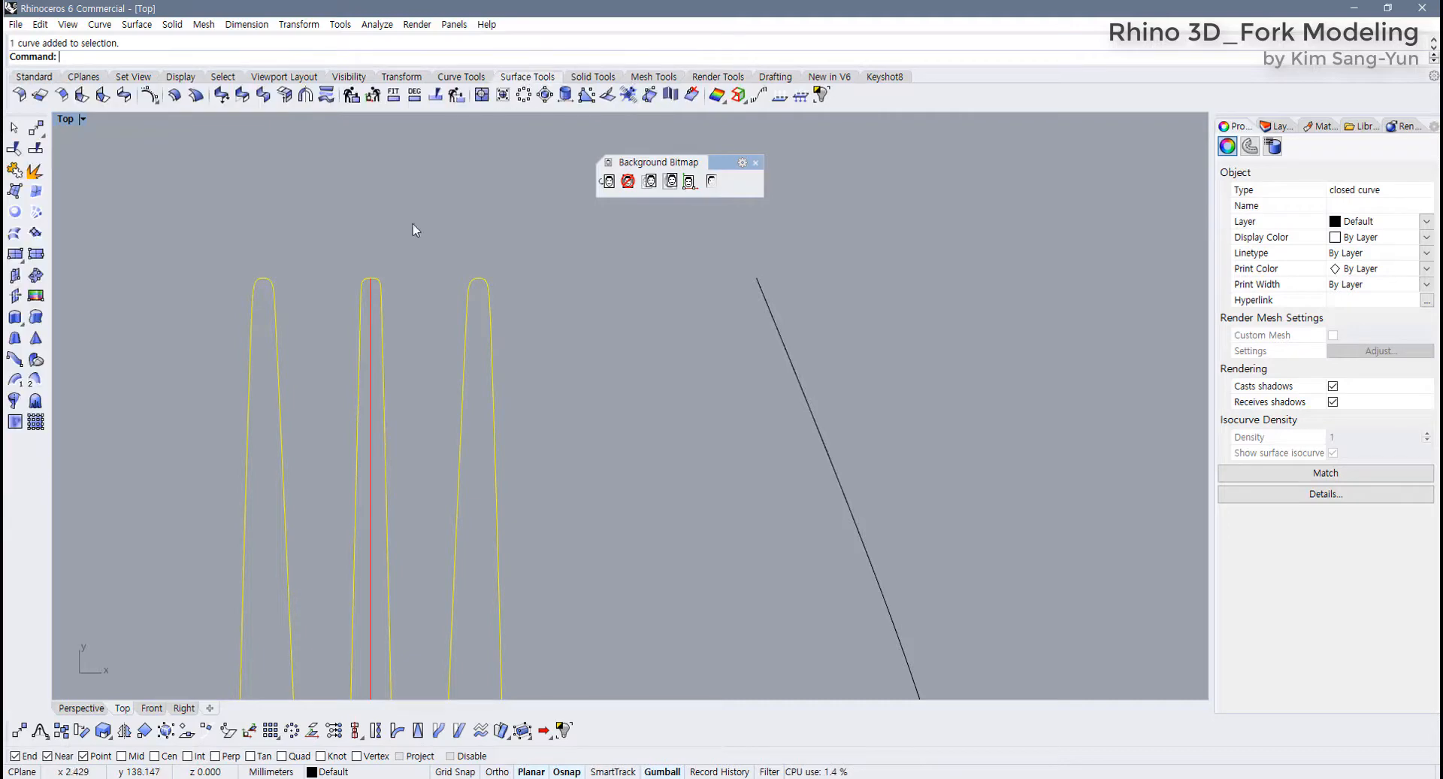
click(15, 296)
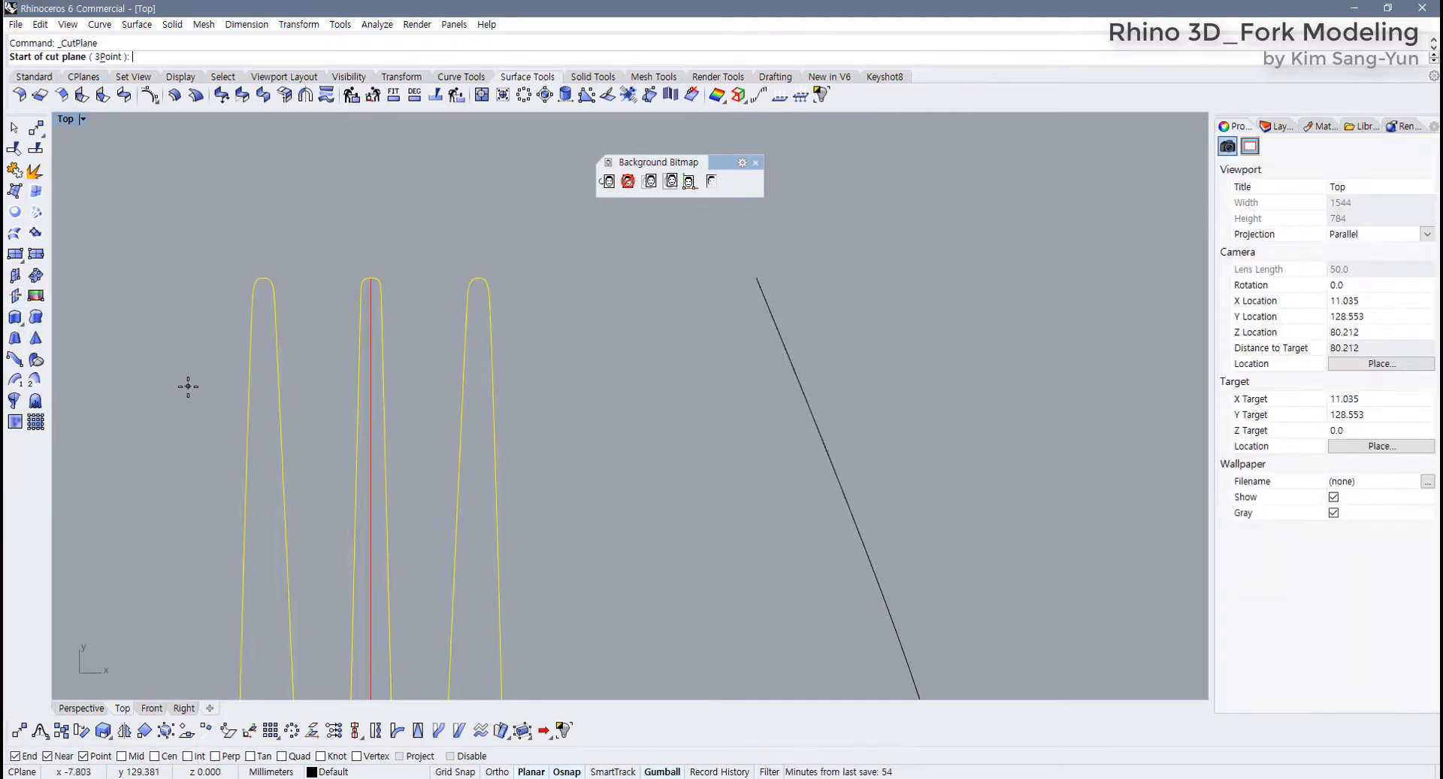
scroll(193, 428, down, 3)
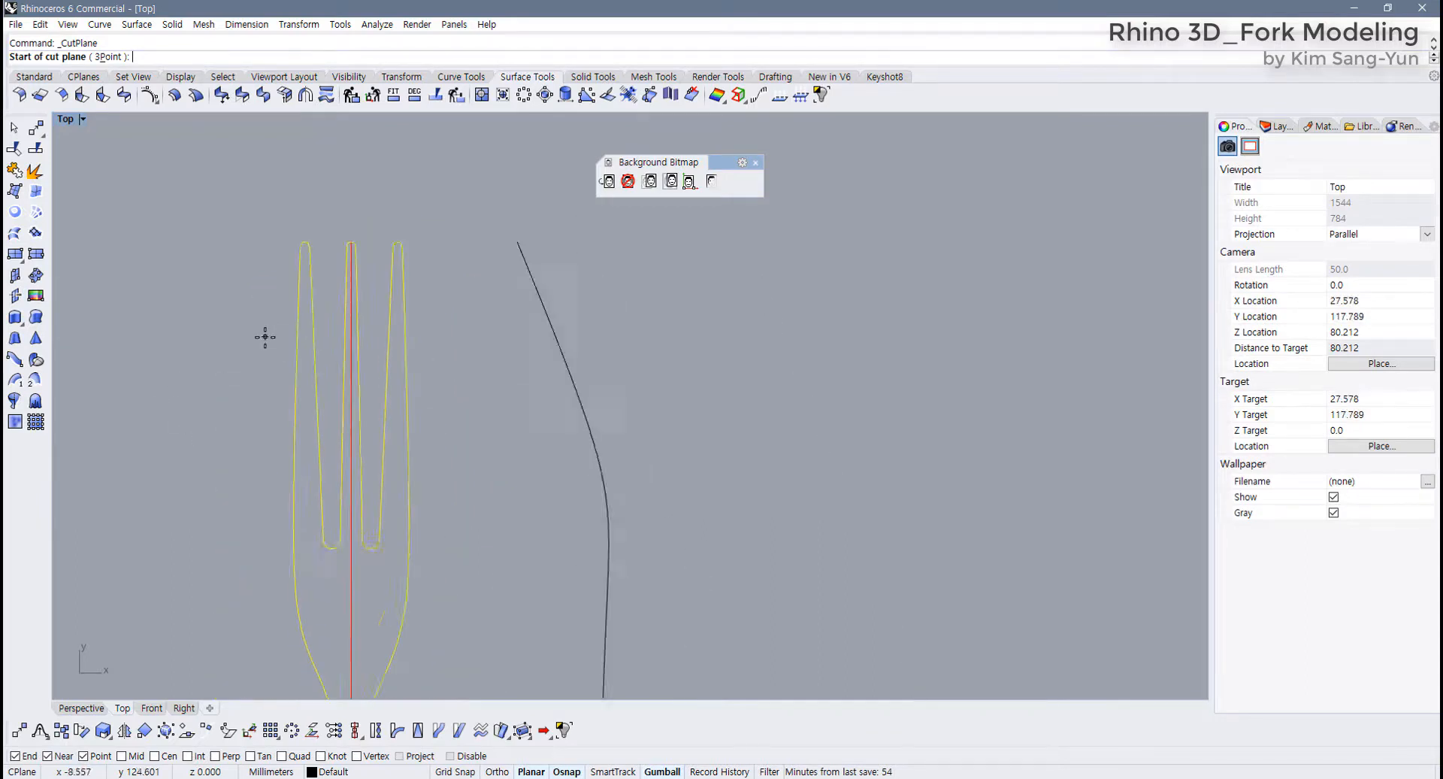
right_drag(193, 429, 251, 331)
click(225, 324)
click(505, 325)
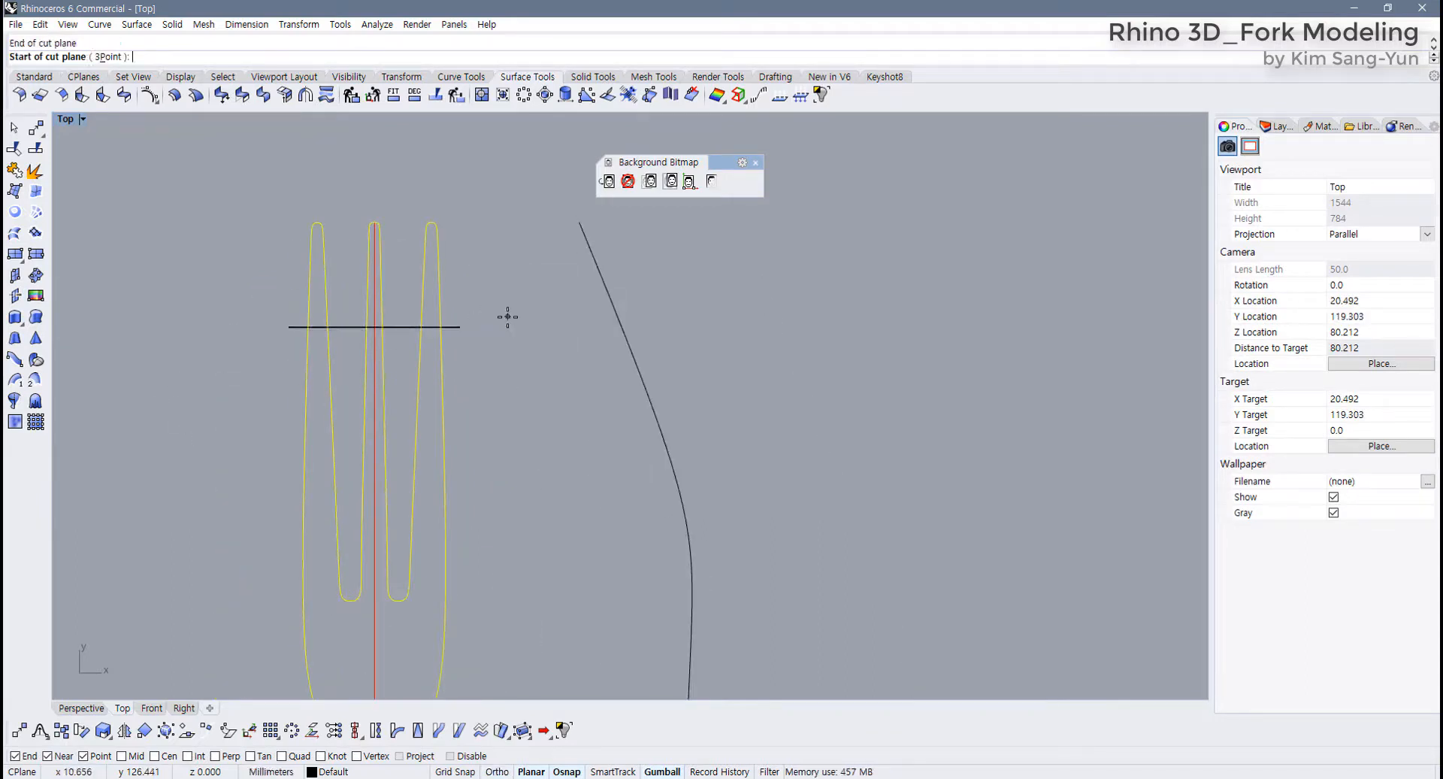
Add two horizontal cut planes through the outline, one just above the tine roots and one at the neck where the head narrows
right_drag(314, 487, 272, 414)
click(219, 496)
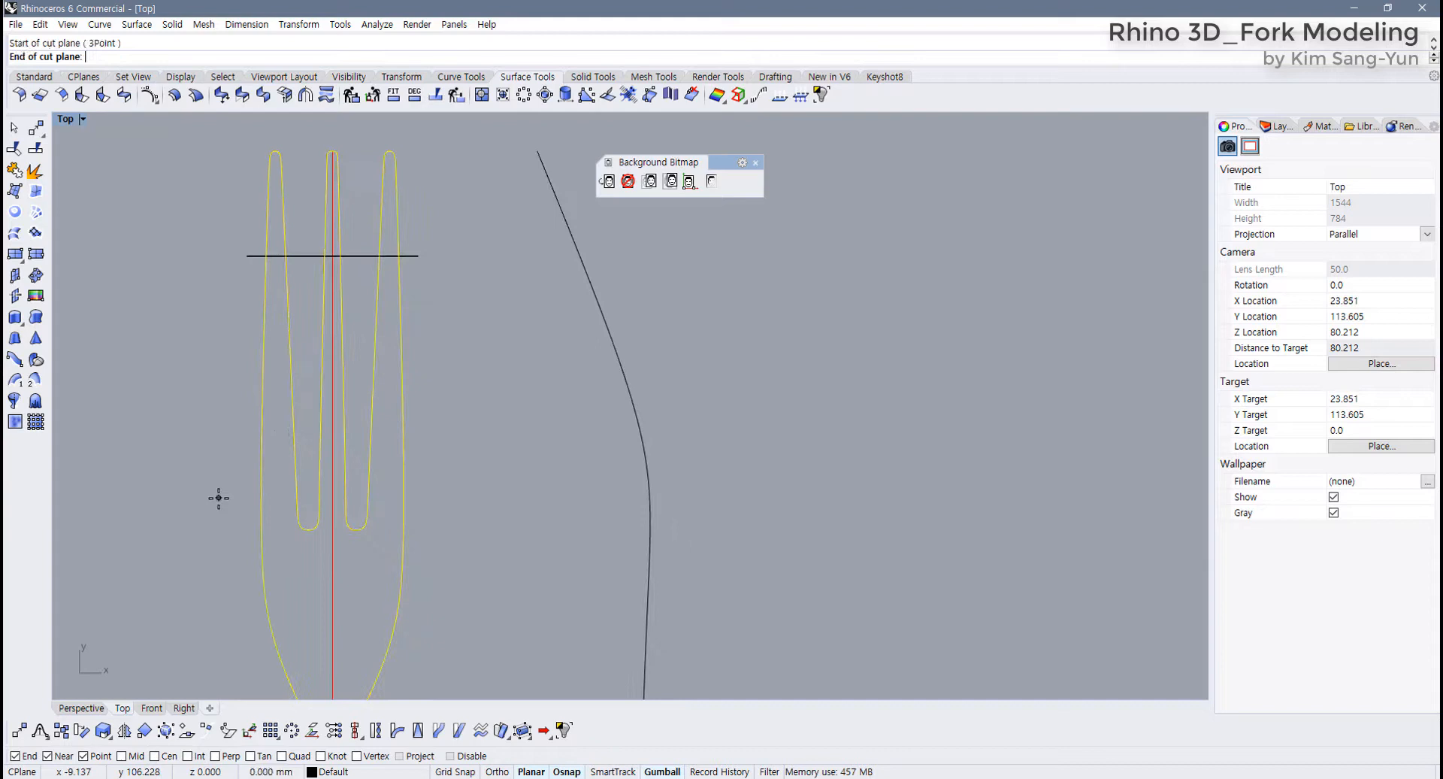
click(524, 493)
scroll(448, 151, down, 4)
click(315, 530)
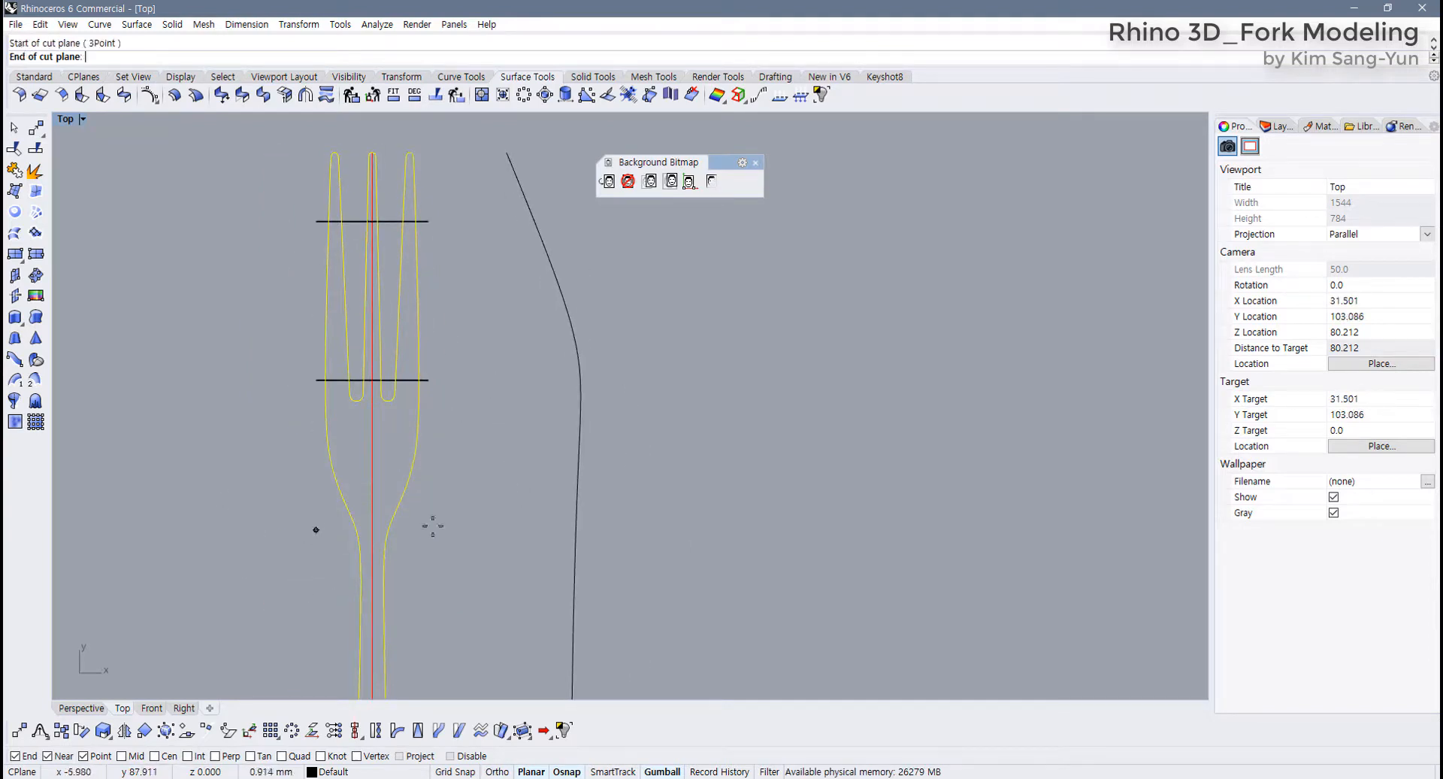
click(485, 520)
Add a horizontal cut plane through the outline just below the one at the neck
scroll(480, 539, down, 4)
right_drag(480, 538, 423, 352)
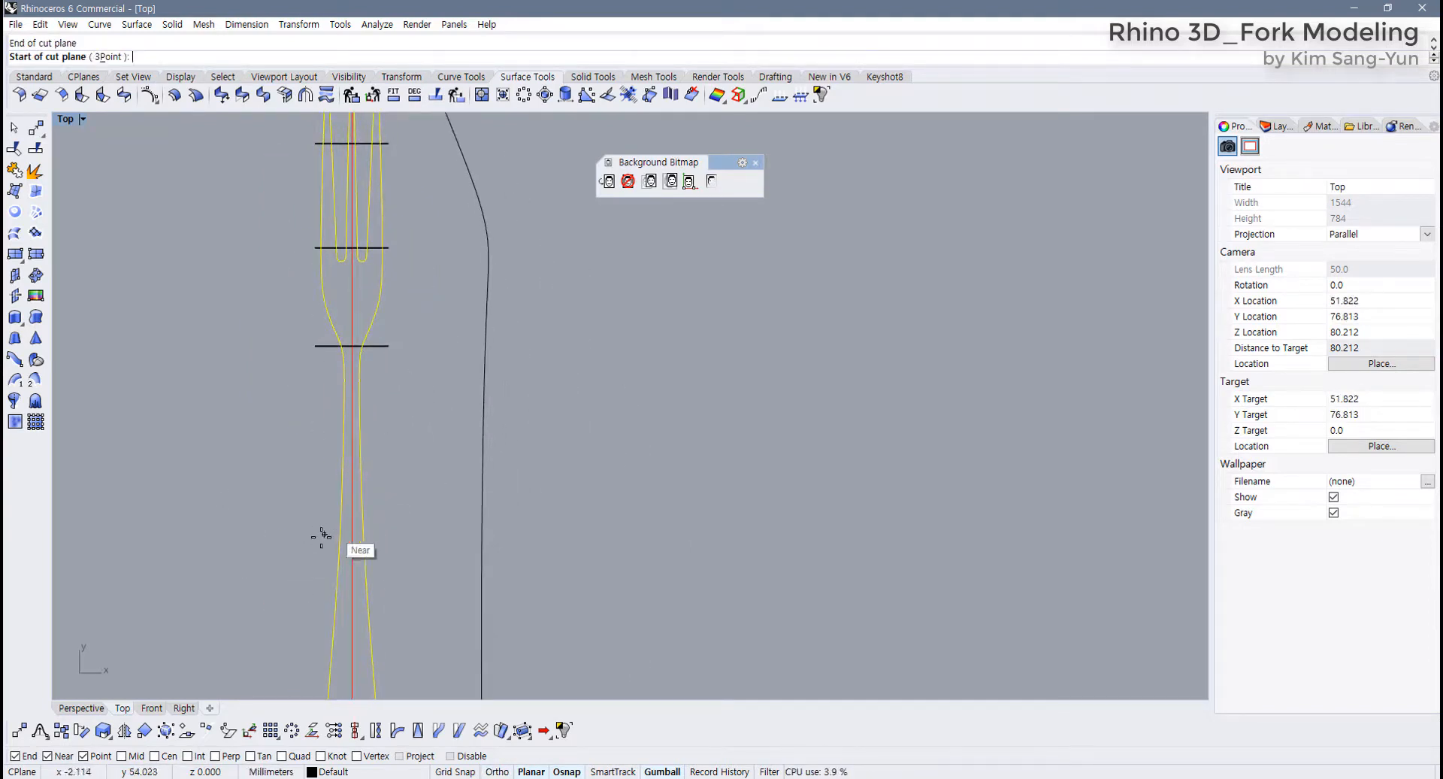
scroll(316, 538, down, 4)
right_drag(315, 538, 348, 338)
scroll(361, 309, up, 2)
scroll(369, 265, up, 3)
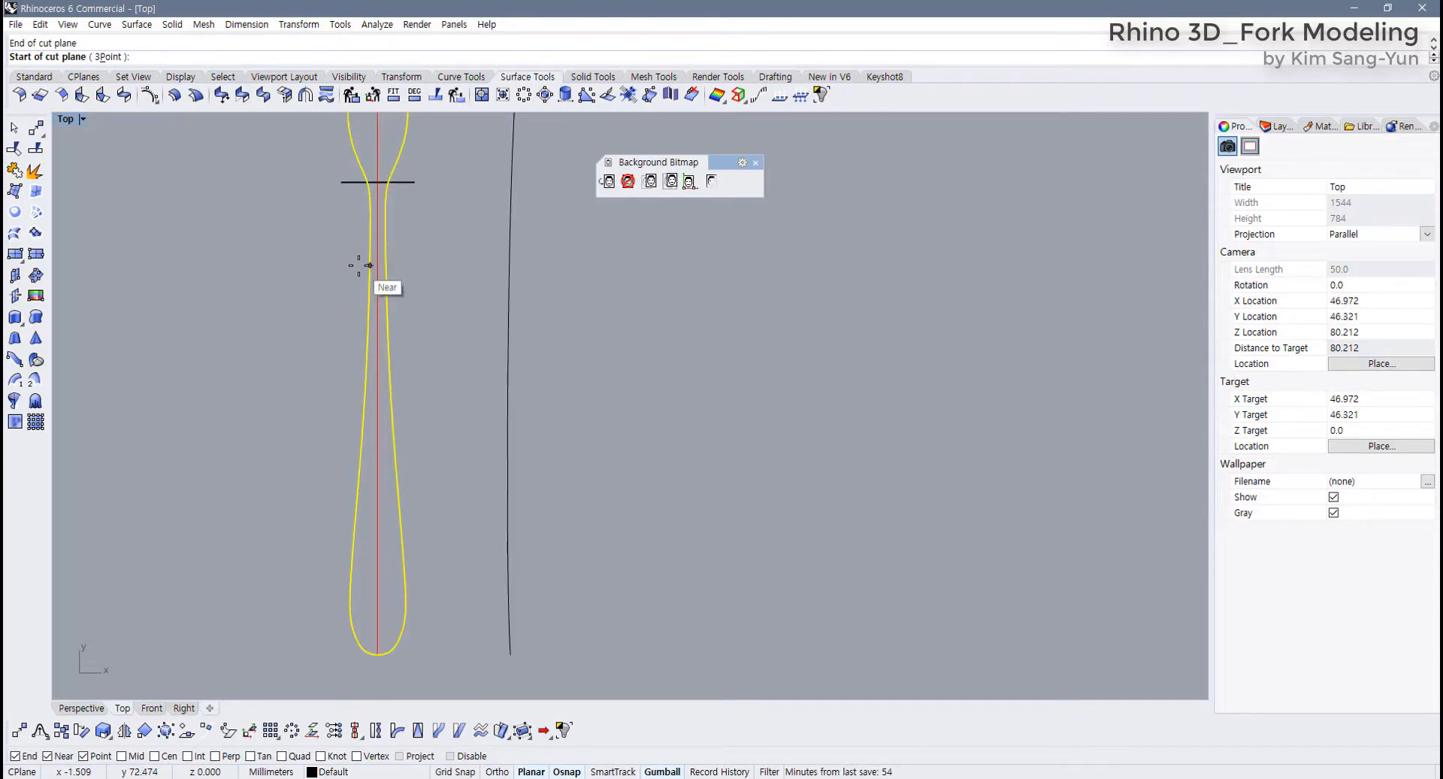
scroll(331, 211, up, 2)
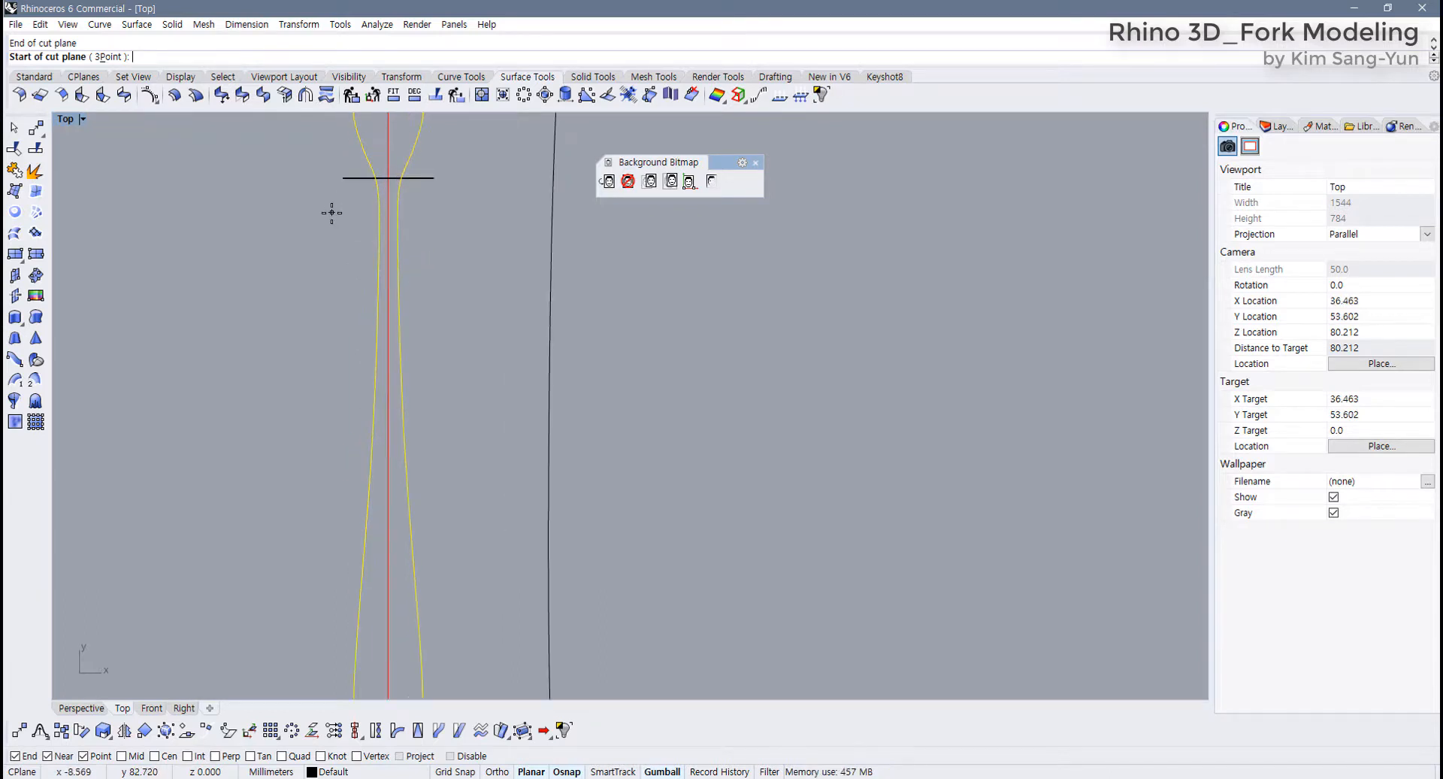
click(334, 203)
click(461, 203)
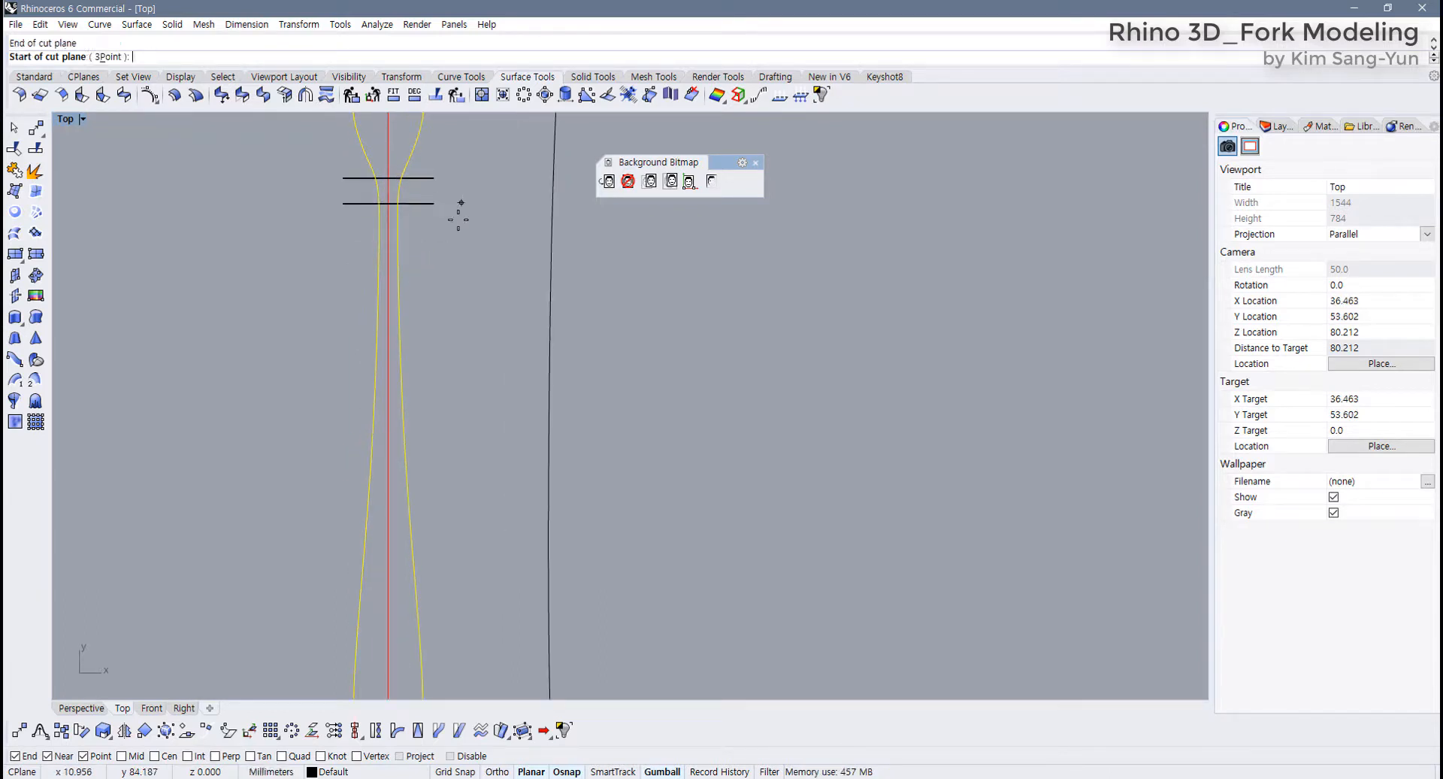
Add horizontal cut planes across the middle of the handle and near its rounded end, and finish the Cut Plane command
click(338, 442)
click(436, 442)
scroll(444, 490, down, 2)
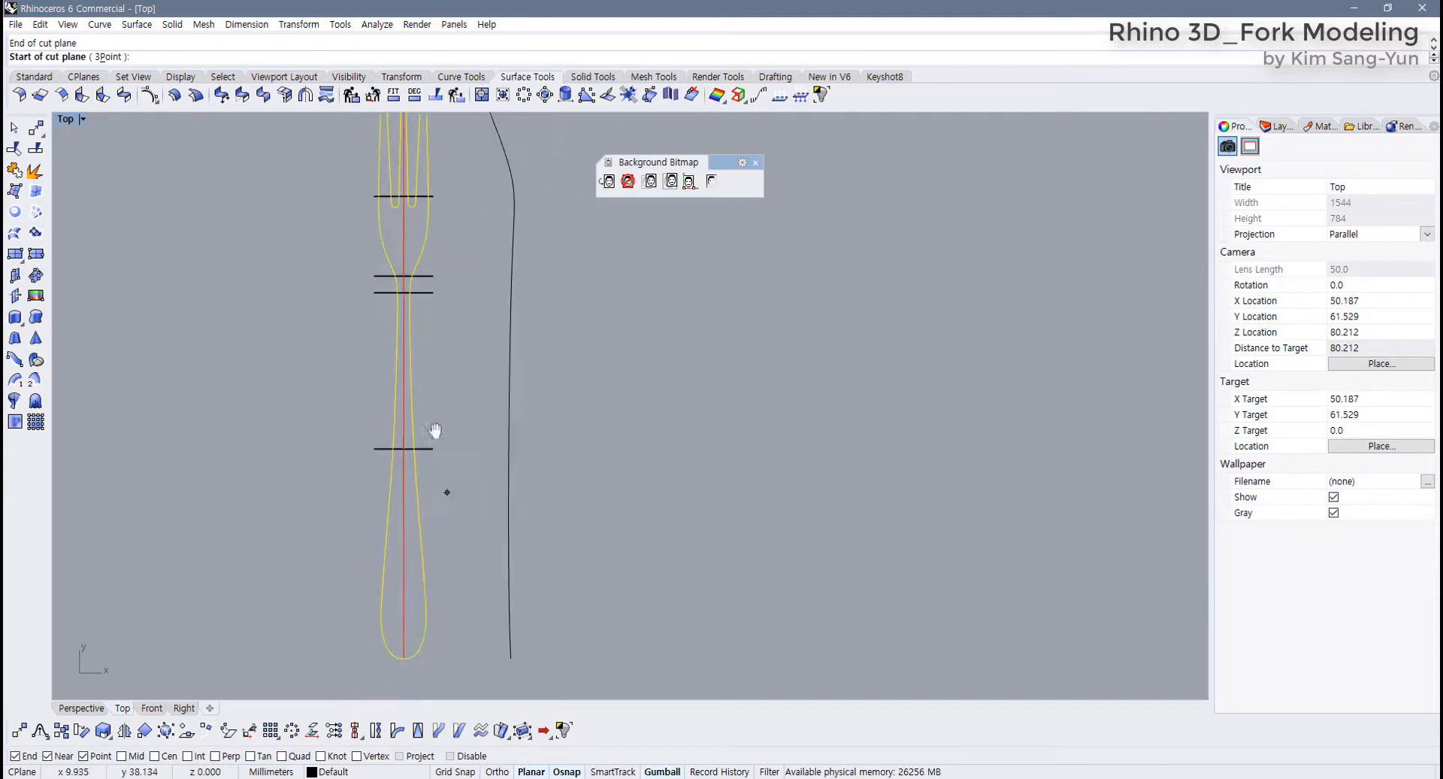
click(303, 553)
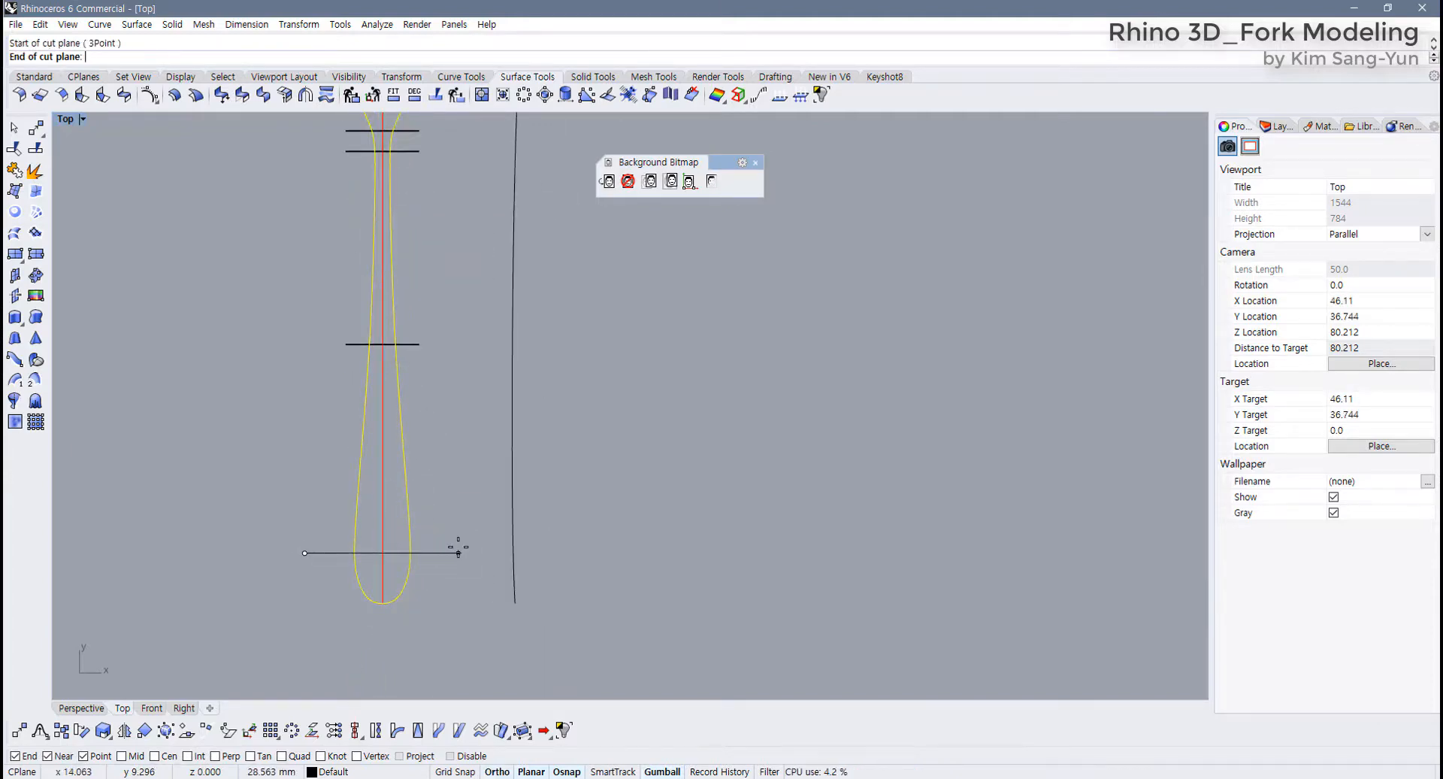
click(457, 547)
right_click(459, 547)
scroll(463, 515, down, 6)
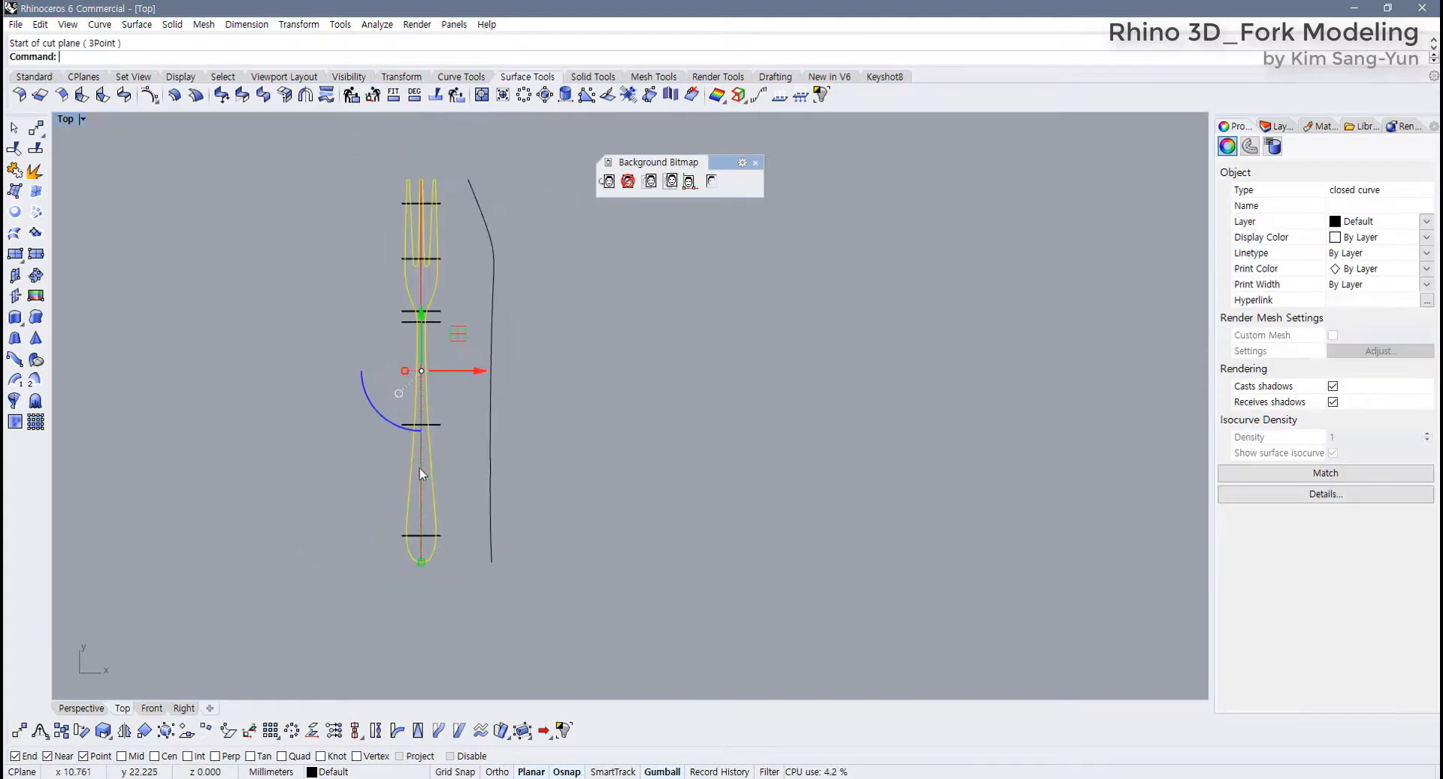
Maximize the Perspective view and check the cut planes along the fork outline
double_click(66, 120)
double_click(661, 120)
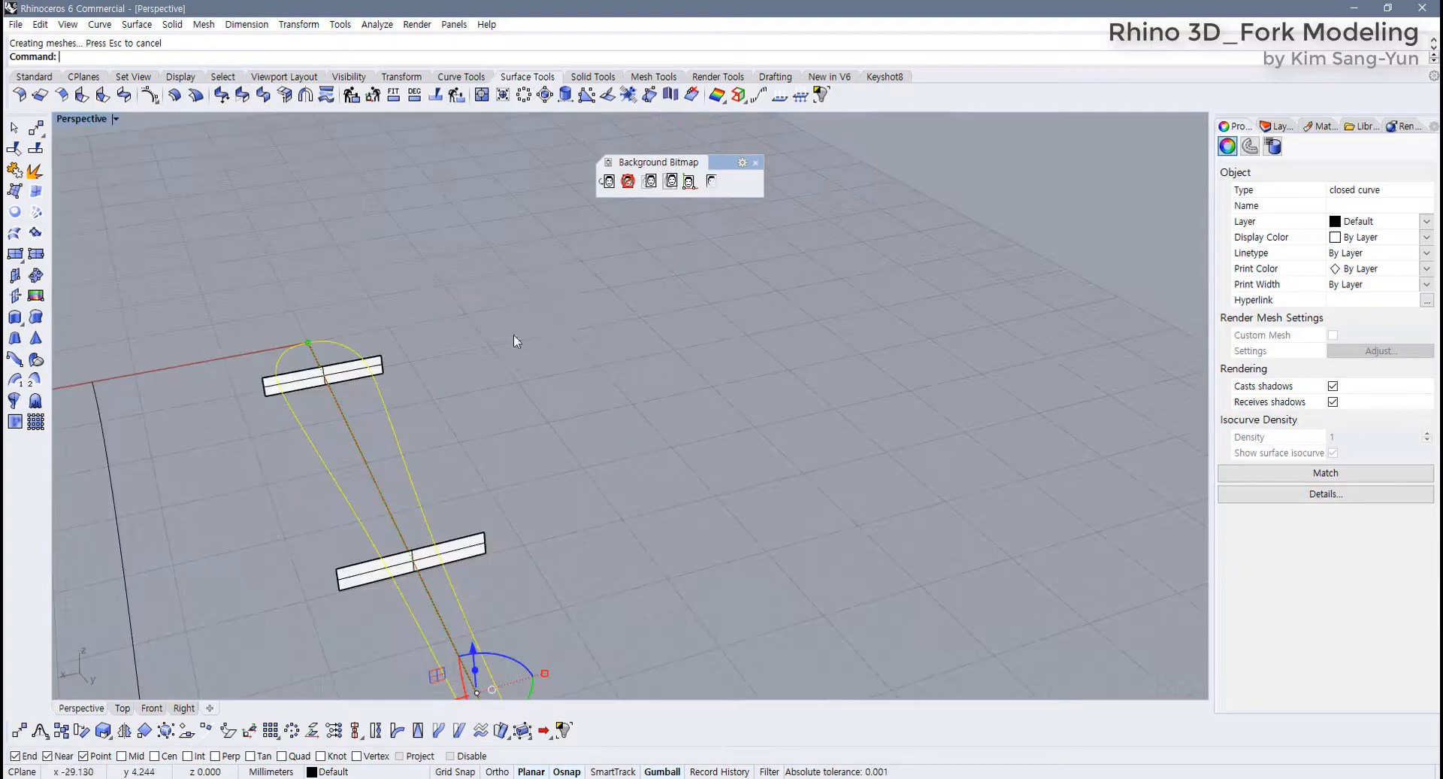
right_drag(513, 340, 552, 404)
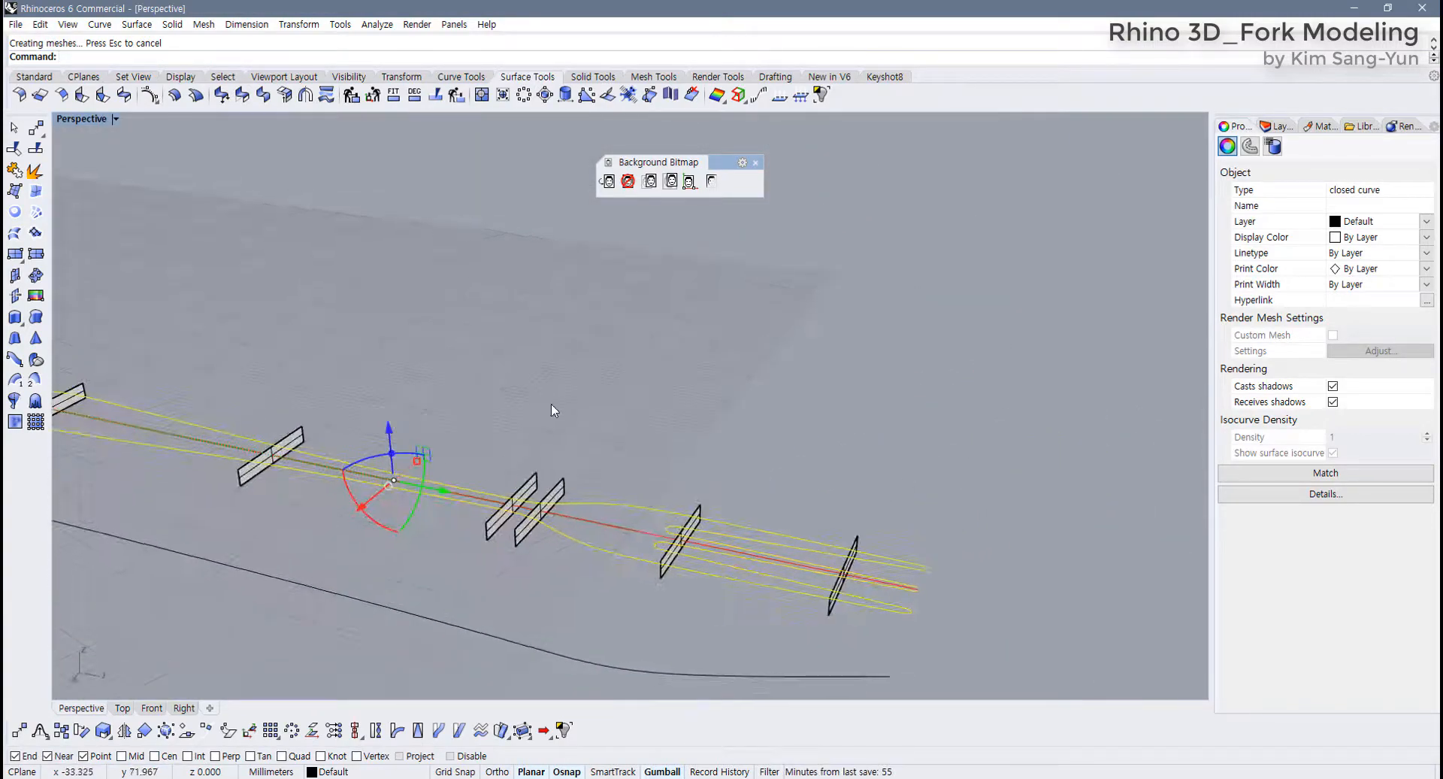
Select all six cut planes together with the fork outline and create their intersection points with Object Intersection
shift+click(543, 496)
shift+click(526, 492)
shift+click(697, 520)
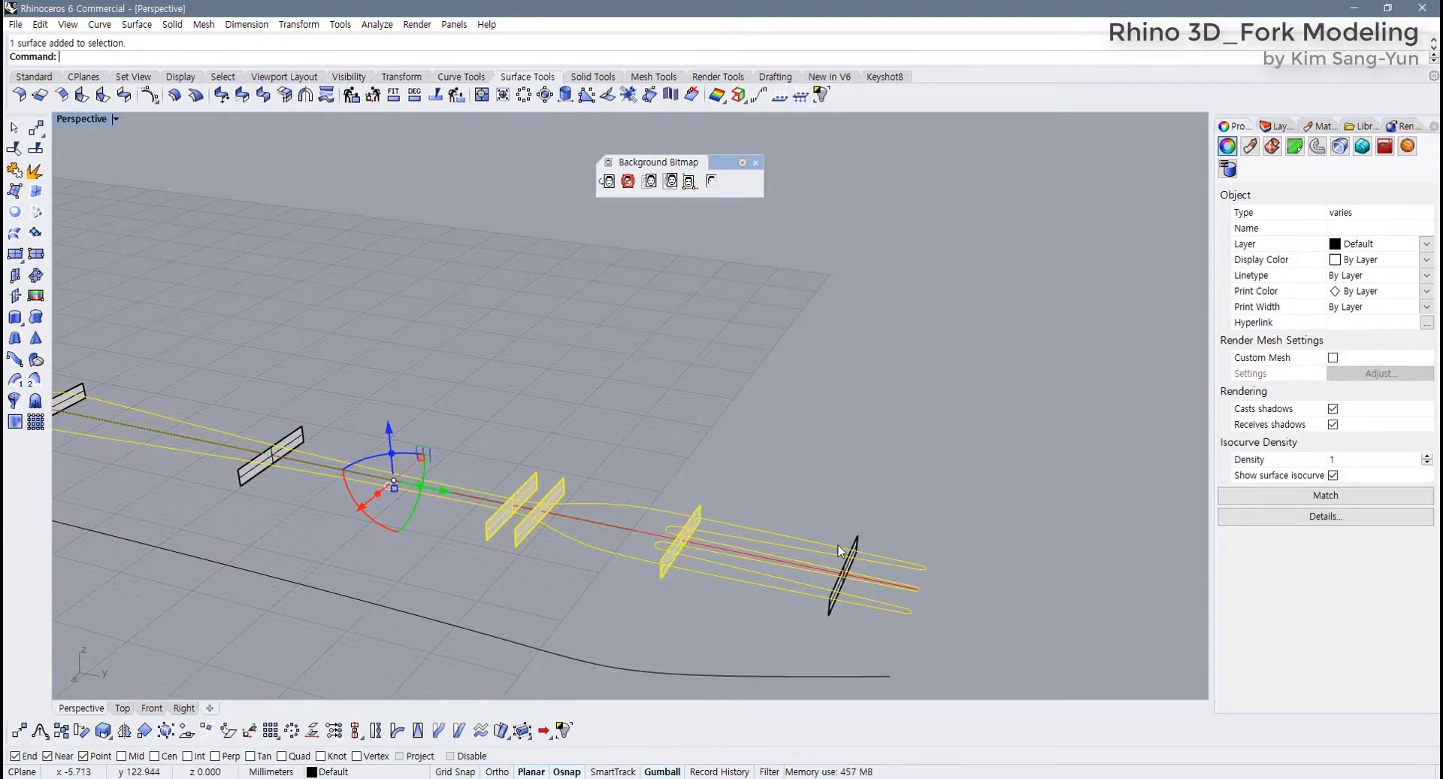
shift+click(857, 543)
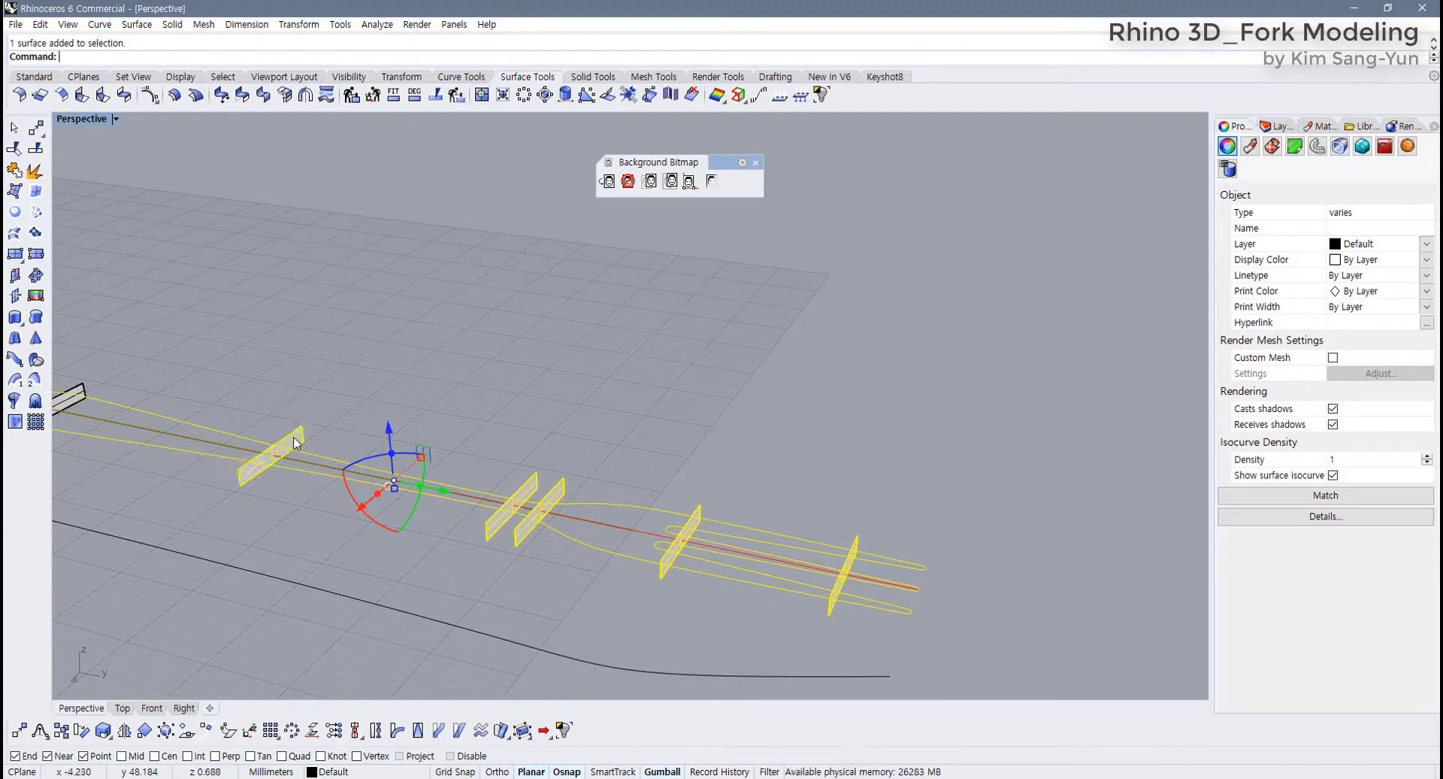
shift+right_drag(299, 445, 517, 423)
shift+click(278, 421)
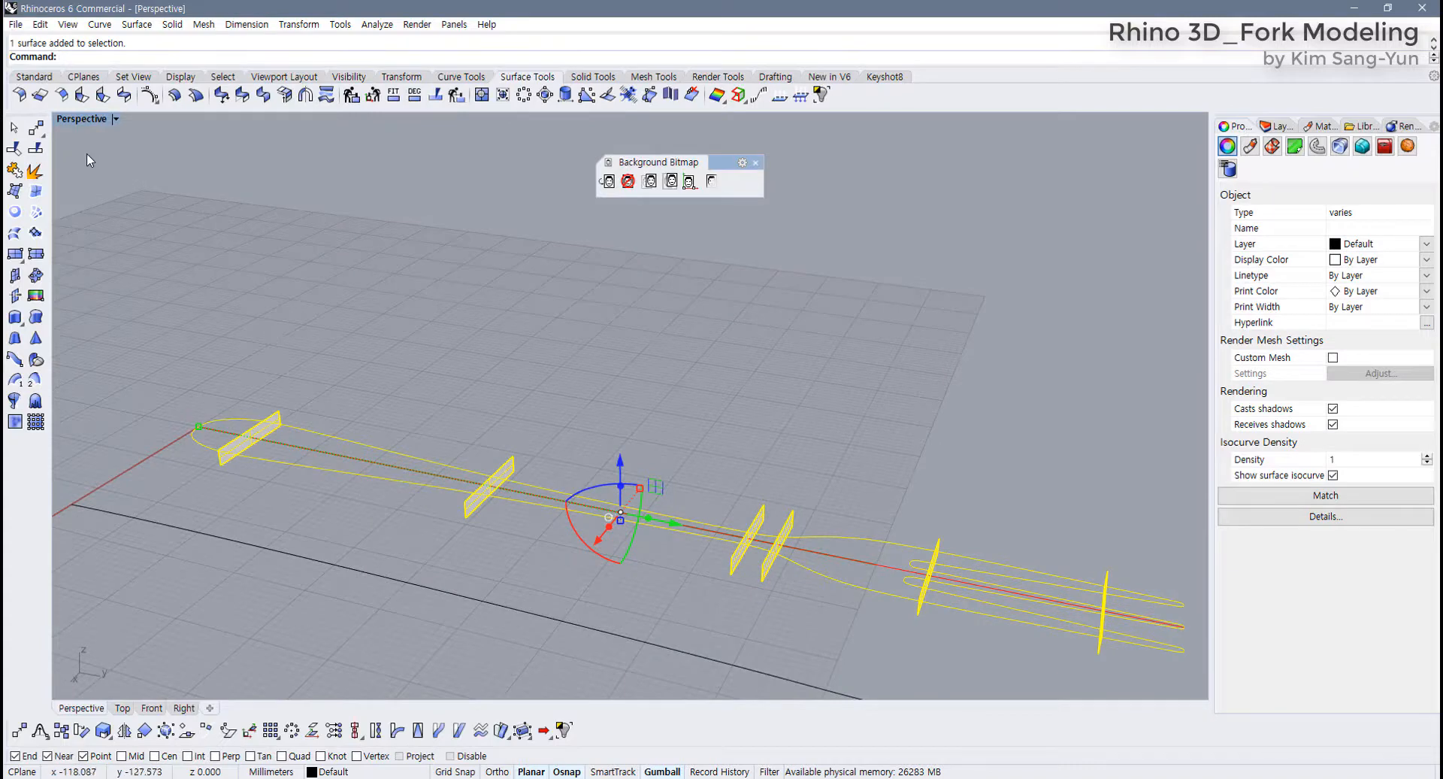
click(34, 76)
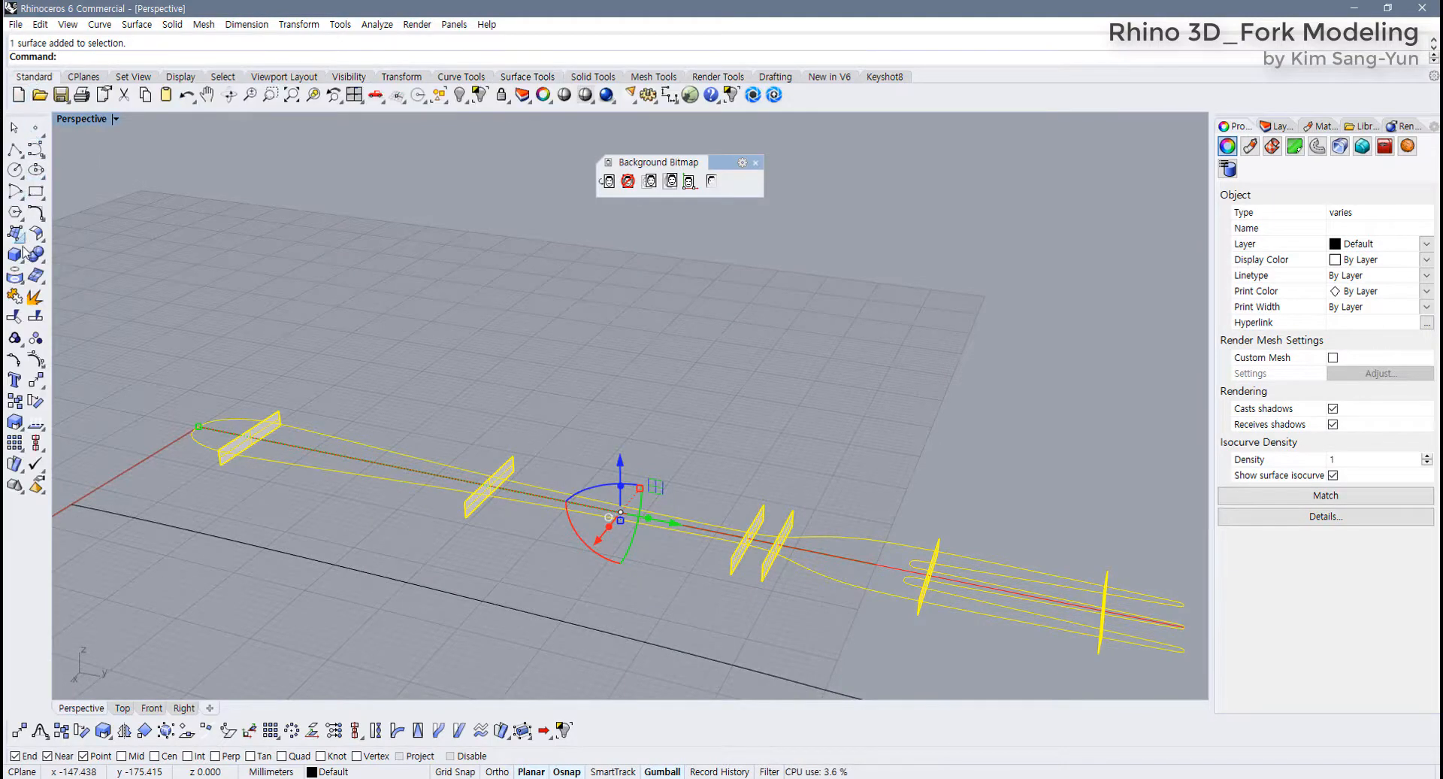
click(17, 279)
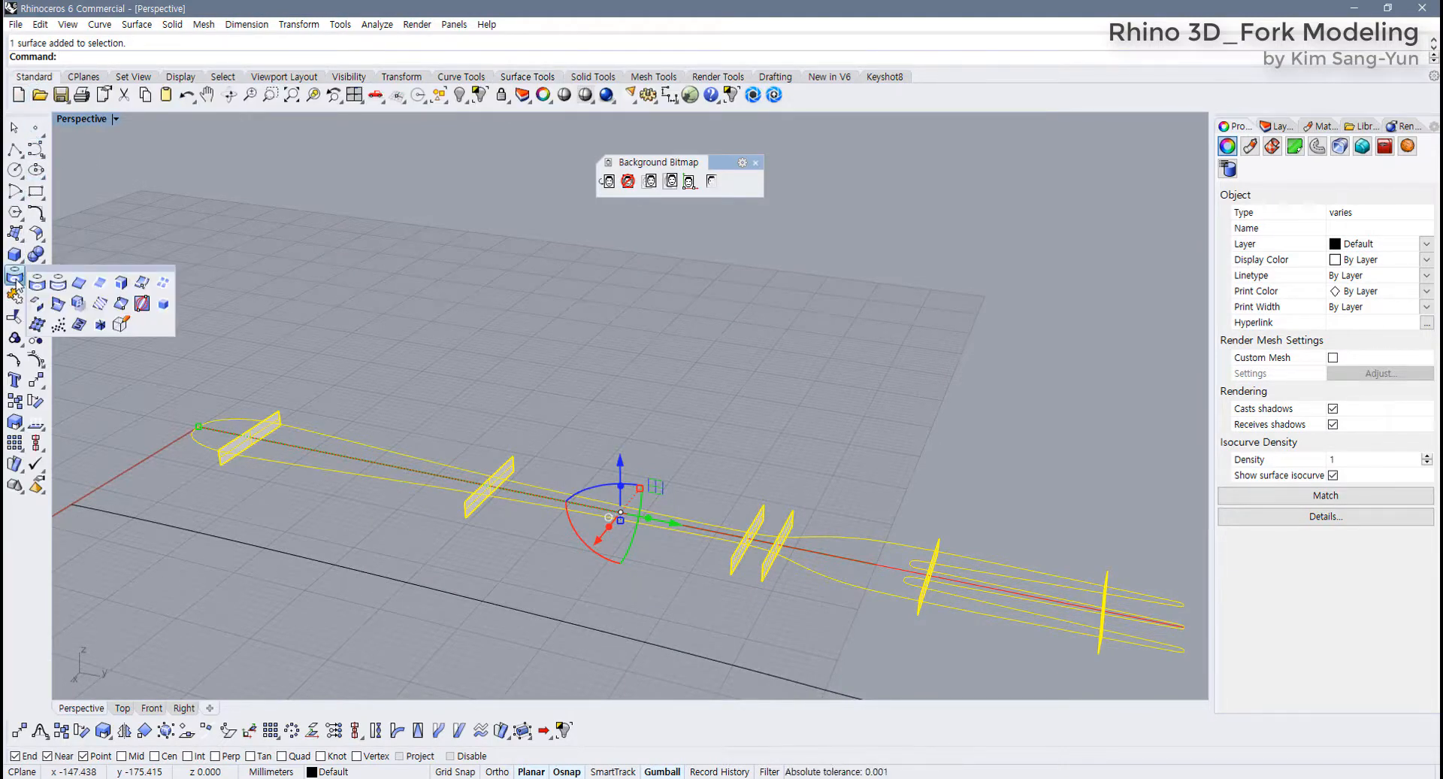
drag(60, 268, 114, 208)
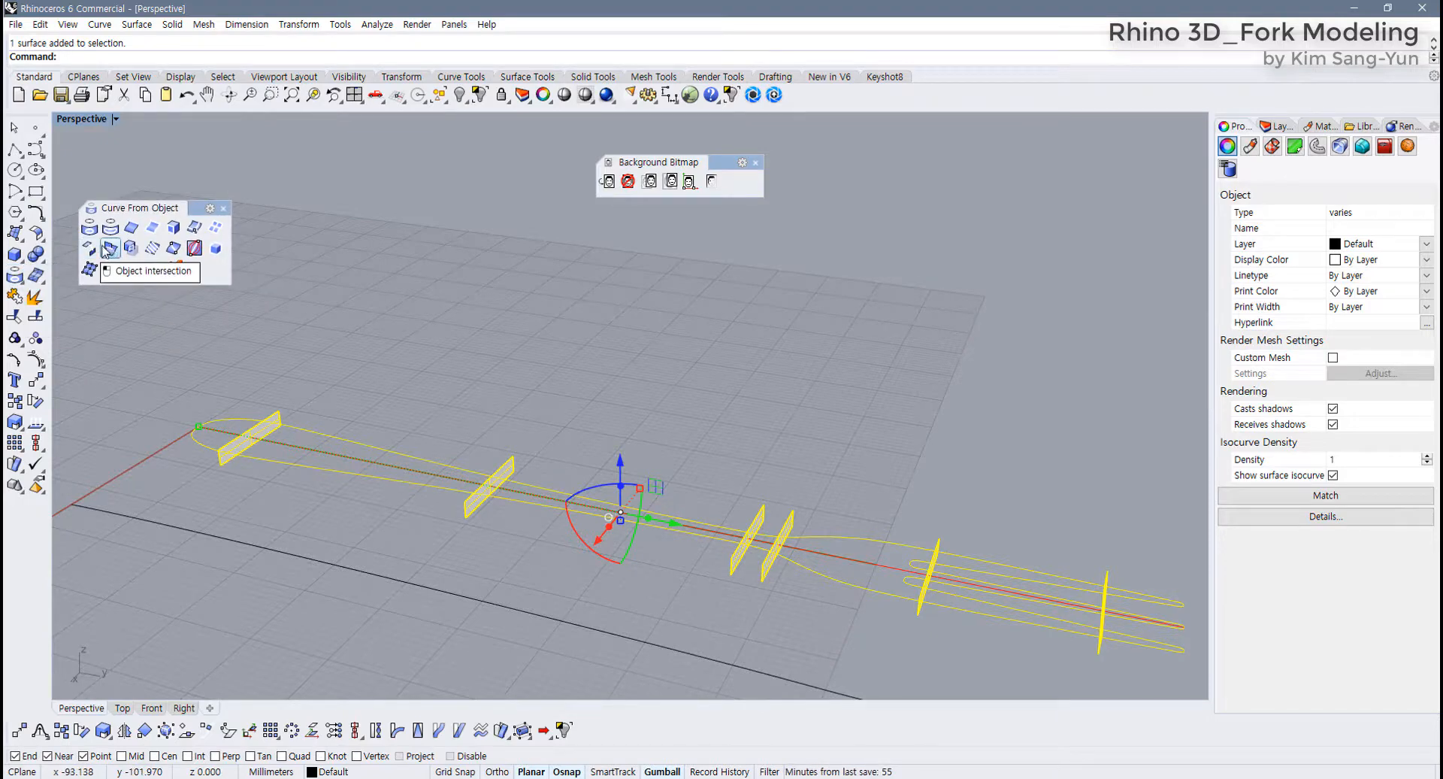
click(109, 249)
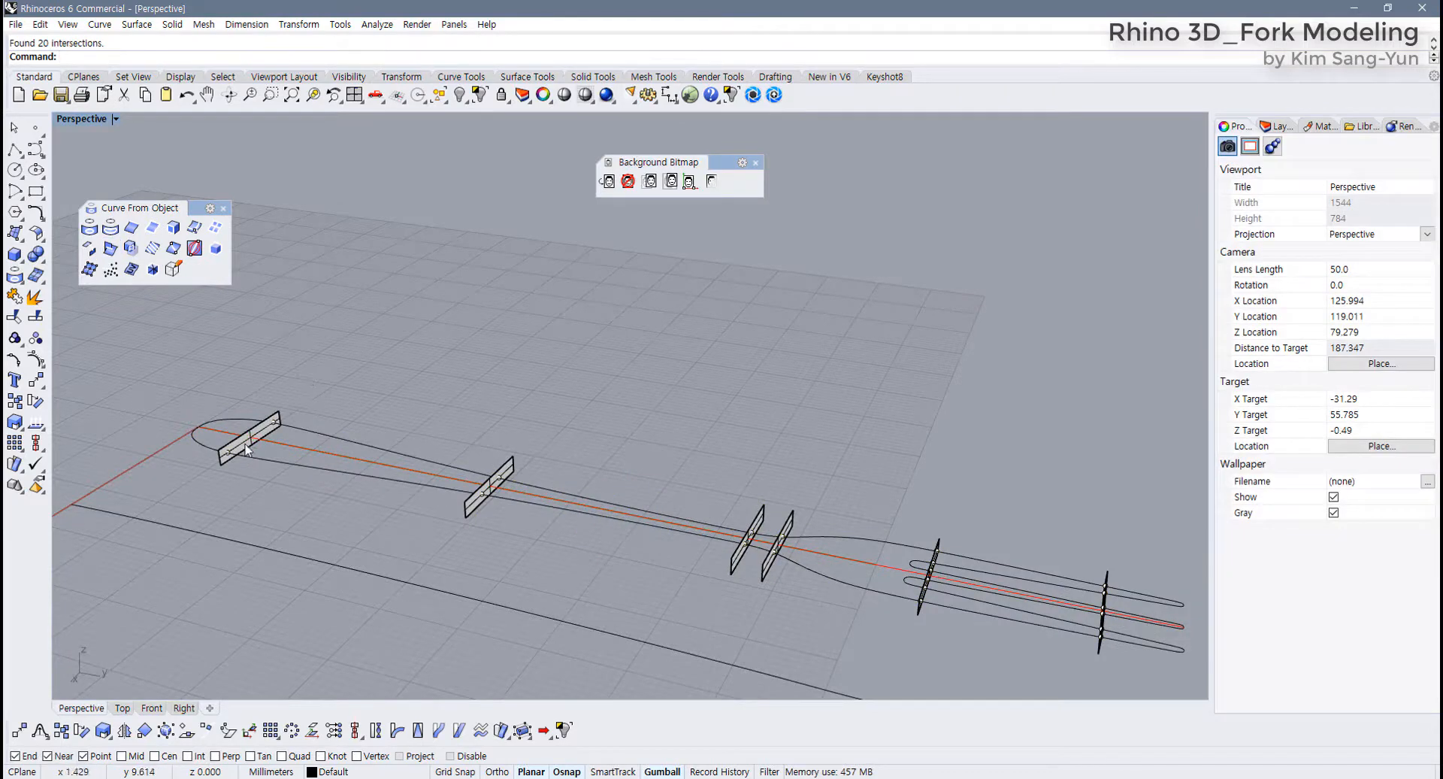
Delete the four cut planes along the handle and neck, keeping the intersection points on the outline
click(265, 430)
key(Delete)
click(465, 508)
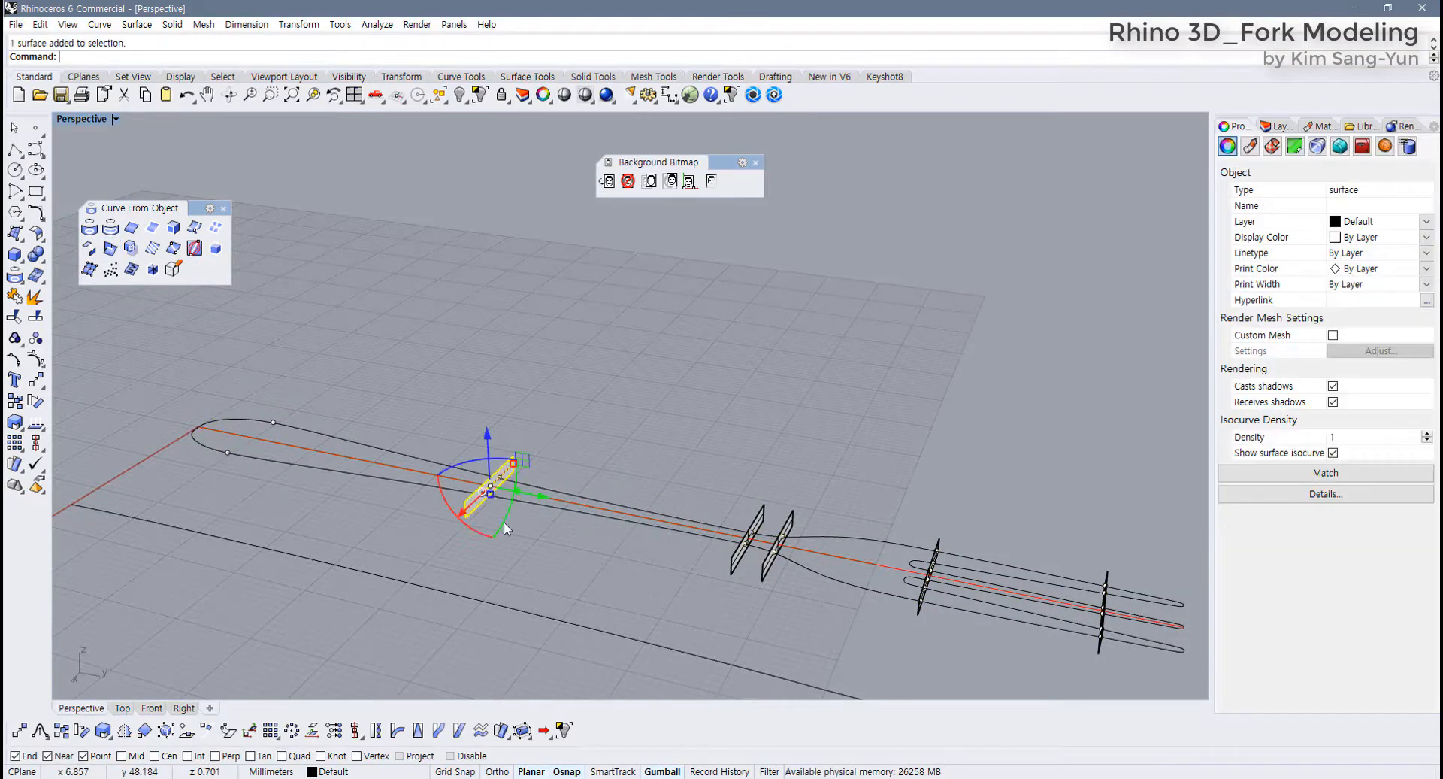
key(Delete)
click(731, 560)
key(Delete)
click(785, 576)
key(Delete)
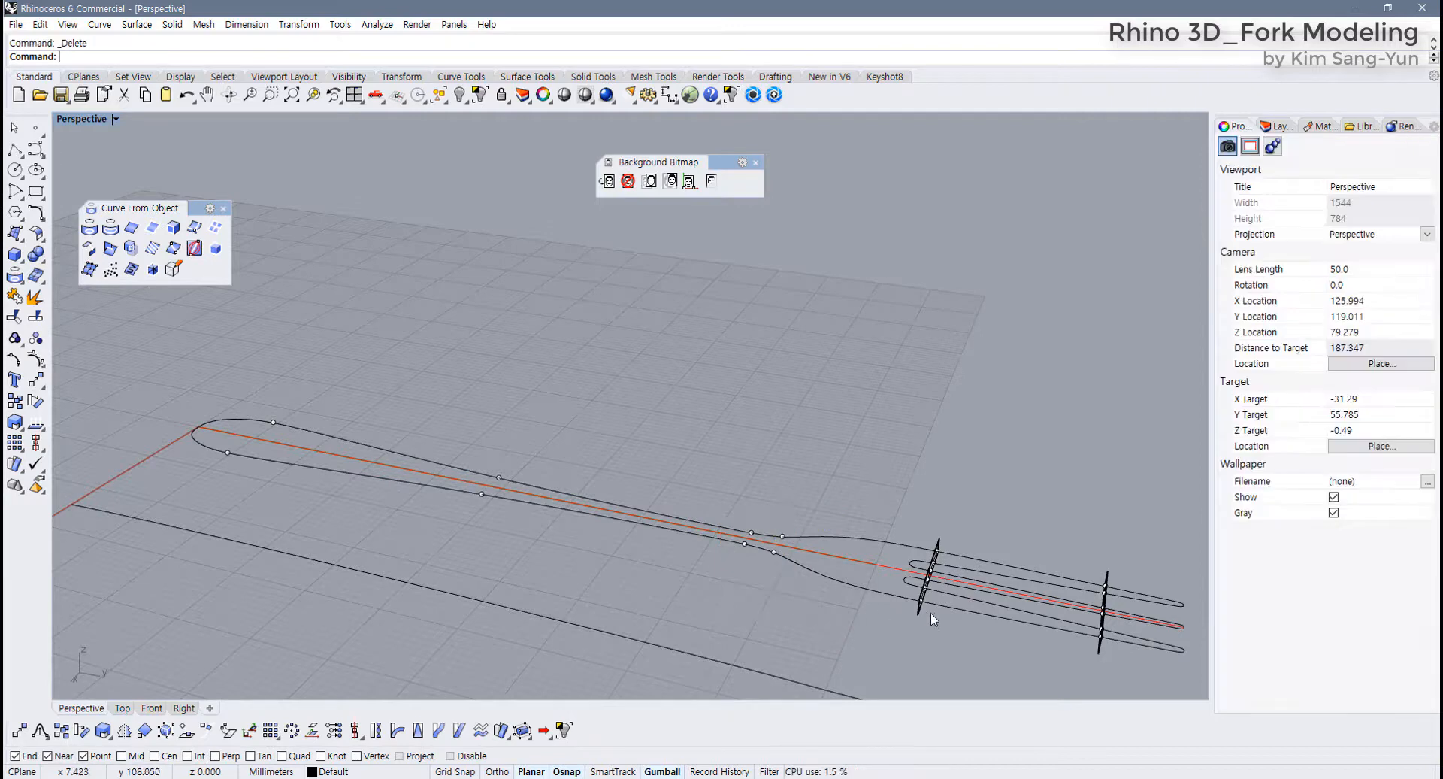
Delete the two remaining cut planes at the tine roots and across the tines
click(922, 611)
key(Delete)
shift+right_drag(1016, 588, 583, 460)
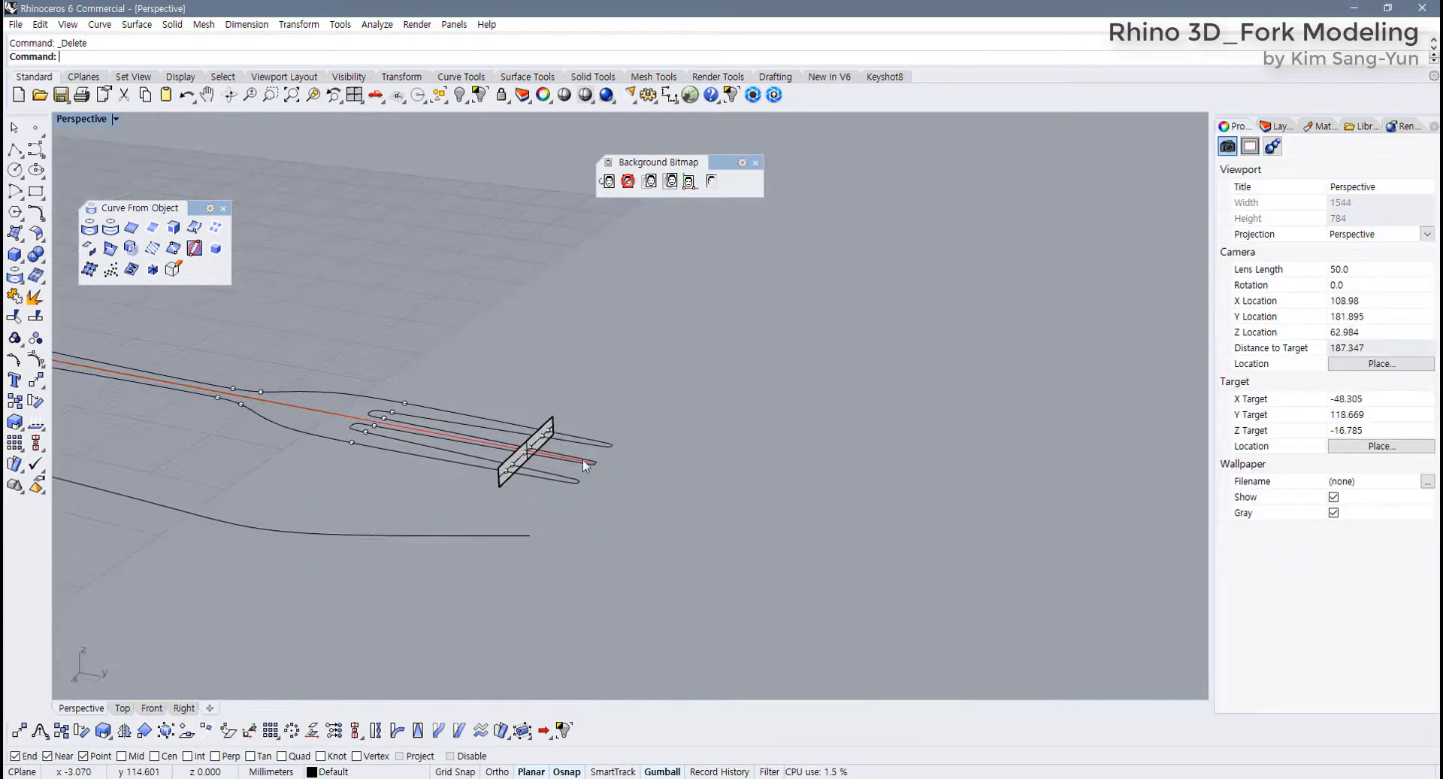
scroll(513, 481, up, 2)
click(511, 477)
key(Delete)
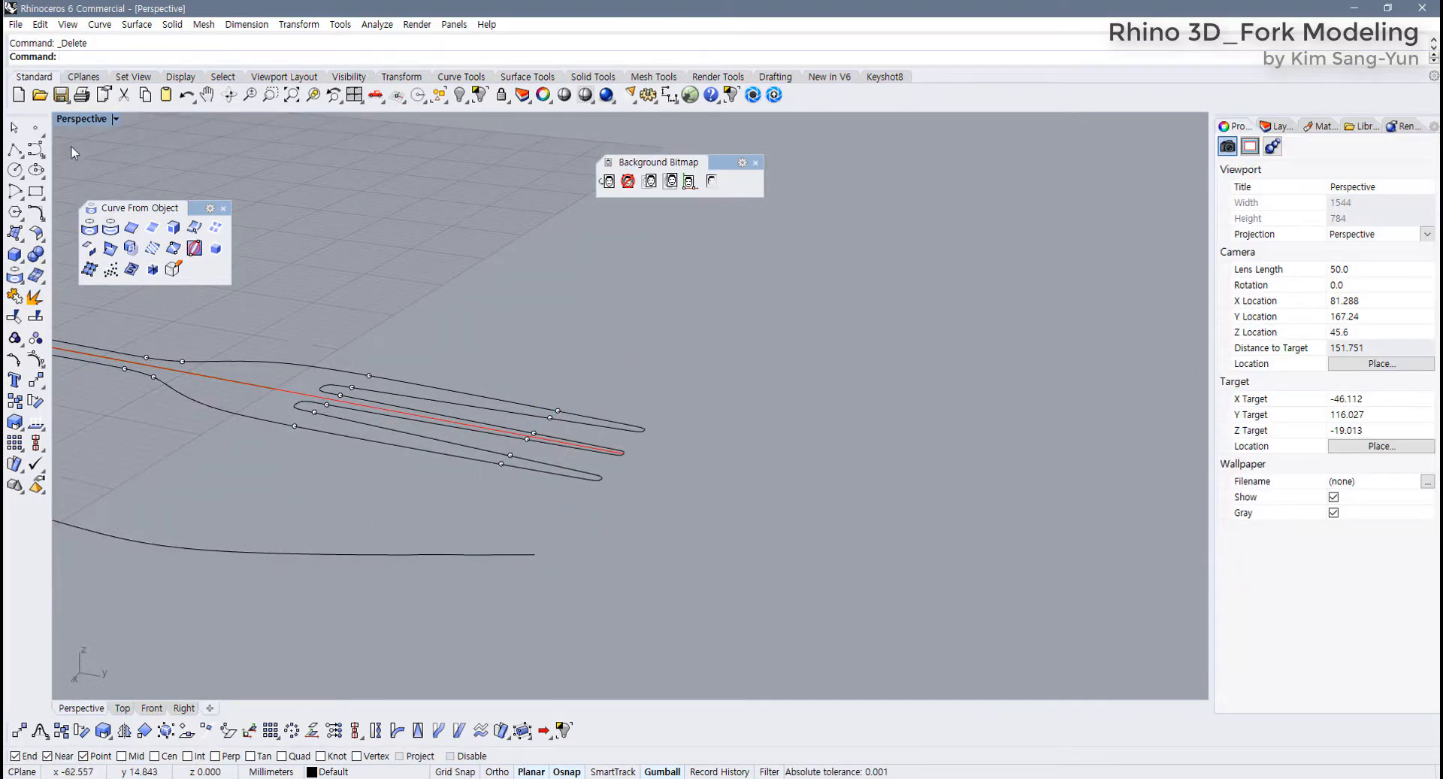
Maximize the Top view and examine the intersection points on the upper part of the tines
double_click(67, 120)
double_click(67, 120)
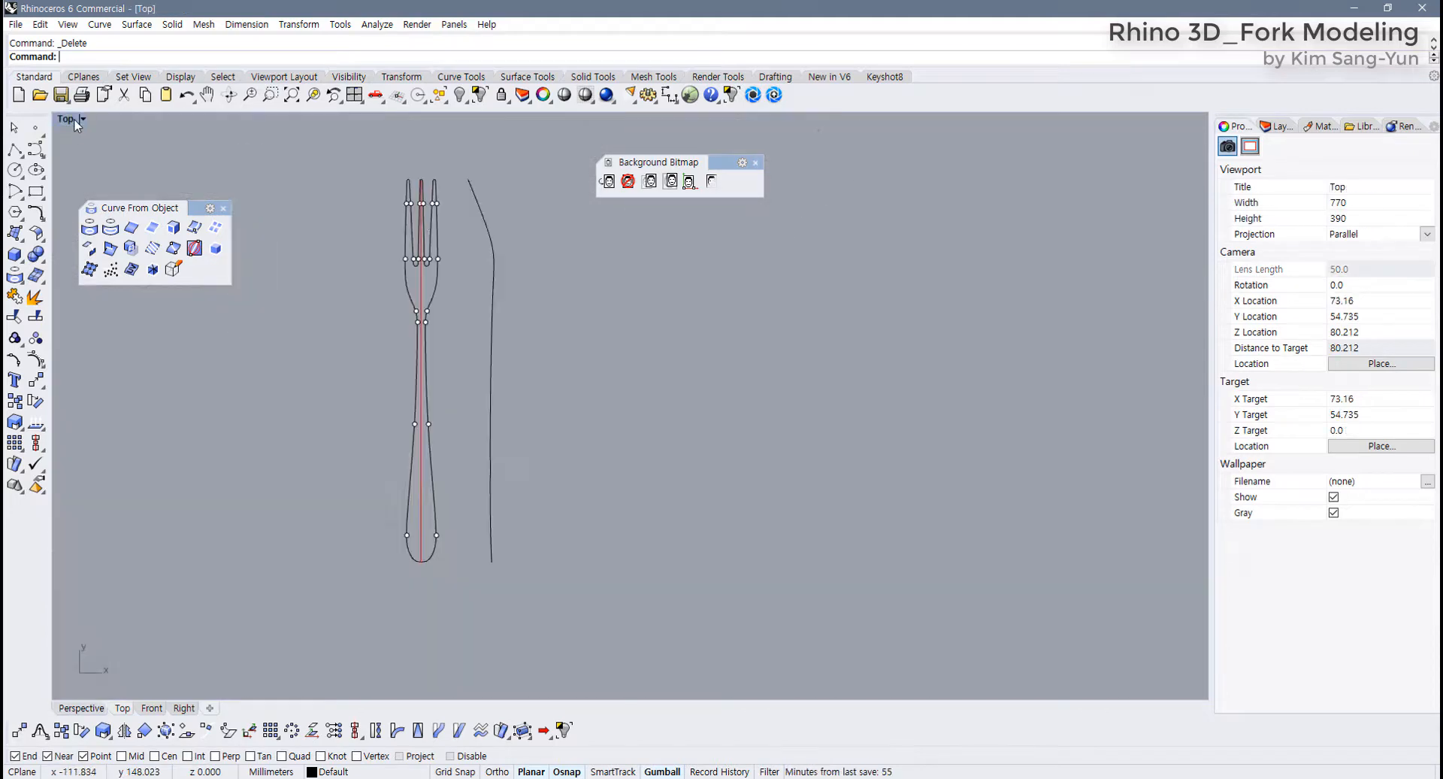
scroll(413, 301, up, 5)
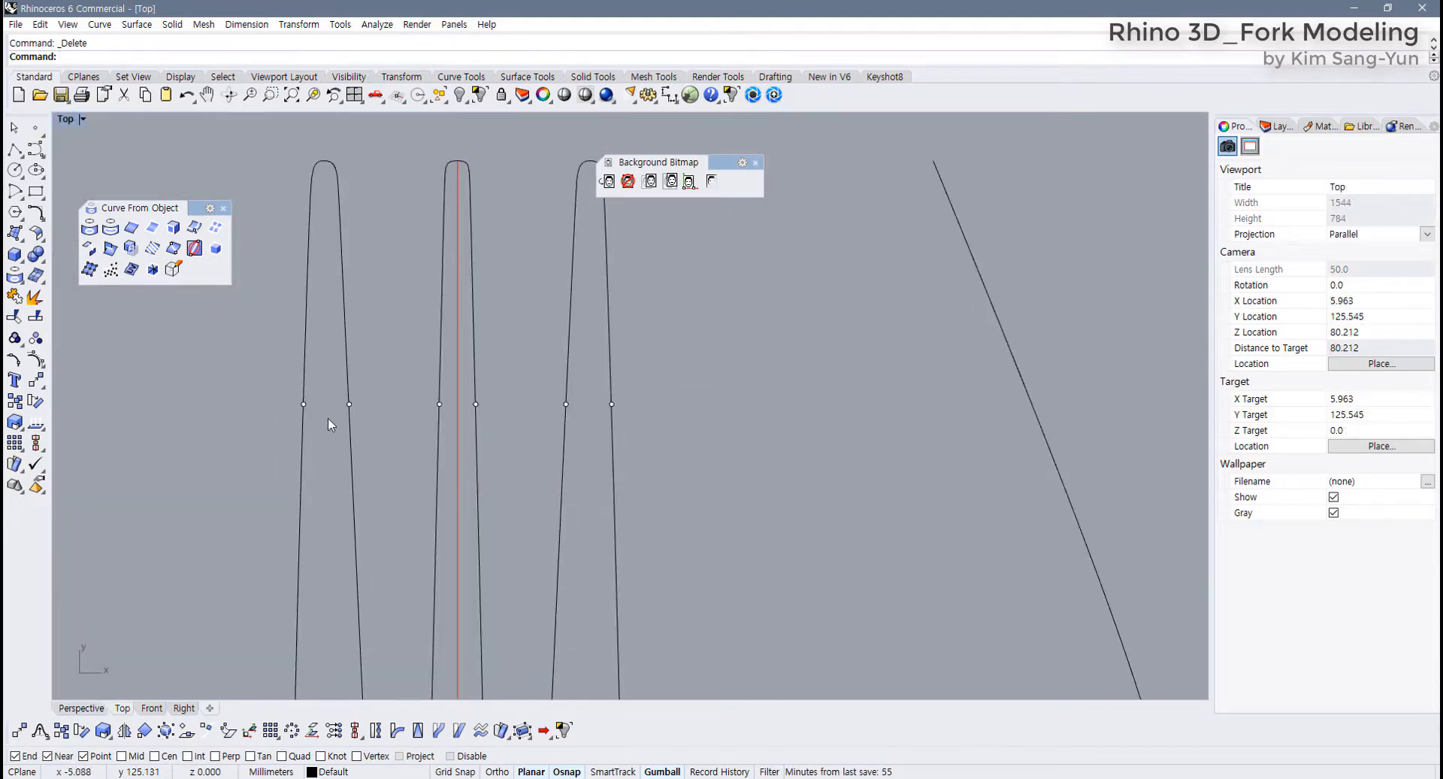
With the Near object snap off, draw a polyline segment between the two points on the upper part of the left tine
right_drag(328, 418, 369, 479)
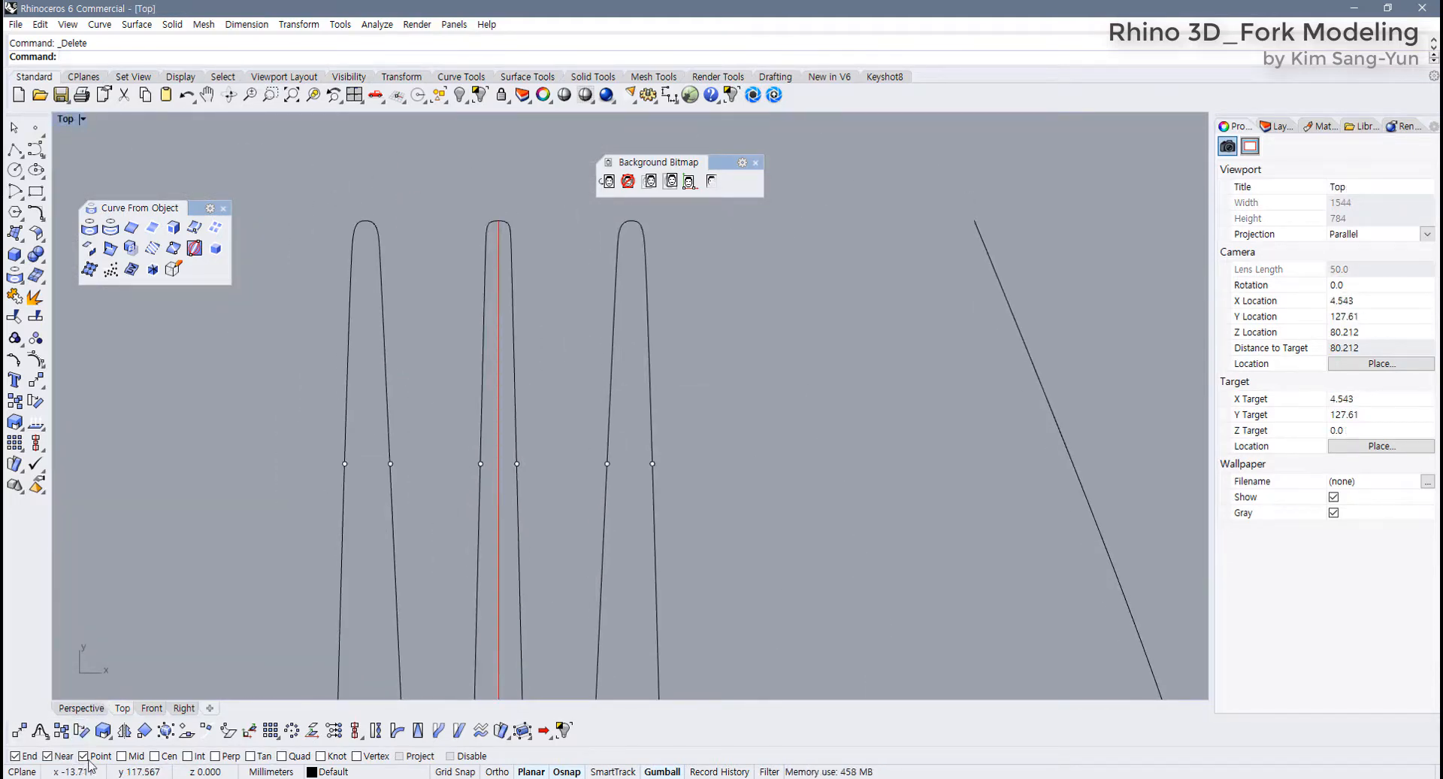
click(53, 758)
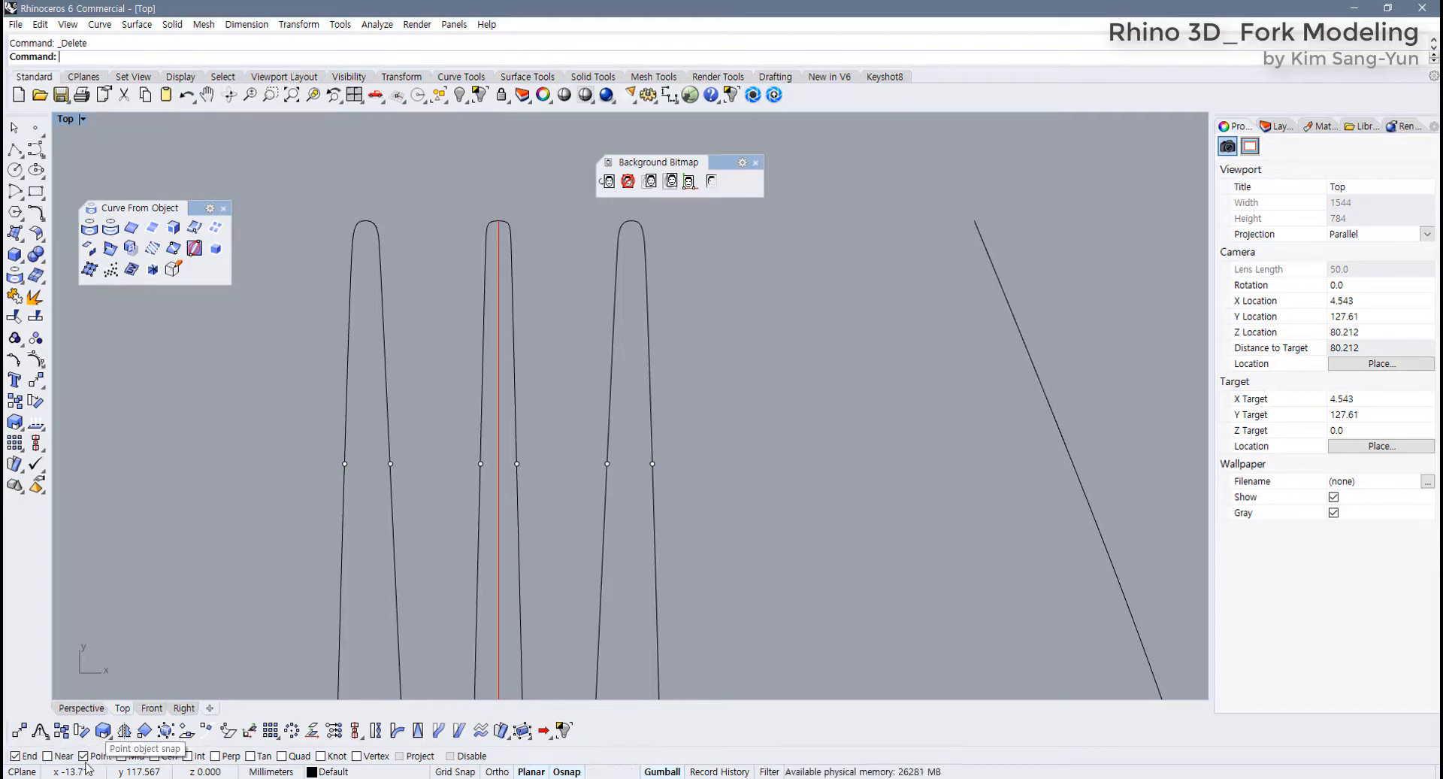
click(15, 149)
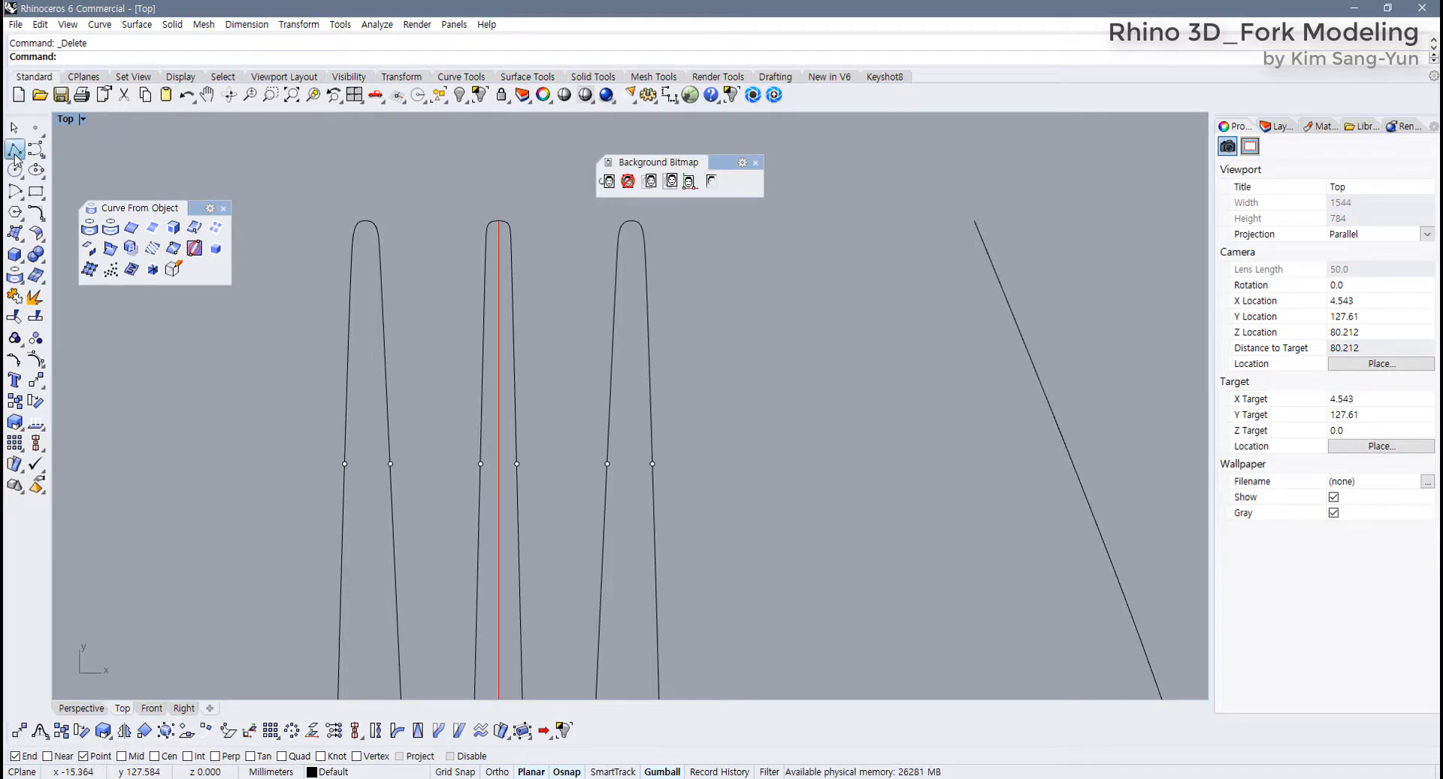
click(344, 463)
click(390, 463)
key(Return)
Draw straight segments joining the point pairs across the upper parts of the middle and right tines
key(Return)
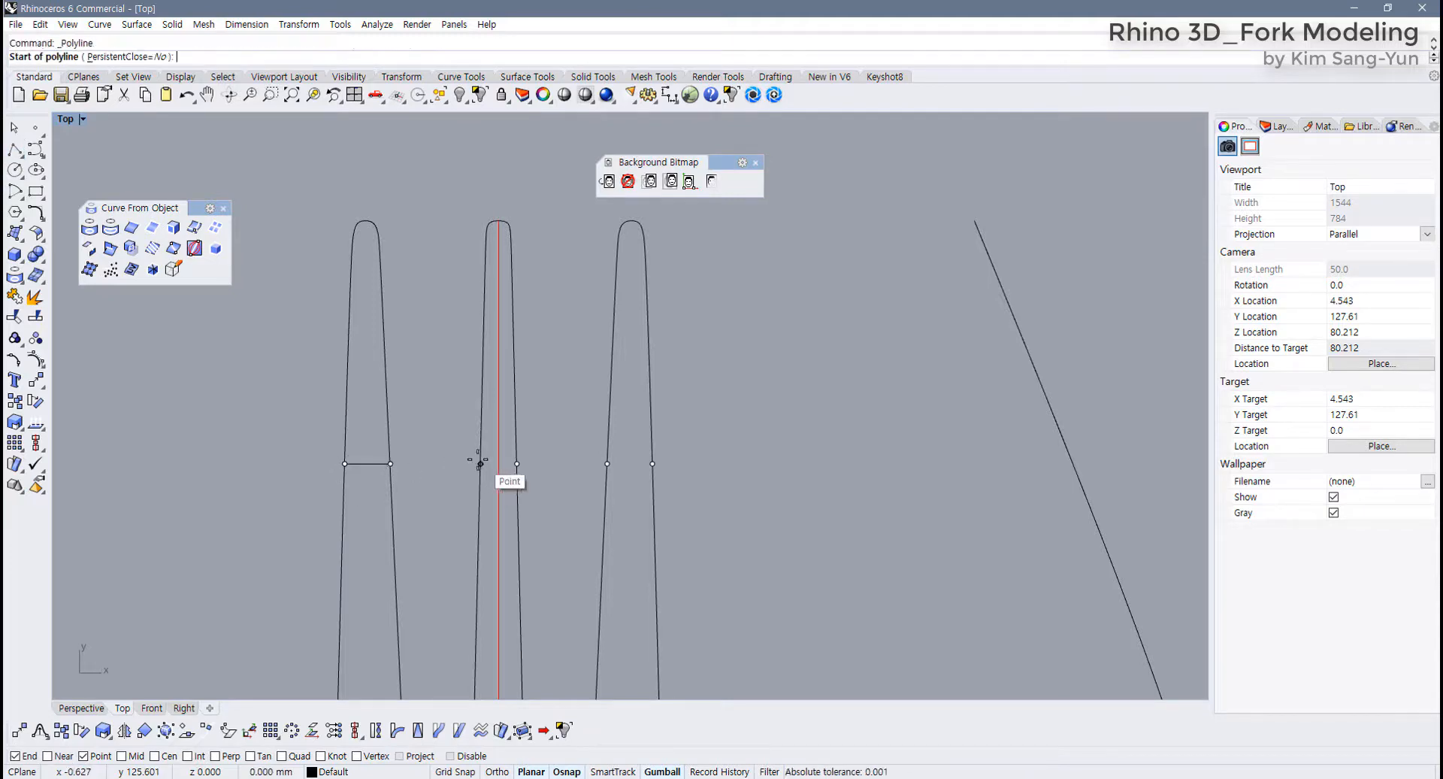
click(480, 464)
click(515, 463)
key(Return)
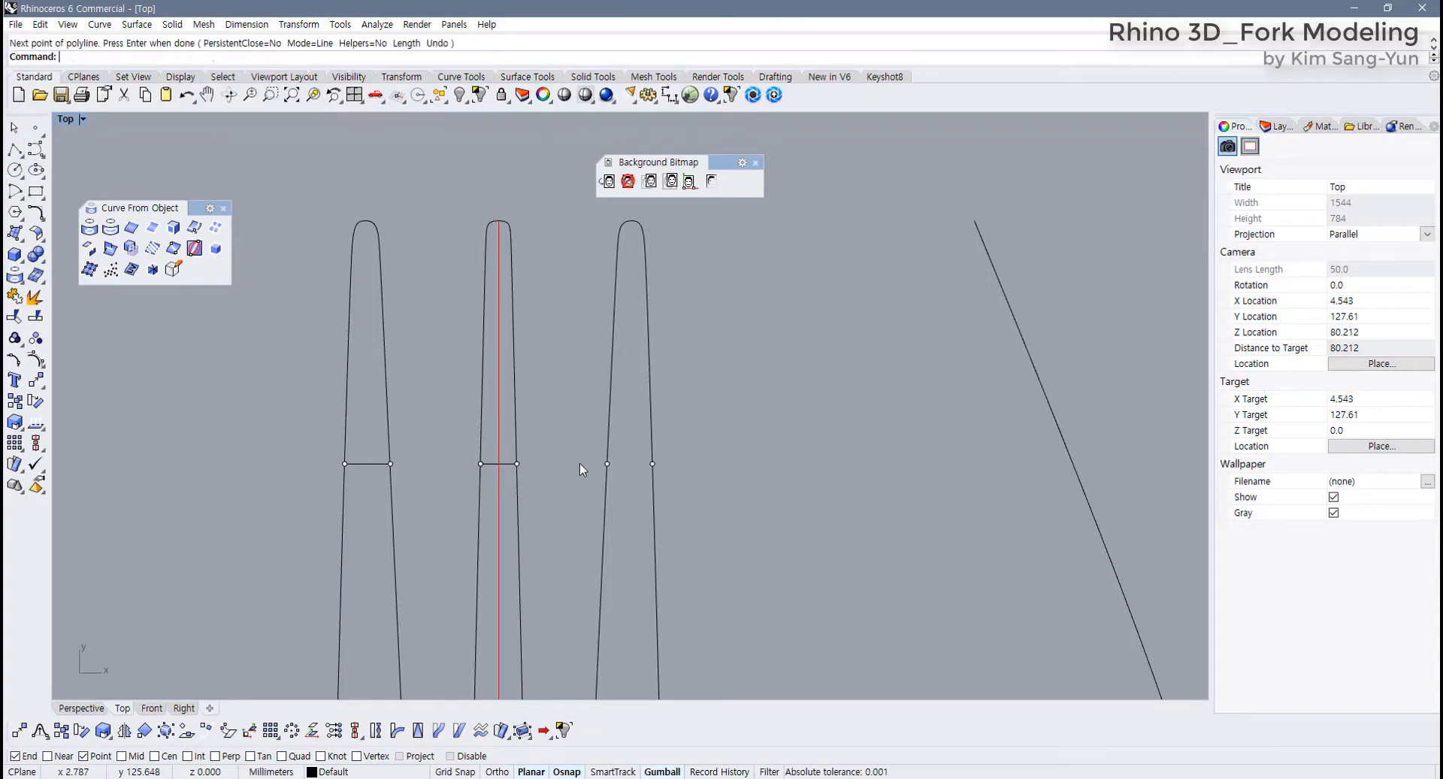
key(Return)
click(607, 464)
click(652, 464)
key(Return)
Draw a straight segment between the two points at the base of the left tine
scroll(590, 493, down, 6)
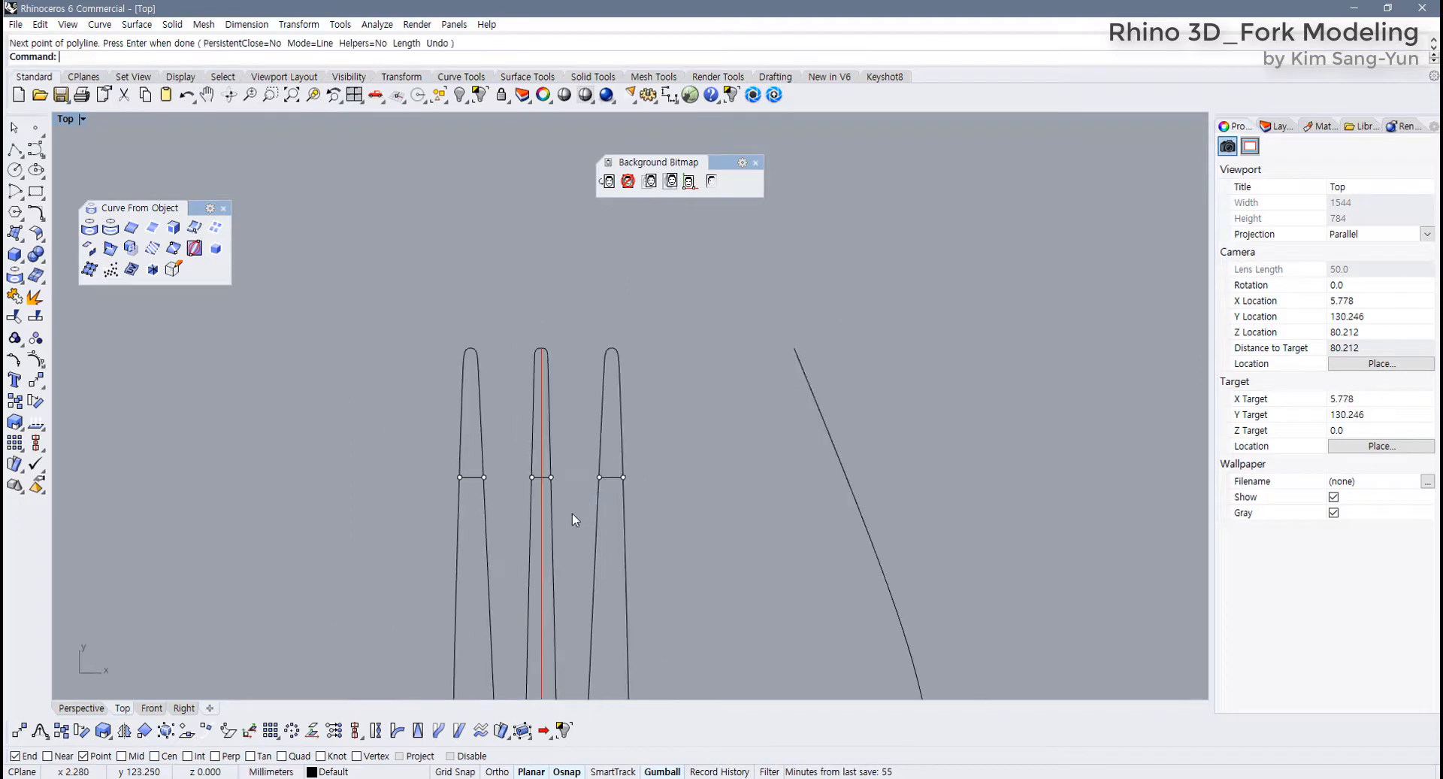
right_drag(579, 529, 482, 360)
scroll(358, 596, up, 4)
key(Return)
click(355, 608)
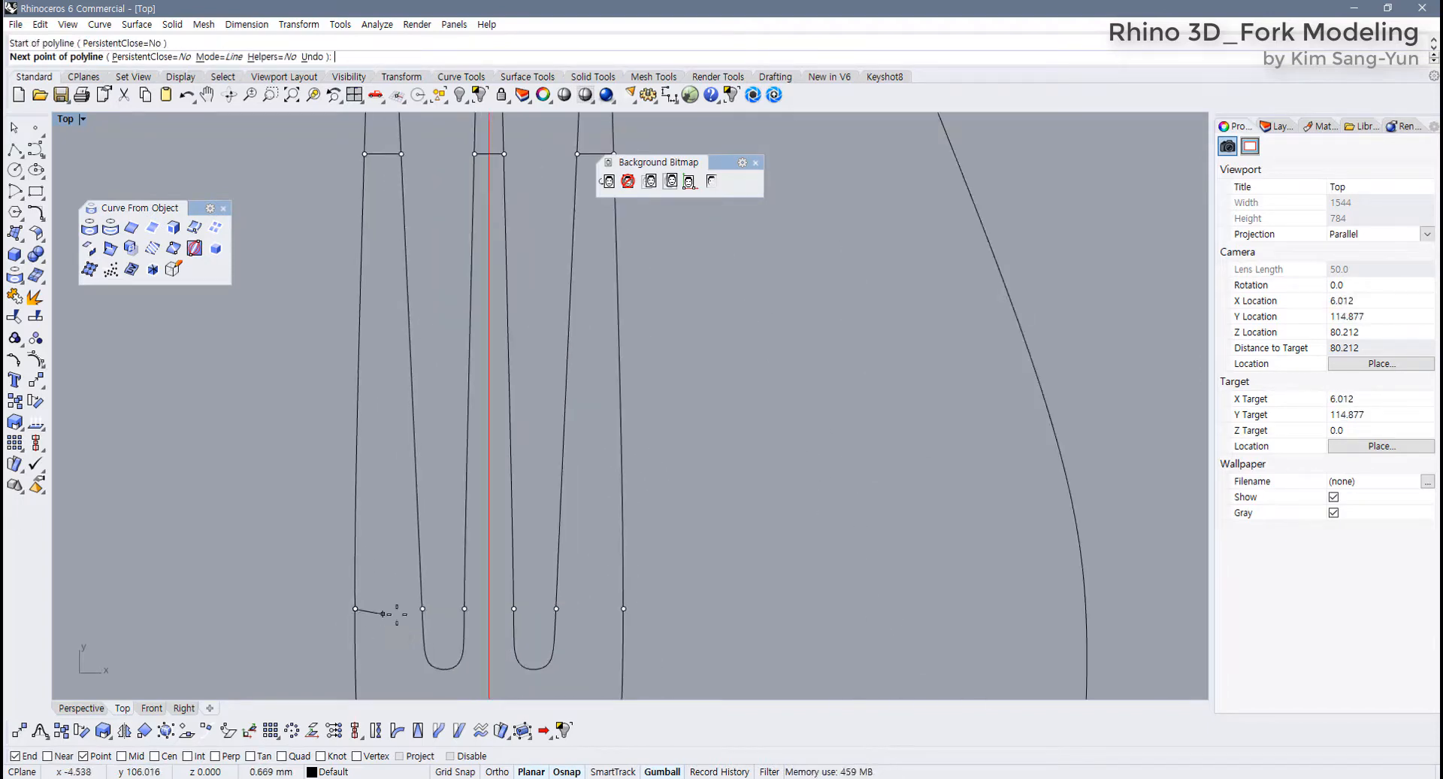
click(422, 608)
key(Return)
Draw straight segments joining the point pairs across the bases of the middle and right tines
key(Return)
click(465, 608)
click(514, 608)
key(Return)
click(556, 608)
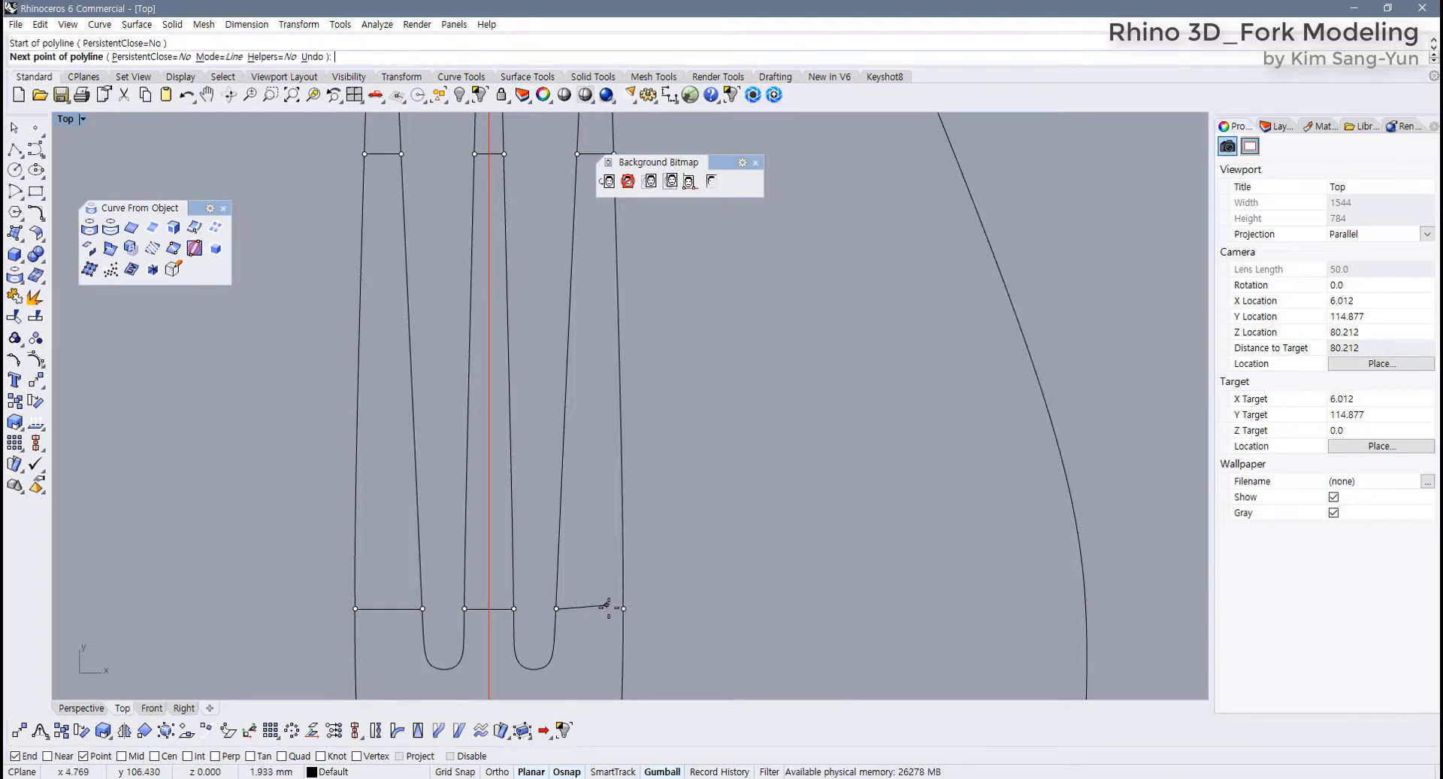
click(624, 608)
key(Return)
Draw a straight segment between the upper pair of points where the fork head meets the neck
scroll(573, 602, down, 4)
scroll(435, 454, up, 3)
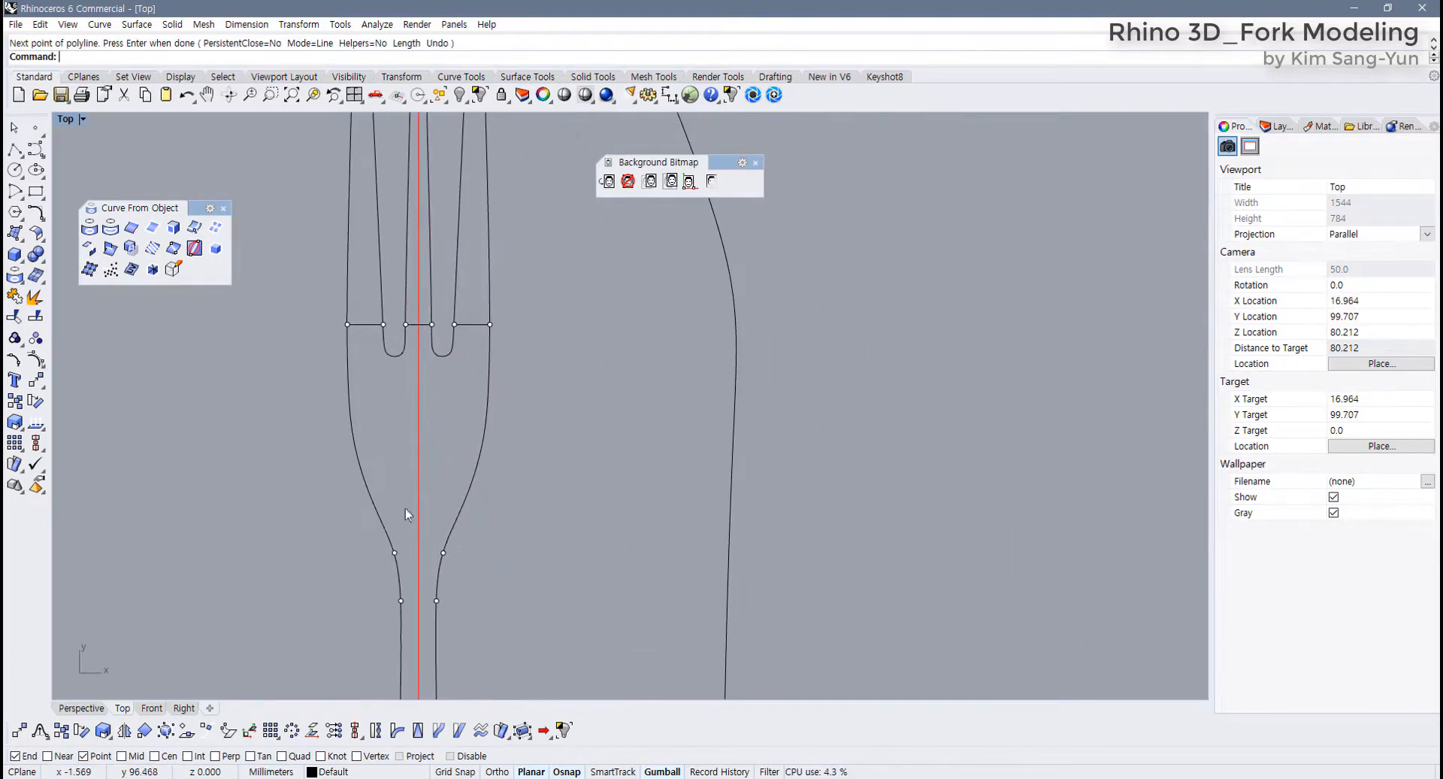
key(Return)
click(394, 552)
click(443, 552)
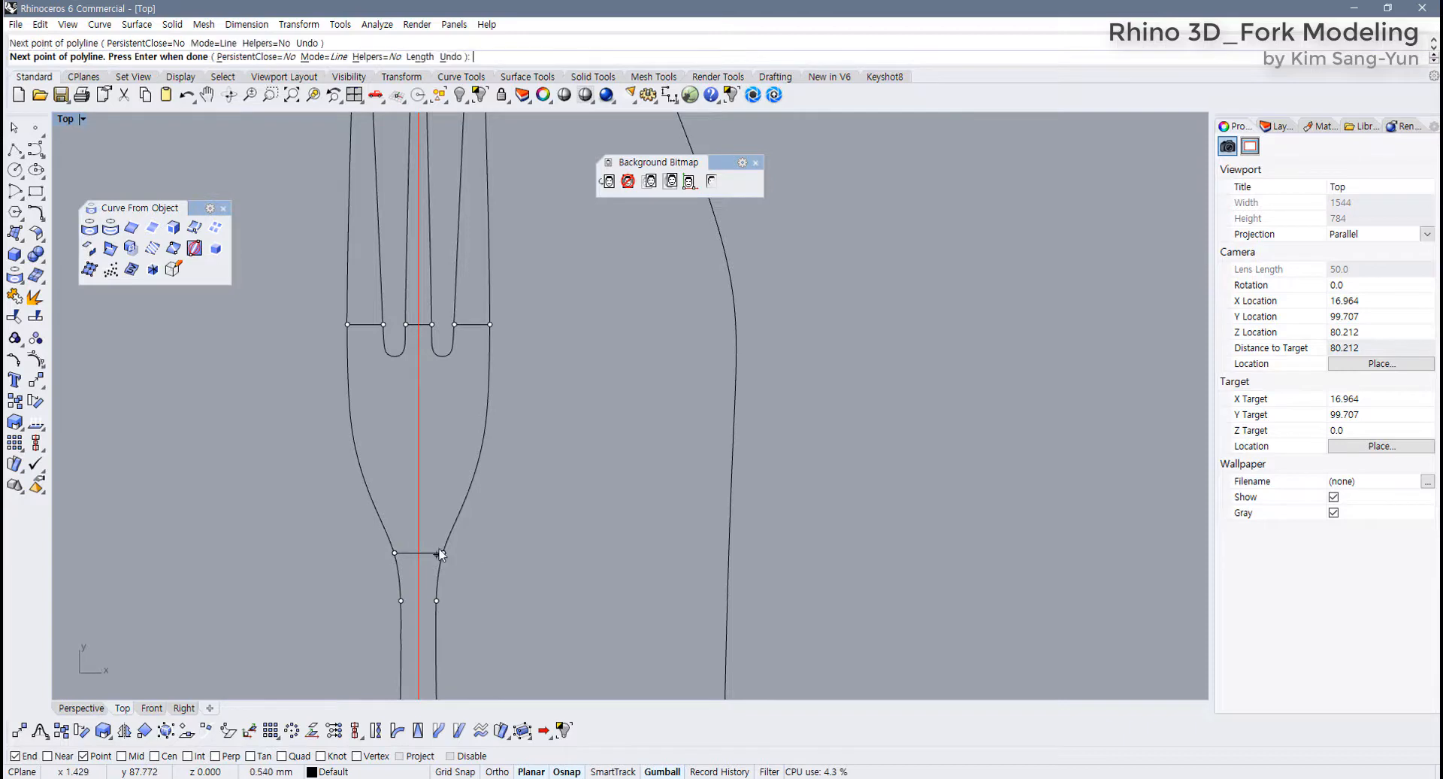
key(Return)
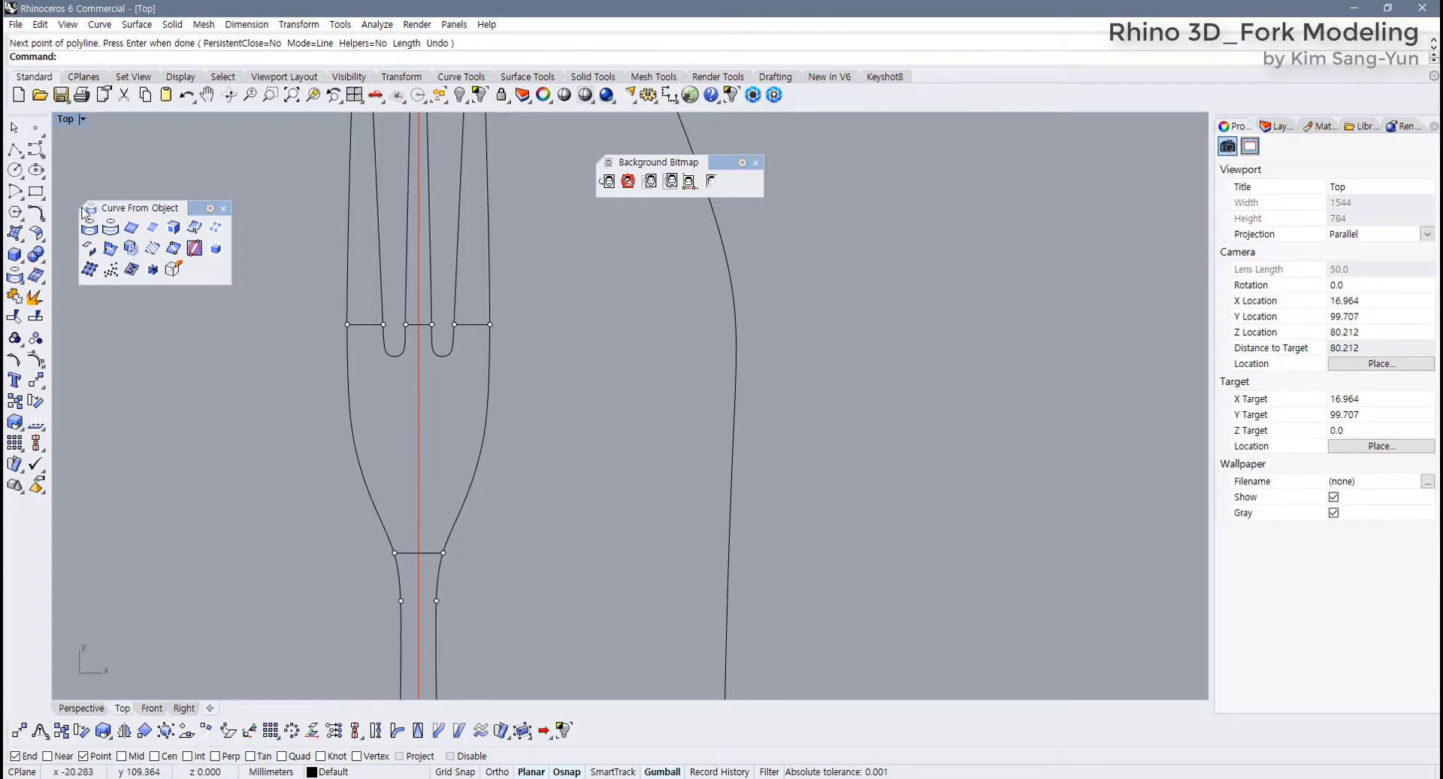
Start a new polyline with the Near object snap enabled
click(15, 149)
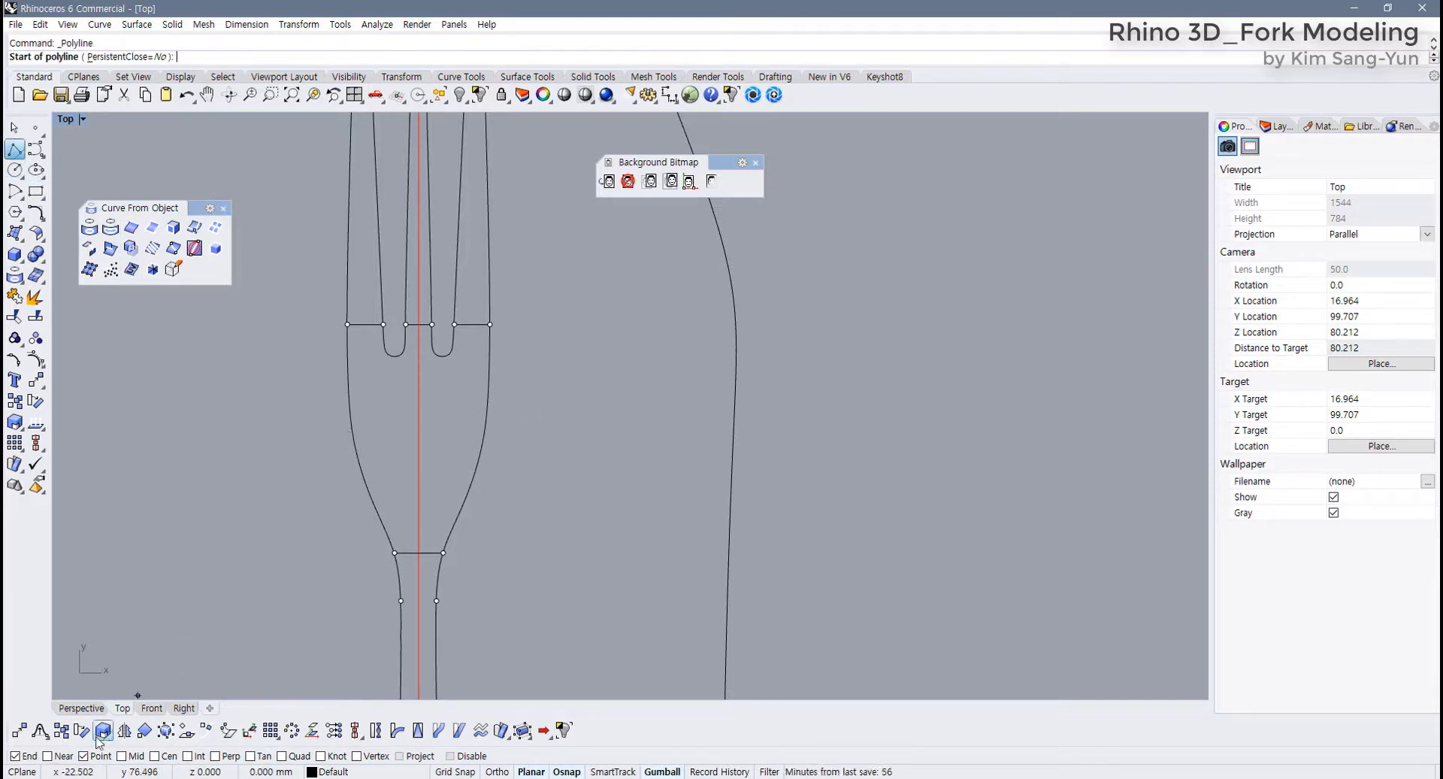
click(47, 755)
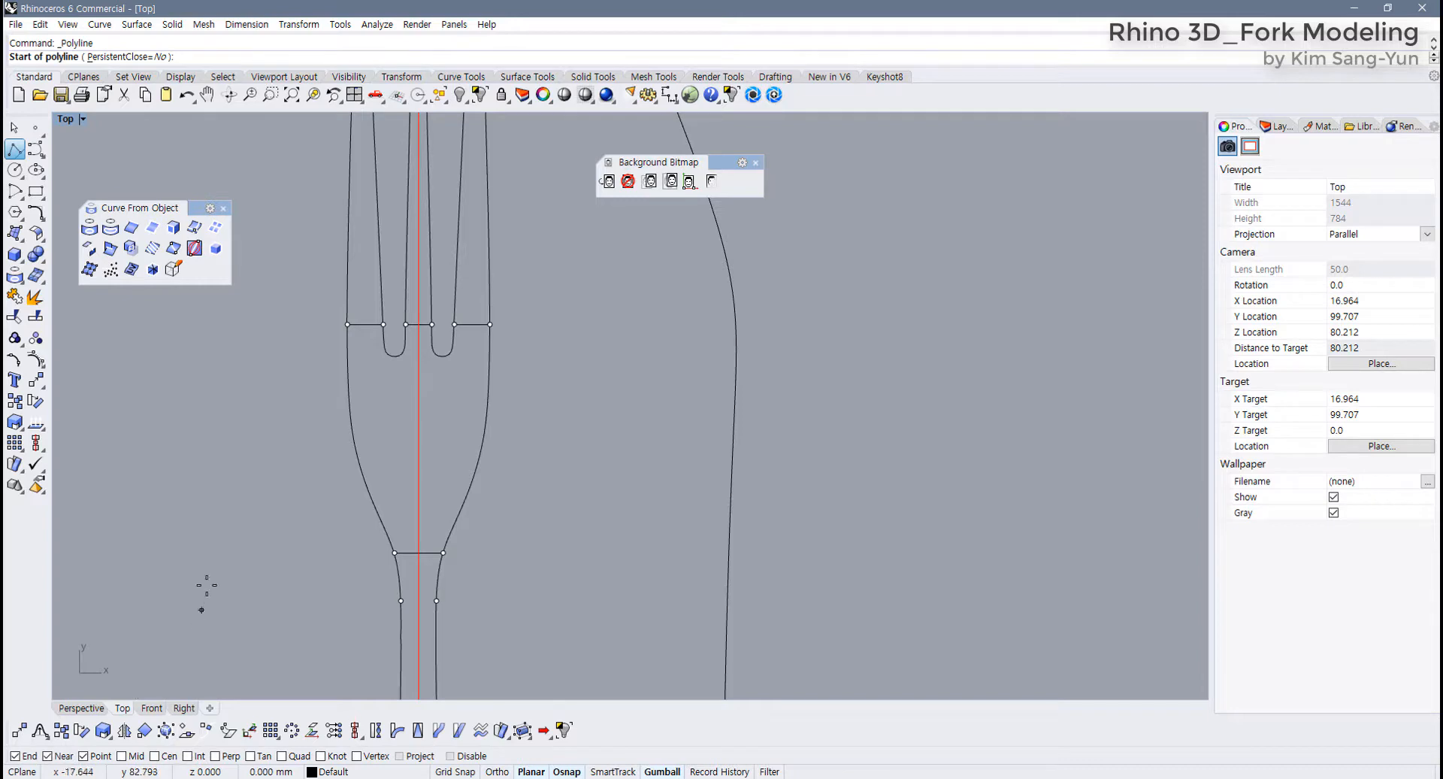
click(347, 436)
key(F8)
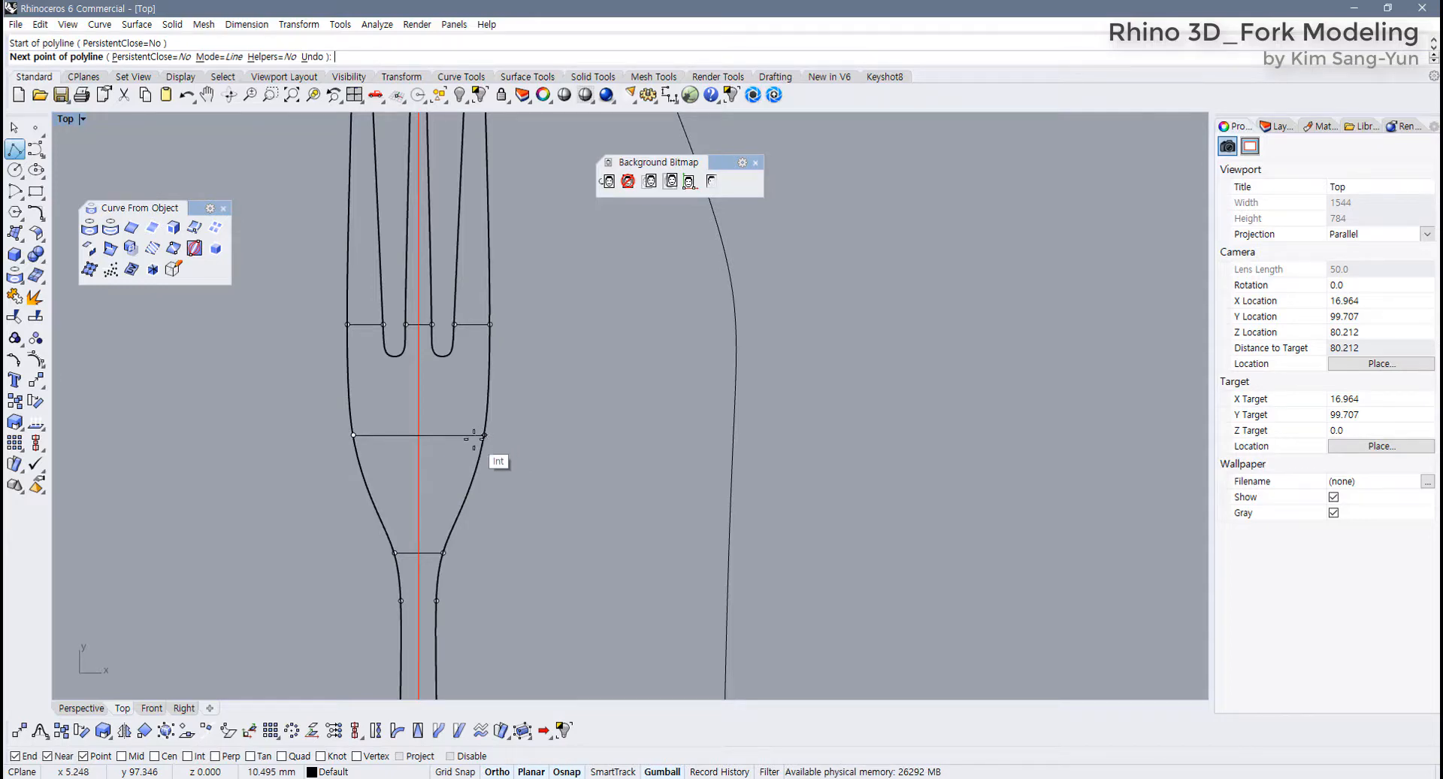
key(F8)
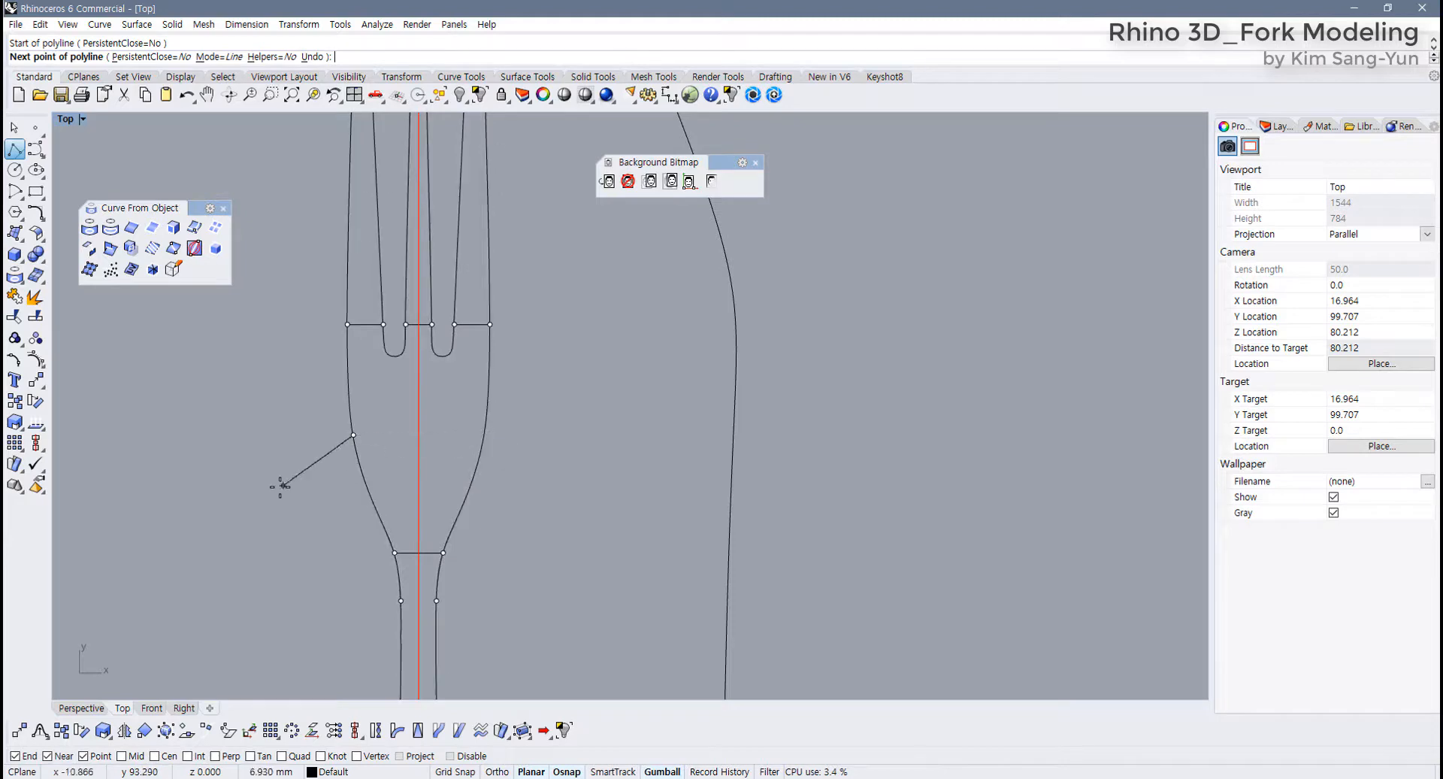
key(Escape)
Draw a horizontal segment about 10 mm long across the fork head between the tine bases and the neck, and select it
key(Return)
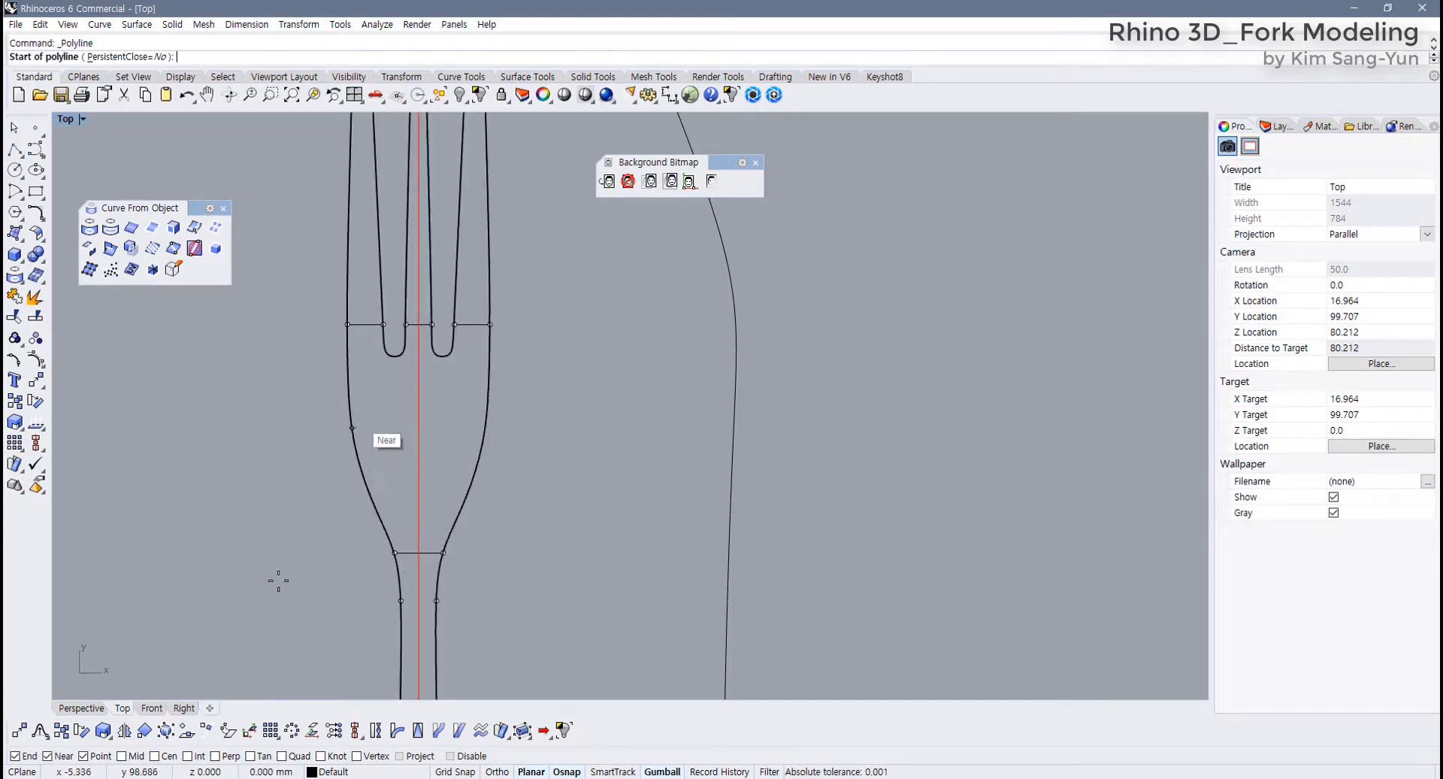
click(354, 441)
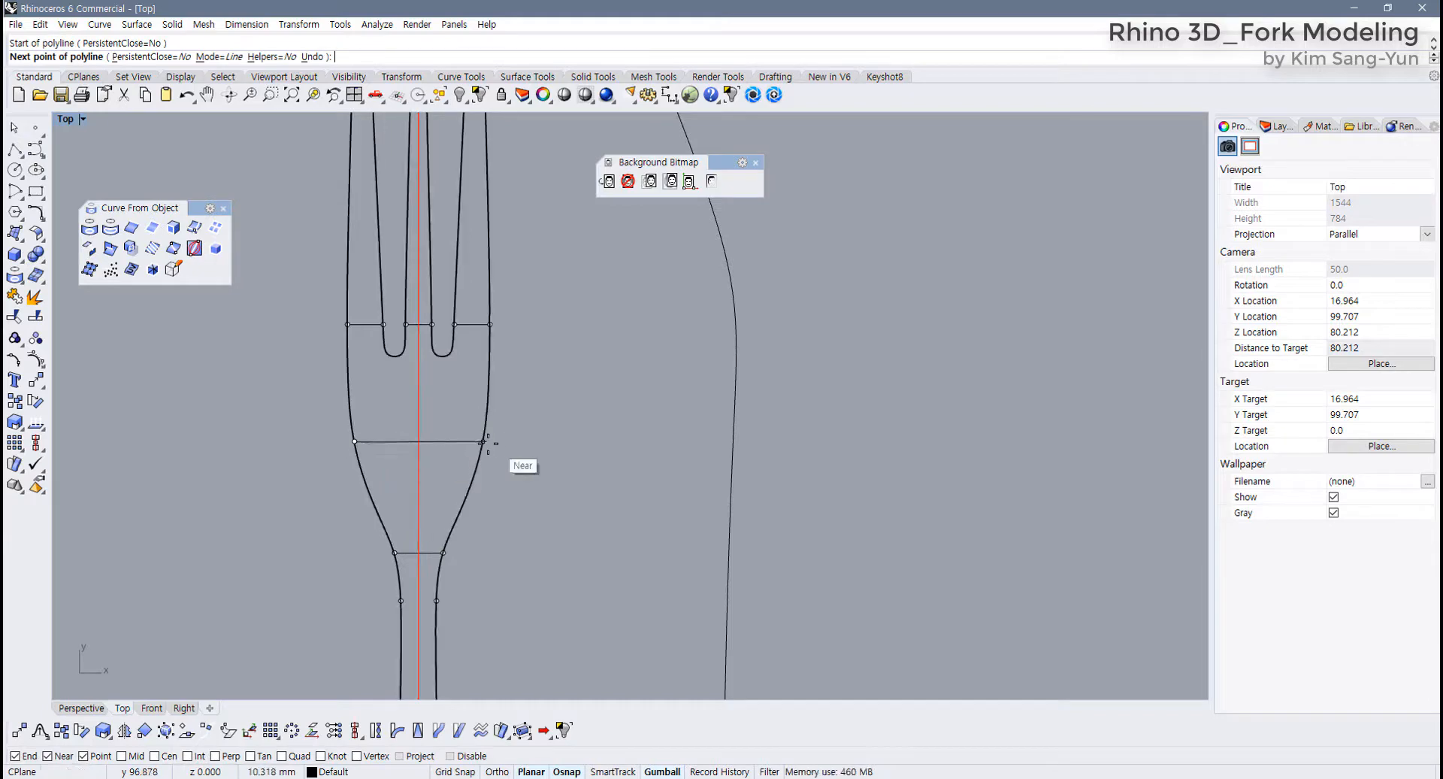
key(F8)
click(482, 442)
key(Return)
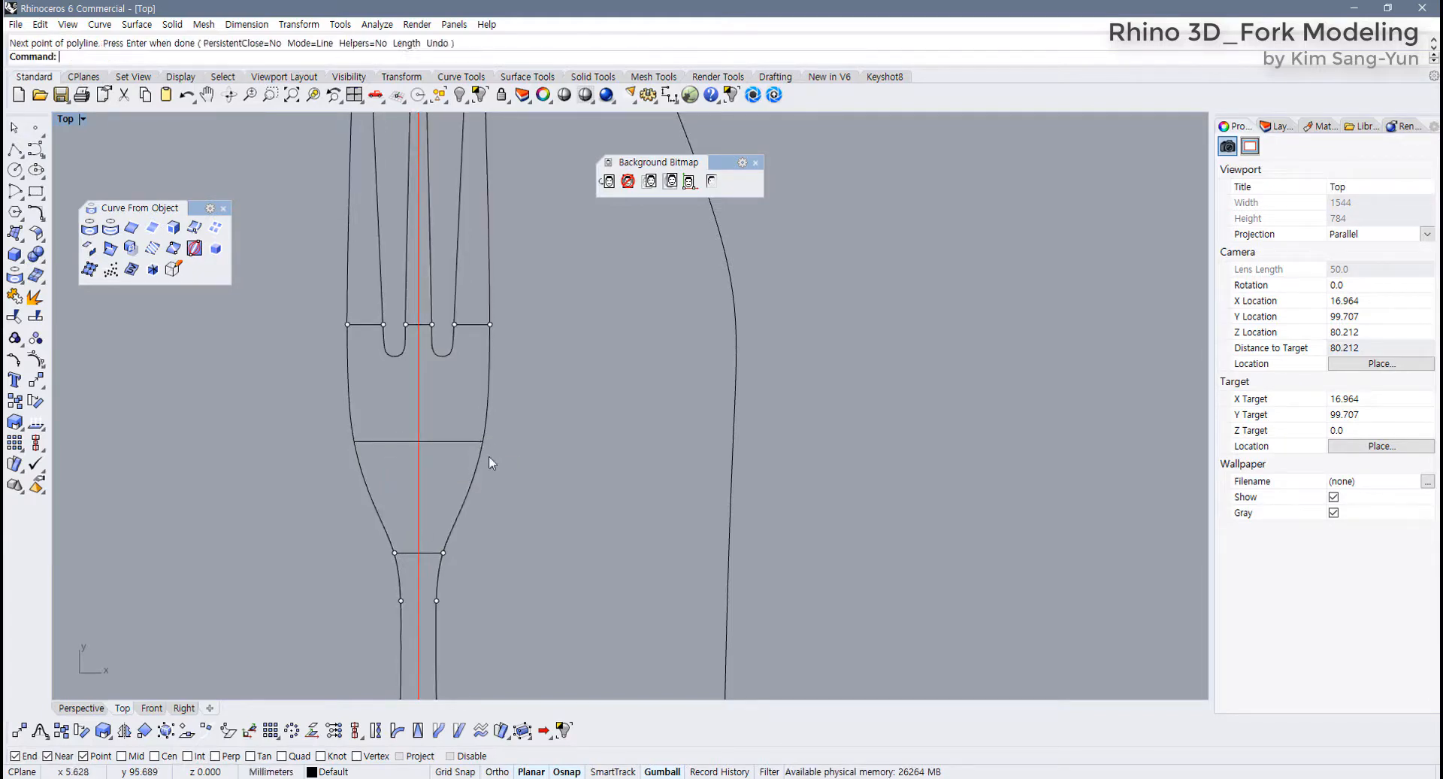
scroll(466, 439, up, 2)
click(466, 441)
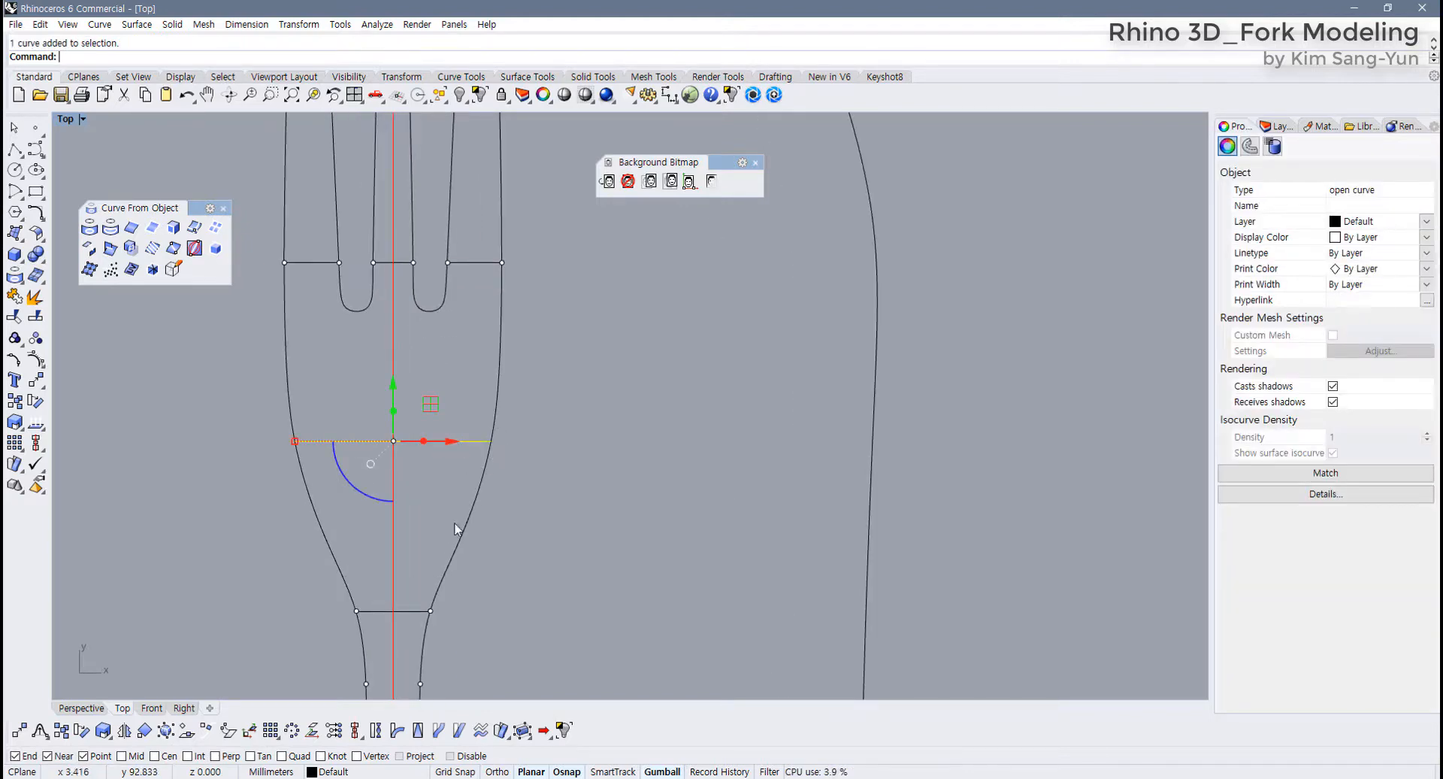
Start an arc defined by start, end and point on arc, with its ends on the lower pair of neck points
scroll(454, 523, down, 6)
right_drag(455, 522, 418, 376)
scroll(388, 481, up, 4)
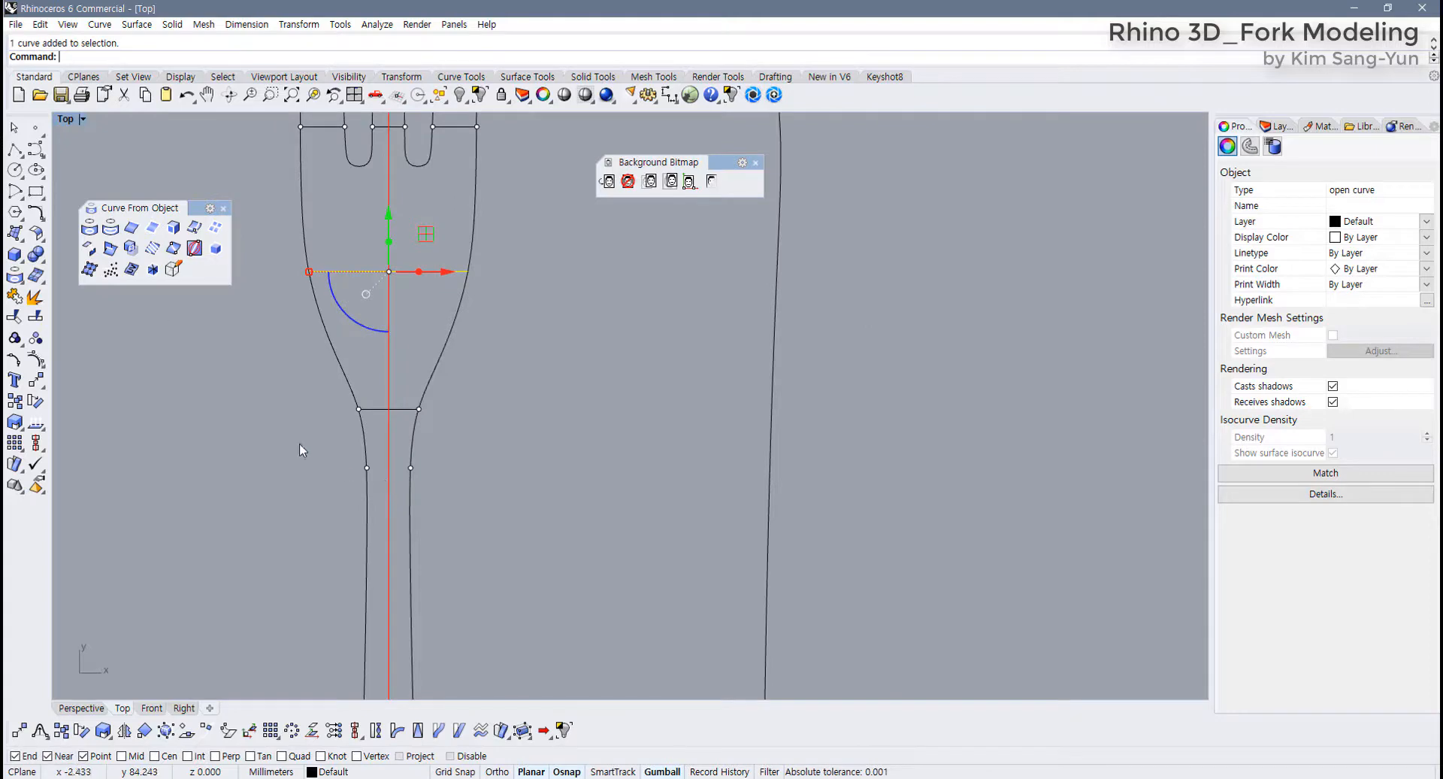
click(14, 191)
drag(65, 183, 118, 331)
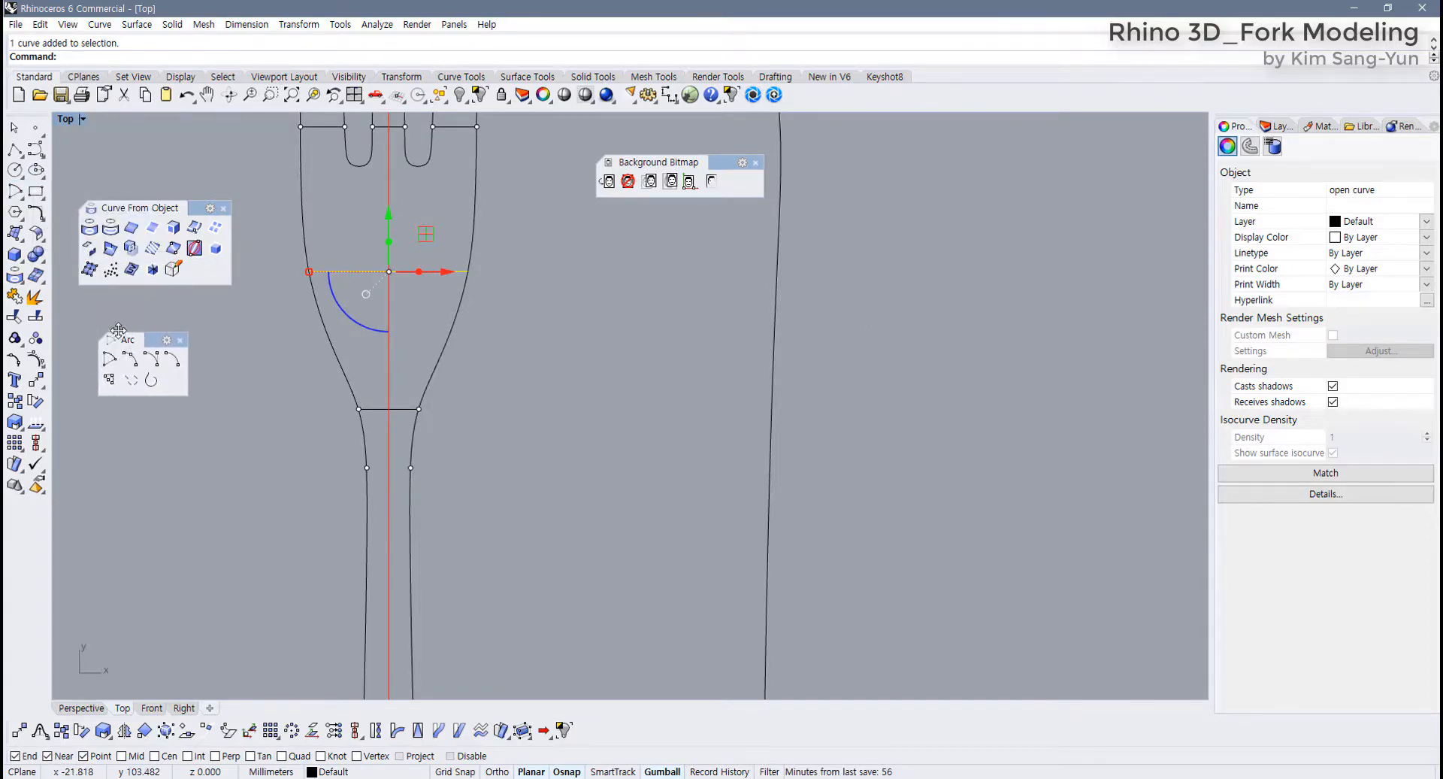
click(130, 360)
click(366, 467)
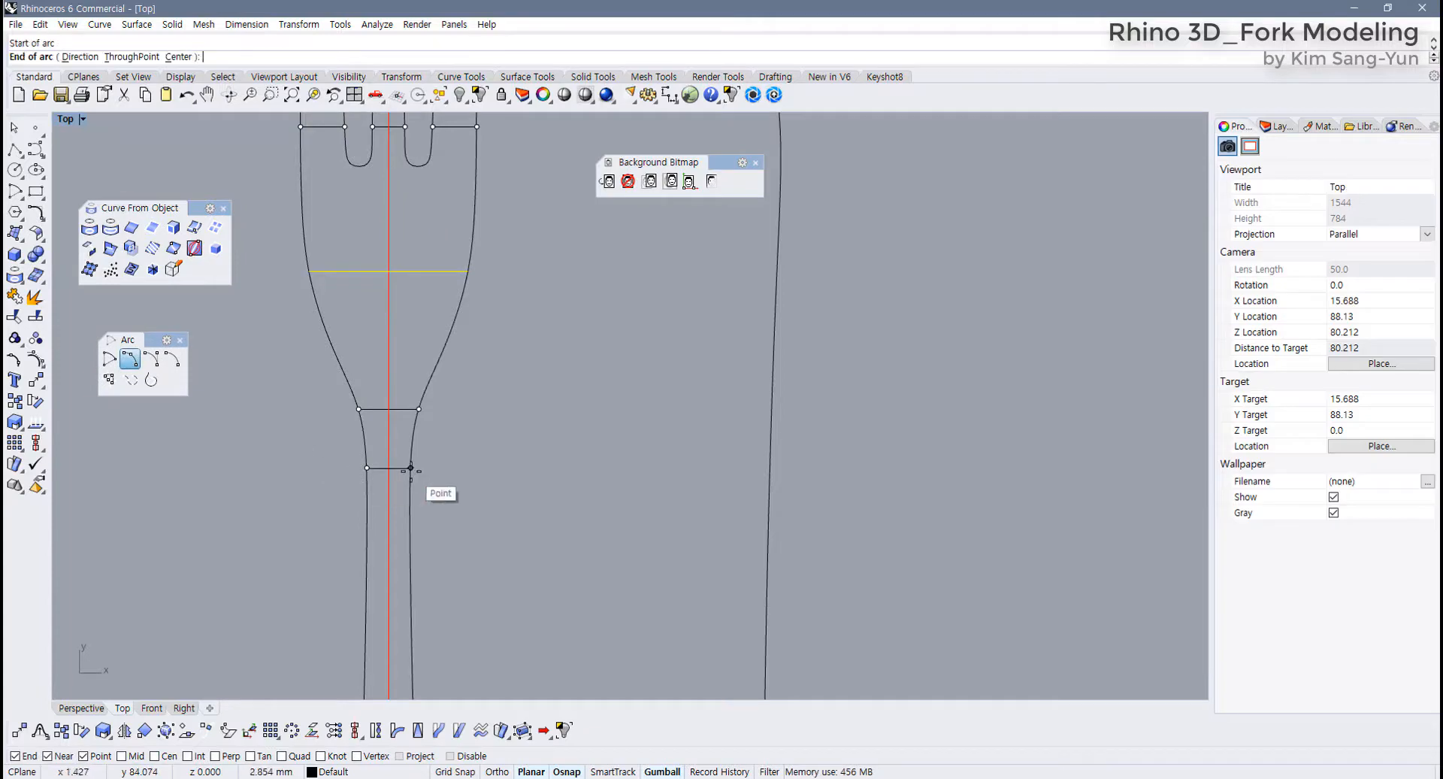
click(410, 467)
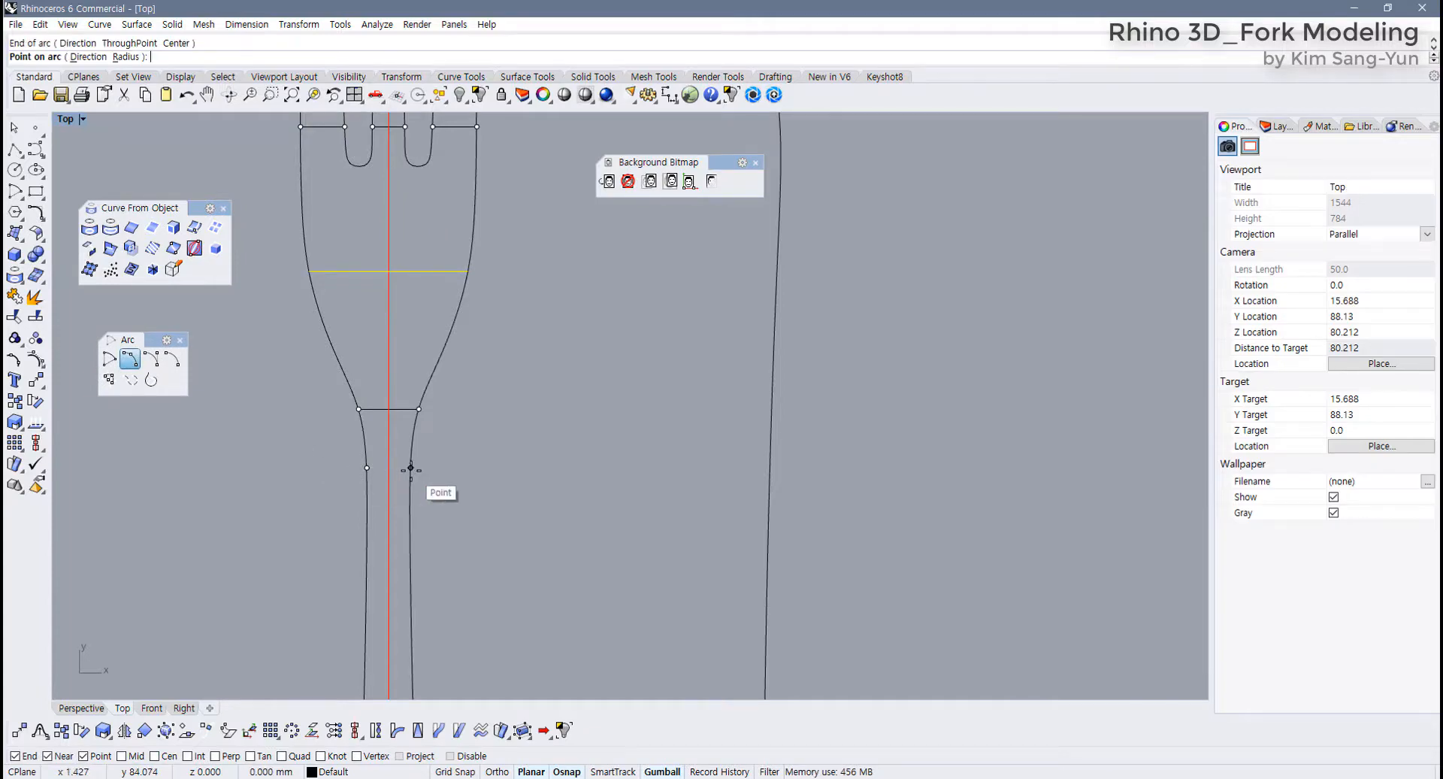
With the Near and End snaps off, set the arc's height in the Front view to about 0.03 mm above the baseline
double_click(65, 119)
scroll(974, 543, down, 8)
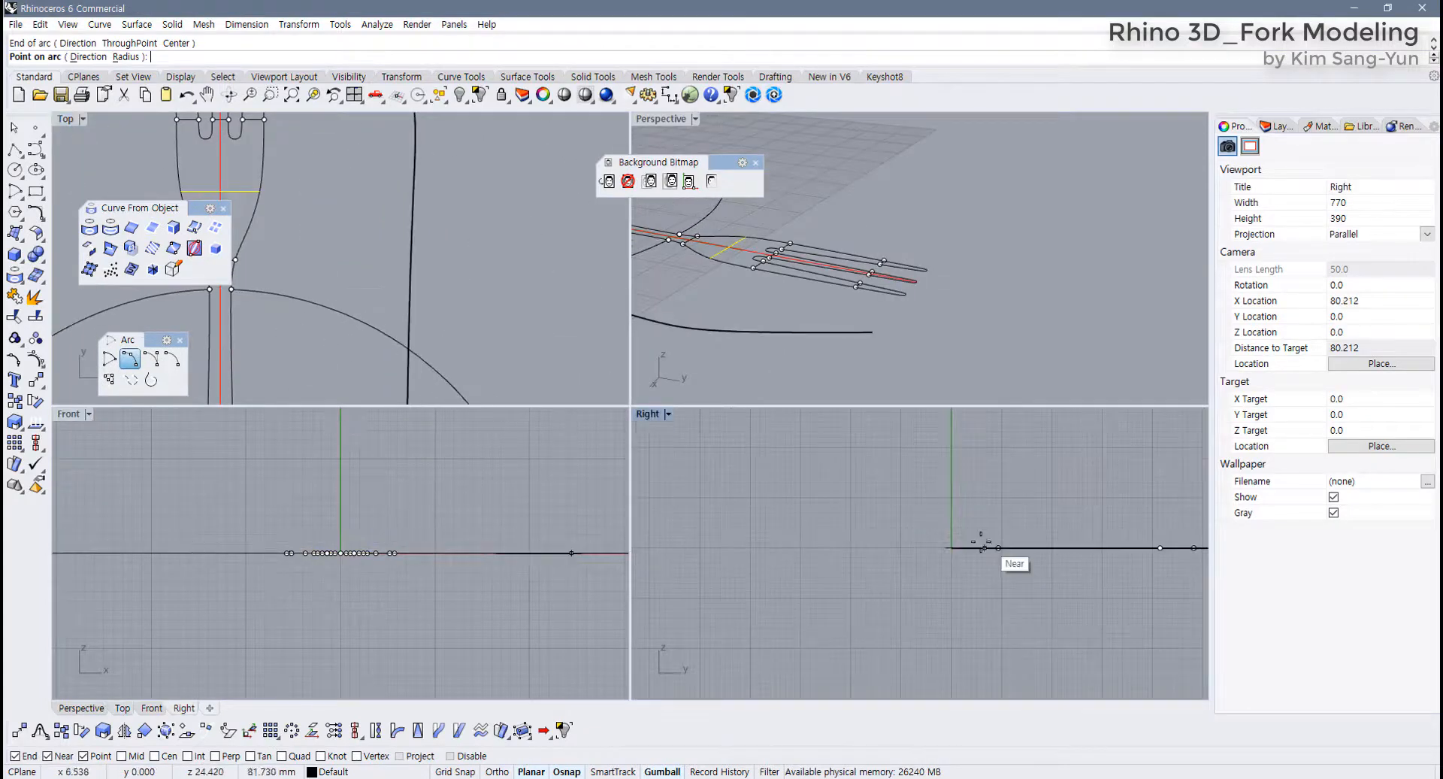
right_drag(940, 546, 646, 557)
scroll(779, 539, up, 3)
scroll(332, 547, up, 8)
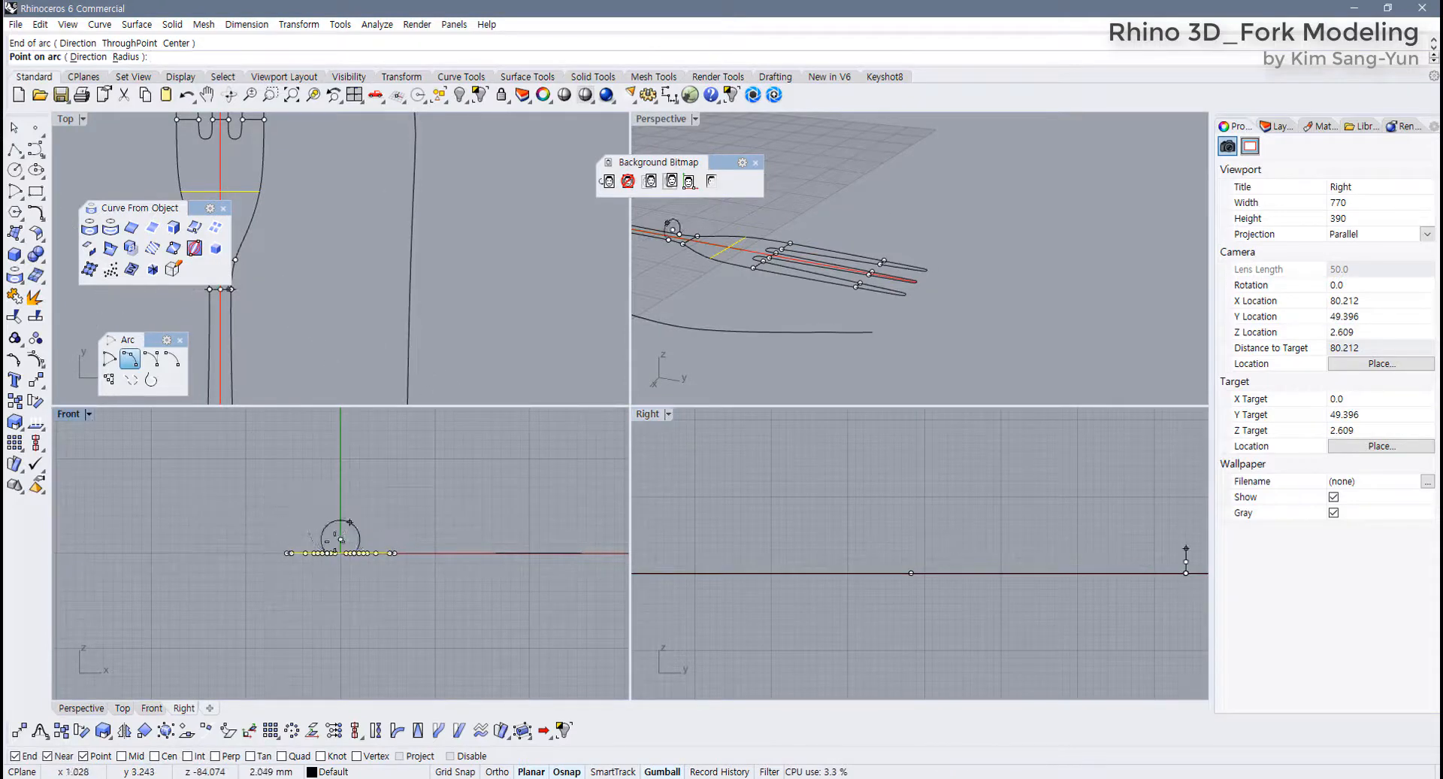
scroll(350, 556, up, 6)
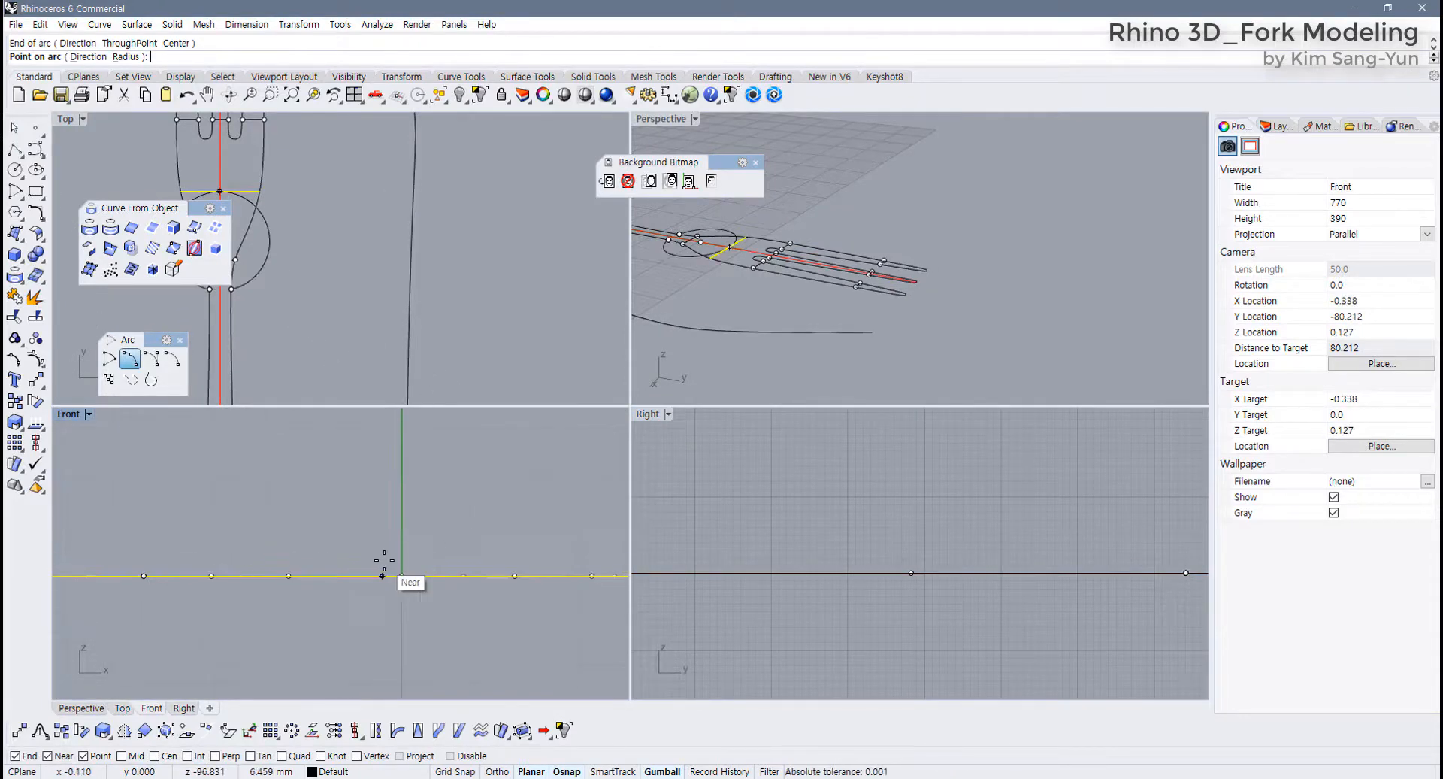
click(64, 756)
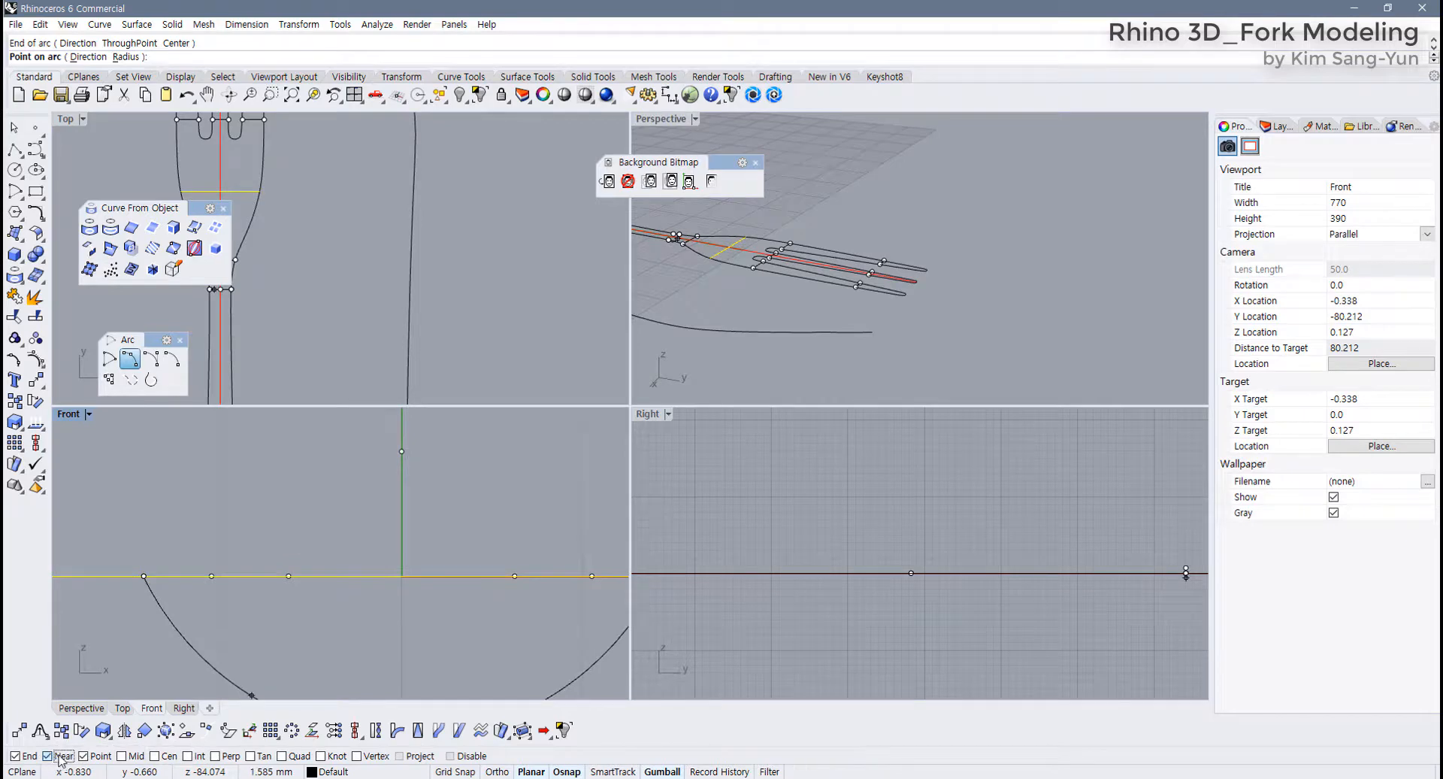
scroll(396, 576, down, 1)
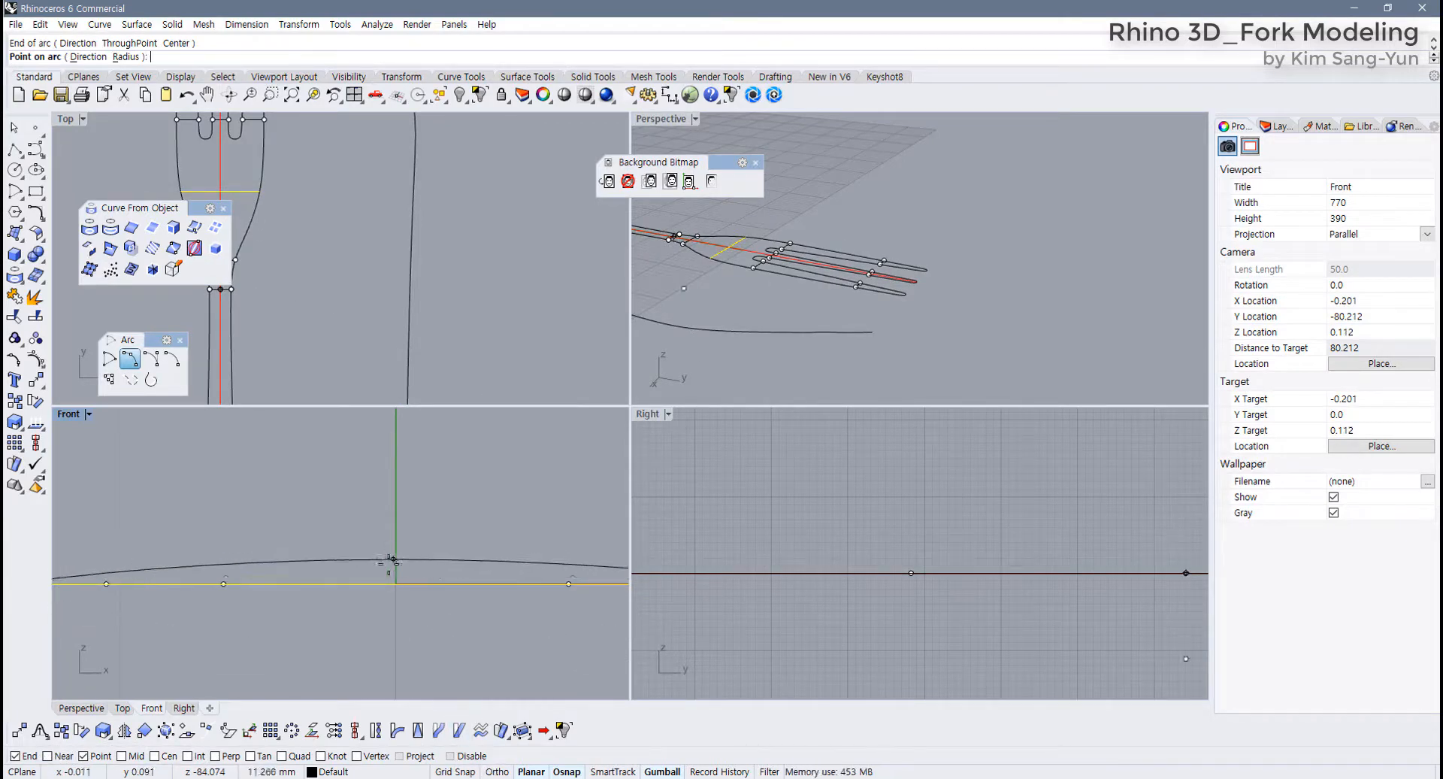
scroll(397, 583, up, 3)
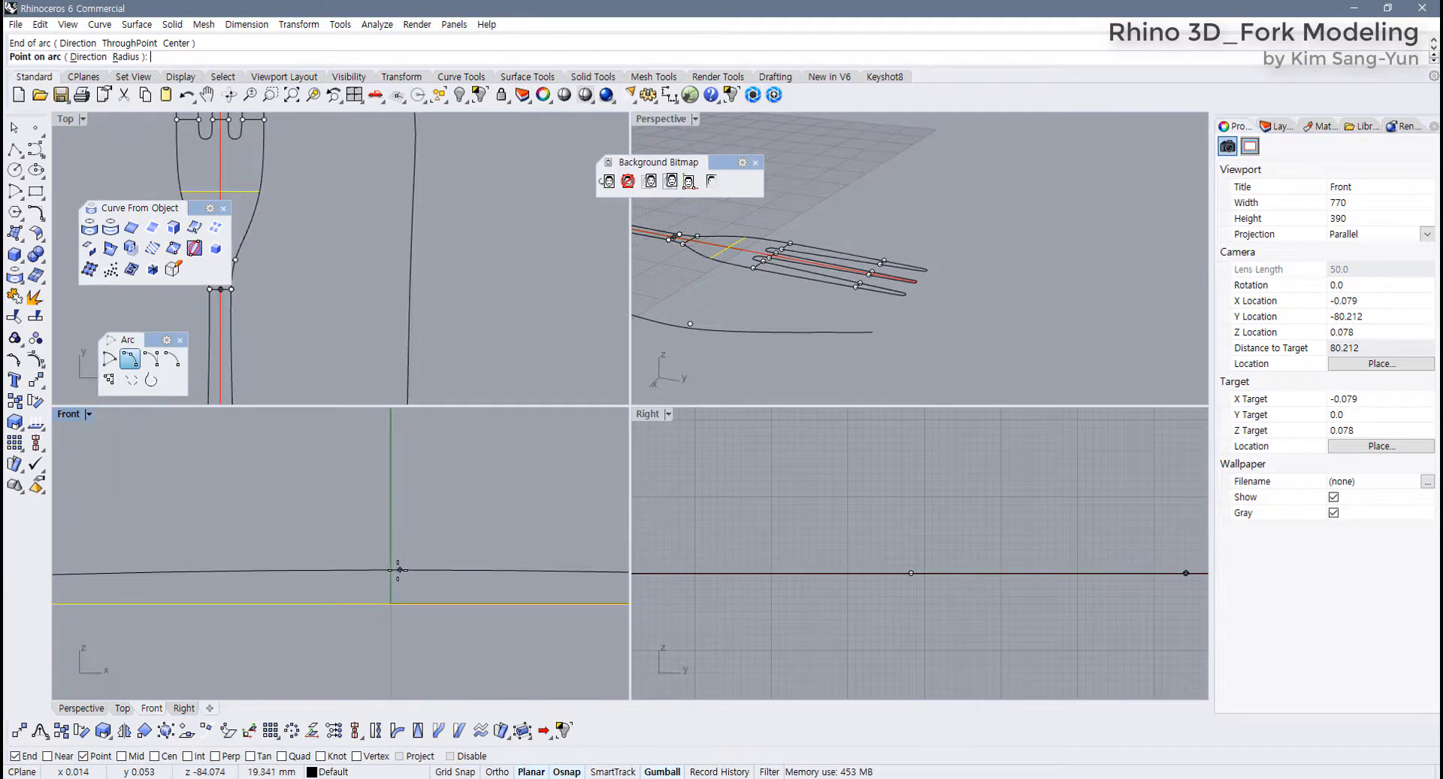
click(24, 757)
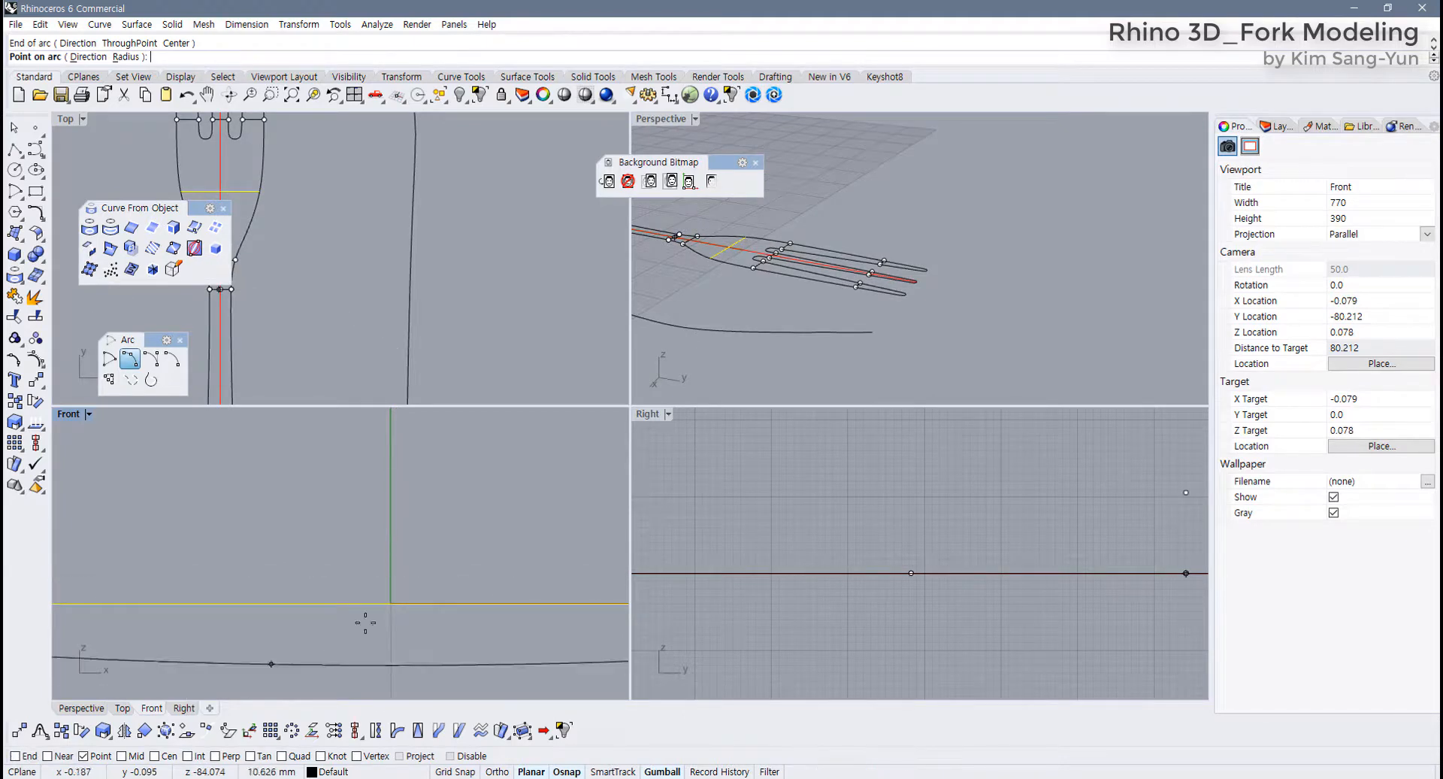
click(391, 586)
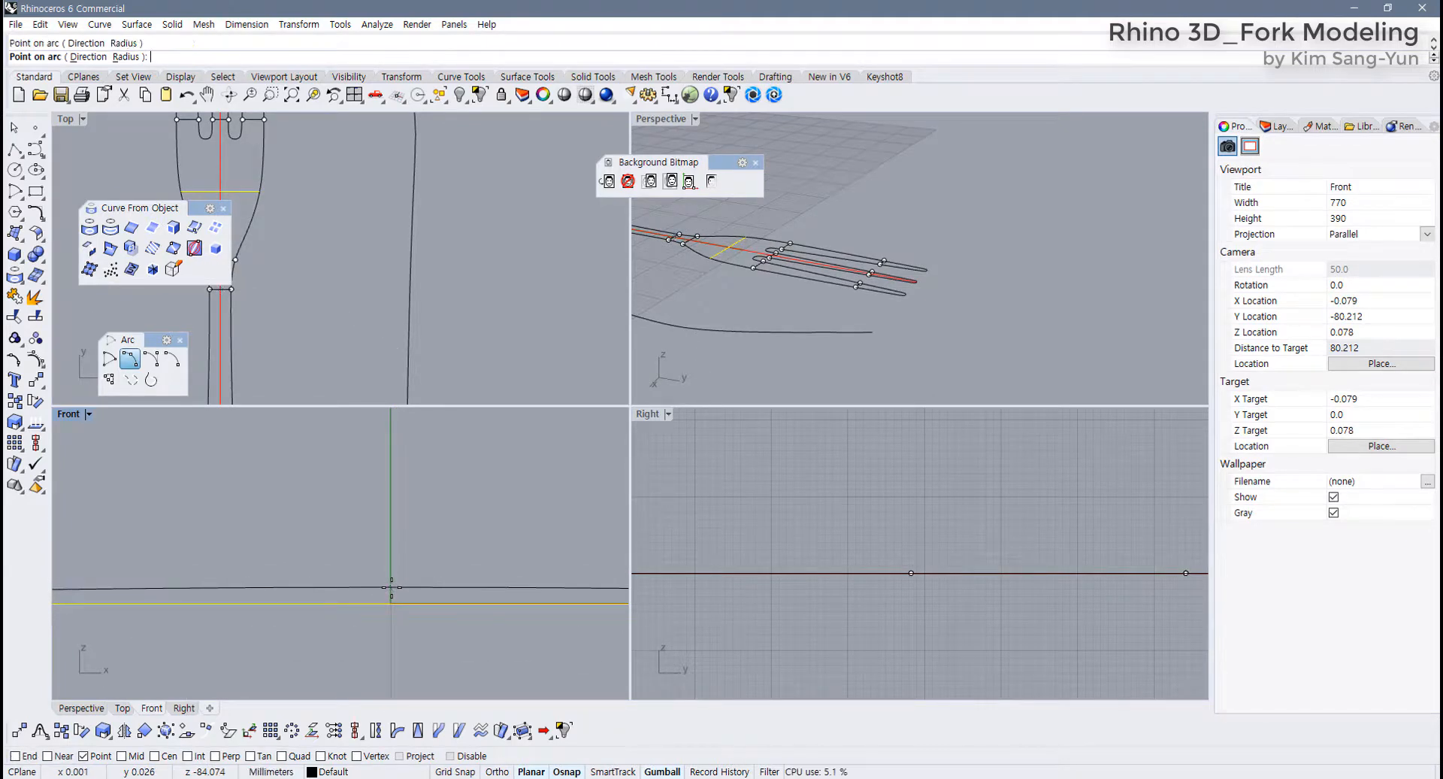
click(453, 588)
Maximize the Perspective view and select the shallow arc across the fork's neck to examine it
click(731, 284)
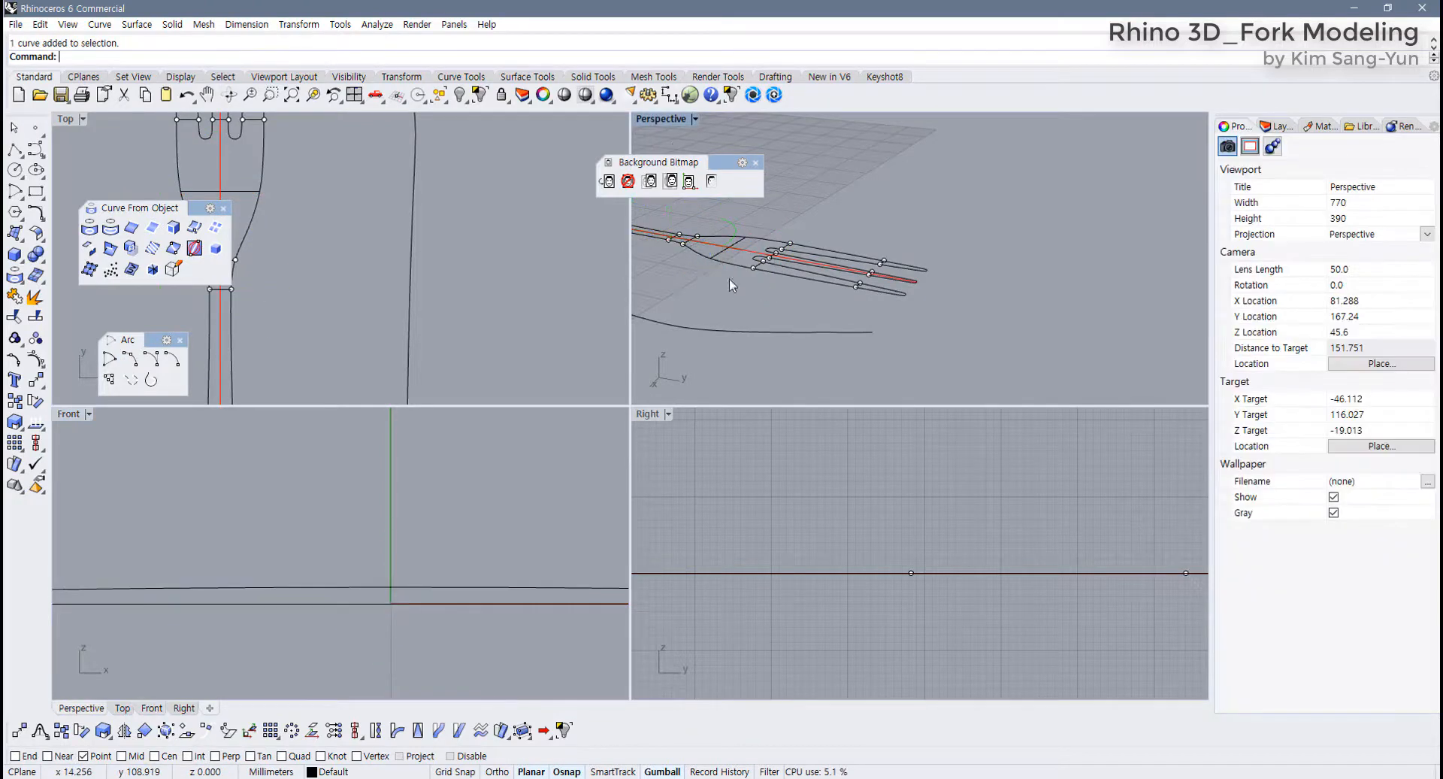
double_click(661, 122)
shift+right_drag(220, 466, 661, 518)
scroll(575, 432, up, 14)
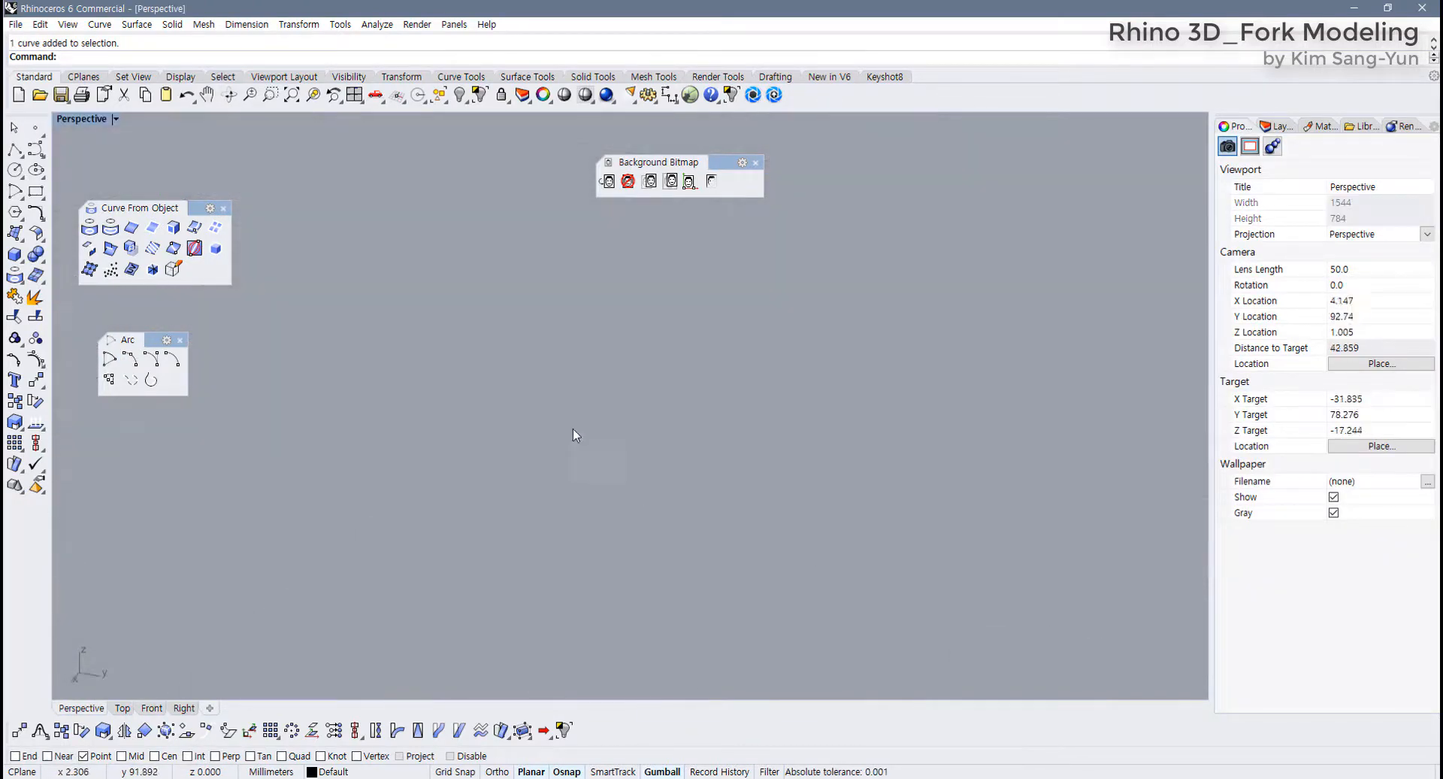
scroll(677, 526, down, 6)
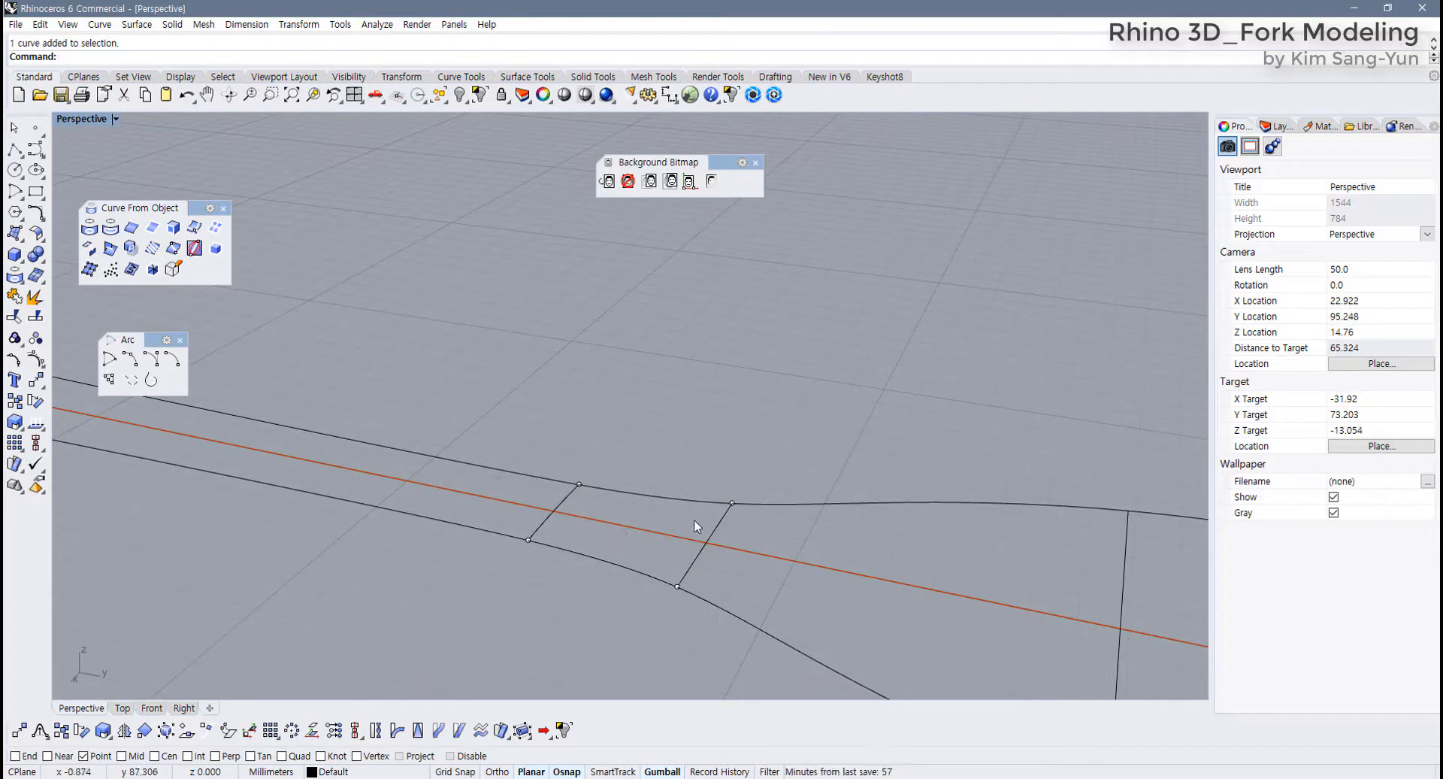
click(570, 496)
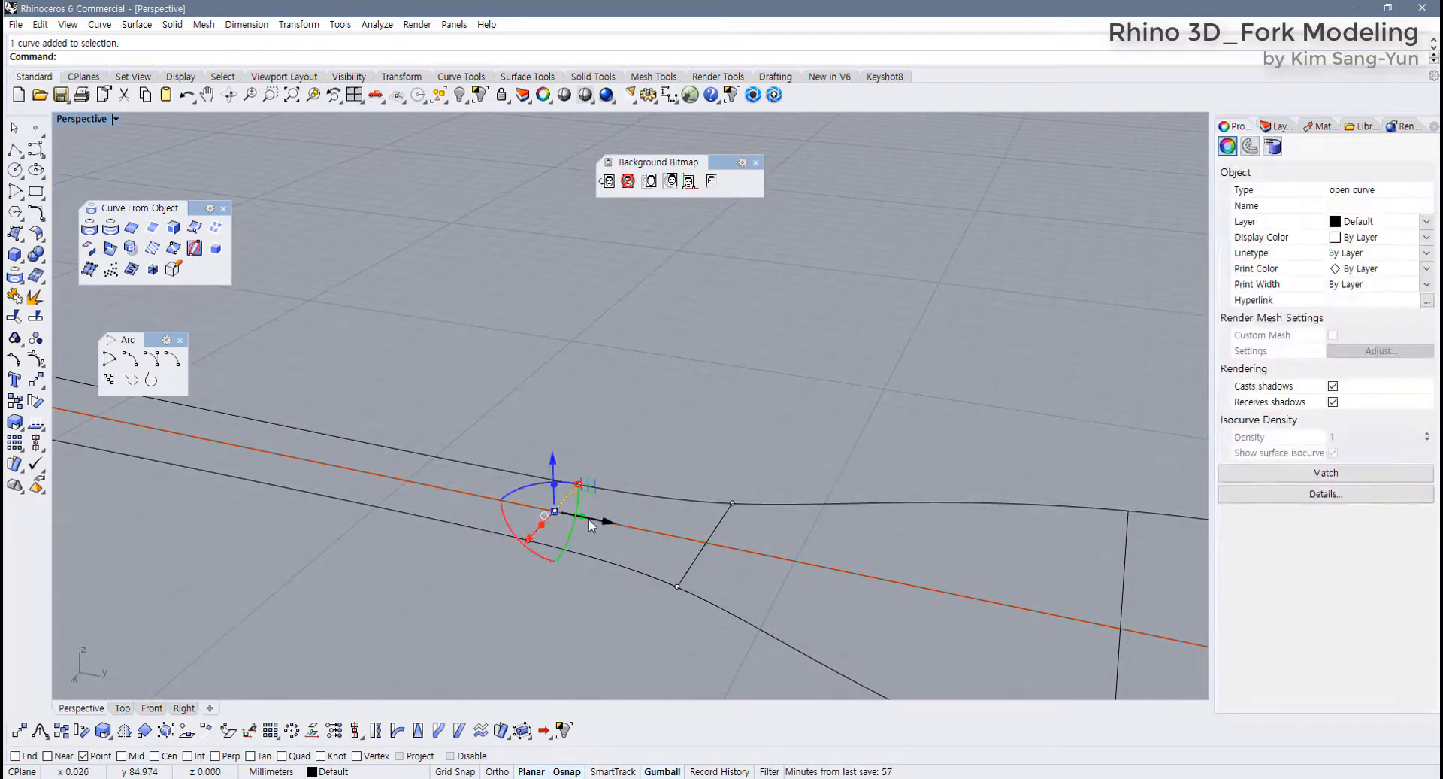
Restore the four-view layout and draw a start-end-point arc across the handle's middle pair of points, rising about 0.18 mm in the Front view
double_click(98, 121)
scroll(317, 323, down, 3)
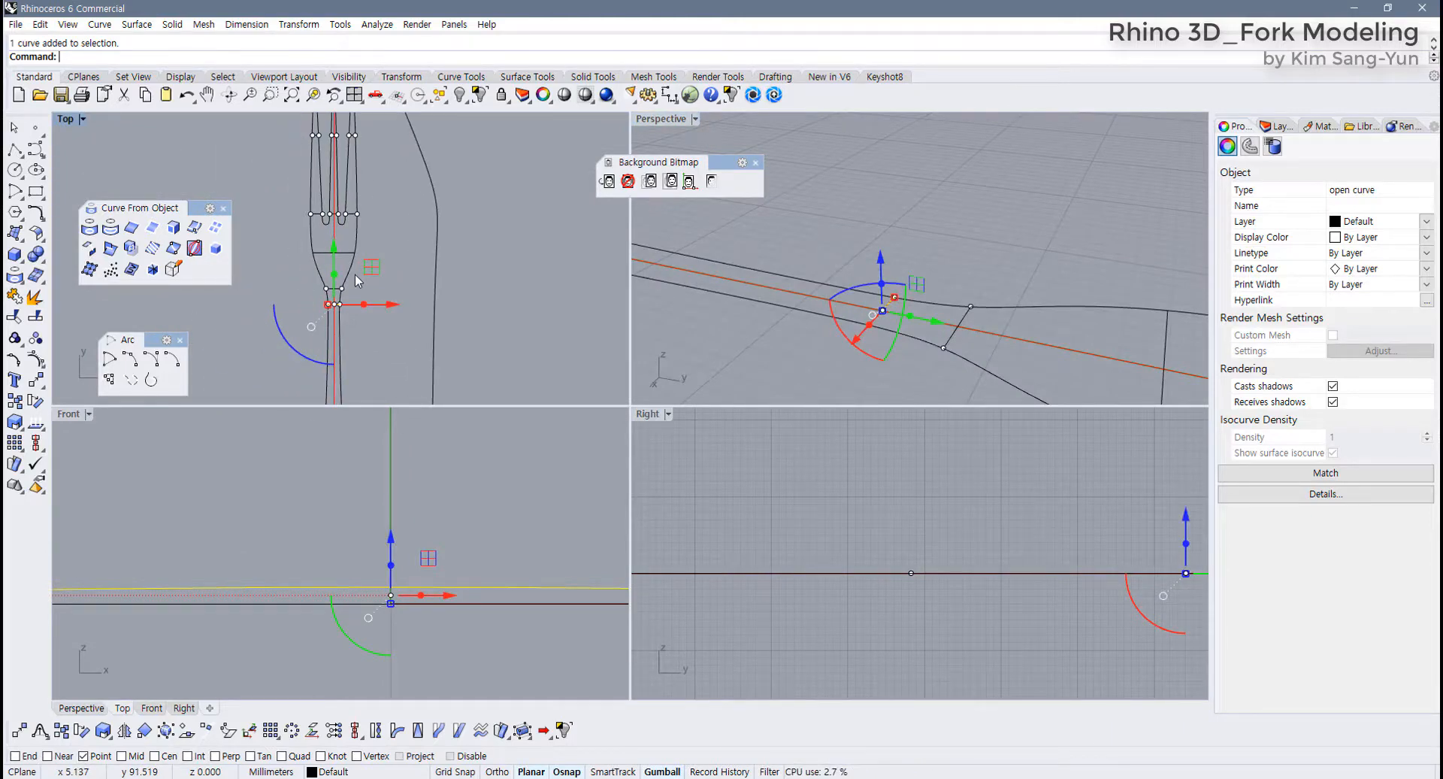
scroll(357, 278, down, 7)
scroll(350, 281, up, 7)
right_drag(367, 355, 416, 248)
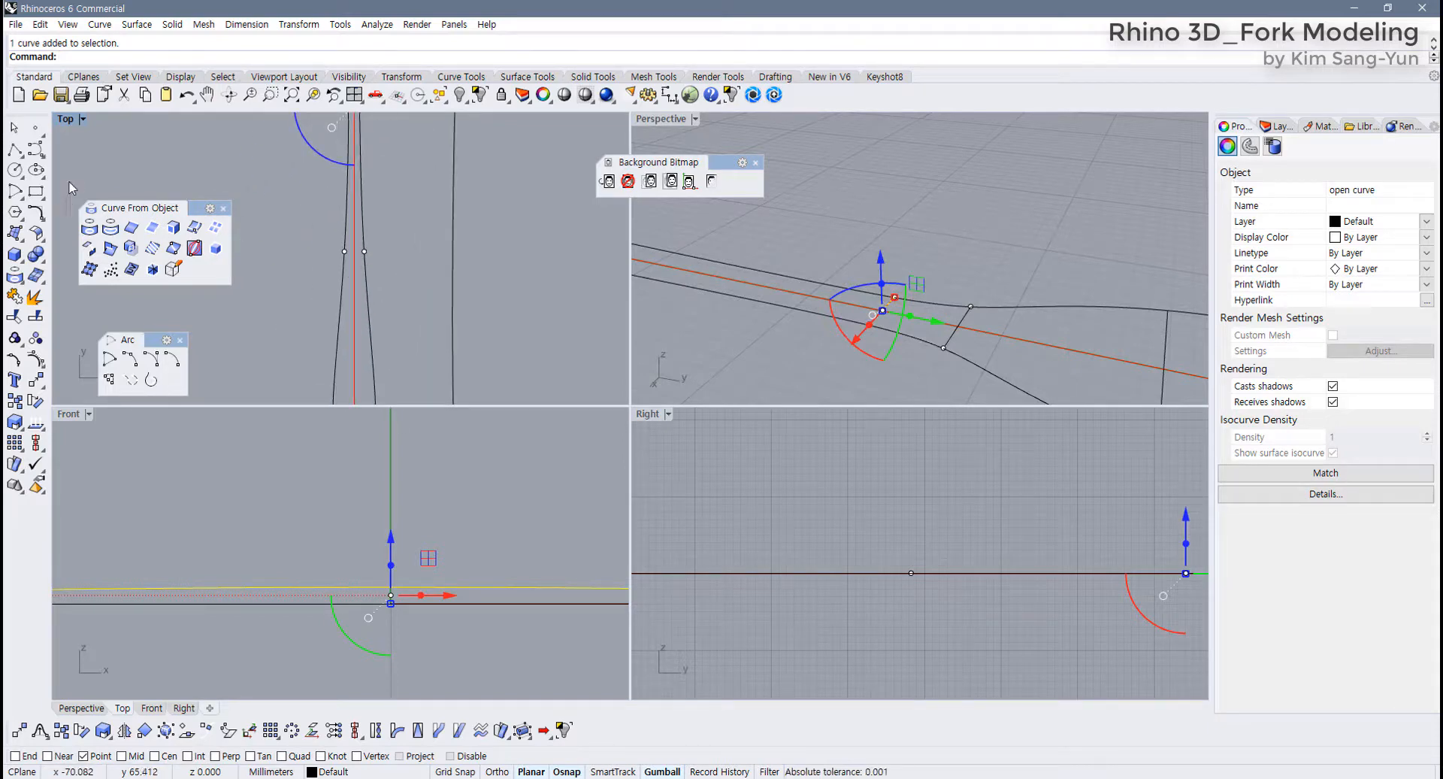
click(131, 361)
scroll(368, 256, up, 3)
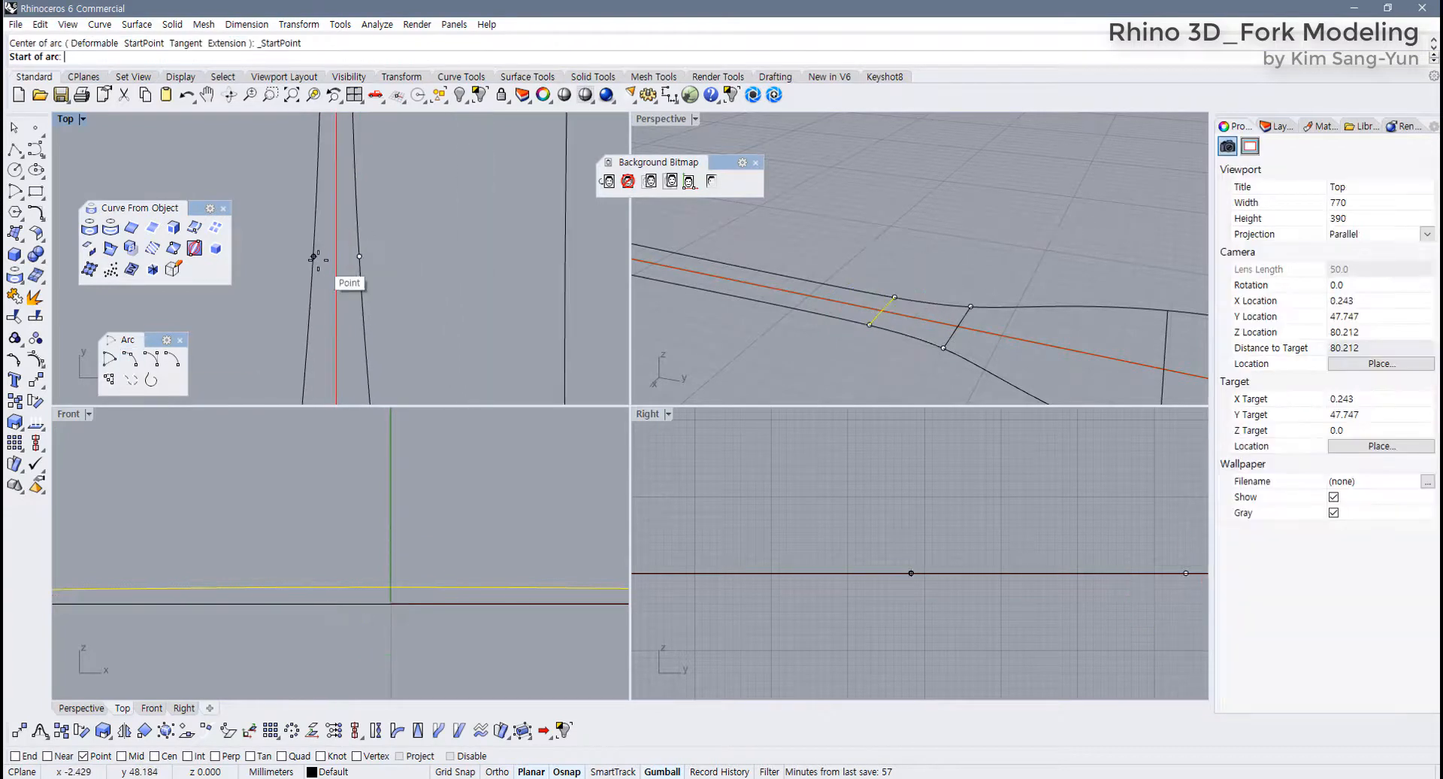
click(314, 257)
click(360, 257)
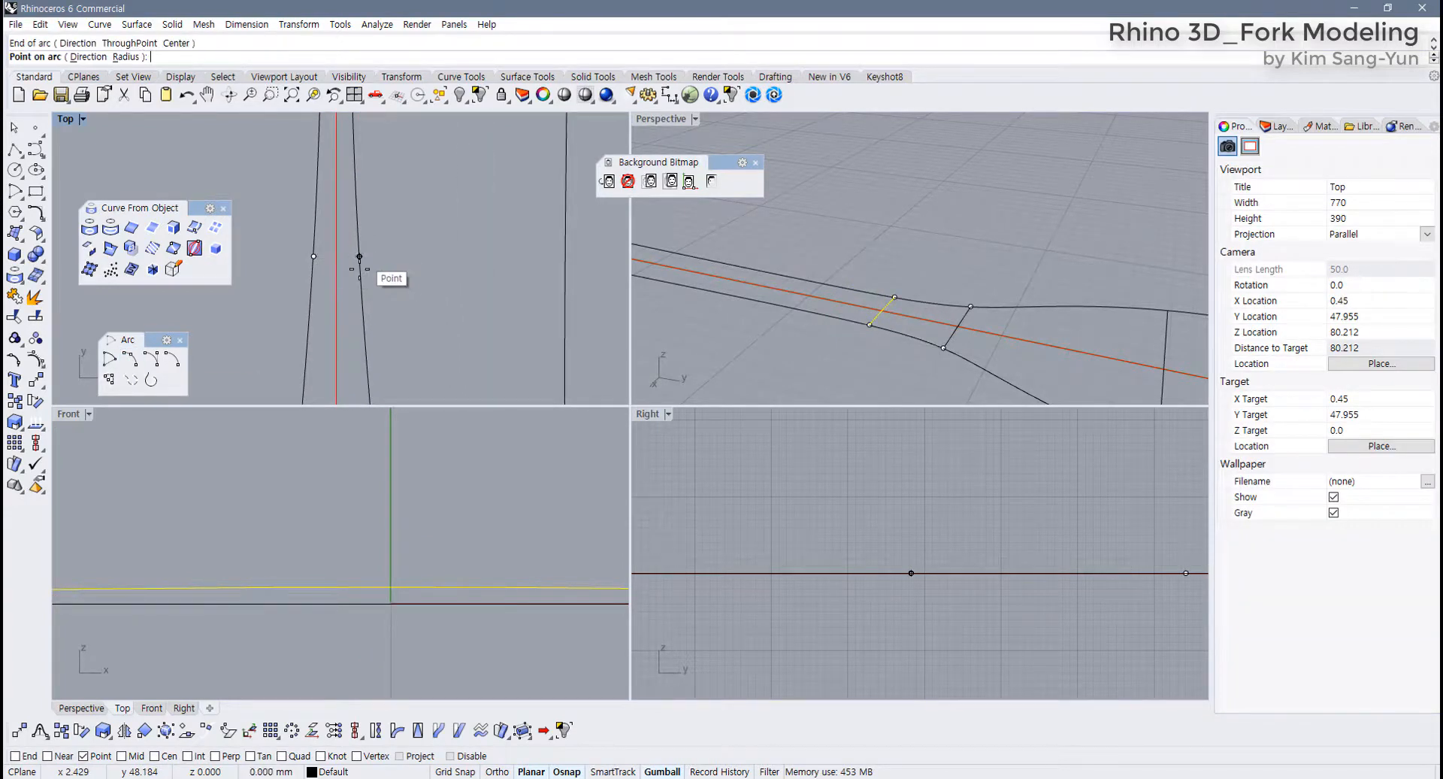
scroll(356, 541, up, 4)
scroll(358, 539, up, 3)
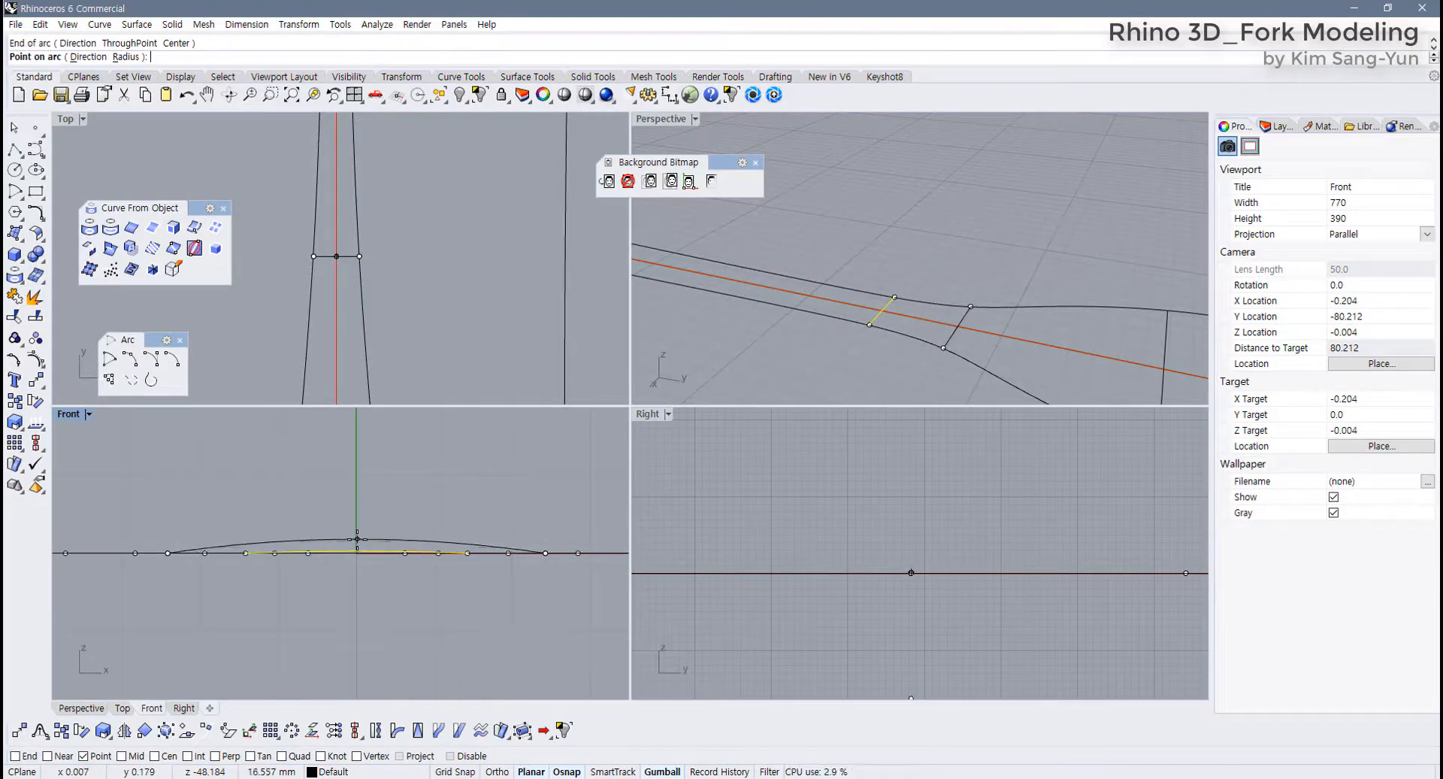
click(355, 538)
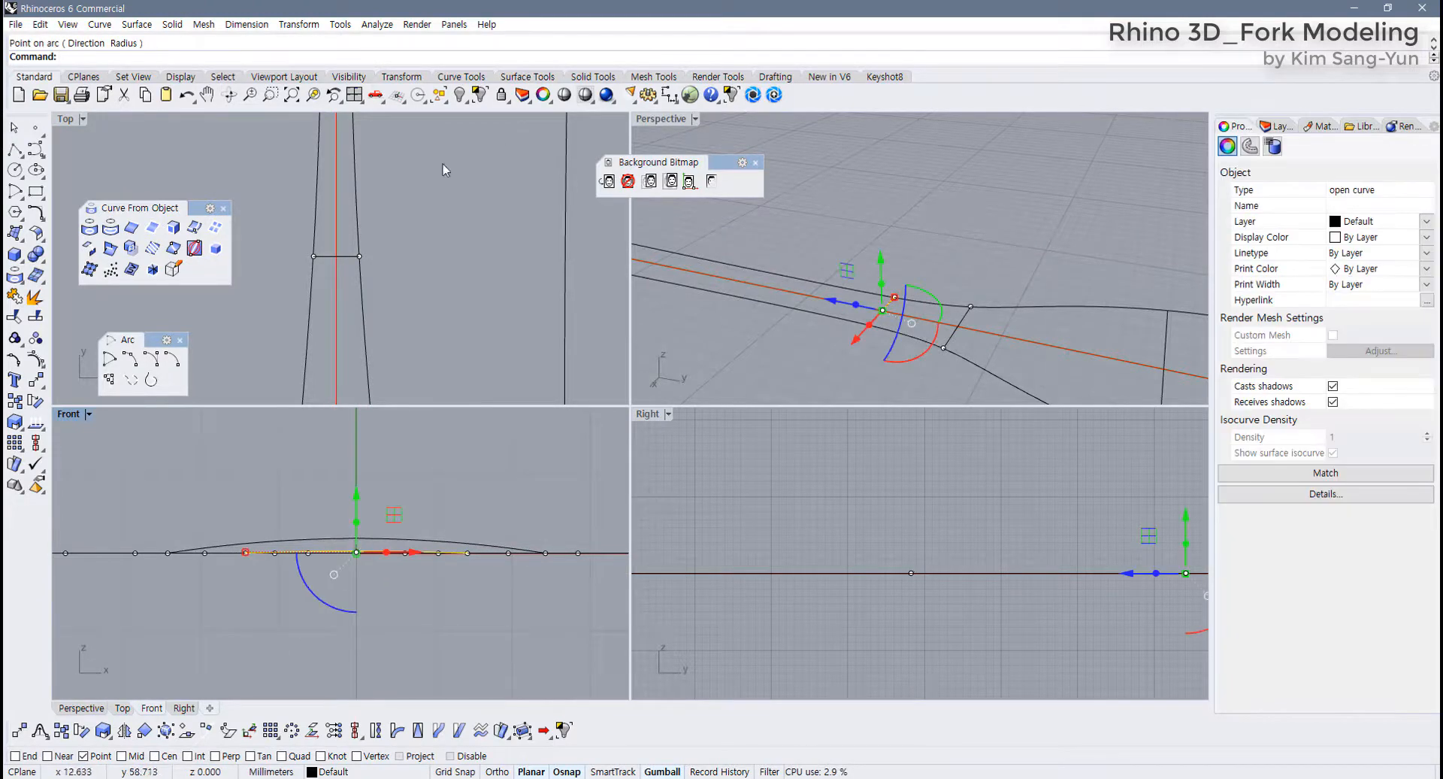
Draw a start-end-point arc across the pair of points near the handle's rounded end, rising about 0.49 mm in the Front view
scroll(406, 272, down, 2)
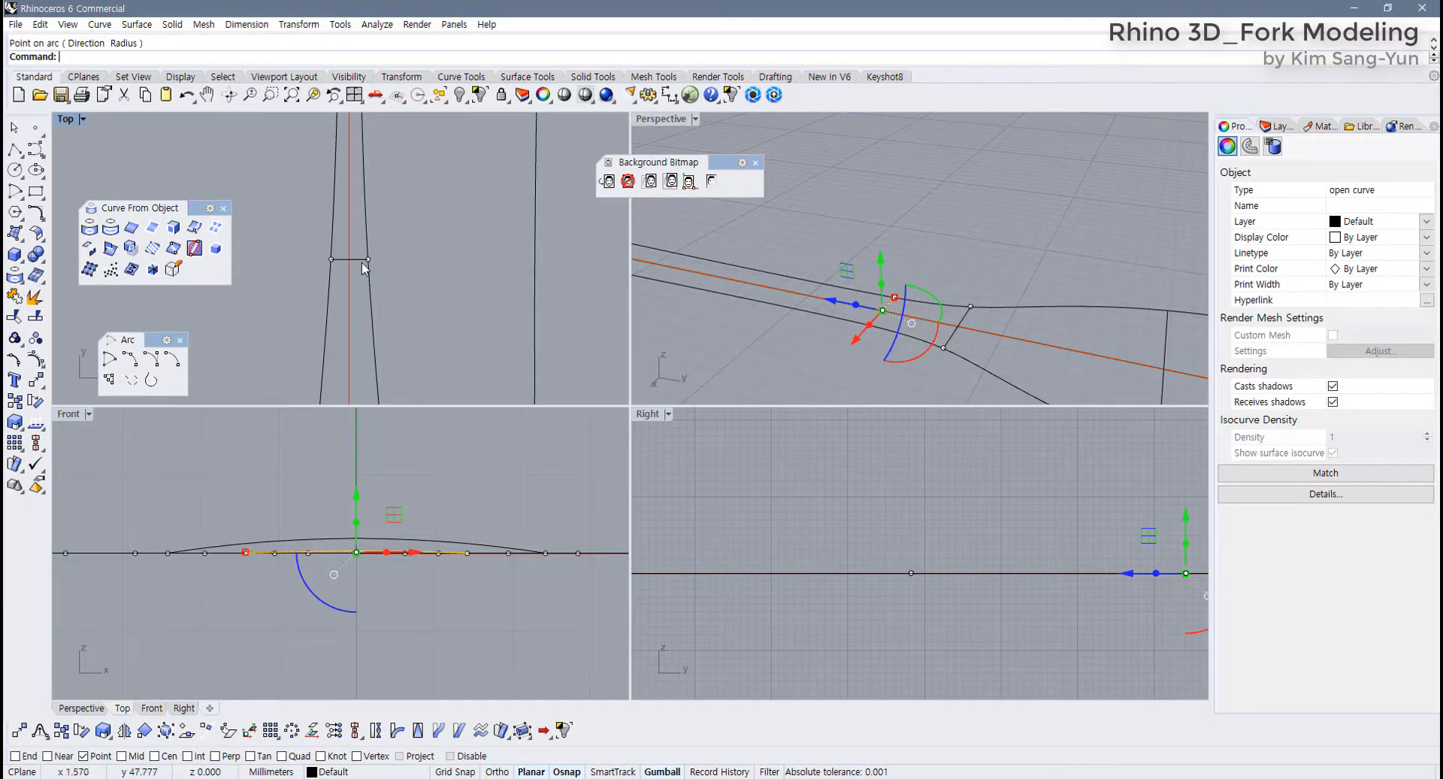
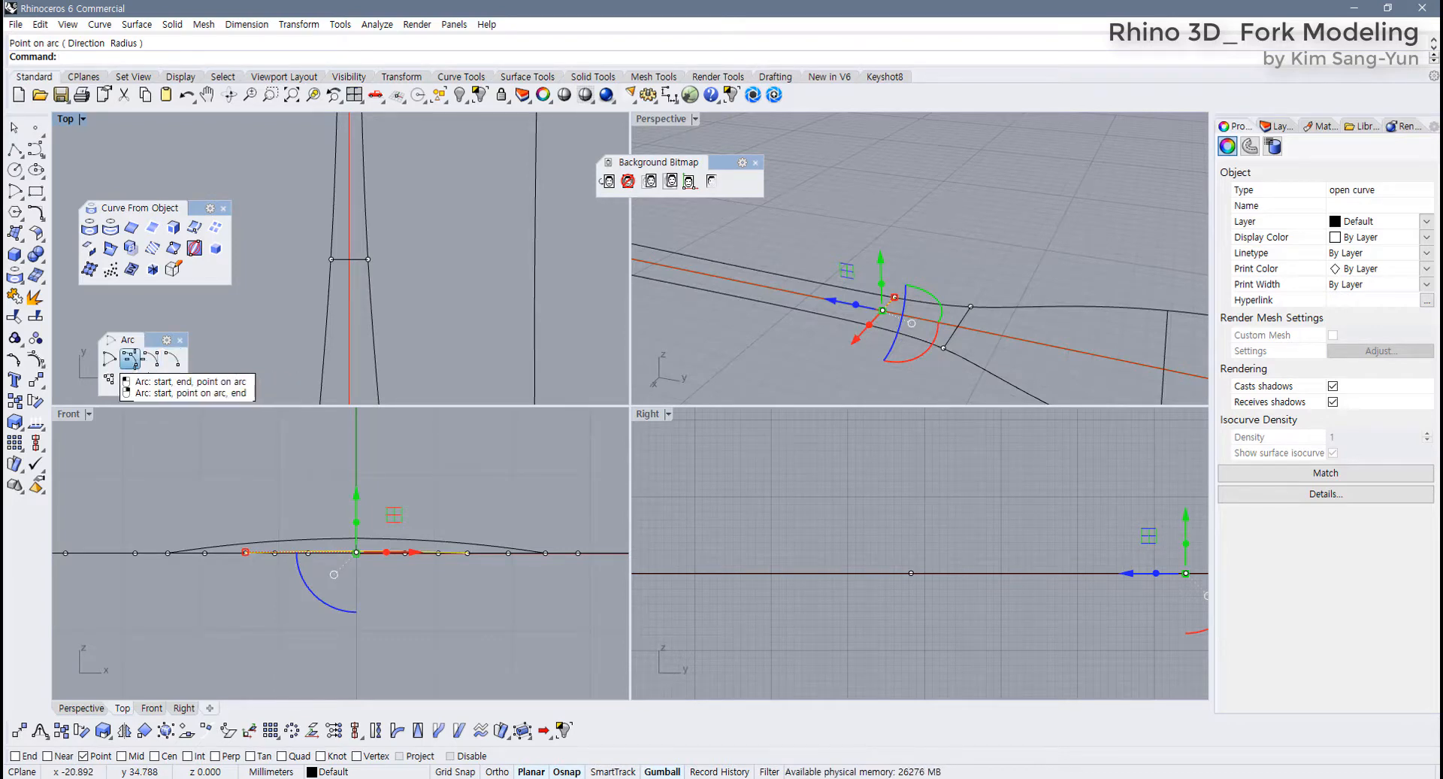
click(129, 360)
scroll(431, 325, down, 9)
right_drag(430, 342, 390, 241)
scroll(388, 239, up, 4)
scroll(366, 270, up, 1)
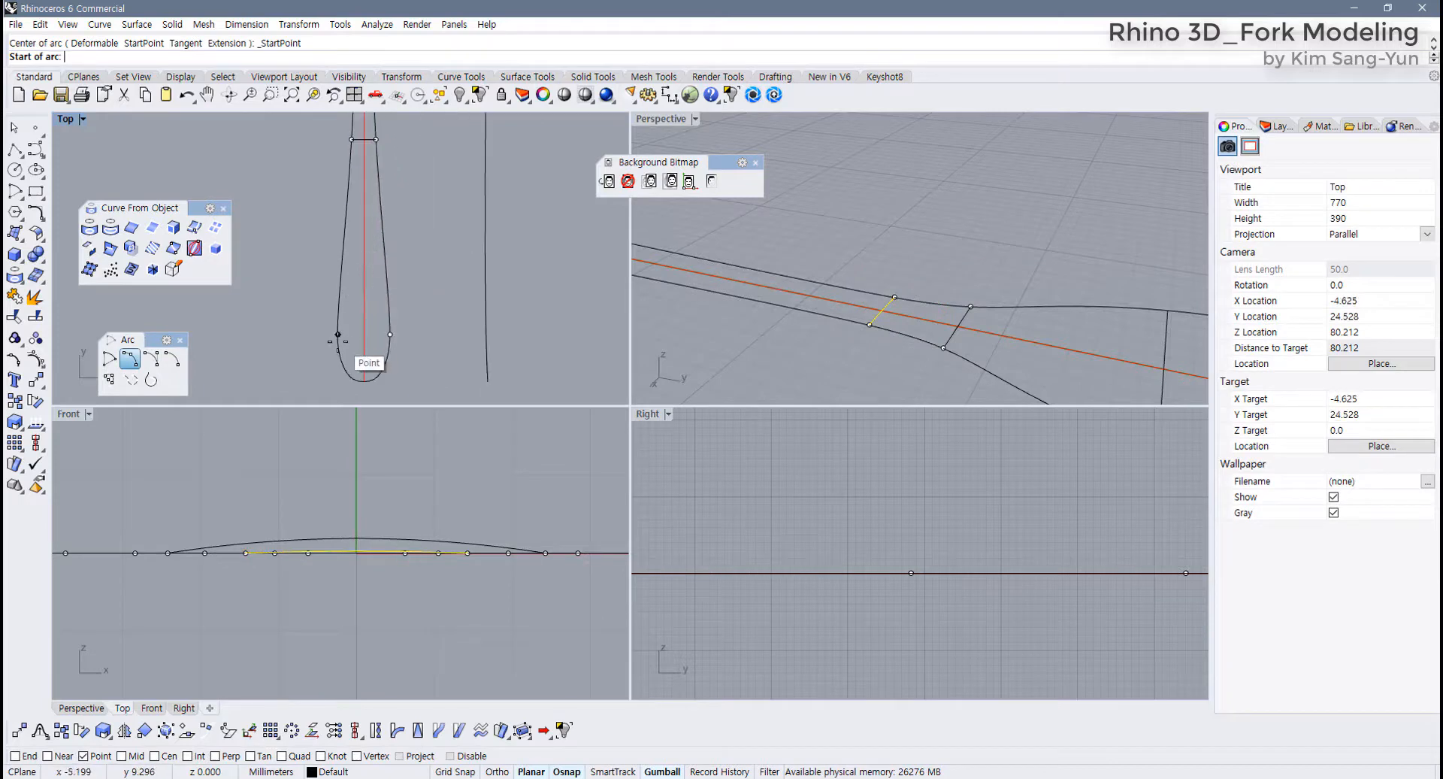
click(338, 334)
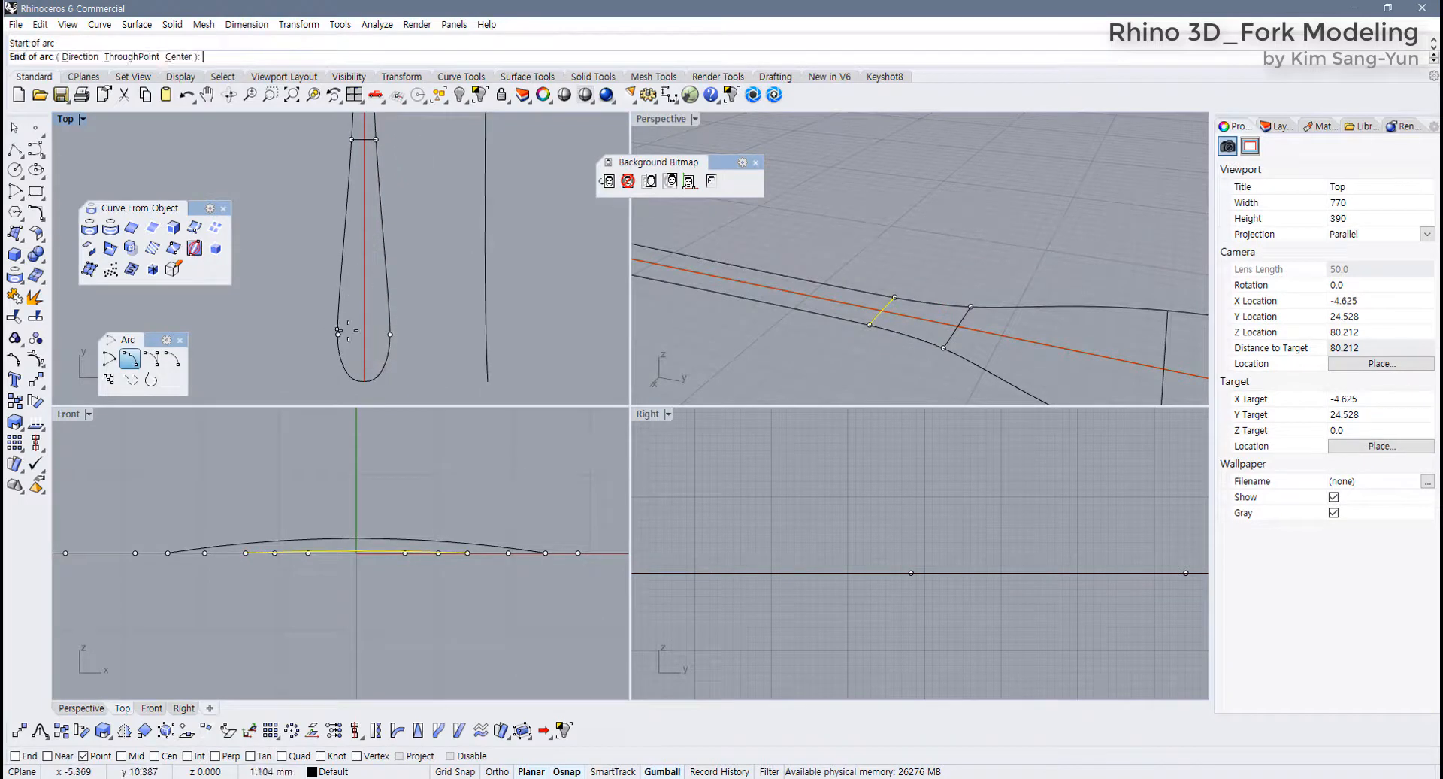
click(390, 334)
scroll(402, 515, down, 5)
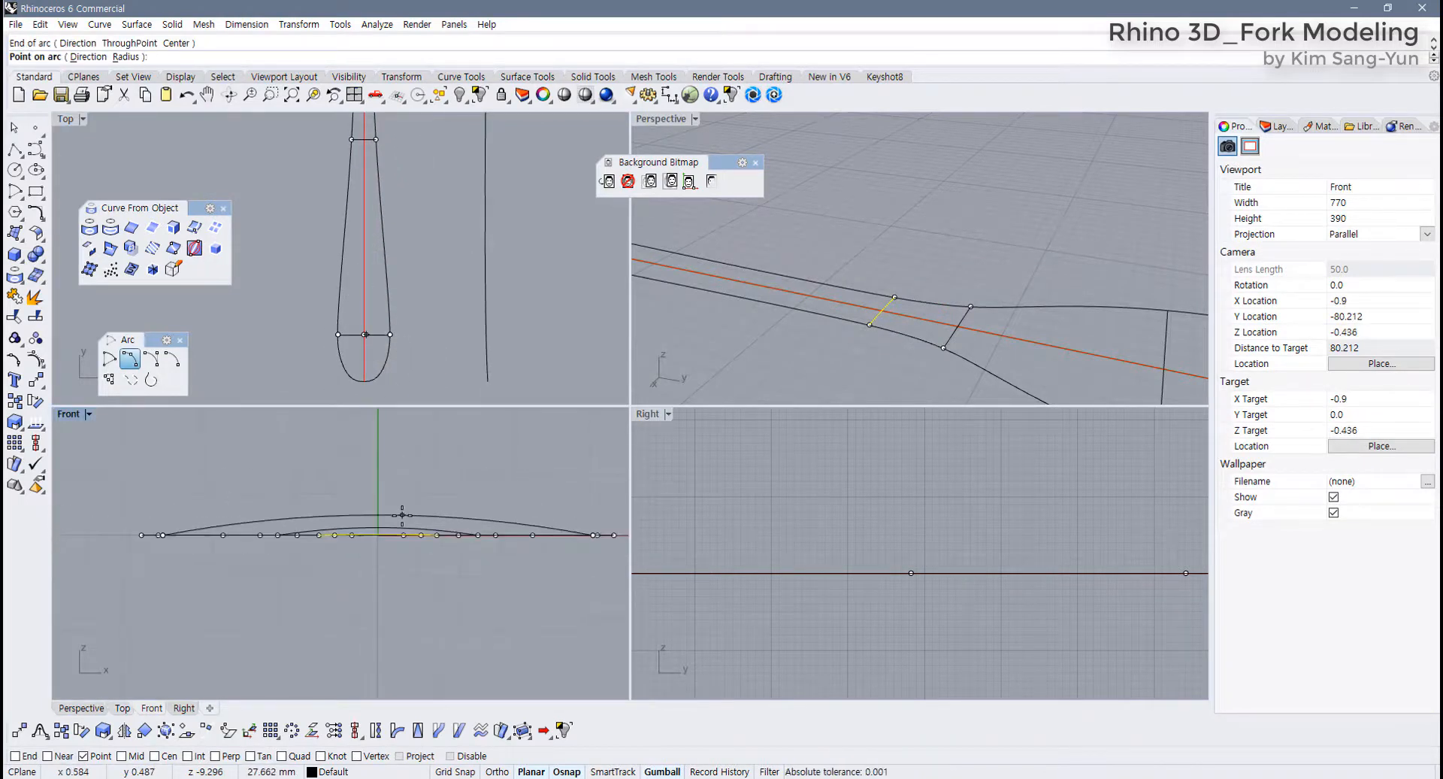
click(402, 515)
Maximize the Perspective view and select all the fork's outline curves, cross-sections and points, excluding the long centre line
click(829, 355)
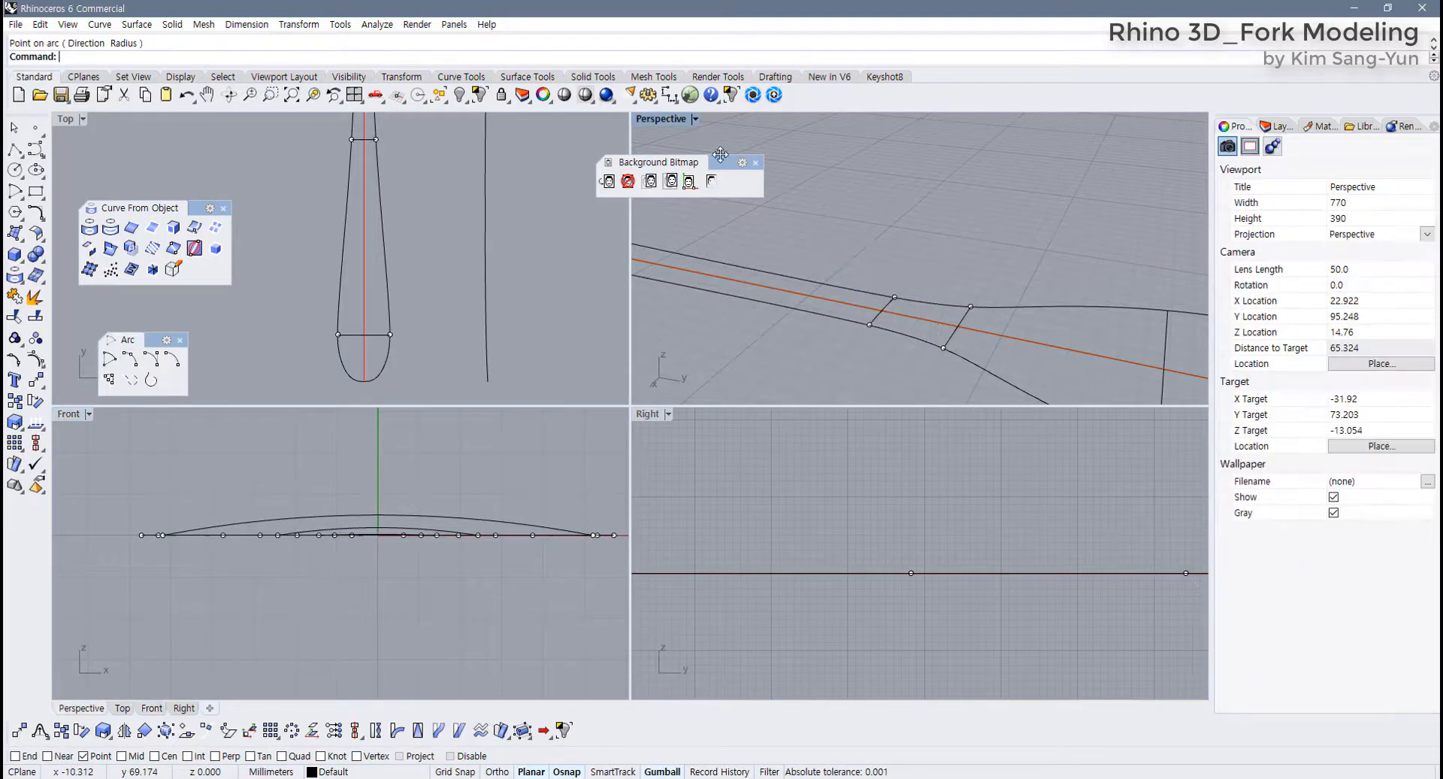
double_click(672, 120)
scroll(648, 334, down, 10)
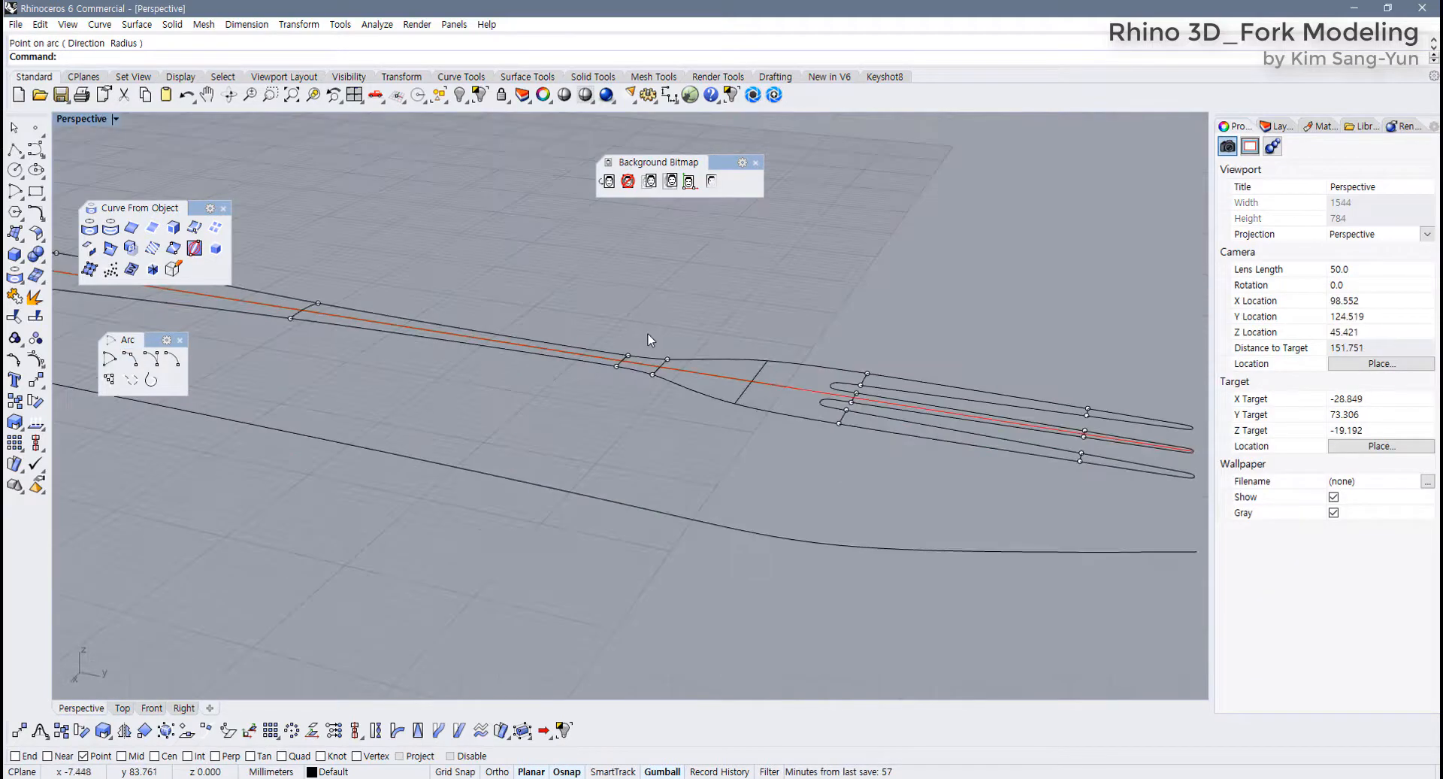
drag(286, 258, 834, 452)
scroll(507, 376, up, 5)
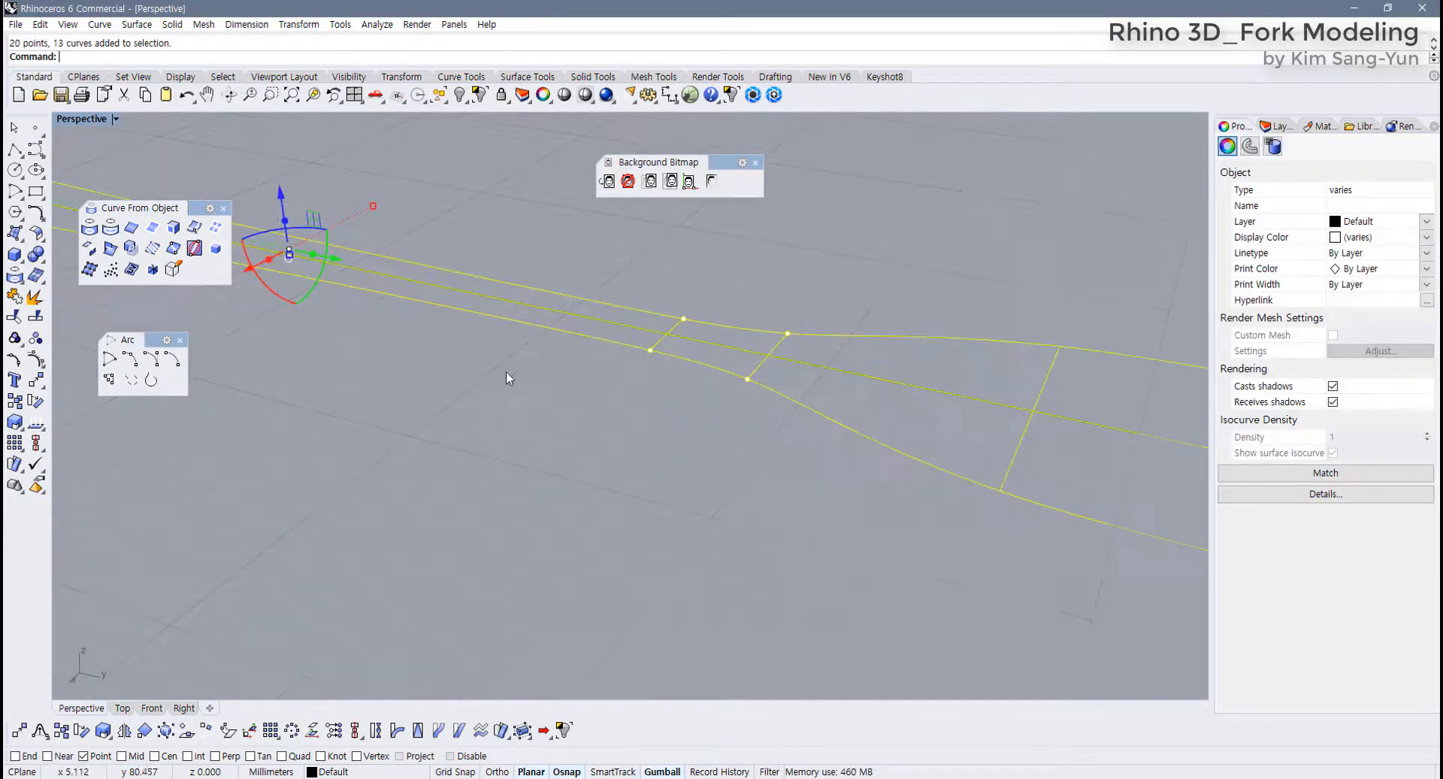
ctrl+click(631, 326)
scroll(717, 466, down, 9)
right_drag(717, 466, 599, 434)
scroll(490, 371, up, 5)
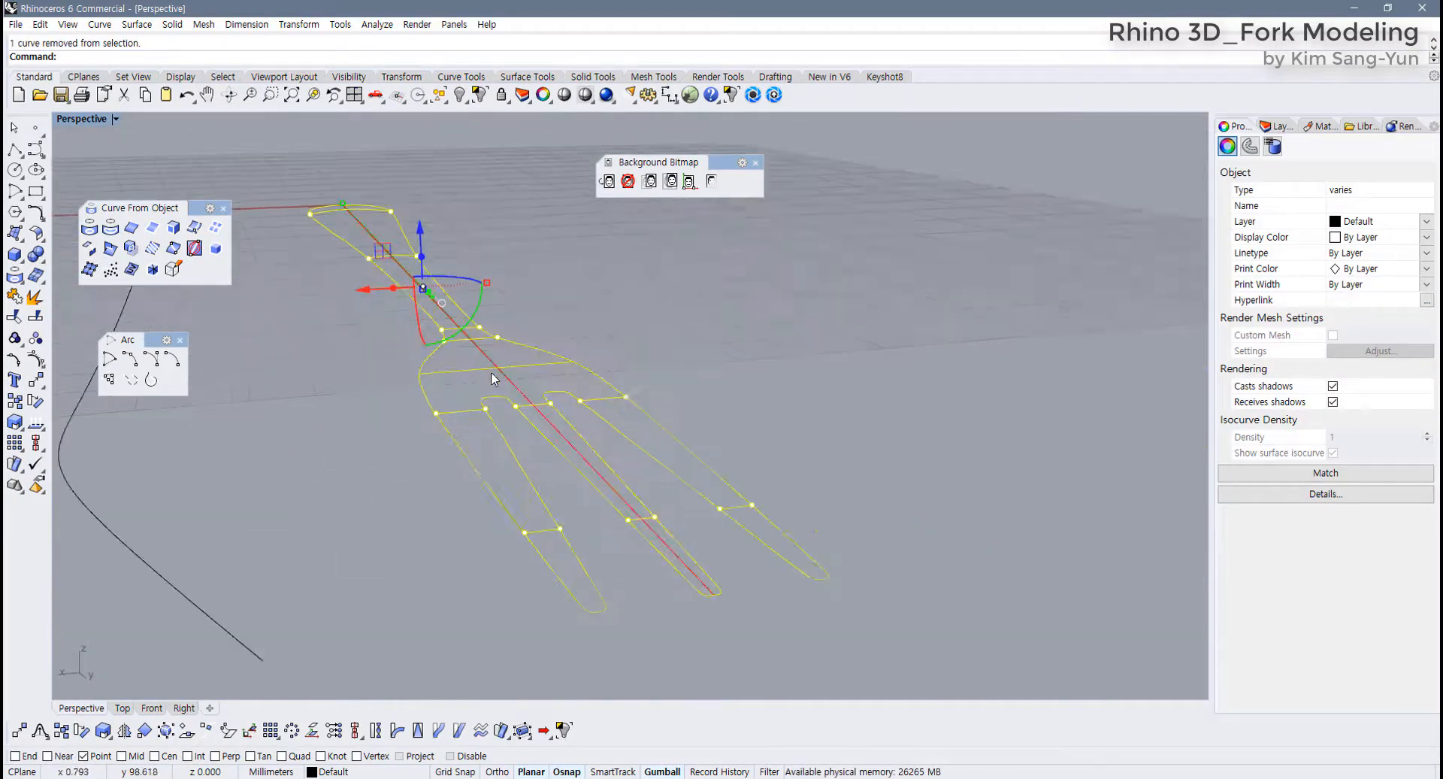
scroll(494, 378, up, 3)
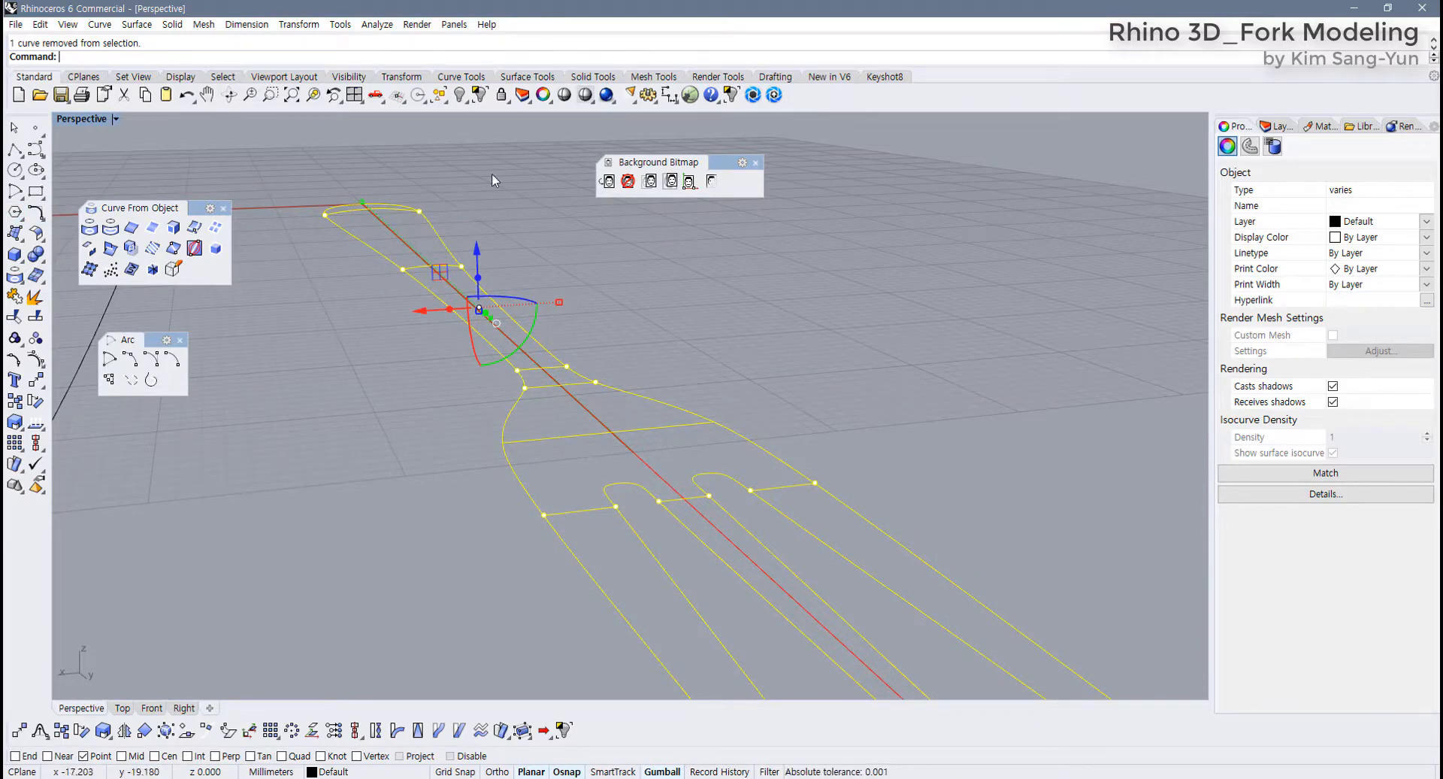
Create a Patch surface from the selected curves and points with 40 U and 40 V spans and automatic trim
click(527, 77)
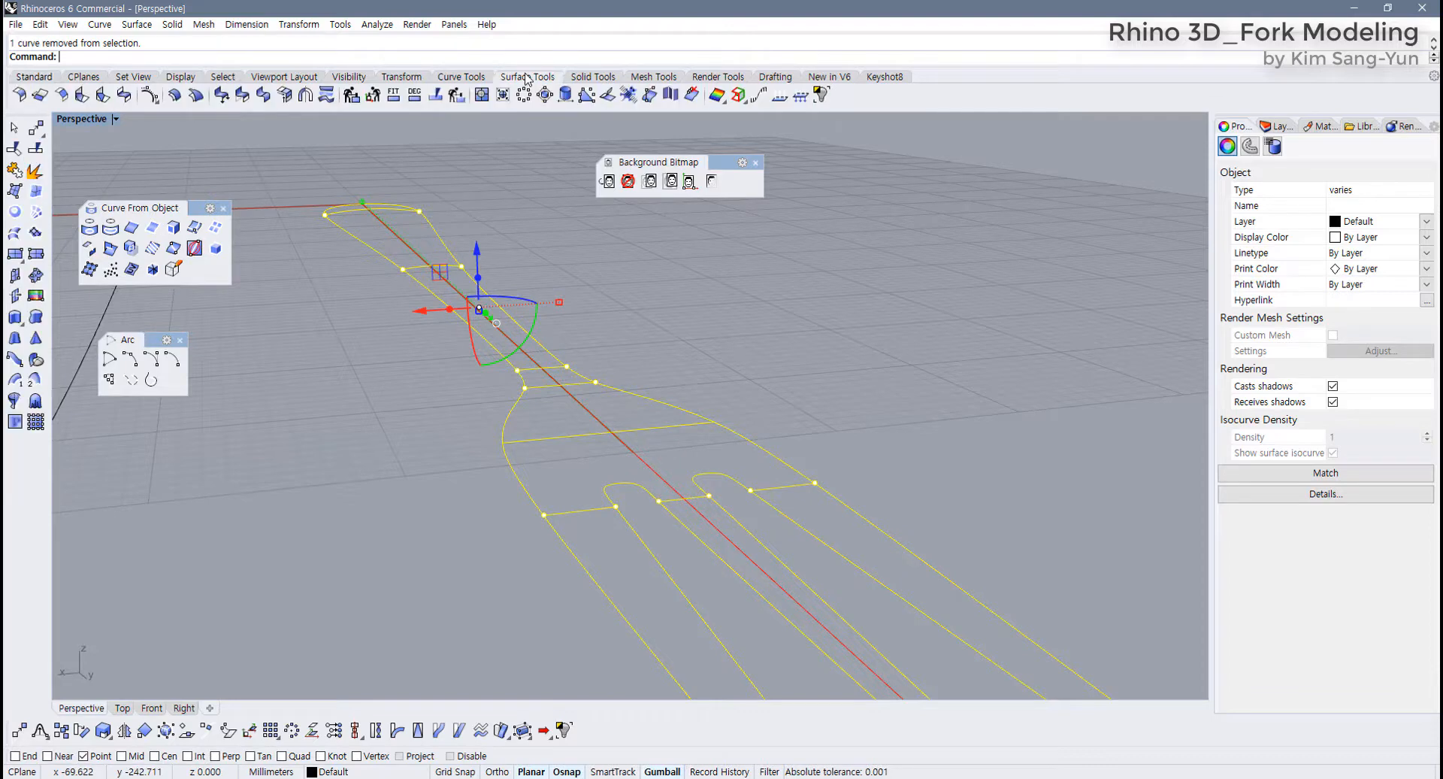
click(36, 233)
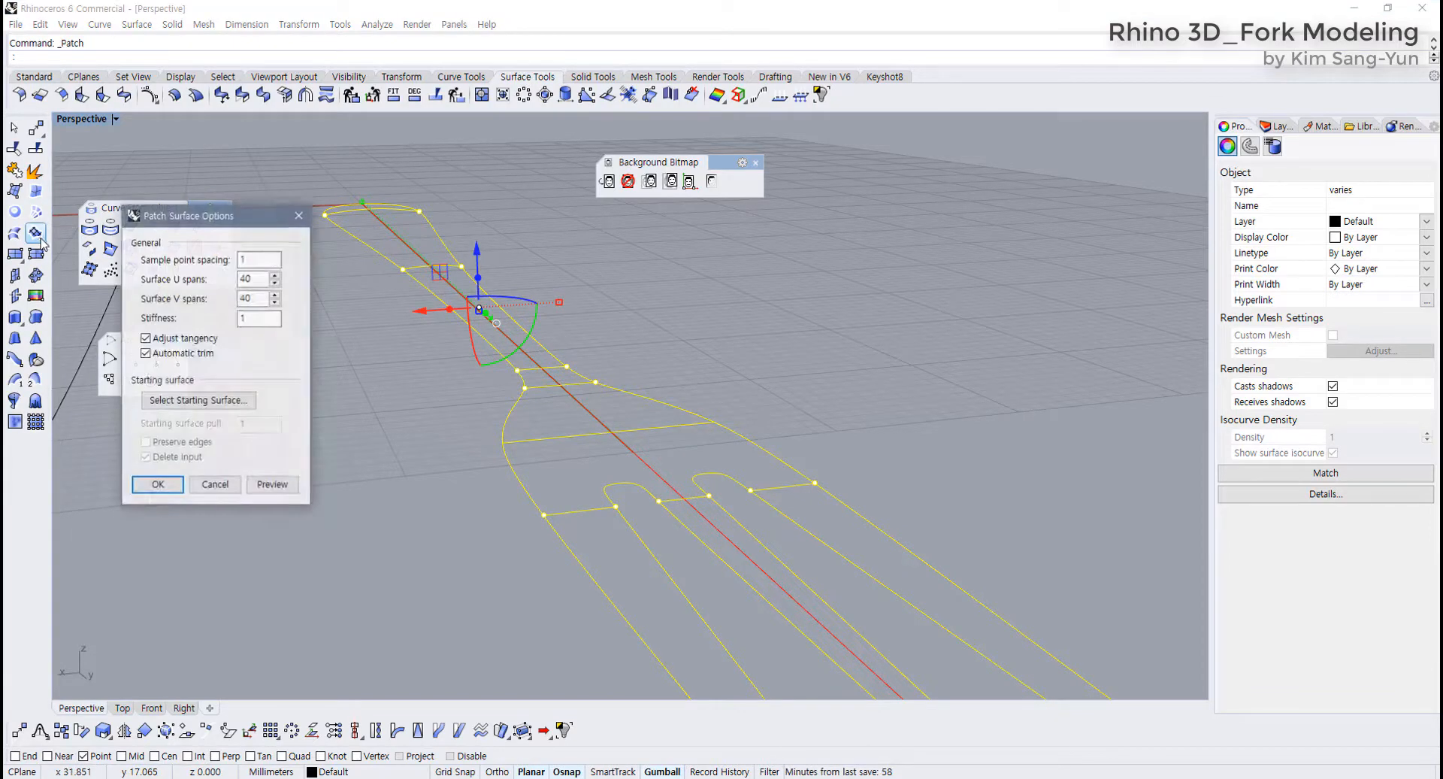
click(273, 485)
click(158, 485)
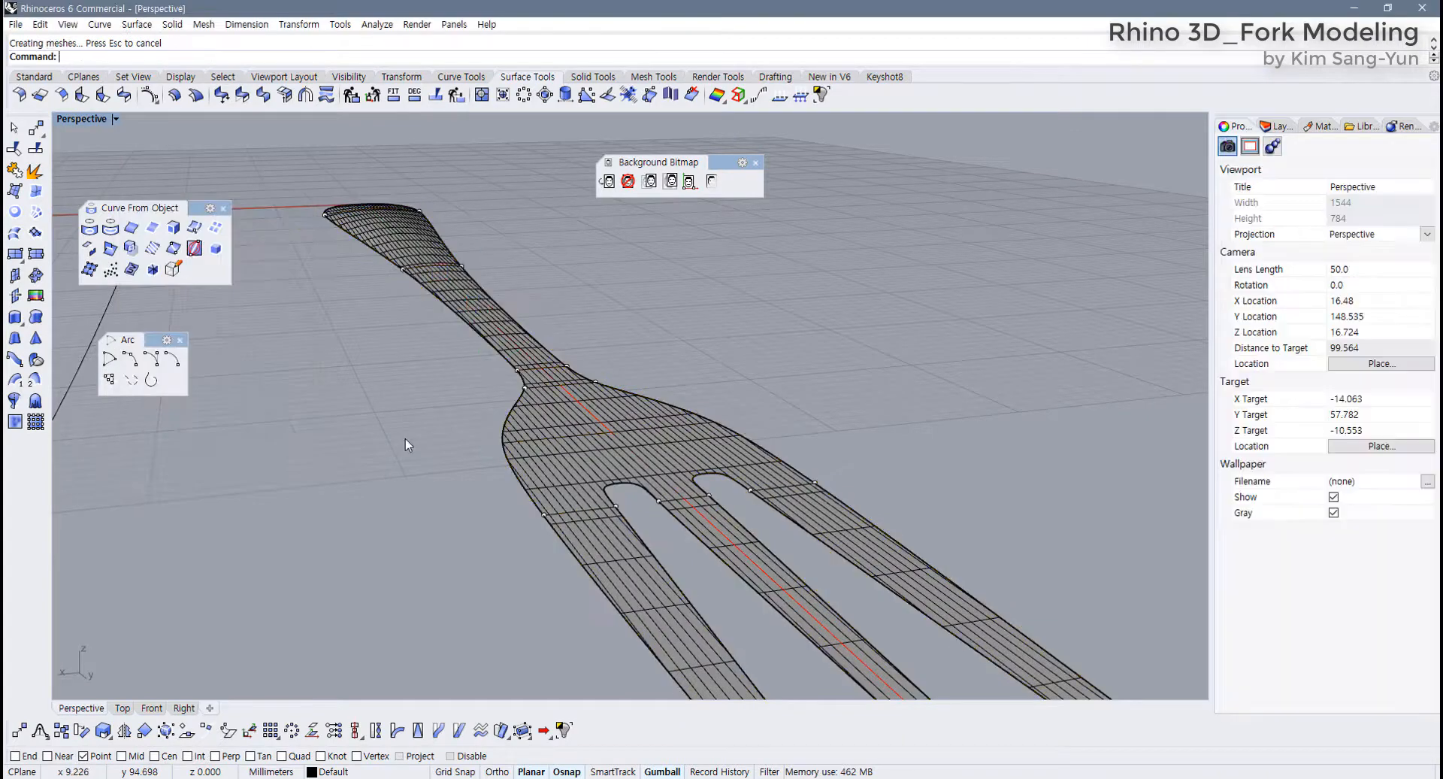
Examine the patch surface along the fork's handle, neck, head and tines, and select it
right_drag(404, 439, 488, 273)
scroll(520, 292, up, 6)
scroll(520, 288, down, 2)
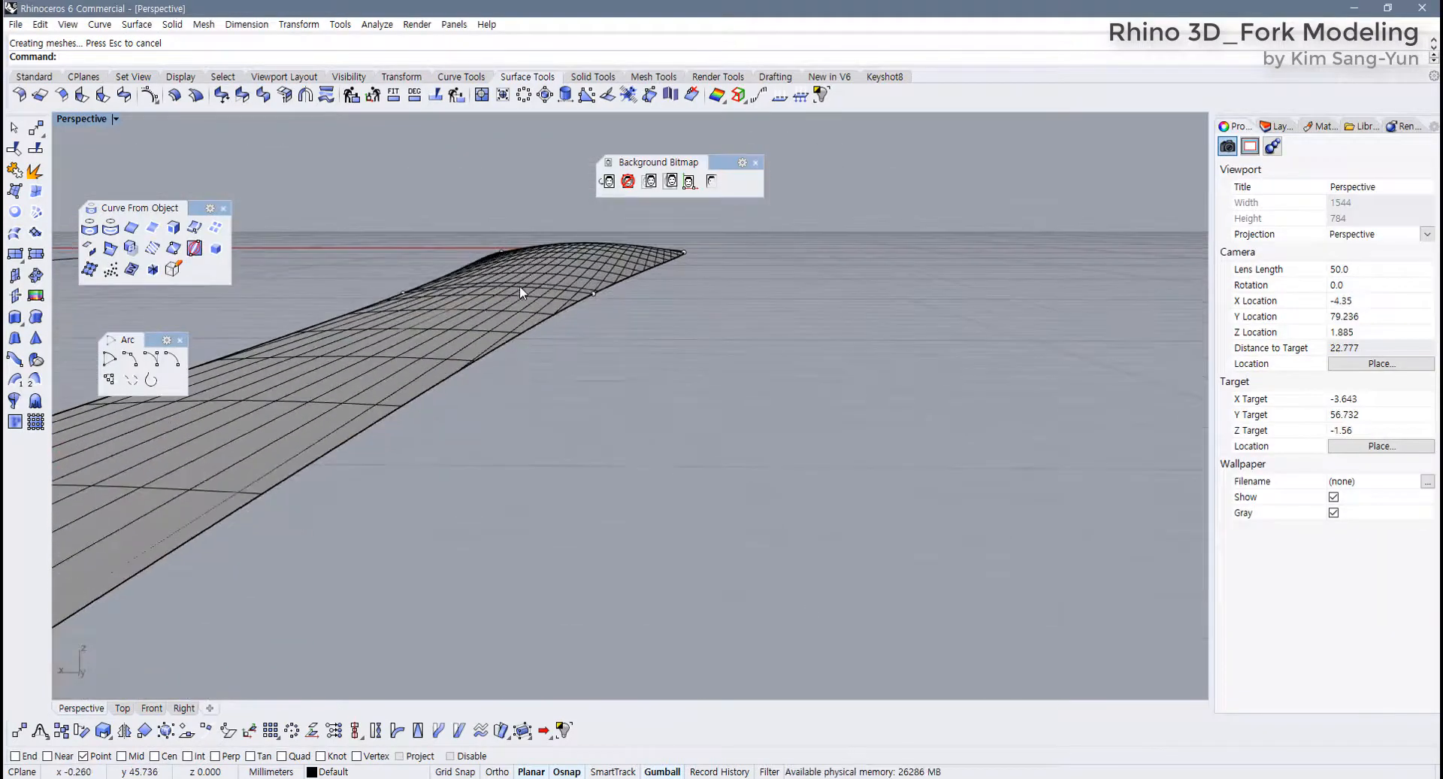
click(520, 287)
click(654, 323)
right_drag(654, 325, 1095, 432)
scroll(549, 351, down, 8)
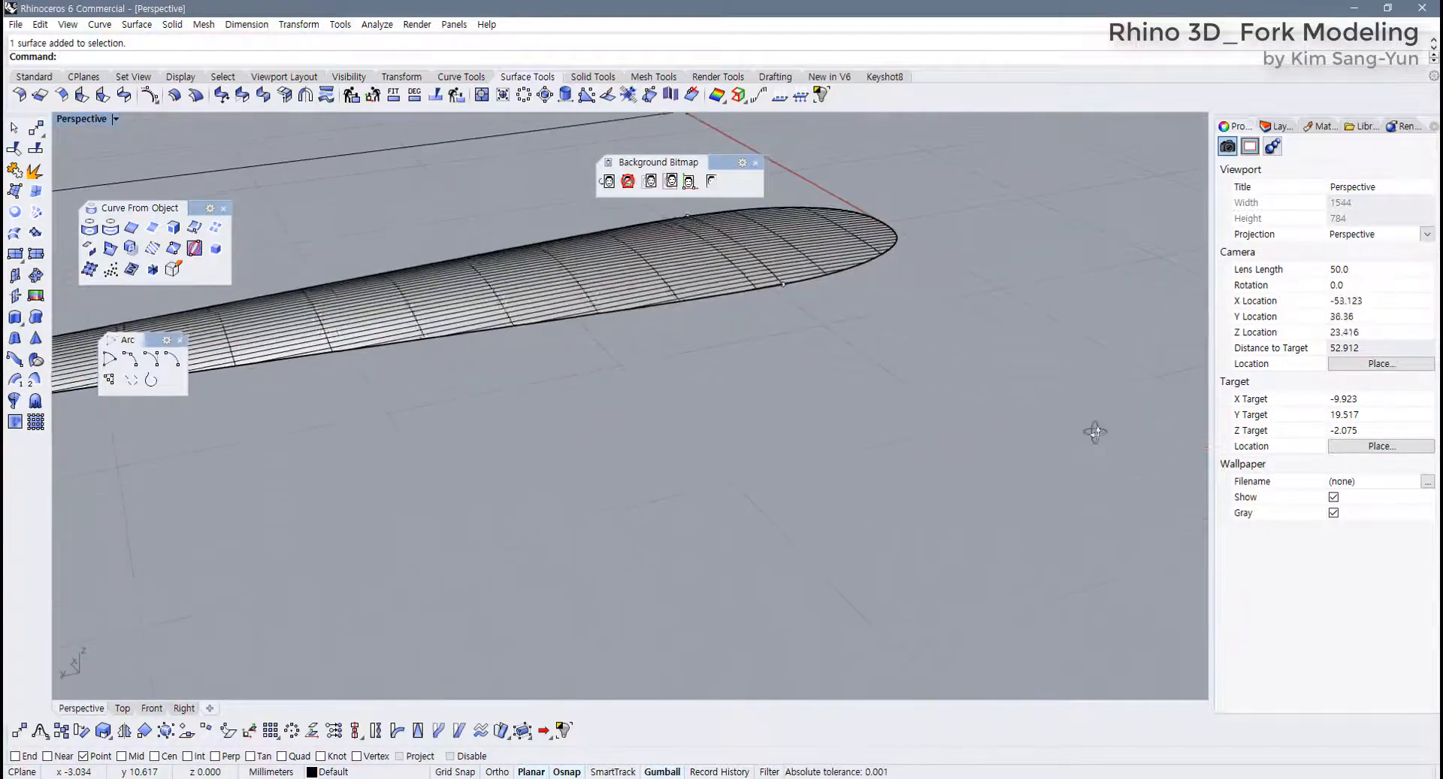
scroll(842, 385, down, 16)
shift+right_drag(637, 438, 723, 399)
scroll(667, 378, up, 15)
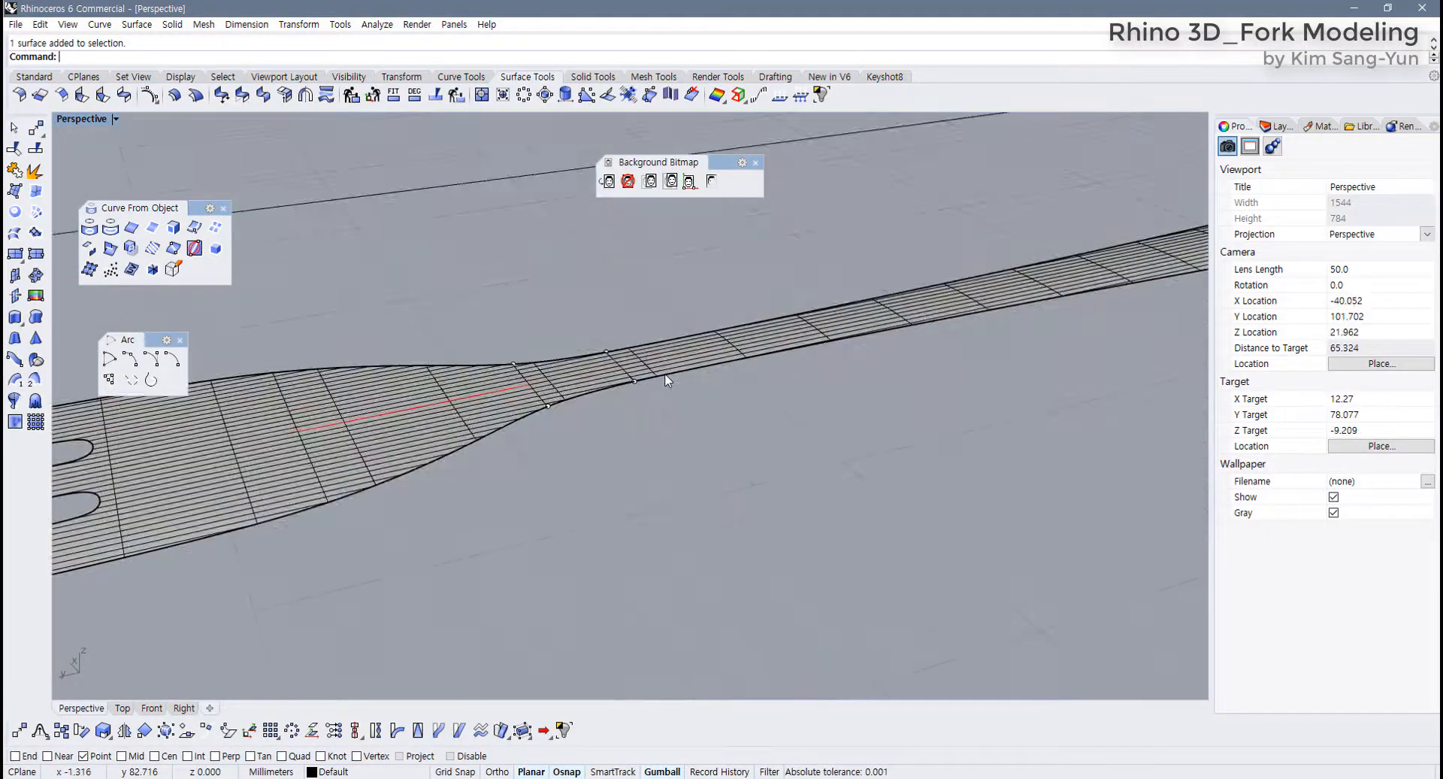
scroll(666, 378, down, 11)
right_drag(543, 389, 599, 457)
scroll(600, 457, up, 2)
scroll(600, 457, up, 2)
click(572, 450)
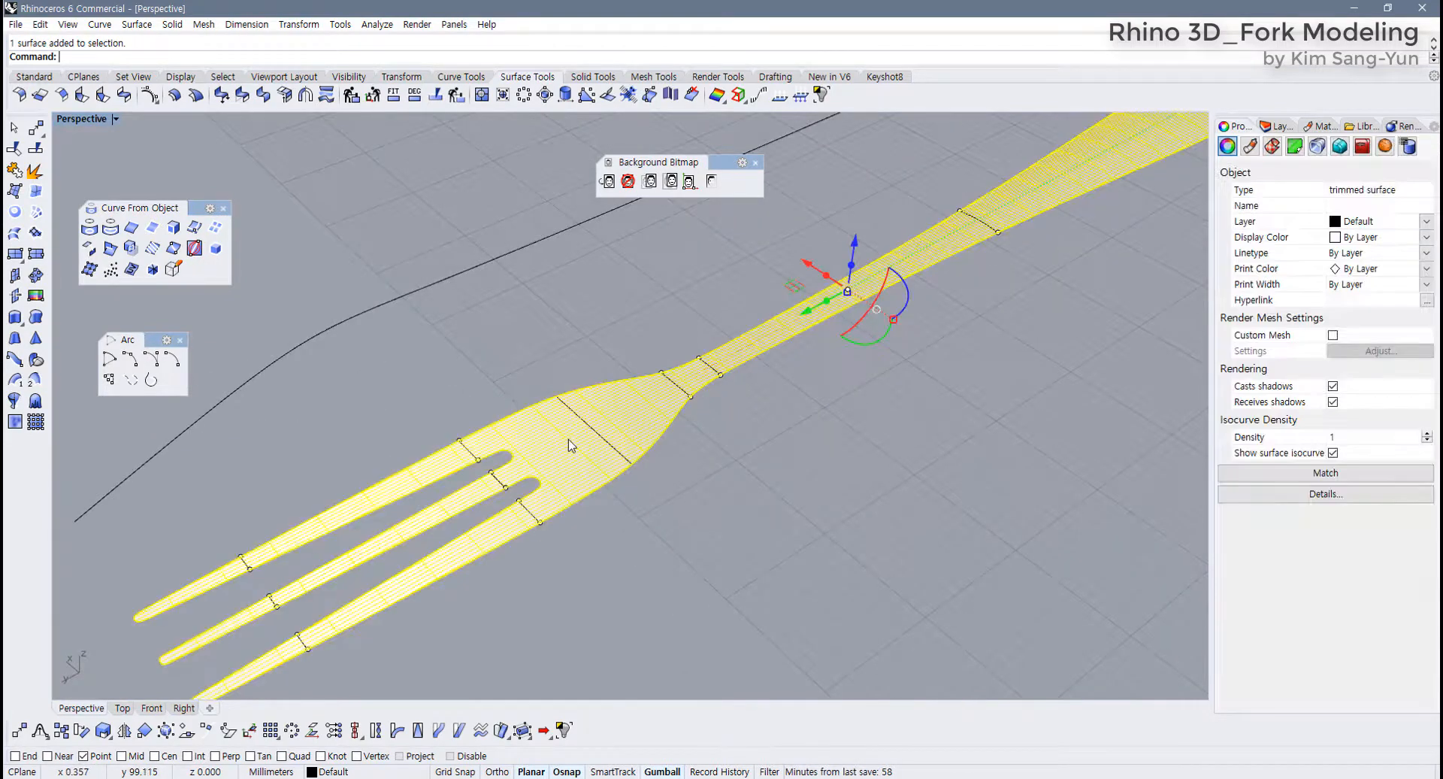
scroll(560, 436, up, 3)
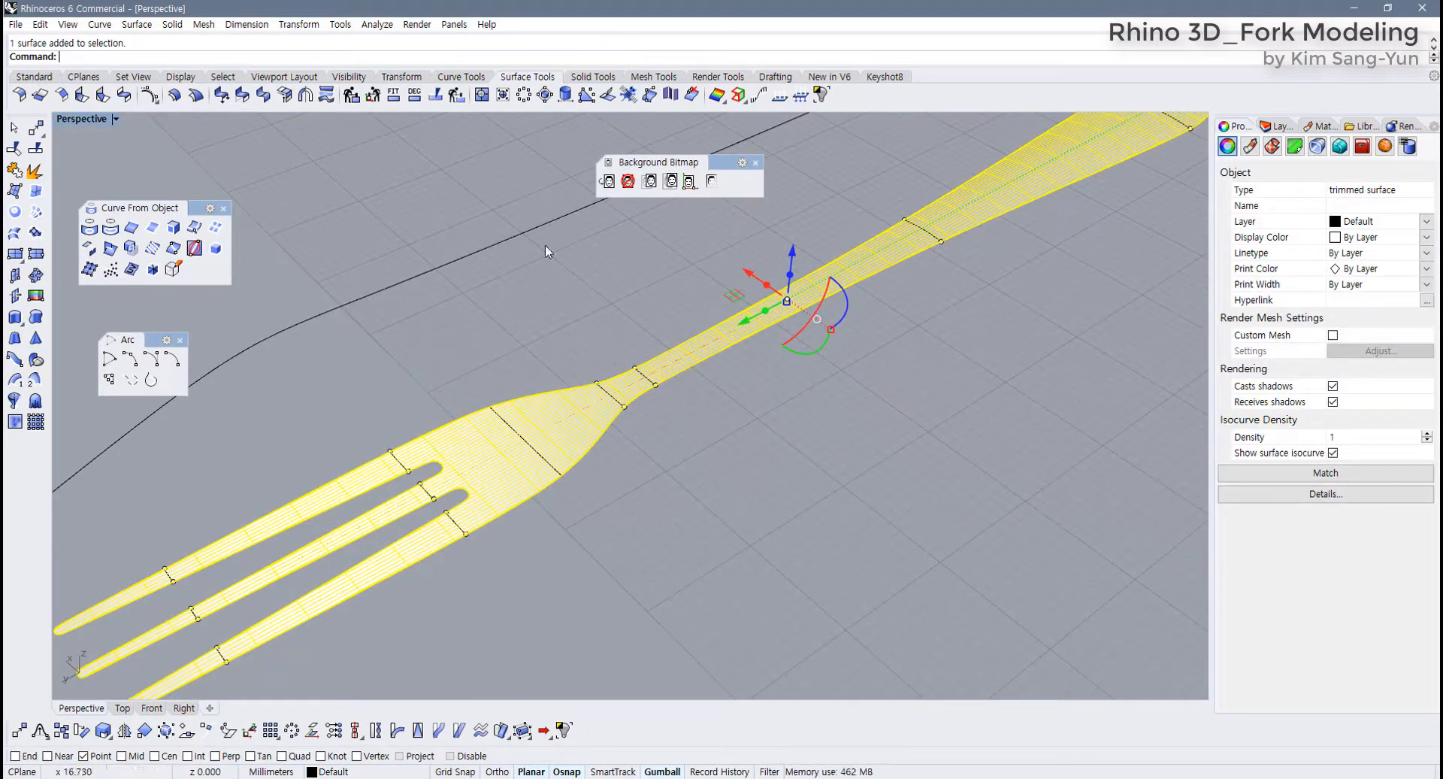
click(175, 97)
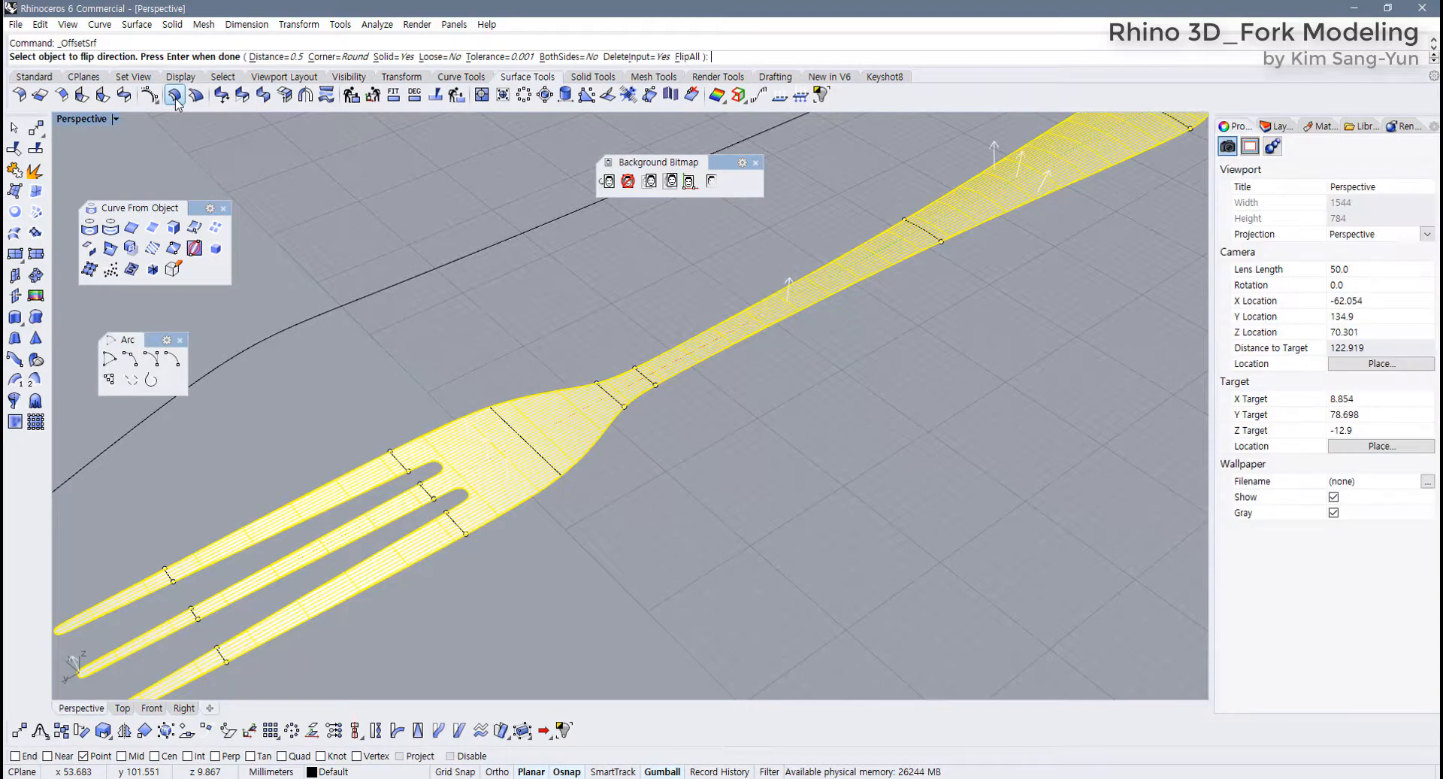
right_drag(411, 267, 433, 236)
scroll(530, 336, up, 6)
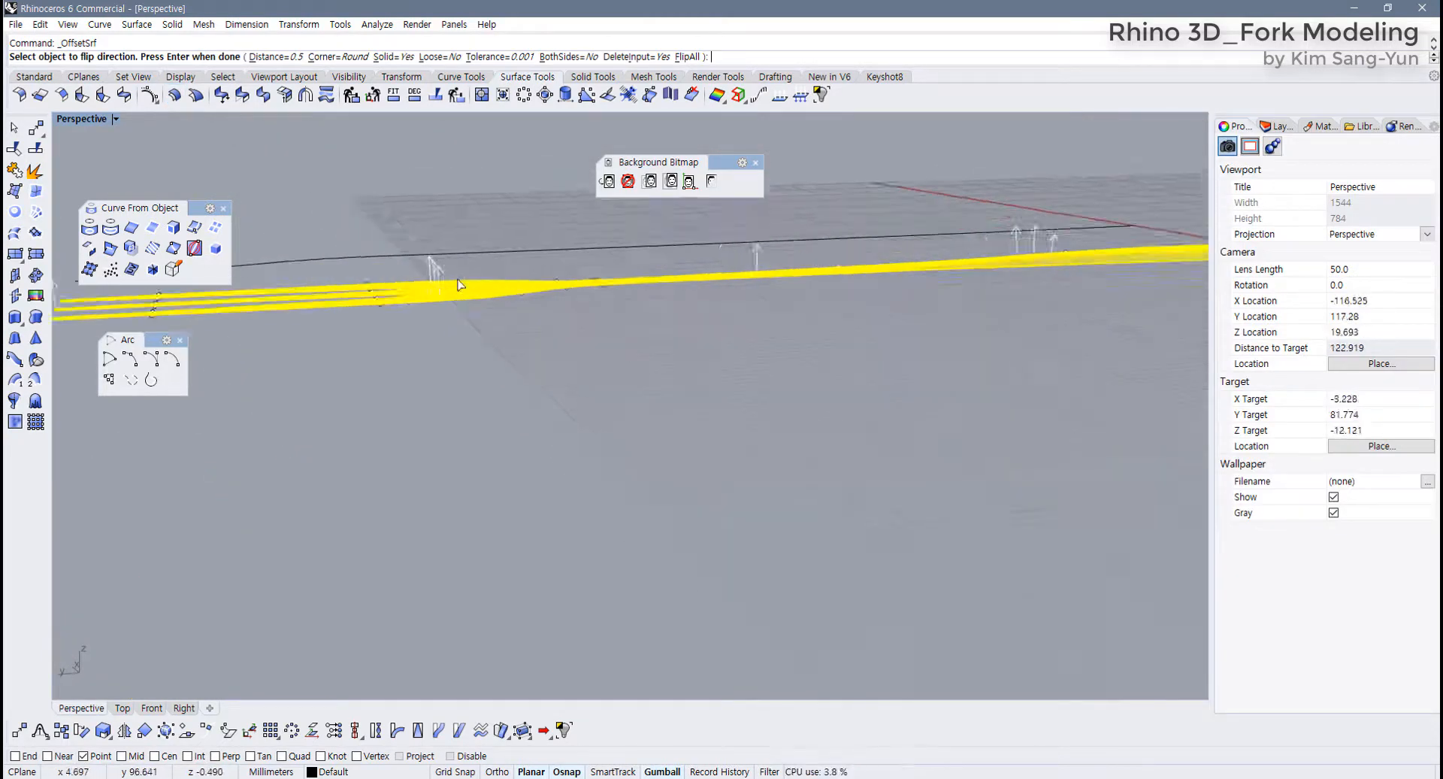
double_click(85, 120)
scroll(475, 295, down, 3)
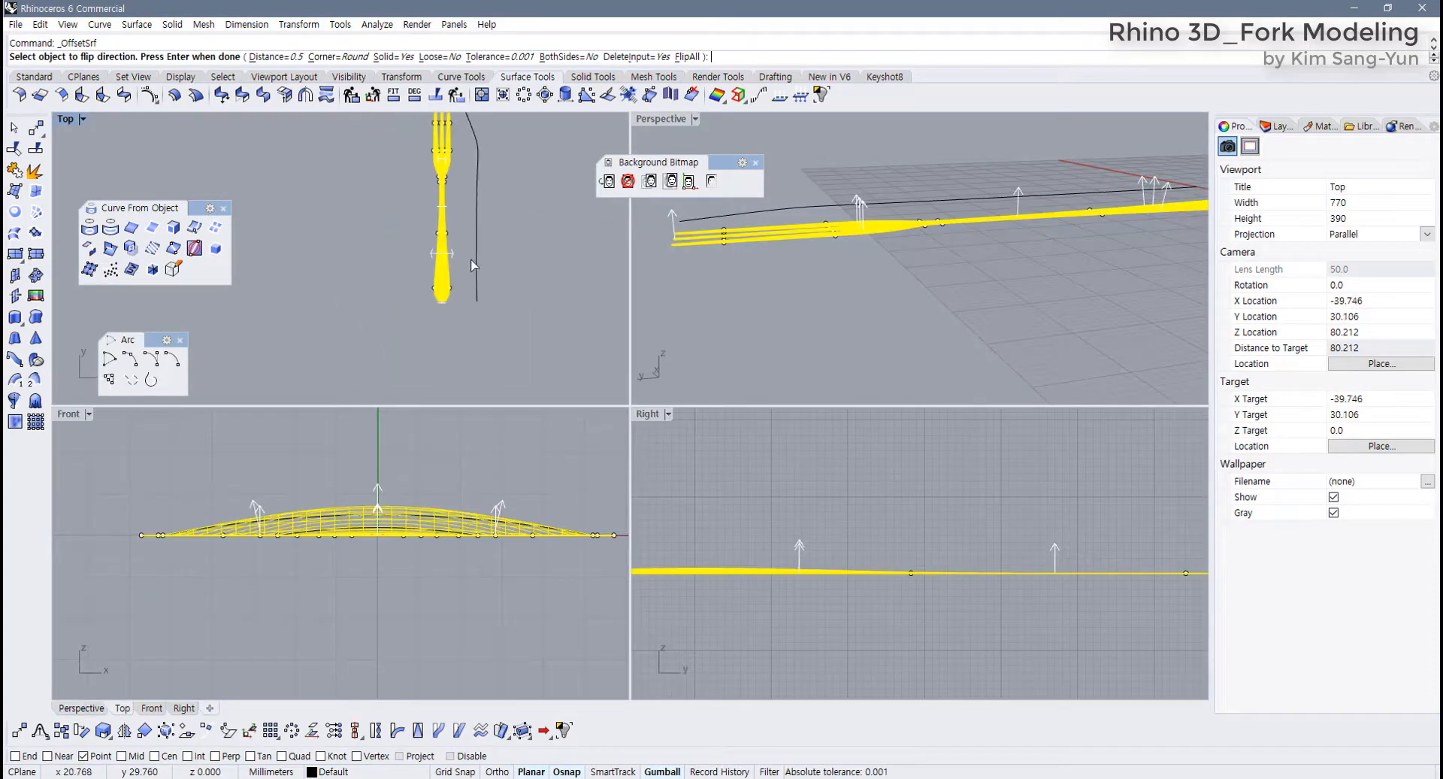
key(Return)
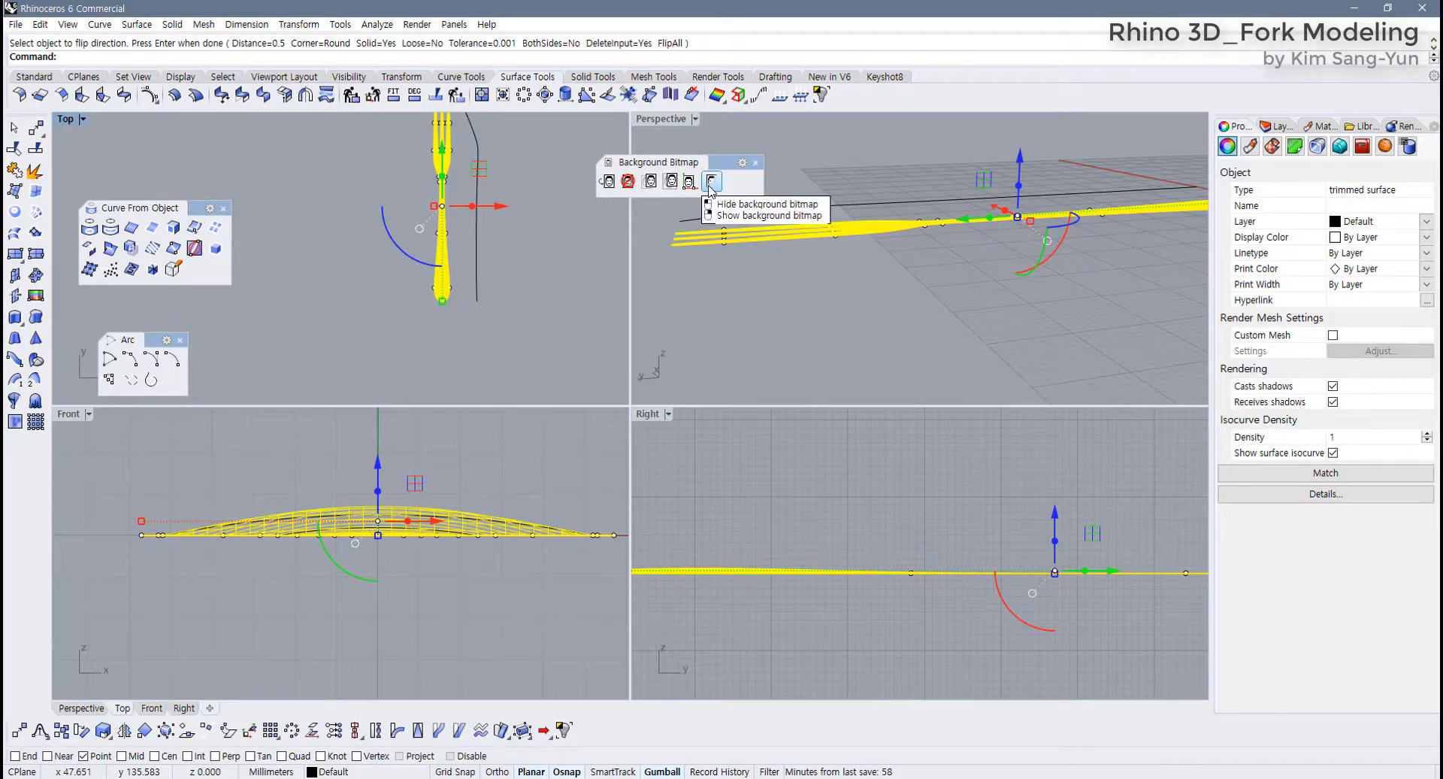
Show the hidden background bitmap in the Top view and examine the fork's side profile up close
click(710, 187)
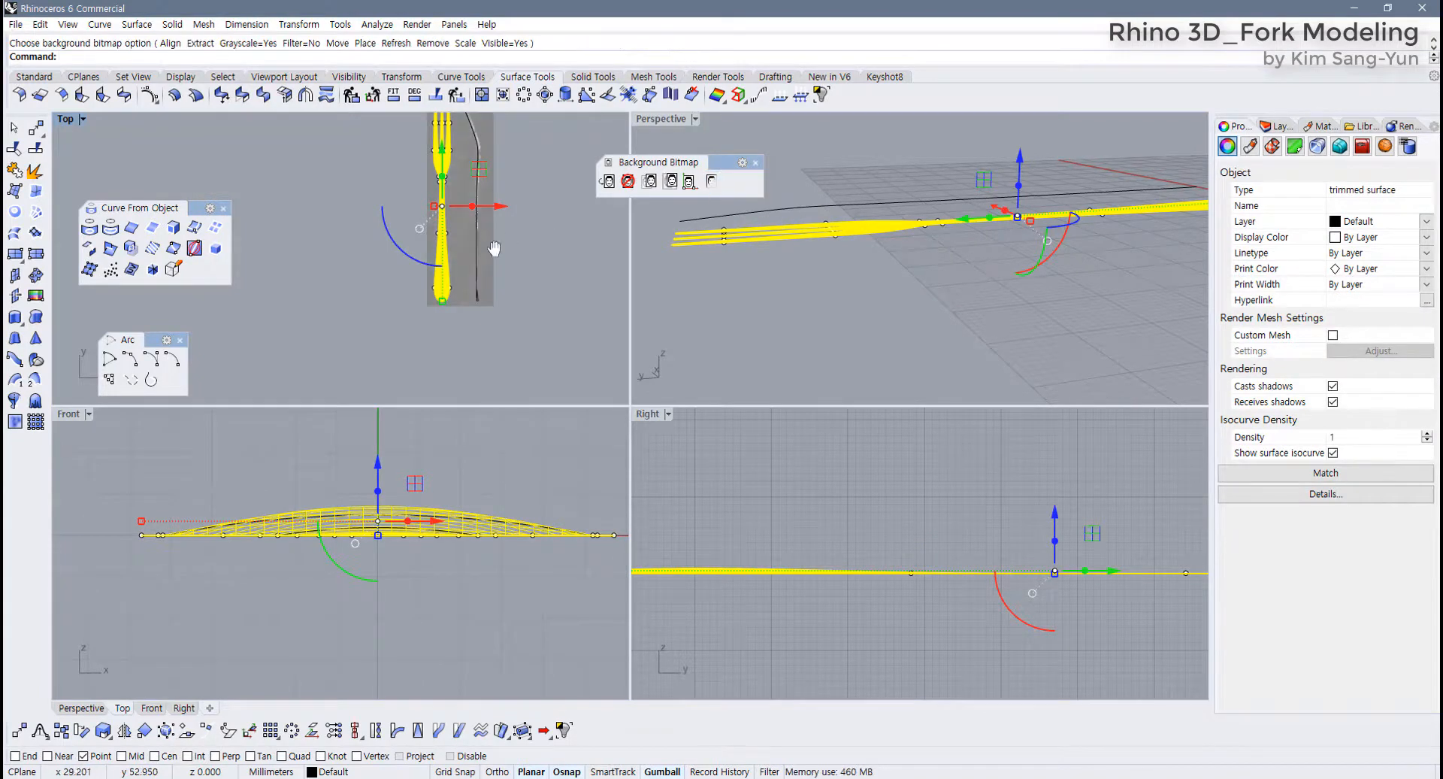
scroll(494, 248, up, 6)
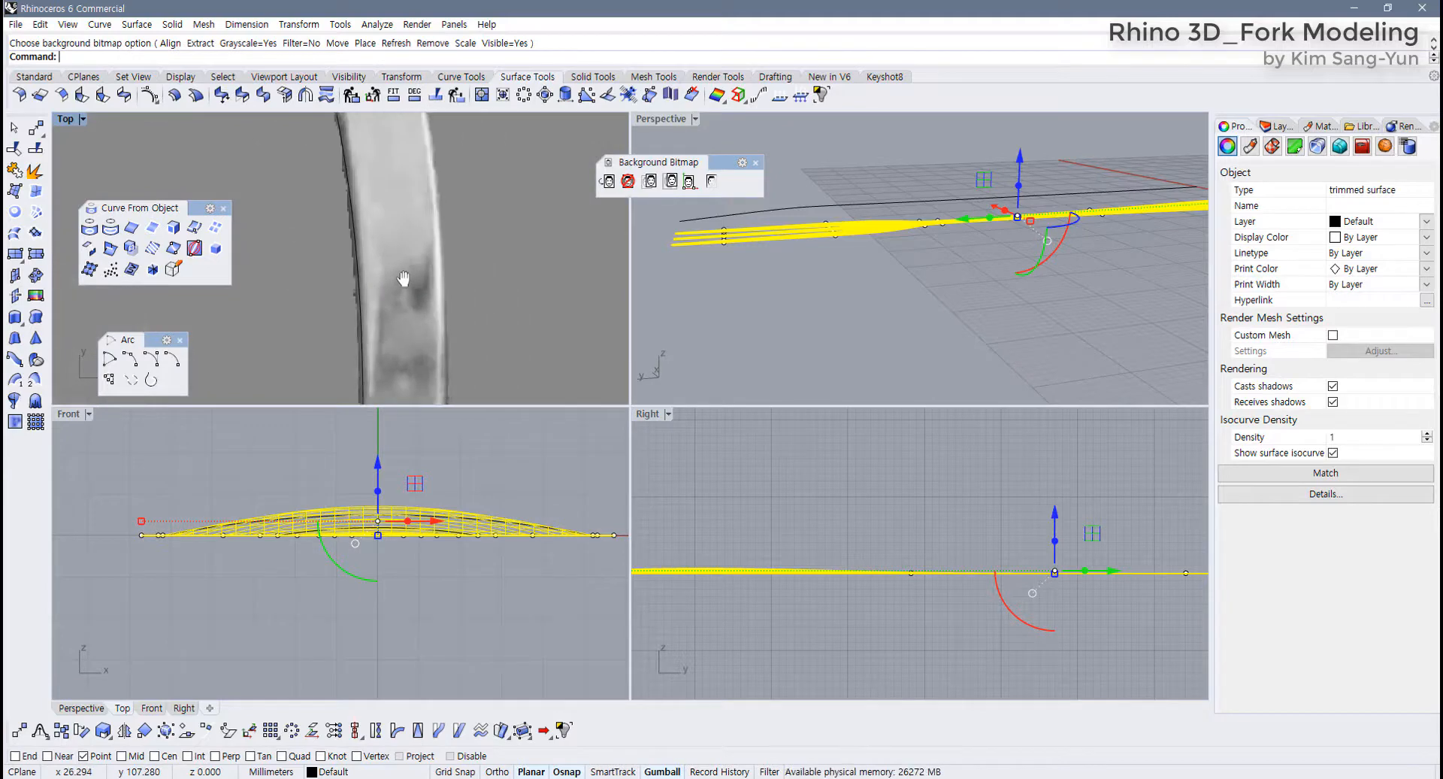
right_drag(403, 279, 321, 289)
right_drag(329, 203, 338, 289)
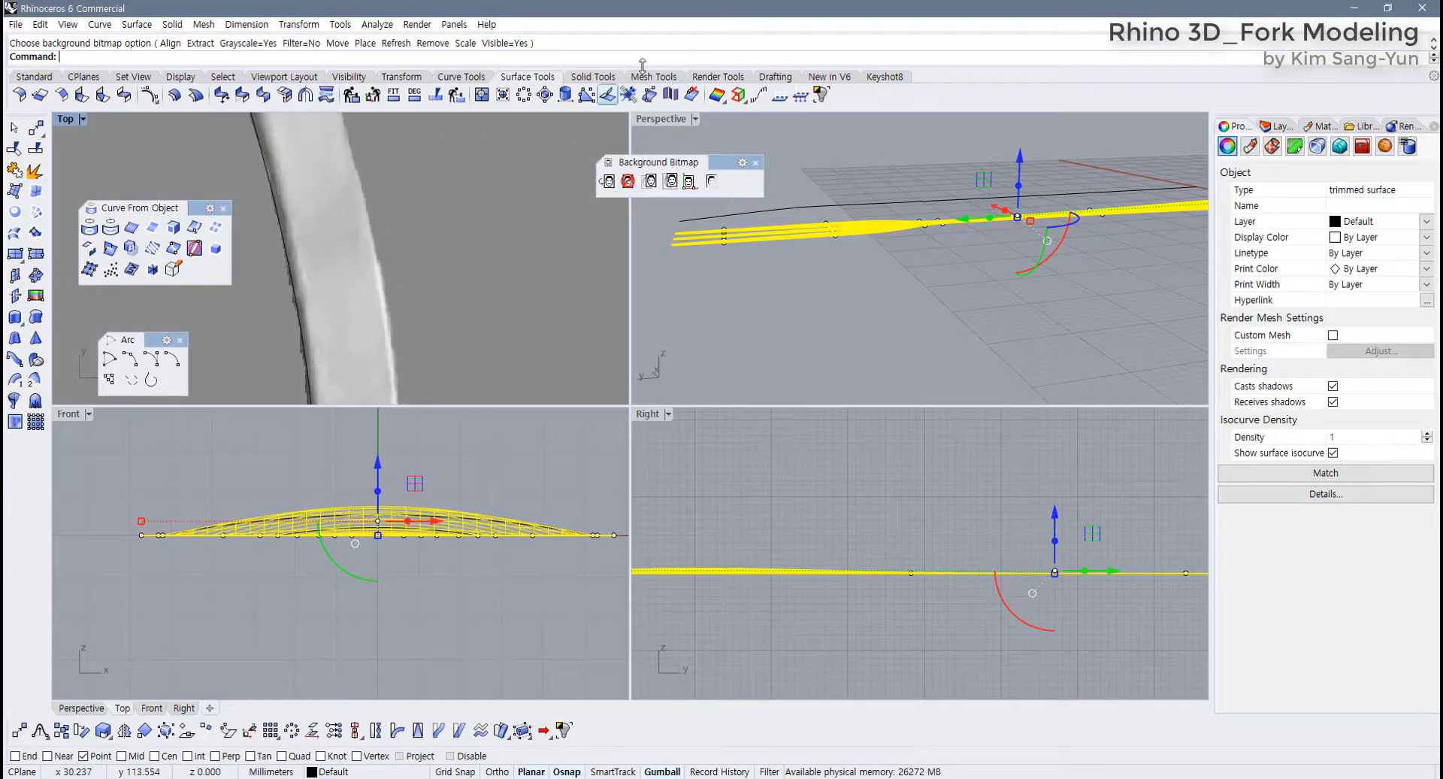
Measure the fork's thickness across the side profile in the Top view's background bitmap, between its two edges, with a dimension
click(43, 77)
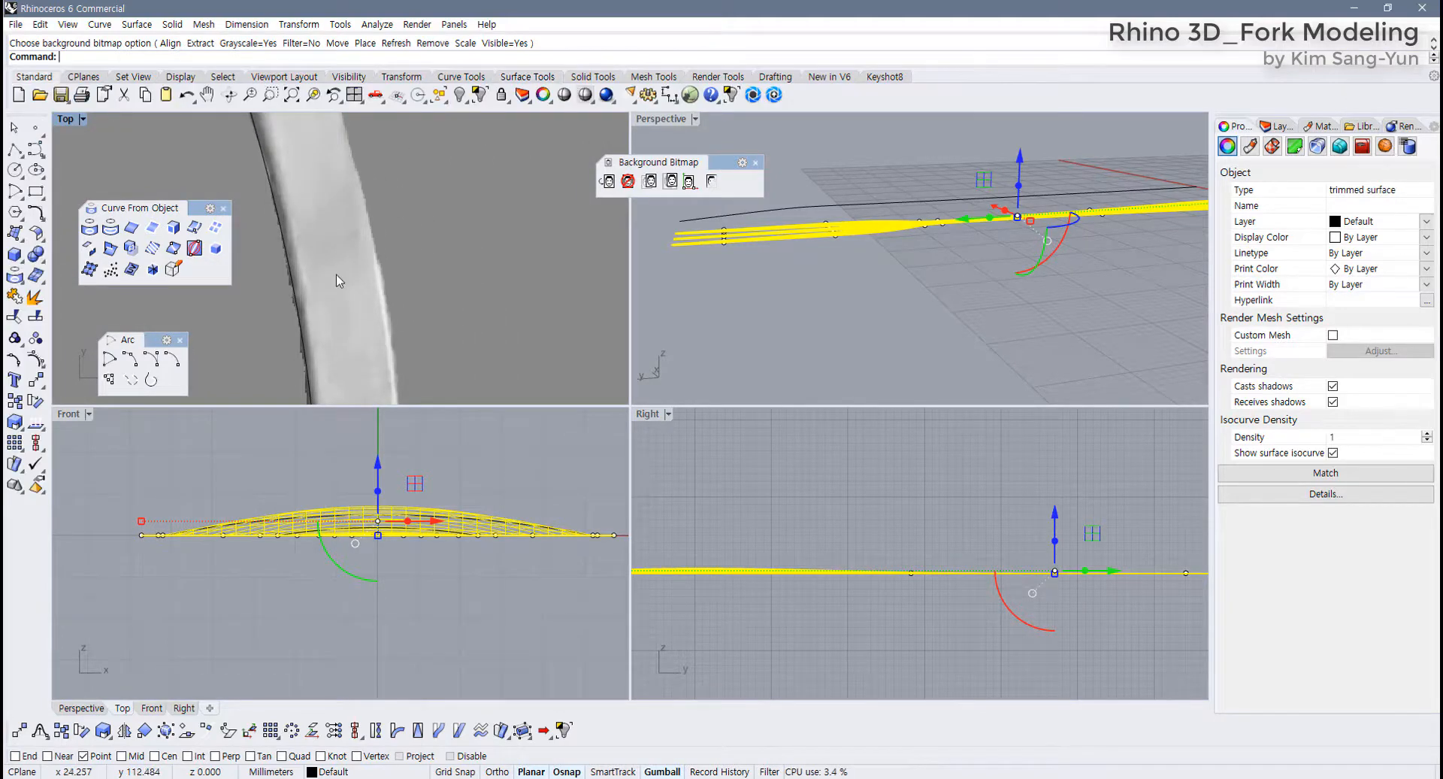
scroll(339, 278, down, 10)
right_drag(373, 291, 380, 188)
scroll(376, 200, up, 6)
scroll(336, 286, up, 3)
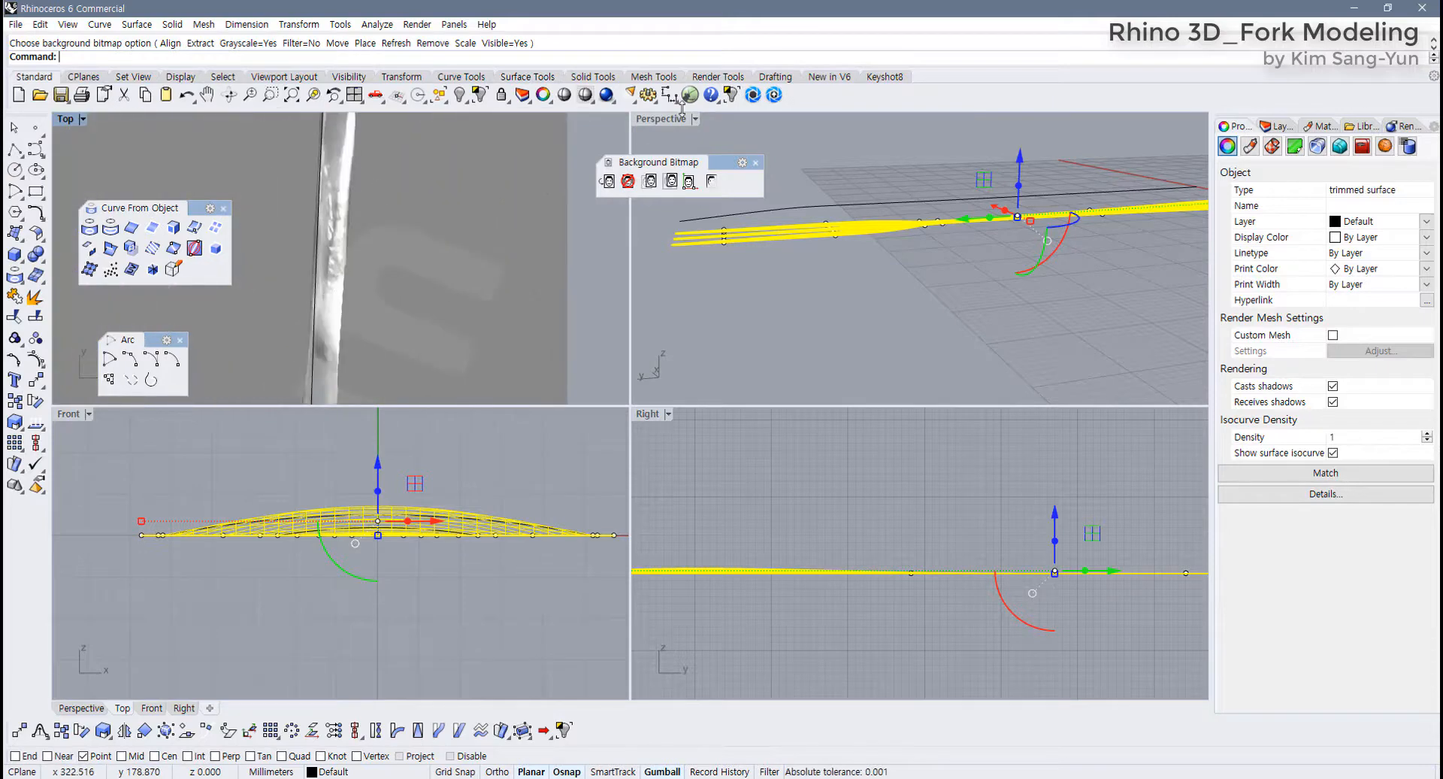
click(671, 95)
scroll(295, 278, up, 2)
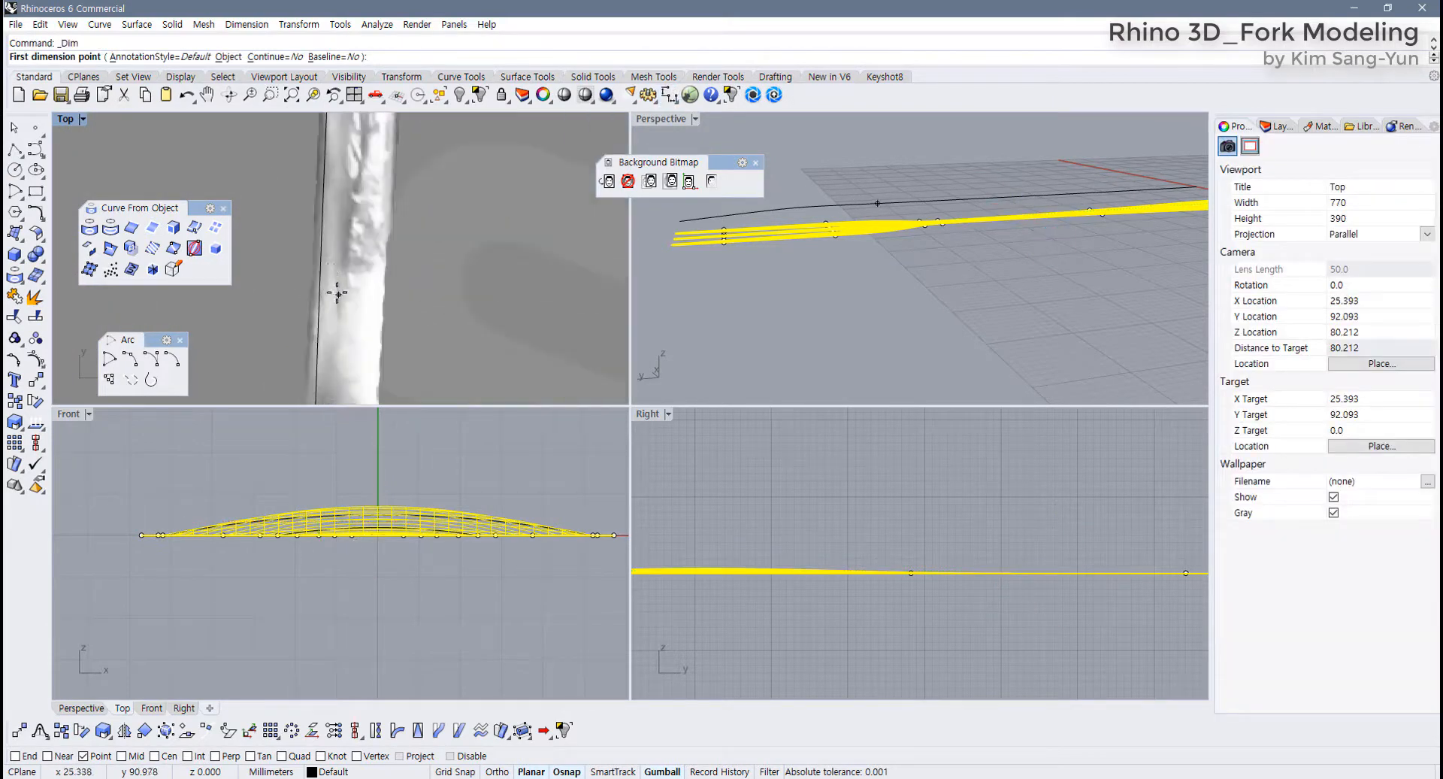
scroll(323, 249, down, 2)
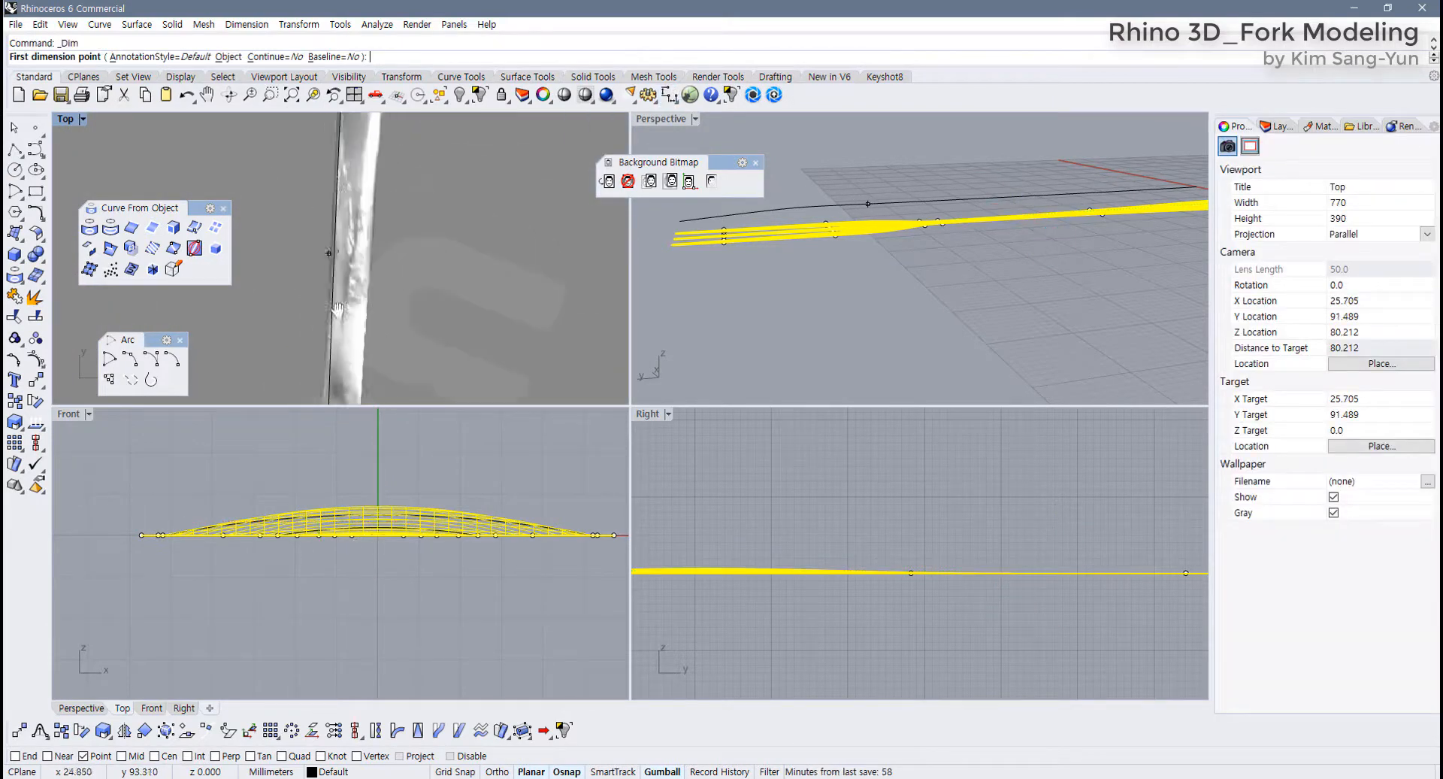
scroll(329, 265, up, 2)
click(334, 262)
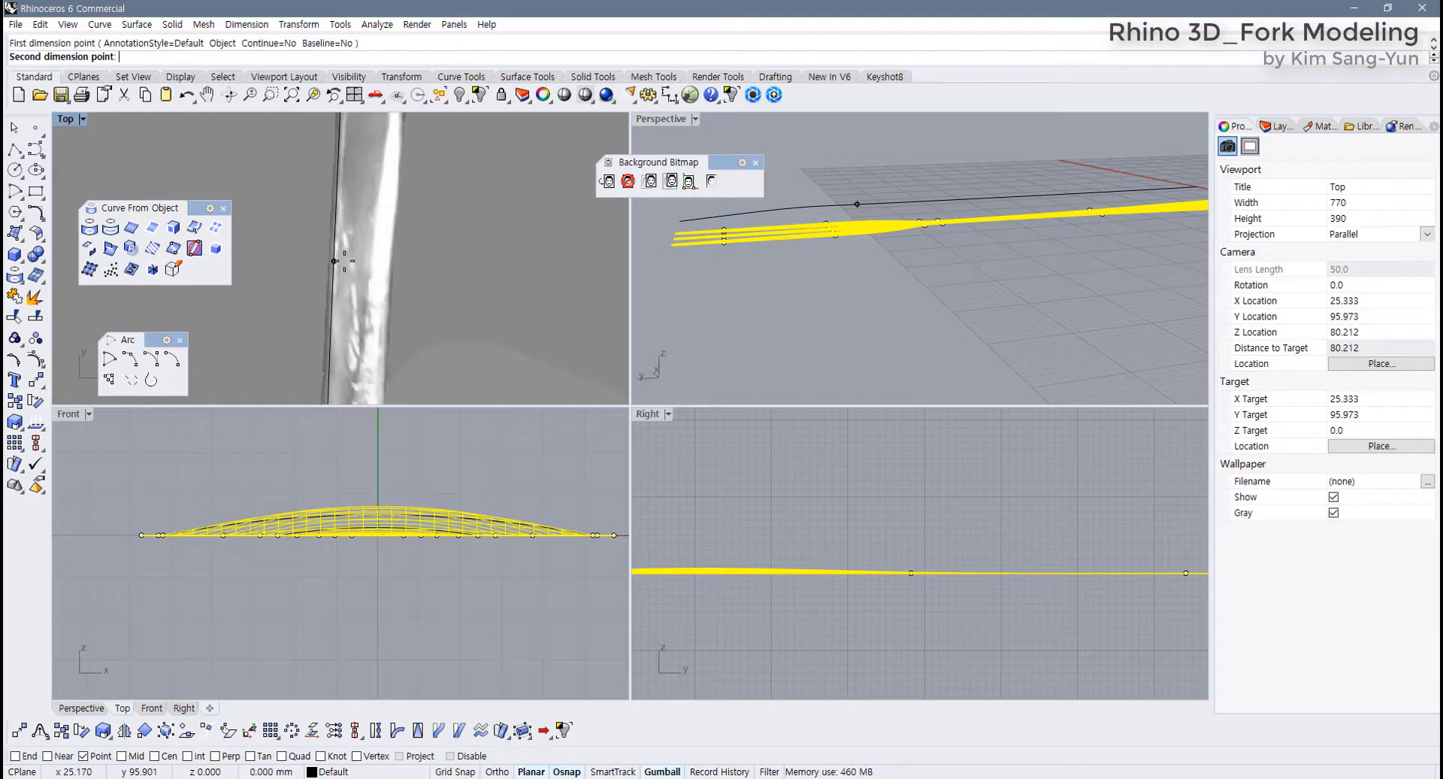
click(391, 265)
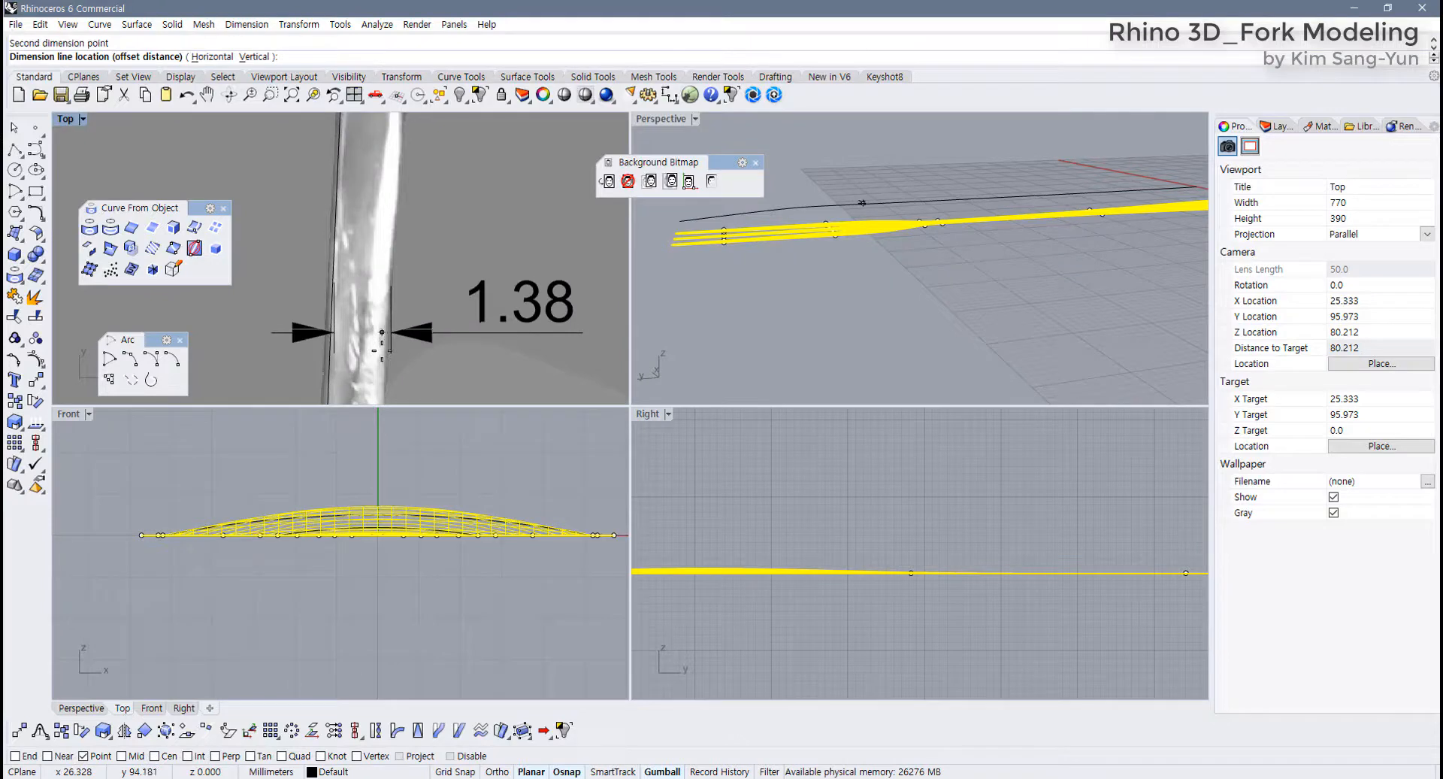
scroll(382, 330, down, 4)
scroll(382, 351, up, 5)
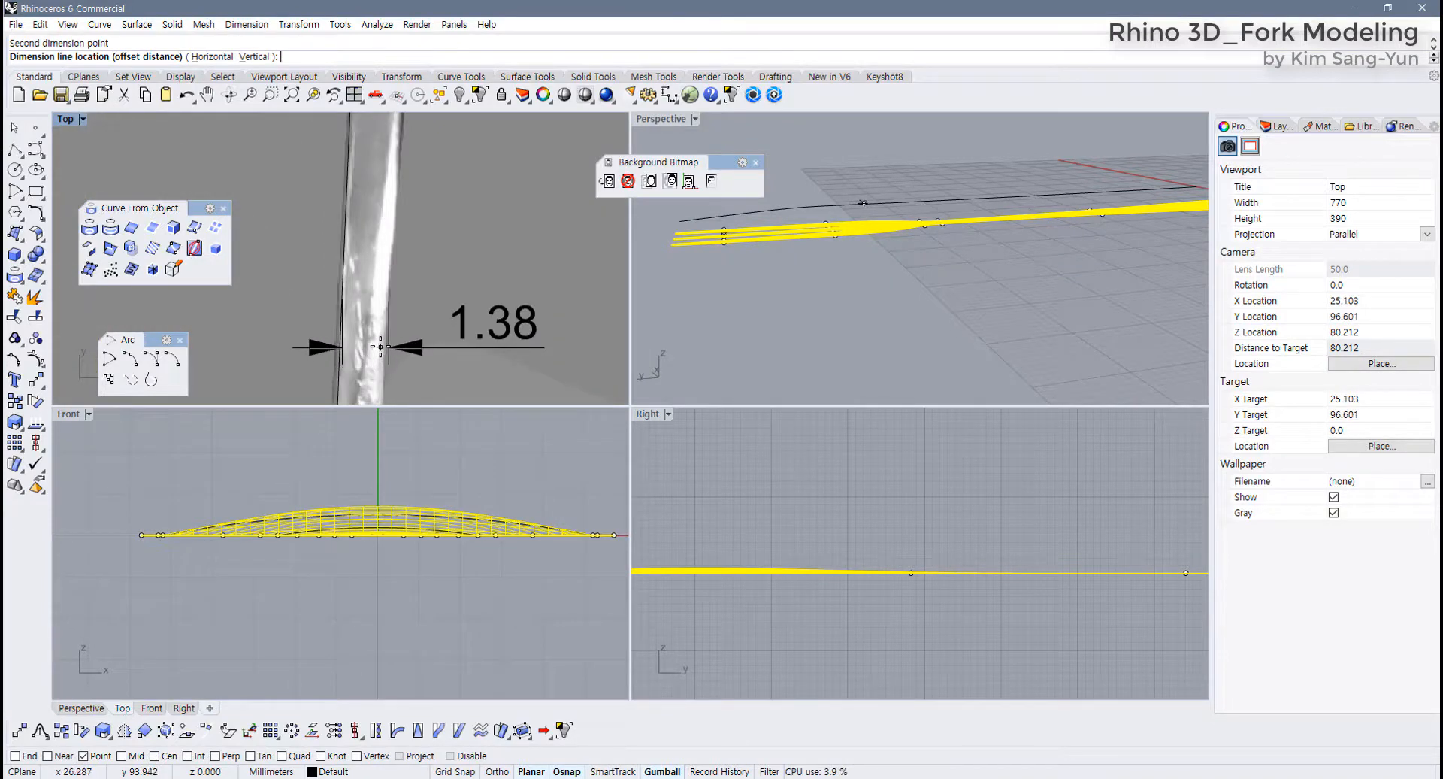
key(Escape)
Select the fork's patch surface, move the Background Bitmap palette aside and maximize the Perspective view
scroll(388, 327, down, 12)
mouse_move(388, 326)
right_down()
mouse_move(437, 195)
mouse_move(383, 314)
right_up()
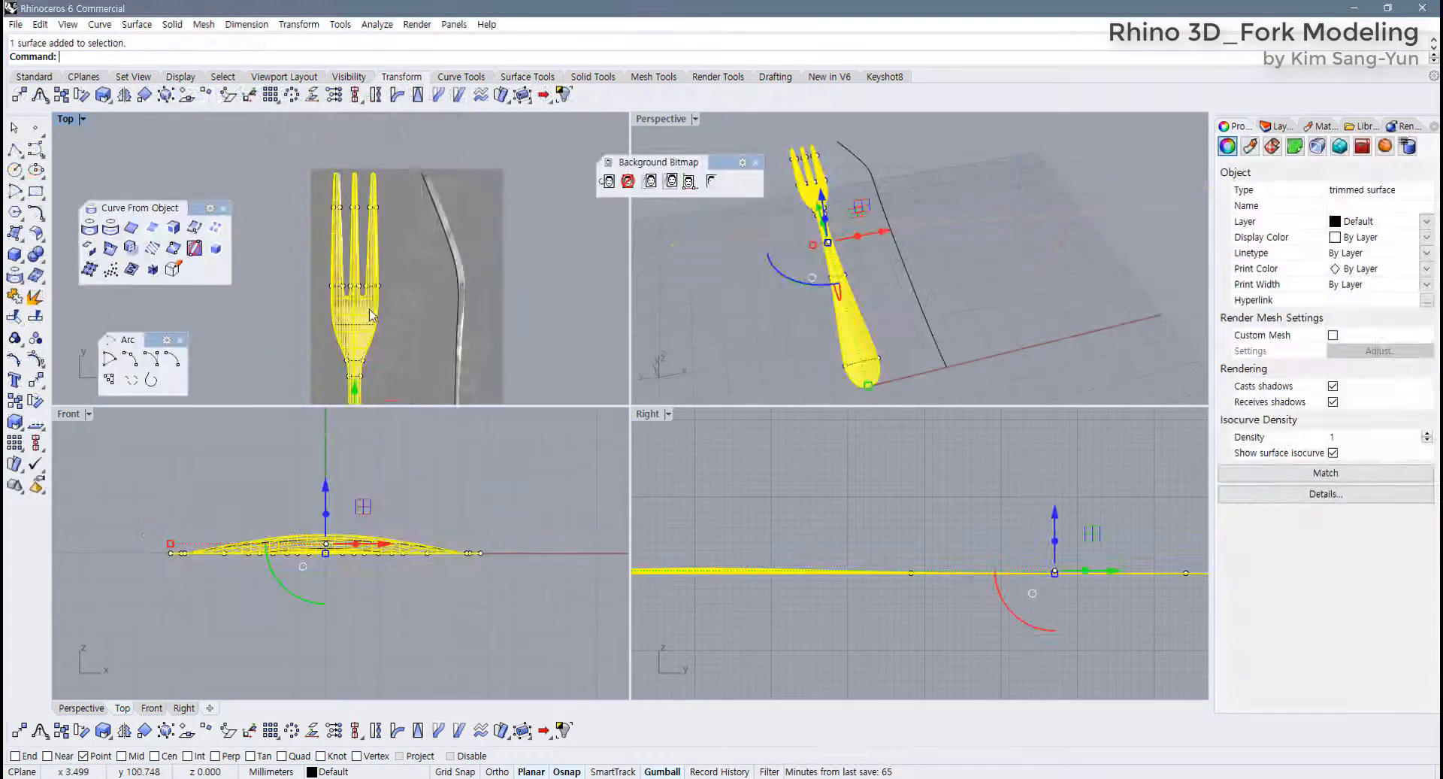
scroll(408, 290, down, 2)
right_drag(408, 290, 437, 258)
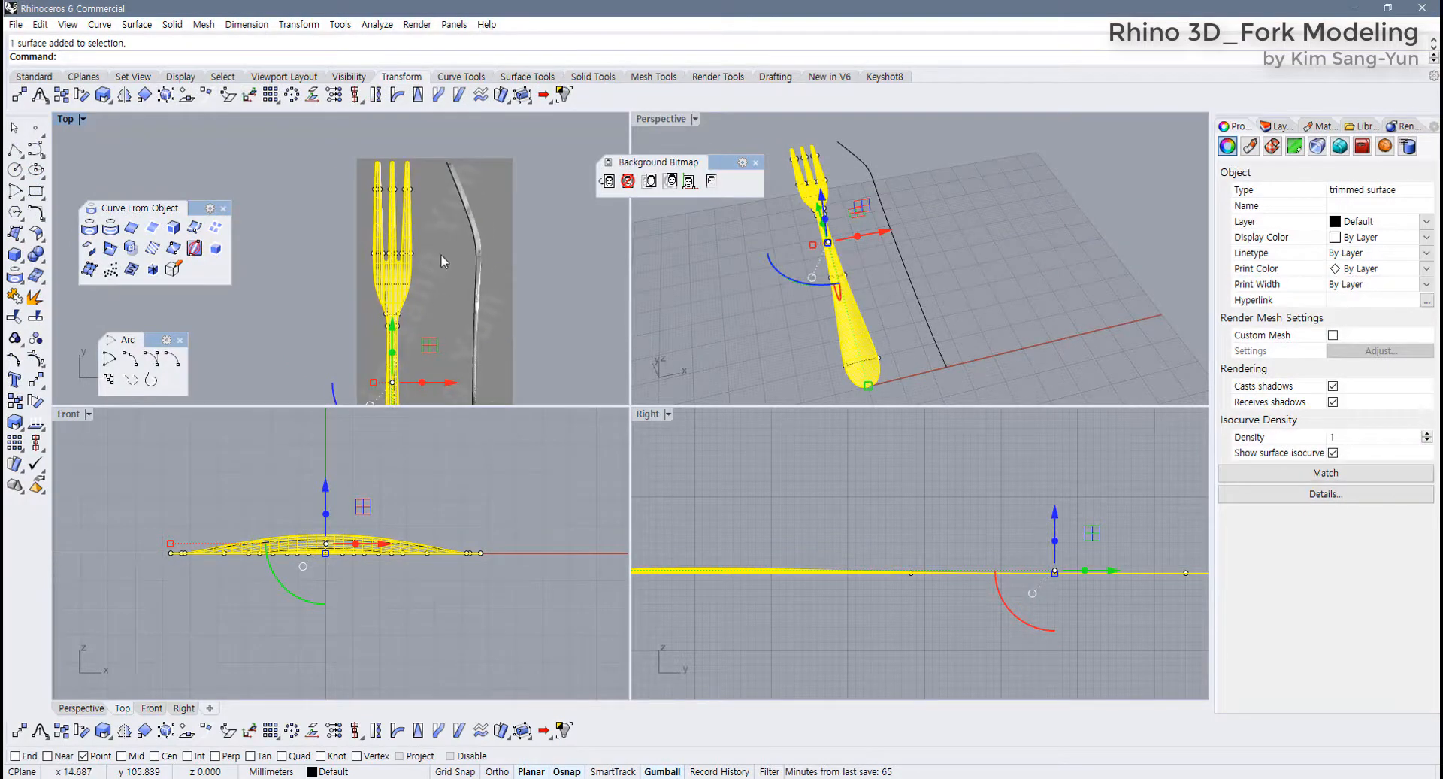
drag(751, 162, 1164, 180)
right_drag(754, 323, 904, 240)
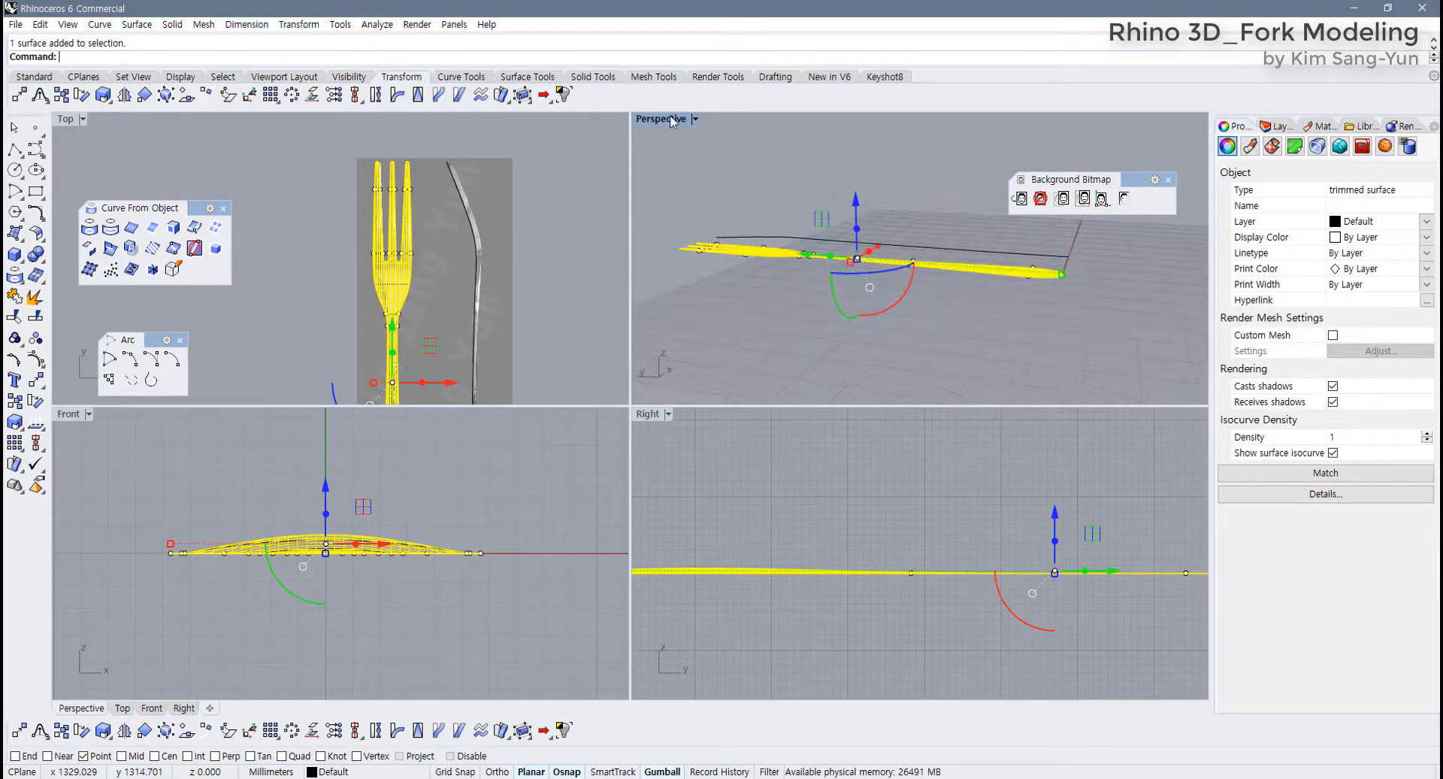
double_click(668, 120)
right_drag(537, 391, 731, 451)
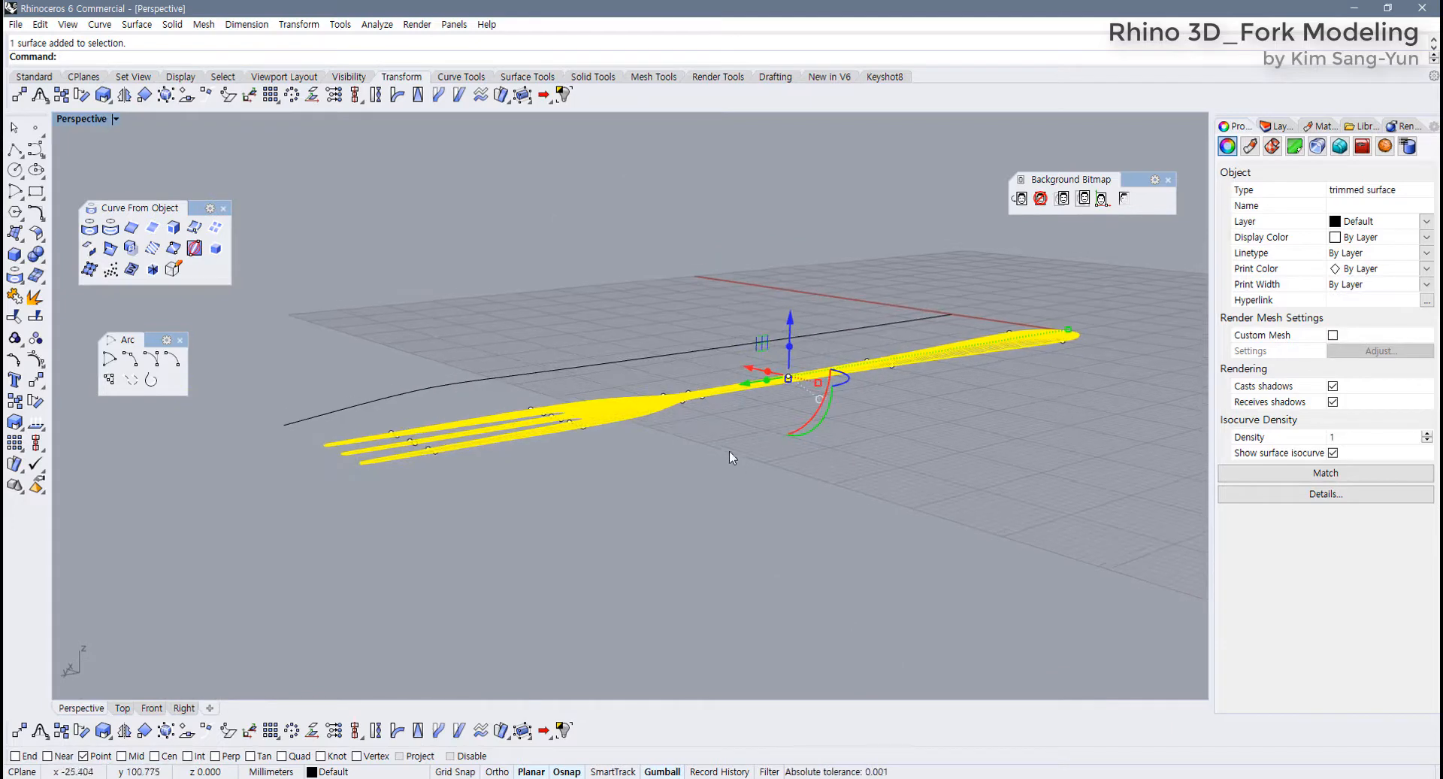
right_drag(720, 517, 616, 448)
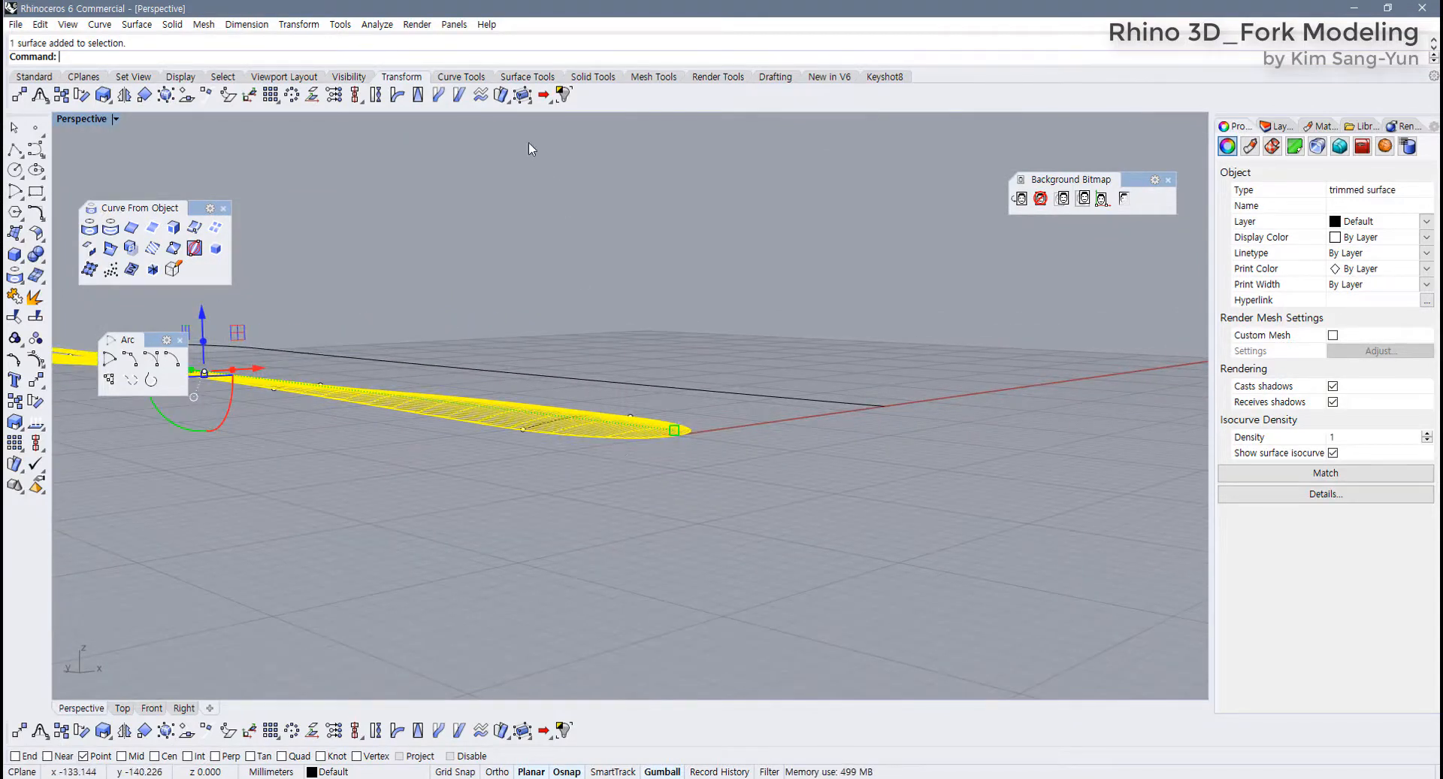
Offset the patch surface 1.38 mm as a solid, with round corners, all directions flipped and the input surface deleted
click(529, 77)
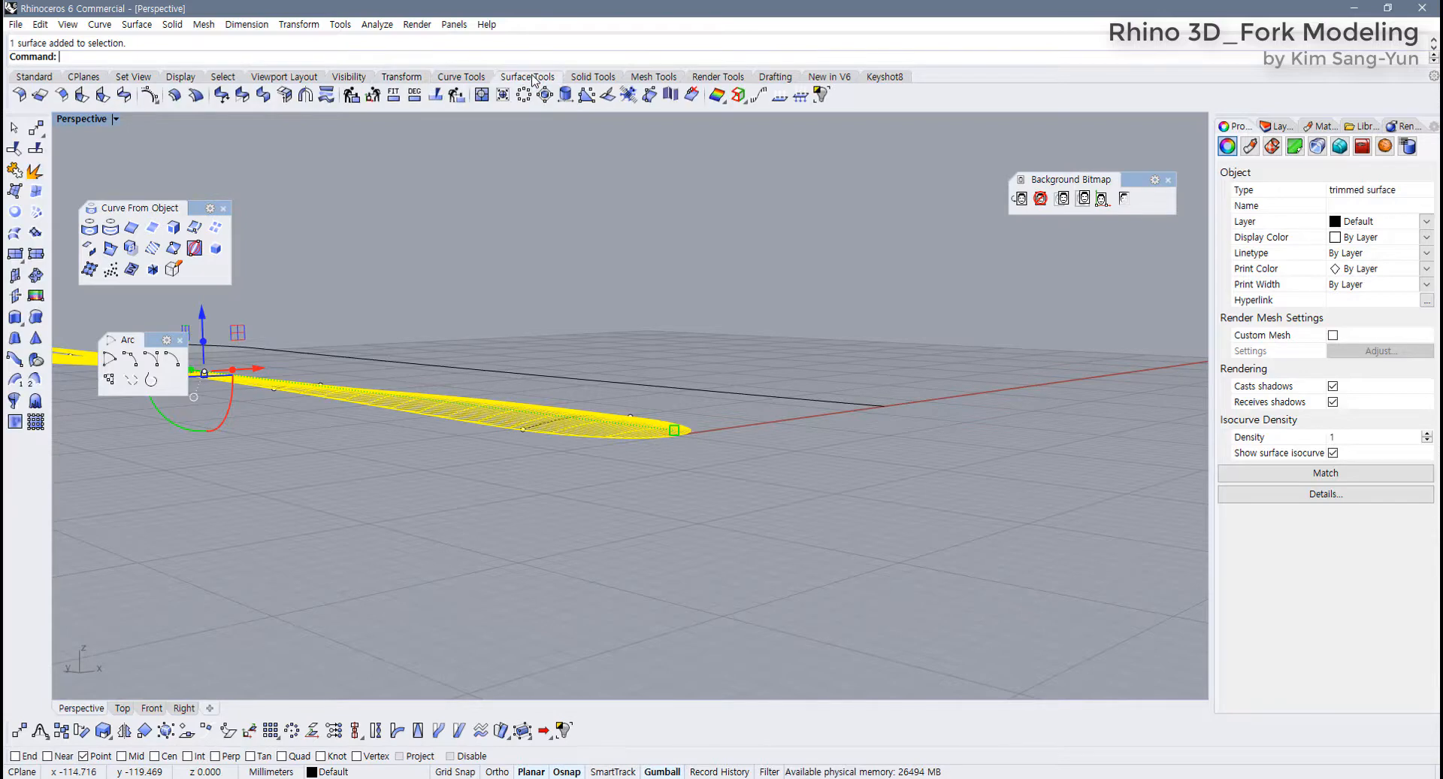
click(175, 96)
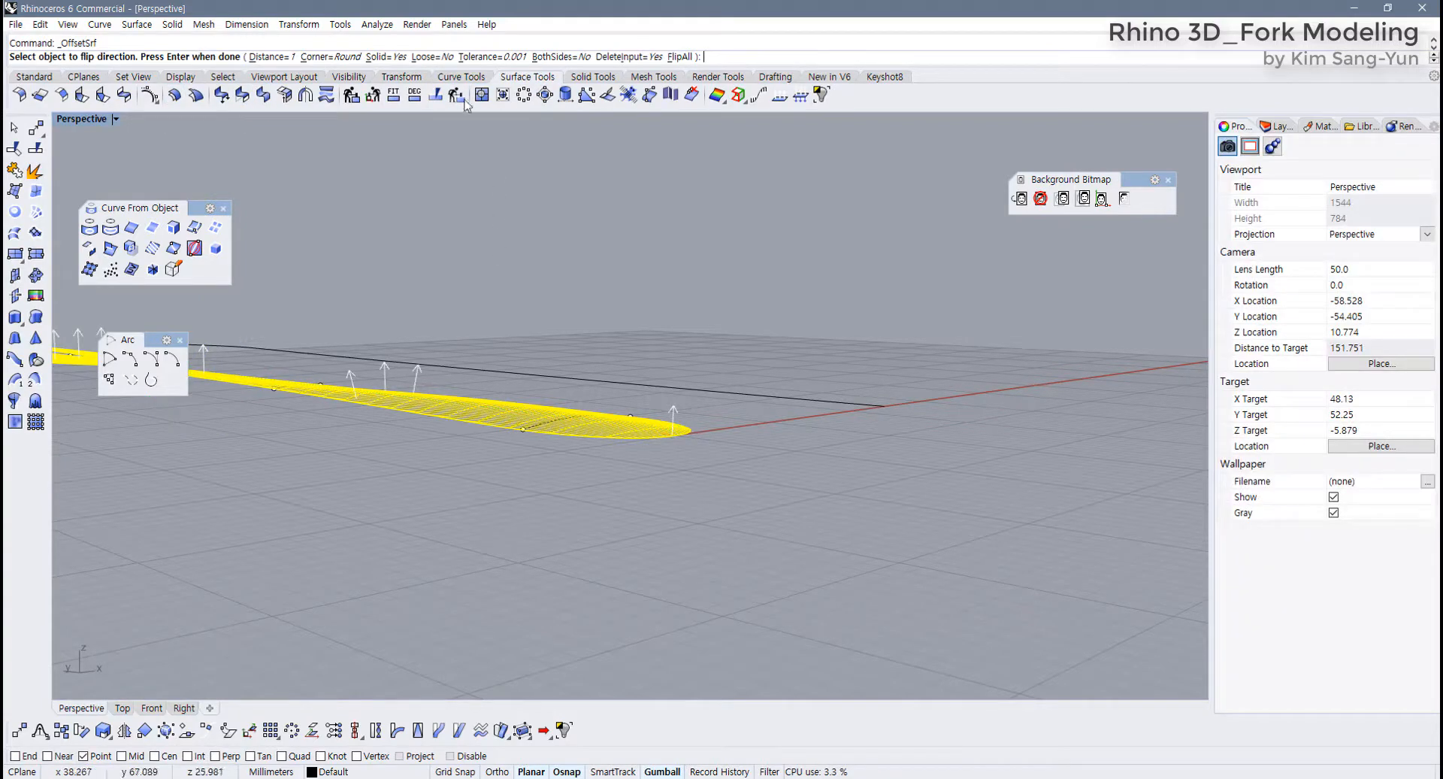
click(283, 58)
text(1.38)
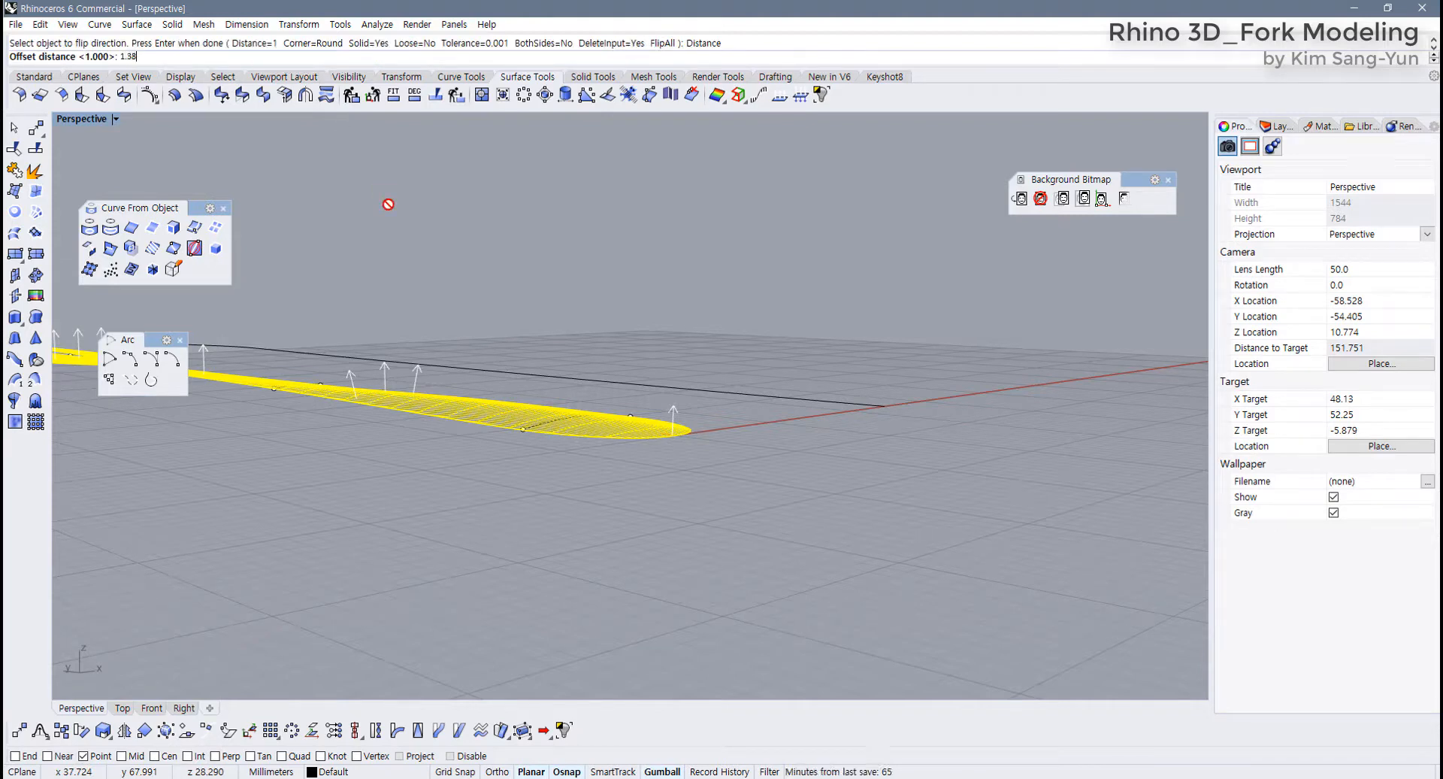
key(Return)
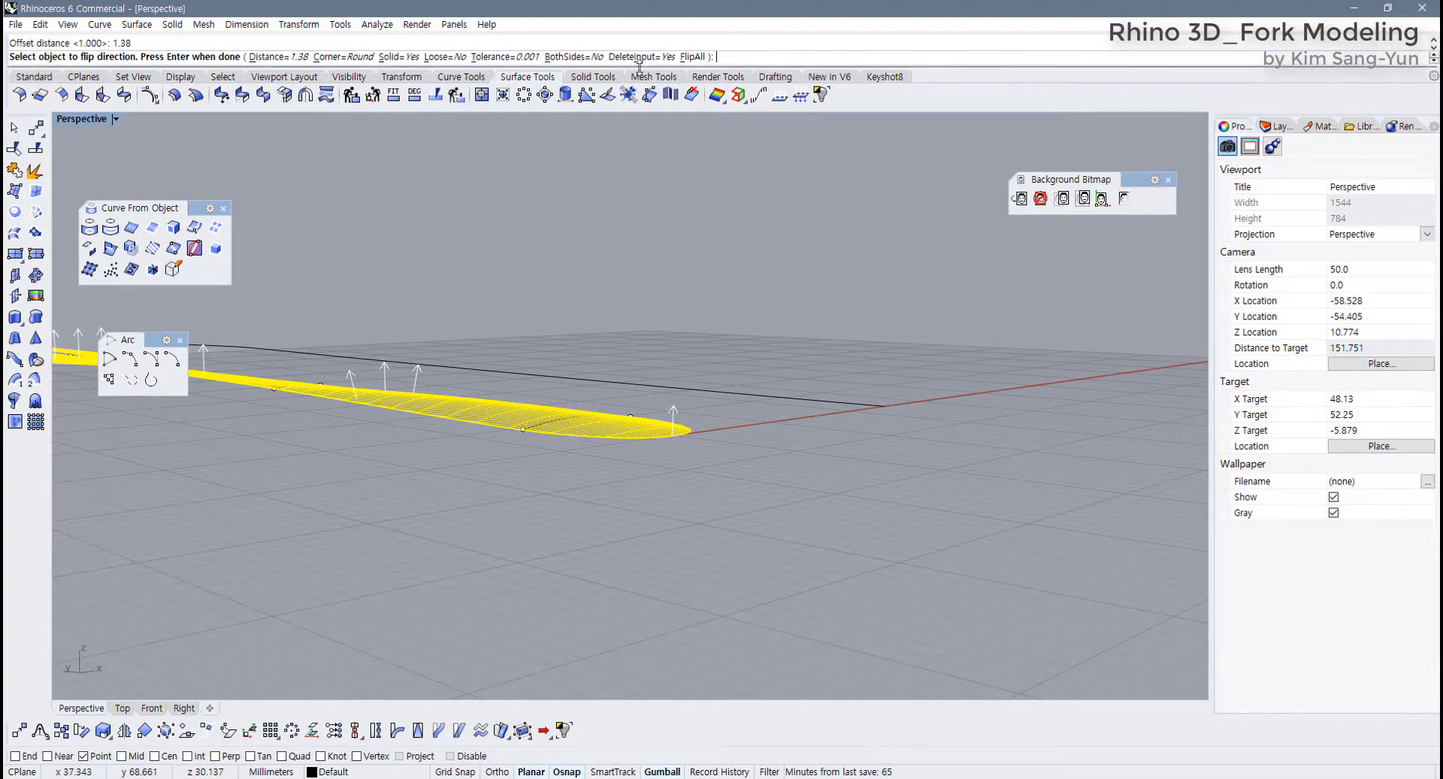
click(692, 56)
key(Return)
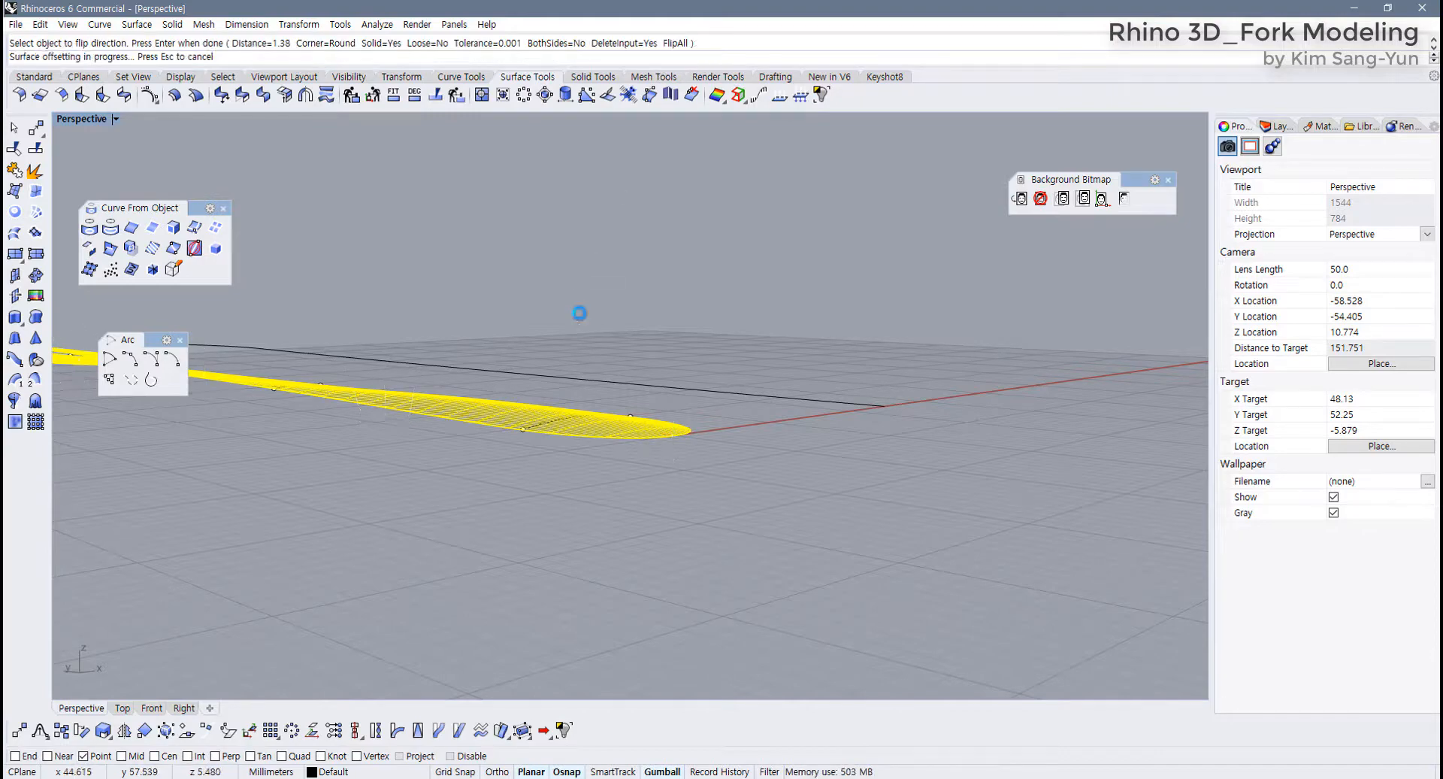
Fillet all edges of the thickened fork with a 0.2 mm radius
click(585, 308)
right_drag(585, 308, 664, 485)
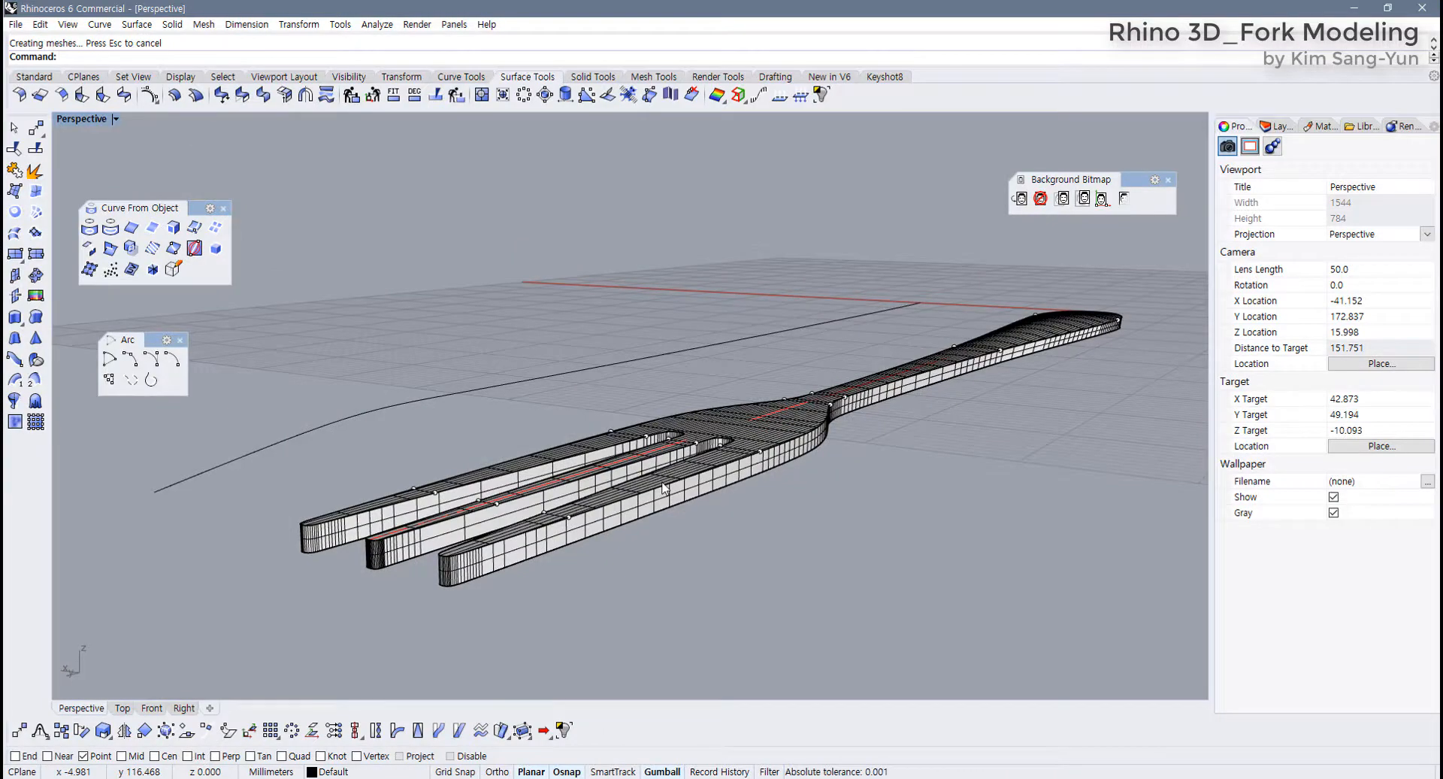
right_drag(572, 510, 592, 538)
shift+right_drag(562, 440, 557, 454)
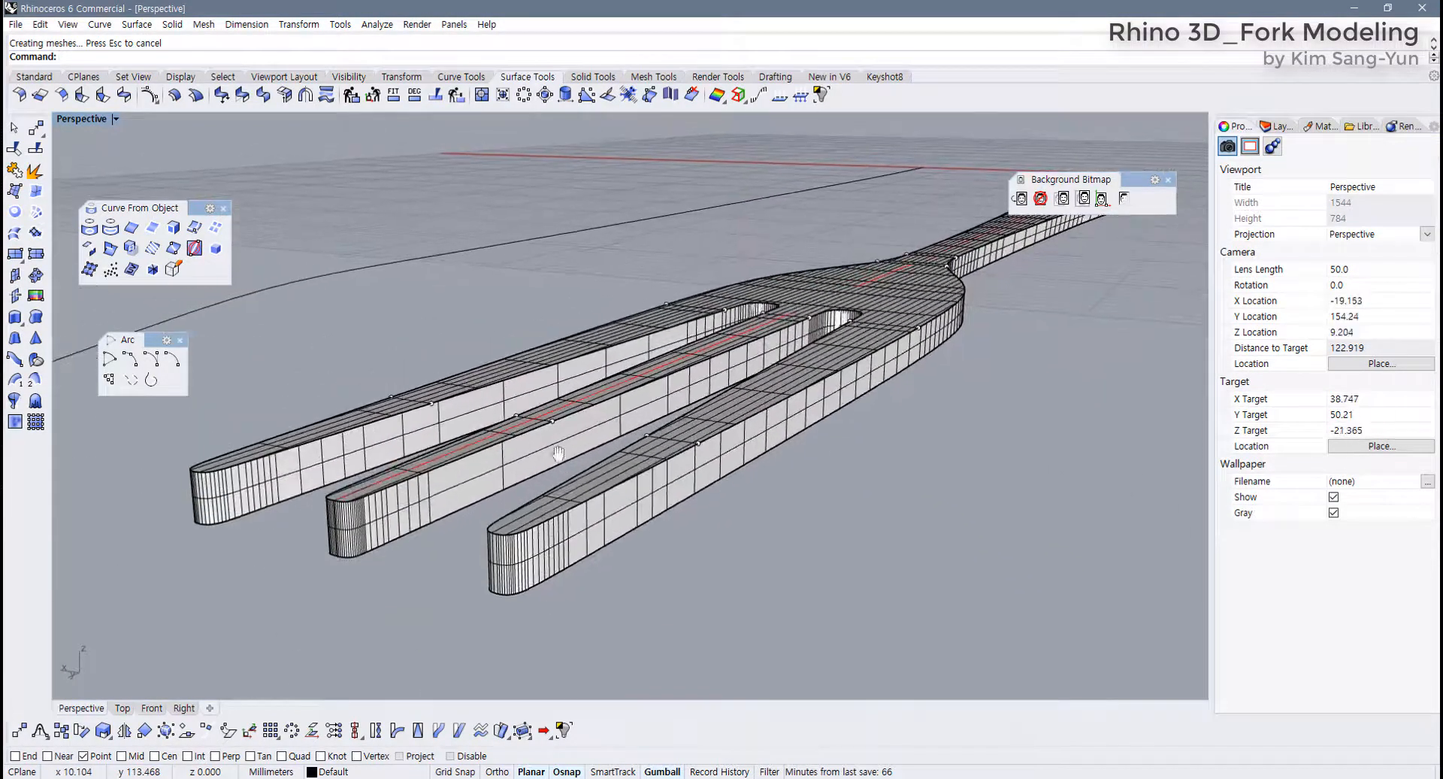
scroll(448, 490, down, 4)
right_drag(449, 490, 443, 406)
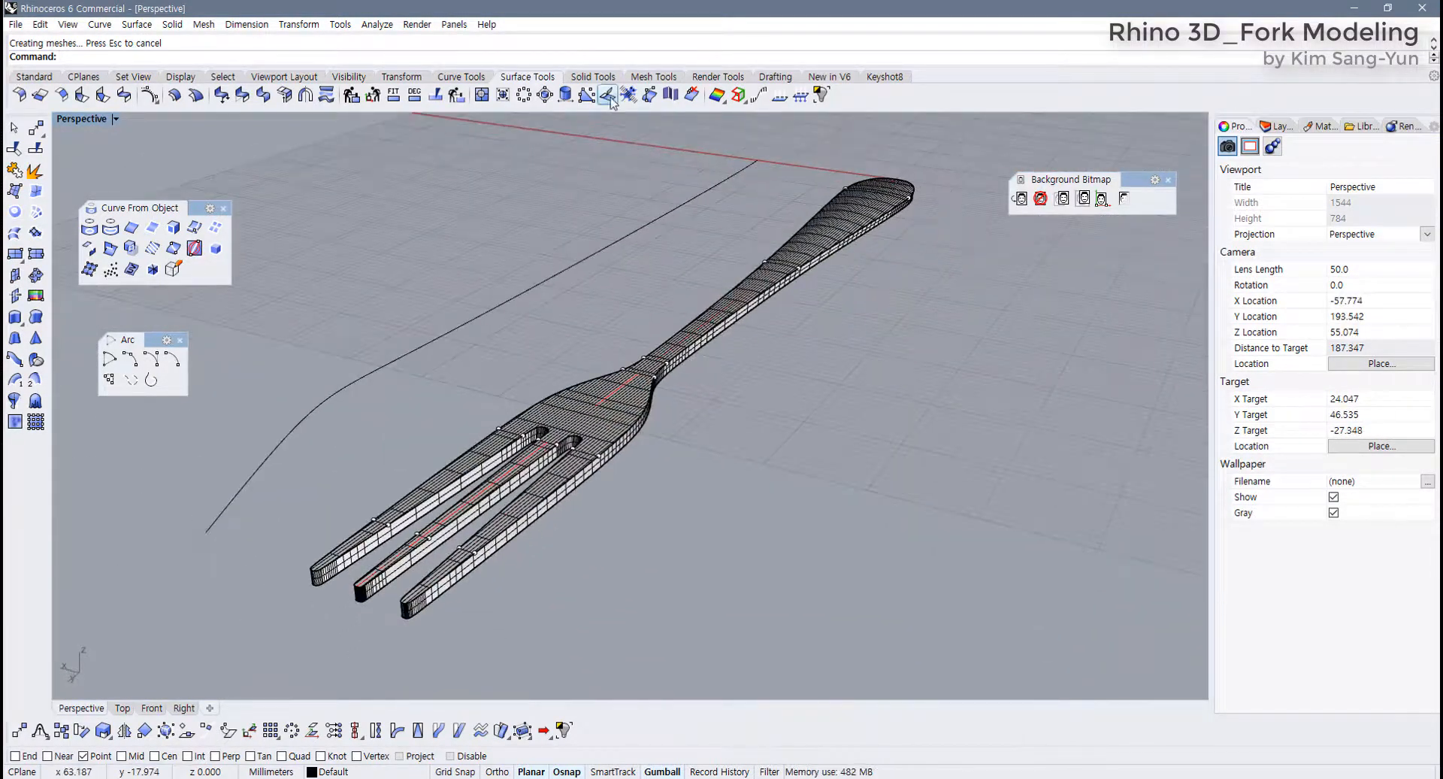
click(593, 77)
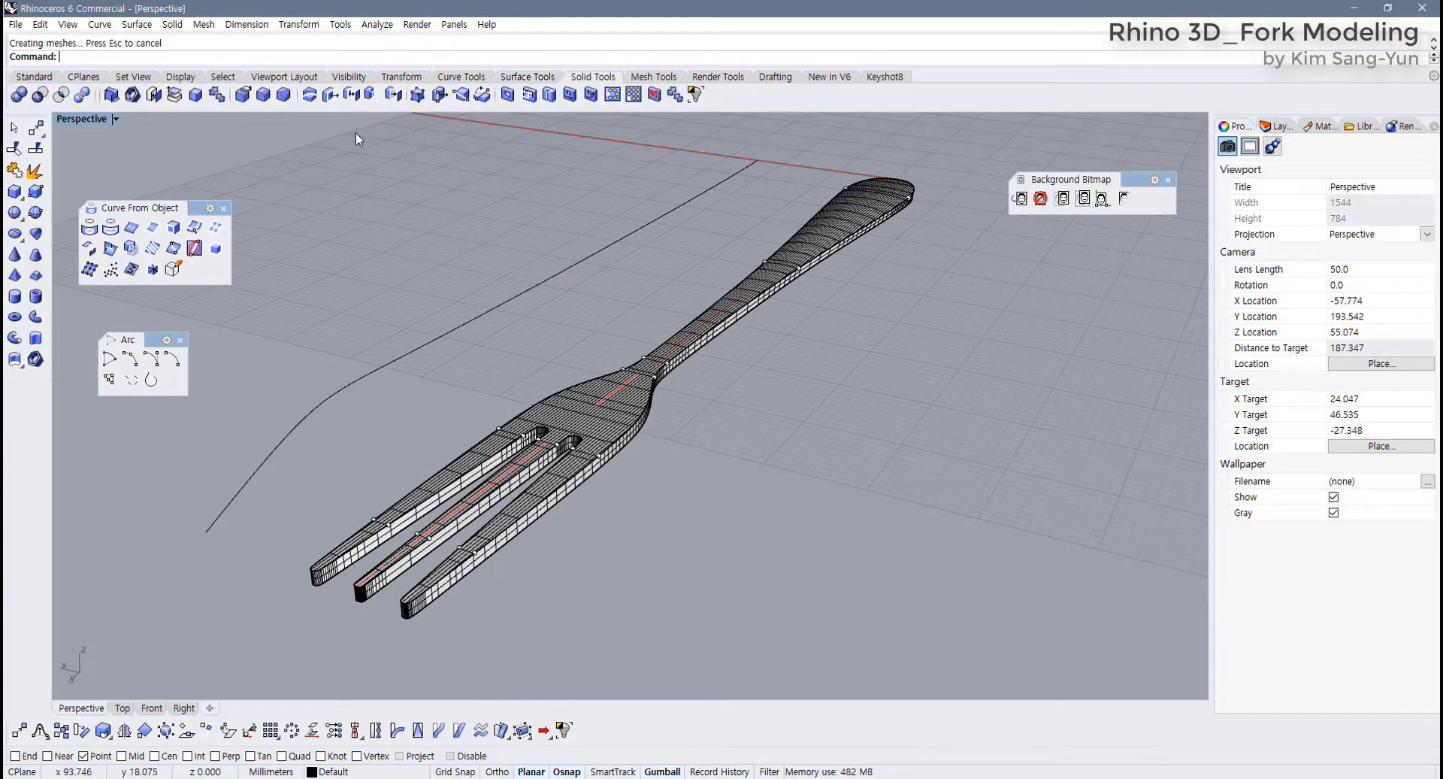
click(263, 94)
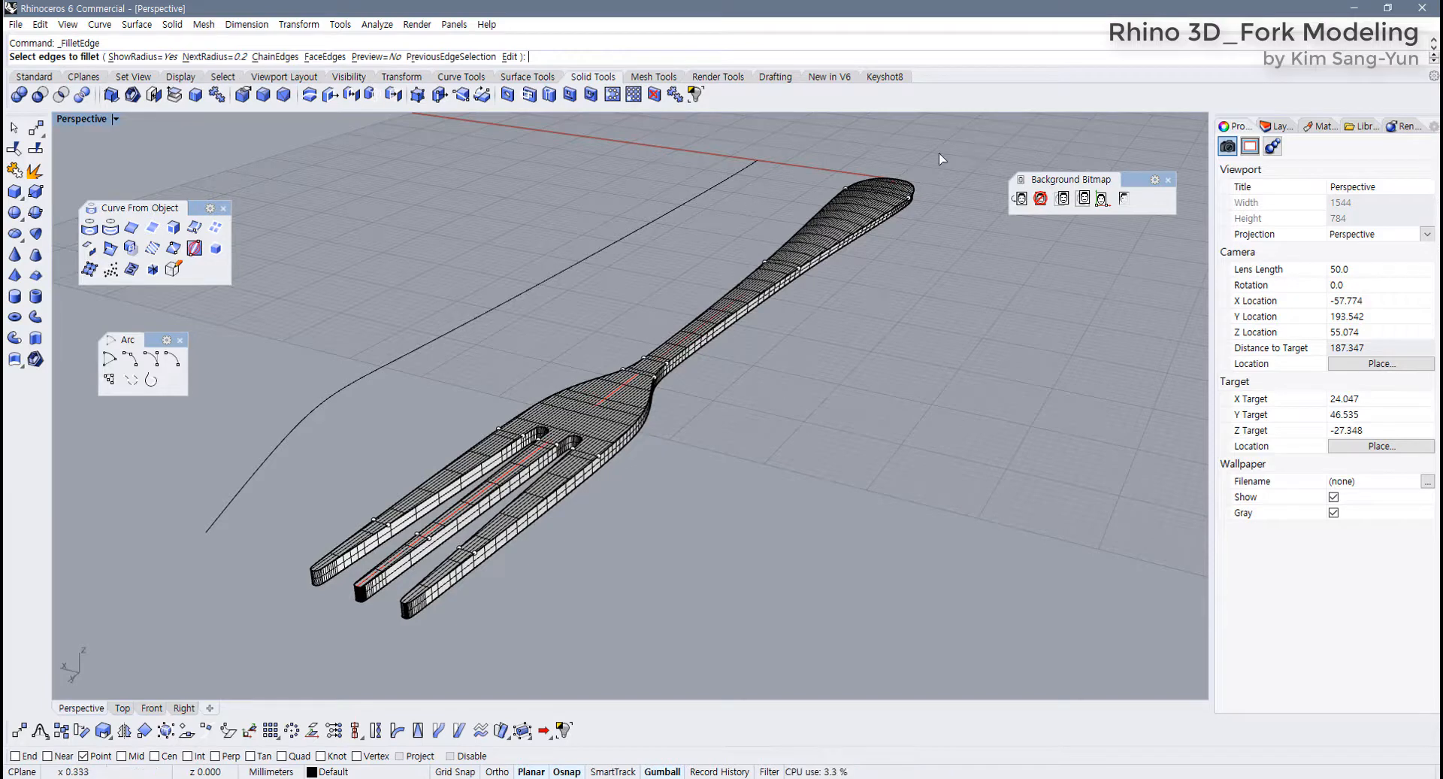
drag(939, 154, 281, 635)
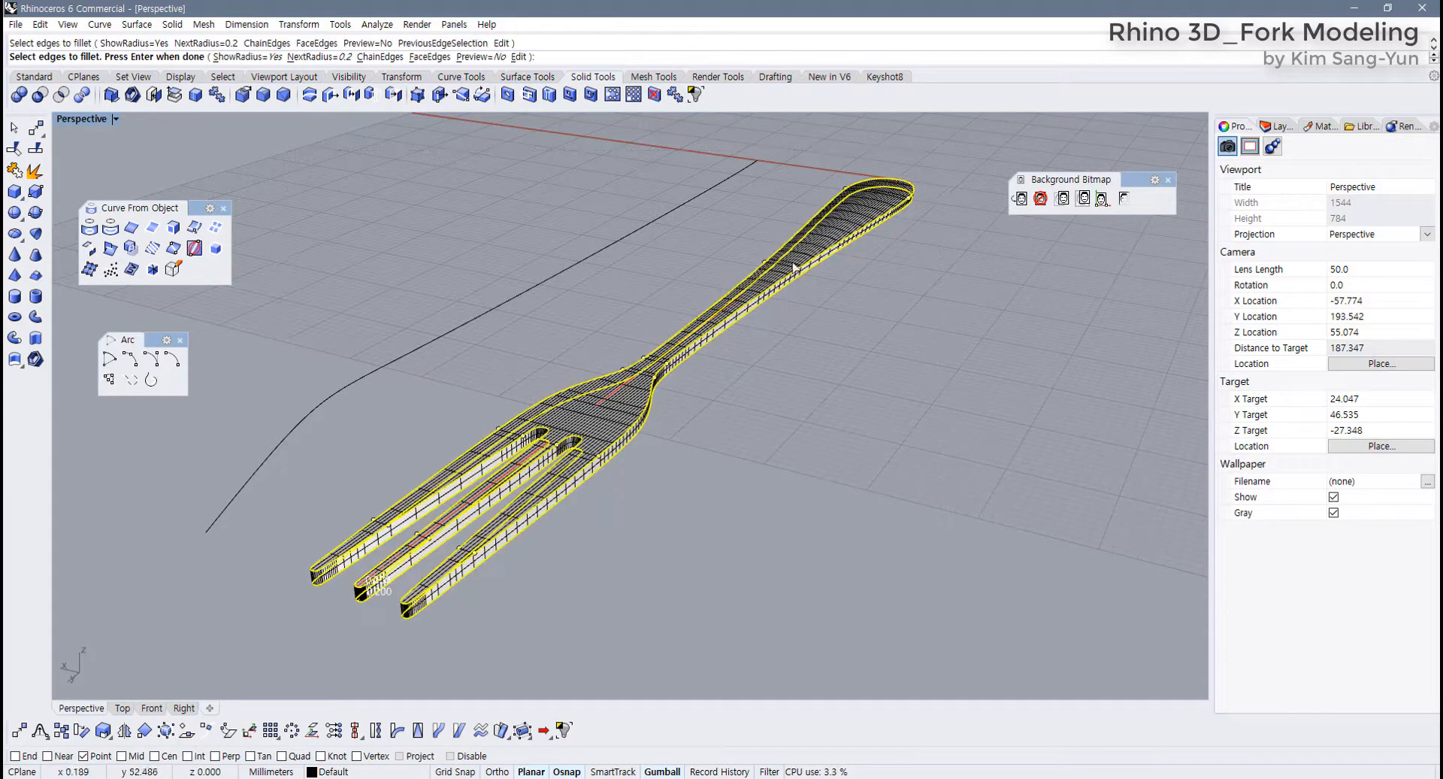
key(Return)
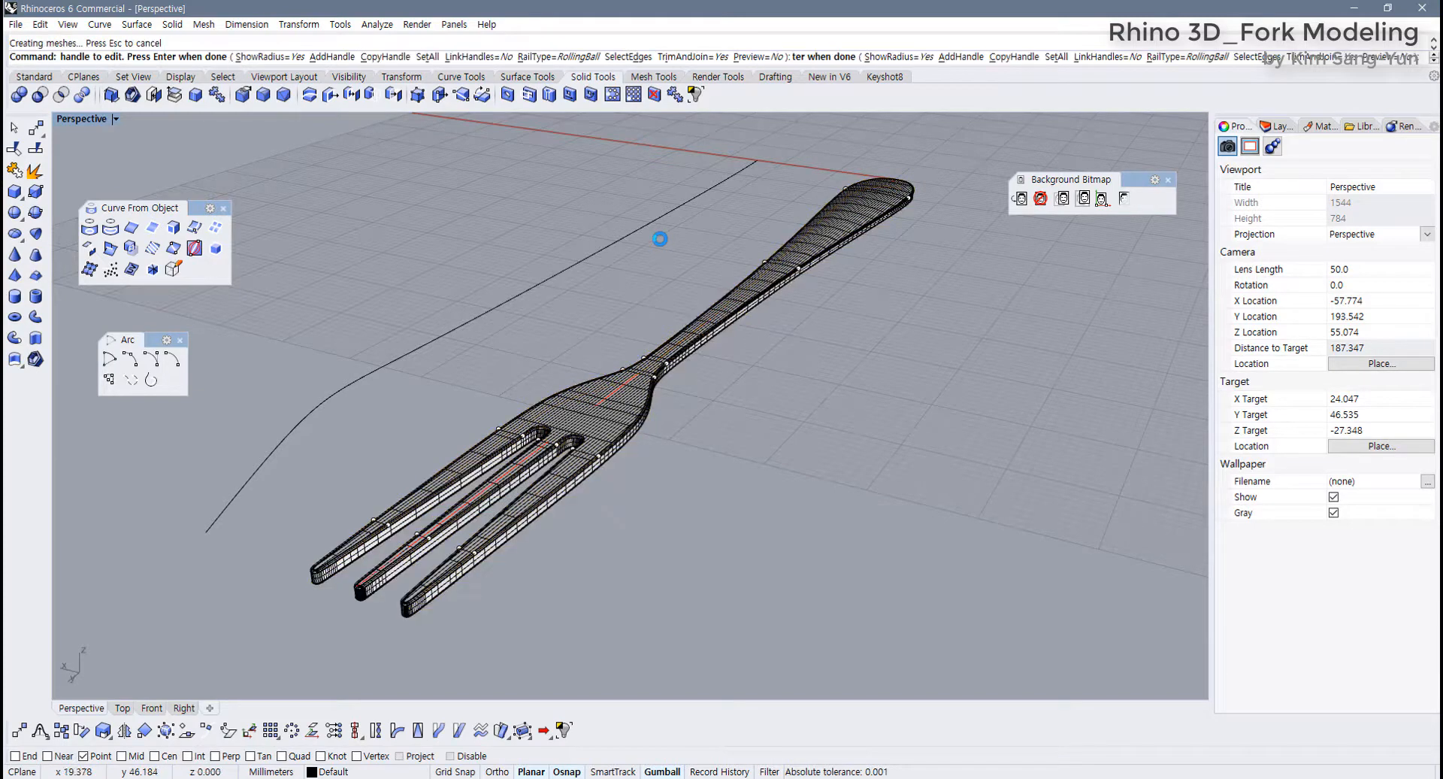
Examine the filleted edges at the fork's tine tips and around the handle's rounded end
scroll(372, 594, up, 5)
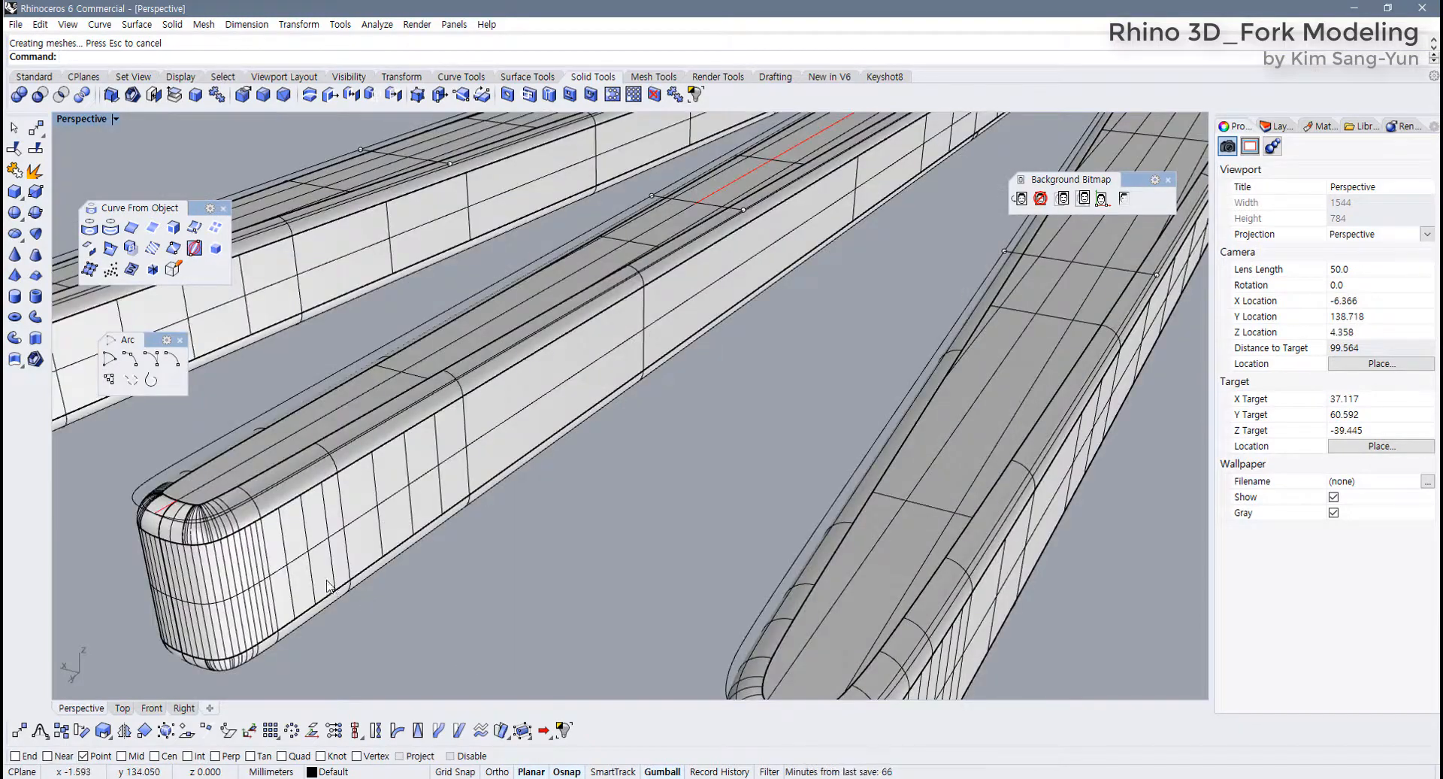
scroll(372, 586, down, 5)
right_drag(399, 544, 456, 544)
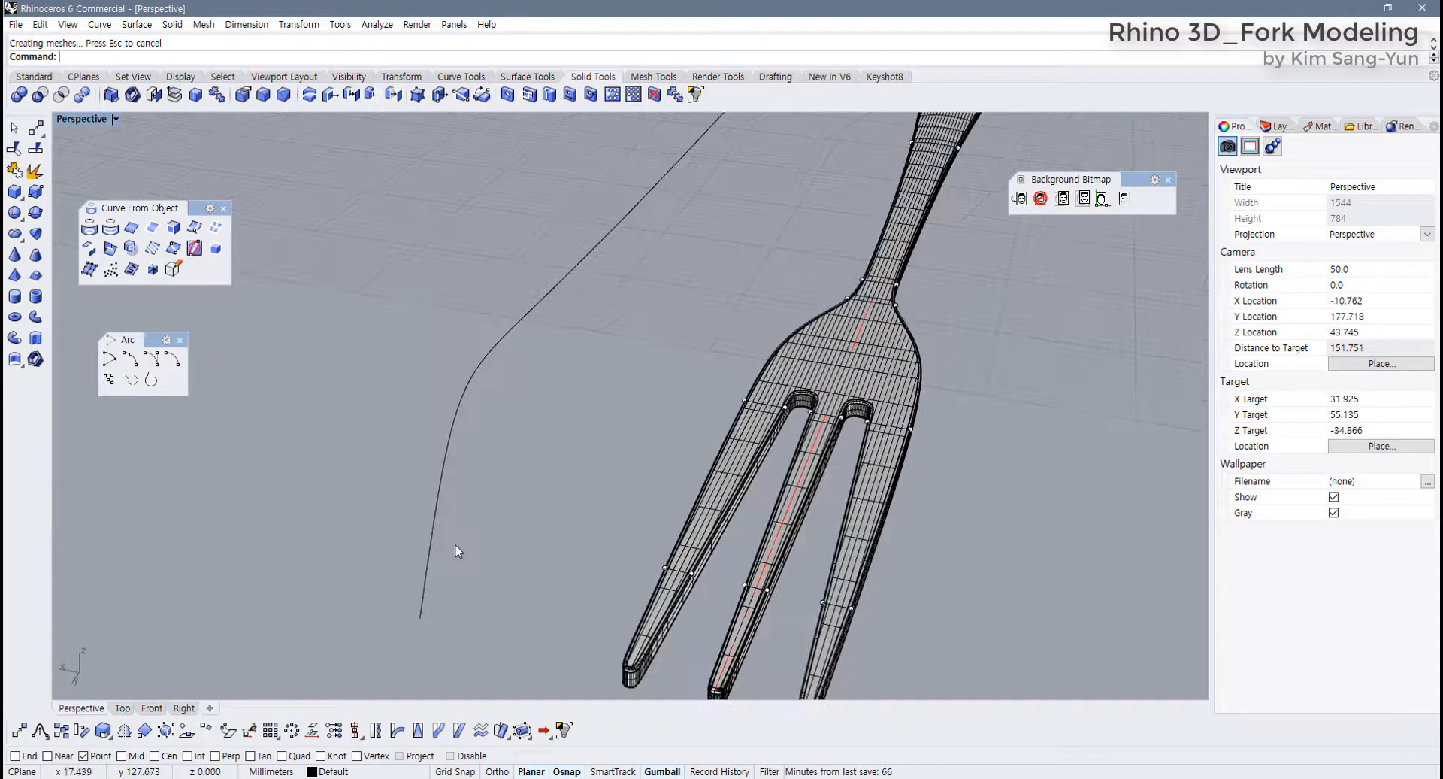
scroll(456, 544, up, 3)
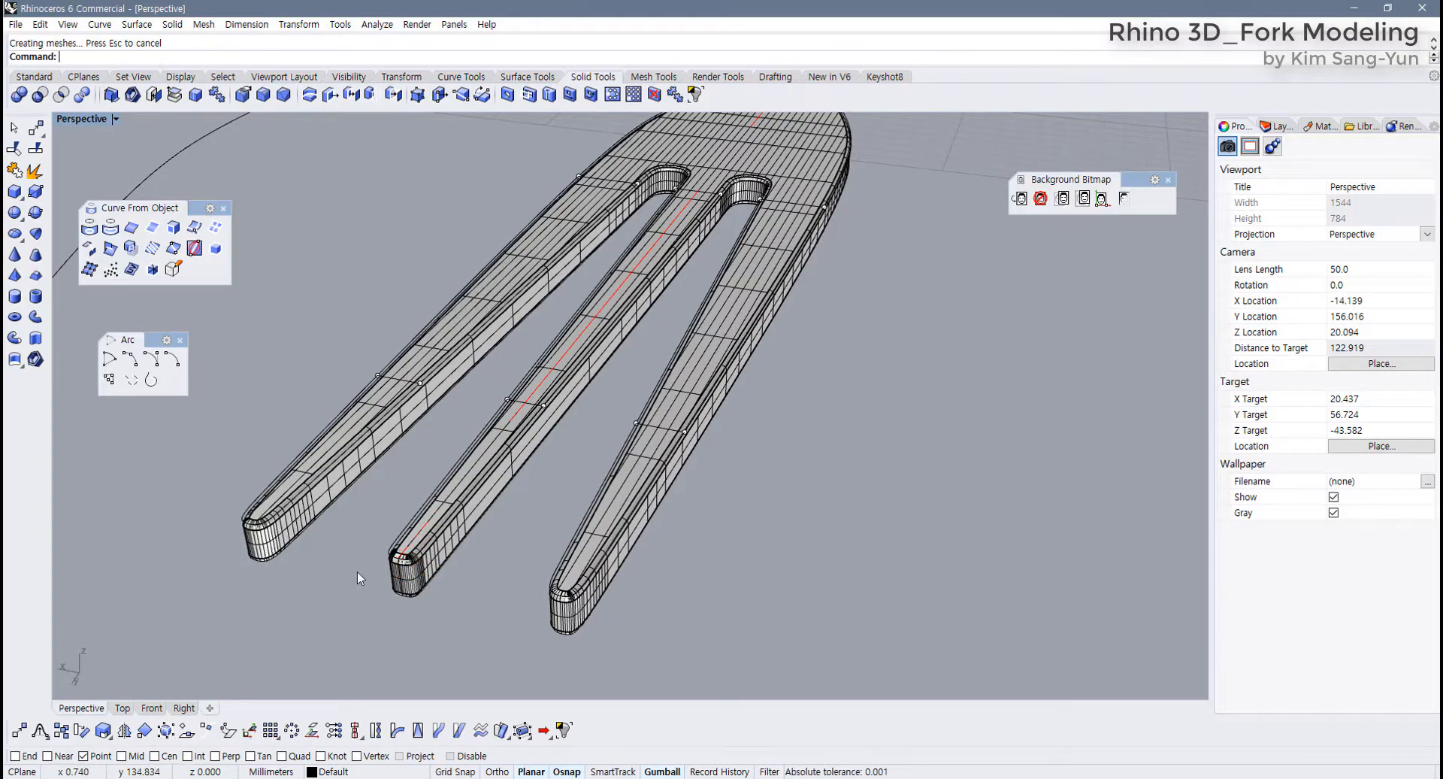
scroll(406, 572, up, 5)
right_drag(407, 571, 444, 576)
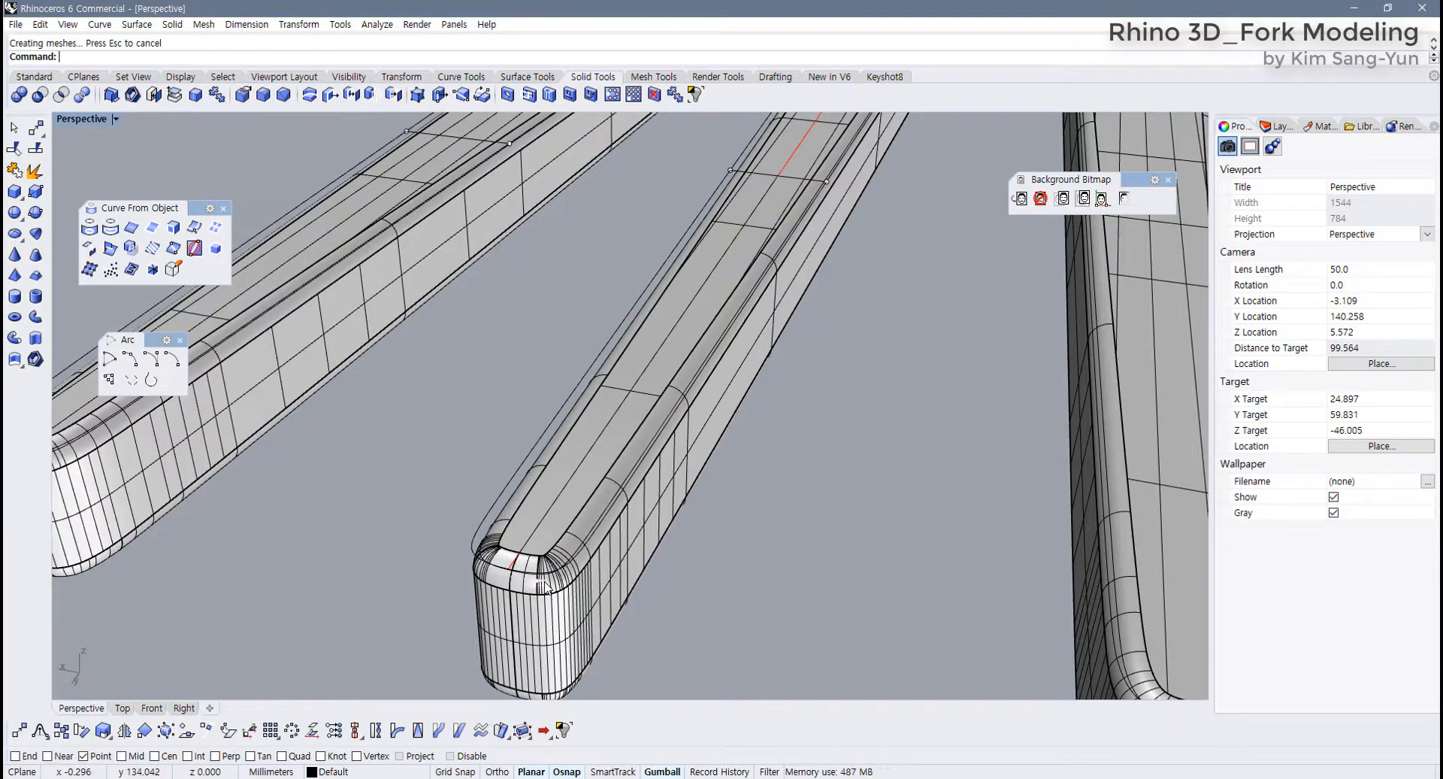
scroll(643, 267, down, 5)
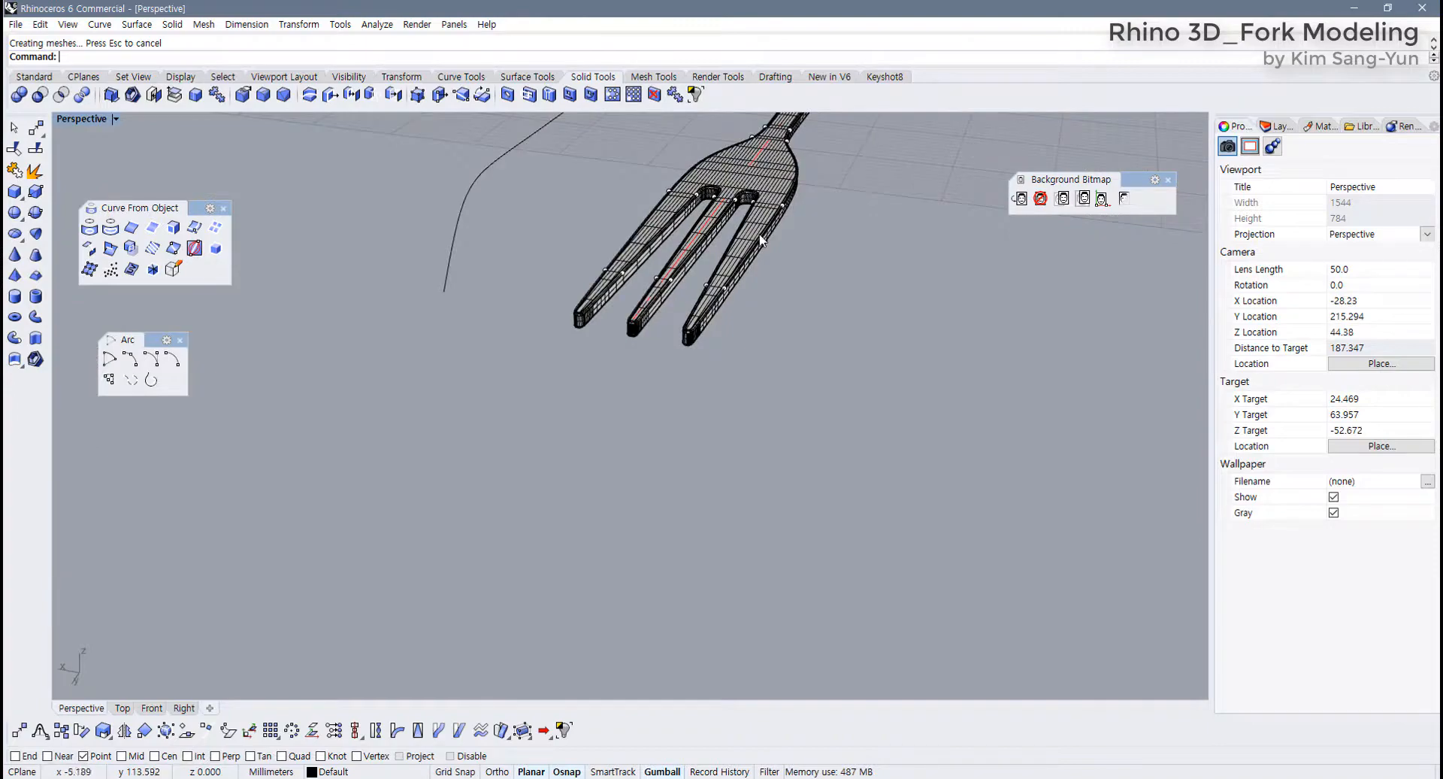
right_drag(763, 241, 442, 272)
shift+right_drag(774, 552, 578, 490)
scroll(582, 493, up, 6)
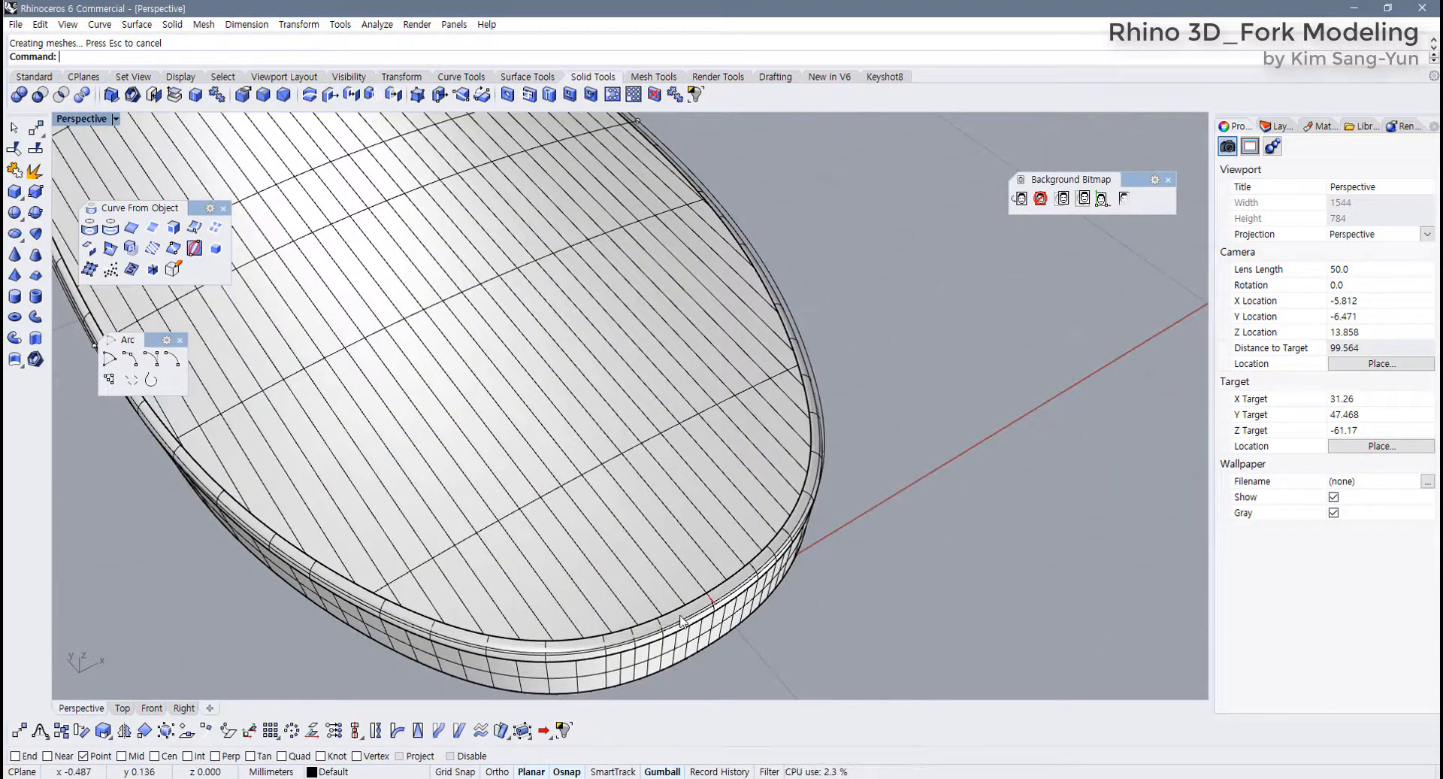
scroll(708, 596, down, 5)
right_drag(708, 593, 619, 598)
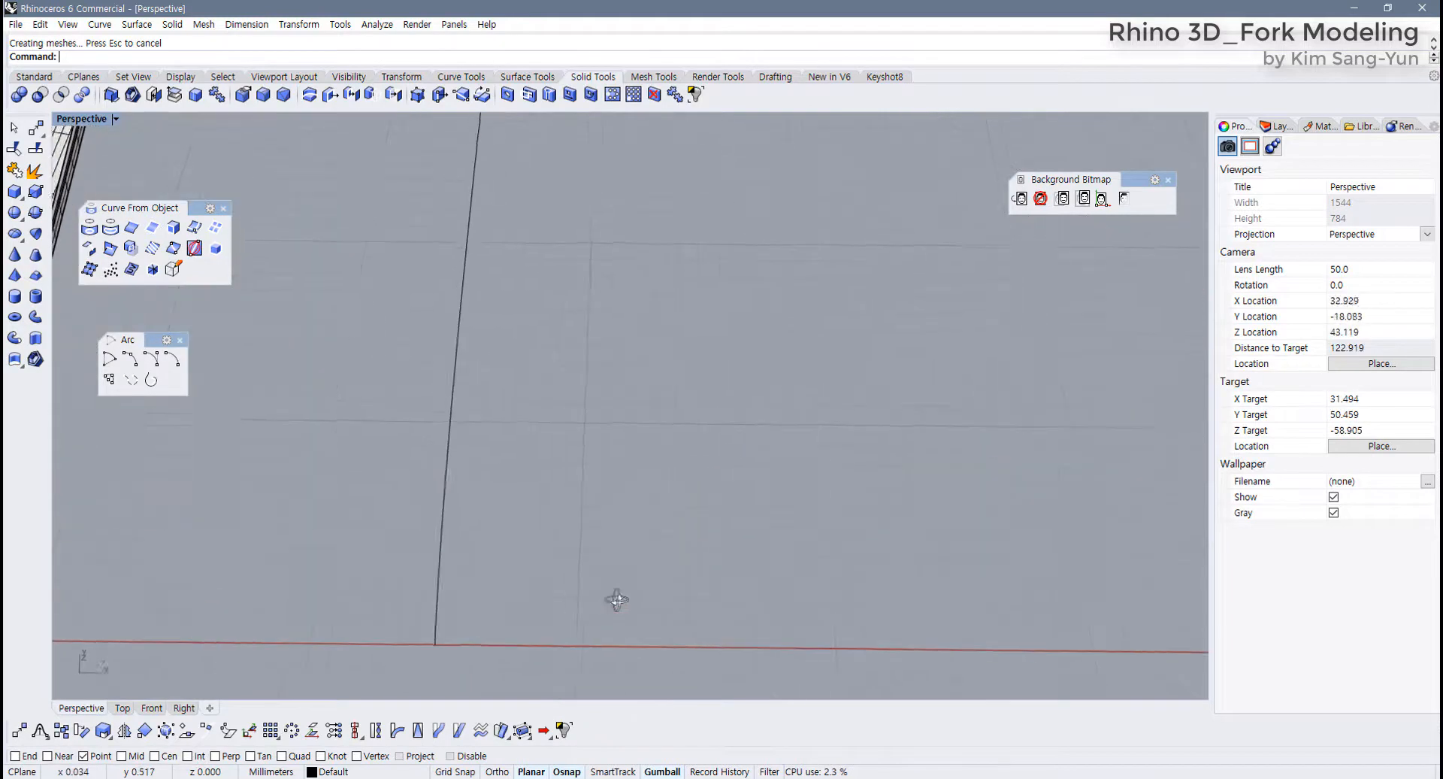
scroll(618, 598, down, 5)
shift+right_drag(524, 552, 782, 509)
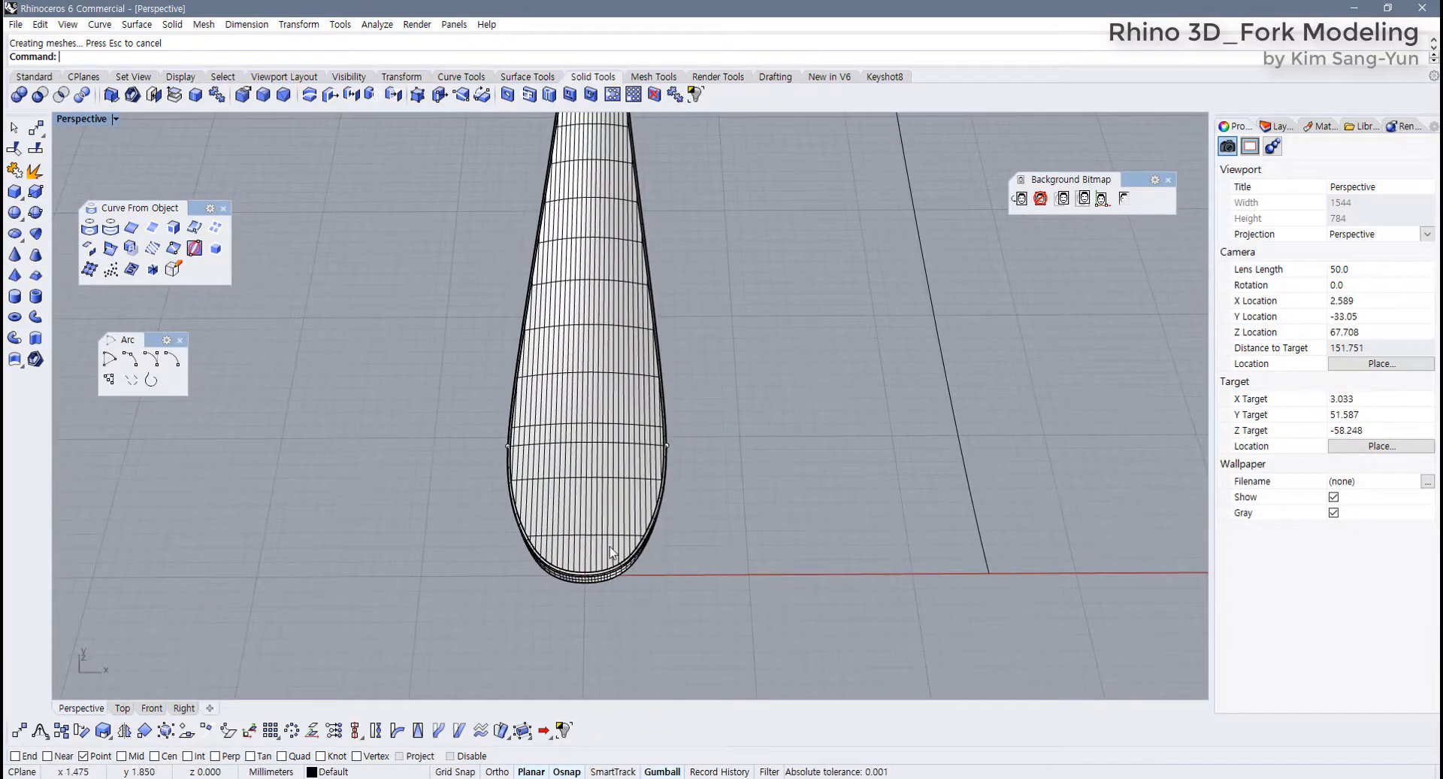
drag(629, 578, 551, 561)
Select the whole filleted fork solid, leaving the side profile curve unselected
scroll(583, 526, down, 6)
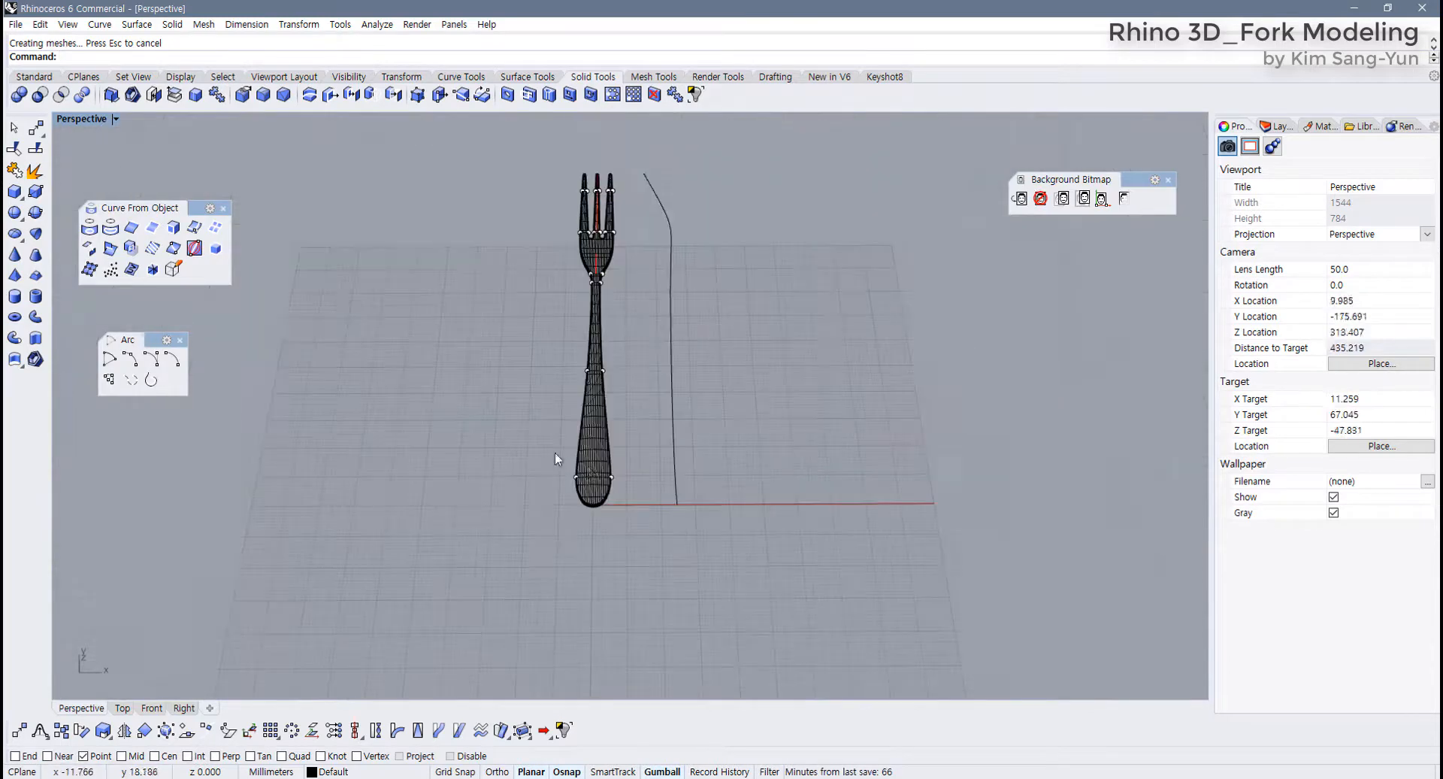
mouse_move(555, 452)
right_down()
mouse_move(706, 366)
mouse_move(634, 383)
mouse_move(621, 471)
right_up()
click(641, 451)
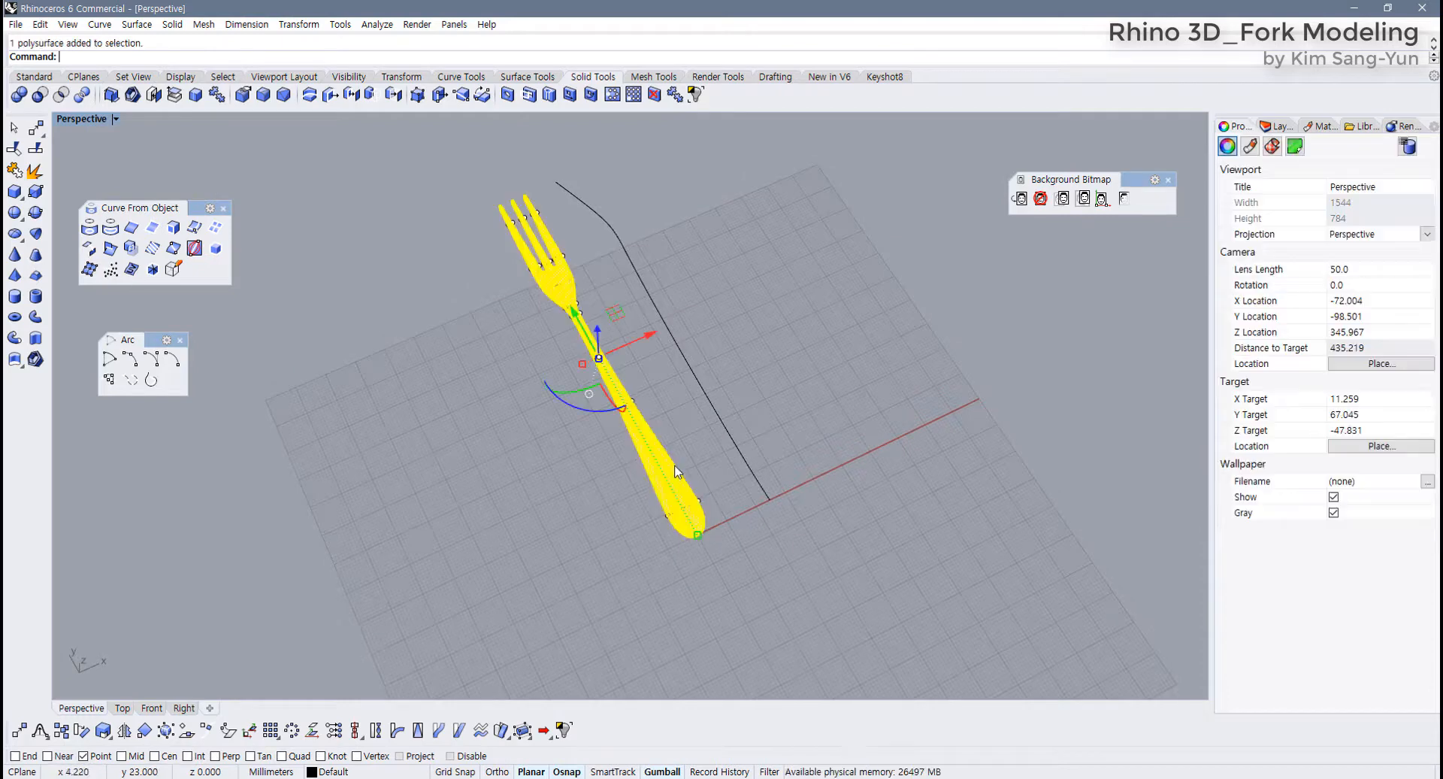
right_drag(537, 310, 389, 395)
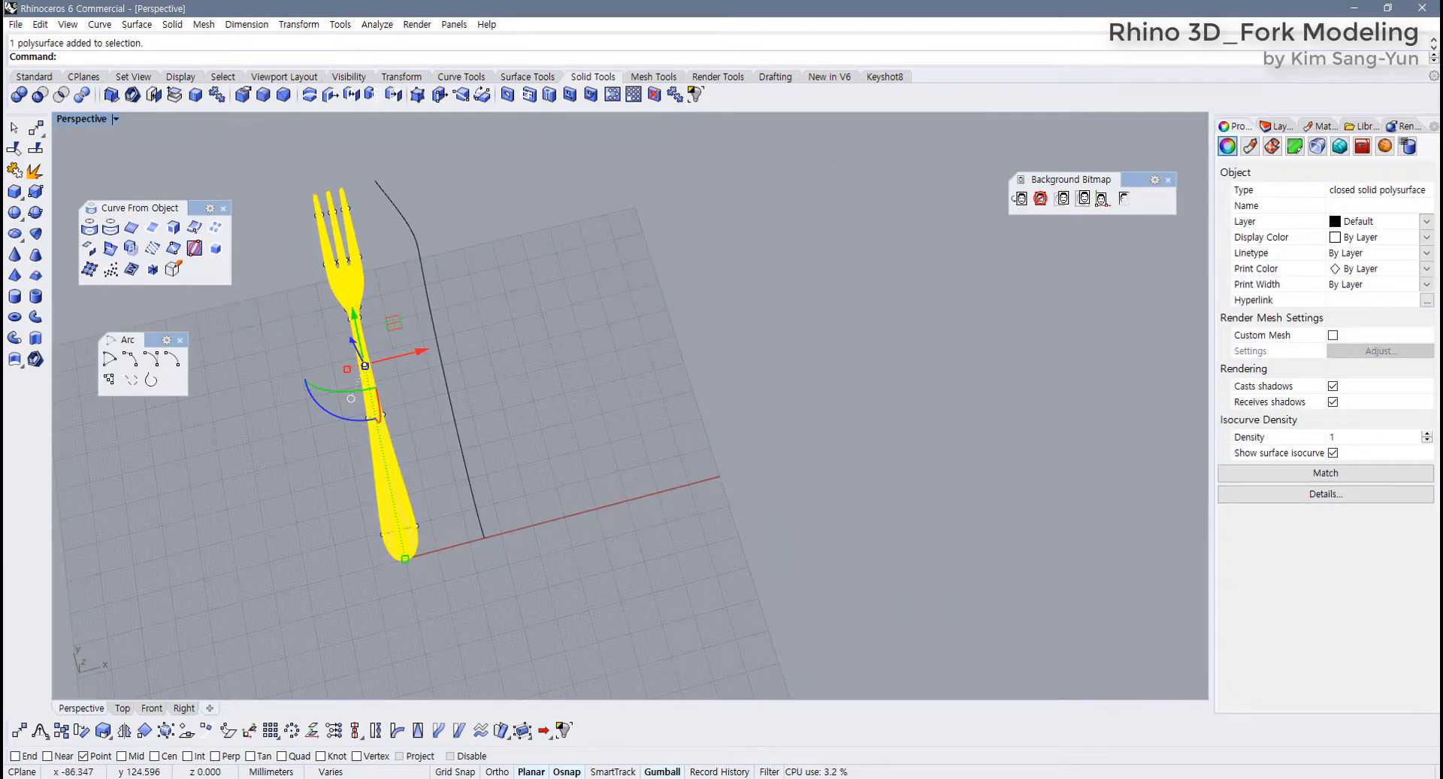
Rotate the whole fork solid 90° clockwise about its lengthwise axis in the Front view, leaving the outline and profile curves in place
right_drag(507, 409, 393, 382)
scroll(393, 382, up, 4)
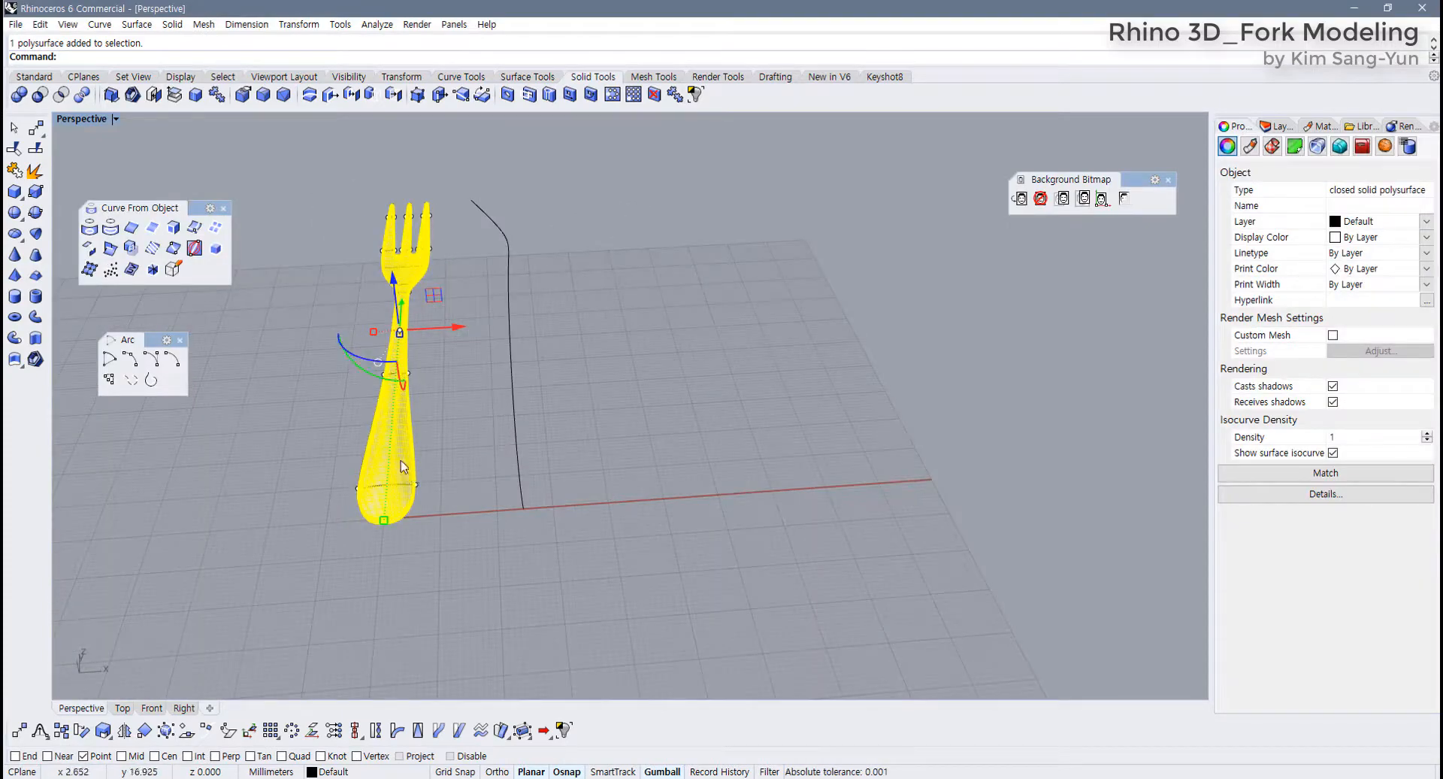
scroll(394, 301, up, 3)
click(588, 393)
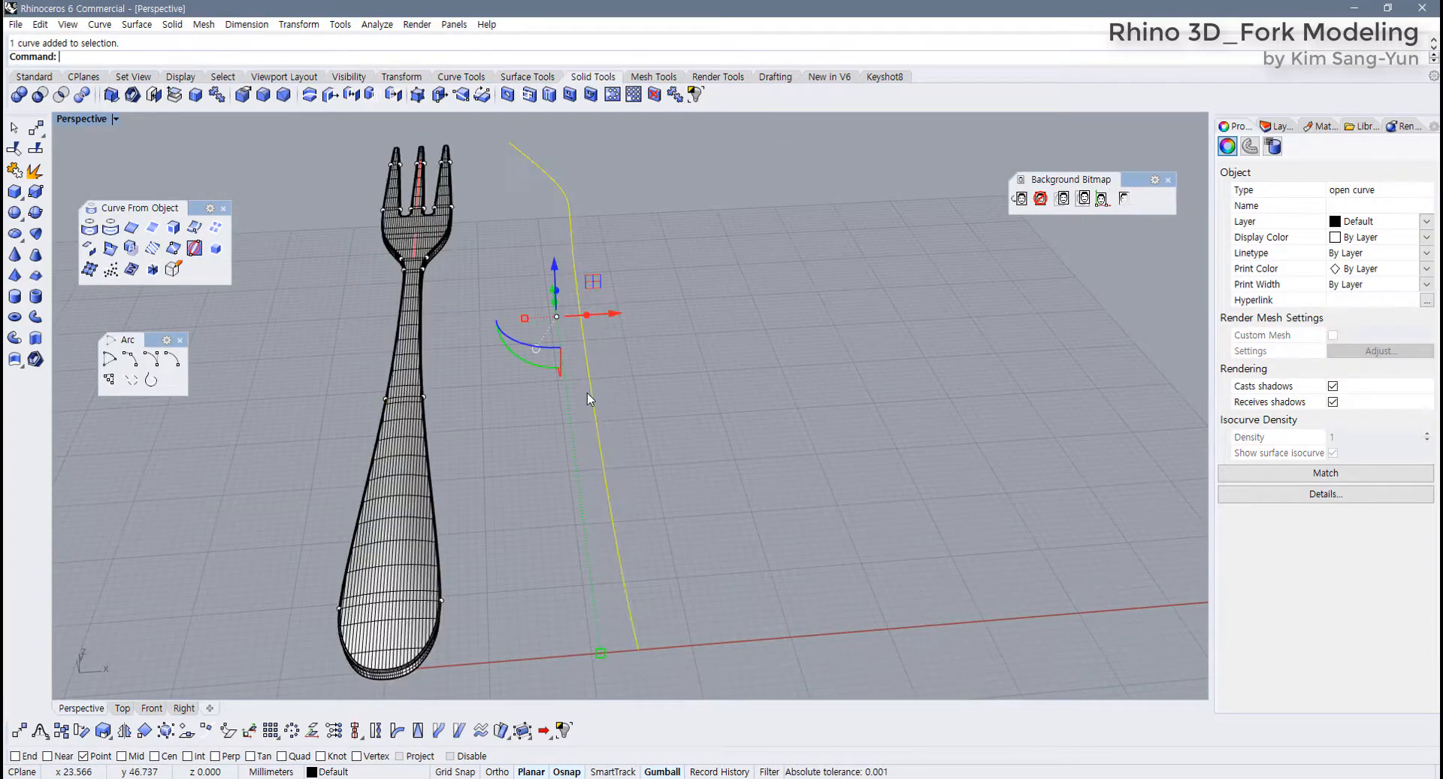
click(418, 441)
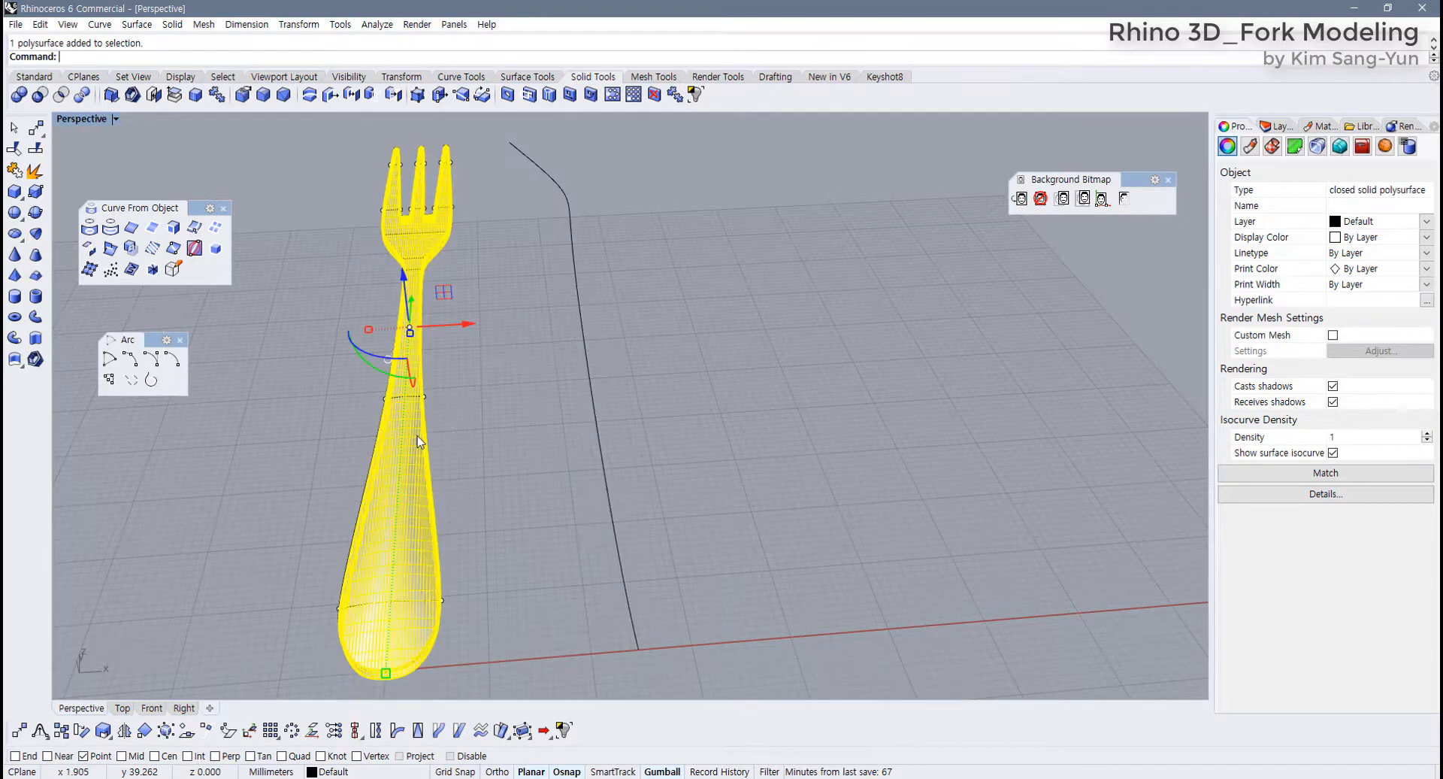
double_click(88, 120)
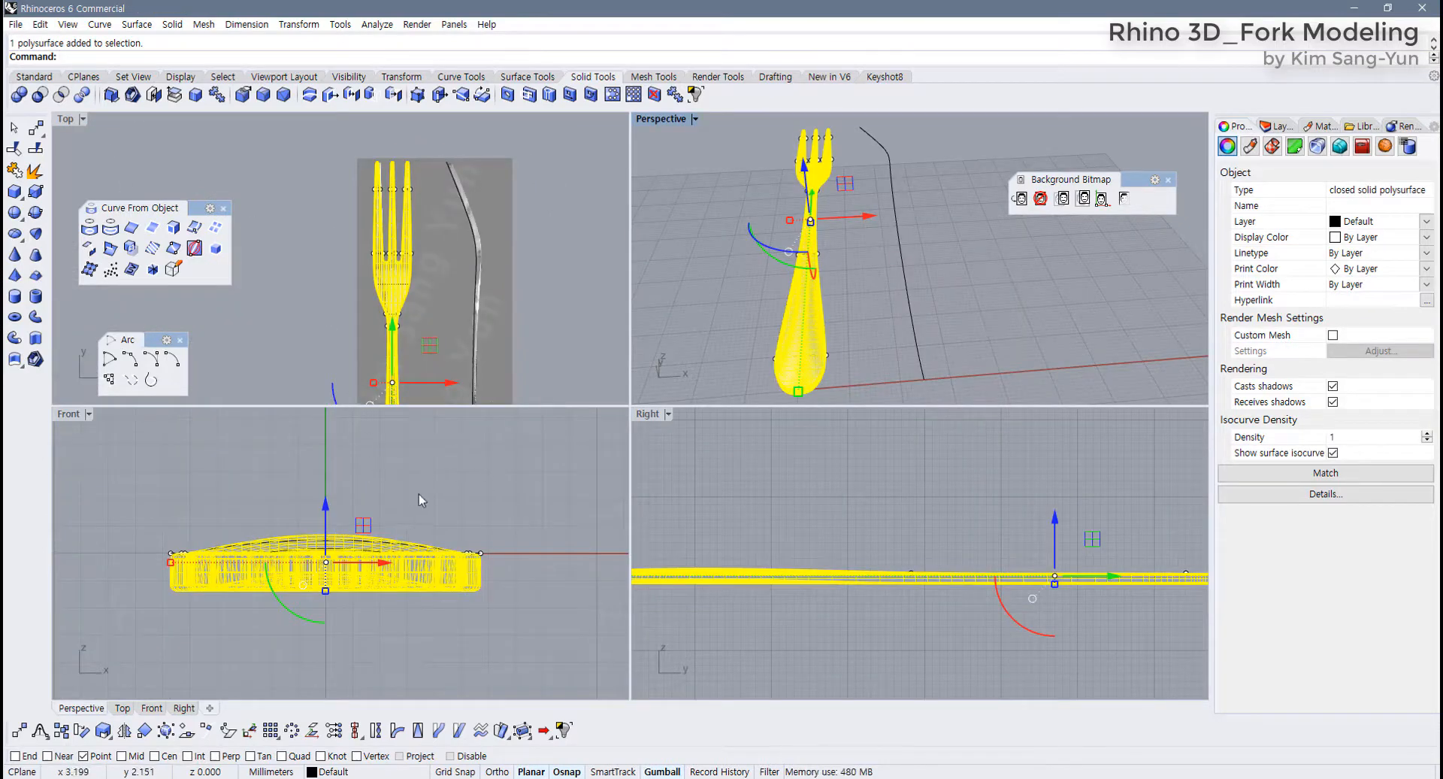
right_drag(430, 348, 451, 225)
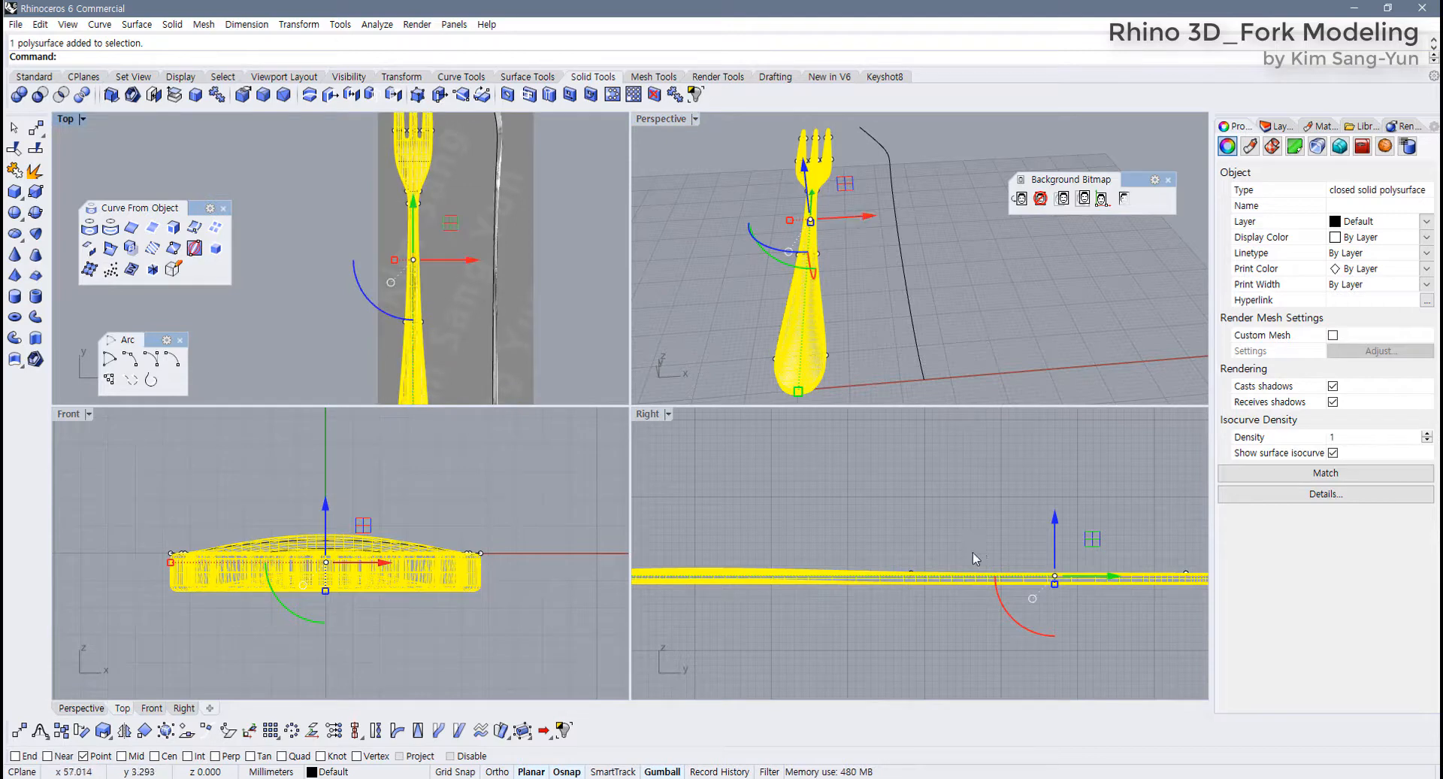
scroll(941, 580, down, 4)
right_drag(938, 580, 858, 523)
scroll(480, 570, down, 4)
right_drag(375, 604, 384, 645)
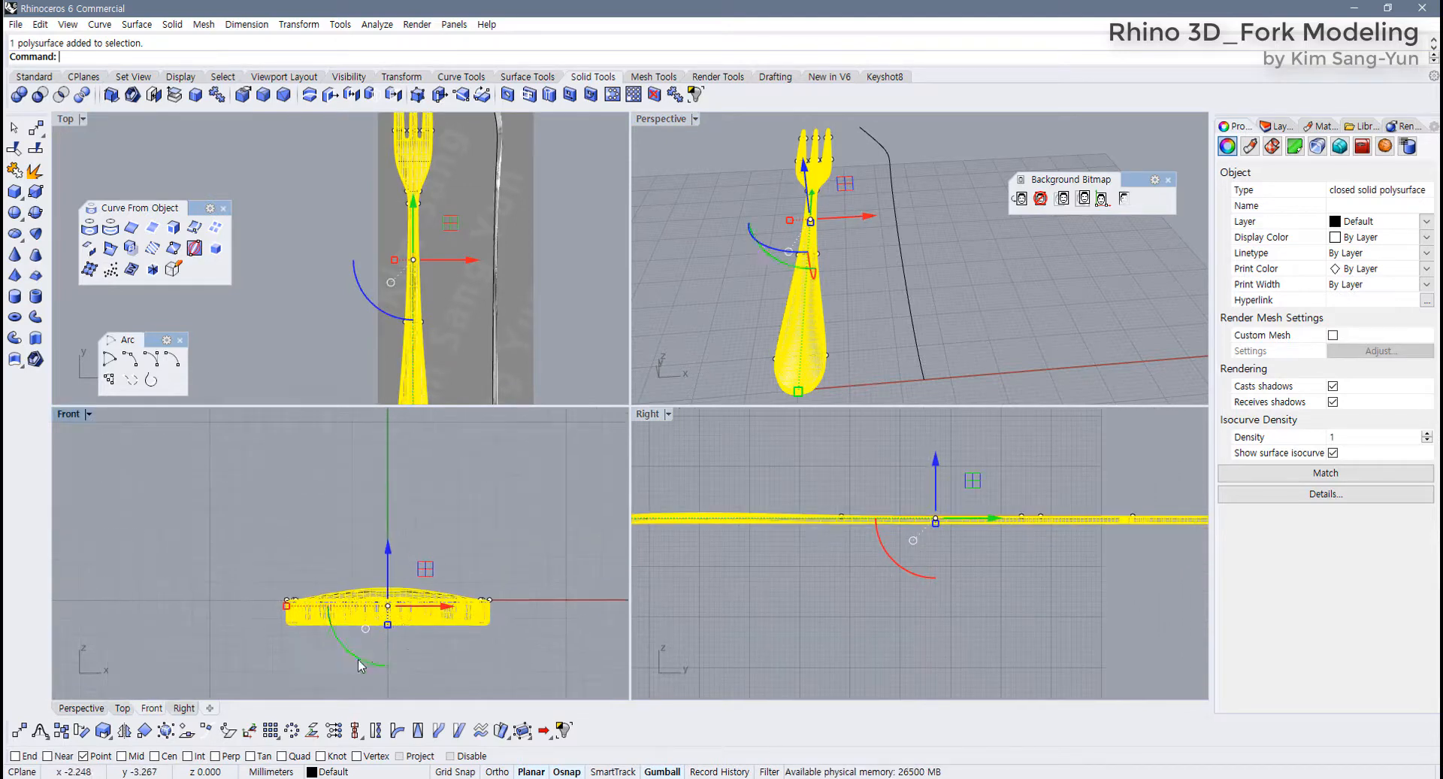
drag(365, 665, 356, 591)
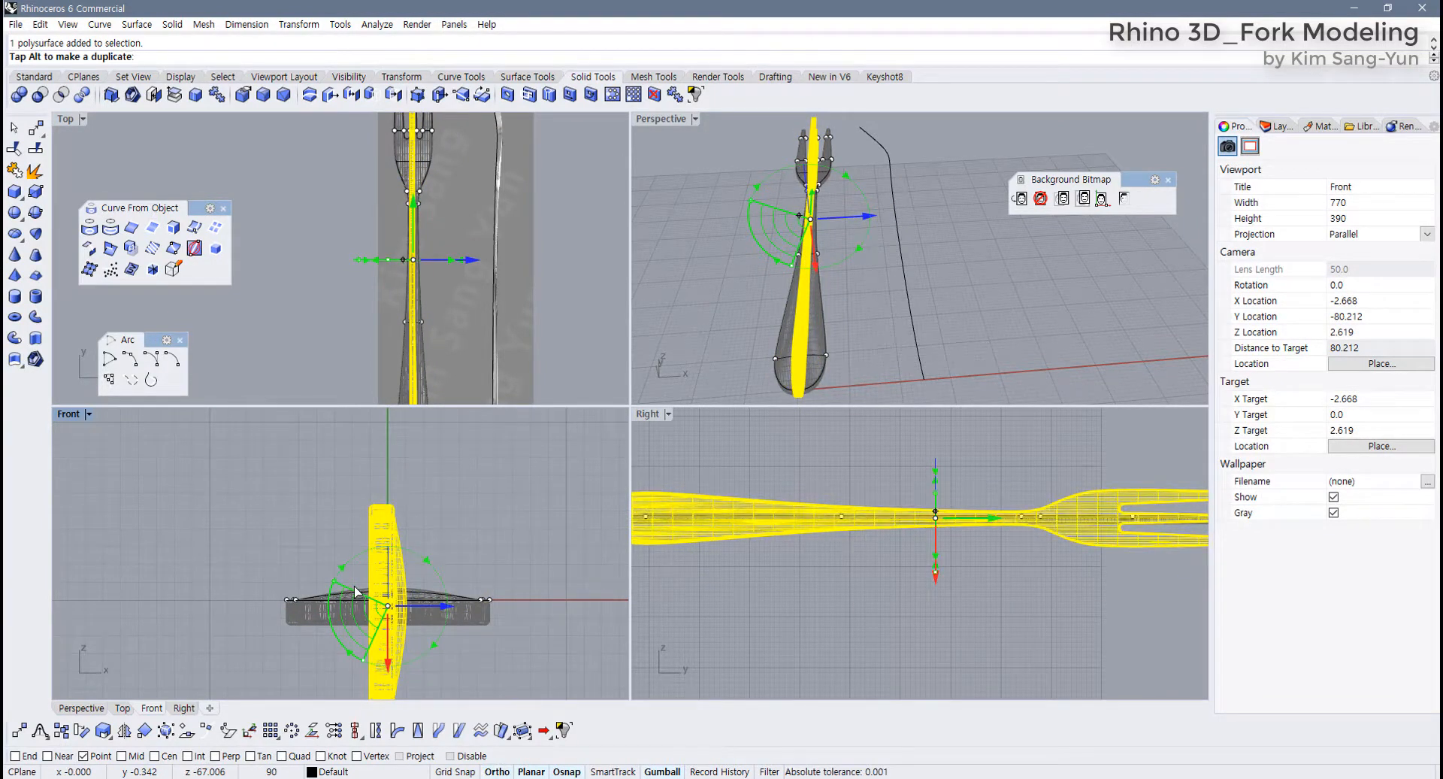
shift+drag(356, 591, 356, 591)
click(418, 522)
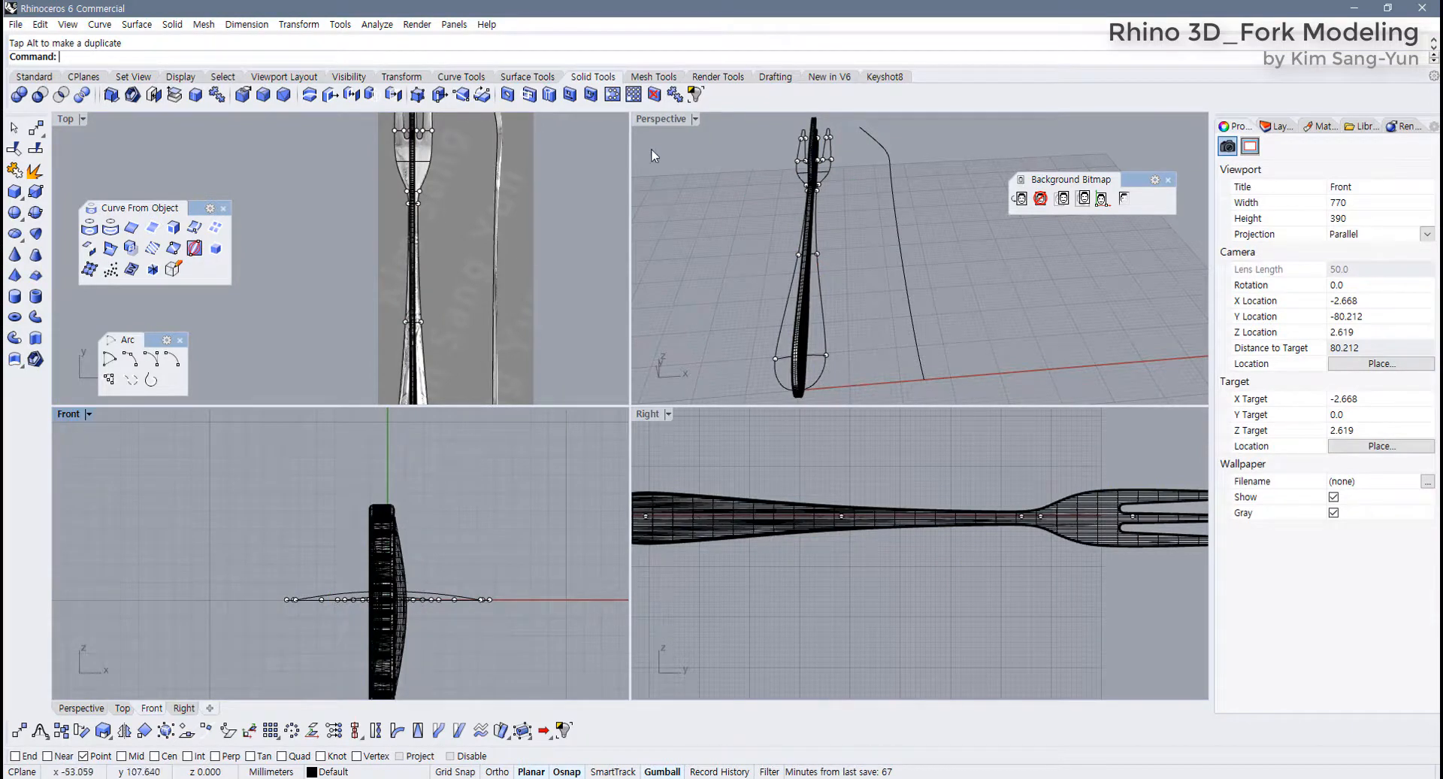
Examine the orientation of the upright fork in the Perspective view against its flat outline curves and the side profile curve
double_click(660, 119)
right_drag(508, 335, 472, 381)
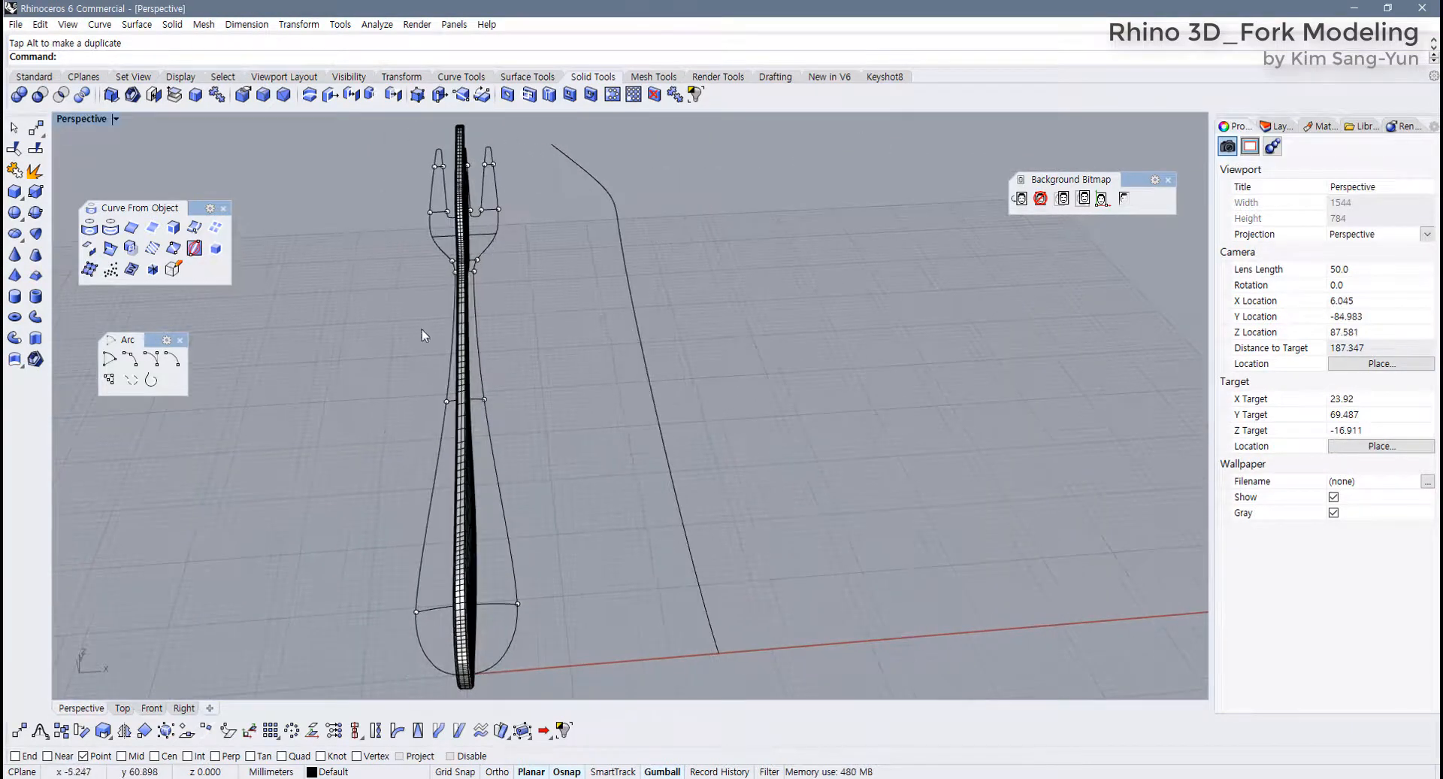
right_drag(472, 197, 503, 214)
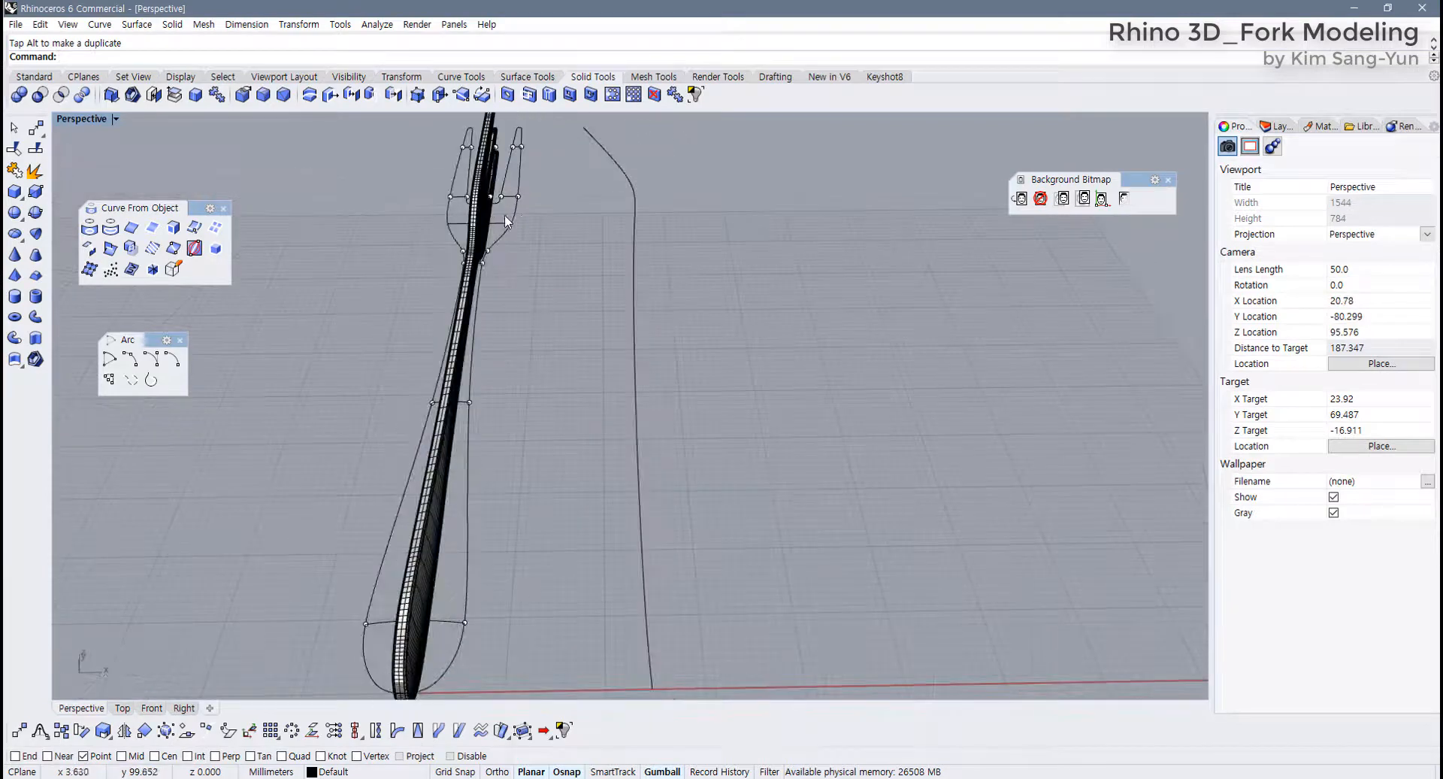
click(518, 215)
shift+click(508, 224)
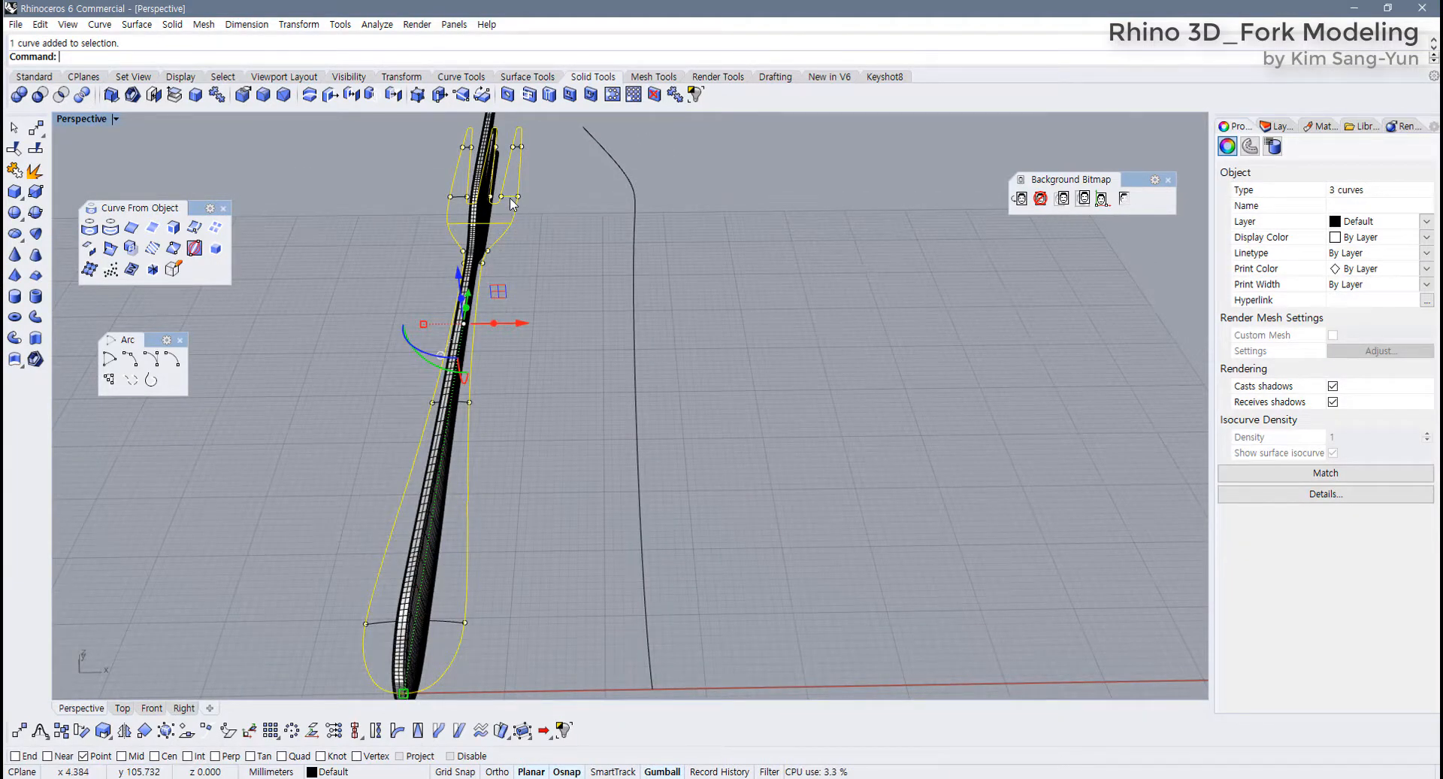
right_drag(511, 204, 323, 421)
key(Escape)
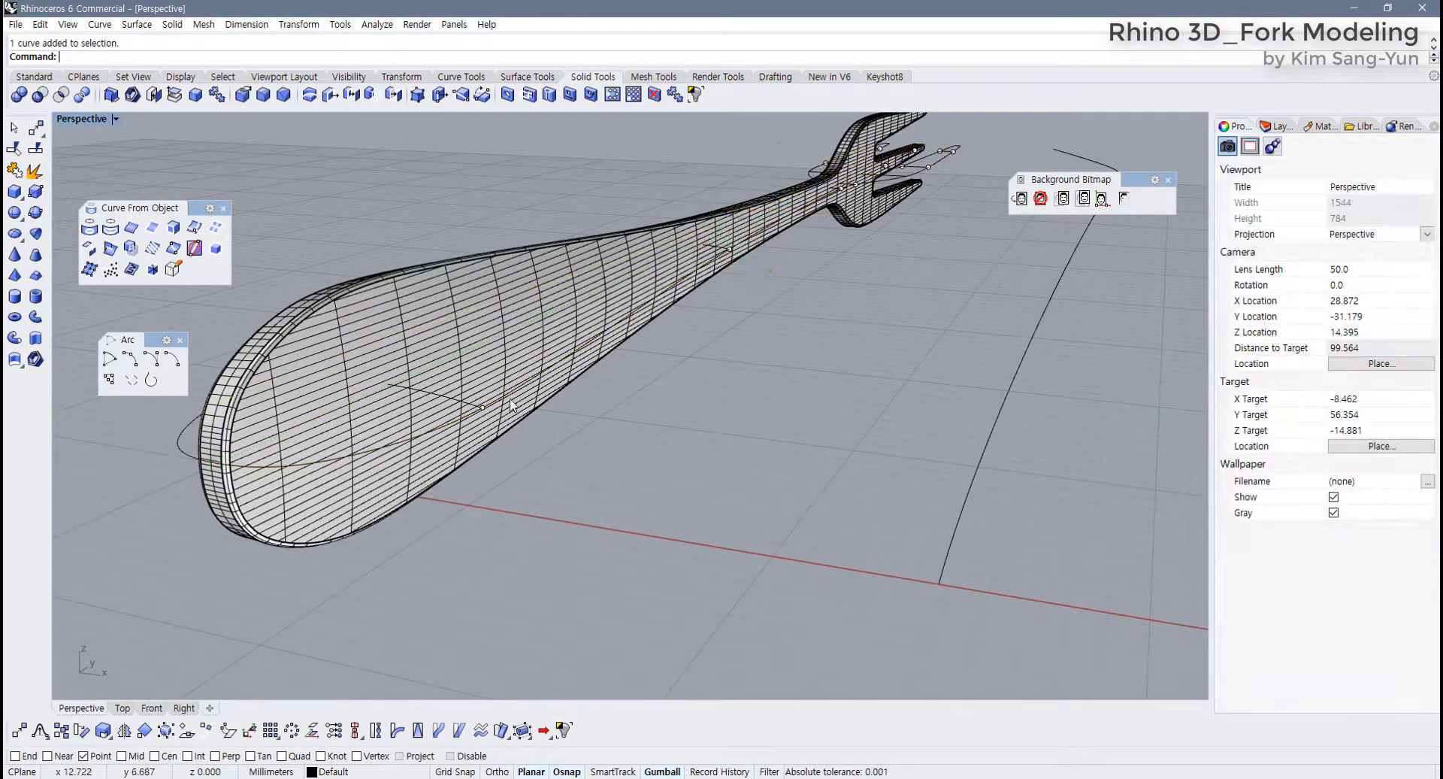
click(405, 315)
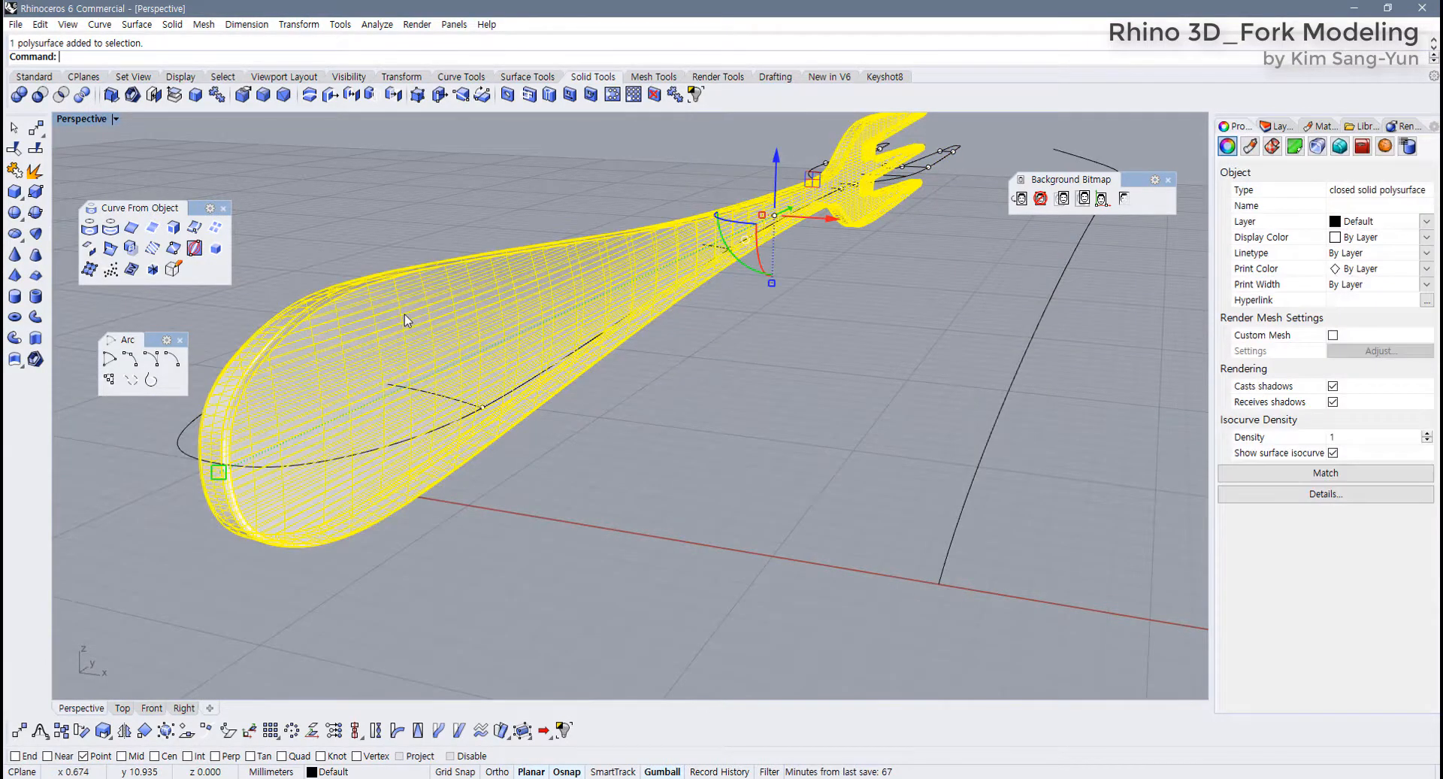
right_drag(405, 314, 532, 405)
click(669, 459)
mouse_move(668, 460)
right_down()
mouse_move(612, 457)
mouse_move(698, 470)
mouse_move(641, 466)
right_up()
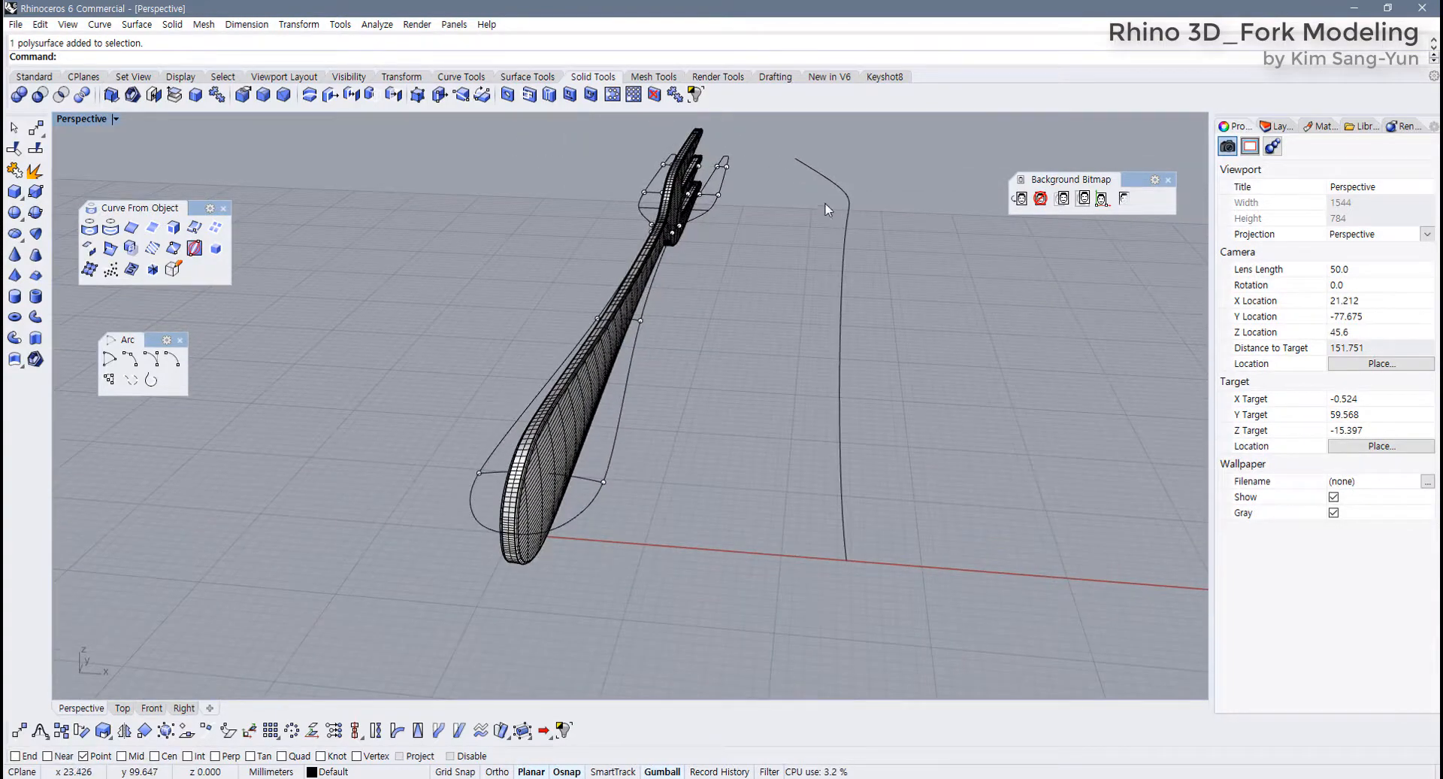
Undo the clockwise rotation and rotate the fork solid 90° counterclockwise about its lengthwise axis in the Front view instead
key(ctrl+z)
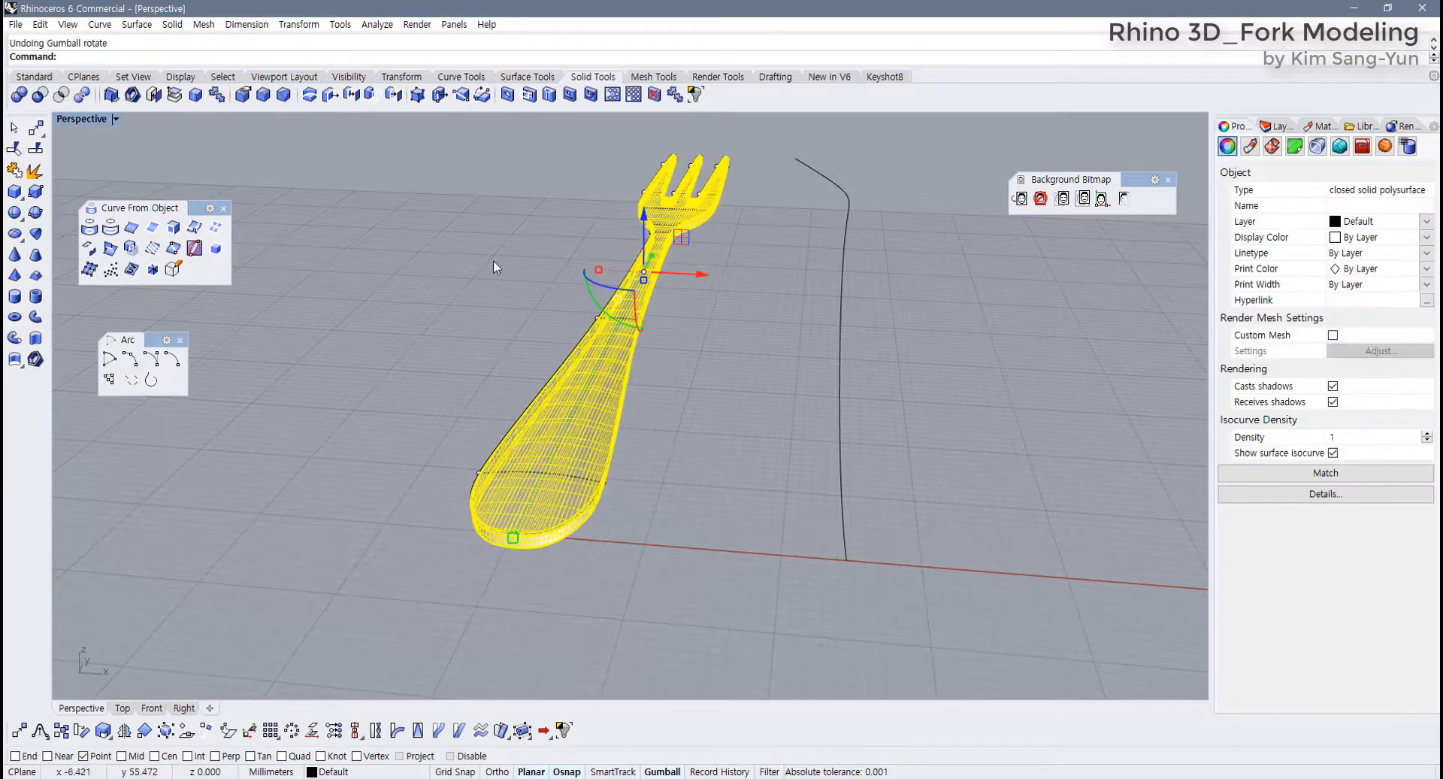
double_click(102, 119)
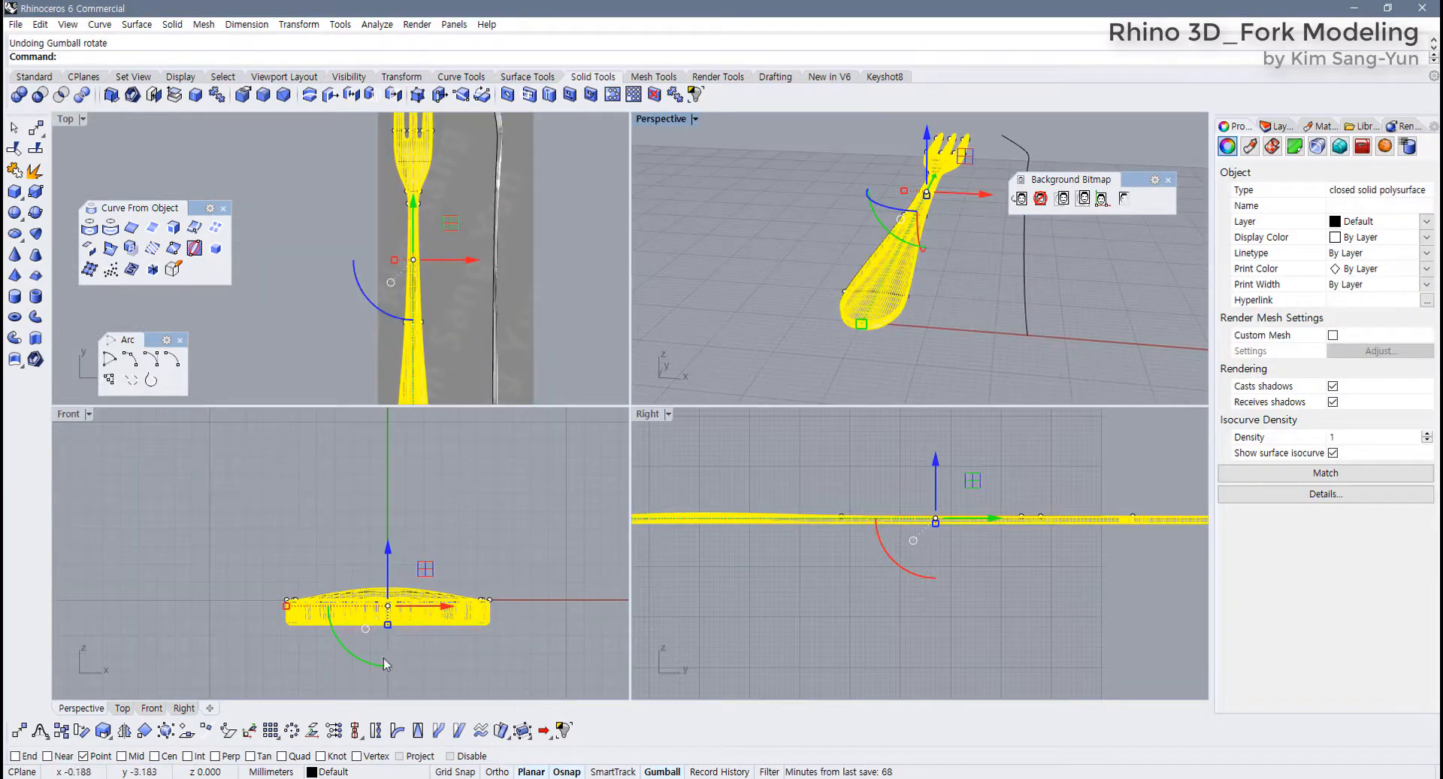
drag(366, 669, 476, 658)
click(843, 246)
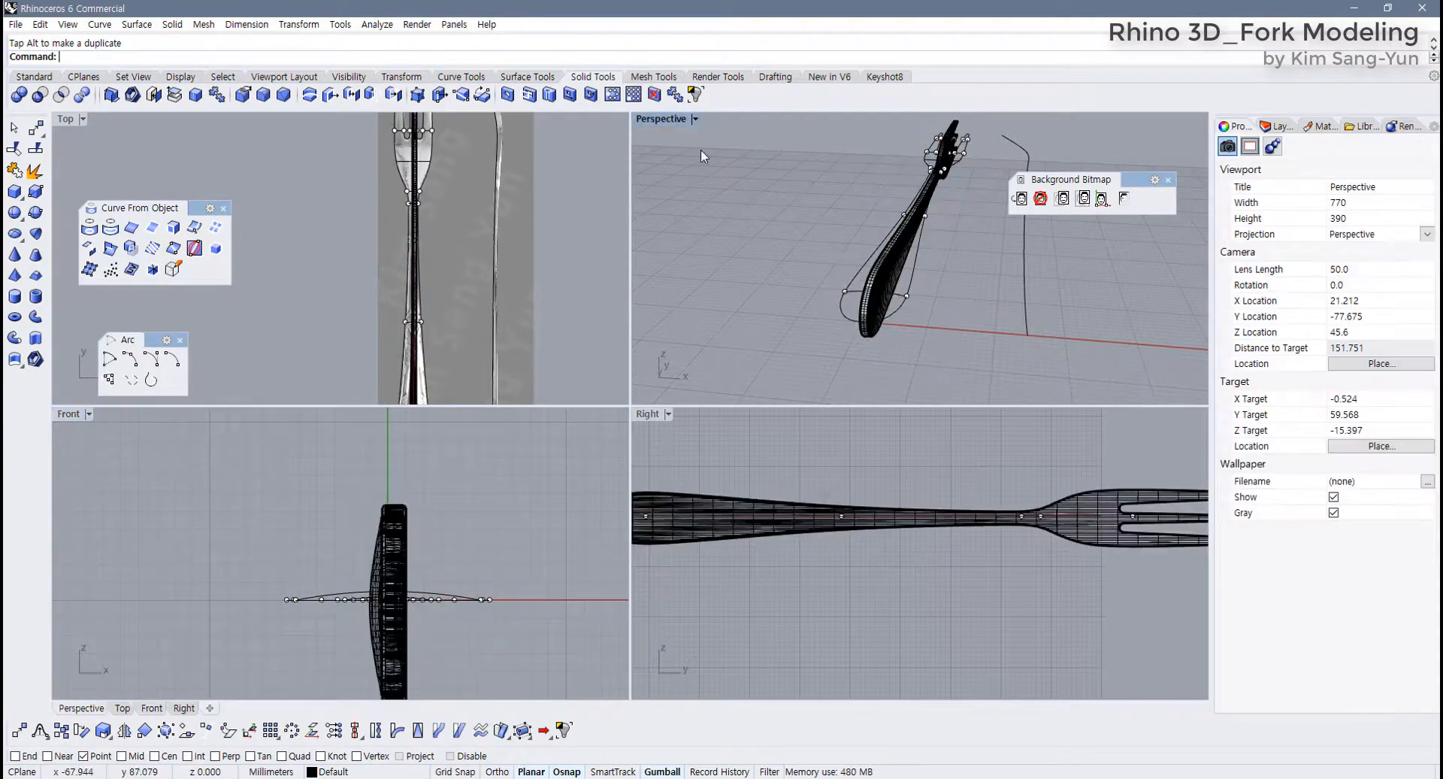
Inspect the turned fork from several angles and set the Perspective viewport to Wireframe display
double_click(670, 120)
right_drag(688, 250, 655, 425)
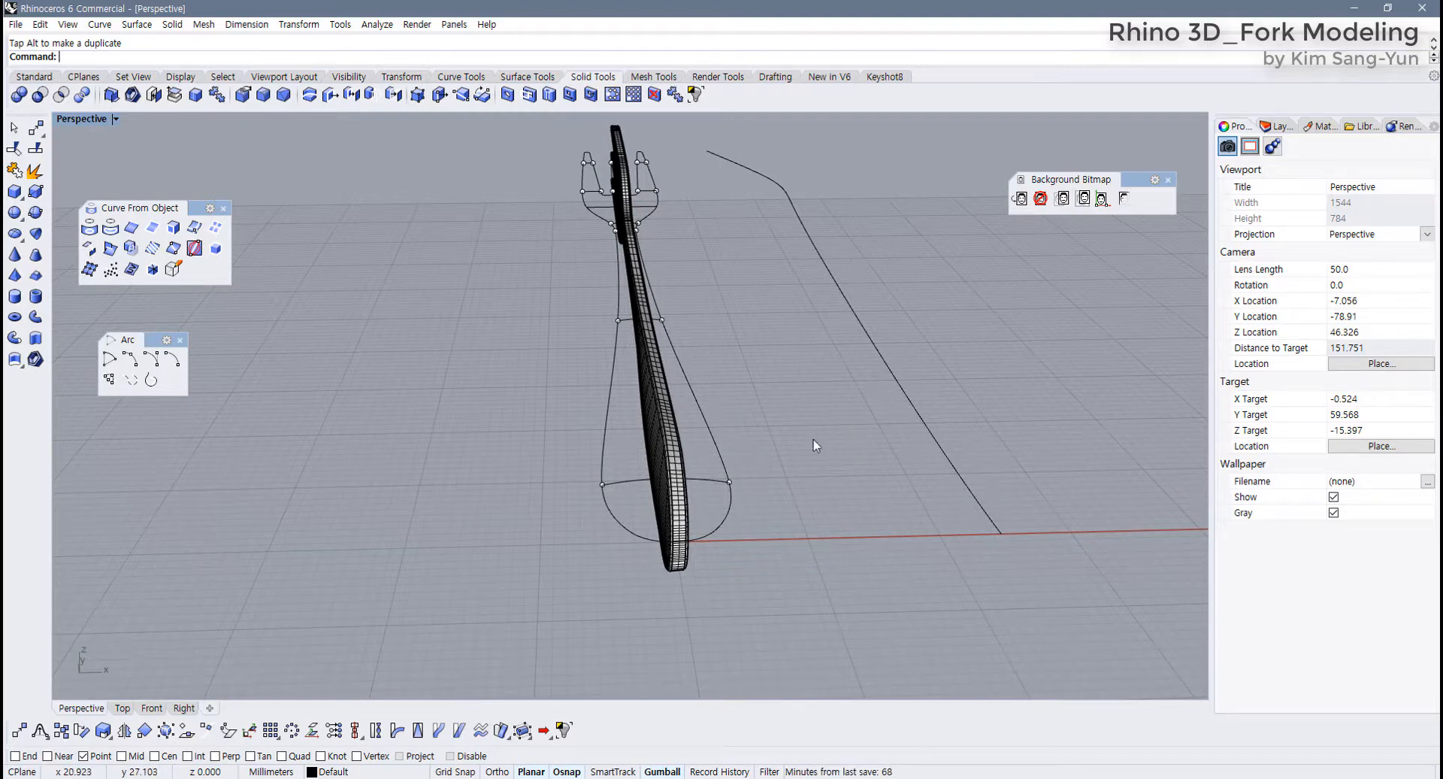
right_drag(817, 447, 738, 435)
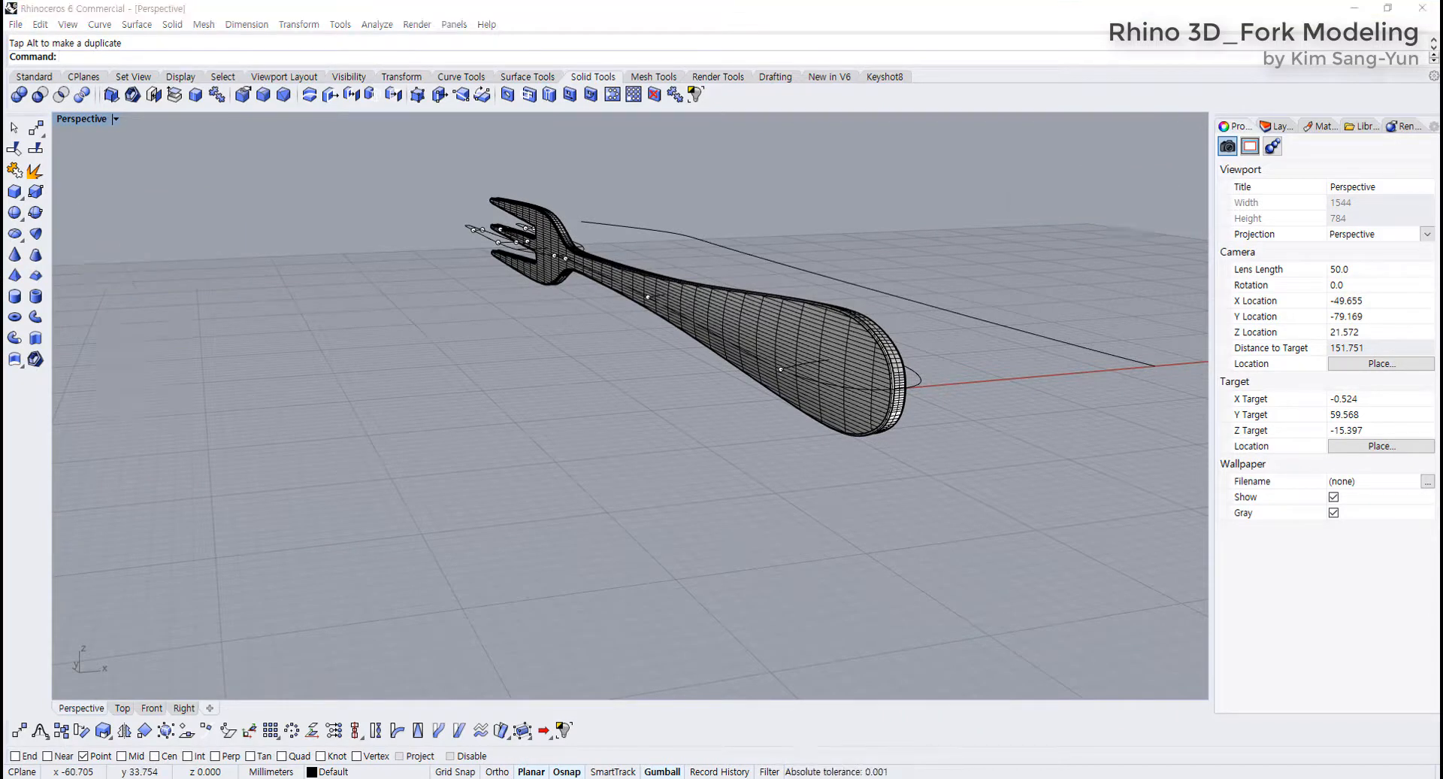
right_drag(681, 214, 481, 274)
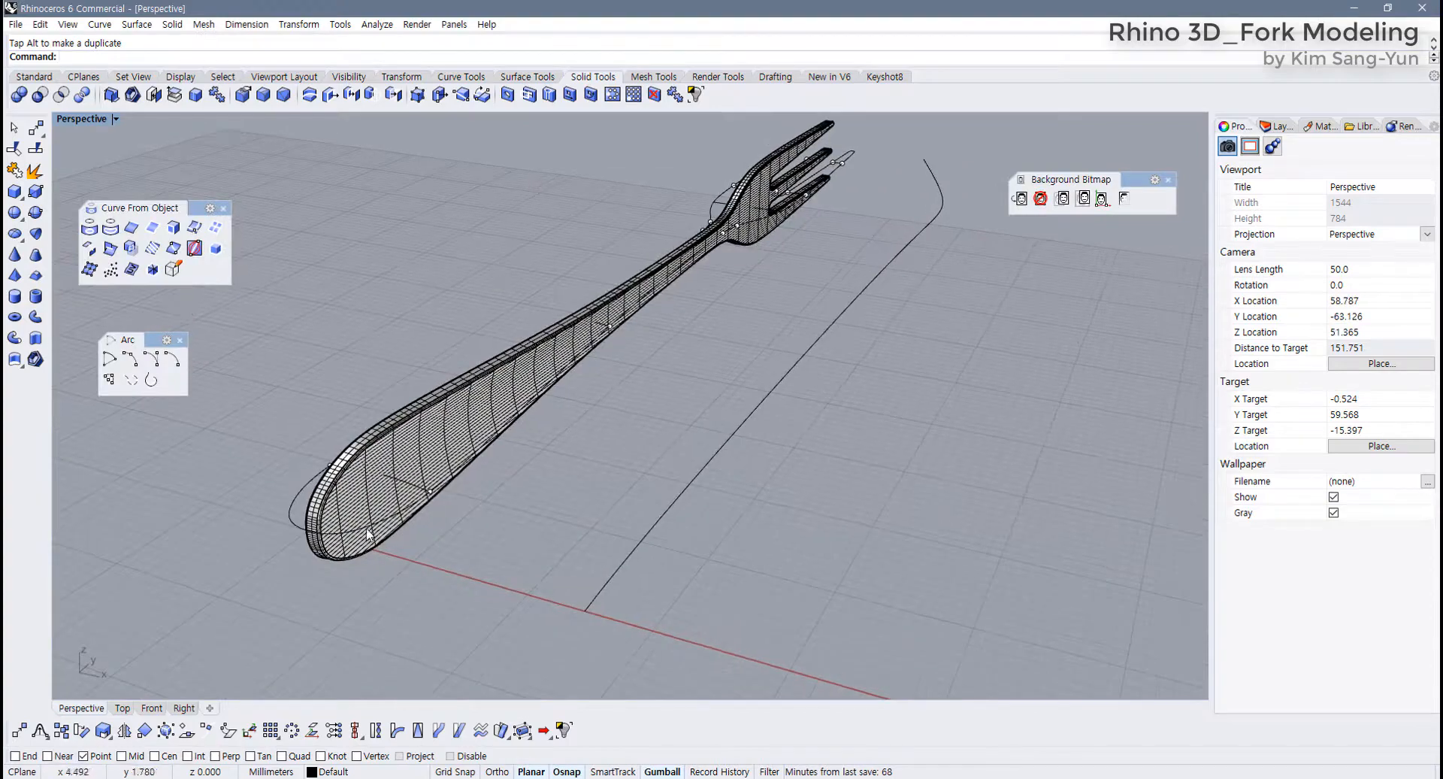
click(116, 121)
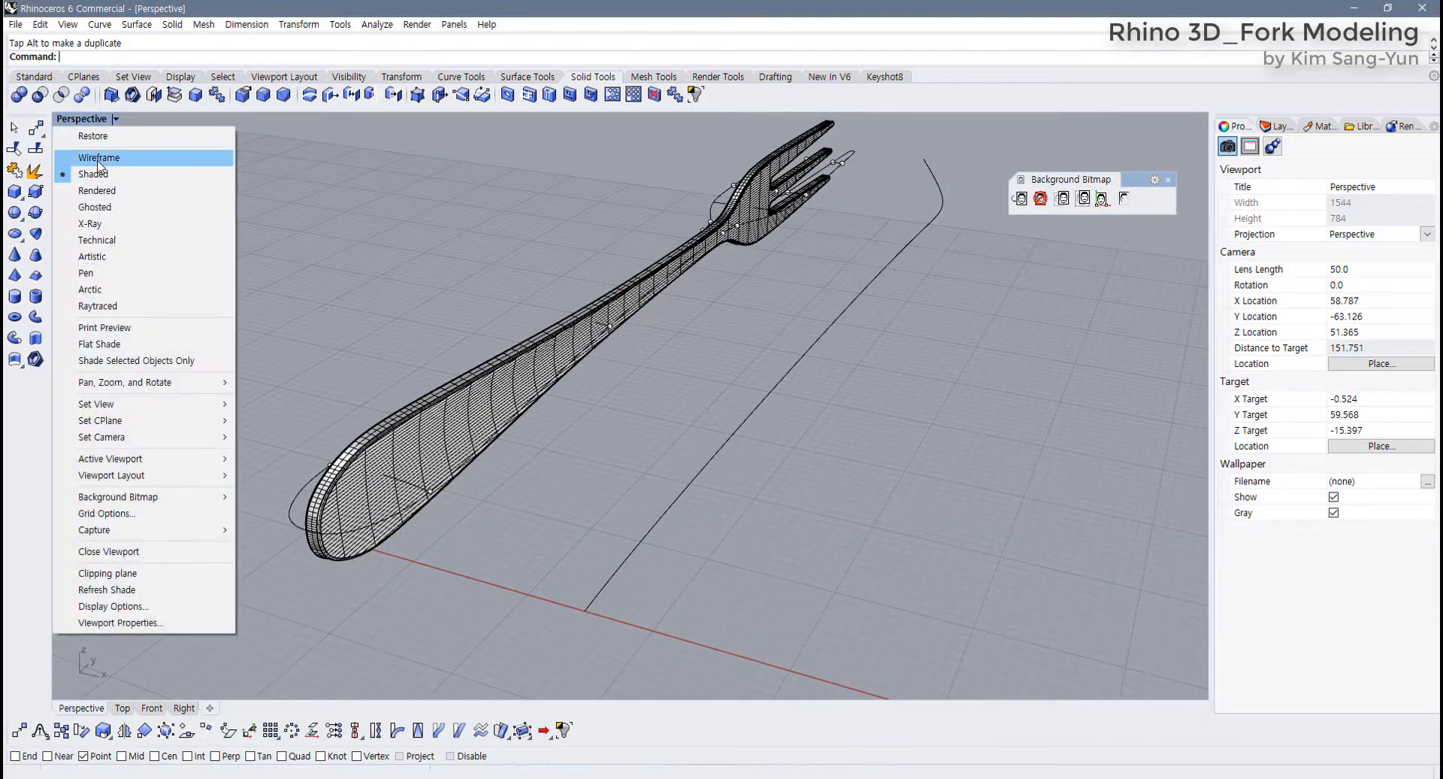
click(82, 155)
Locate the red center curve inside the fork's handle, select it as a check and clear the selection
scroll(337, 524, up, 2)
scroll(337, 524, up, 4)
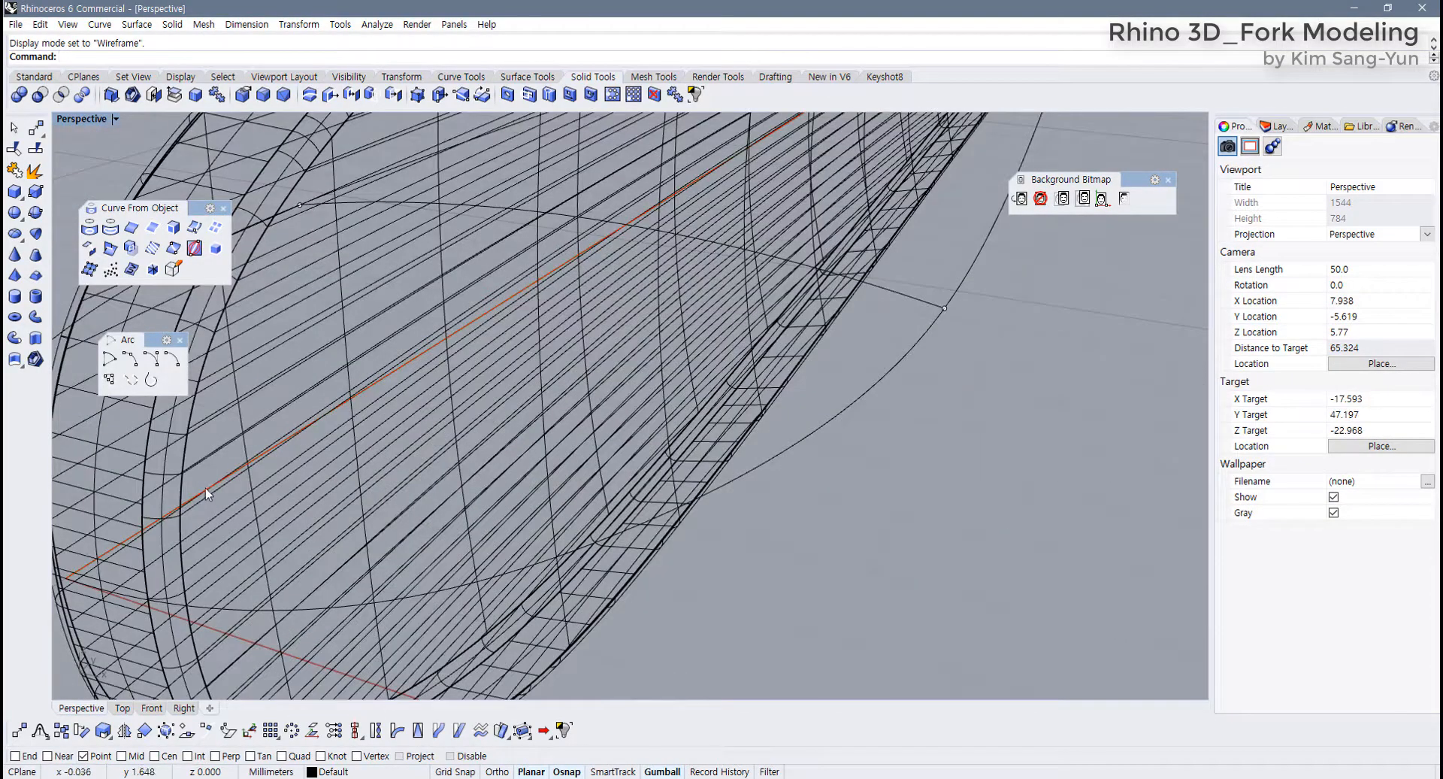
click(205, 489)
click(263, 526)
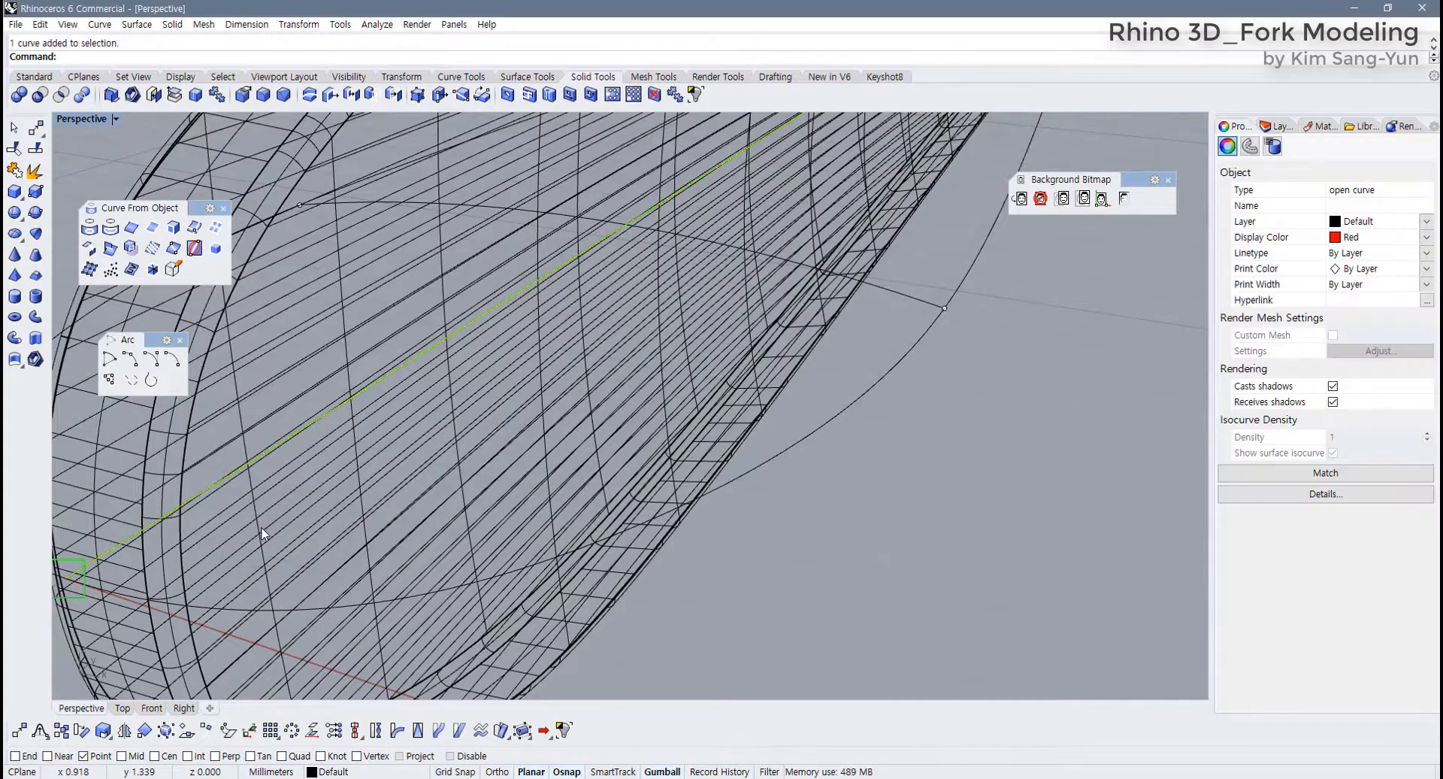
scroll(262, 527, down, 6)
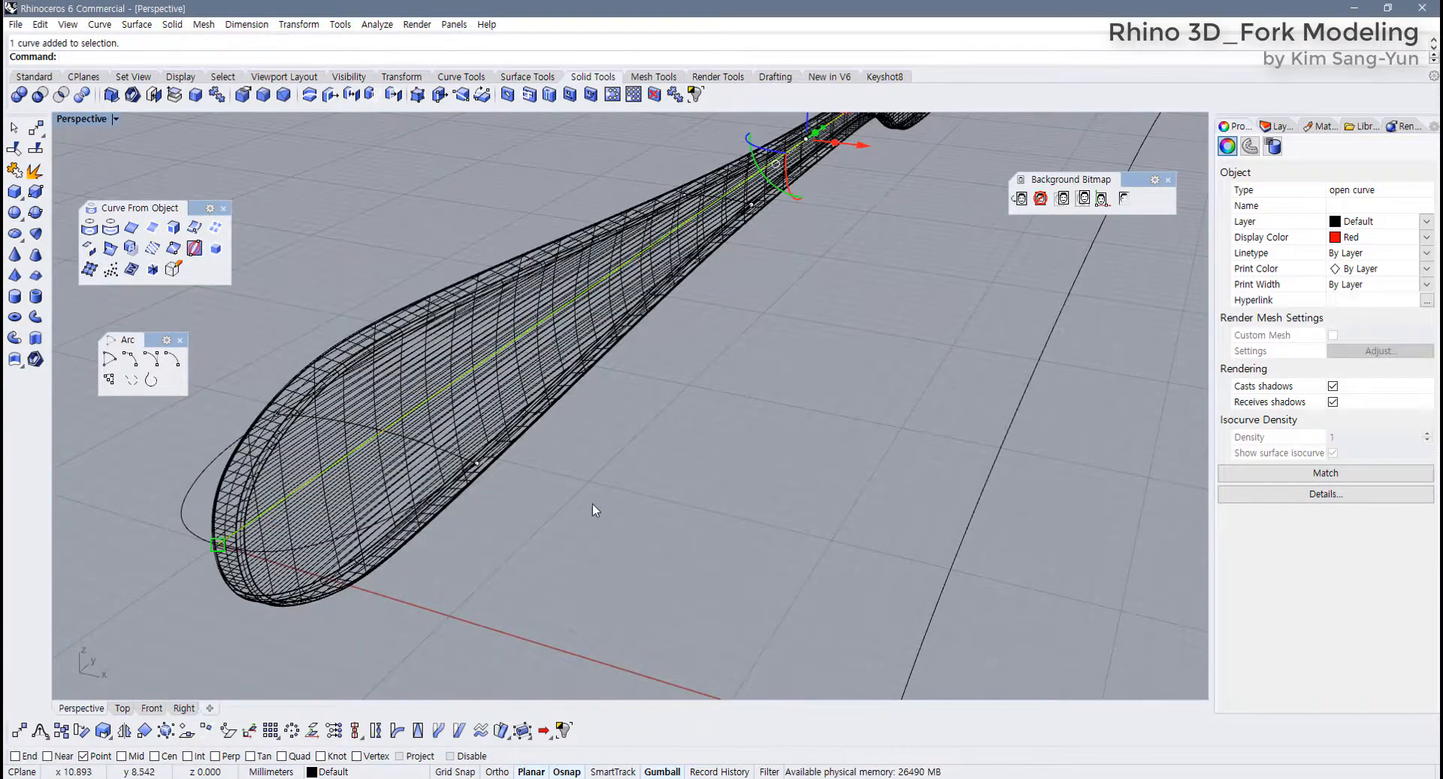
click(593, 504)
scroll(506, 480, down, 8)
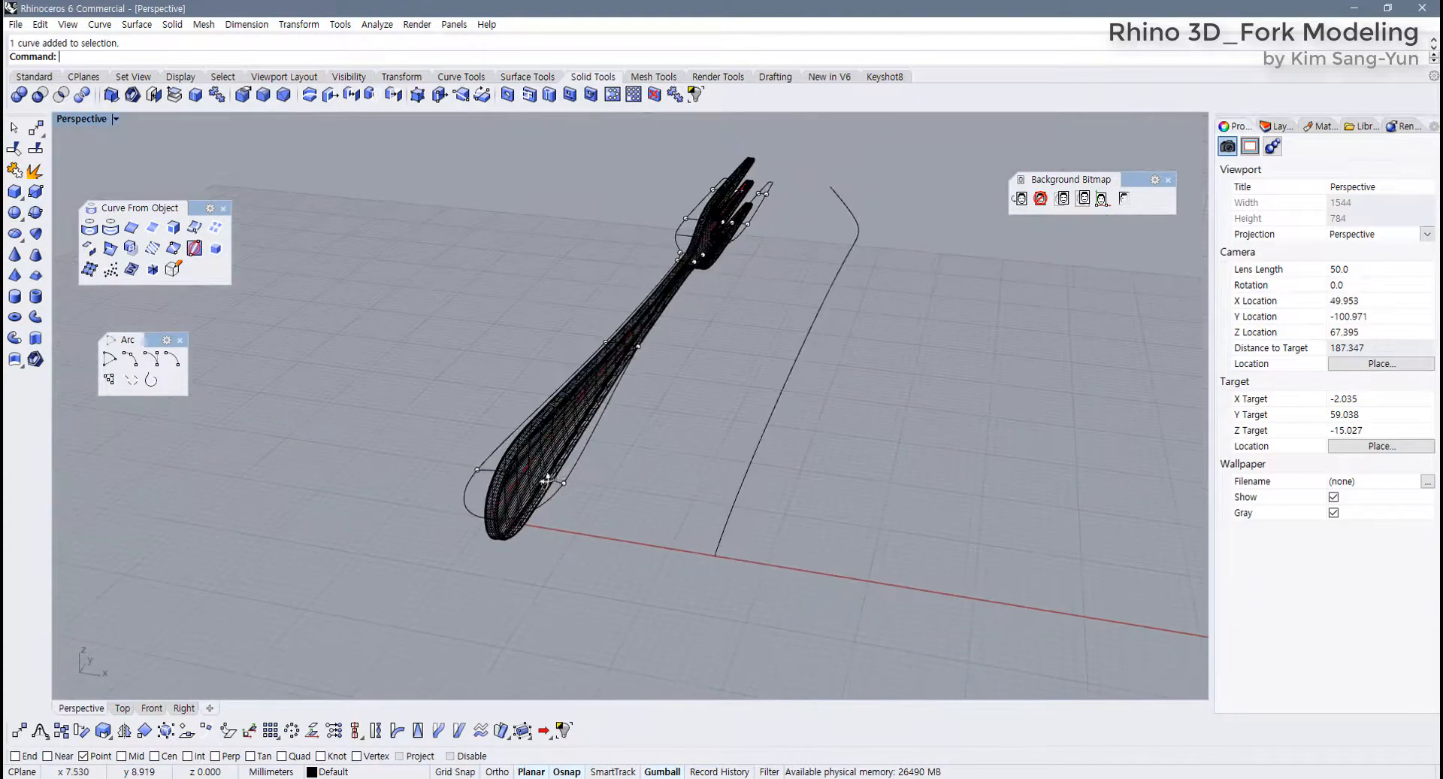
scroll(623, 460, up, 2)
right_drag(546, 481, 538, 451)
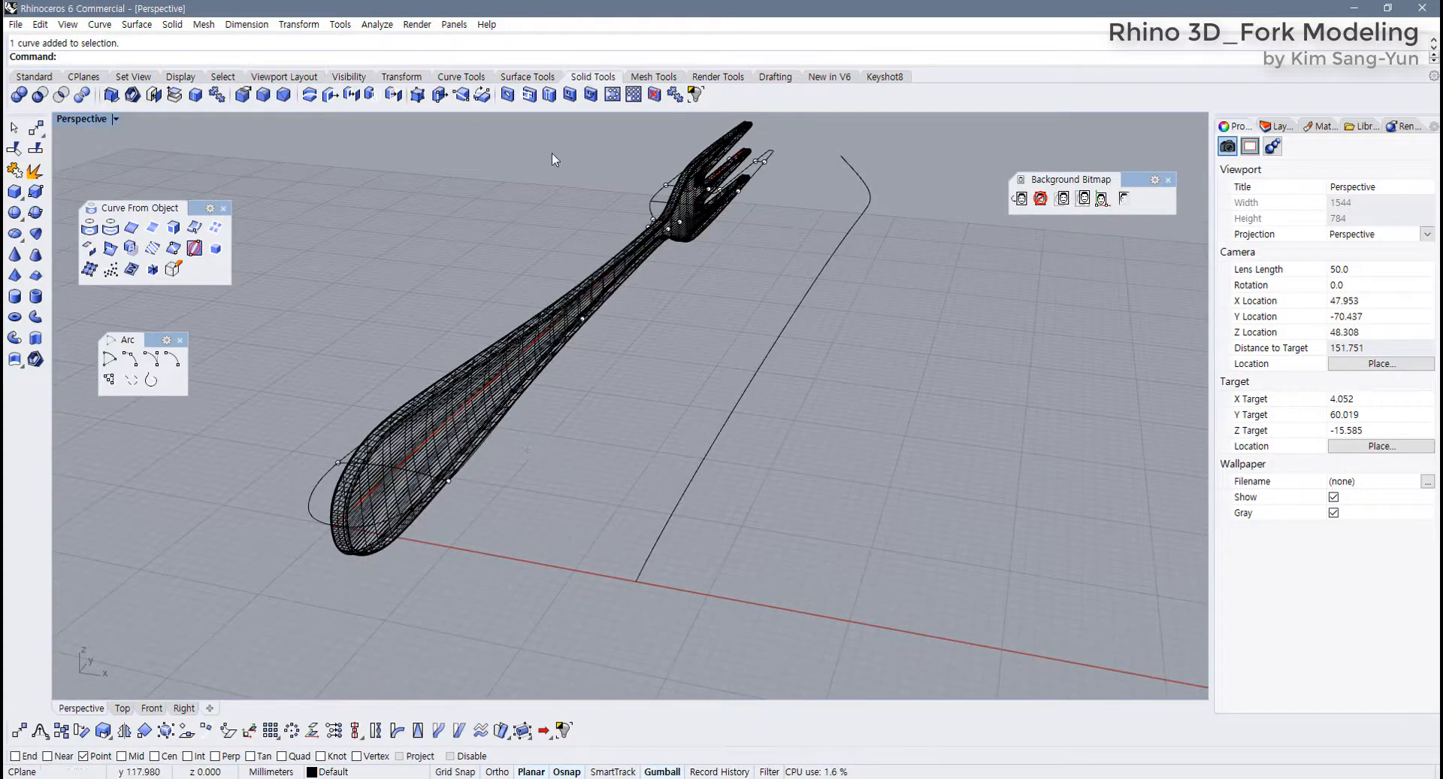
Flow a copy of the fork from the red center curve onto the side profile curve, picking both curves near the handle end
click(399, 78)
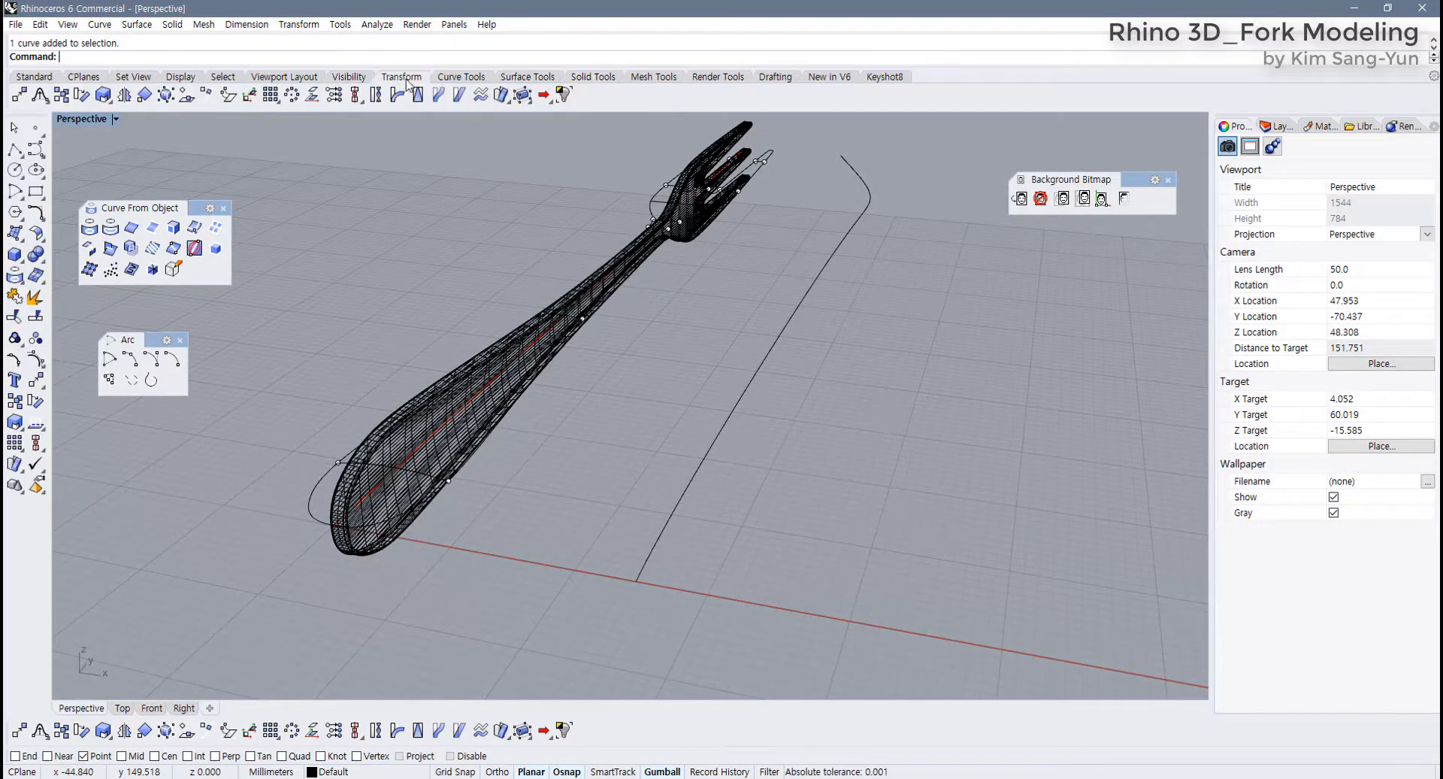
click(441, 101)
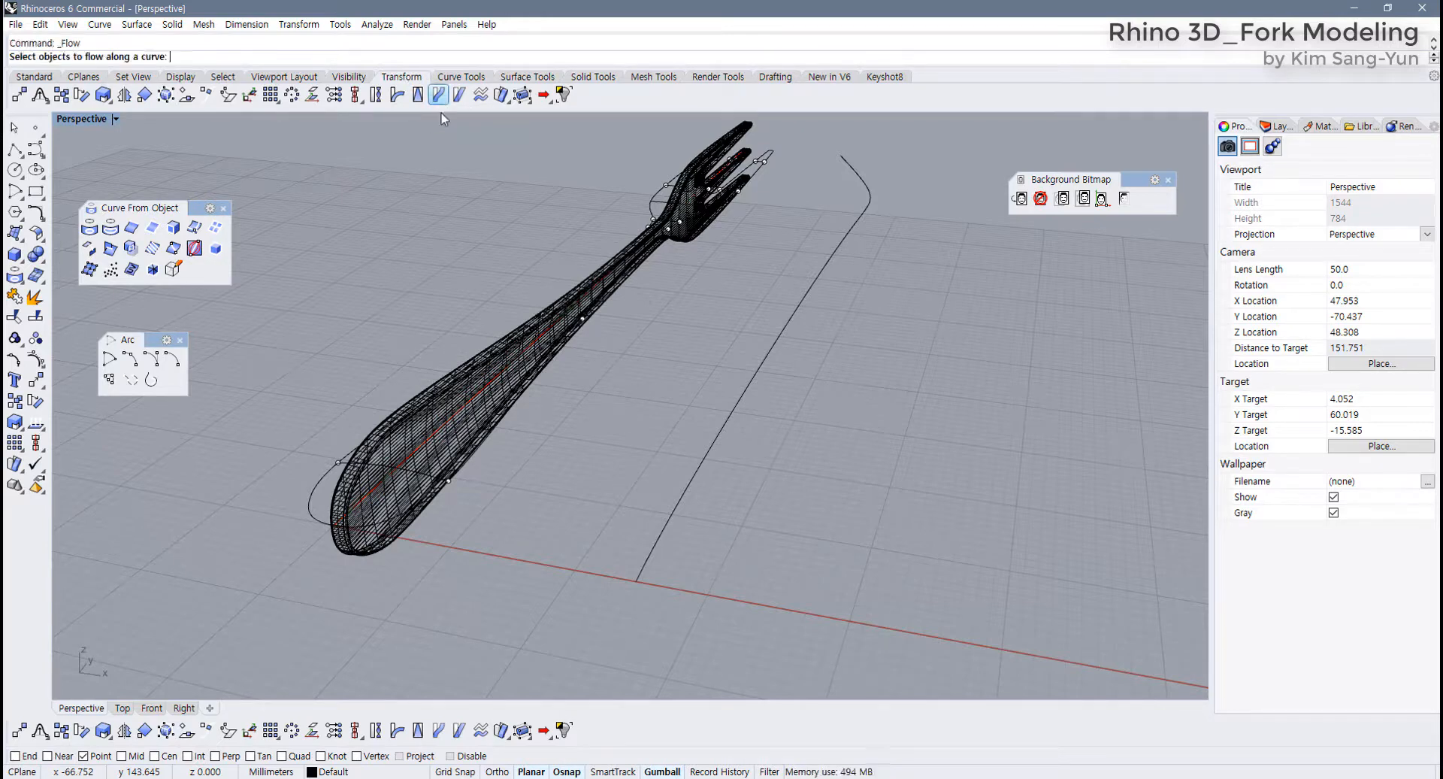
click(400, 448)
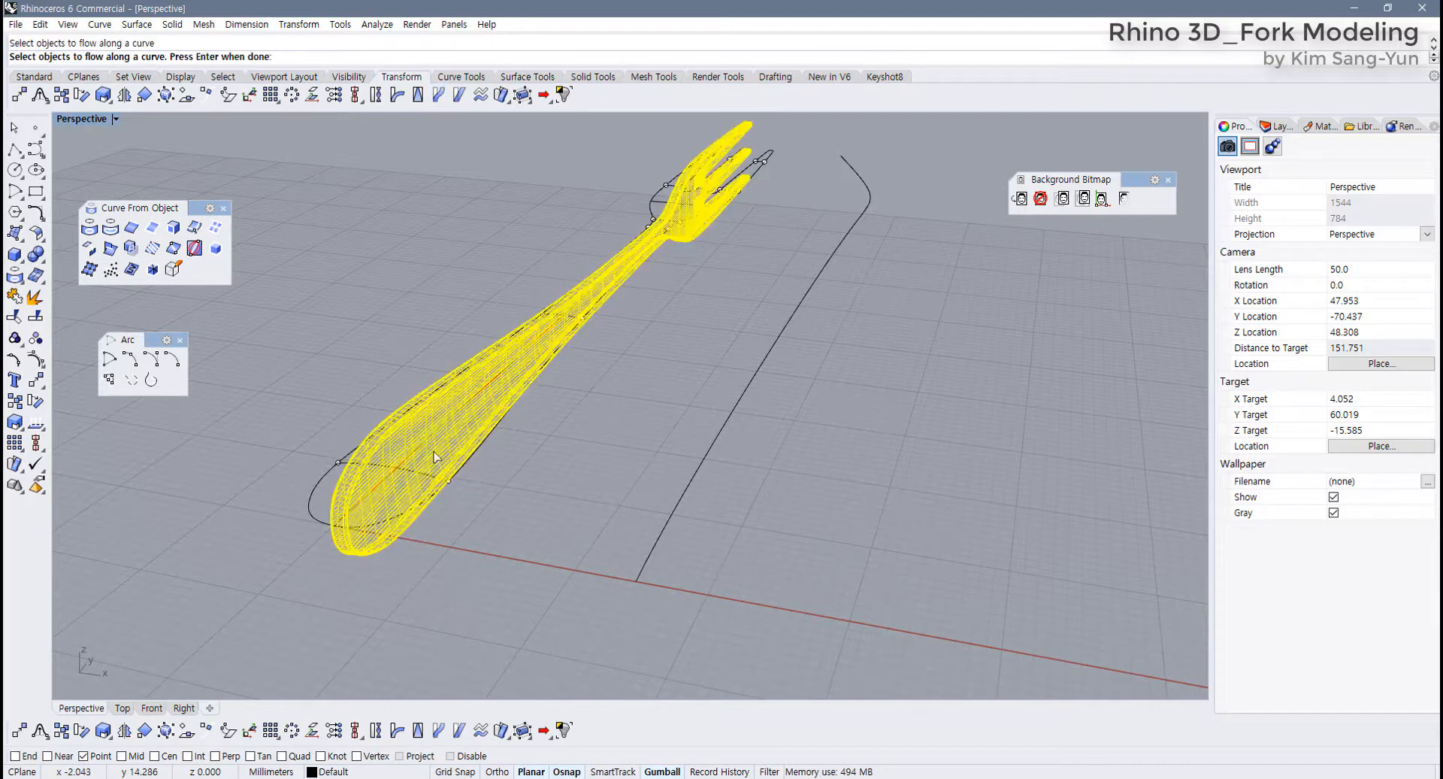
key(Return)
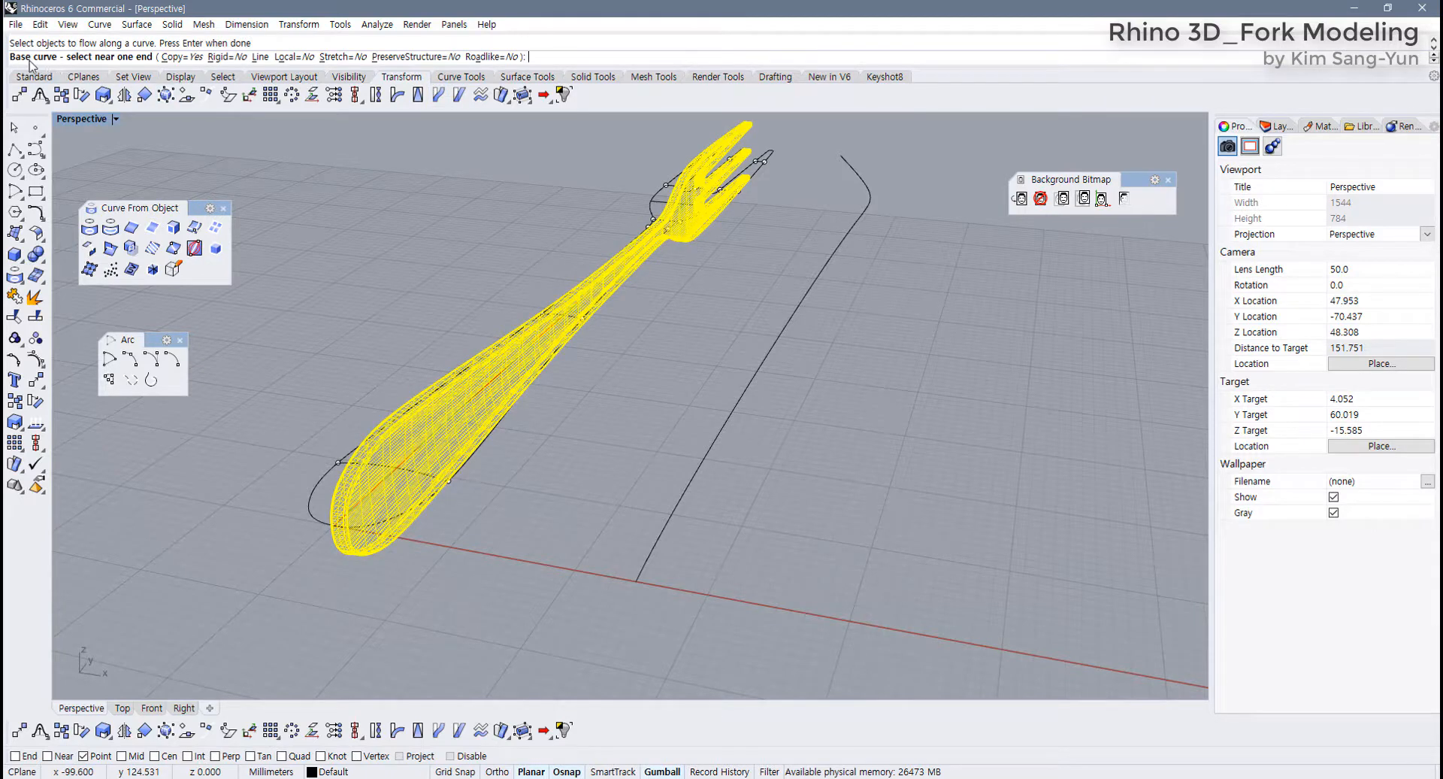
scroll(388, 451, up, 2)
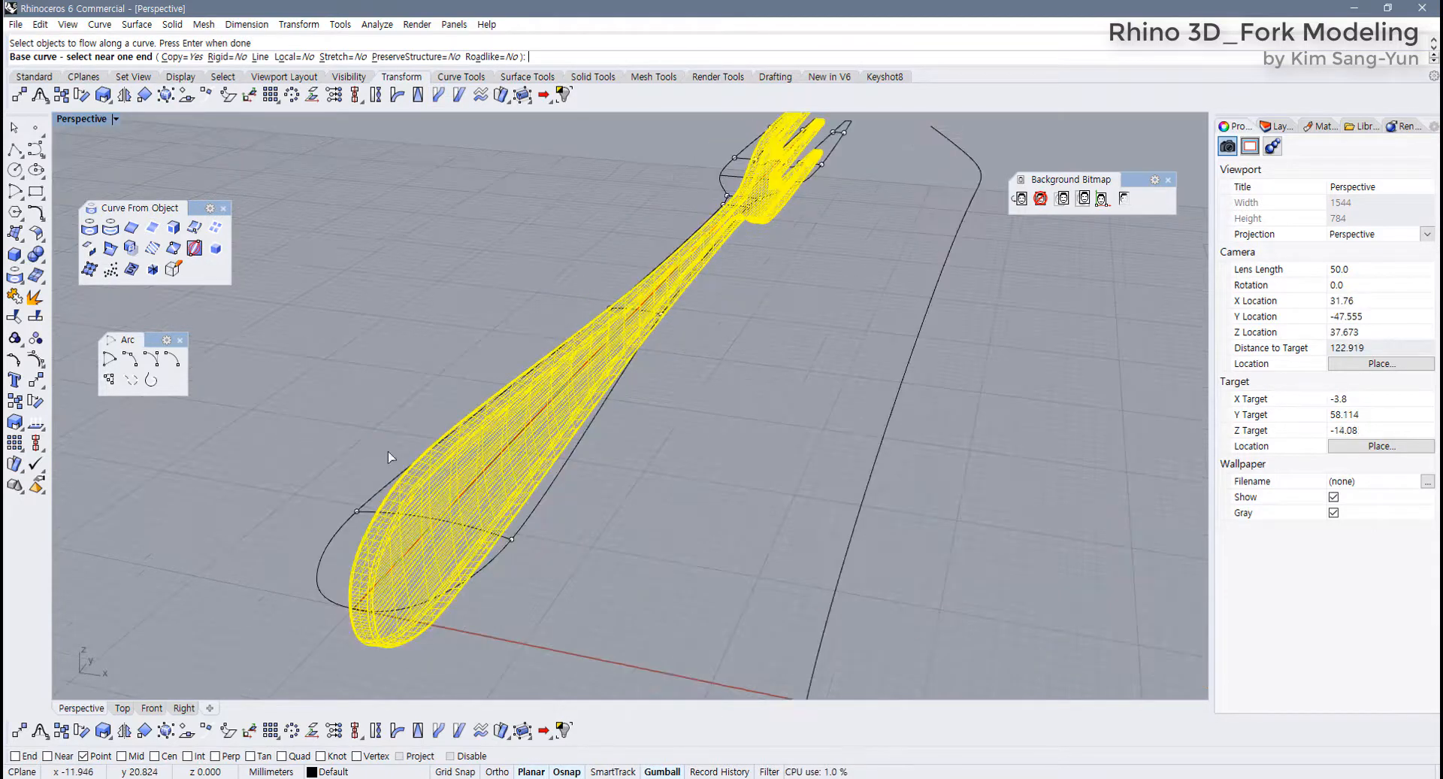
scroll(361, 514, up, 2)
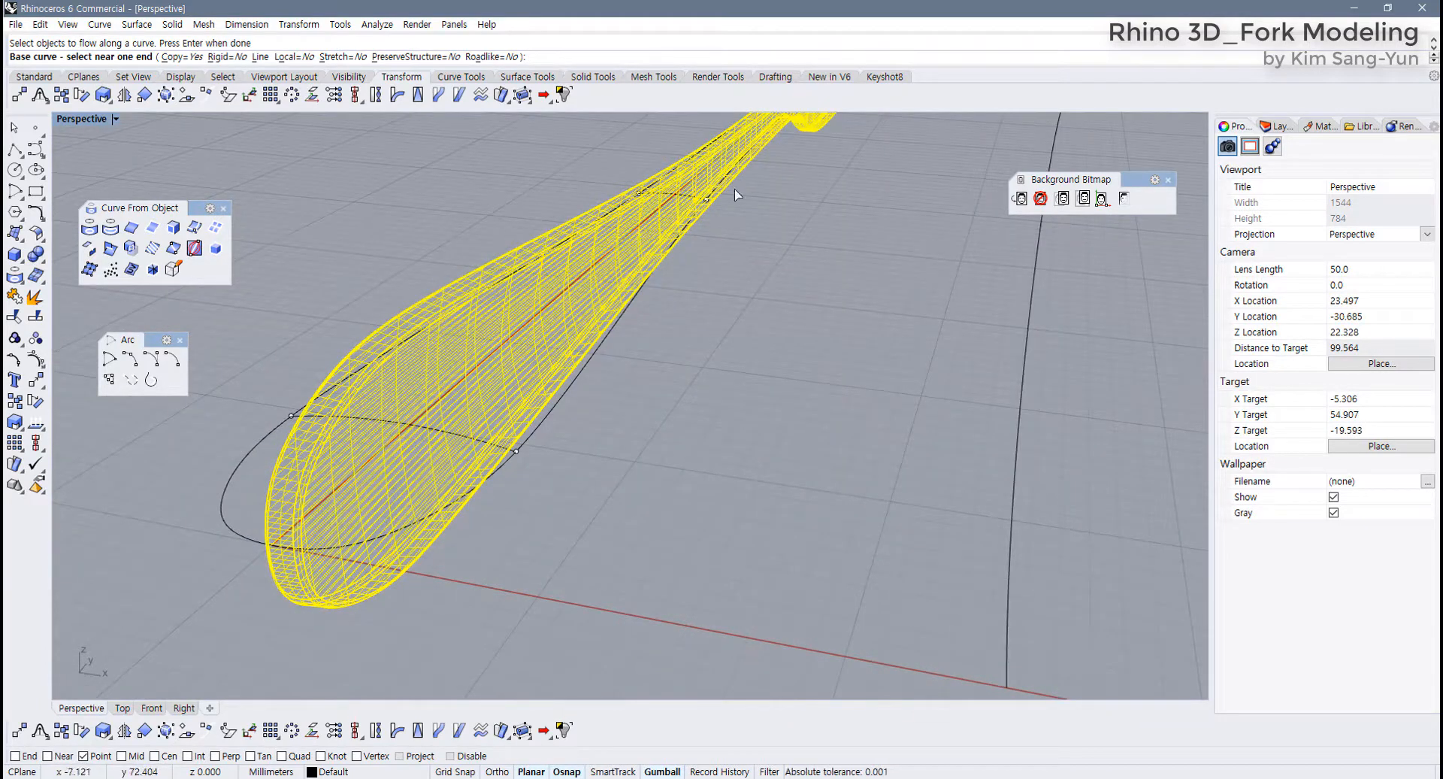
click(327, 505)
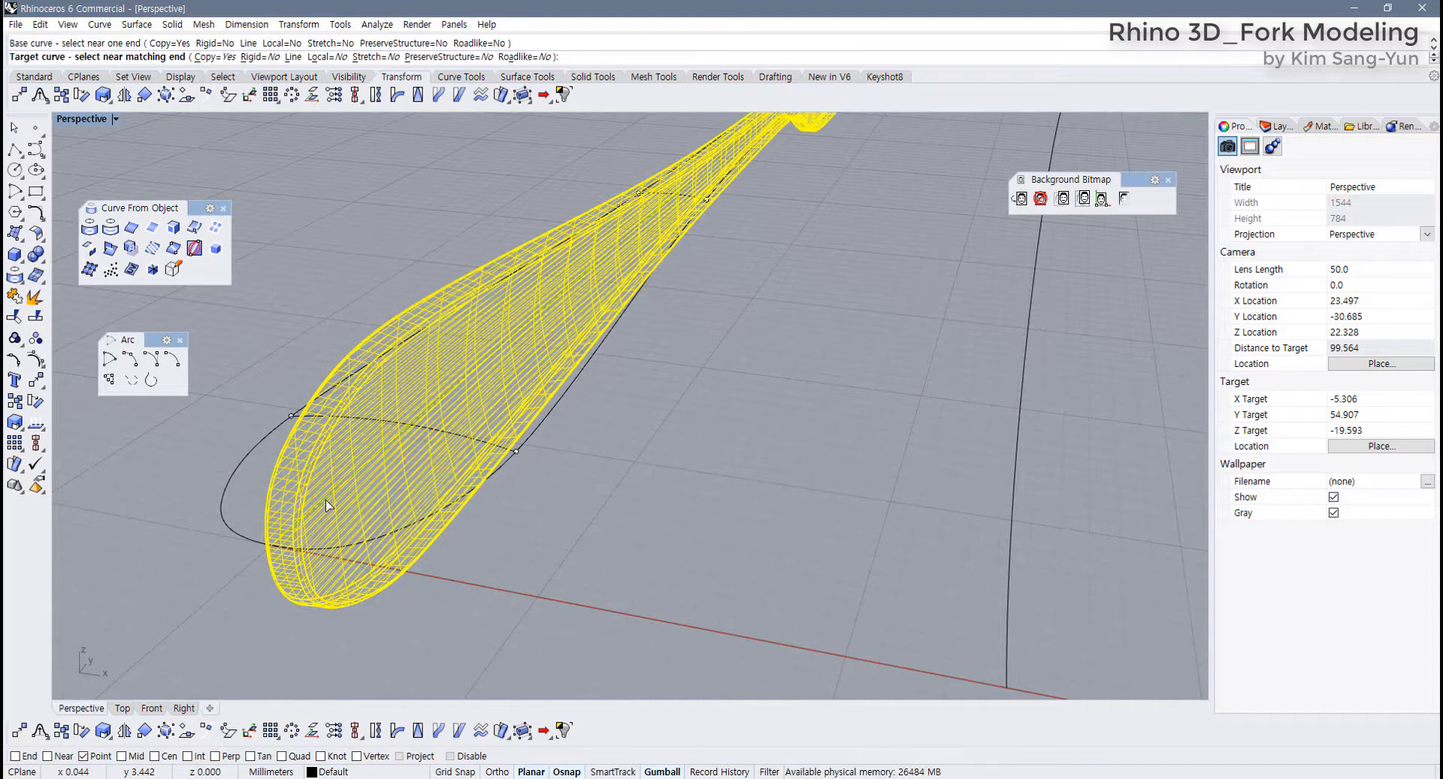
scroll(470, 499, down, 5)
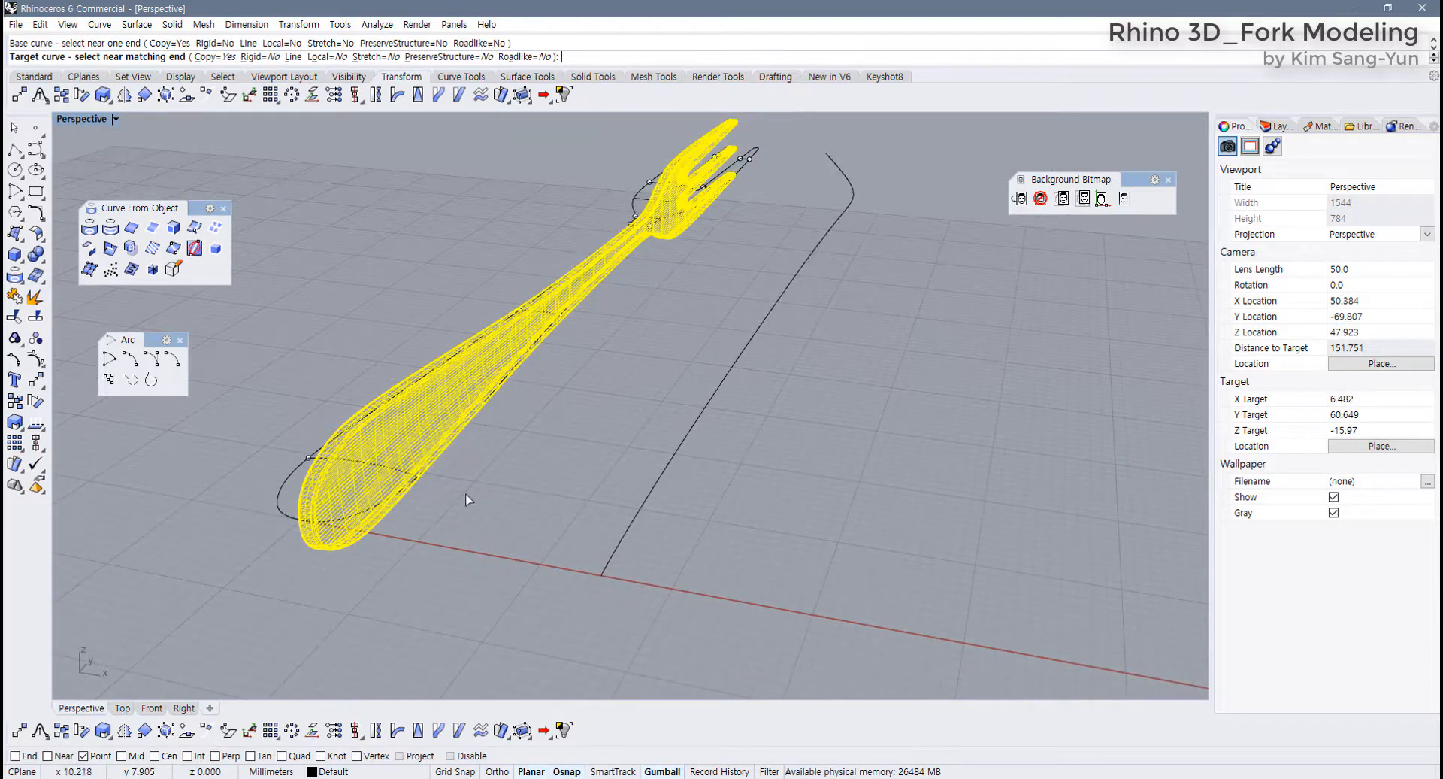
click(477, 554)
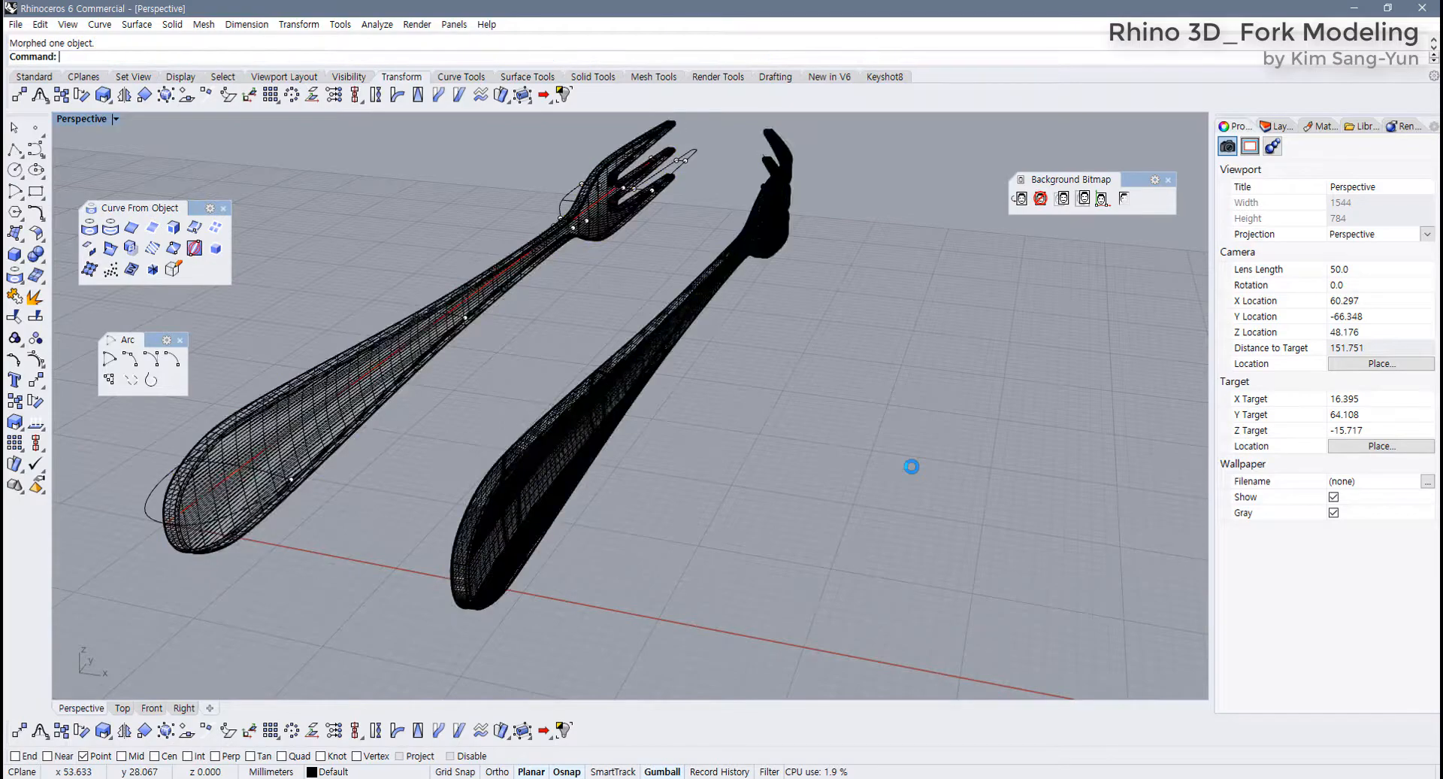
Undo the flowed fork copy, keep the original solid's 90° upright rotation, and reselect the original fork solid
right_drag(692, 493, 514, 462)
click(386, 461)
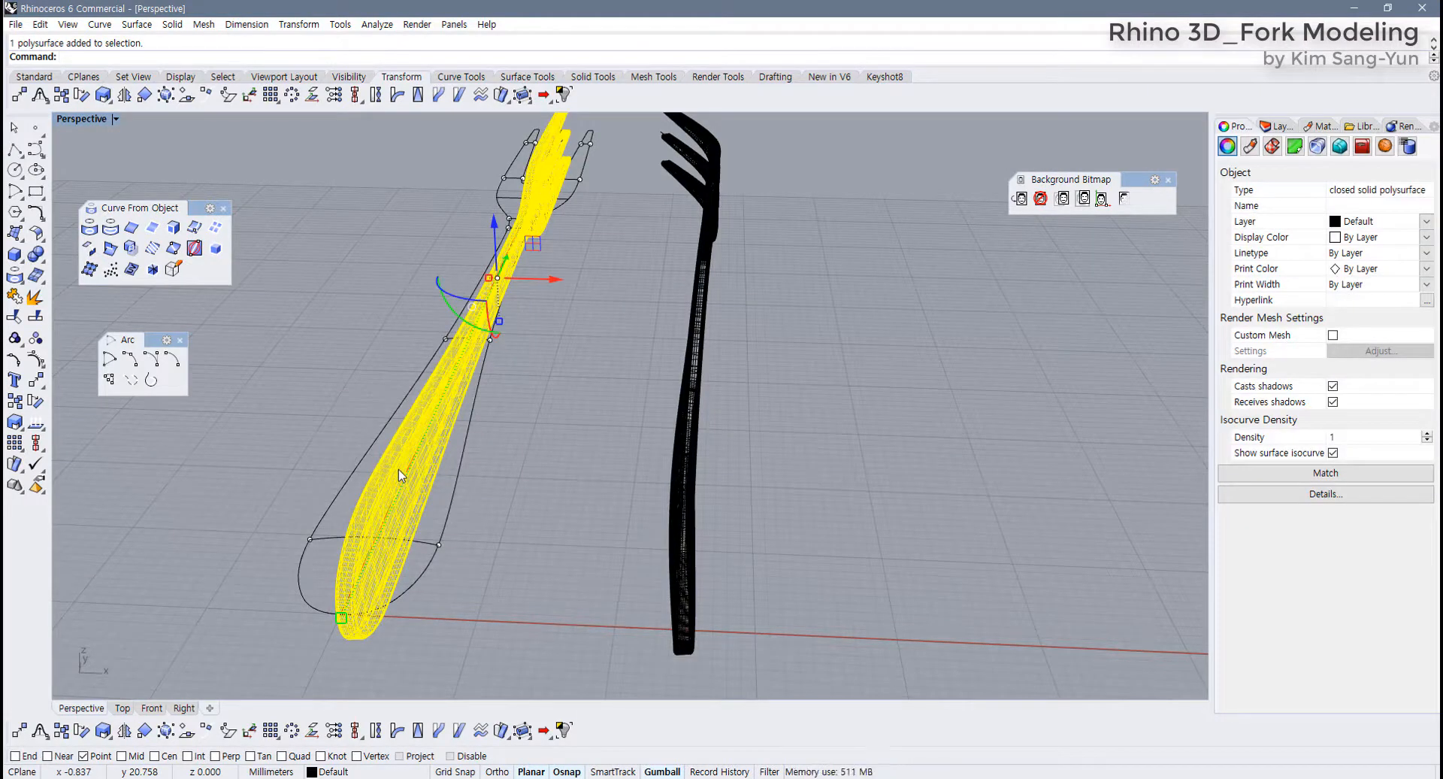
key(ctrl+z)
key(ctrl+z)
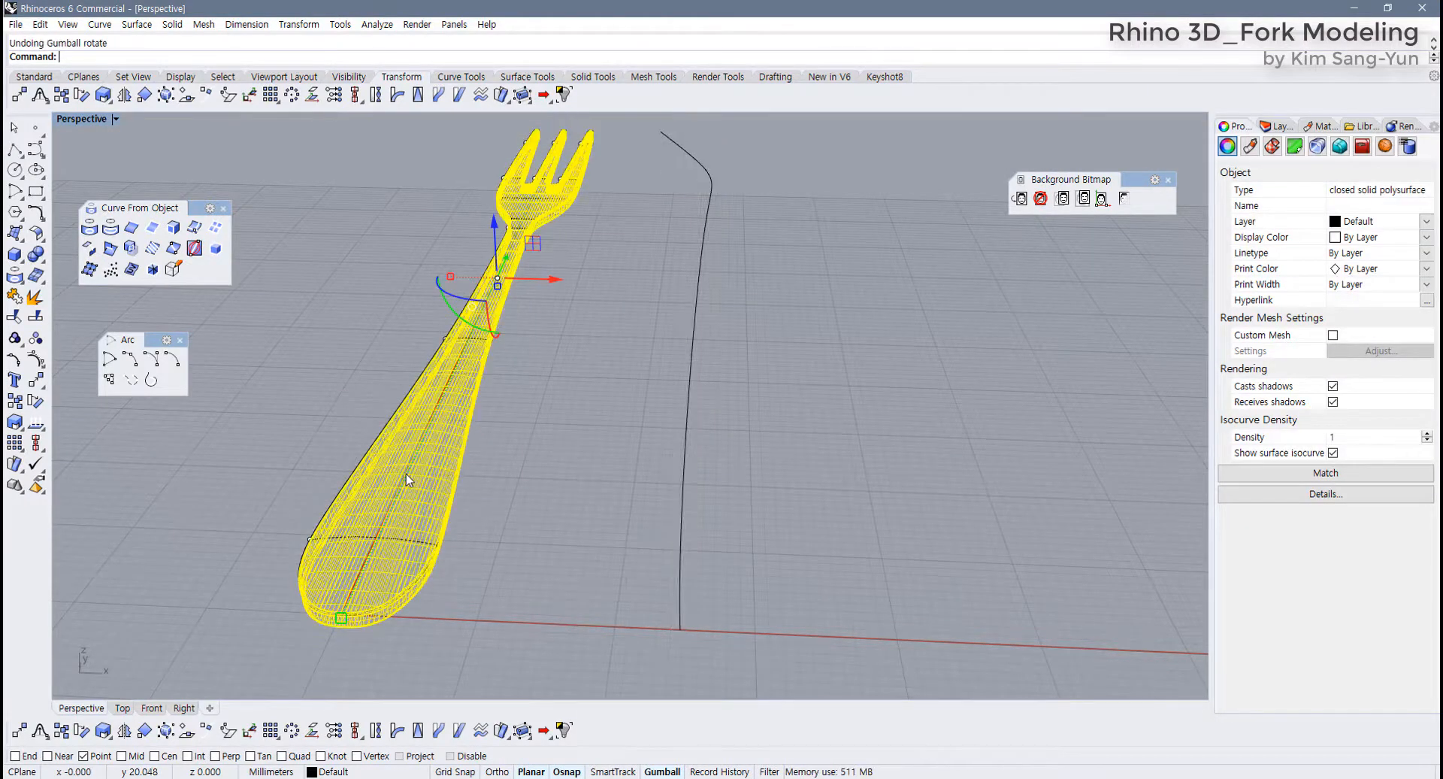
click(34, 76)
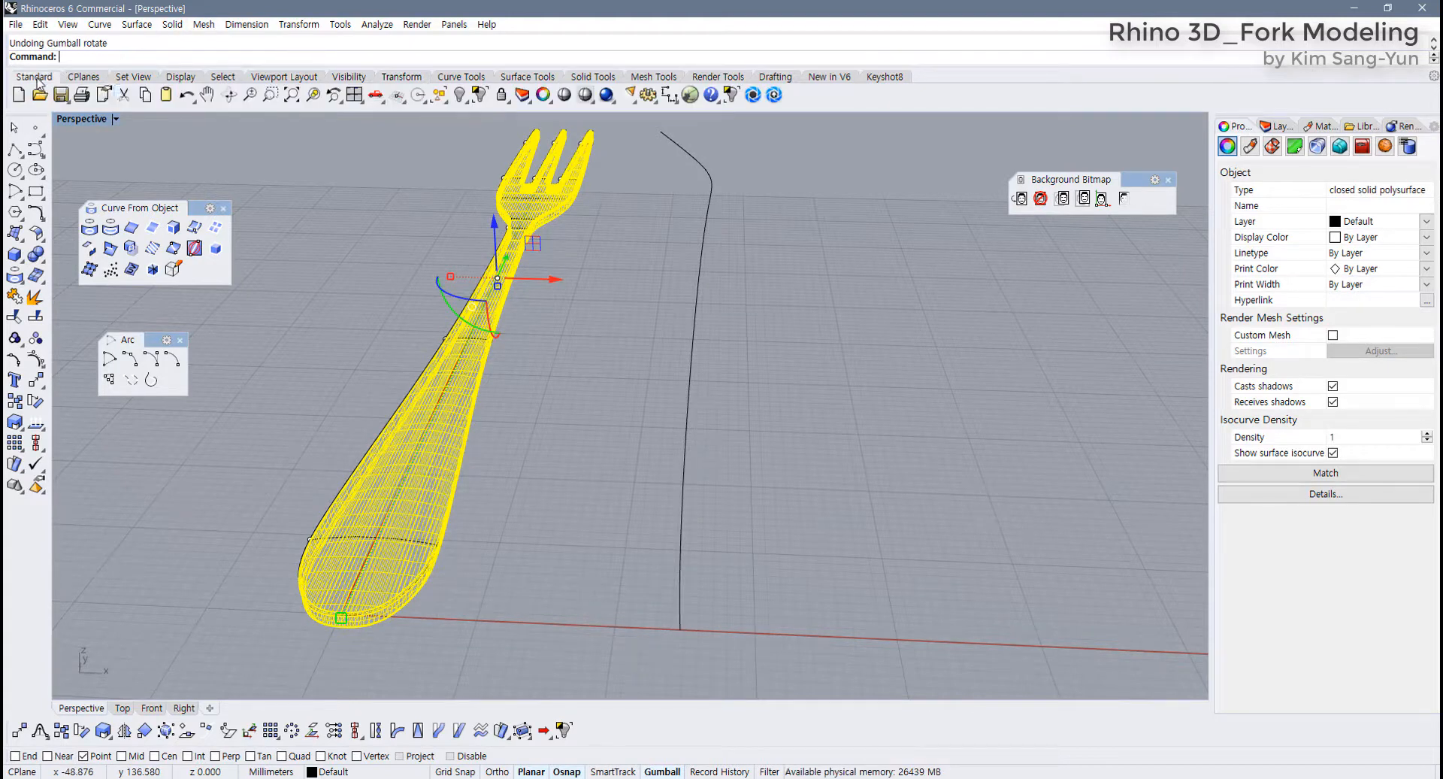
right_click(186, 95)
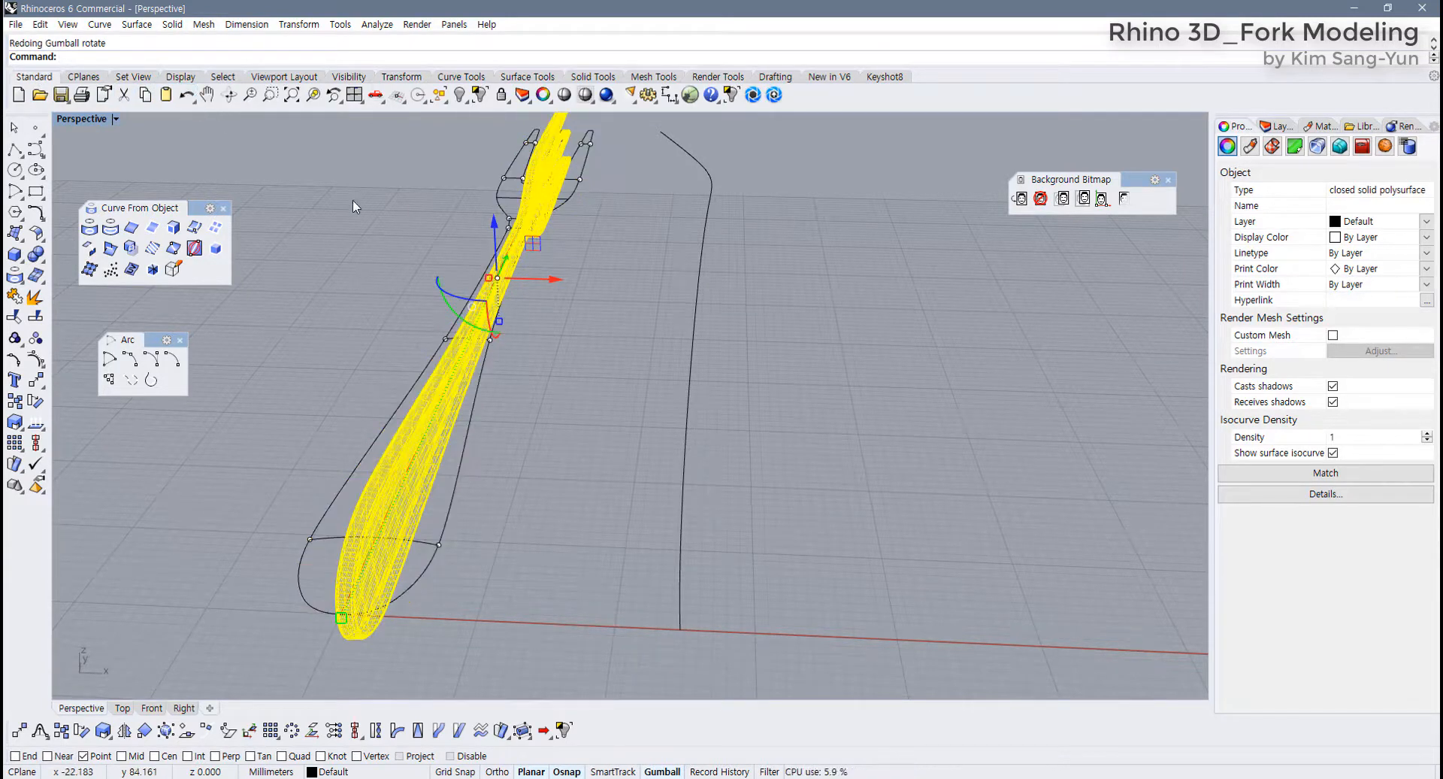
key(Escape)
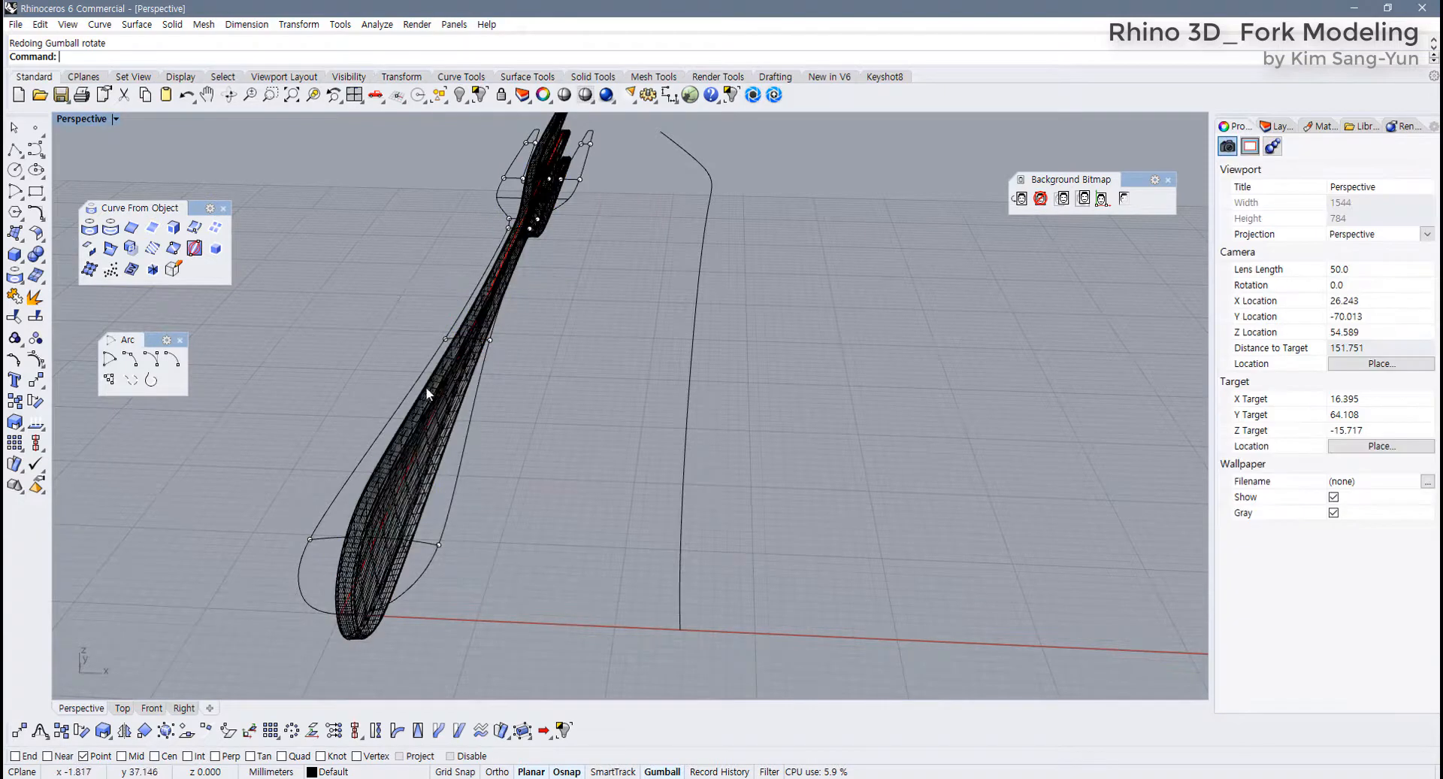
click(427, 406)
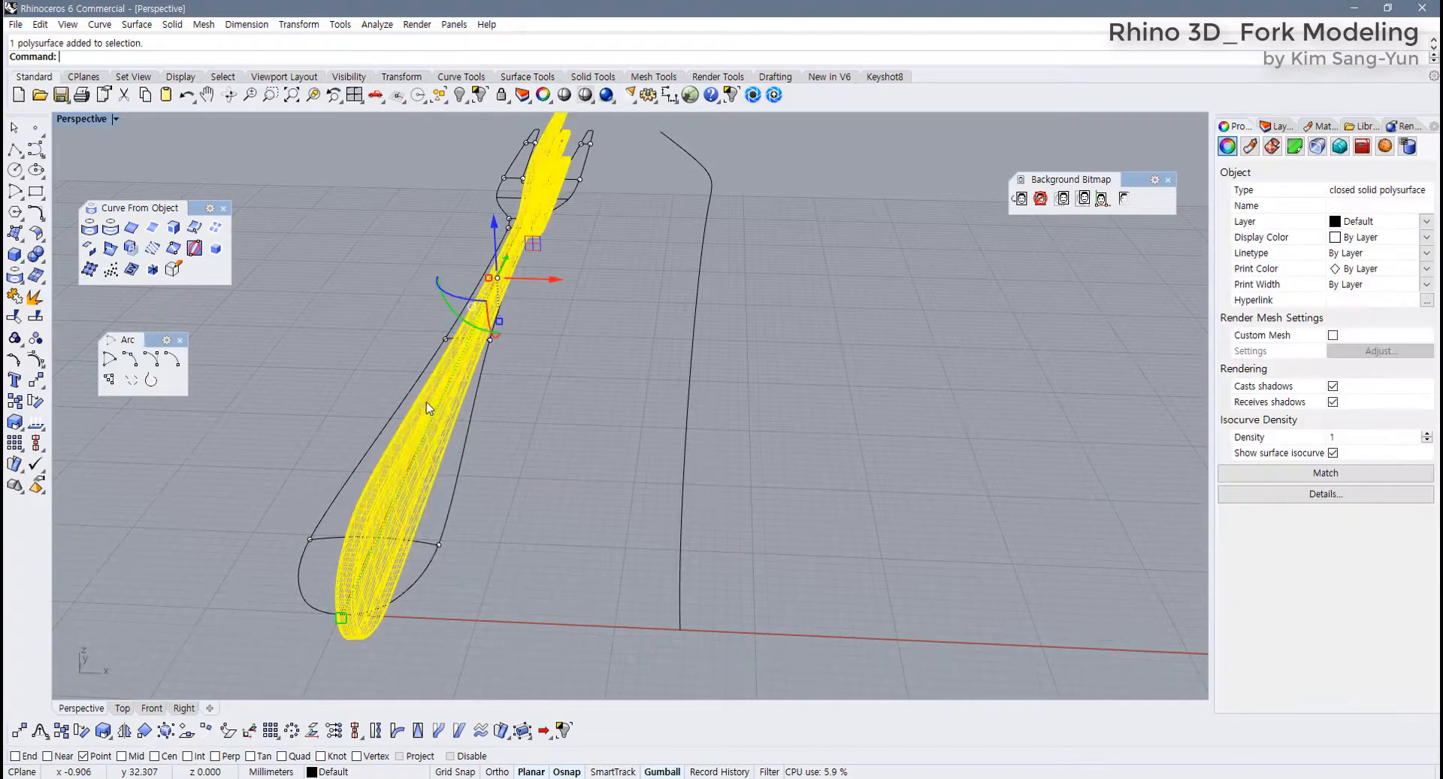
click(401, 76)
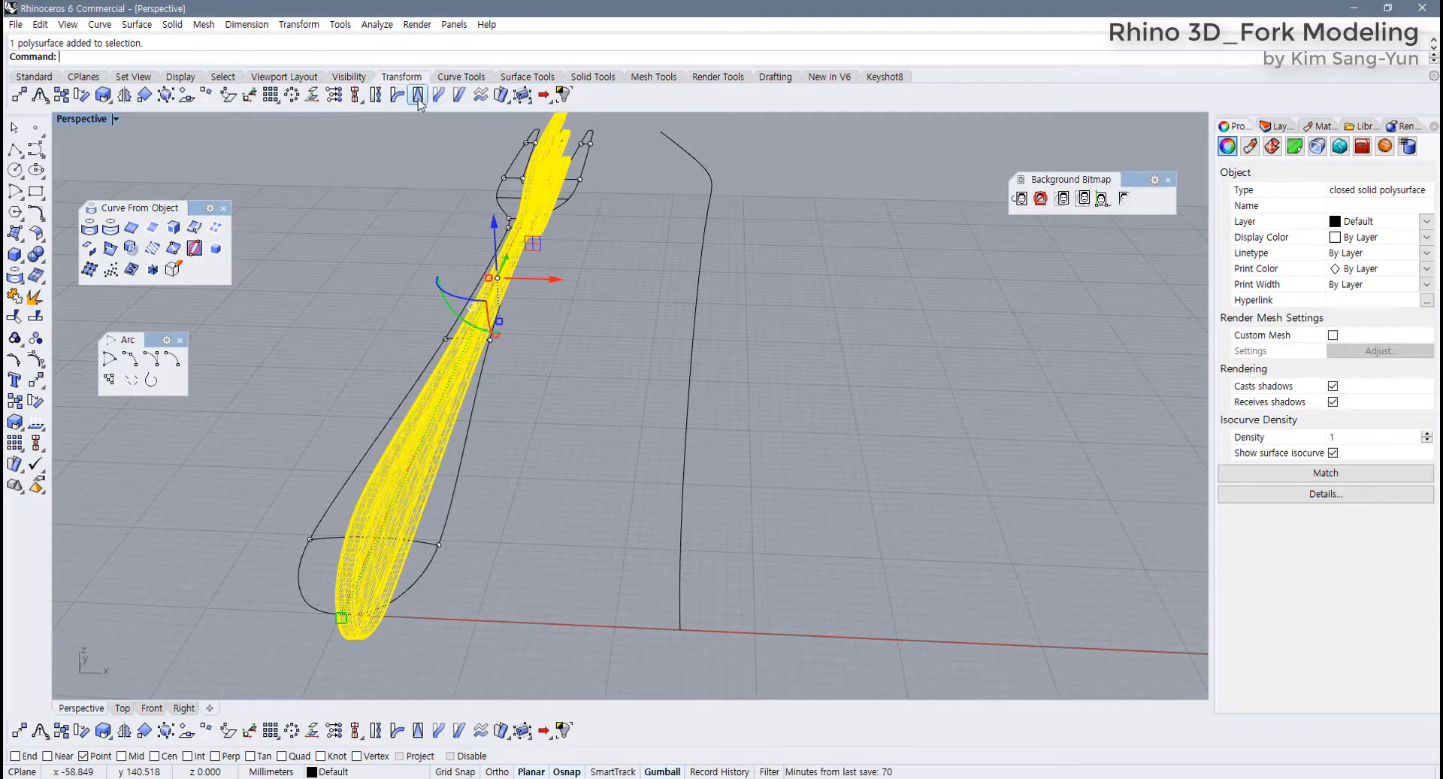
click(439, 97)
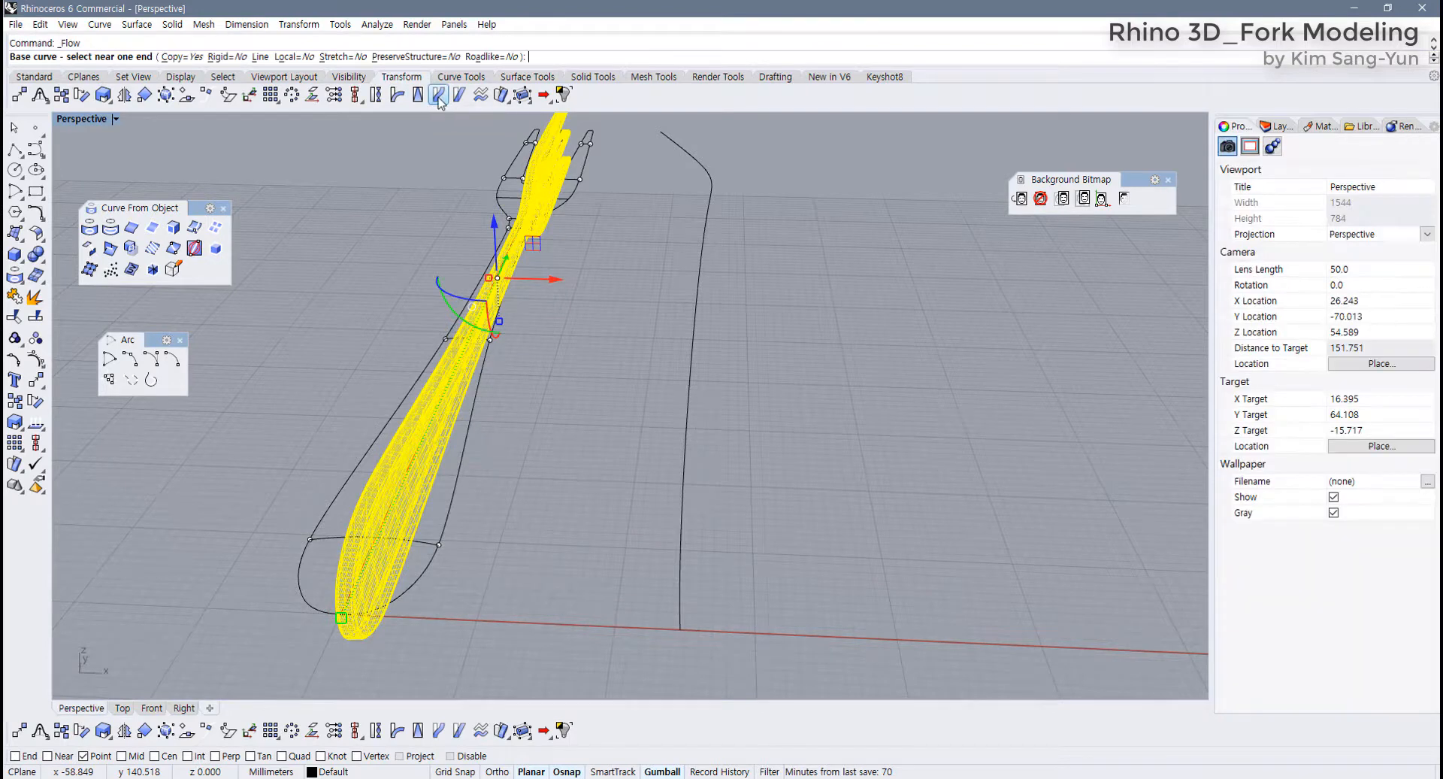
click(177, 58)
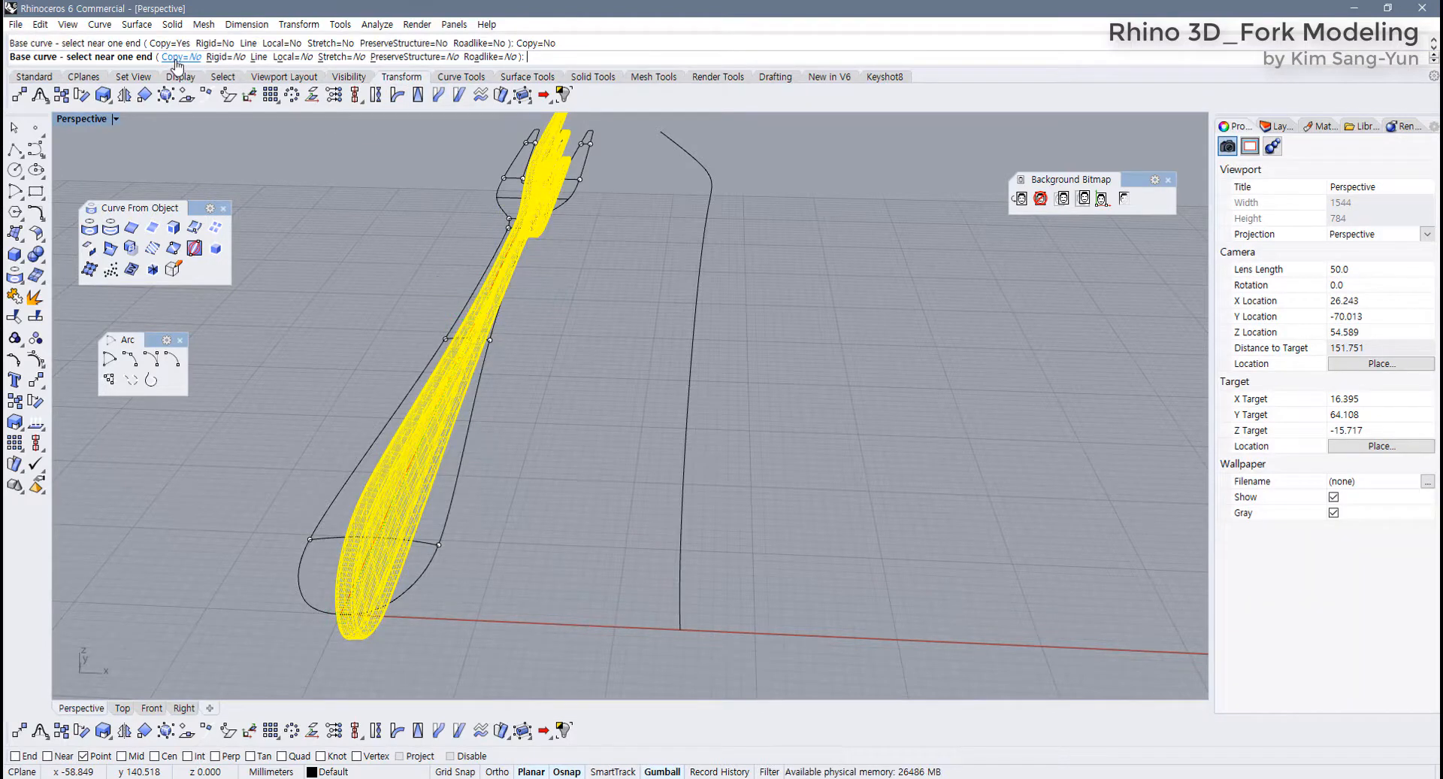
click(360, 574)
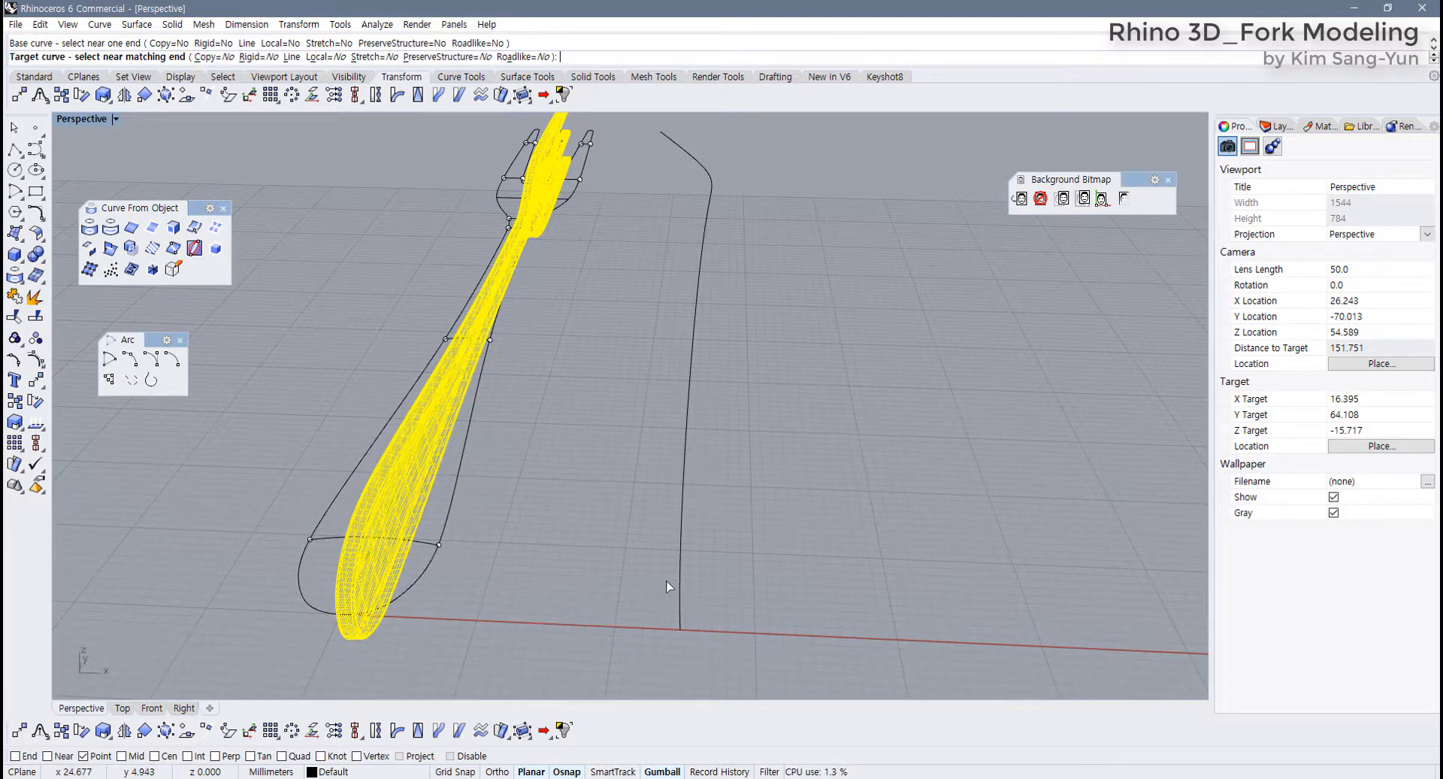
right_drag(644, 541, 493, 538)
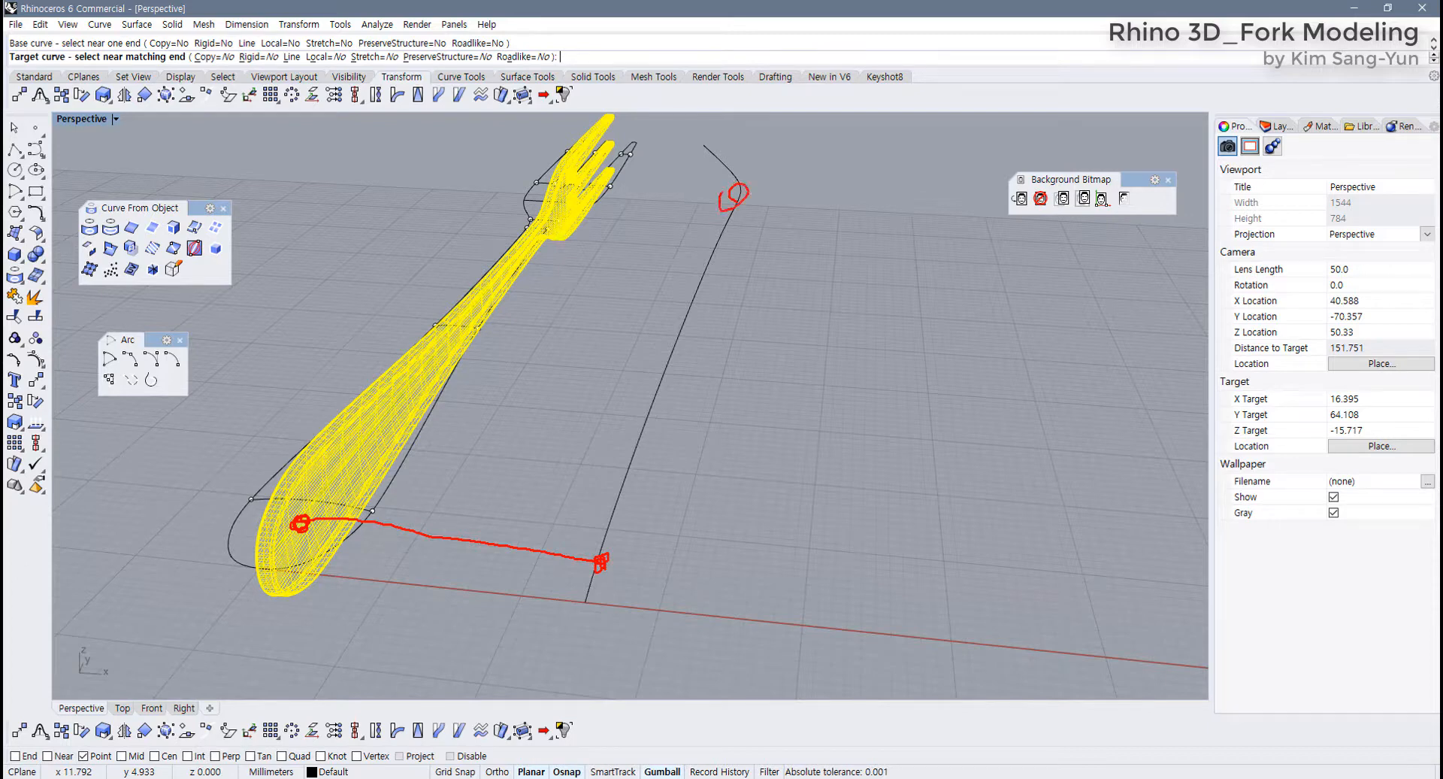
drag(304, 518, 786, 166)
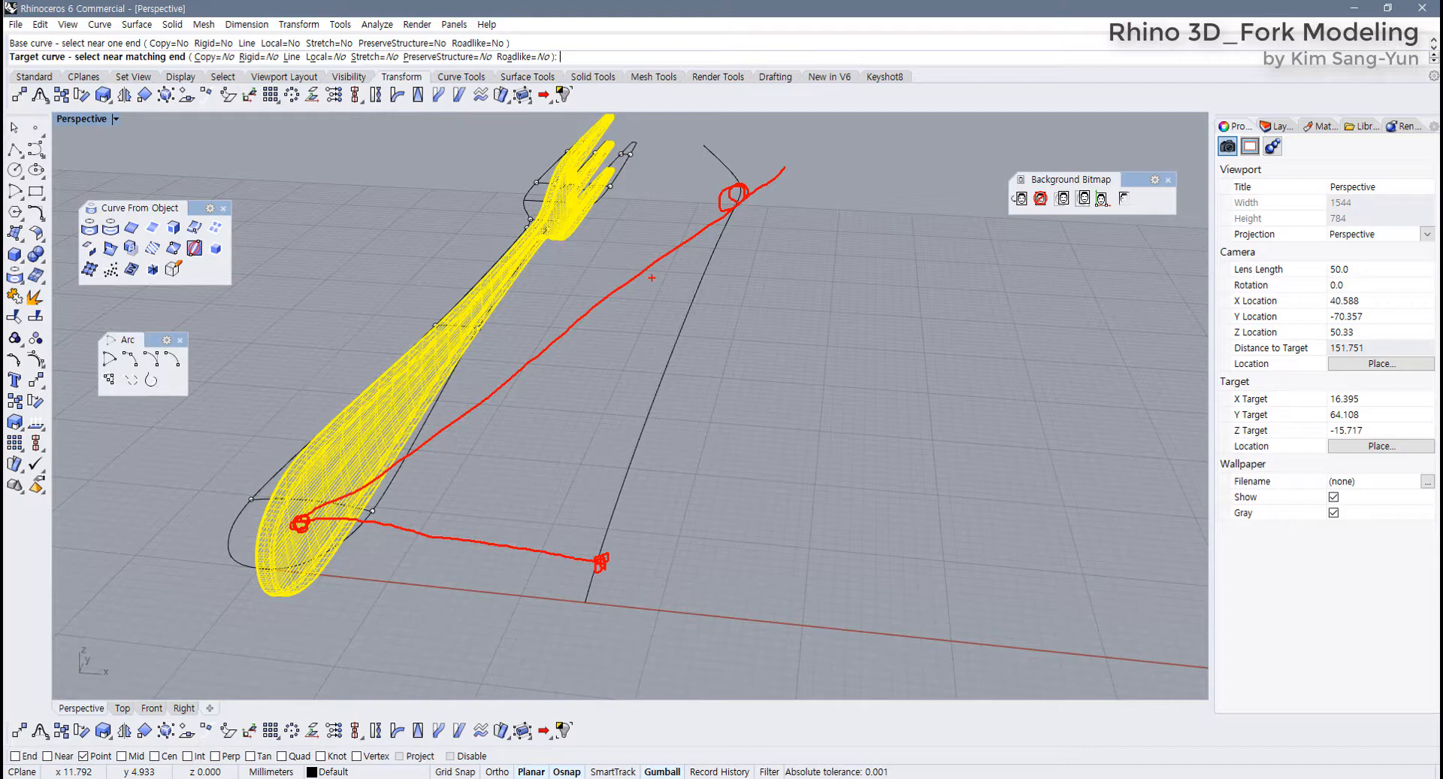
key(Escape)
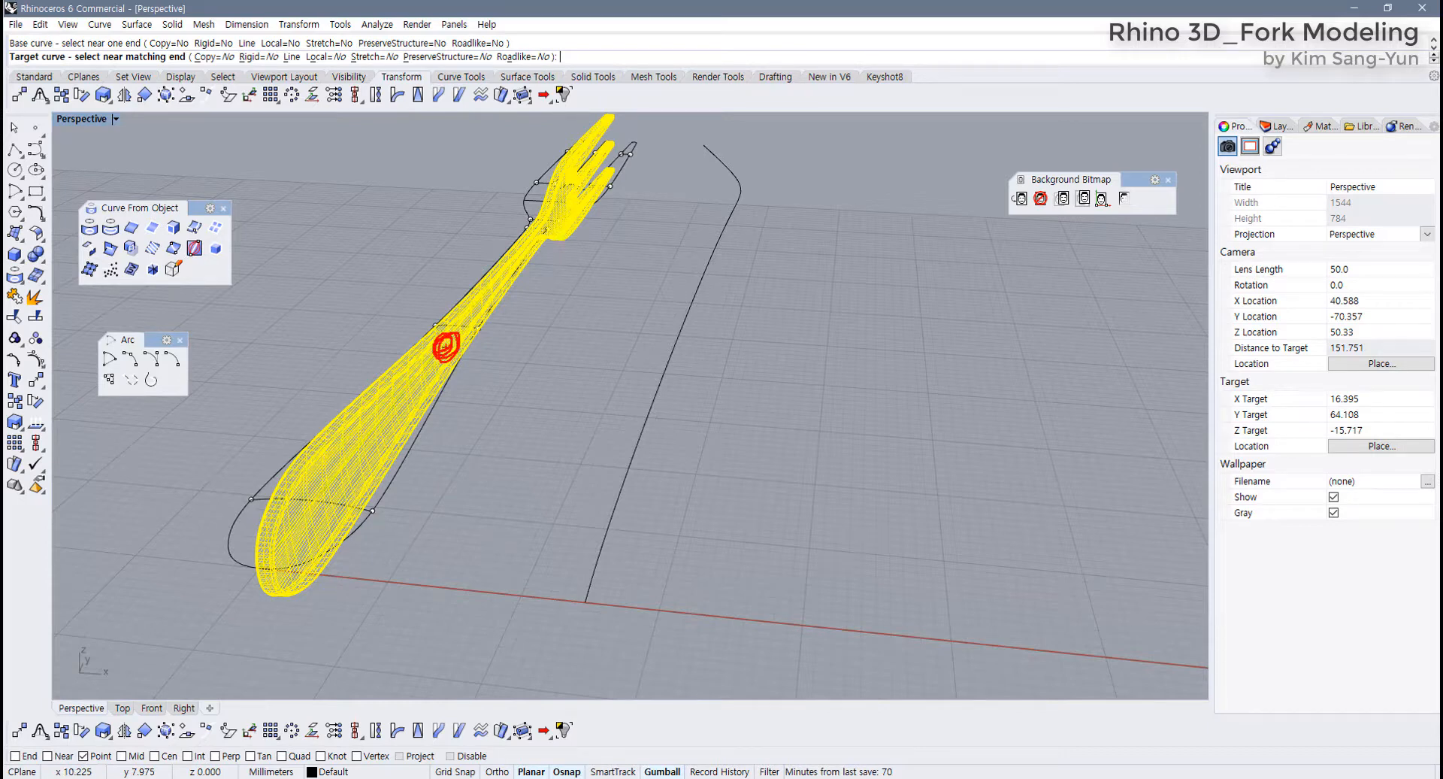
drag(448, 345, 549, 359)
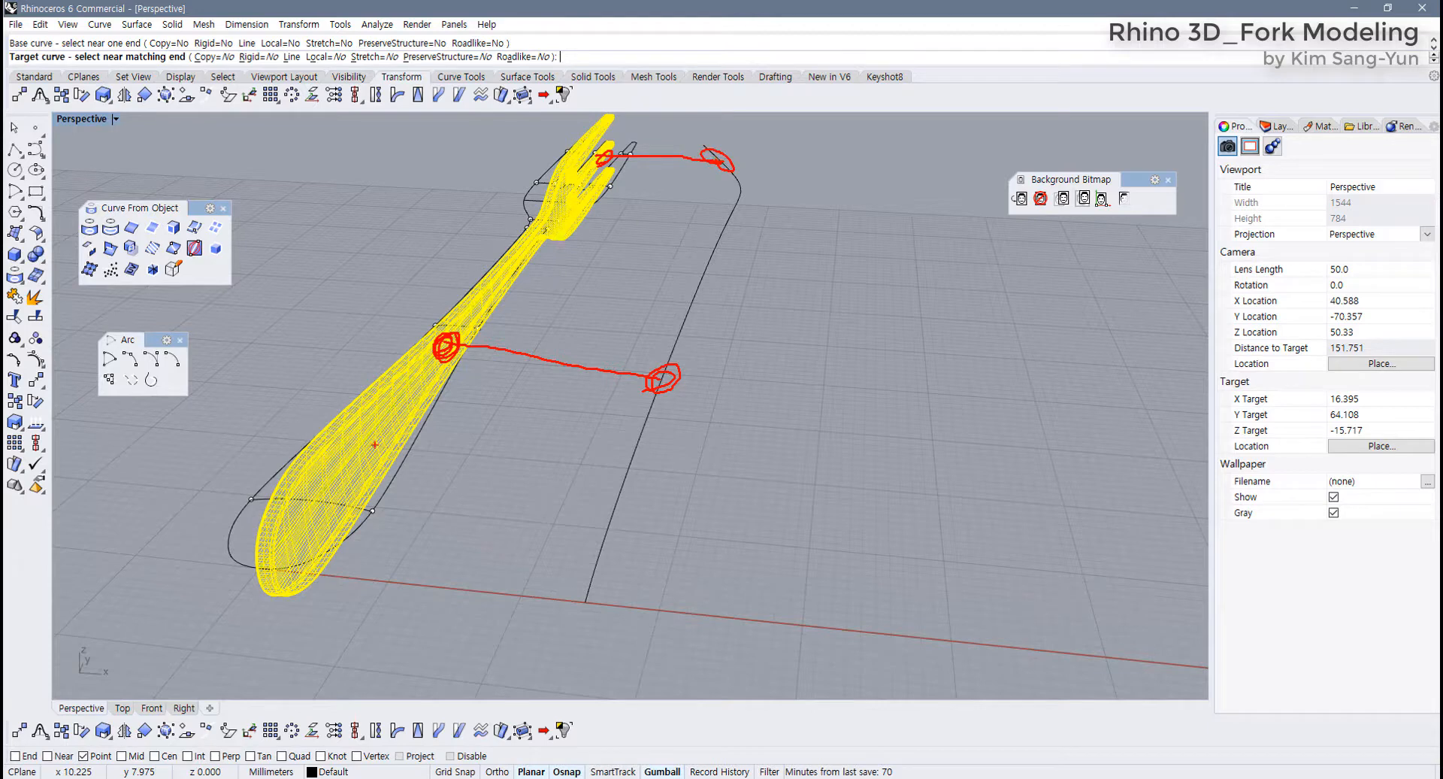
key(Escape)
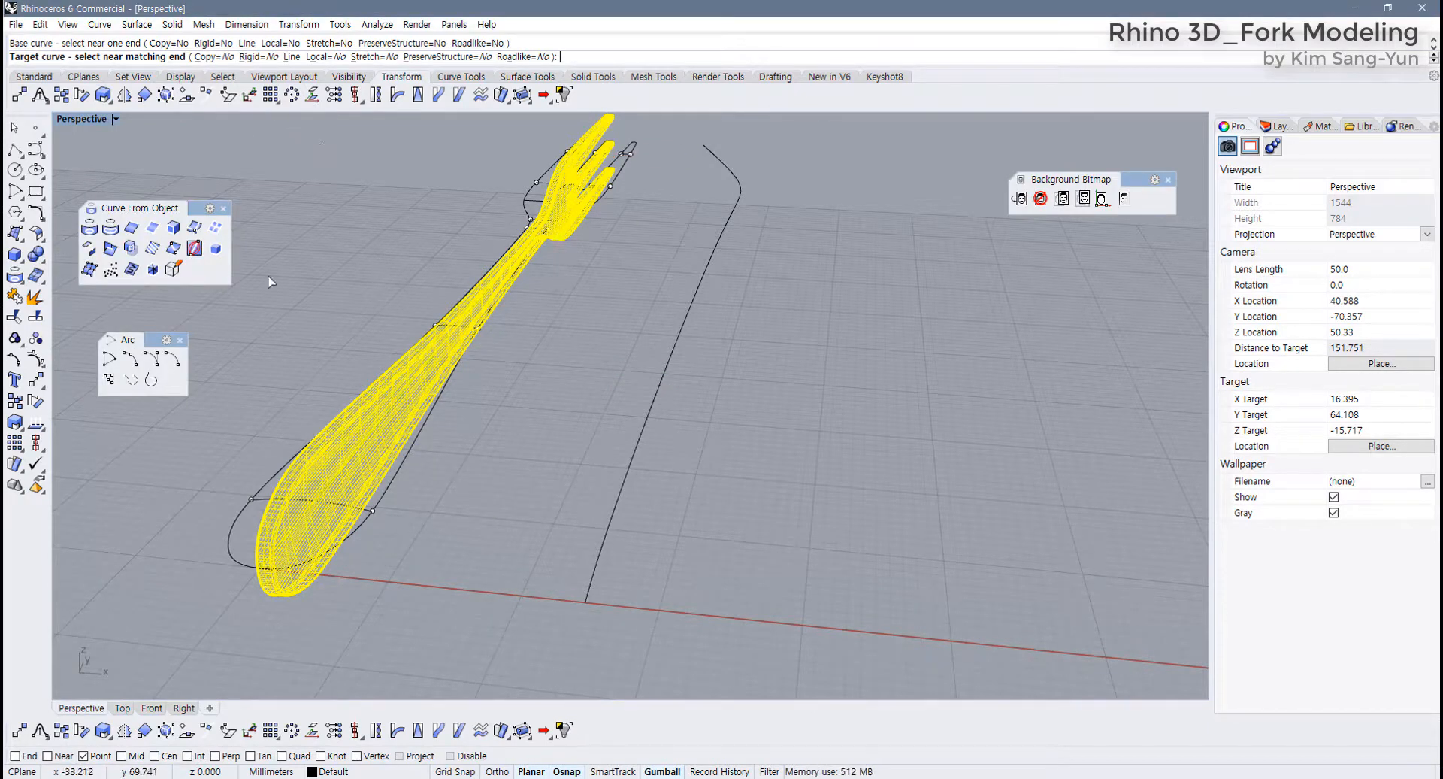
key(Escape)
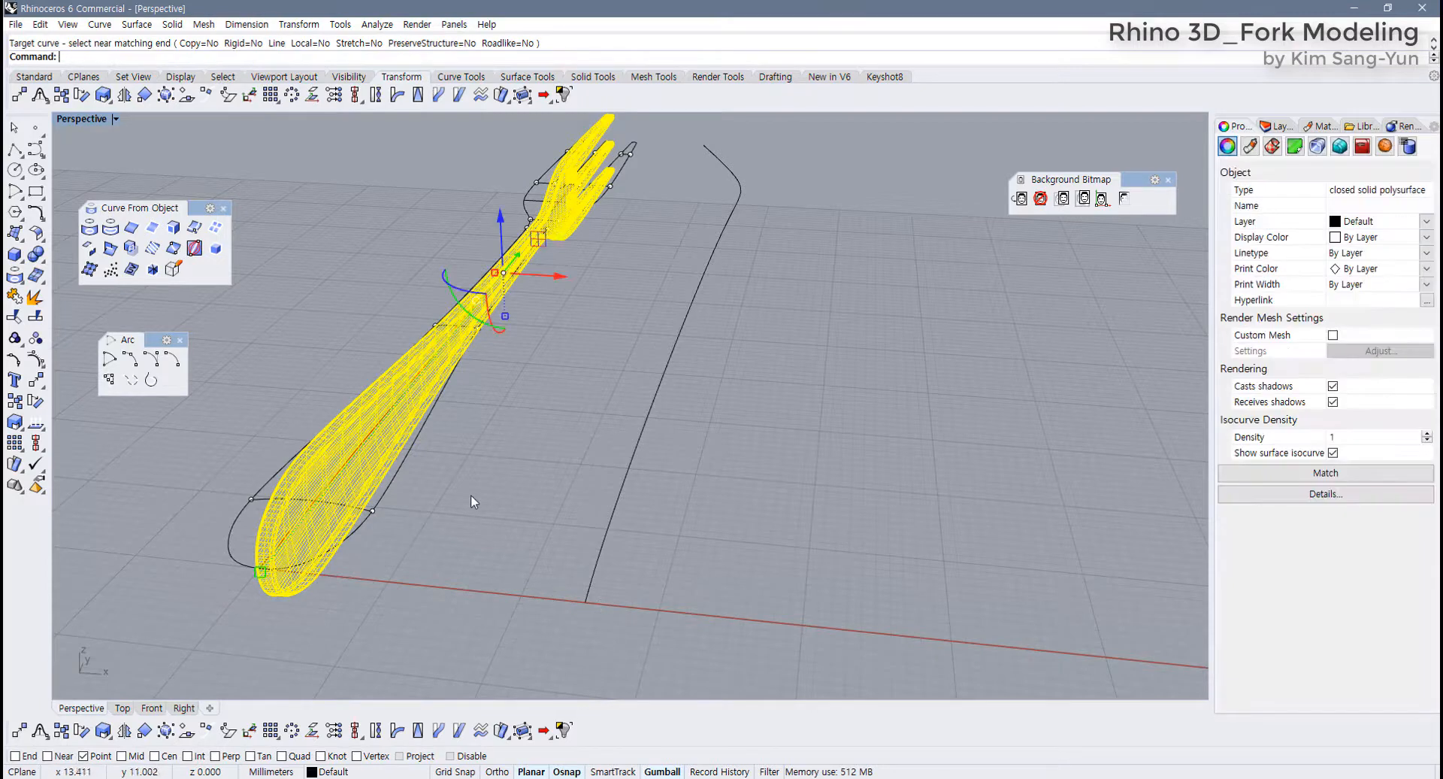
Flow the fork solid with Copy=No from the red center curve onto the side profile curve, picking both curves near the handle end
right_click(309, 229)
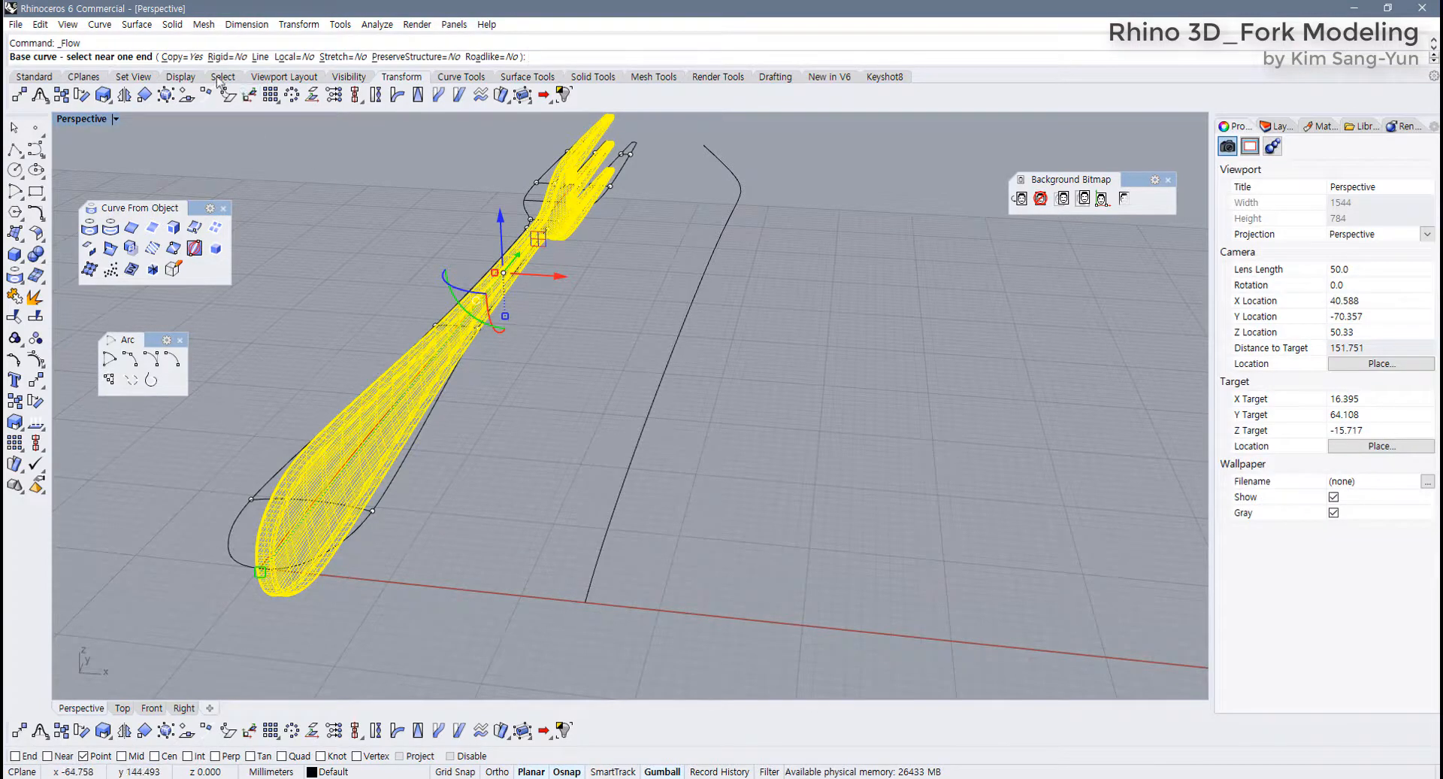
click(182, 57)
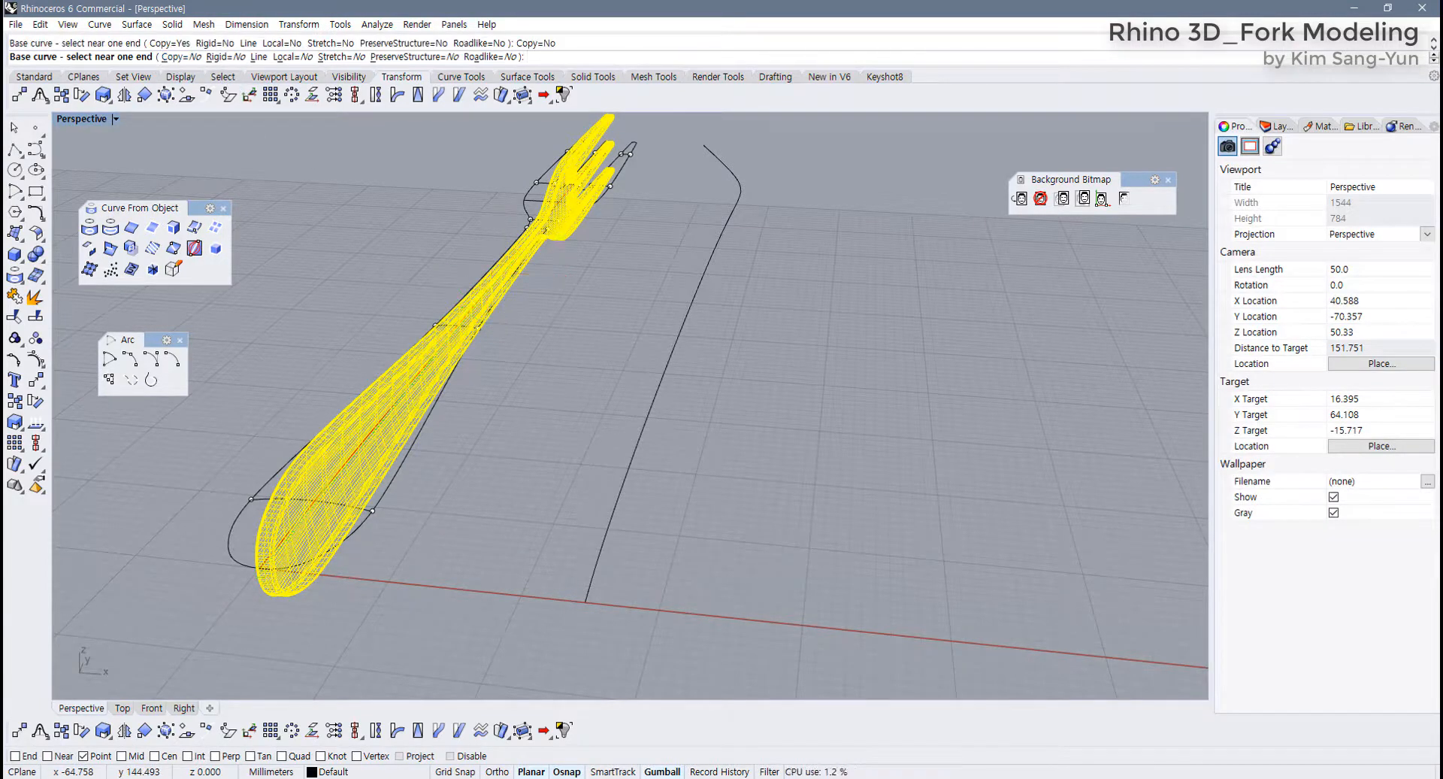
click(283, 550)
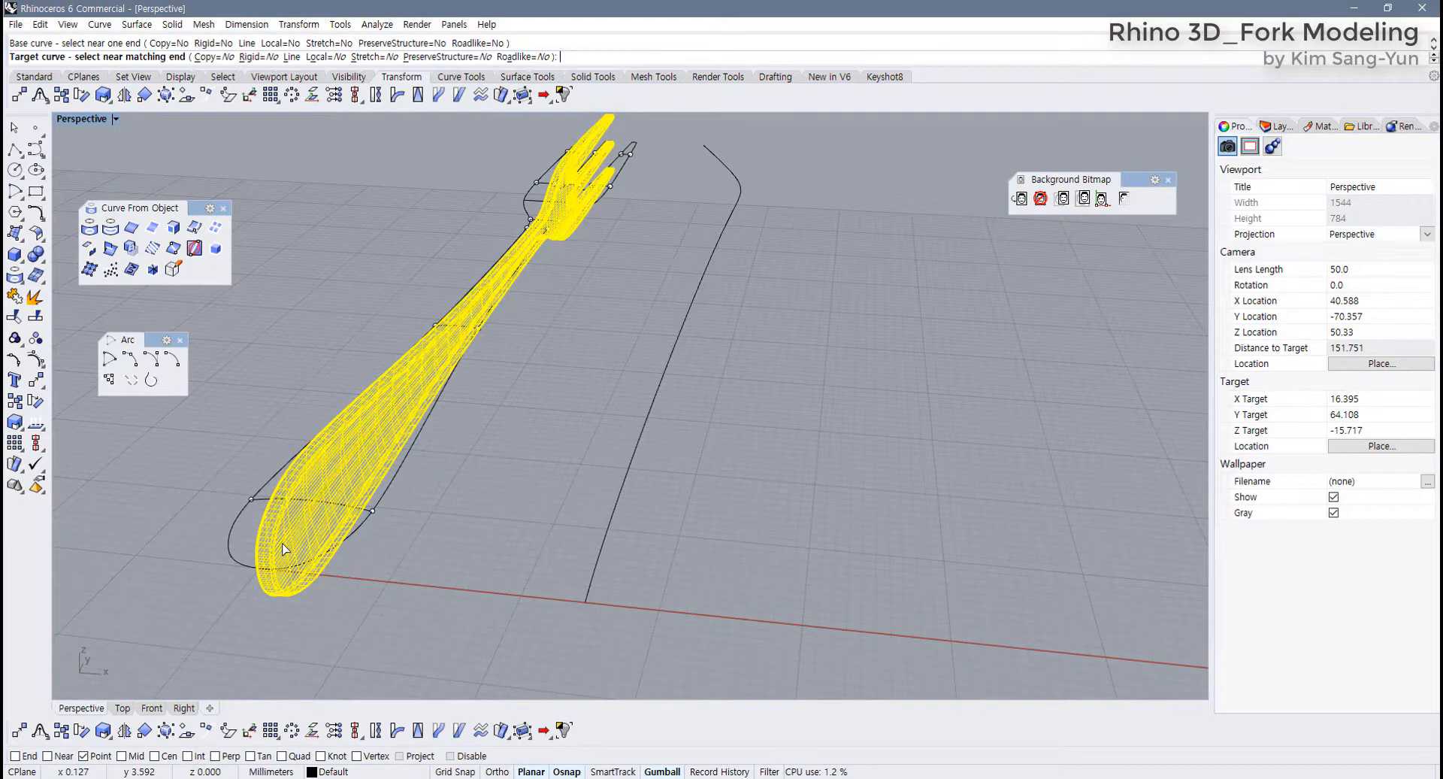
click(596, 573)
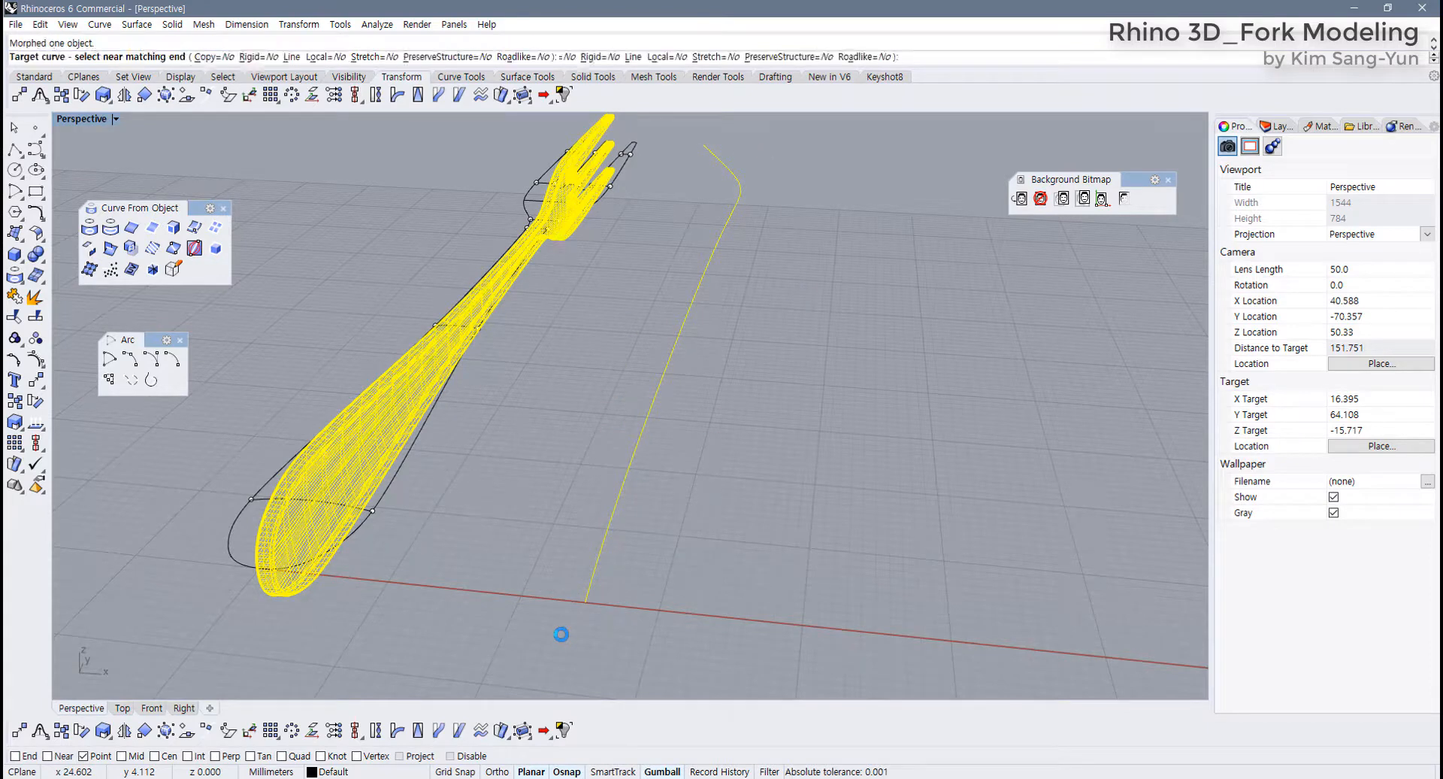
click(778, 452)
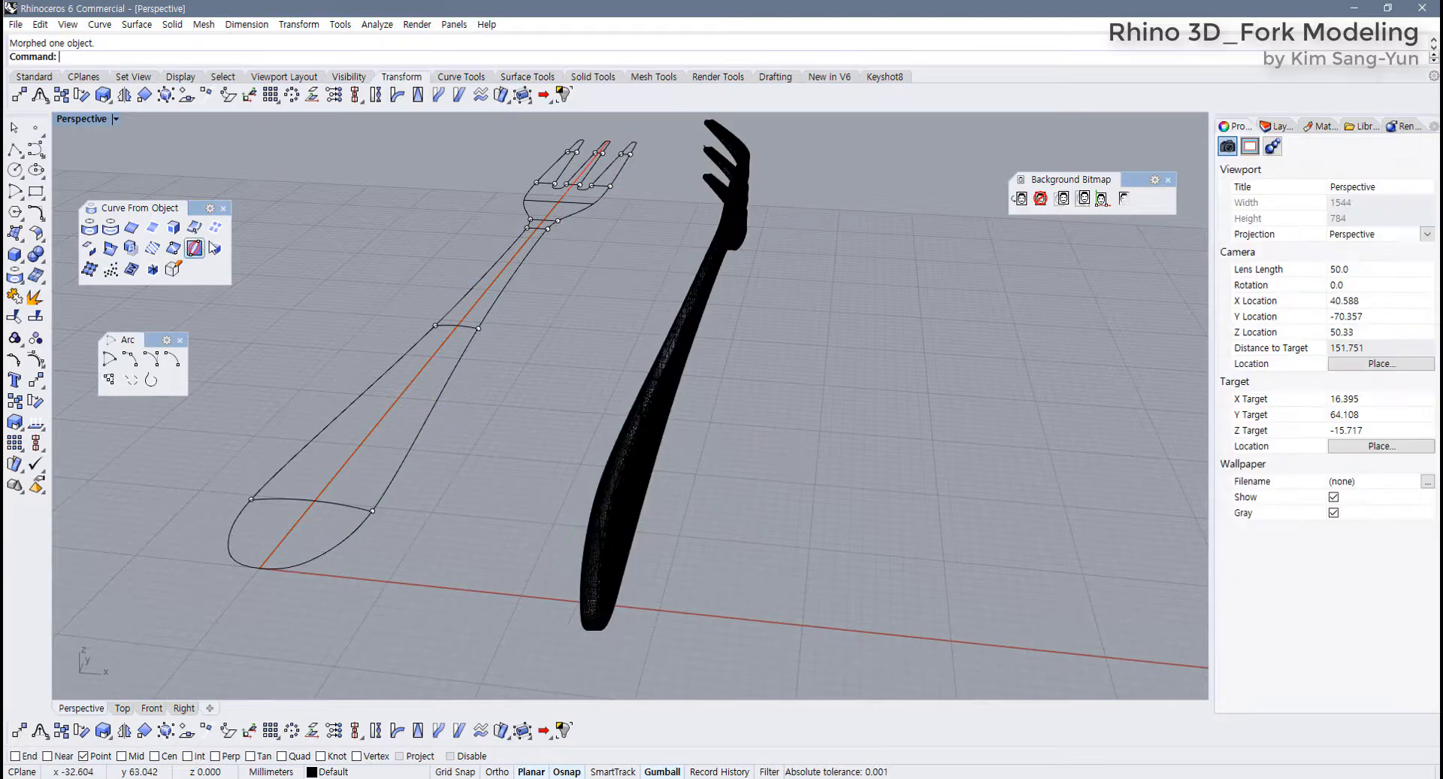
Inspect the bent fork from the tine end in a rendered display and set the Perspective viewport to Shaded display
click(117, 120)
click(114, 190)
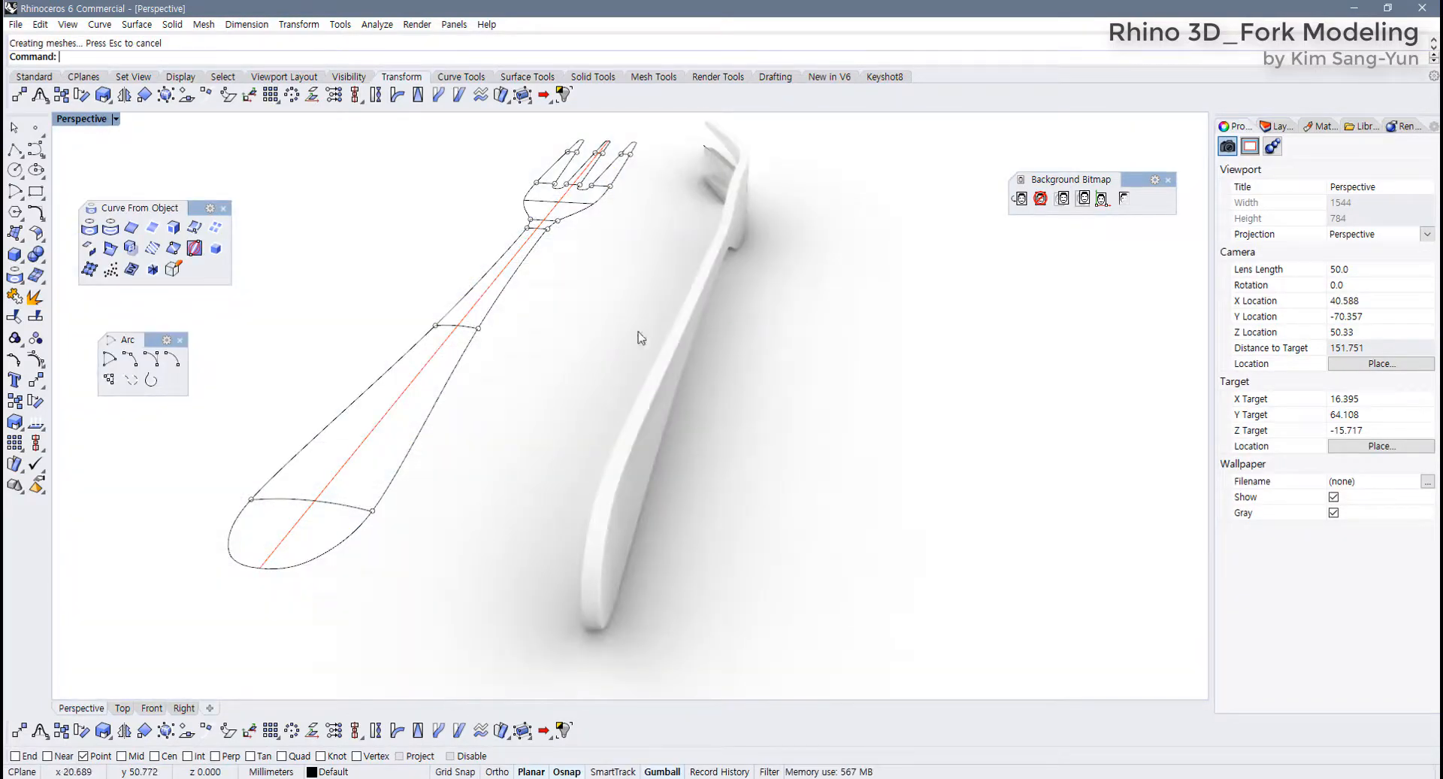
mouse_move(638, 332)
right_down()
mouse_move(847, 300)
mouse_move(1096, 312)
mouse_move(1015, 351)
mouse_move(931, 493)
mouse_move(654, 318)
mouse_move(509, 300)
mouse_move(612, 258)
mouse_move(903, 362)
mouse_move(1060, 325)
mouse_move(747, 444)
right_up()
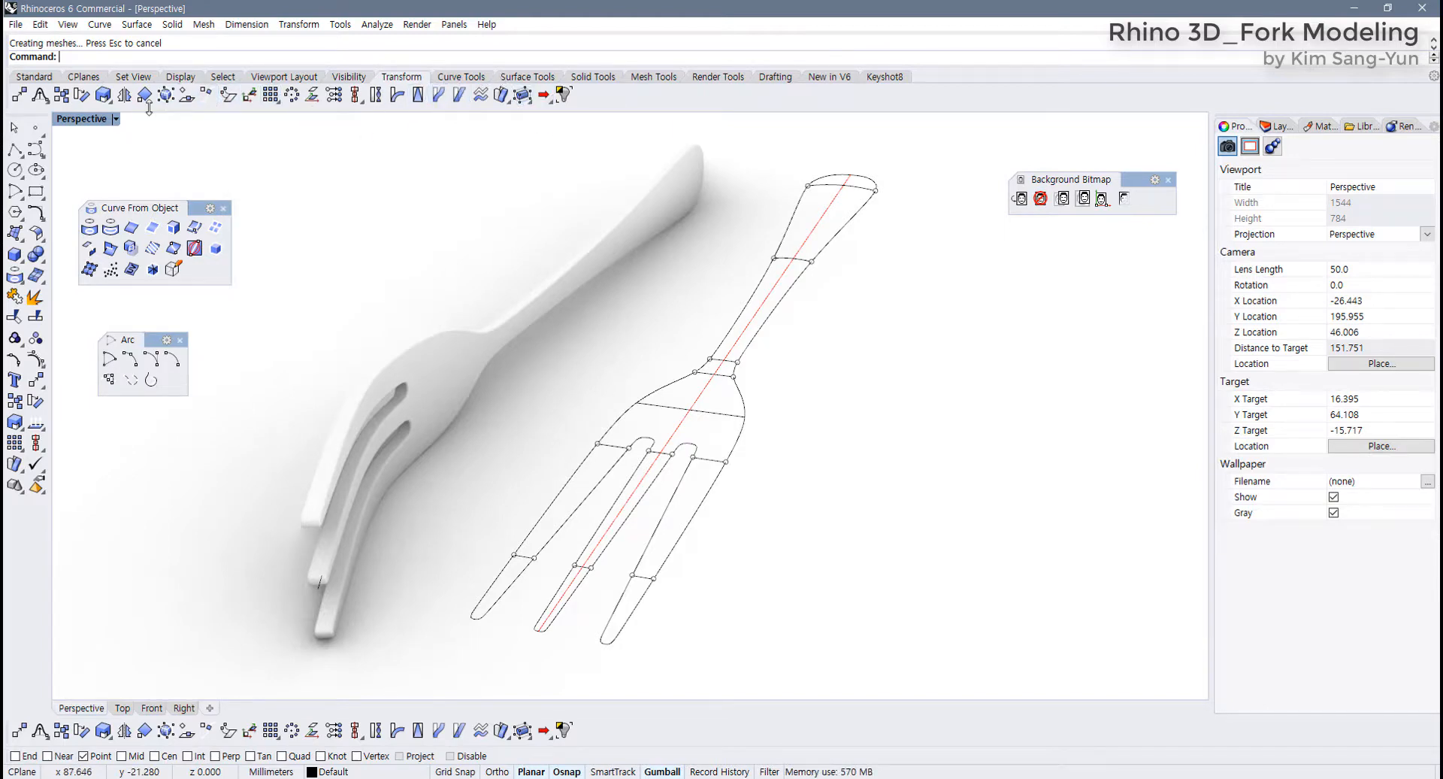
click(115, 119)
click(162, 173)
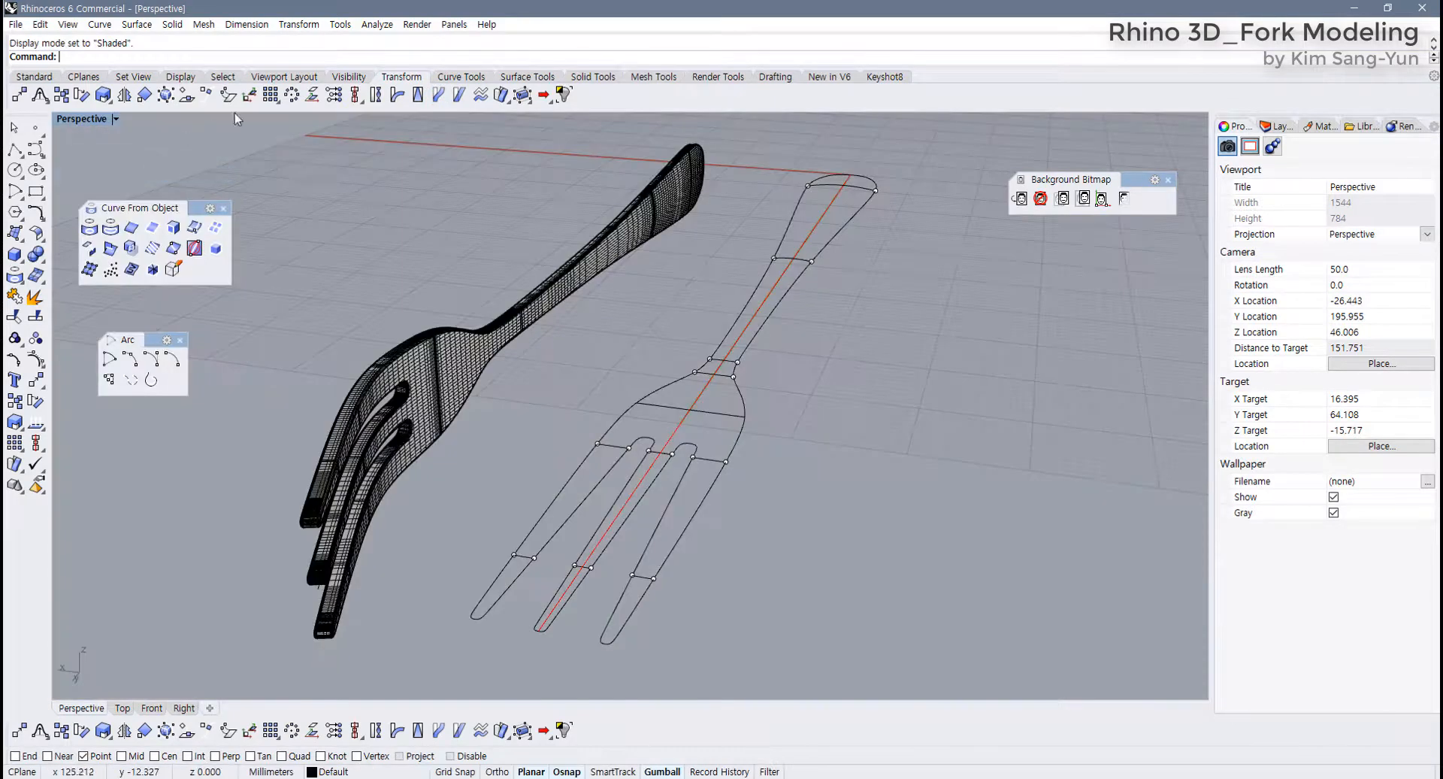
Select all construction curves and points, move them to Layer 05 and hide that layer
click(227, 80)
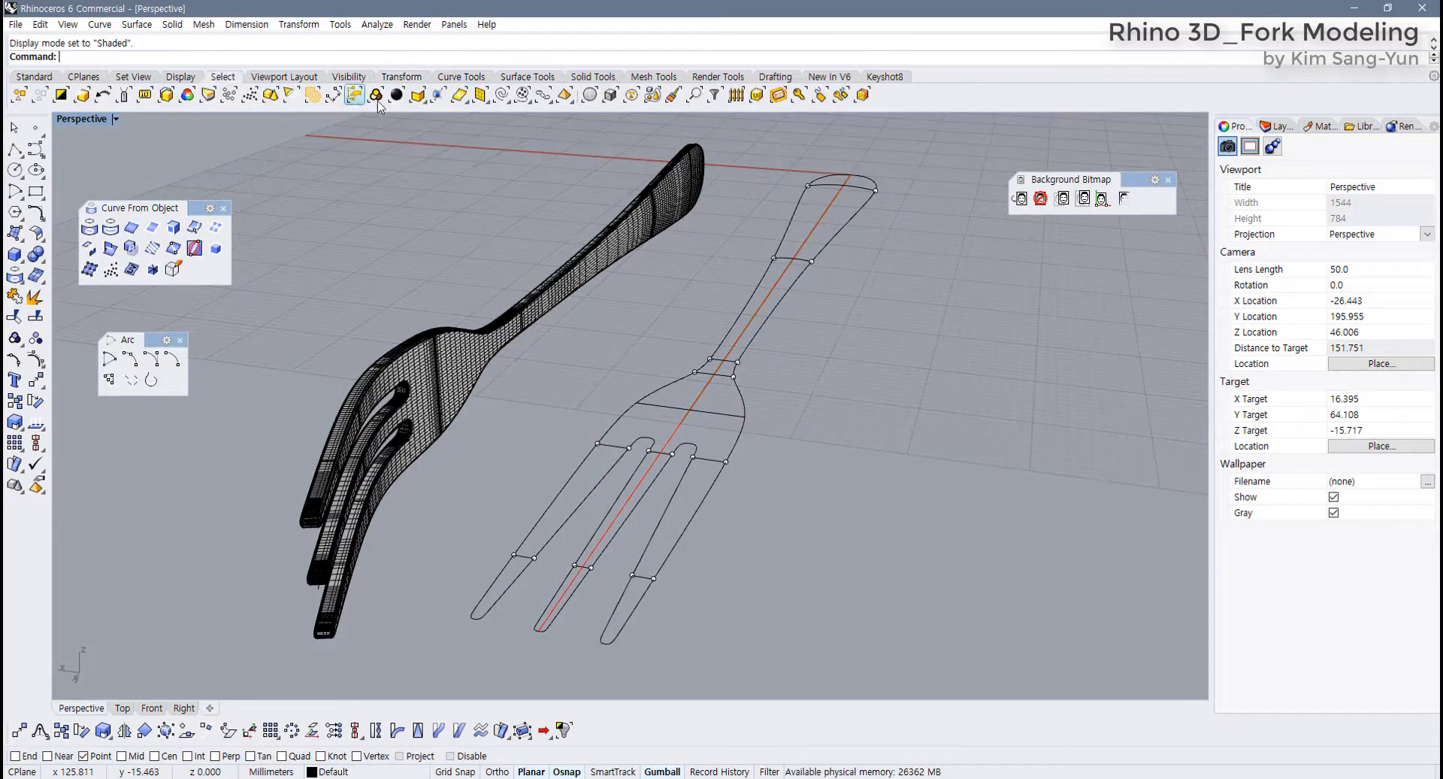
click(502, 96)
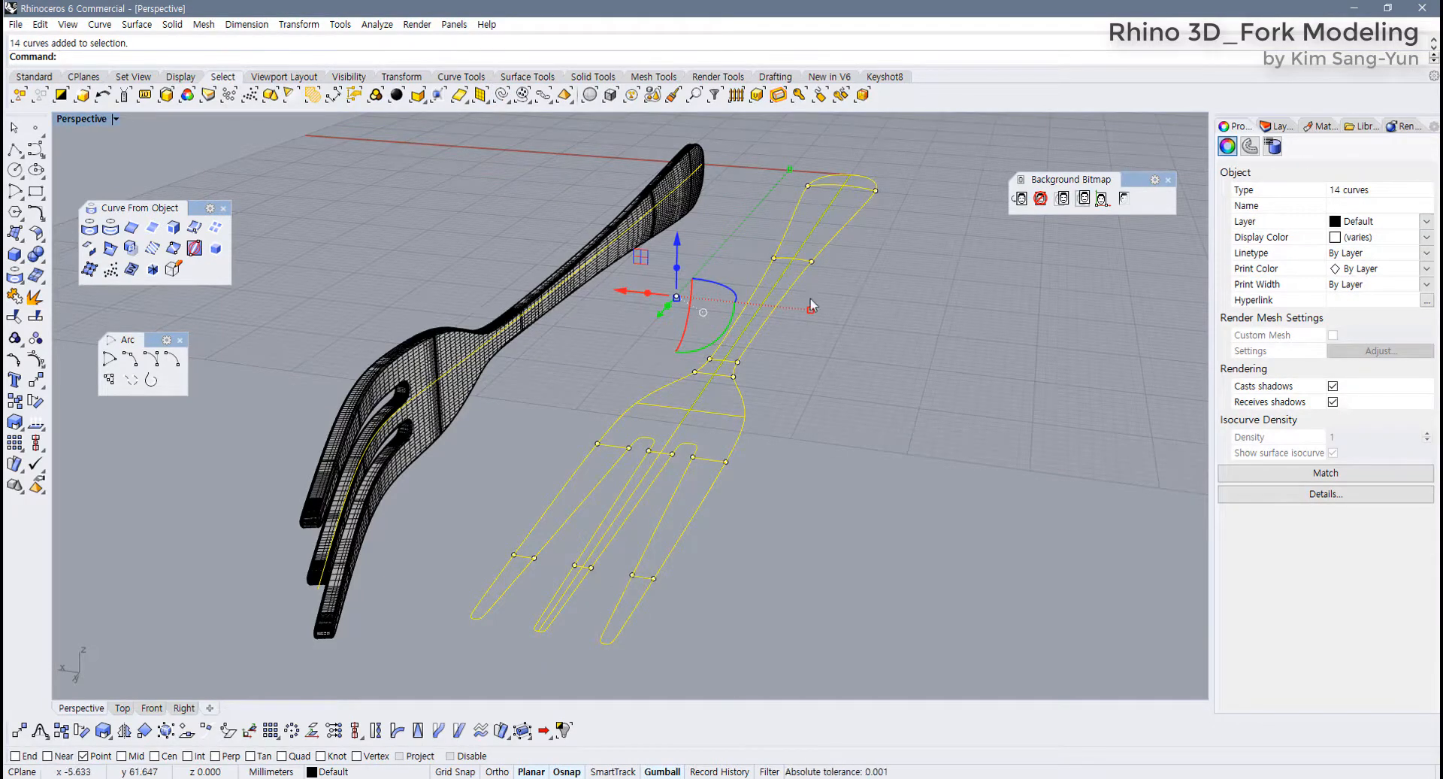
right_drag(810, 299, 699, 150)
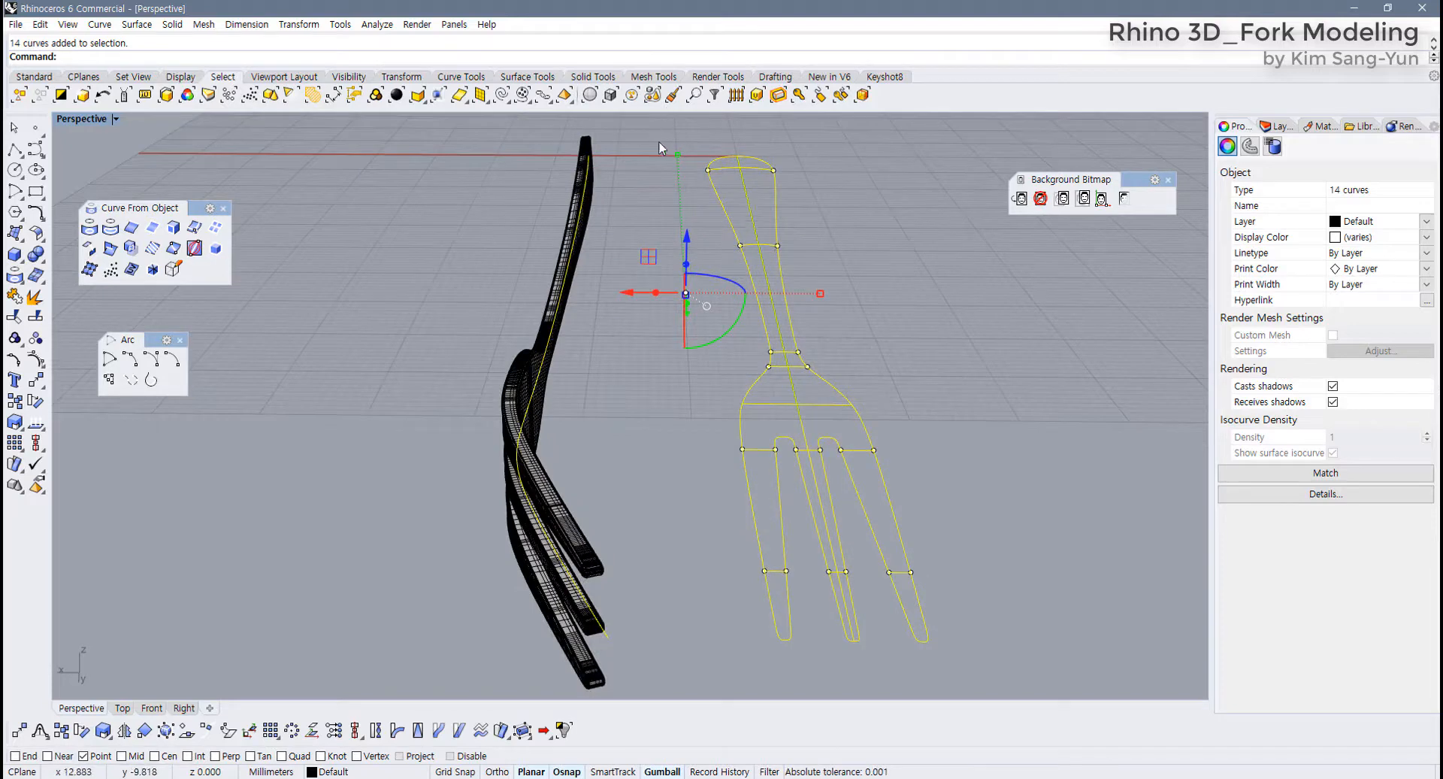
drag(660, 147, 1019, 646)
right_drag(1070, 453, 966, 451)
click(1278, 125)
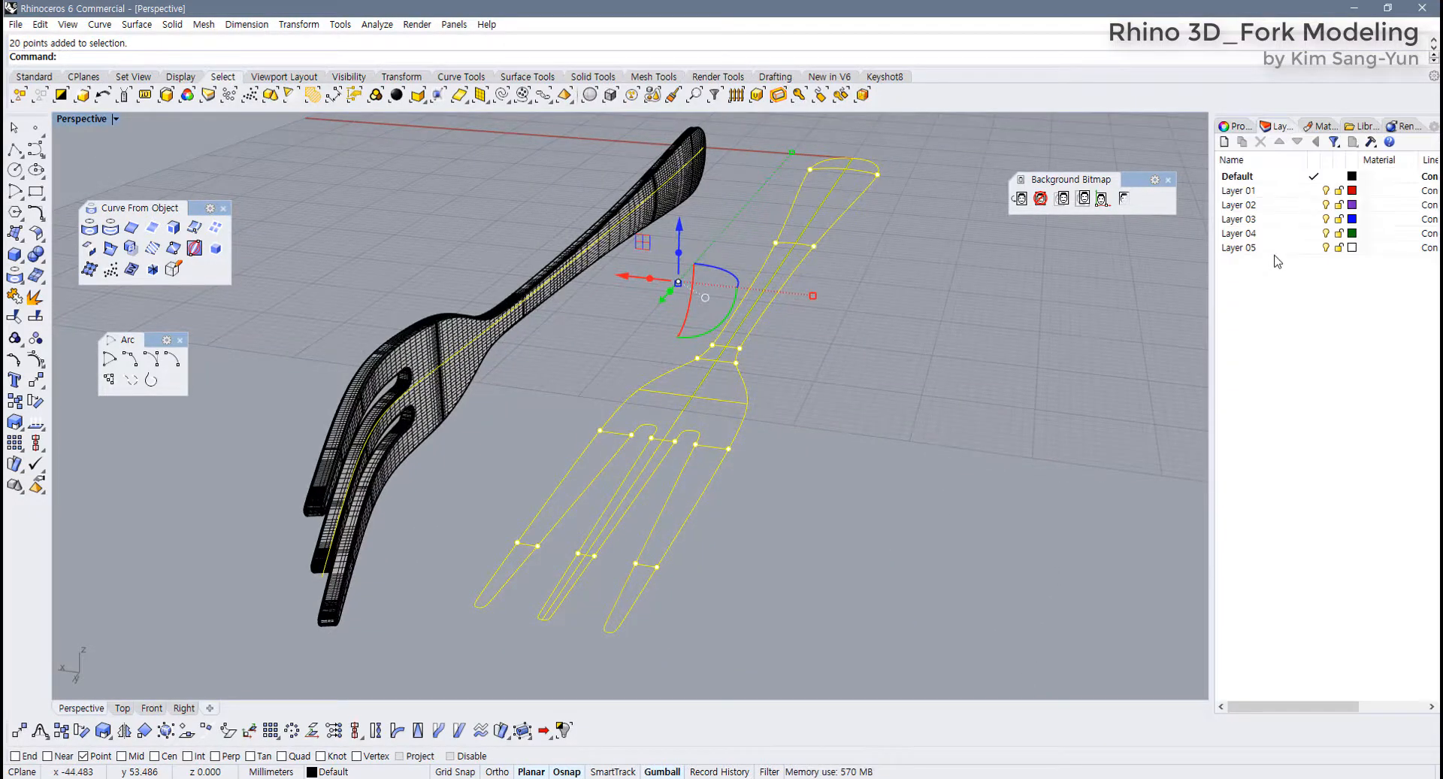
click(1260, 251)
right_click(1261, 251)
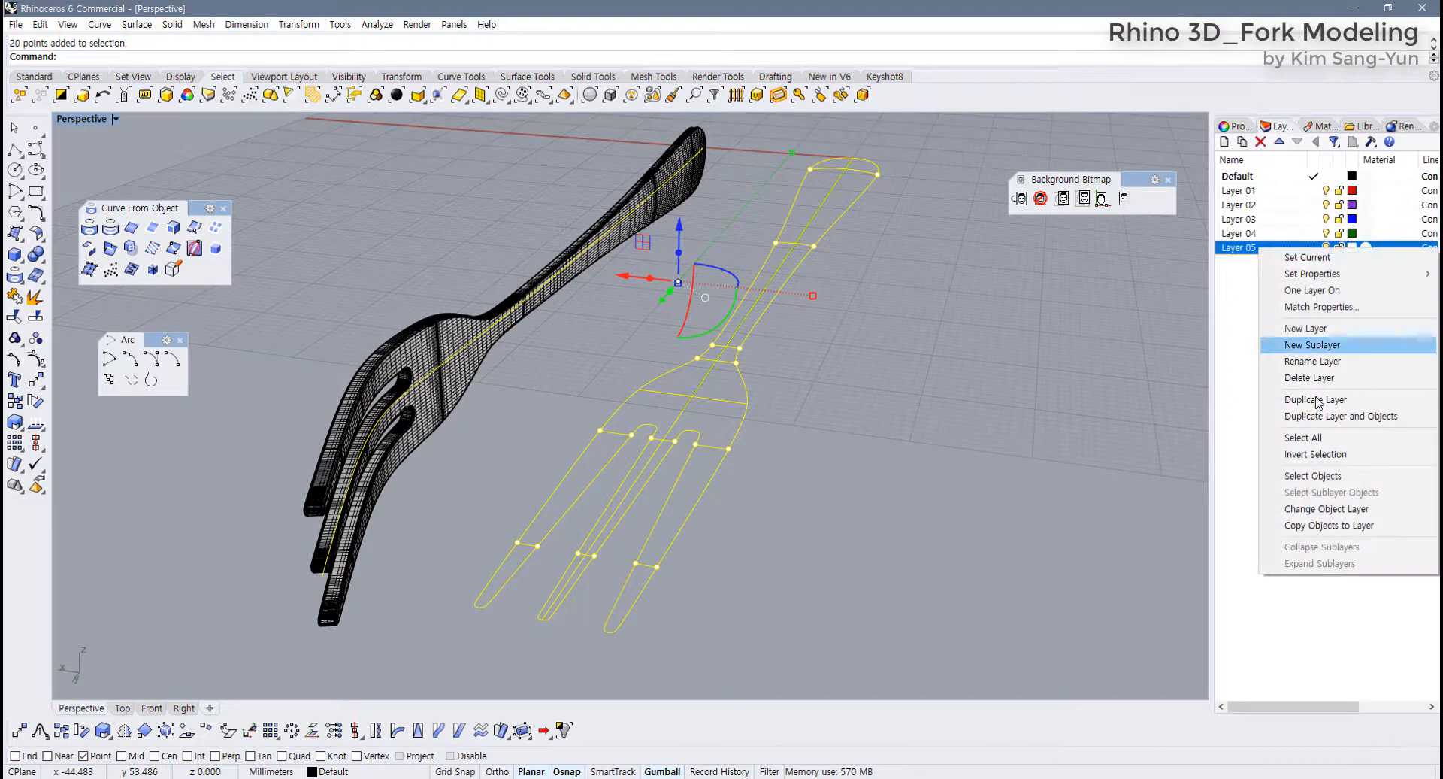
click(1336, 511)
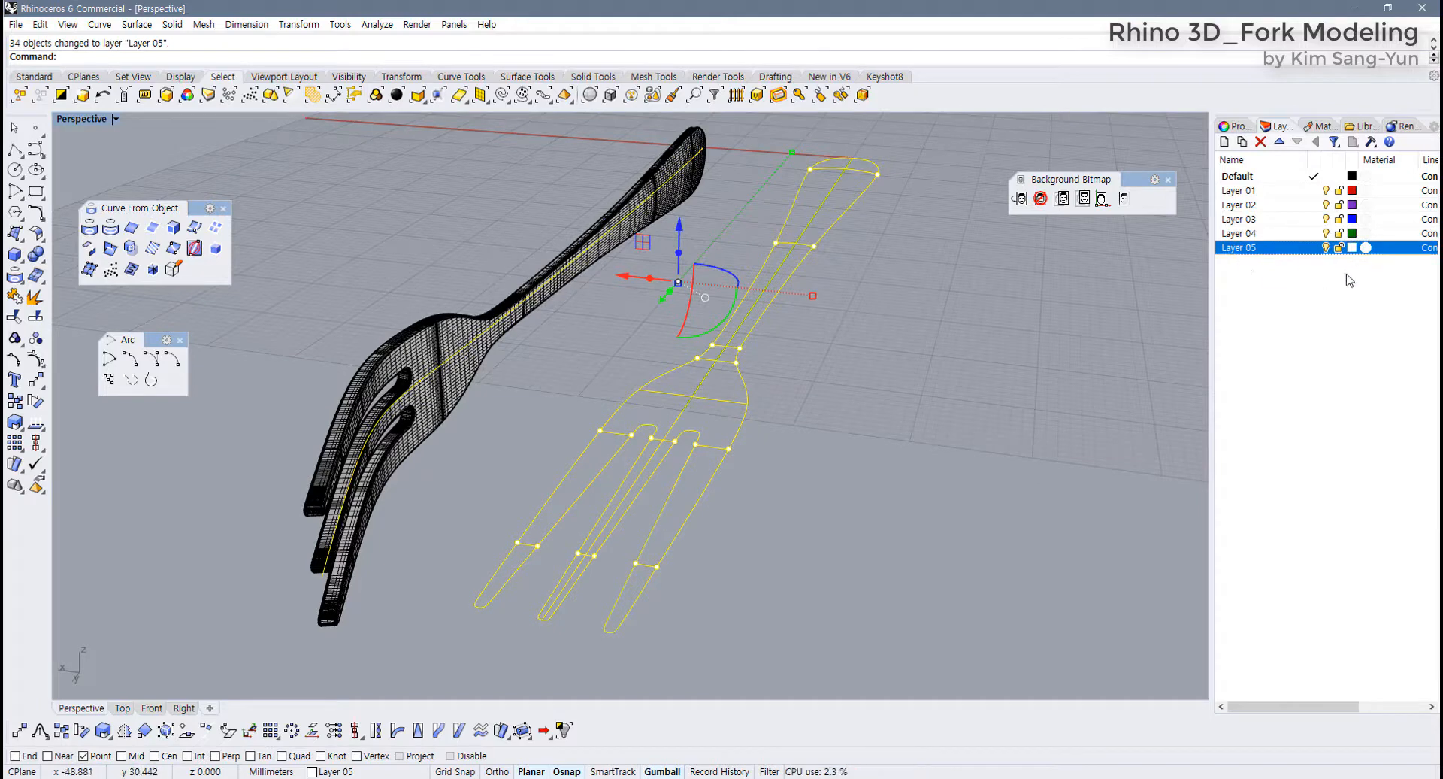
click(1325, 248)
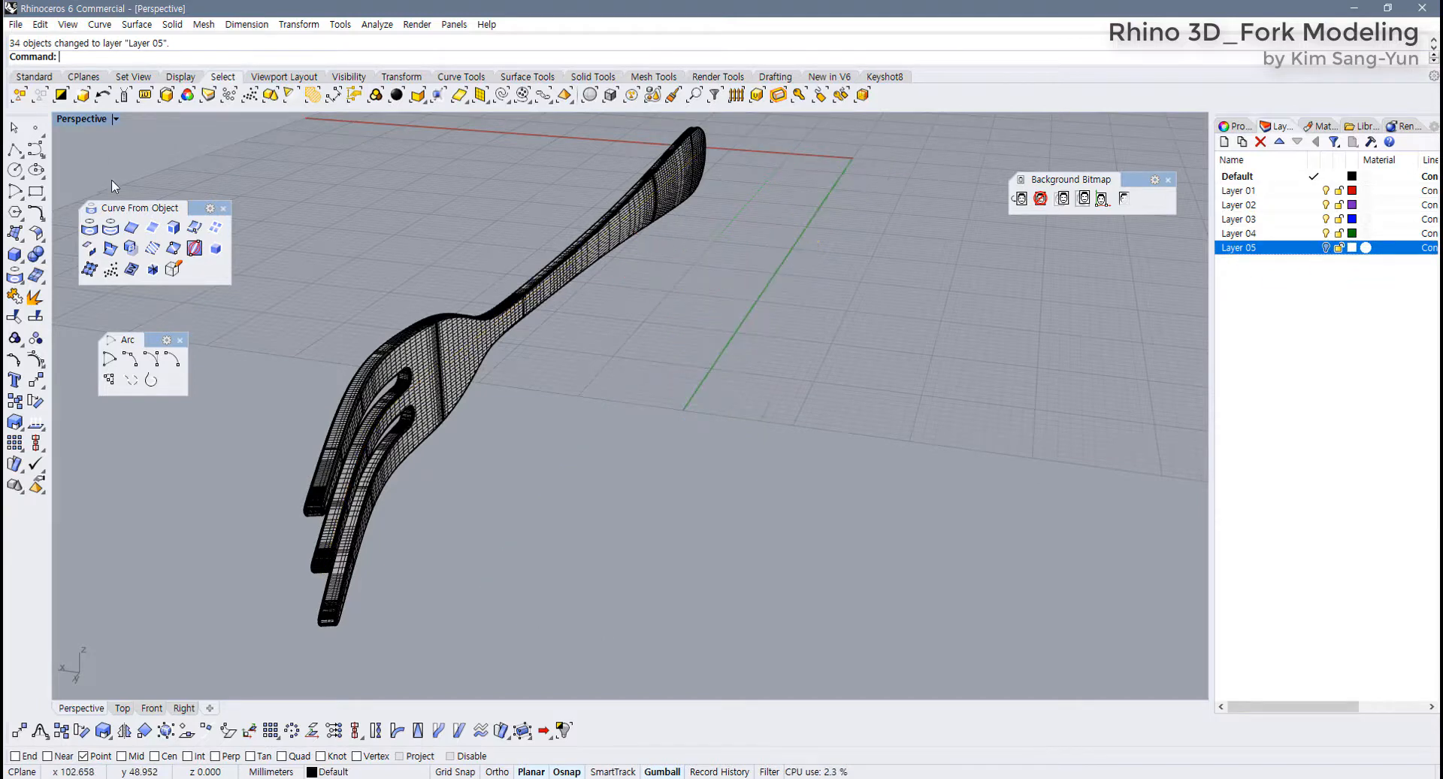
Restore the four-viewport layout and remove the fork background bitmap from the Top viewport
double_click(85, 120)
scroll(422, 277, down, 2)
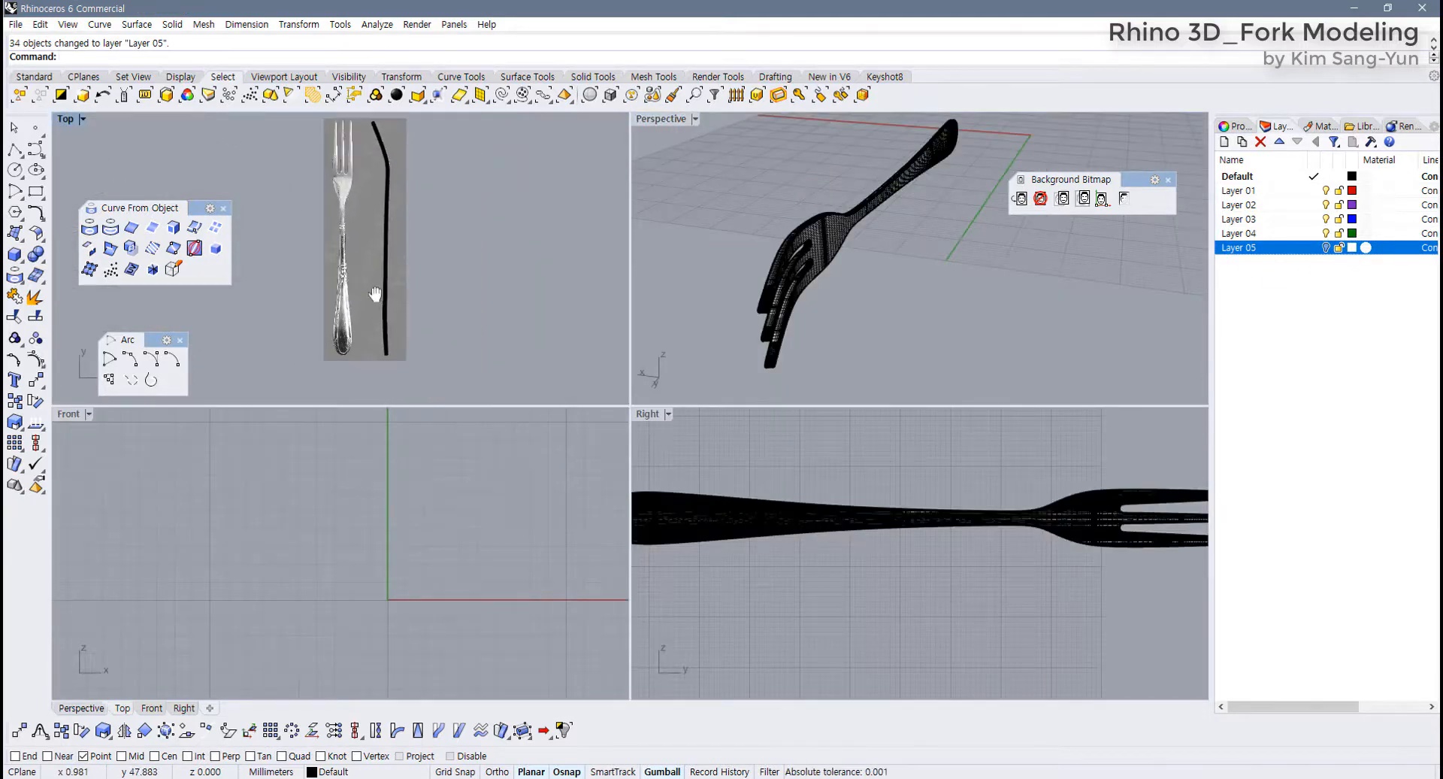
right_drag(355, 242, 339, 243)
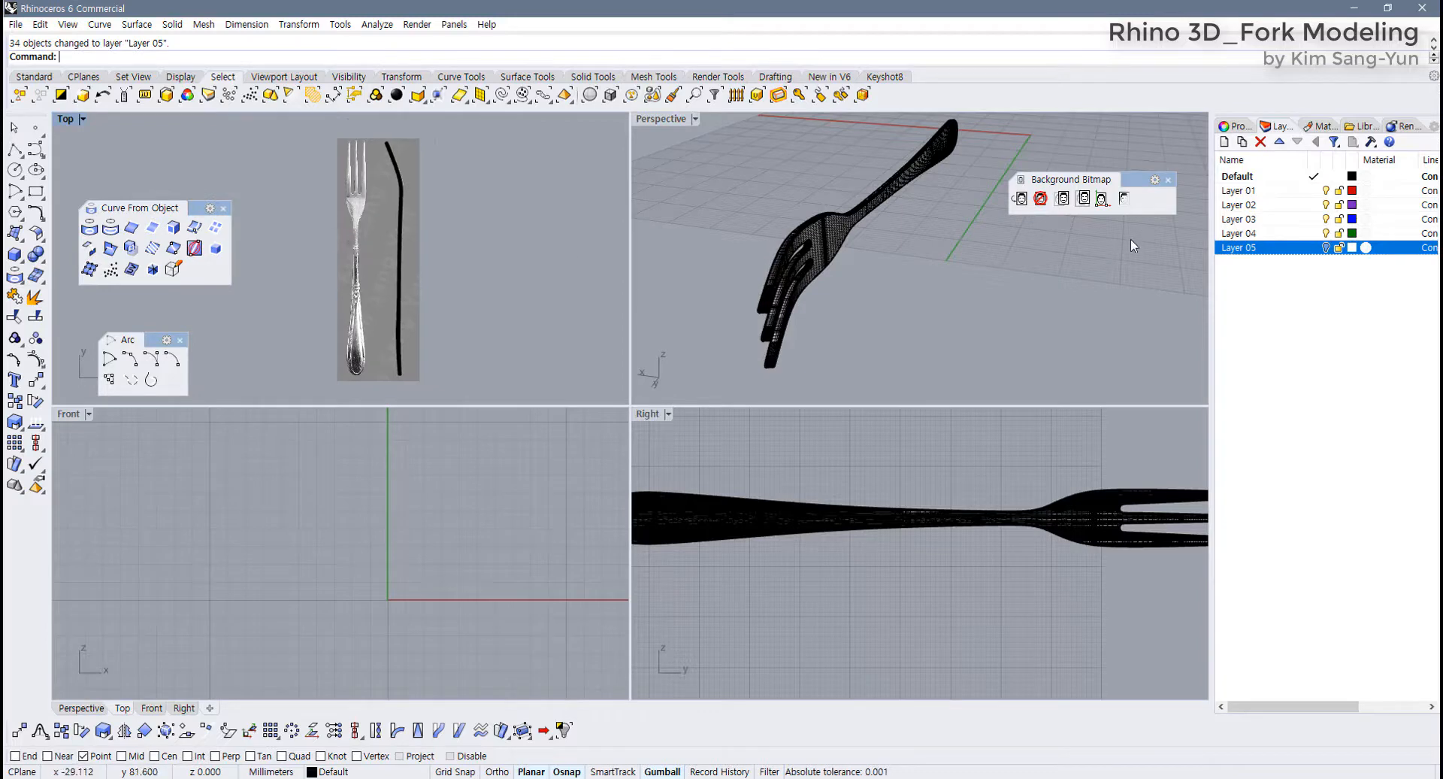
click(1041, 199)
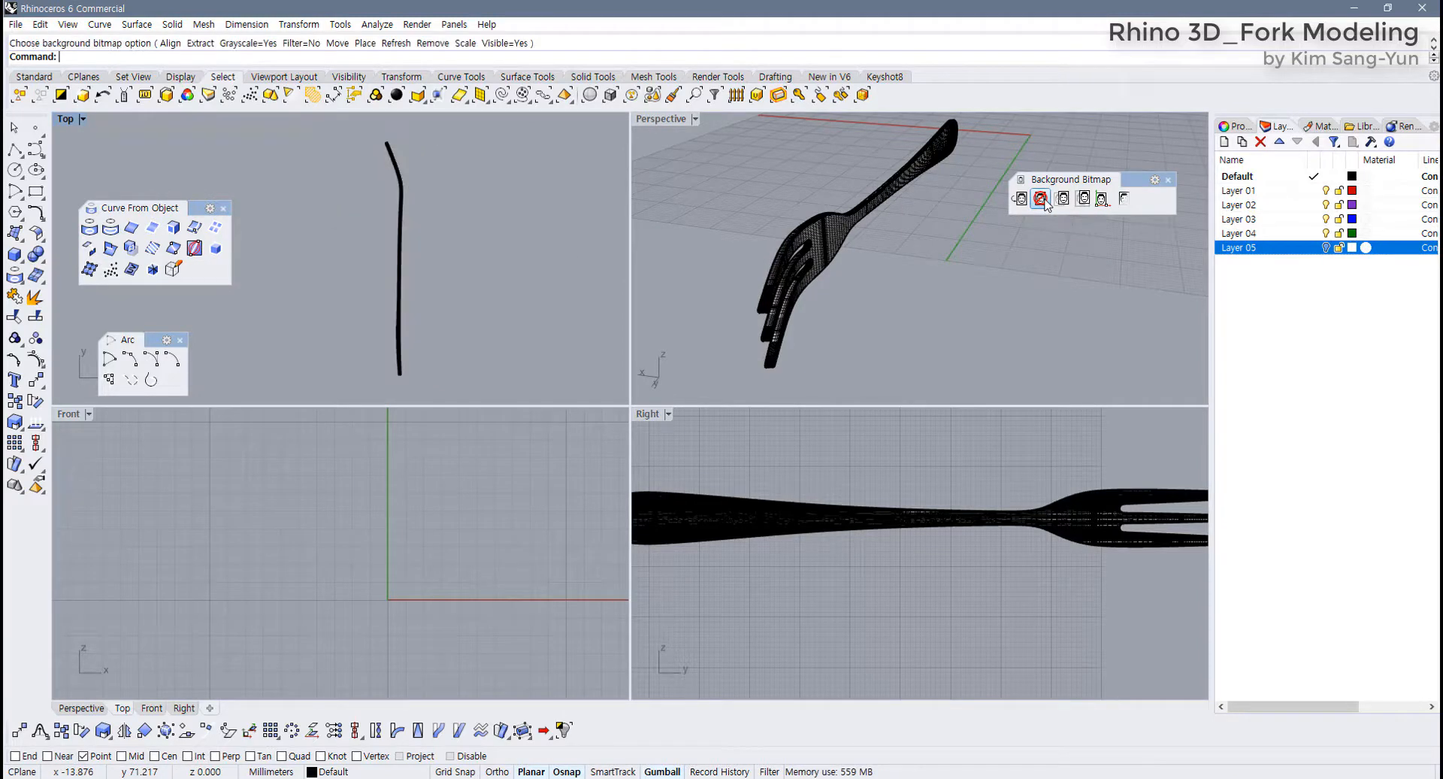
right_drag(396, 265, 396, 266)
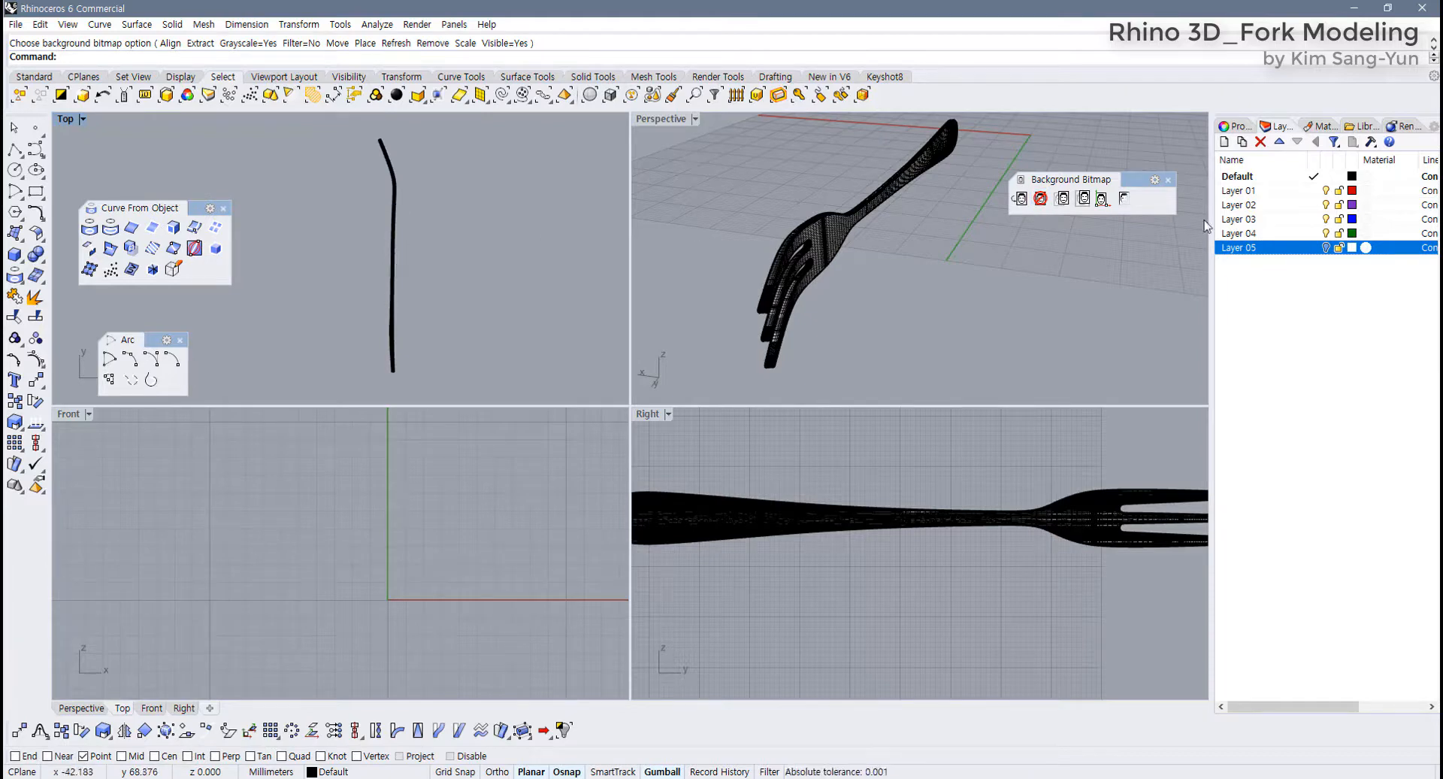
Rotate the fork solid a quarter turn in the Front viewport so it lies flat with its tines curving upward
click(1168, 179)
click(391, 309)
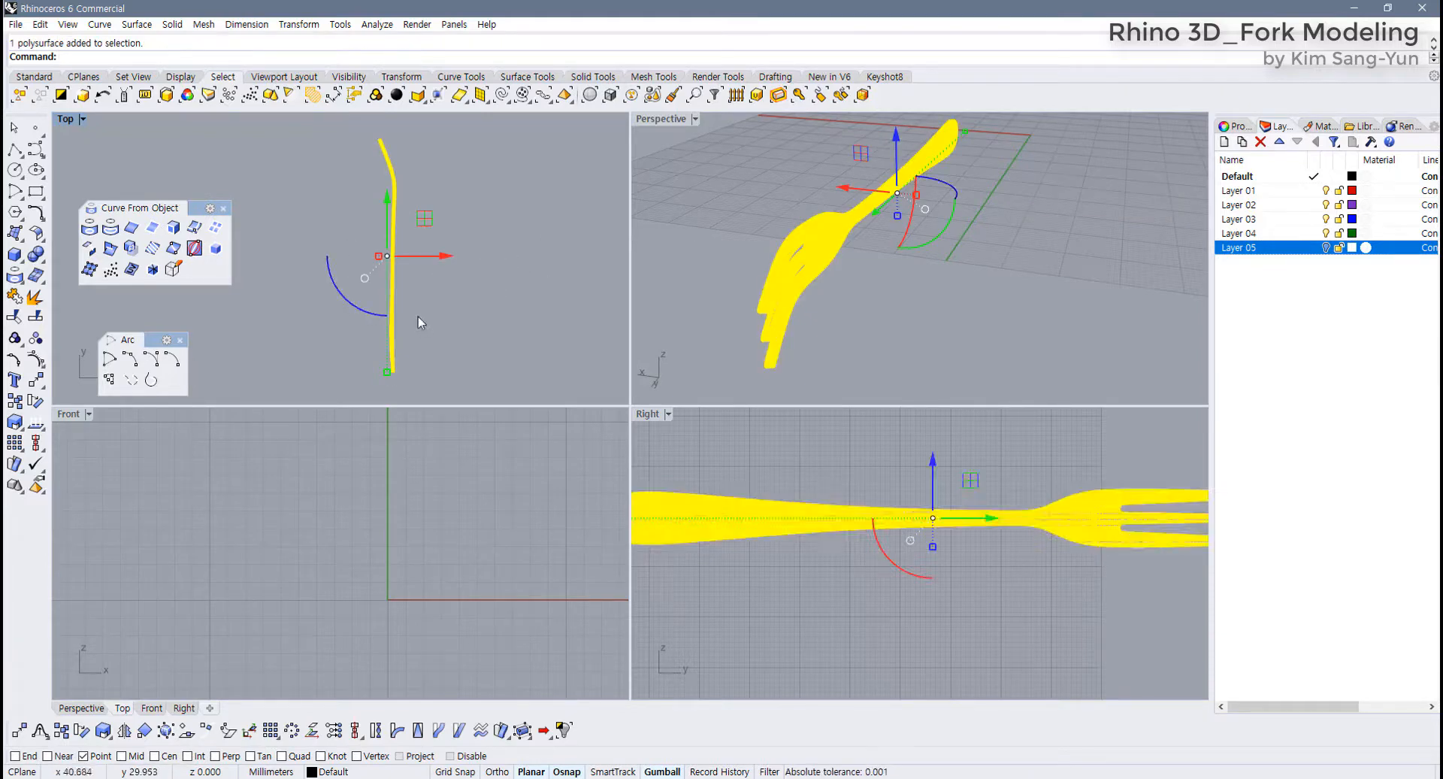
scroll(457, 568, down, 12)
right_drag(458, 567, 149, 529)
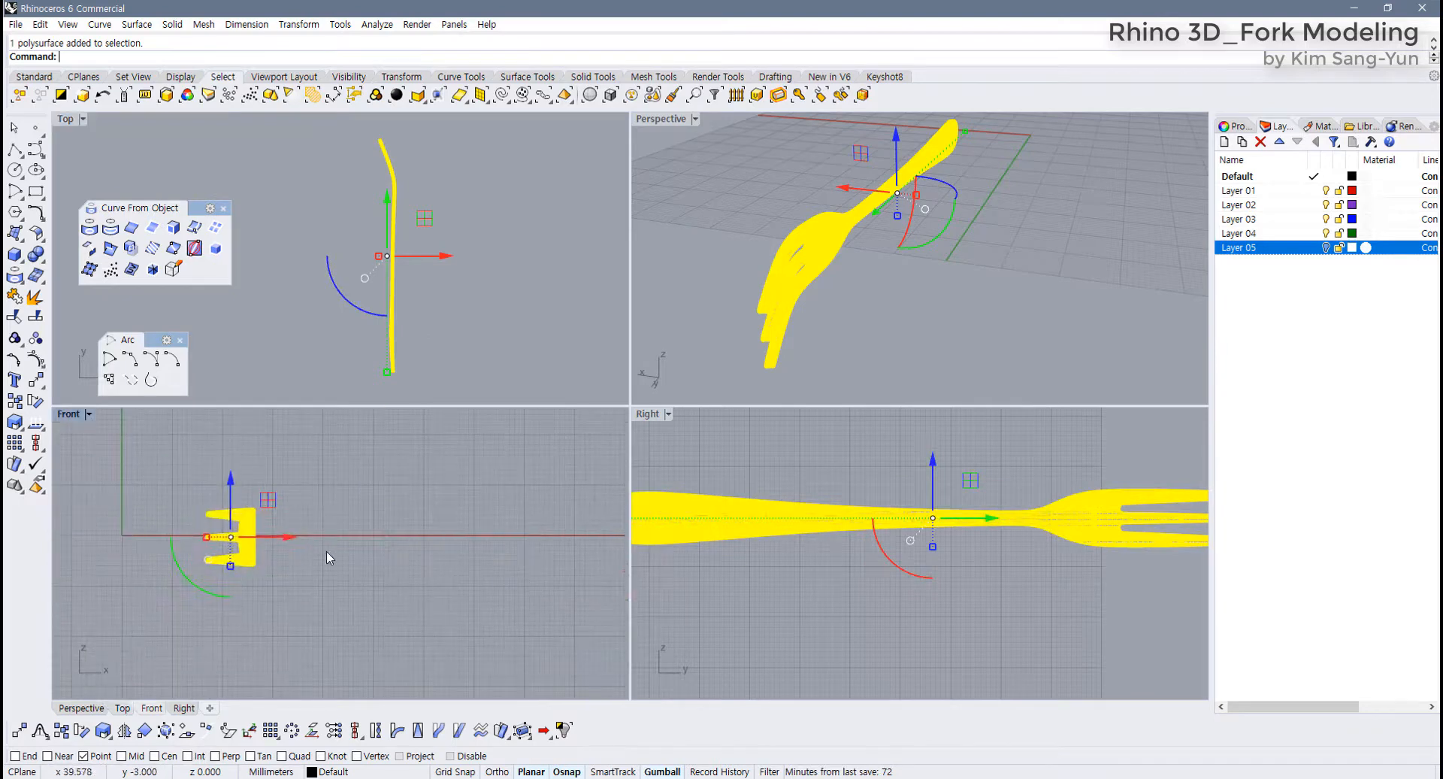
drag(208, 597, 170, 513)
scroll(805, 526, down, 2)
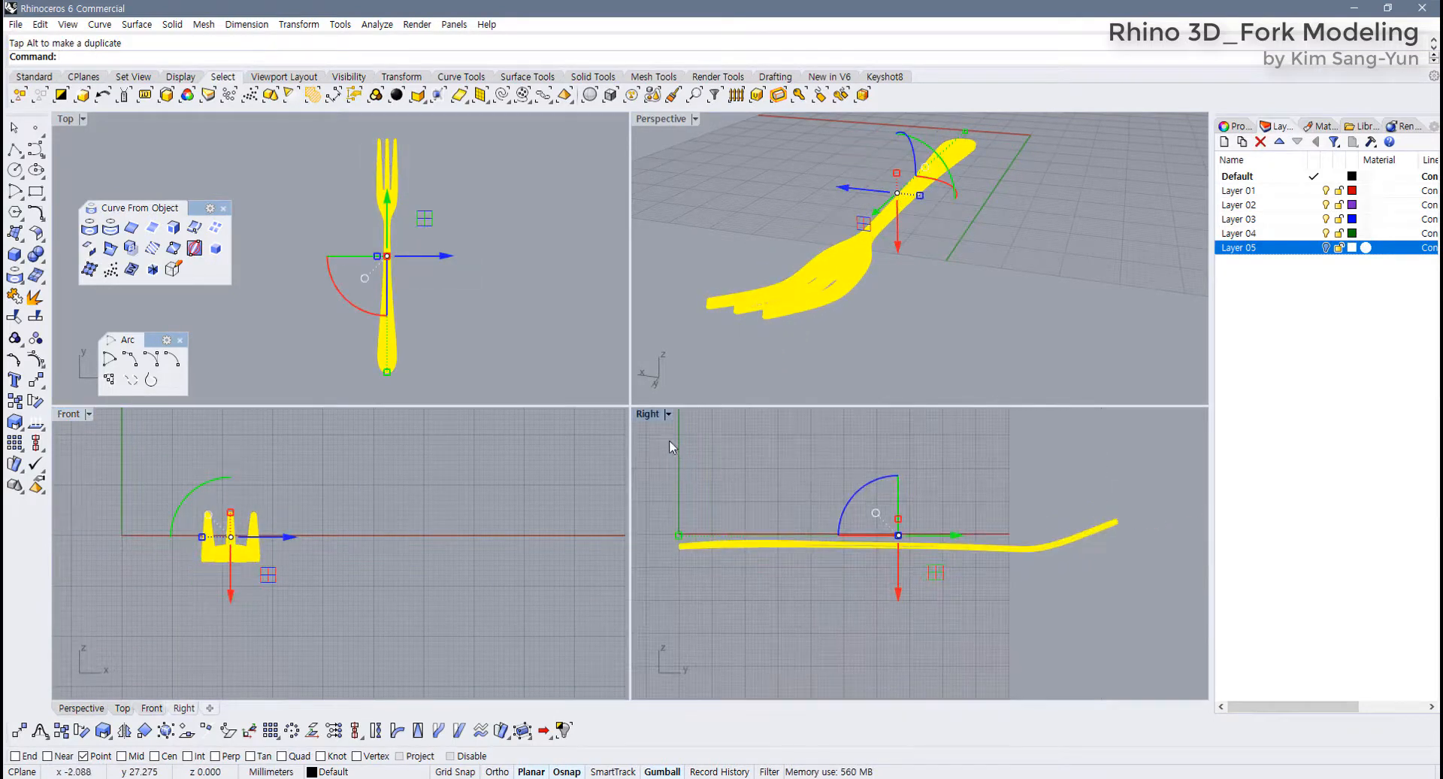
Move the fork in the maximized Right viewport so the underside of its bend rests on the horizontal axis line
double_click(648, 414)
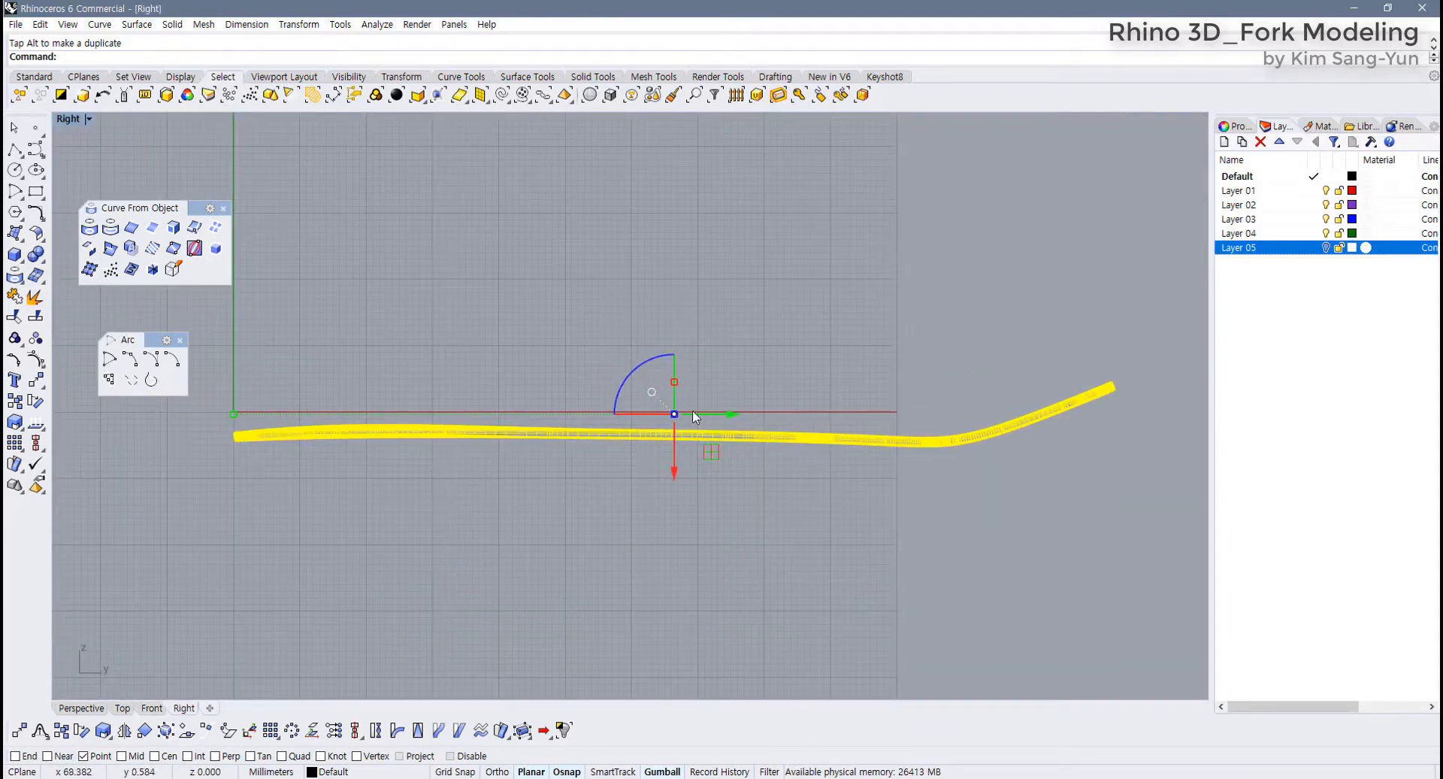
drag(711, 454, 404, 432)
right_drag(404, 432, 894, 507)
right_drag(725, 510, 481, 507)
scroll(573, 509, up, 2)
scroll(754, 496, up, 4)
scroll(577, 491, up, 12)
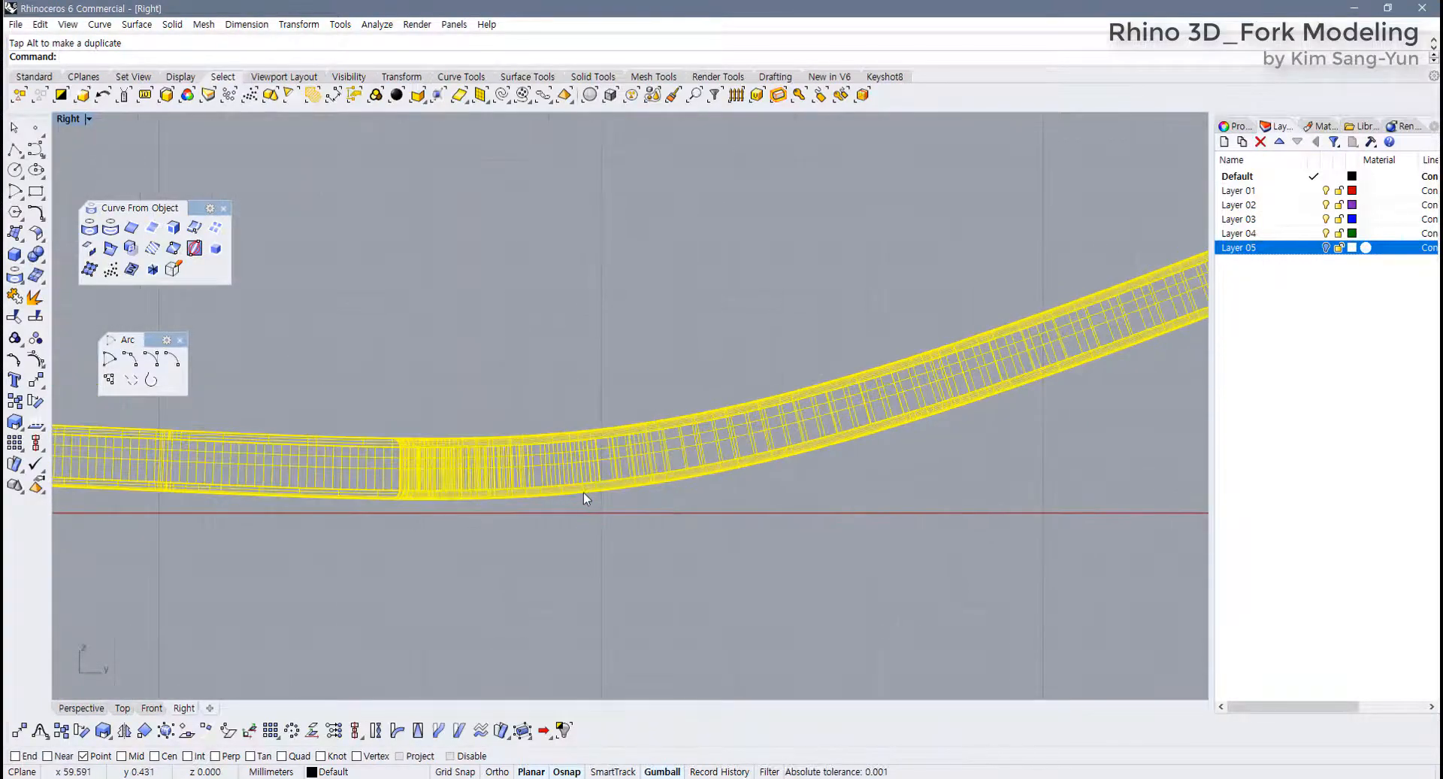
drag(575, 490, 584, 500)
scroll(441, 512, up, 16)
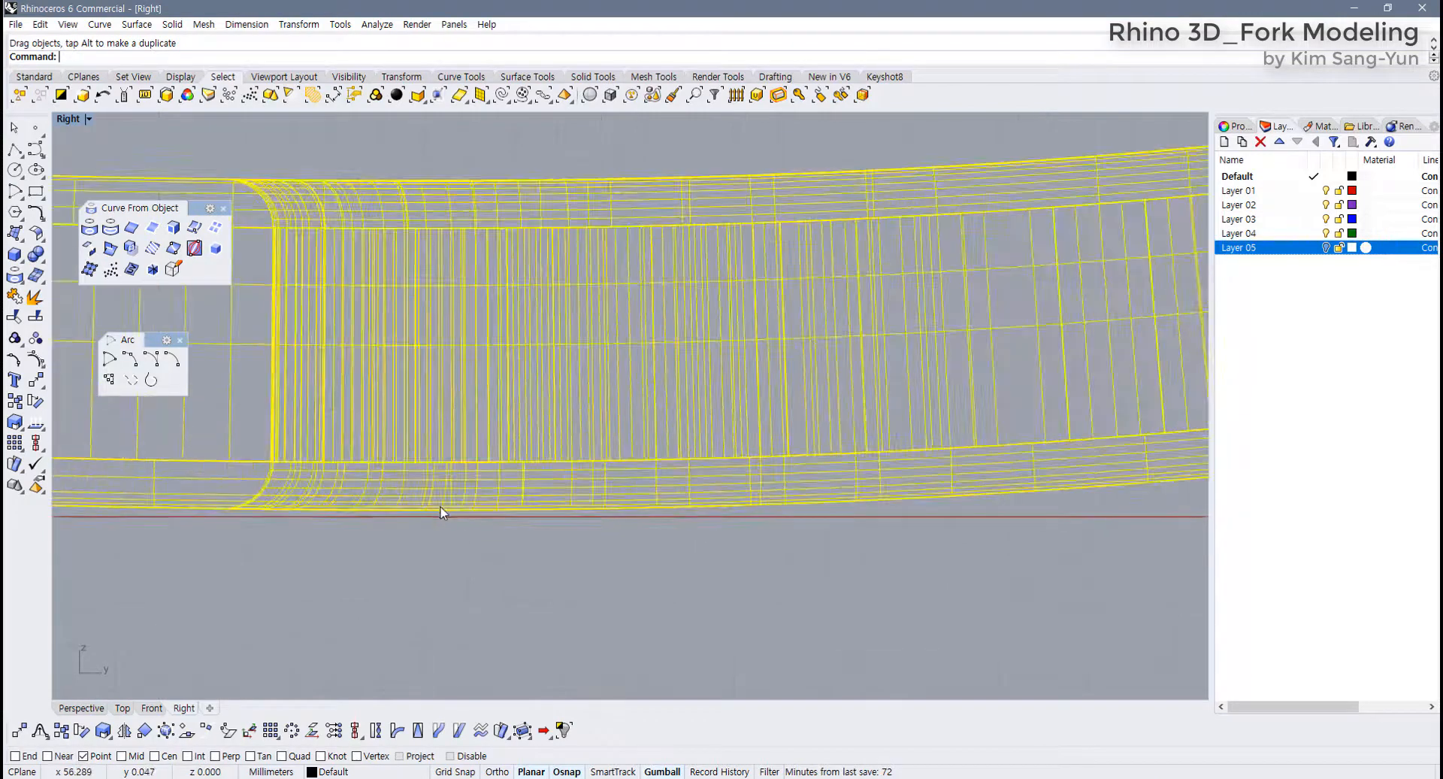
drag(439, 506, 453, 514)
scroll(452, 519, down, 10)
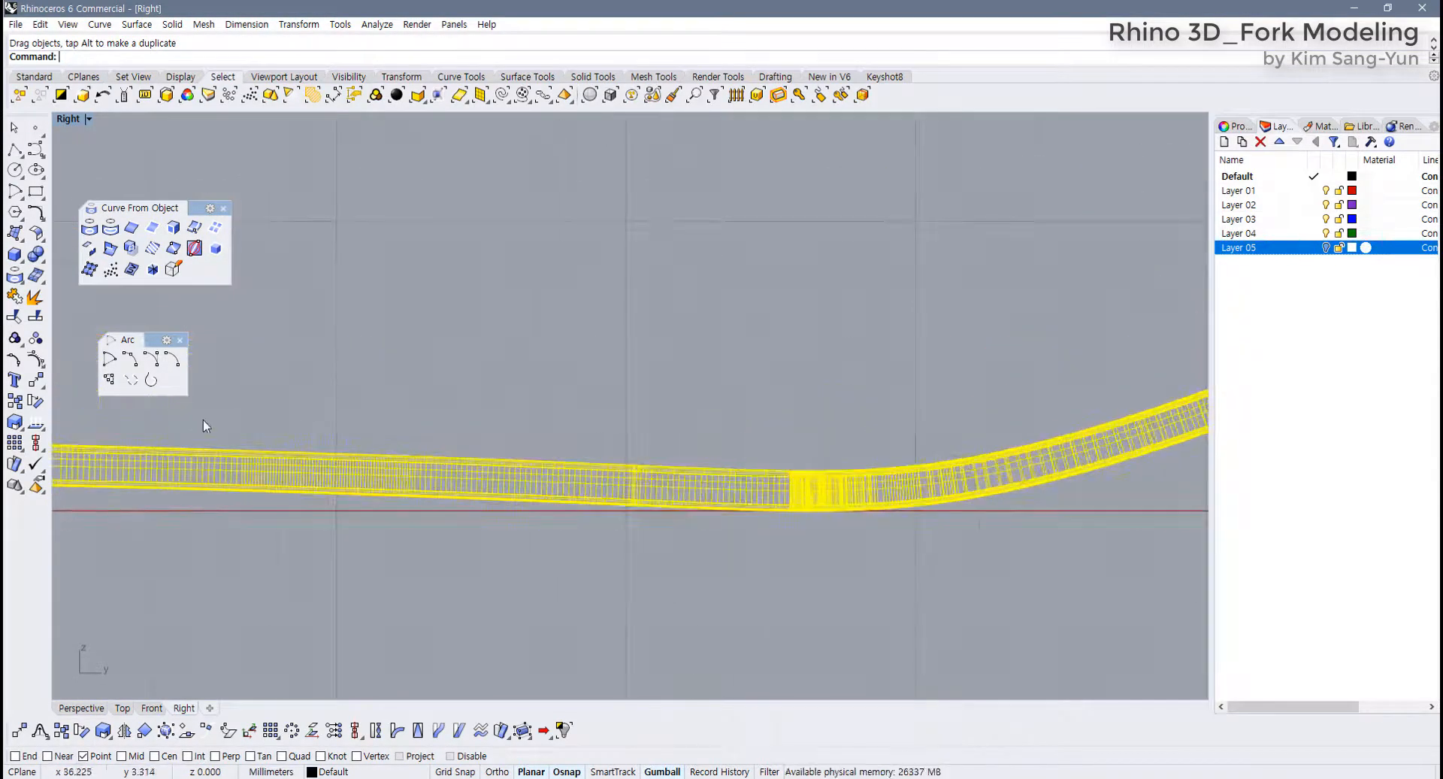
Rotate the fork with Near snap on about its lowest underside point, bringing the handle end's bottom edge down to the ground line
click(35, 401)
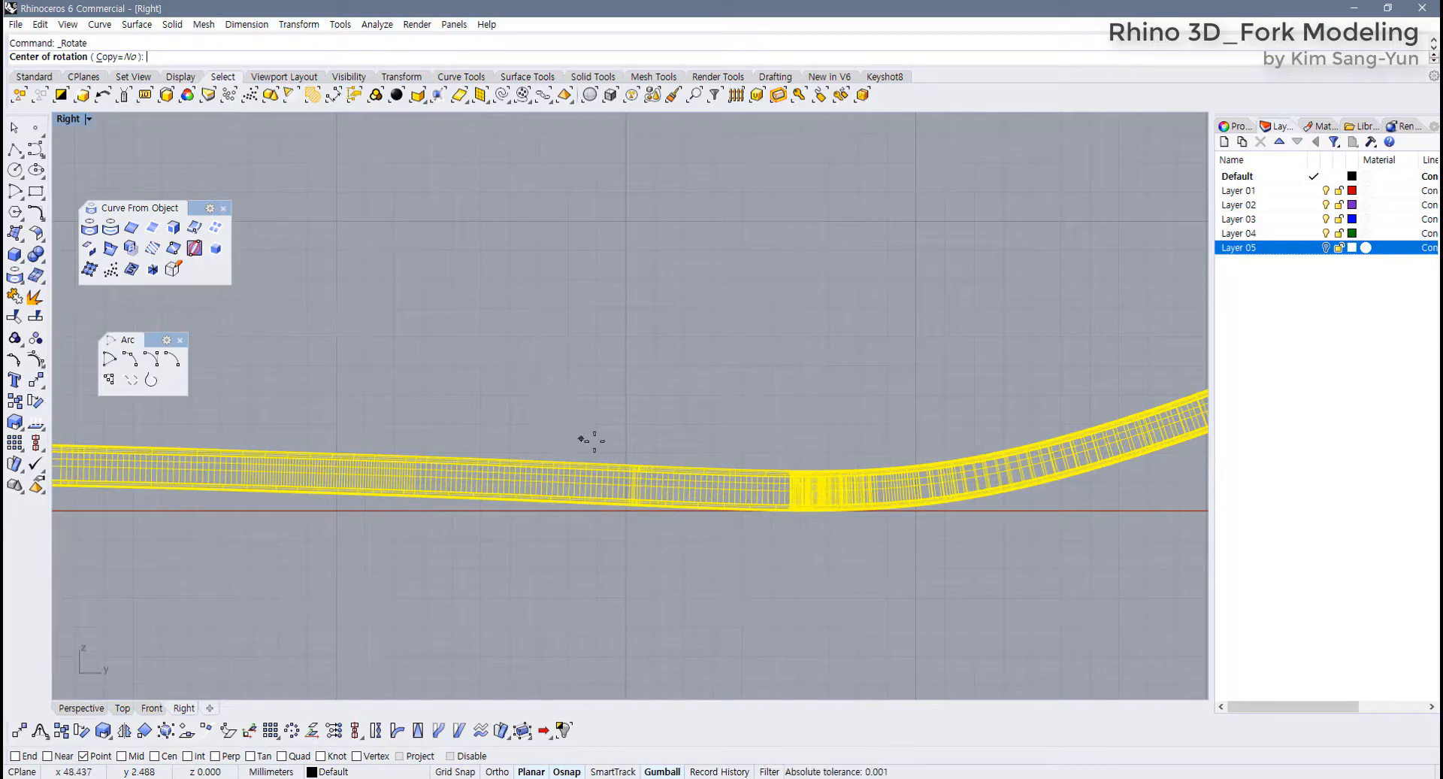
scroll(589, 440, up, 5)
scroll(601, 498, up, 4)
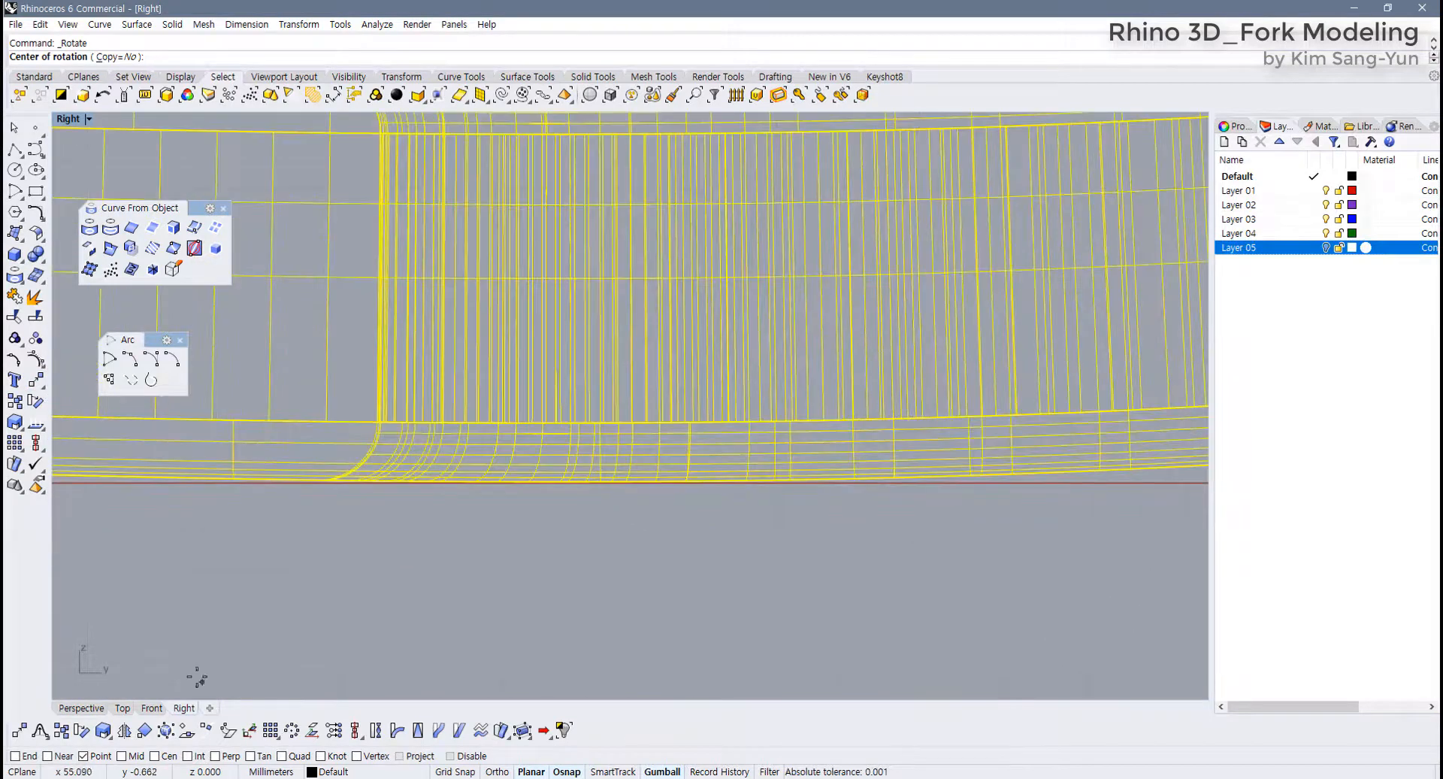
click(47, 755)
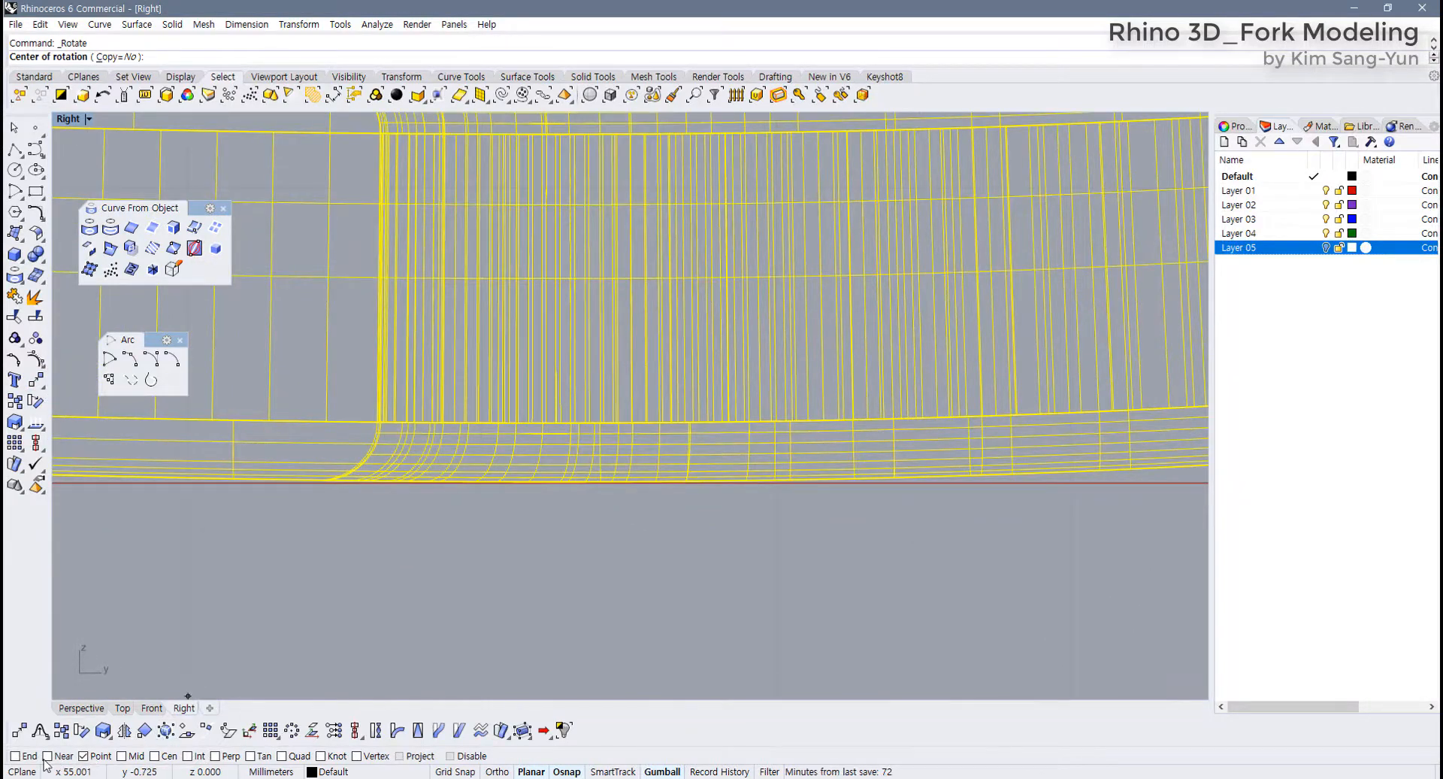
click(592, 482)
scroll(418, 522, down, 8)
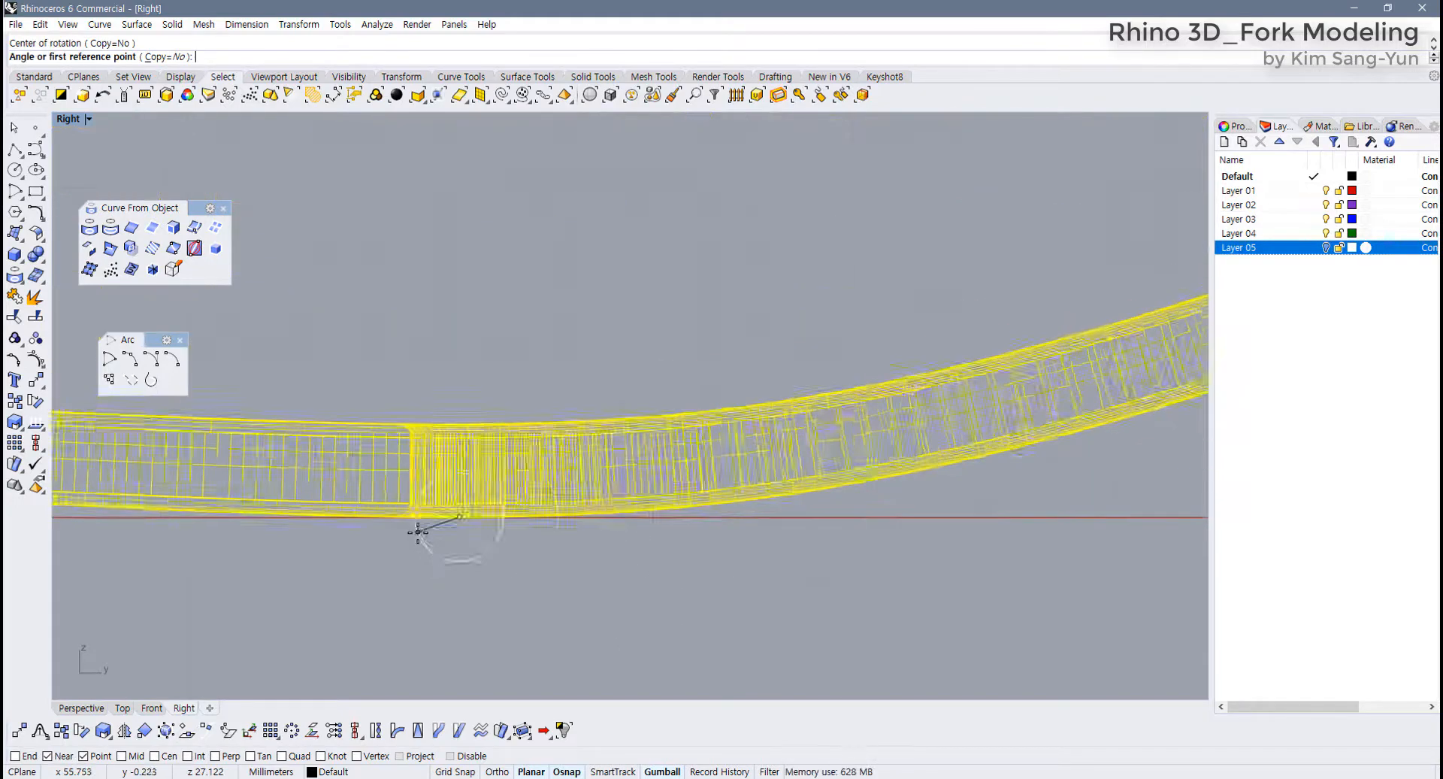
right_drag(314, 566, 927, 554)
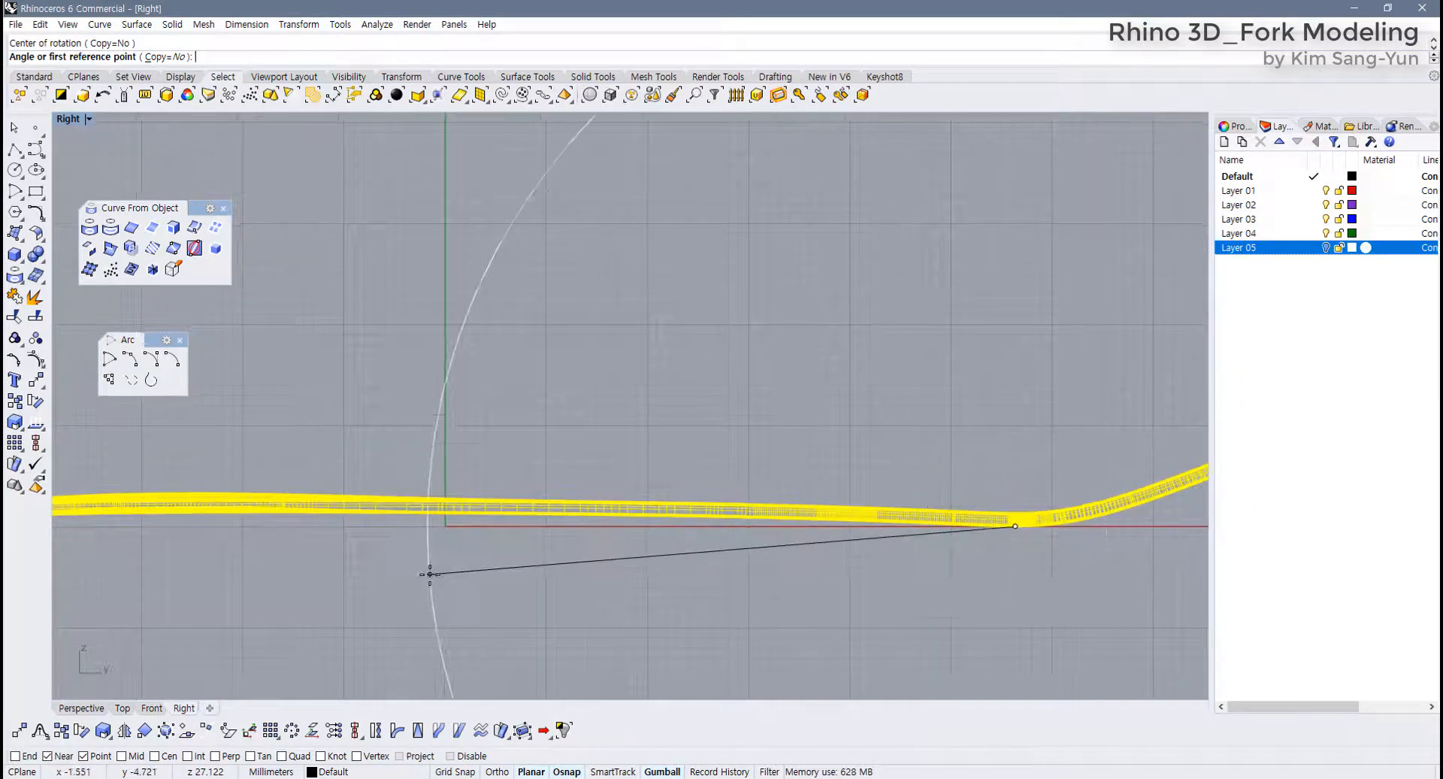
scroll(522, 541, down, 2)
scroll(458, 530, up, 8)
right_drag(458, 529, 570, 553)
scroll(264, 526, up, 6)
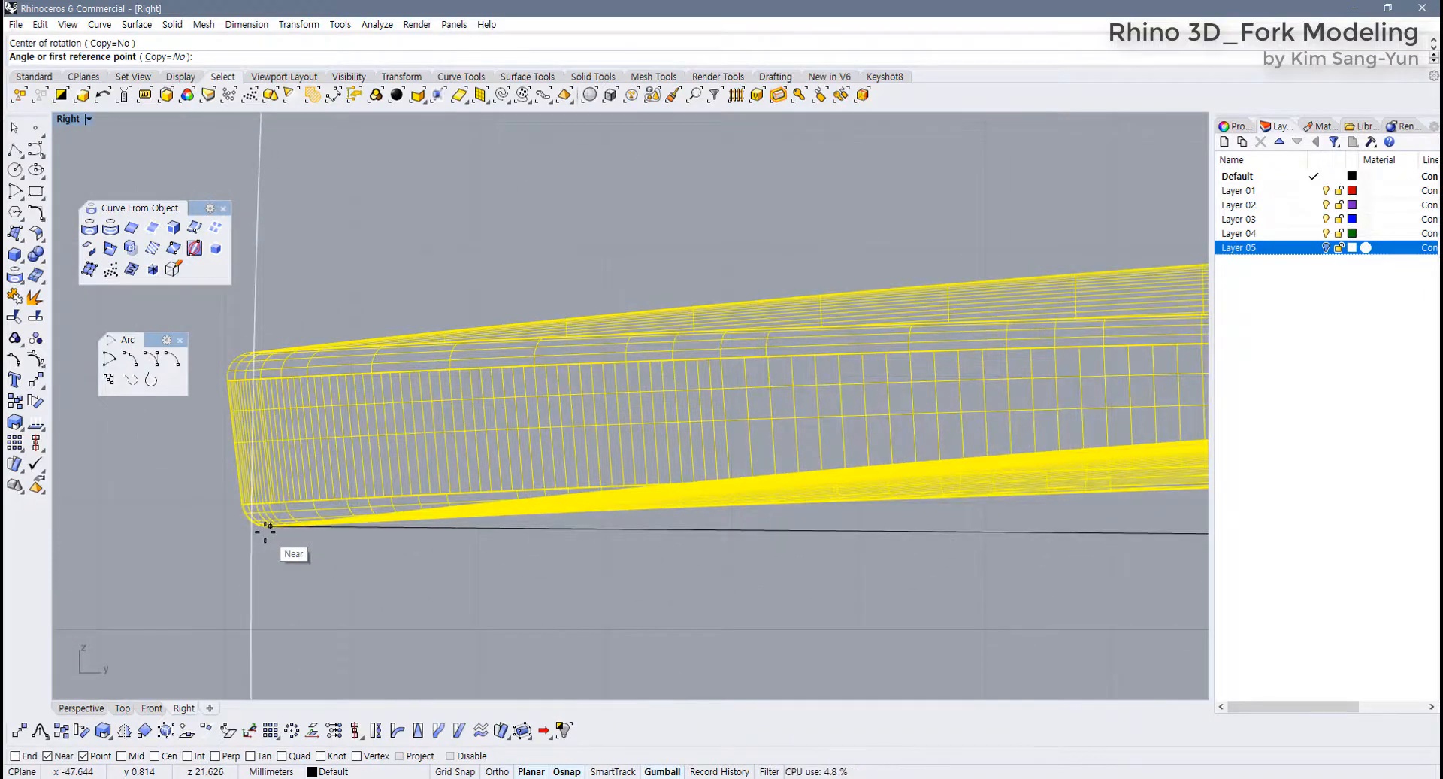
click(267, 524)
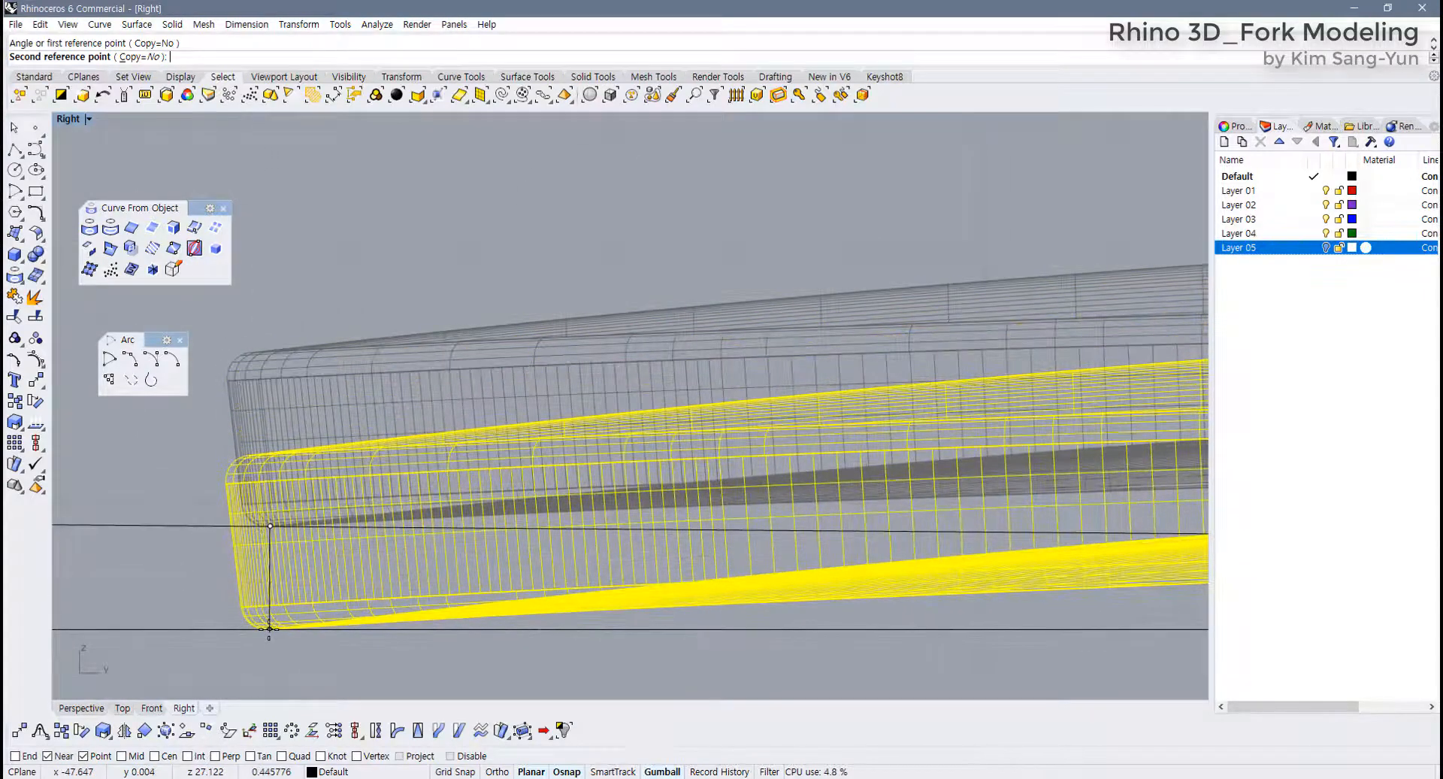
click(269, 628)
scroll(451, 587, down, 5)
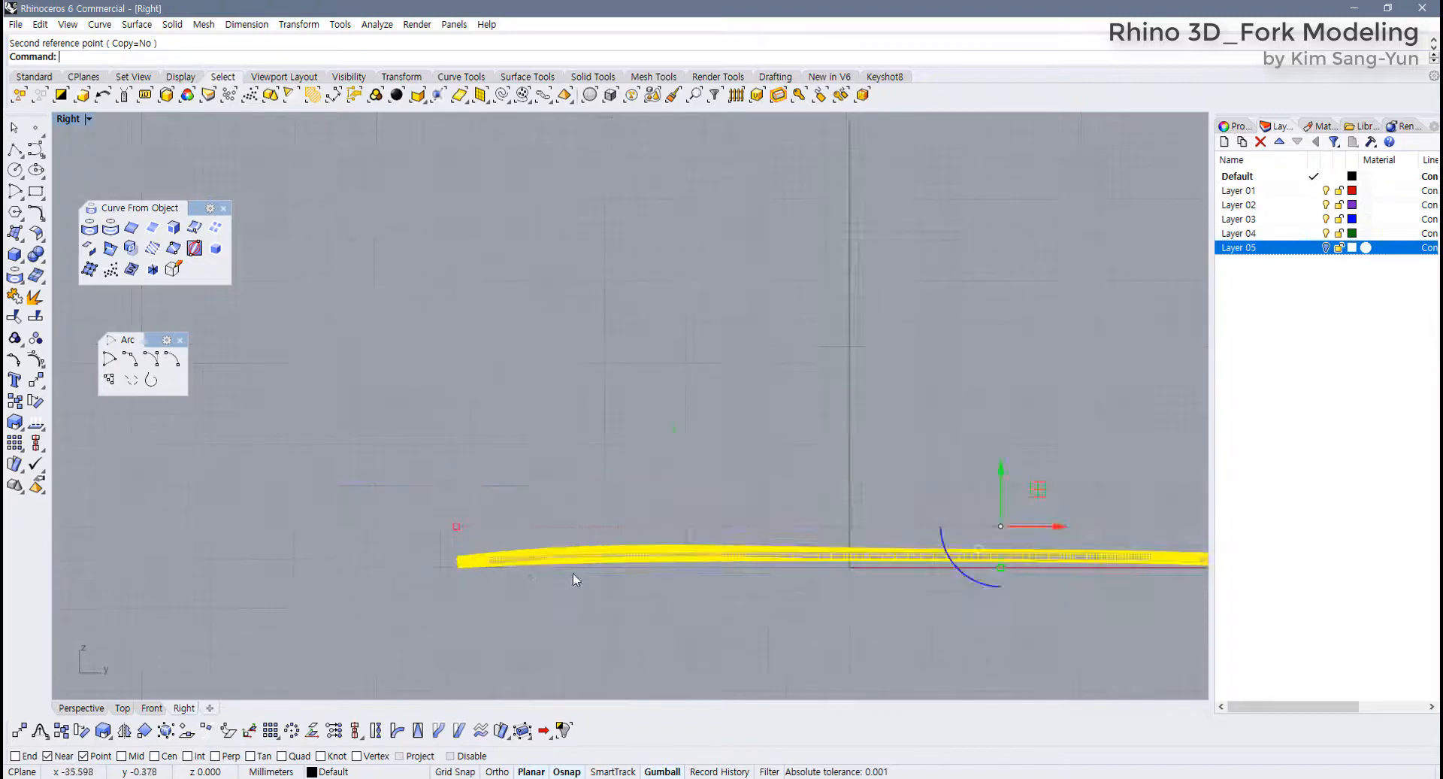
scroll(755, 590, down, 2)
key(Escape)
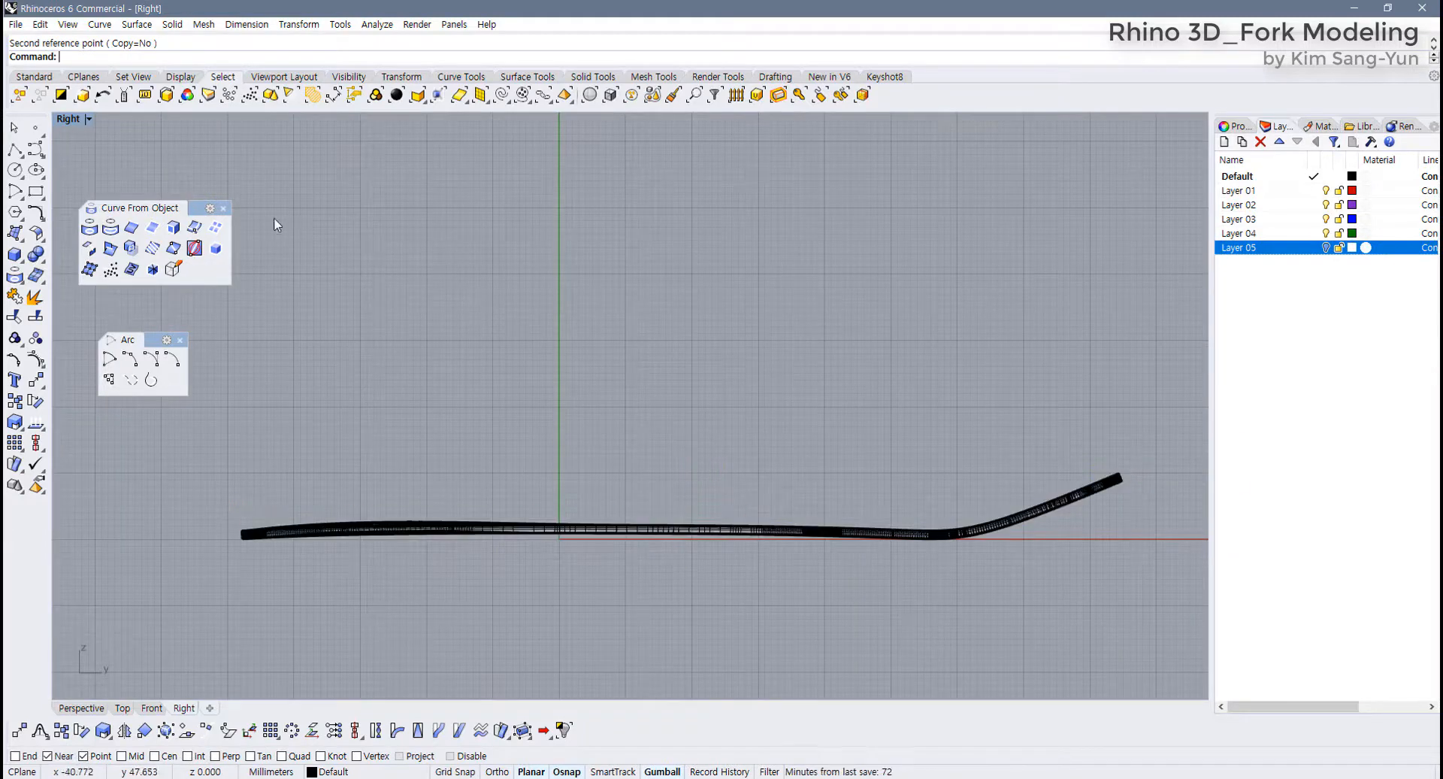
Restore the four-viewport layout and rotate the fork diagonally in the Top viewport
double_click(68, 119)
right_drag(890, 239, 845, 258)
right_drag(454, 313, 470, 251)
scroll(469, 257, down, 4)
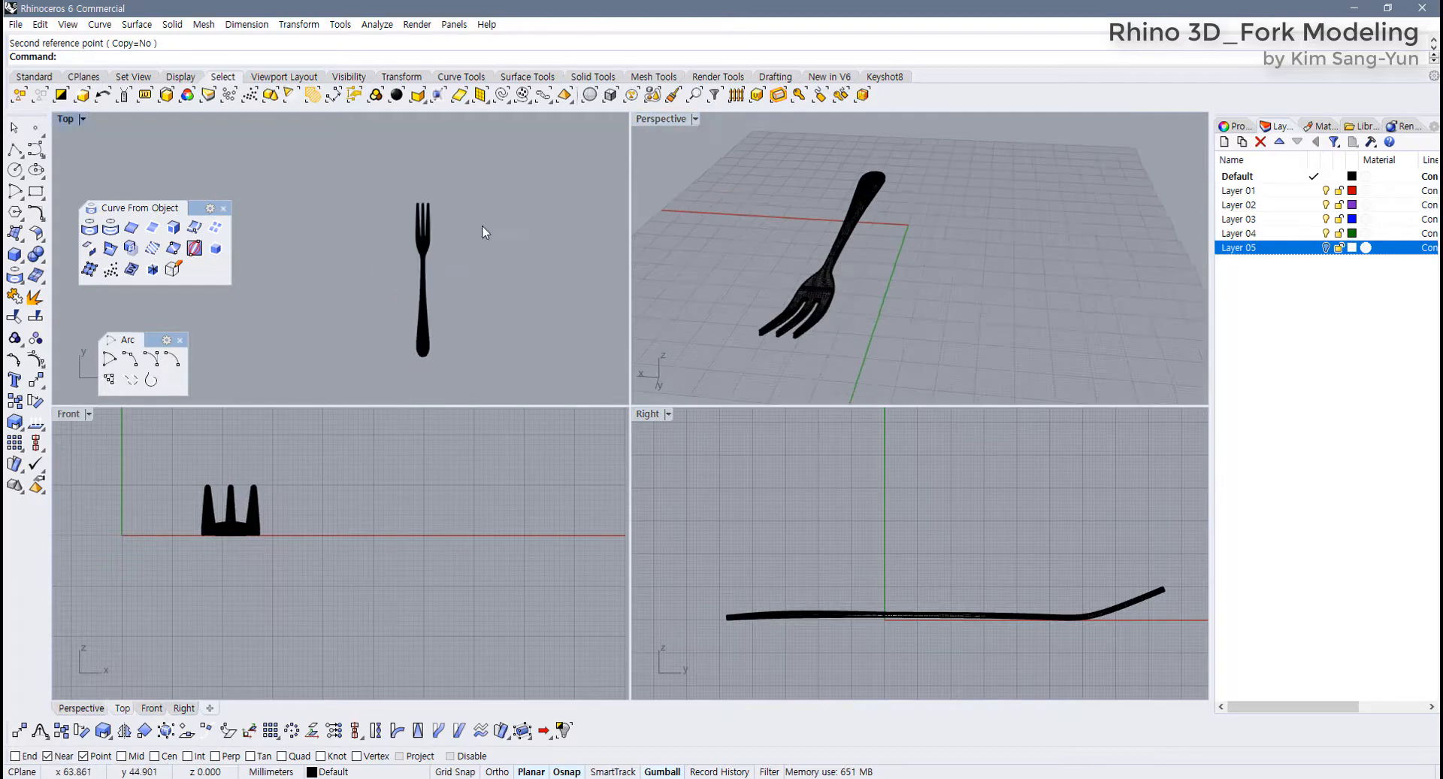
drag(481, 224, 365, 305)
right_drag(389, 331, 363, 315)
drag(365, 321, 499, 254)
right_drag(876, 290, 902, 227)
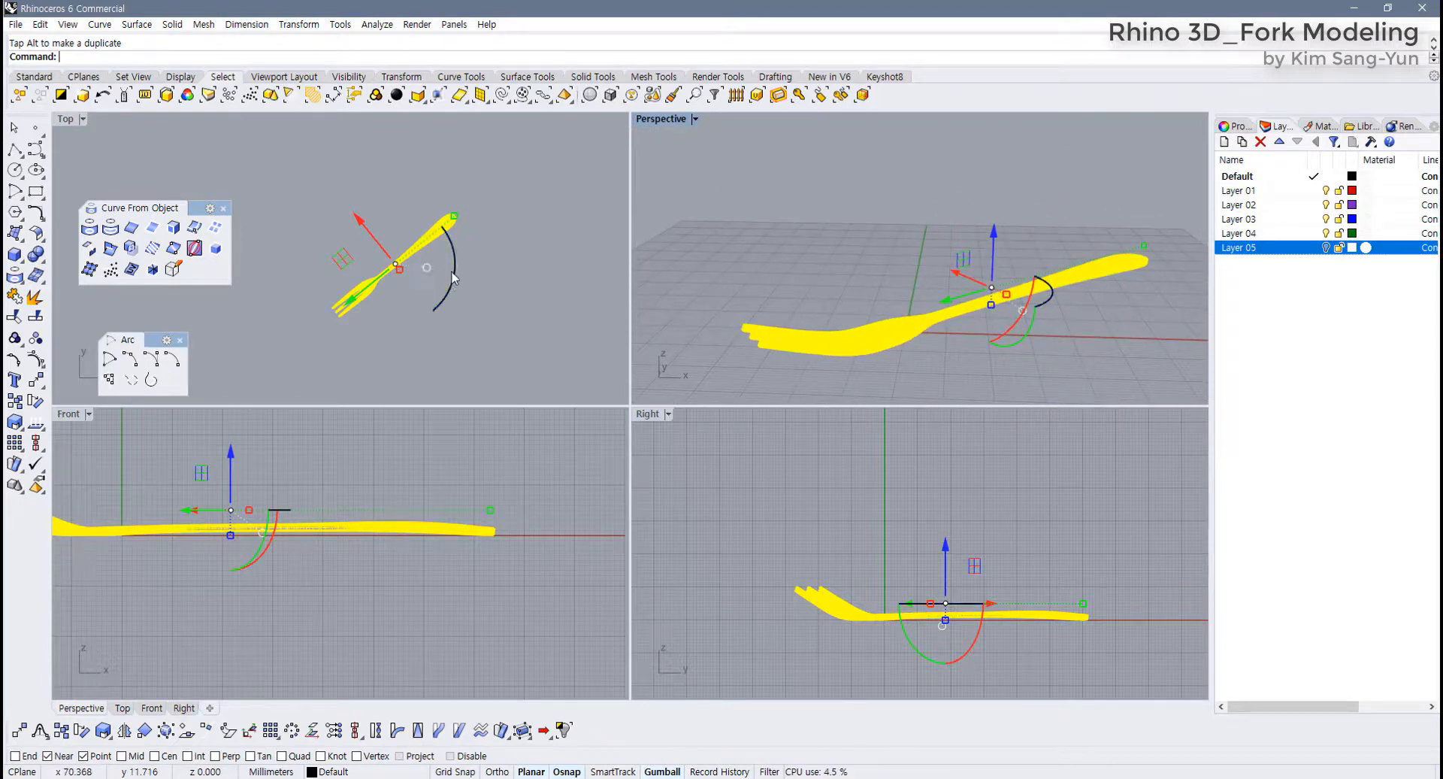
Place a rotated duplicate of the fork in the Top viewport so it stands vertically and crosses the original fork's handle
key(alt)
drag(344, 260, 425, 290)
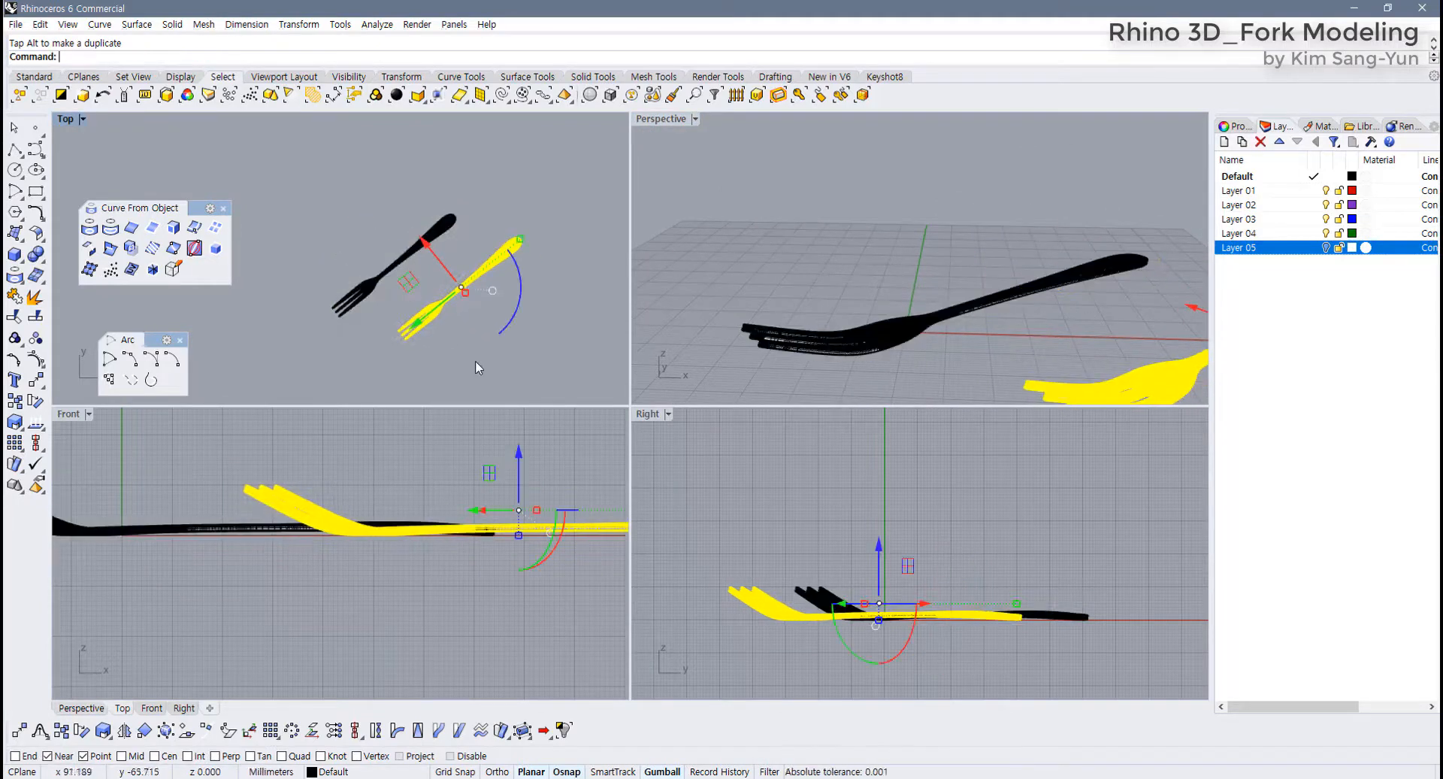
drag(516, 301, 507, 253)
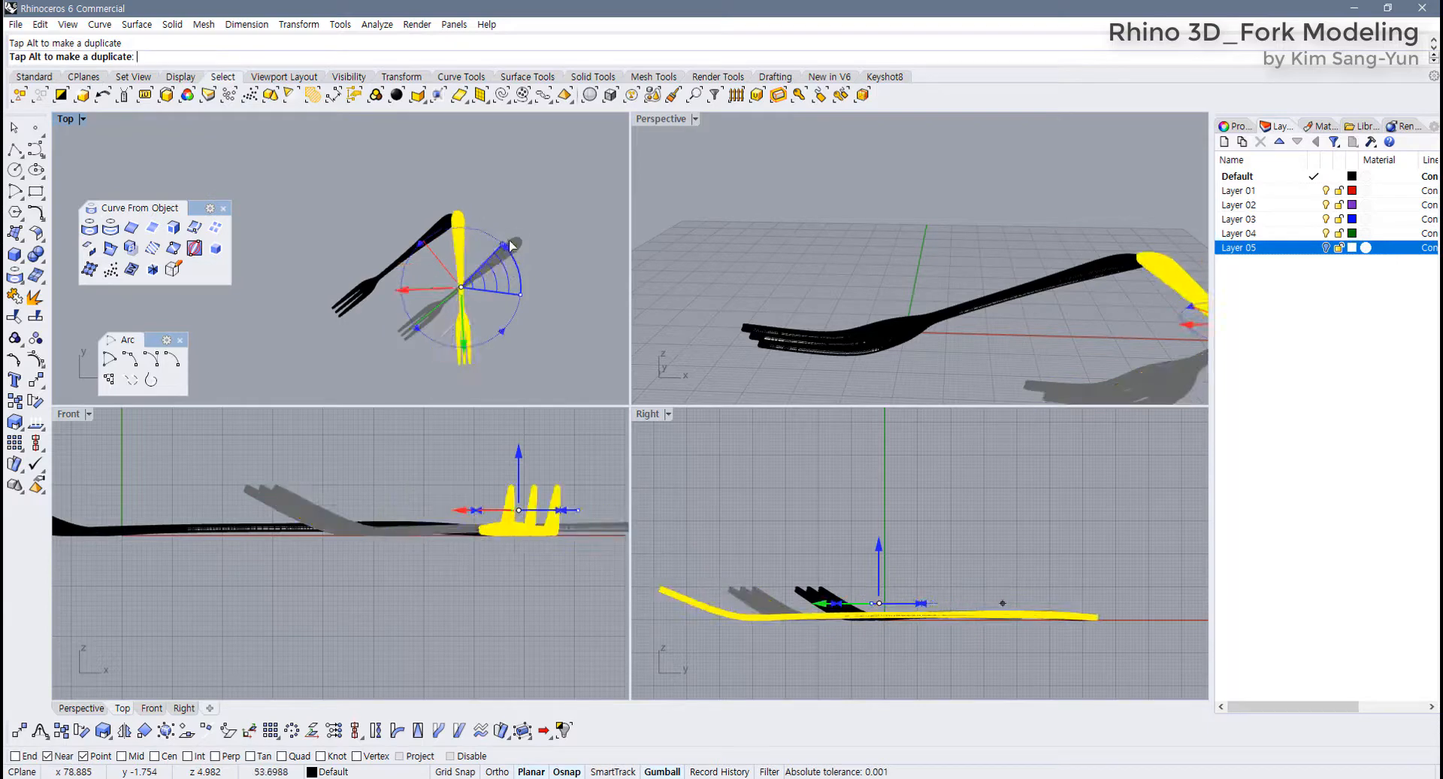
click(699, 521)
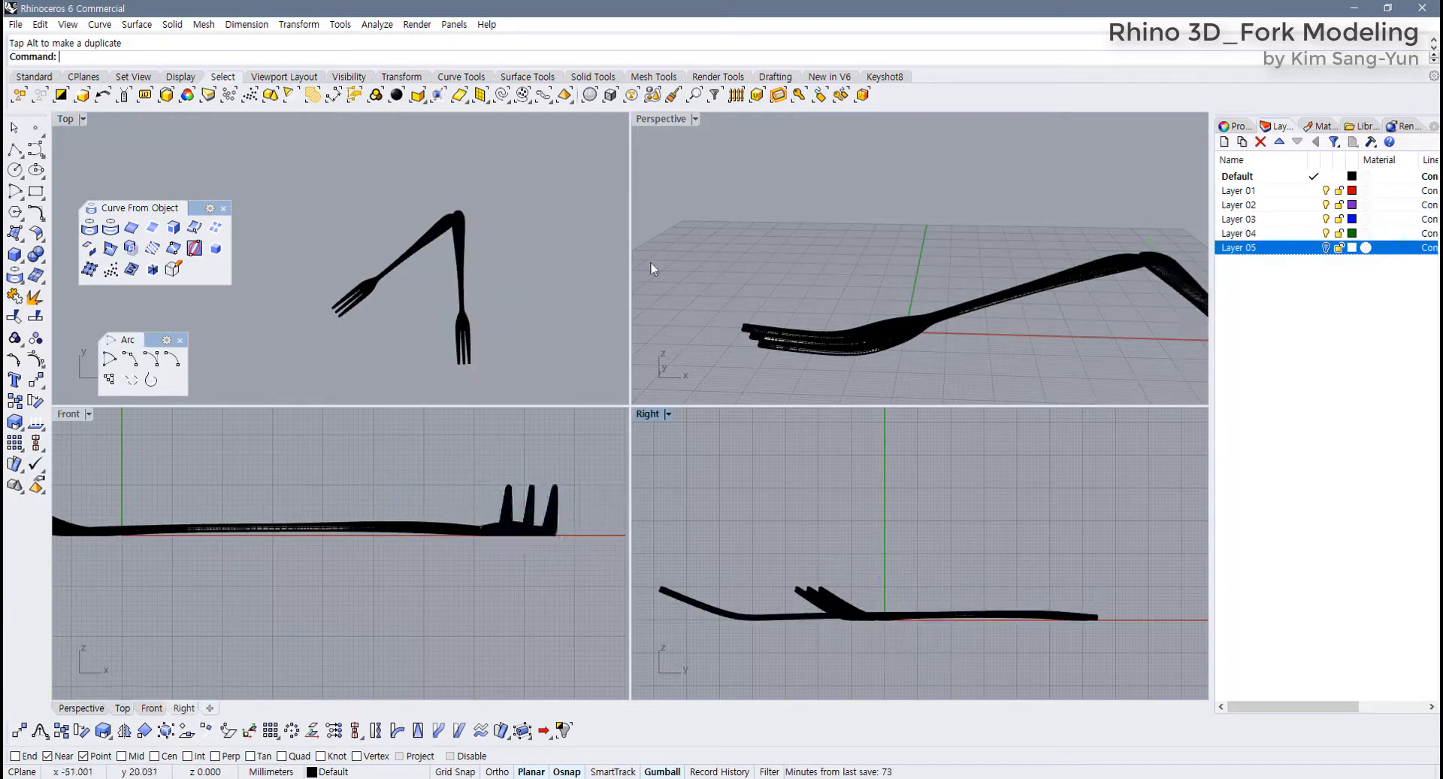
drag(470, 278, 413, 288)
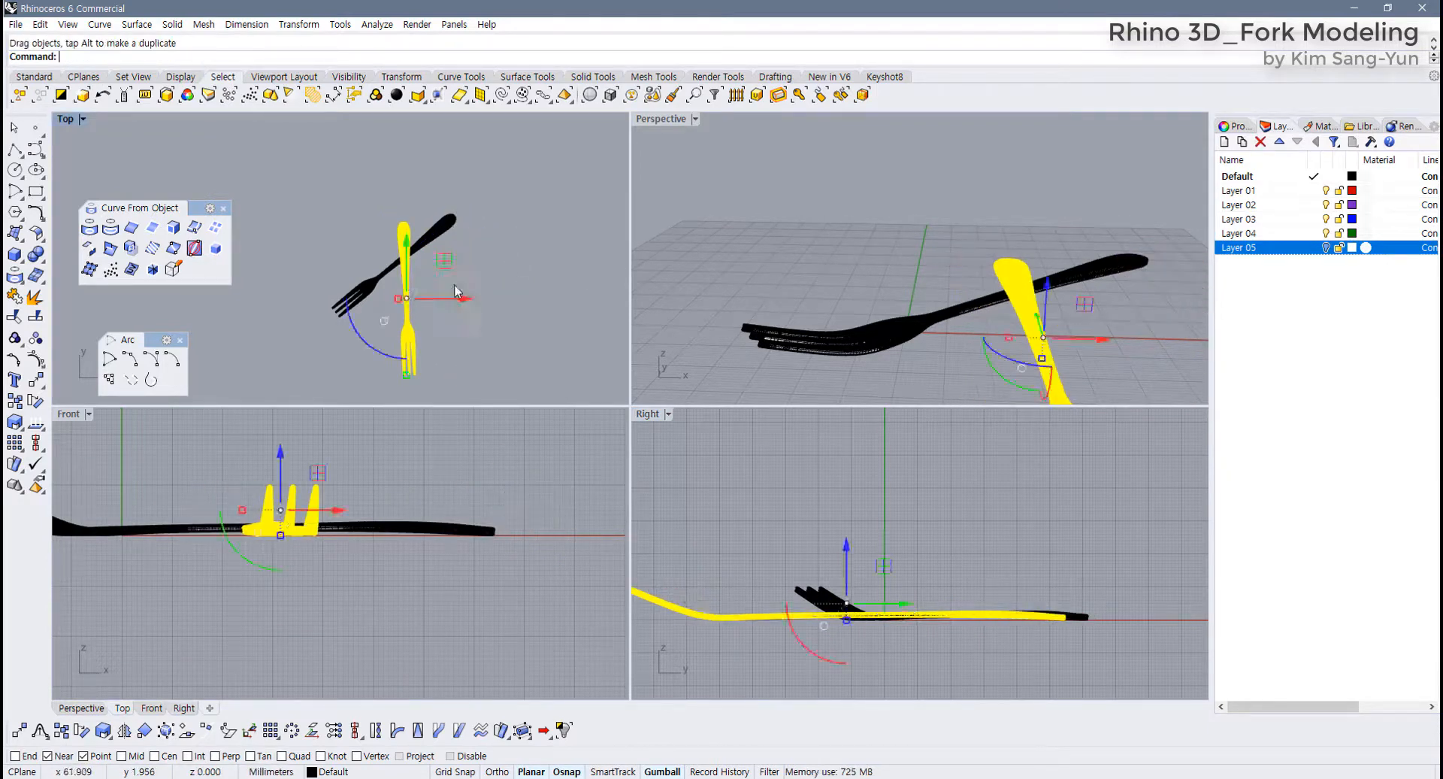
key(Escape)
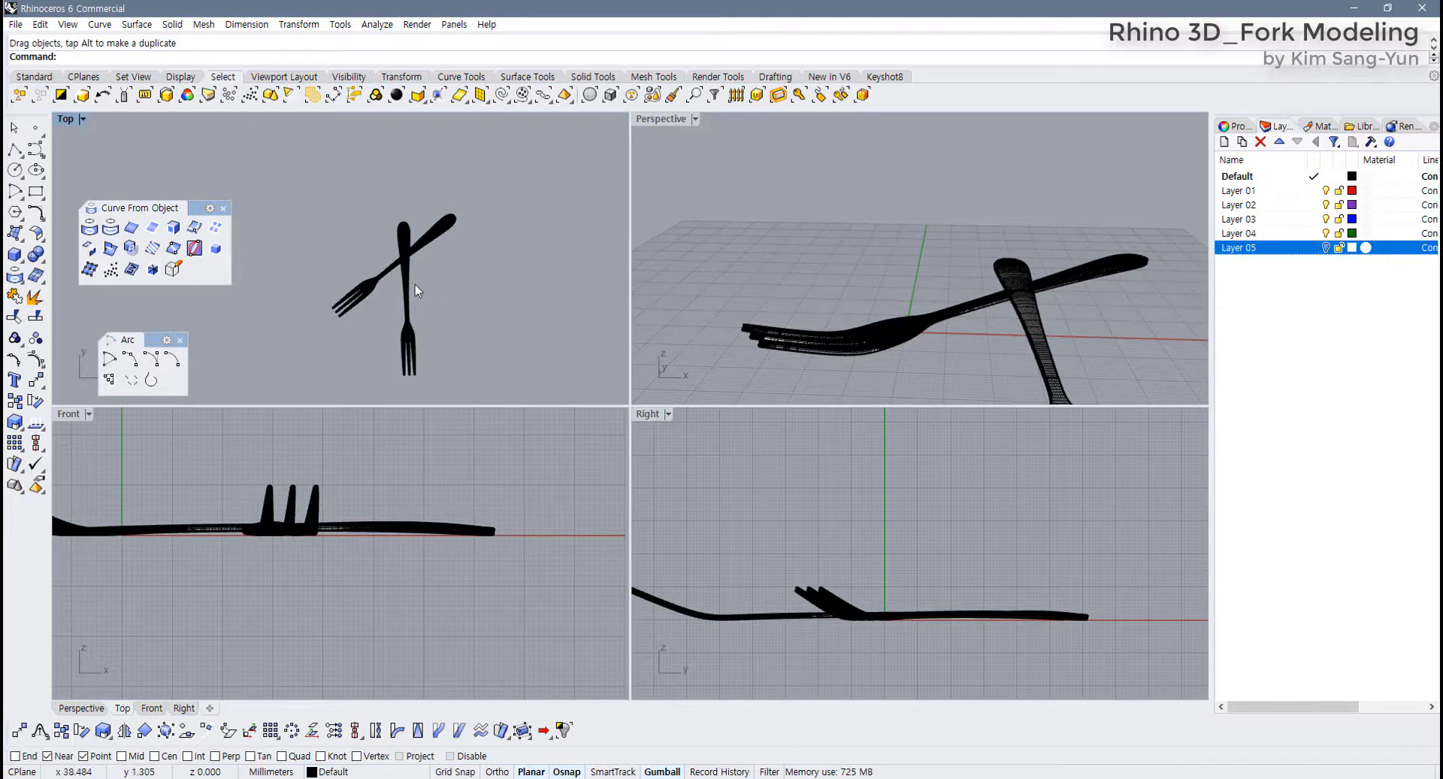
Raise the duplicate fork slightly in the Perspective viewport so it sits on the original's handle, and check the contact between them
right_drag(1037, 306, 953, 242)
click(953, 242)
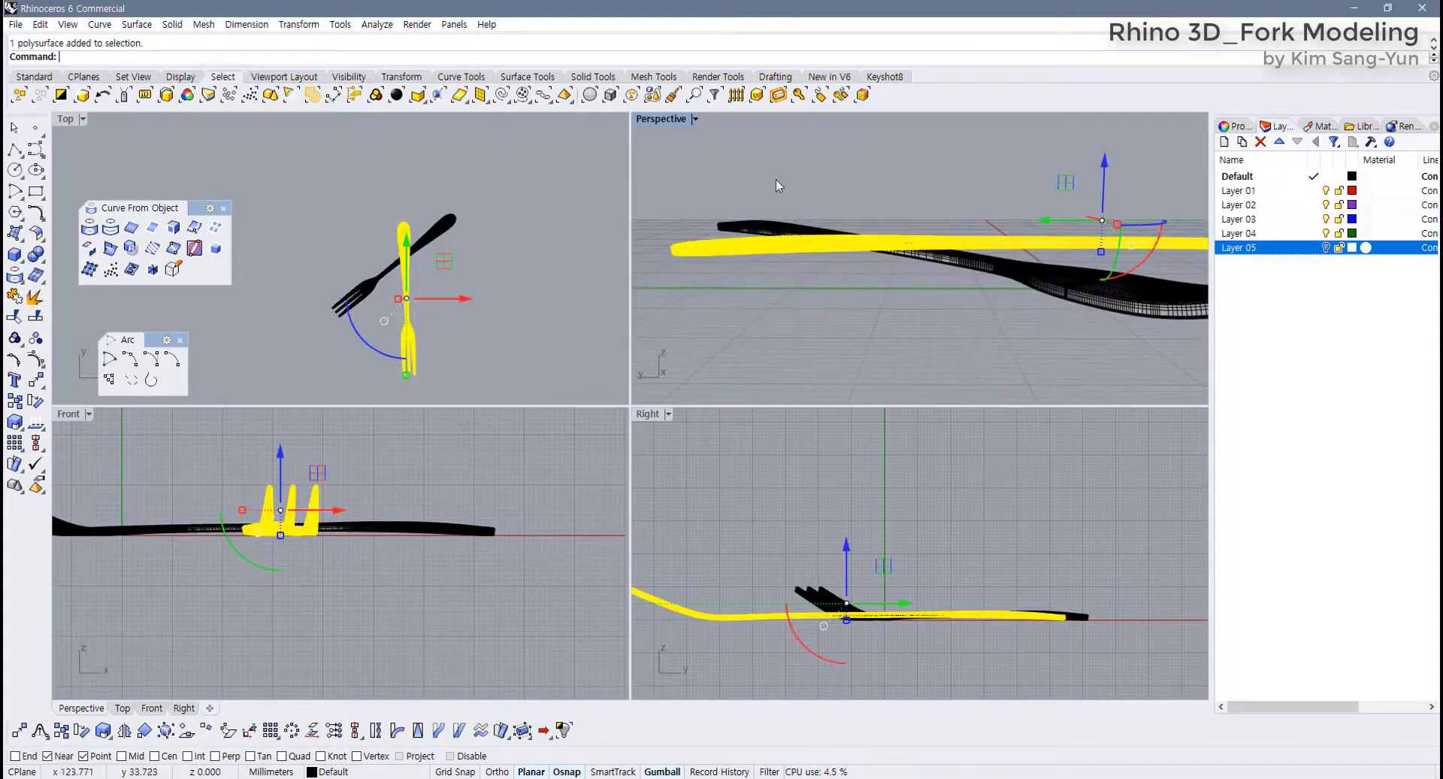
double_click(664, 120)
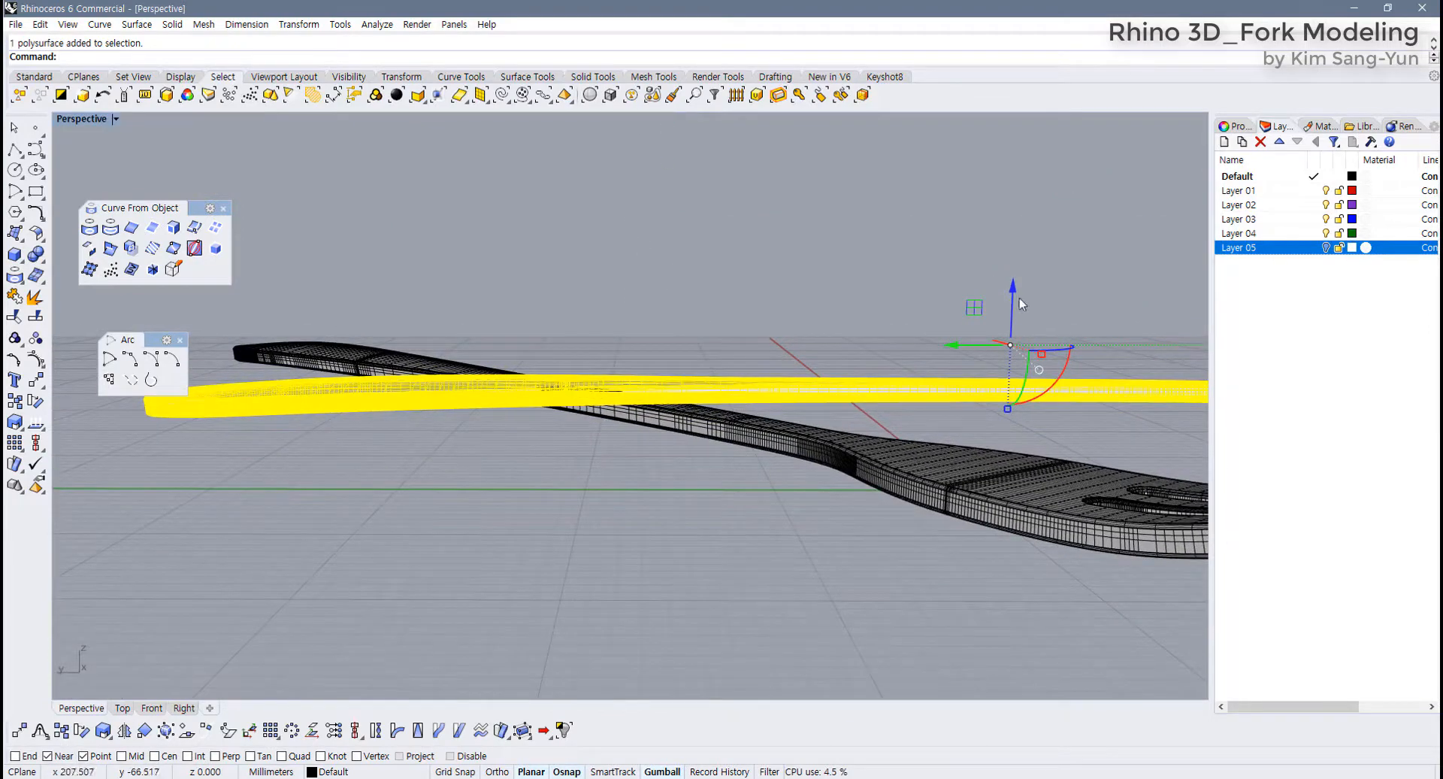
right_drag(1019, 297, 866, 394)
drag(866, 395, 863, 400)
right_drag(676, 448, 728, 431)
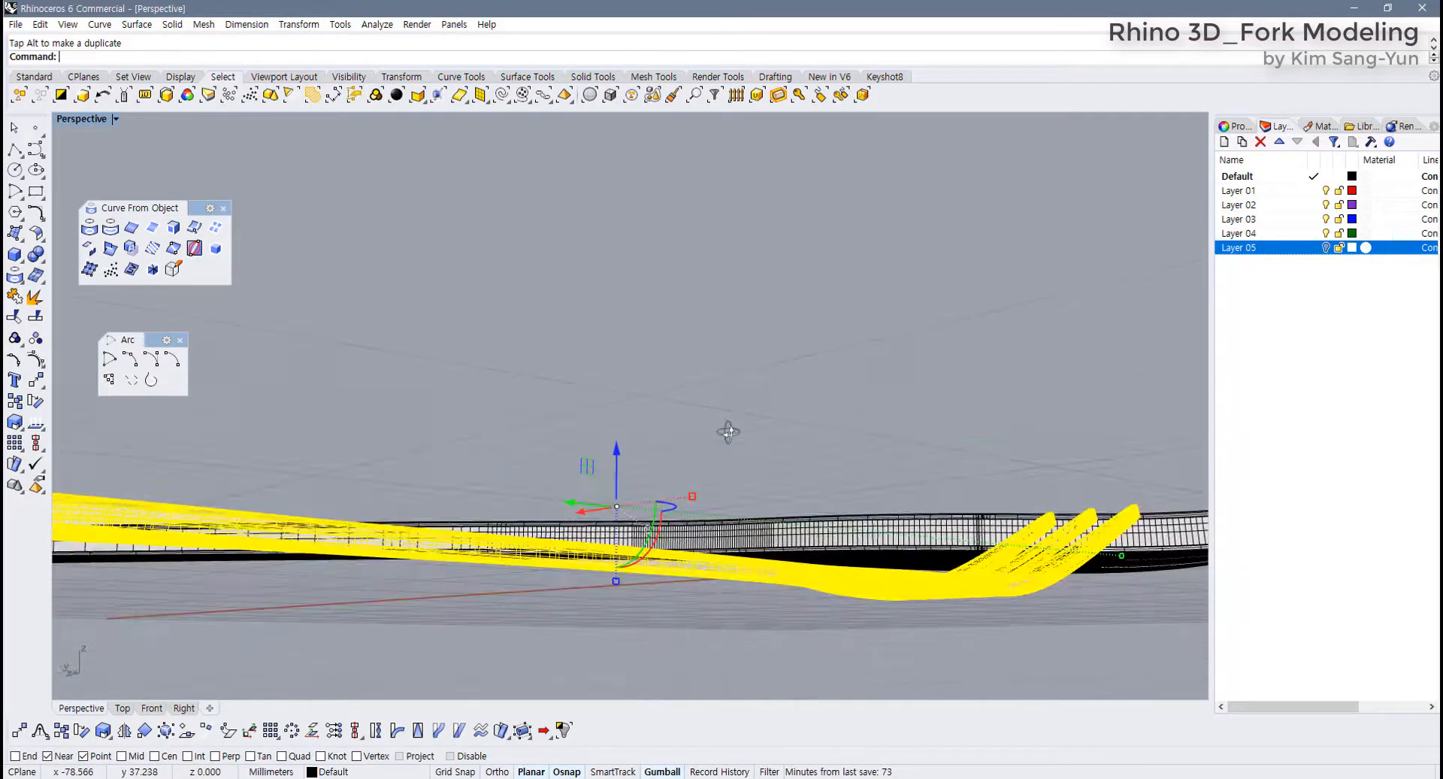
click(602, 396)
right_drag(605, 399, 466, 423)
scroll(737, 484, up, 3)
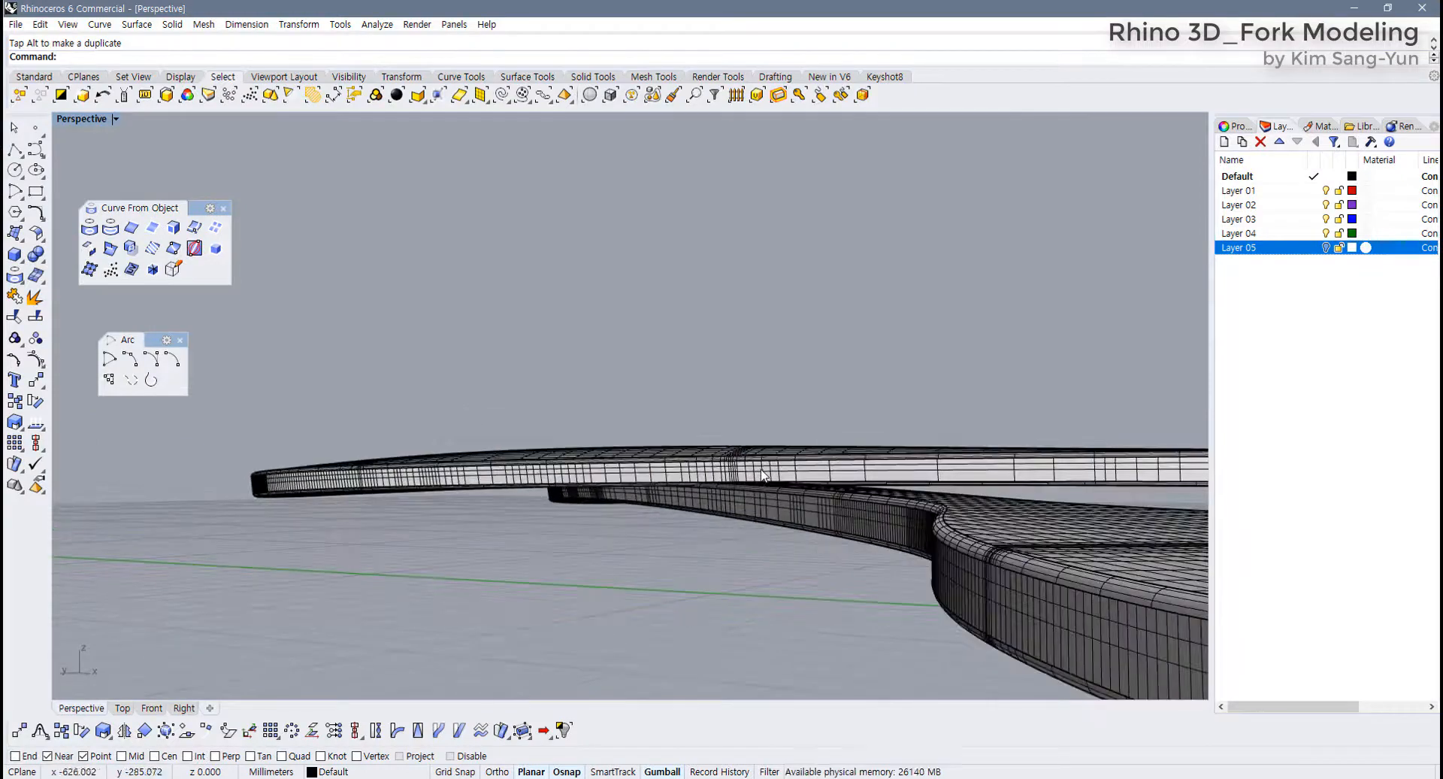
click(763, 472)
scroll(752, 444, down, 7)
click(875, 296)
right_drag(874, 296, 699, 391)
Rotate the duplicate fork in the Right viewport about its contact point with the original's handle, lowering the underside of its head to the ground line
click(747, 392)
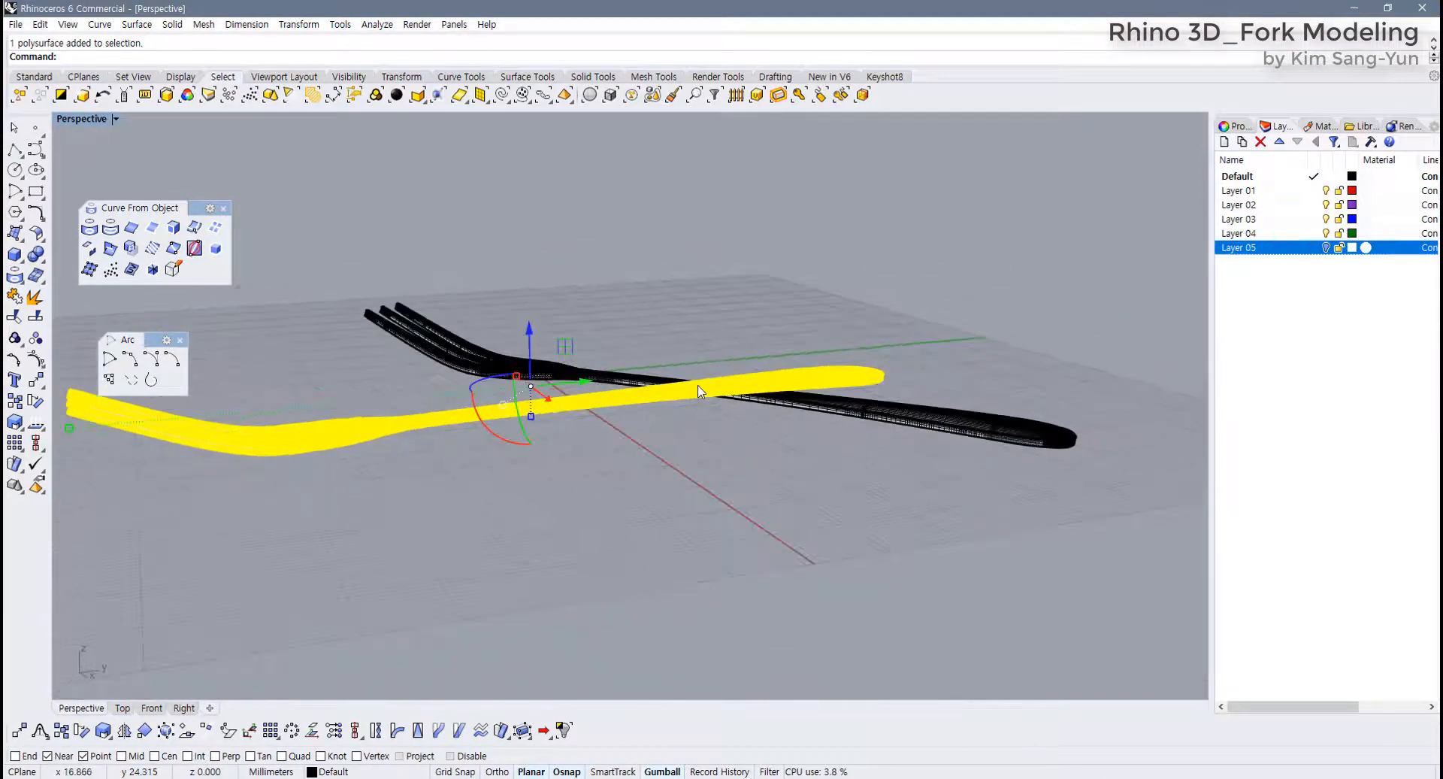
double_click(82, 119)
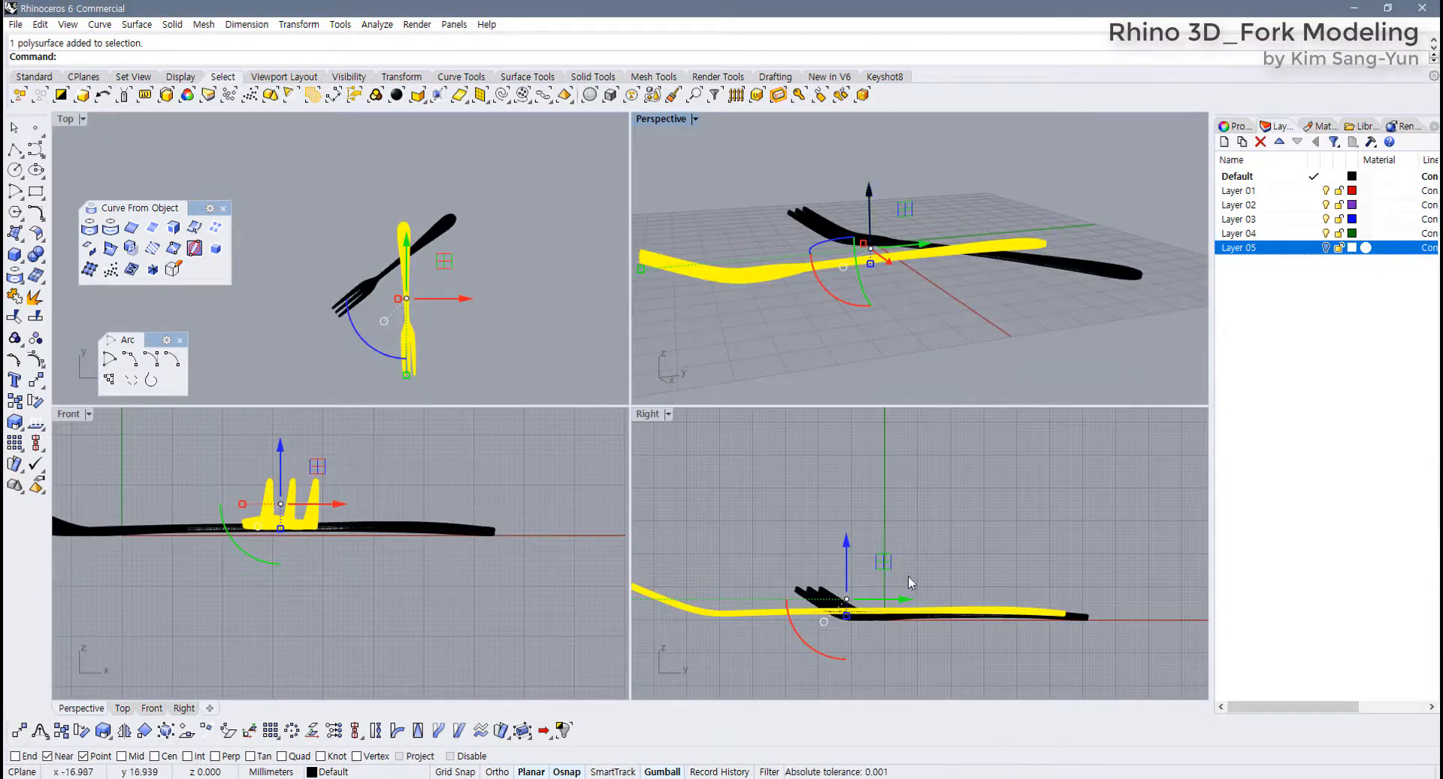
double_click(642, 415)
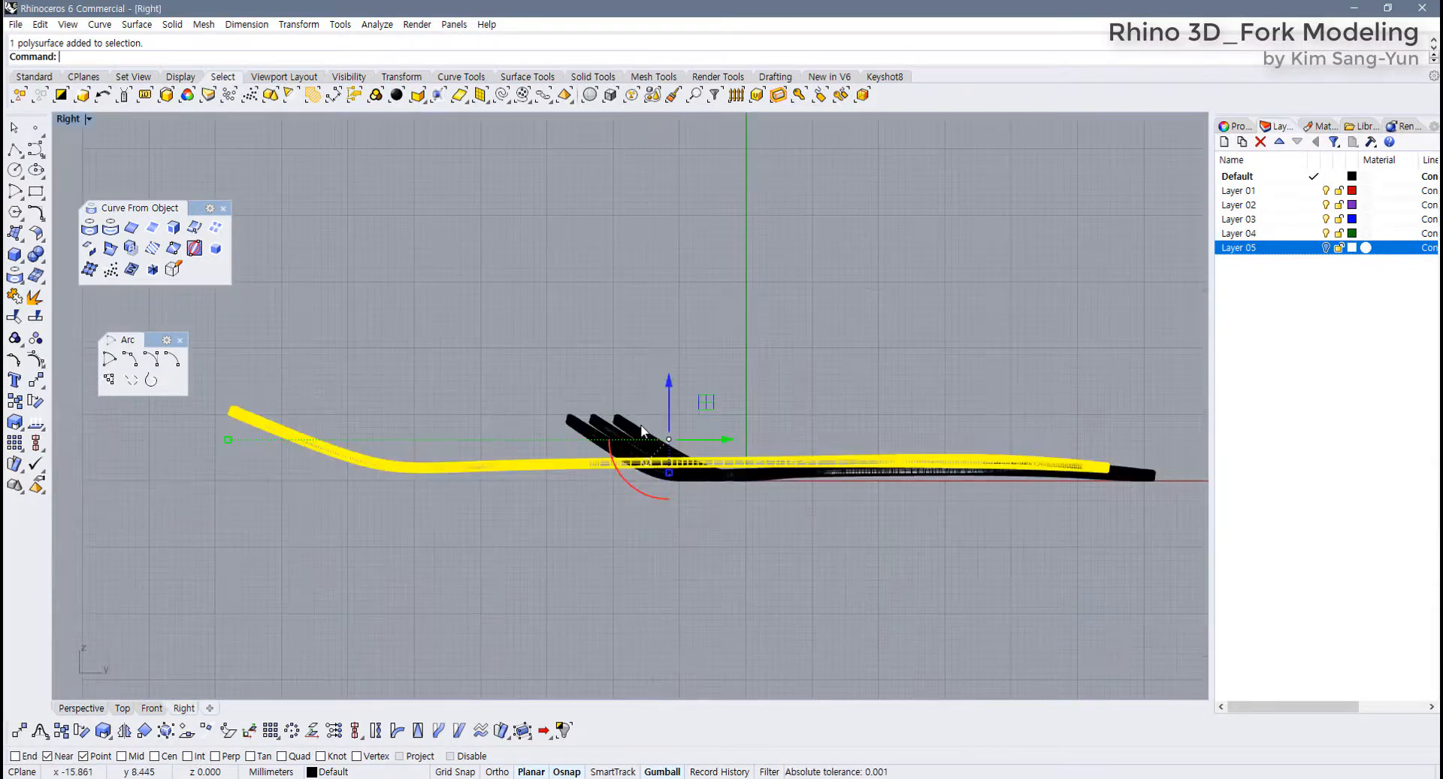
right_drag(639, 426, 663, 461)
scroll(692, 443, up, 2)
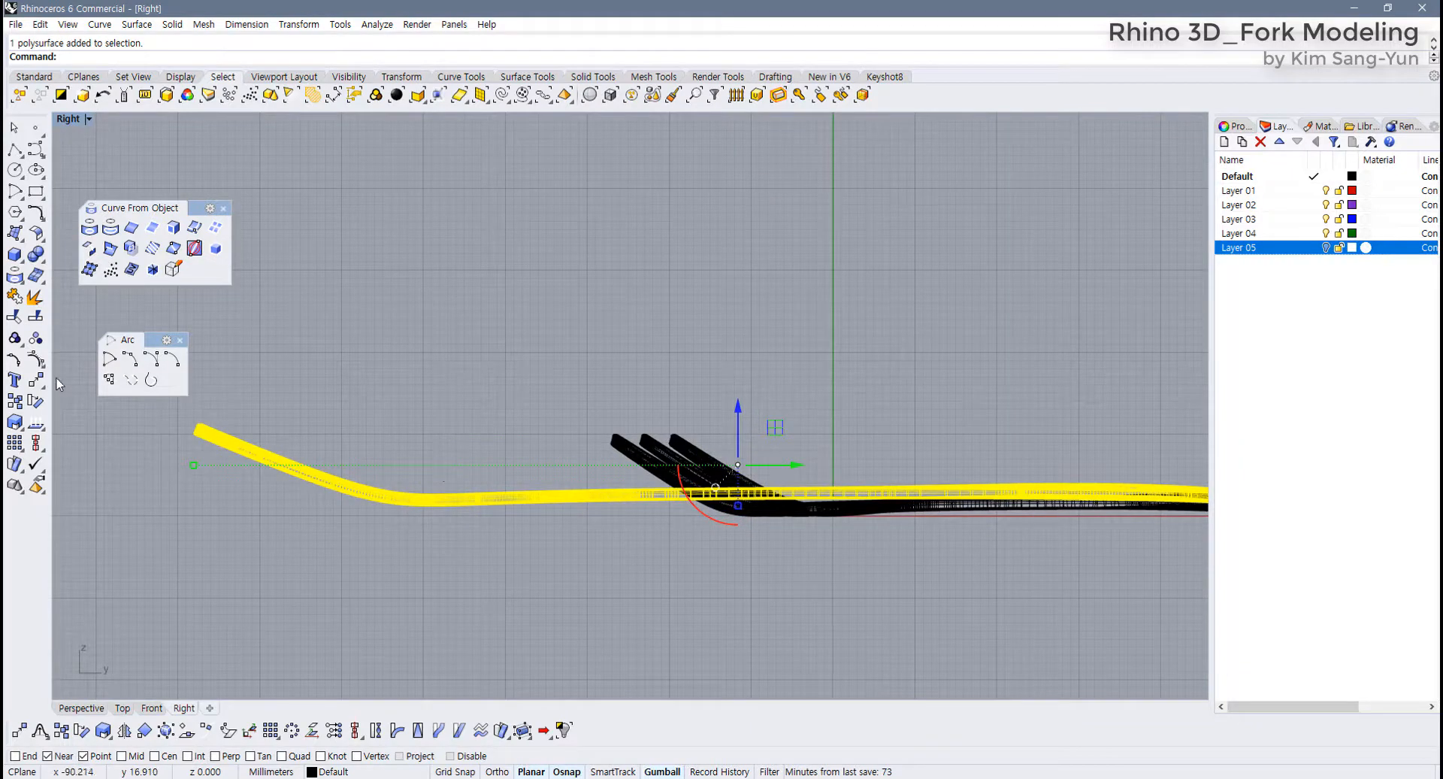
click(35, 400)
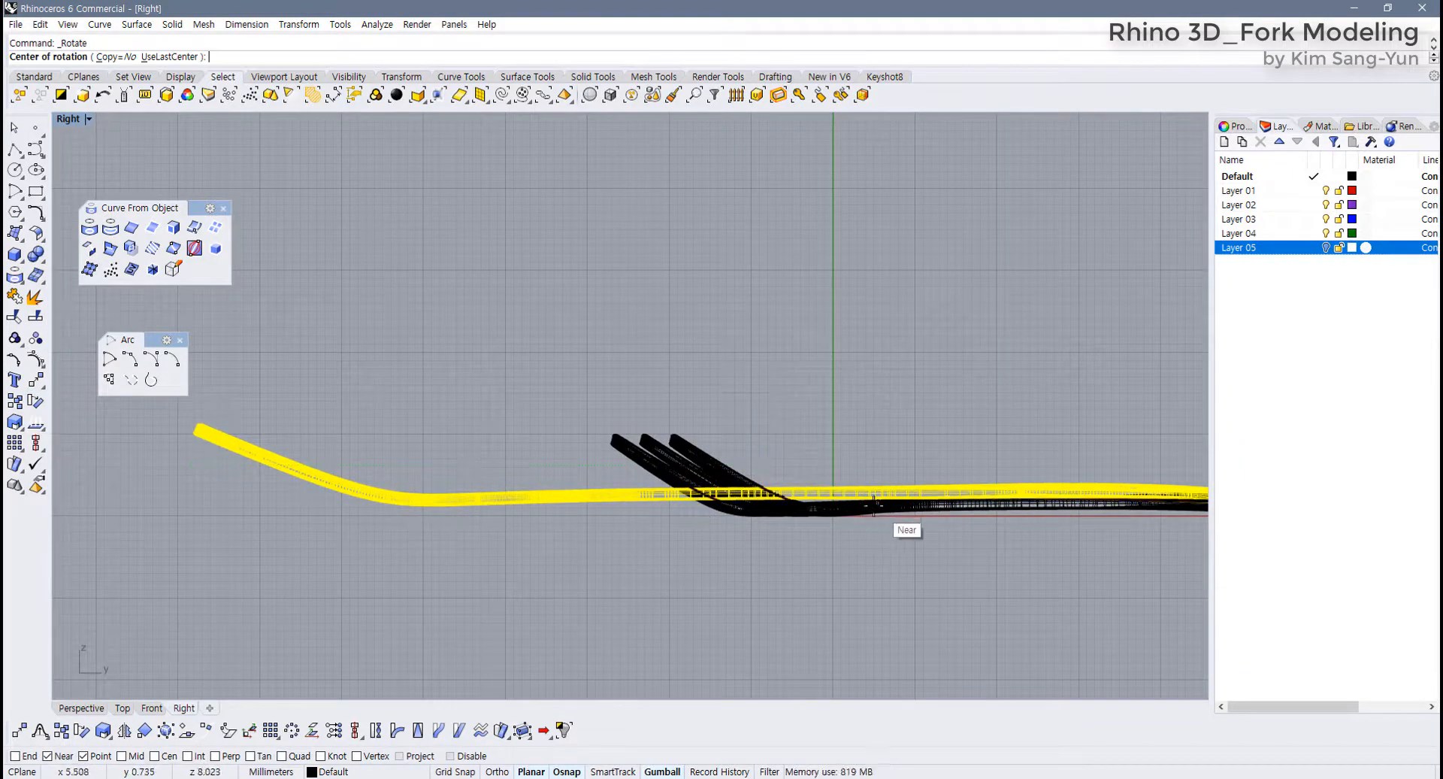
scroll(910, 525, up, 4)
right_drag(1050, 511, 730, 511)
scroll(731, 512, up, 4)
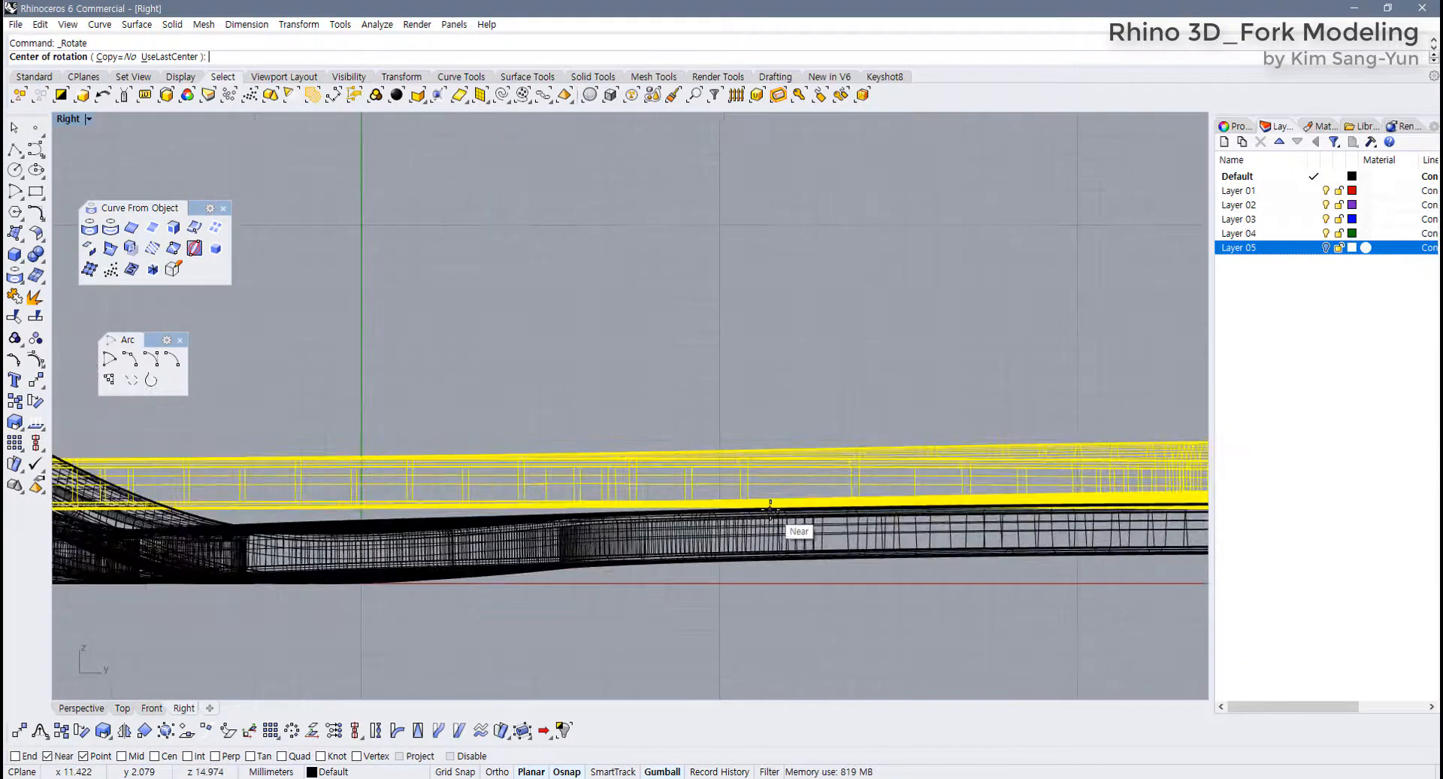
click(771, 509)
scroll(421, 520, down, 8)
right_drag(339, 525, 859, 517)
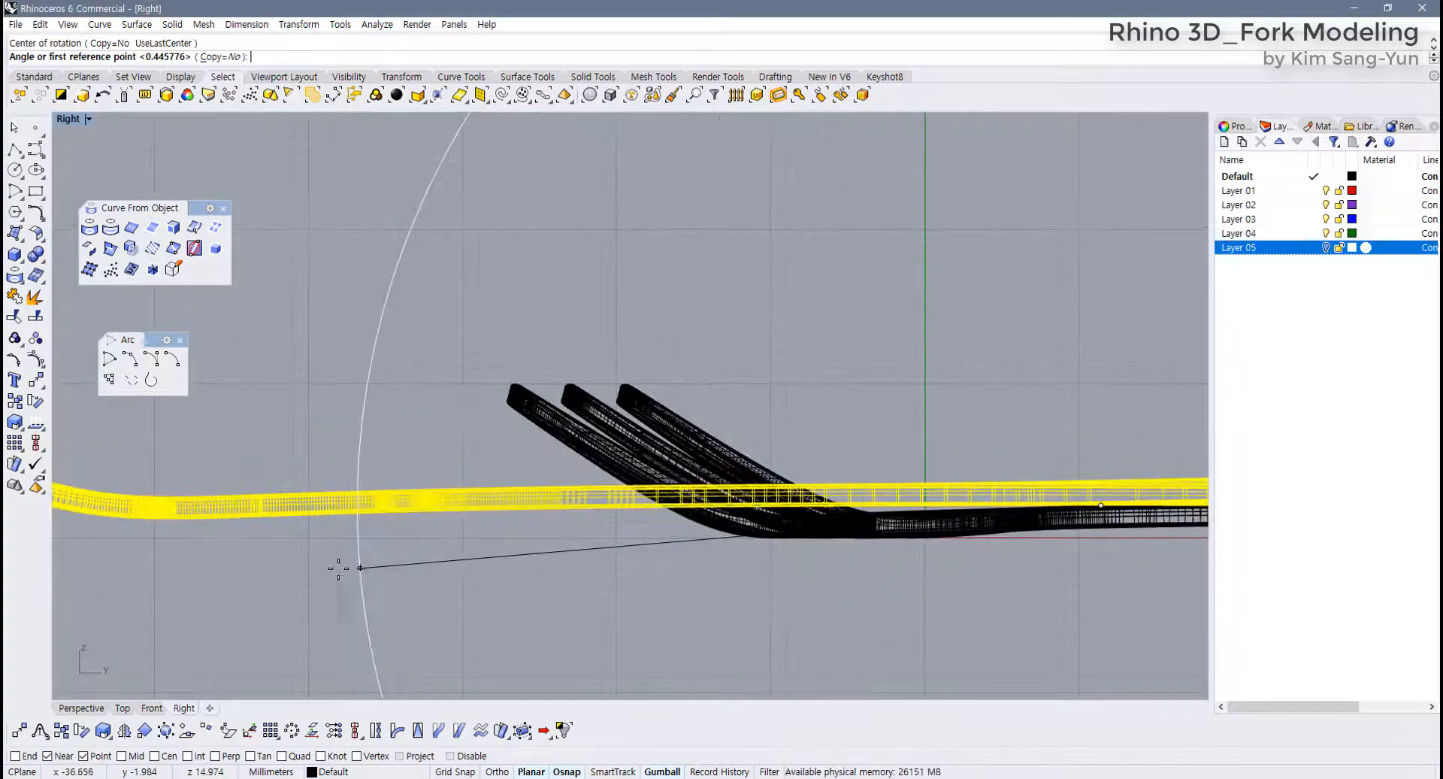
scroll(177, 526, up, 4)
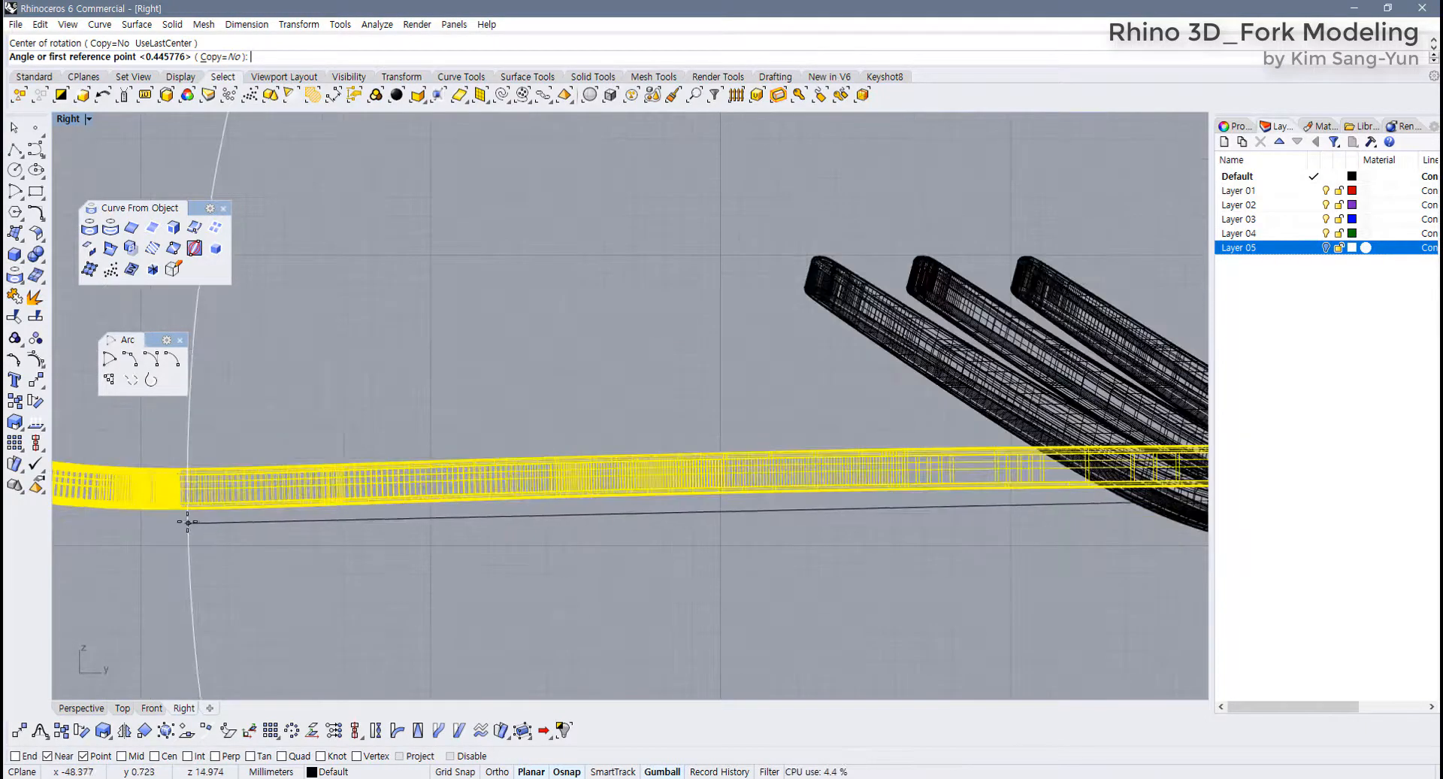
click(179, 515)
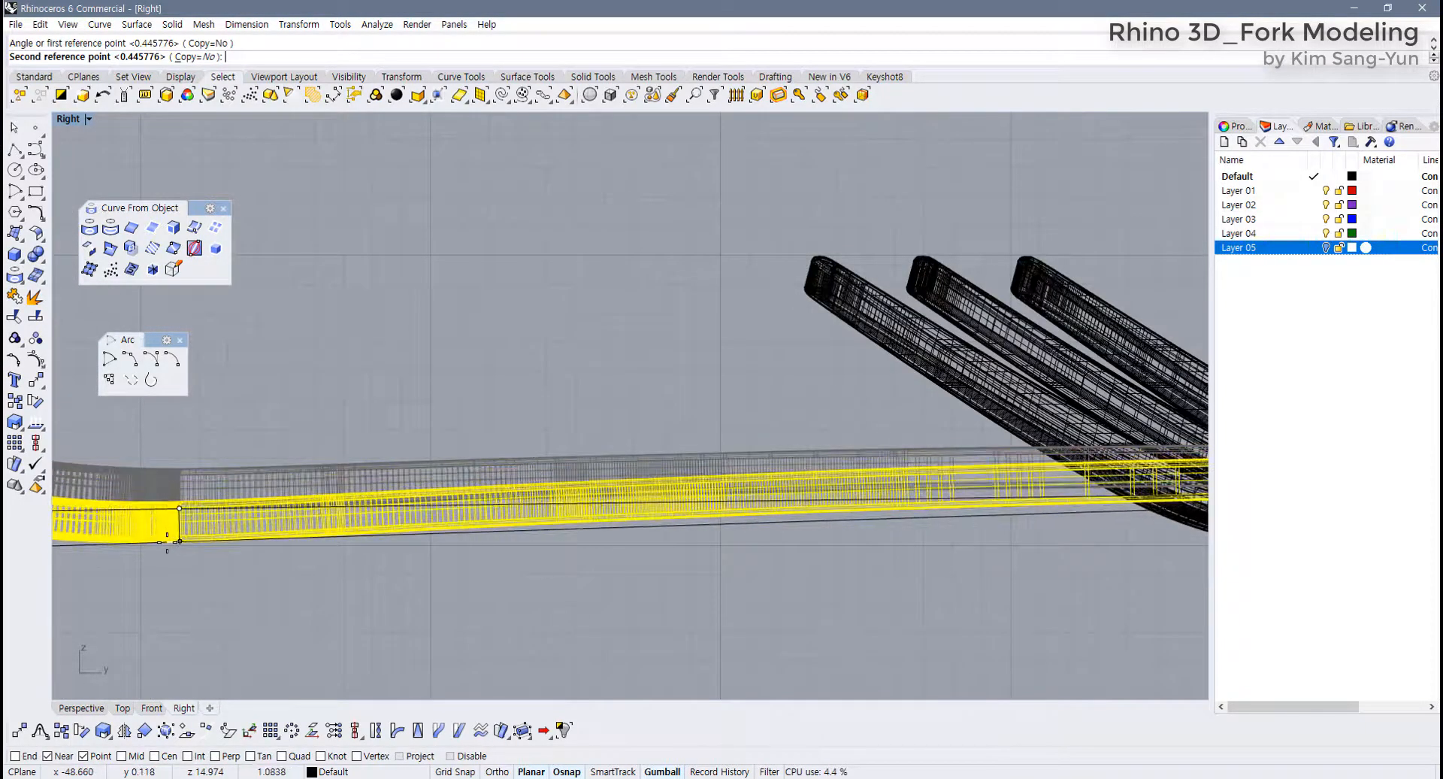
click(170, 542)
click(500, 602)
scroll(584, 579, down, 6)
right_drag(898, 562, 673, 547)
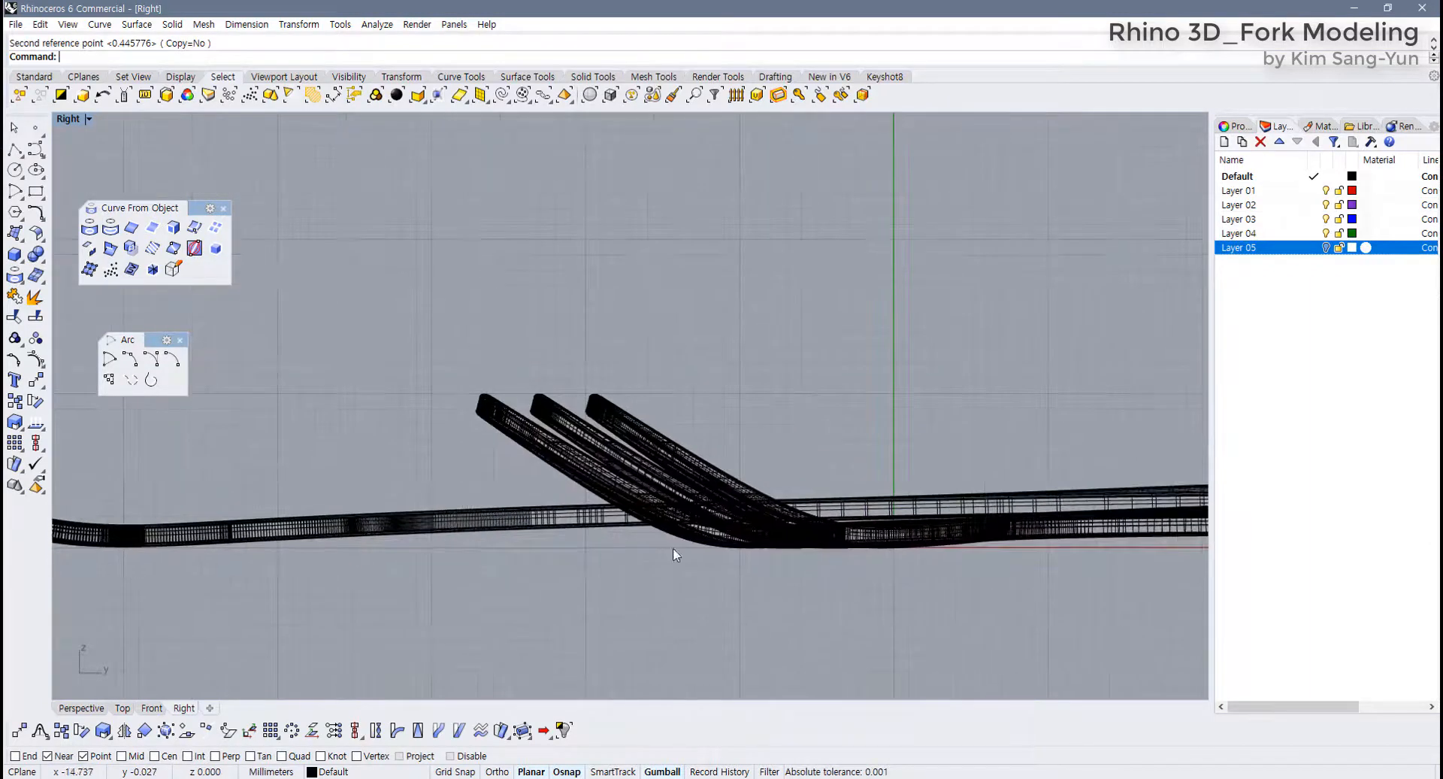
right_drag(862, 547, 772, 545)
scroll(773, 543, down, 3)
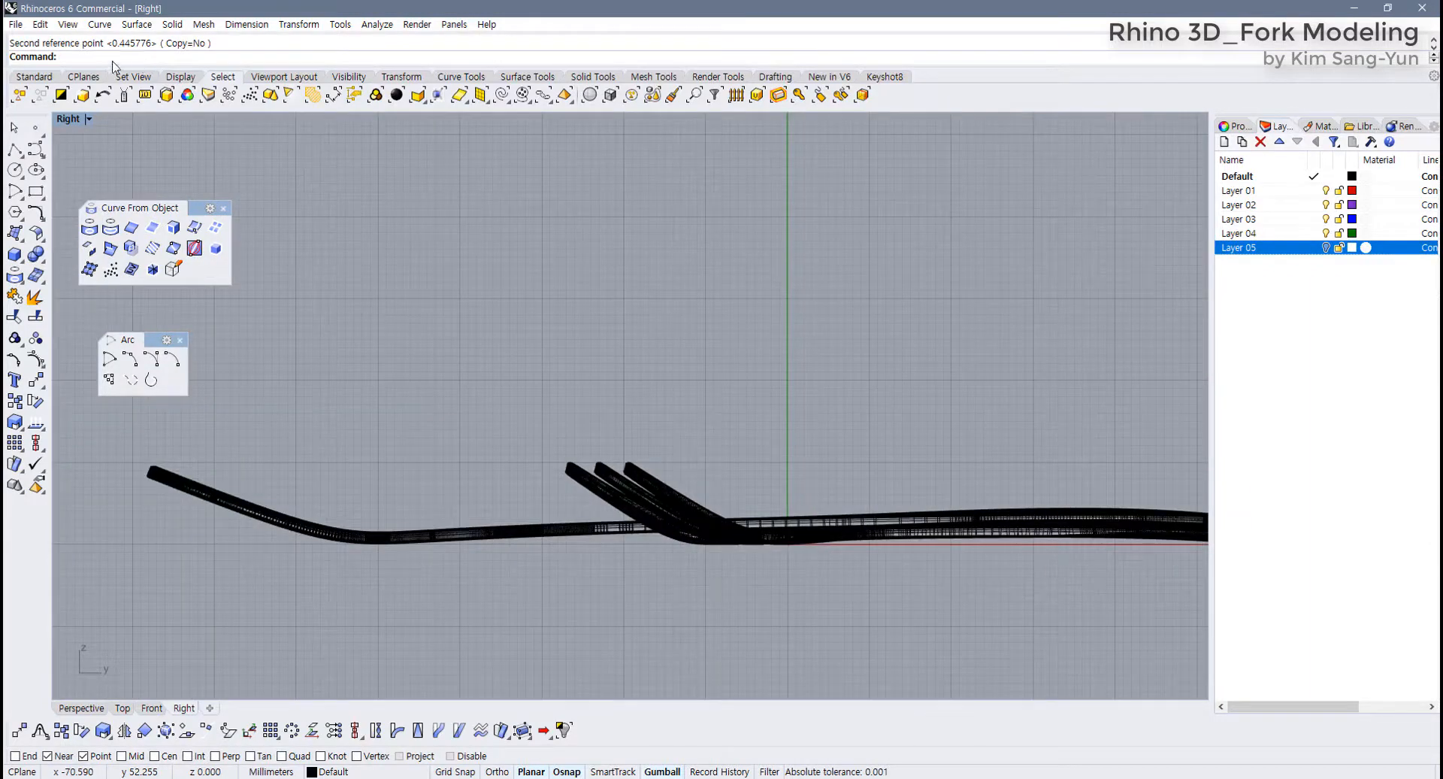
Maximize the Perspective viewport and examine how the two crossed forks rest on each other and on the ground plane
double_click(67, 119)
right_drag(824, 356, 887, 270)
double_click(661, 119)
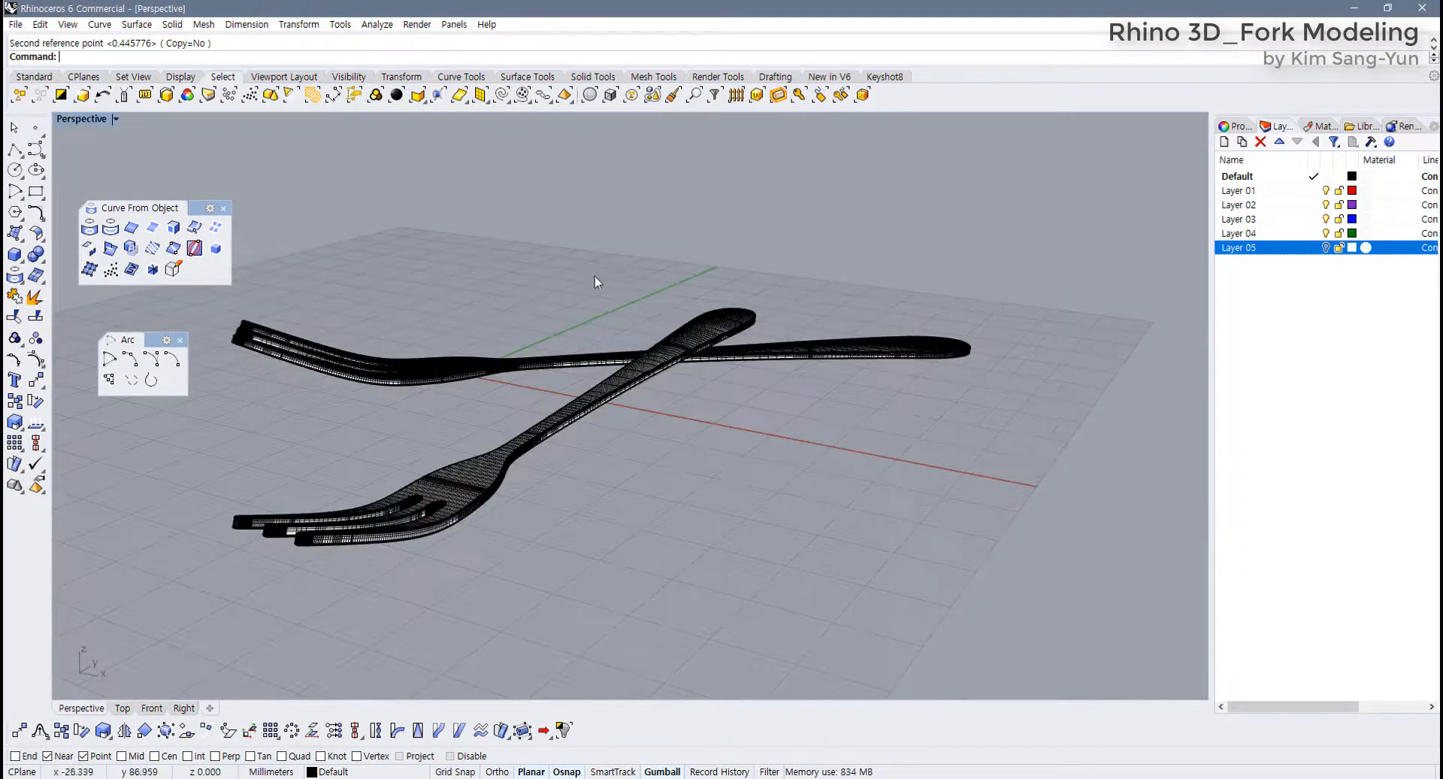
scroll(709, 402, up, 4)
scroll(761, 464, down, 2)
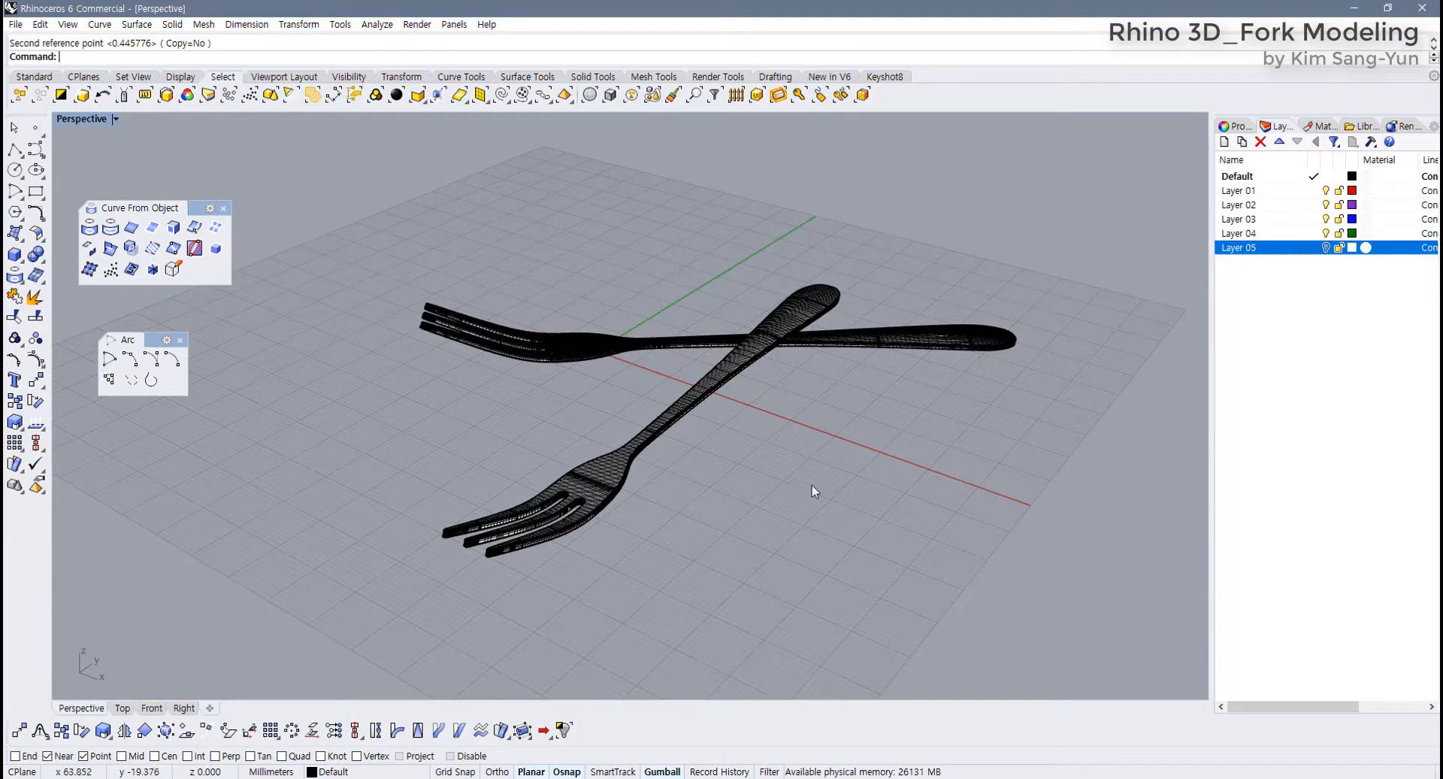
shift+right_drag(809, 502, 779, 514)
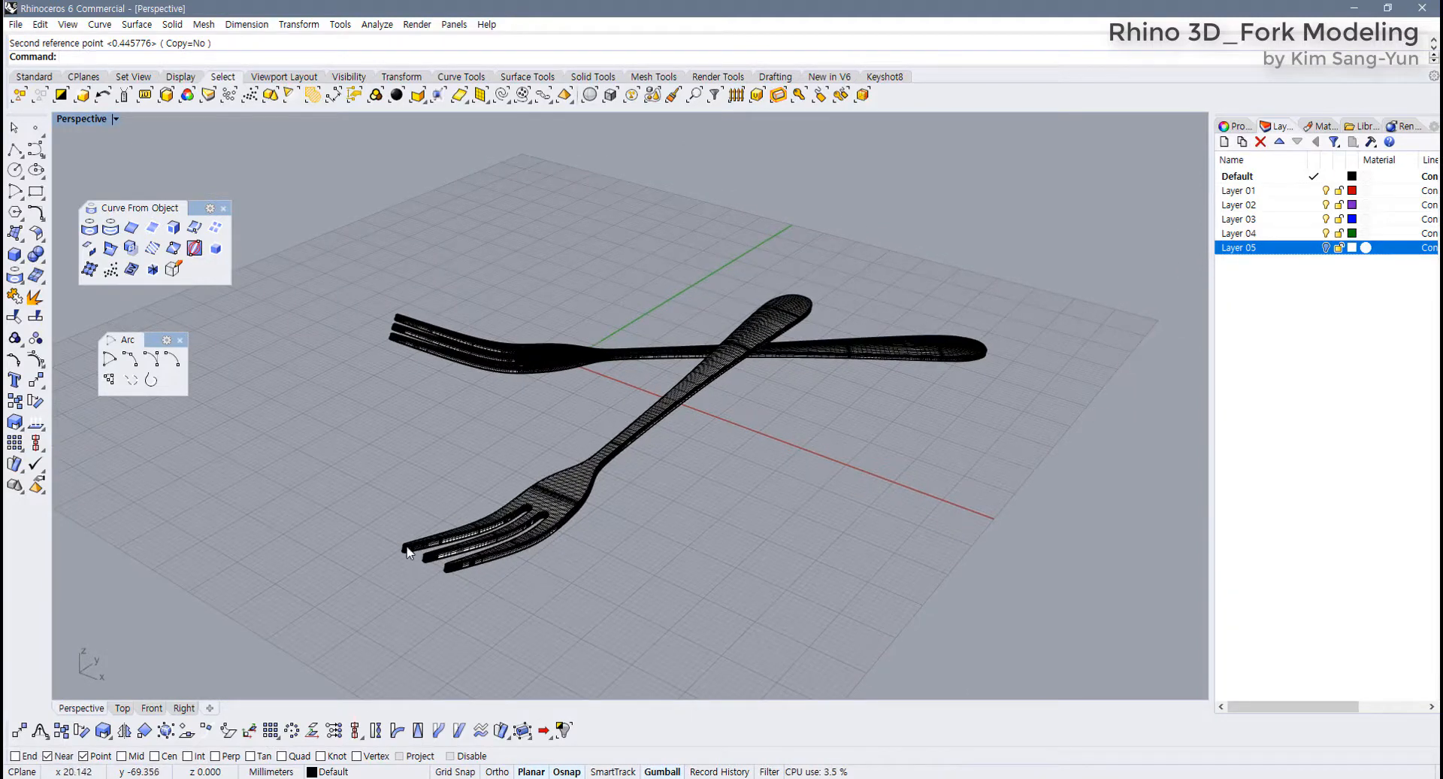